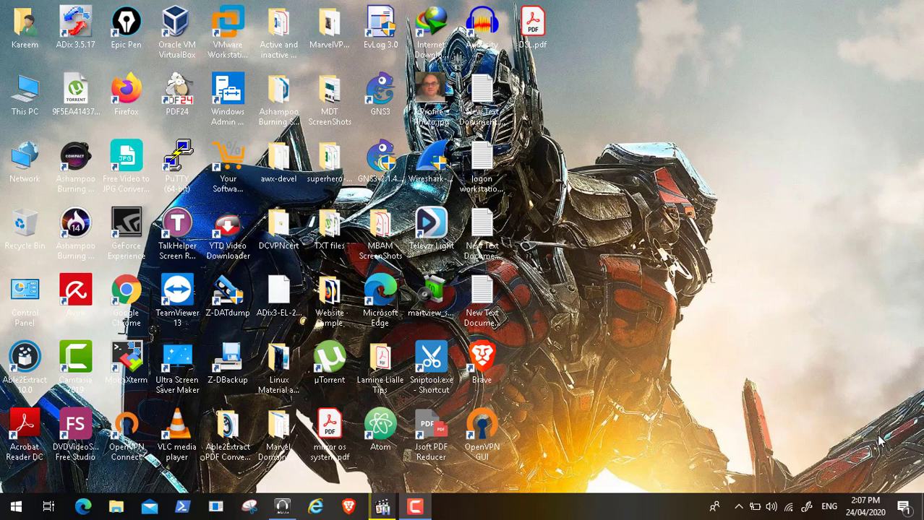
# Minimize the Video115.mp4 player and open Event Viewer from the Control Panel's Administrative Tools
pyautogui.click(382, 507)
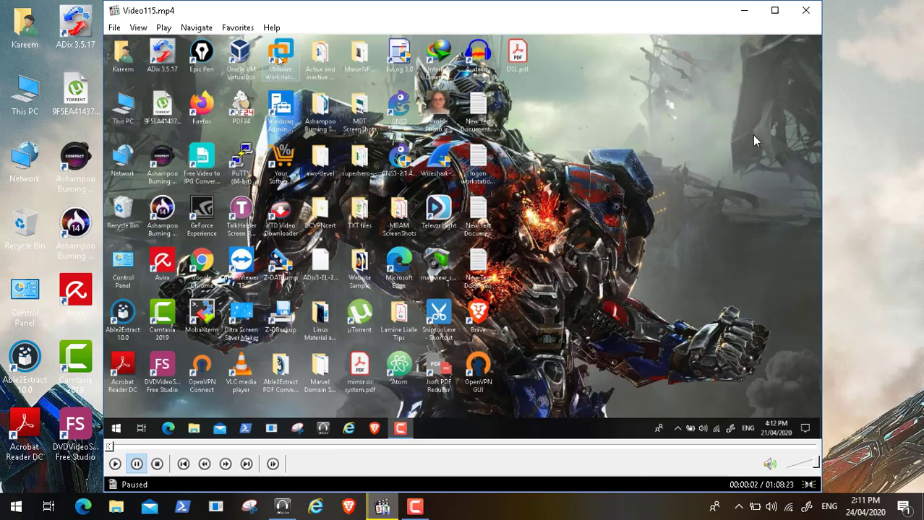
pyautogui.click(745, 10)
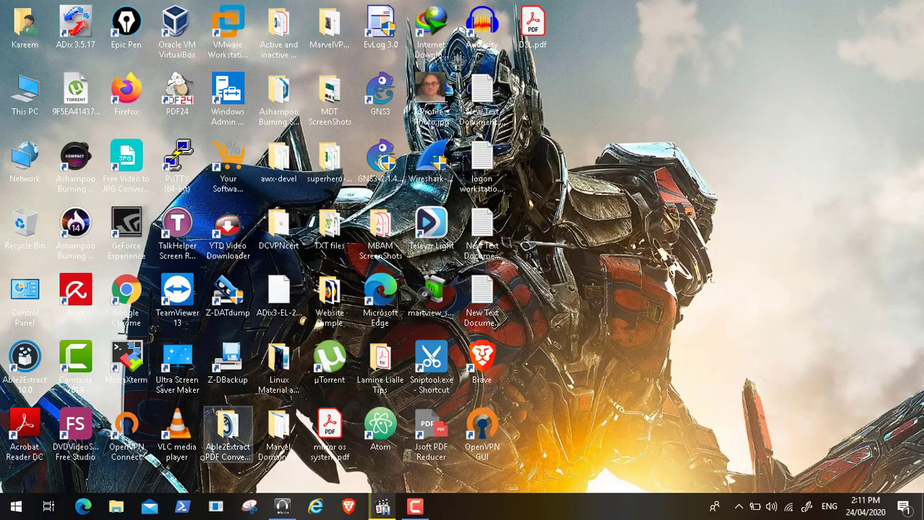
pyautogui.click(7, 511)
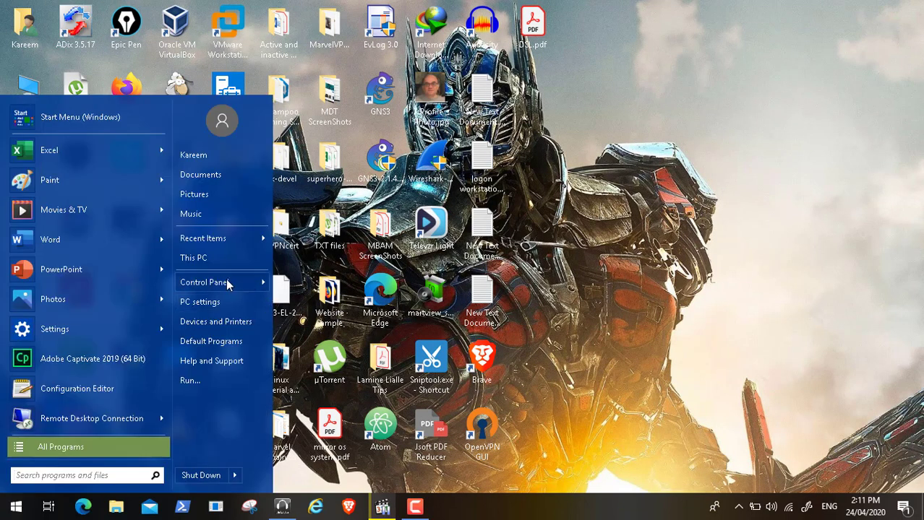
pyautogui.moveTo(240, 283)
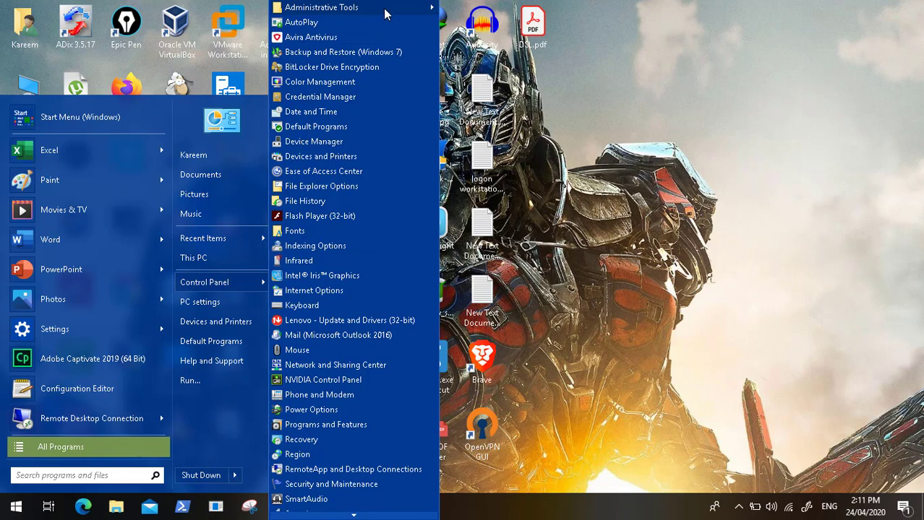
pyautogui.moveTo(397, 9)
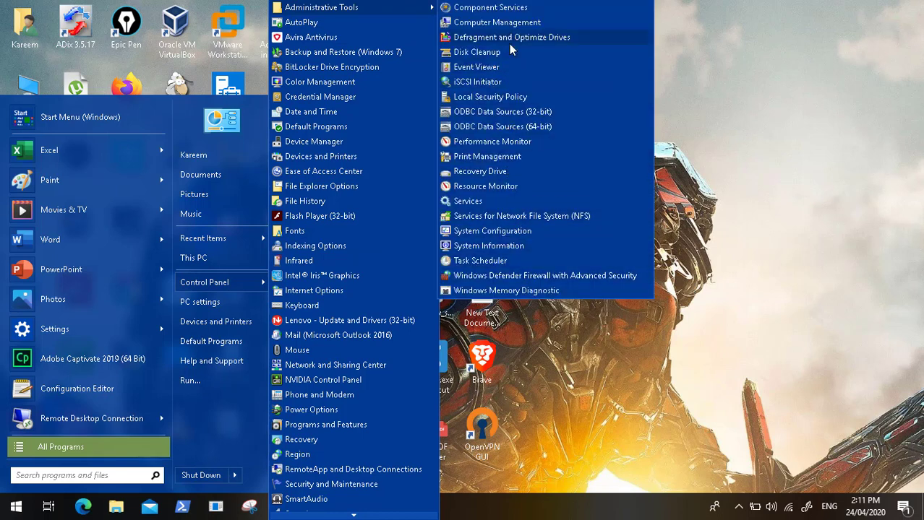
pyautogui.click(509, 67)
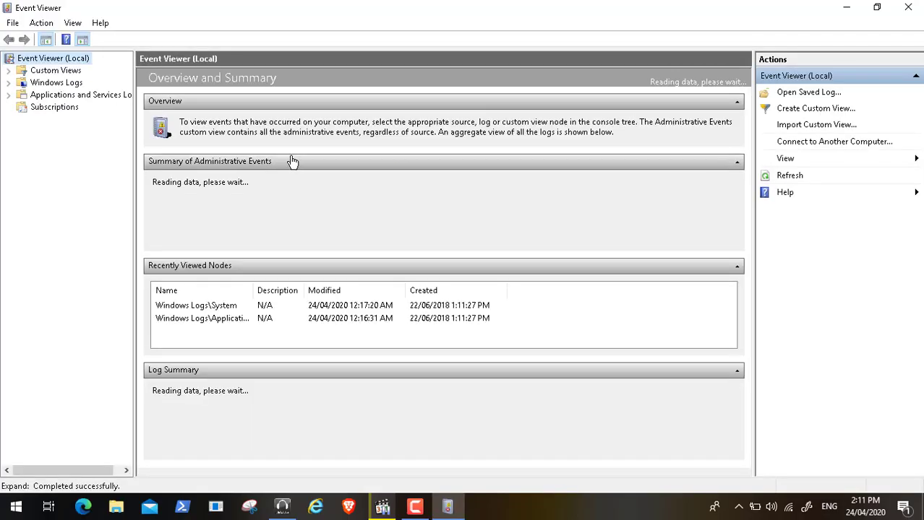
# Expand Windows Logs, view the Application log, and examine the audit events in the Security log
pyautogui.click(10, 84)
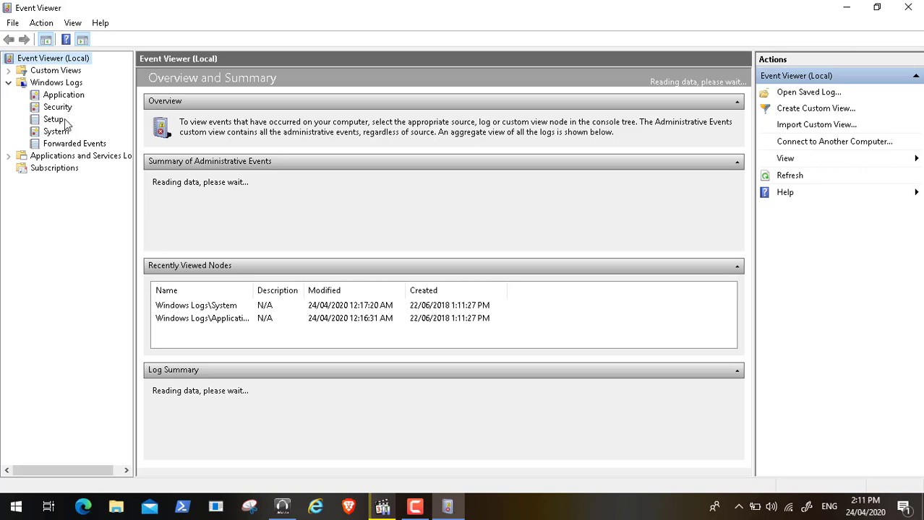
pyautogui.click(73, 96)
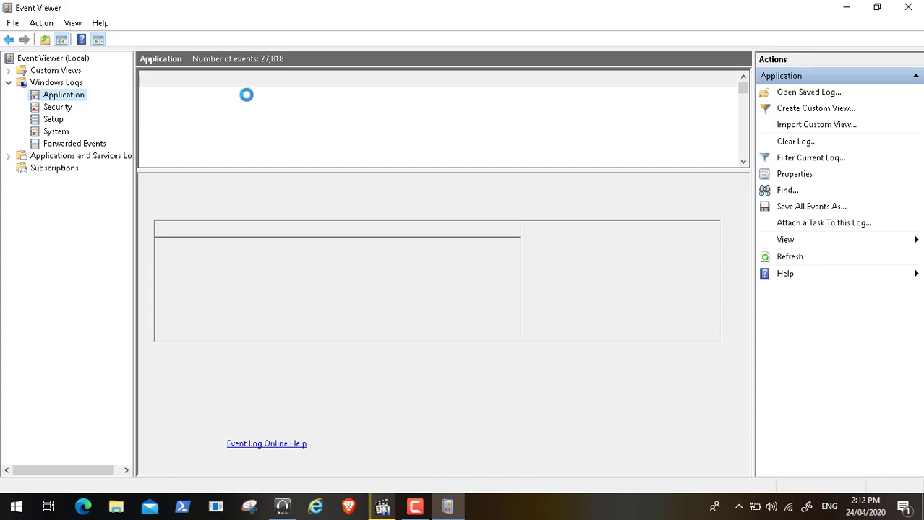
pyautogui.click(70, 109)
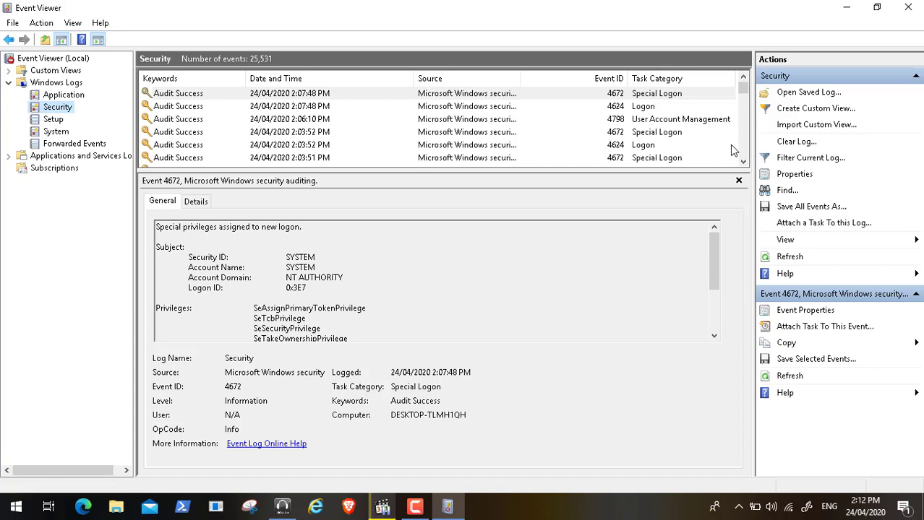
pyautogui.scroll(-5, 746, 150)
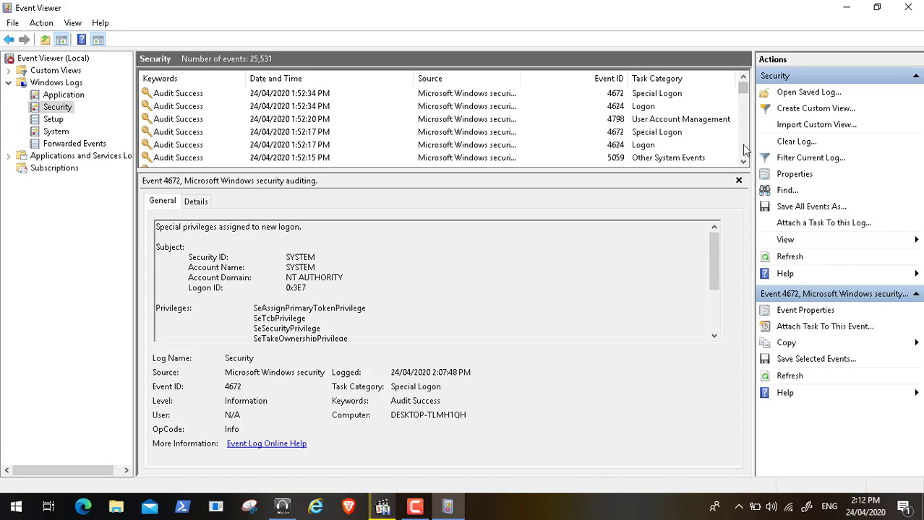
pyautogui.scroll(-10, 746, 149)
pyautogui.scroll(-5, 746, 149)
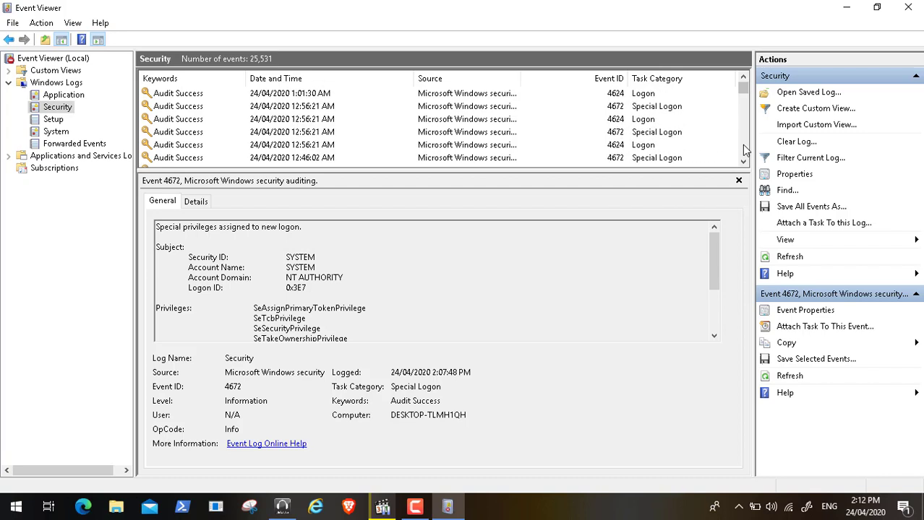
pyautogui.scroll(-5, 746, 150)
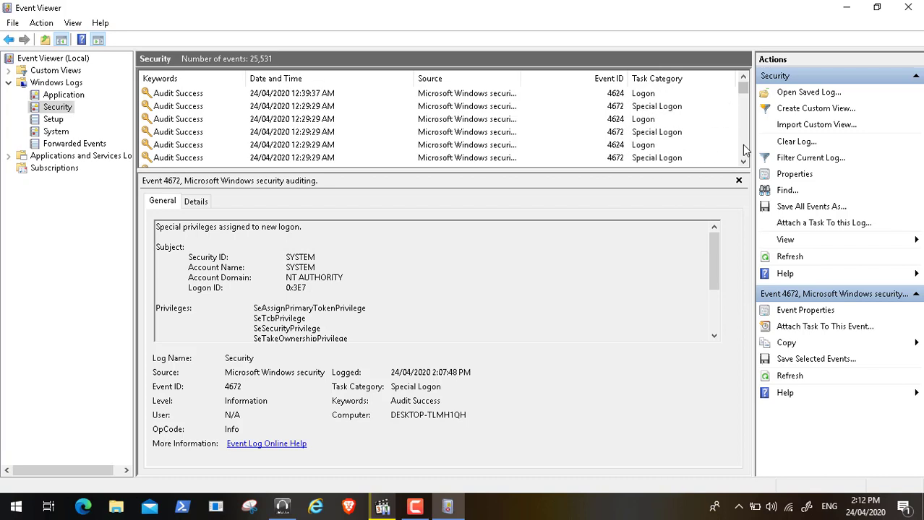
pyautogui.scroll(-3, 746, 150)
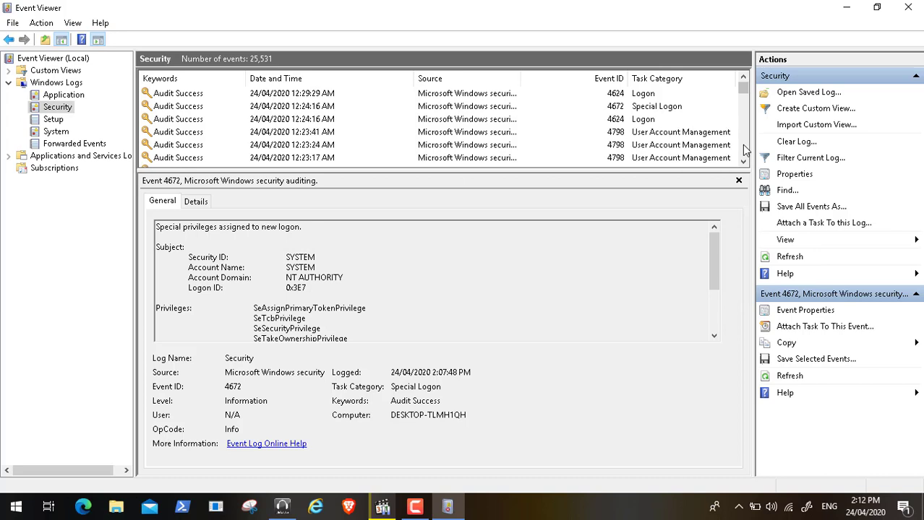
pyautogui.scroll(-5, 743, 145)
pyautogui.scroll(-2, 744, 149)
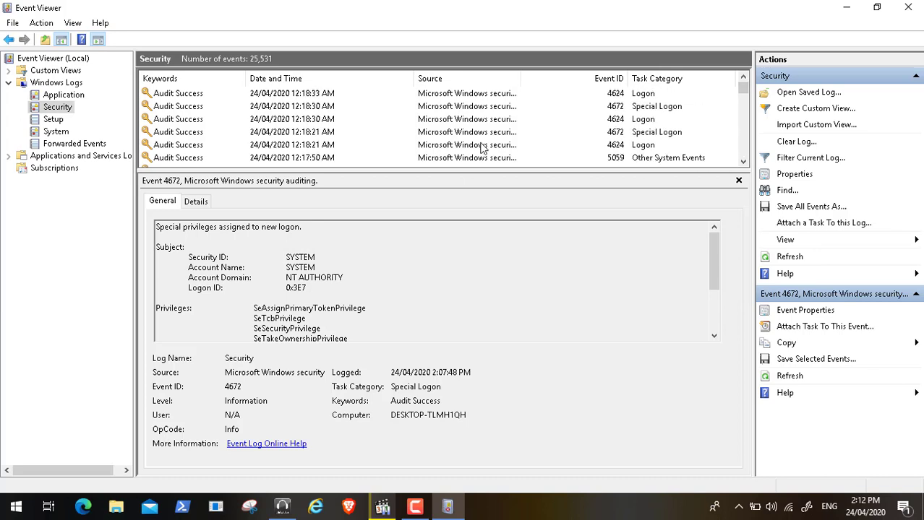
# View the System log and the details of a SecurityCenter event in the Application log
pyautogui.click(51, 133)
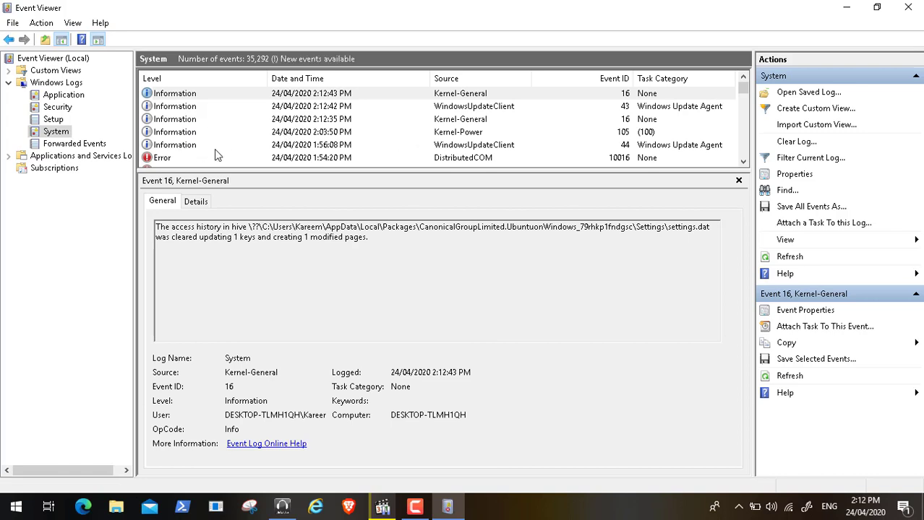
pyautogui.click(68, 100)
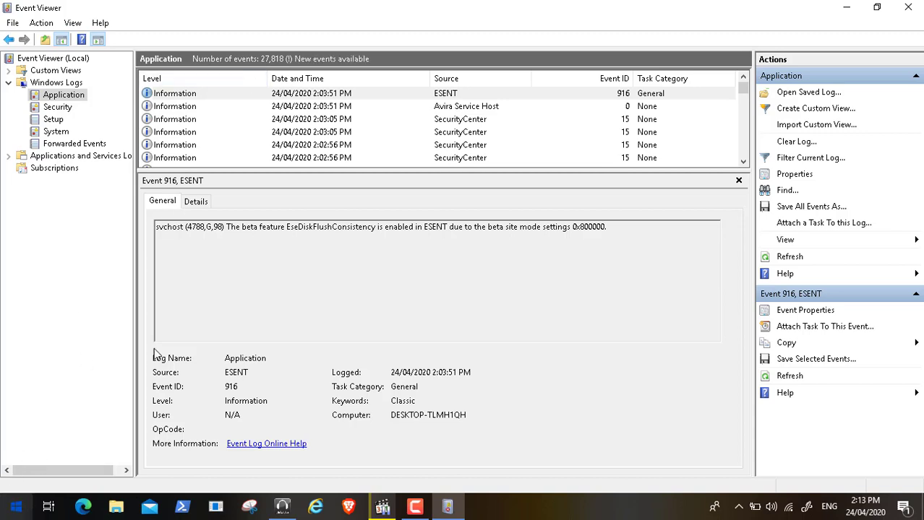
pyautogui.click(298, 120)
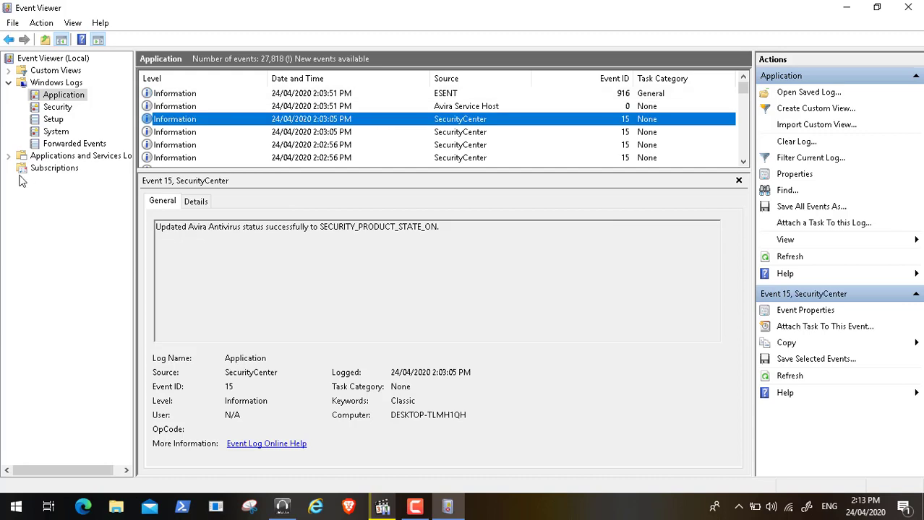
# Revisit the System, Application and Security logs in turn, finishing on the Application log
pyautogui.click(57, 132)
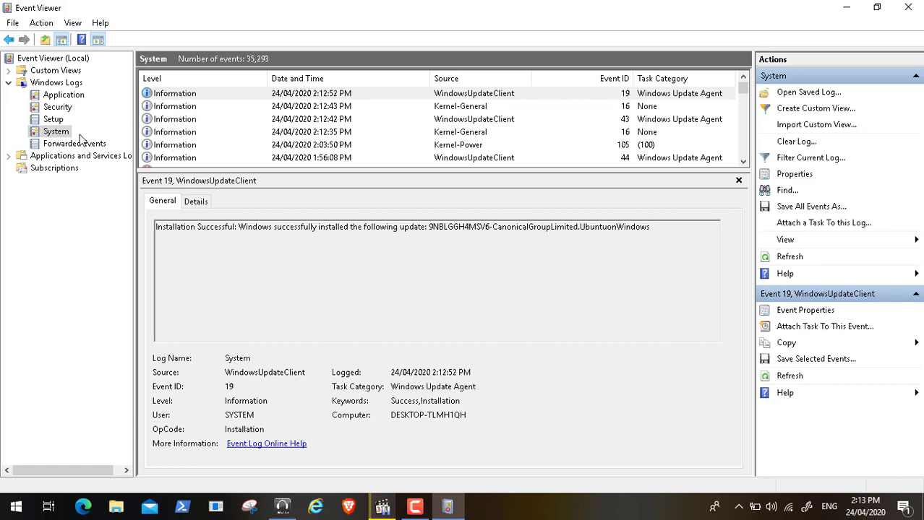
pyautogui.click(68, 99)
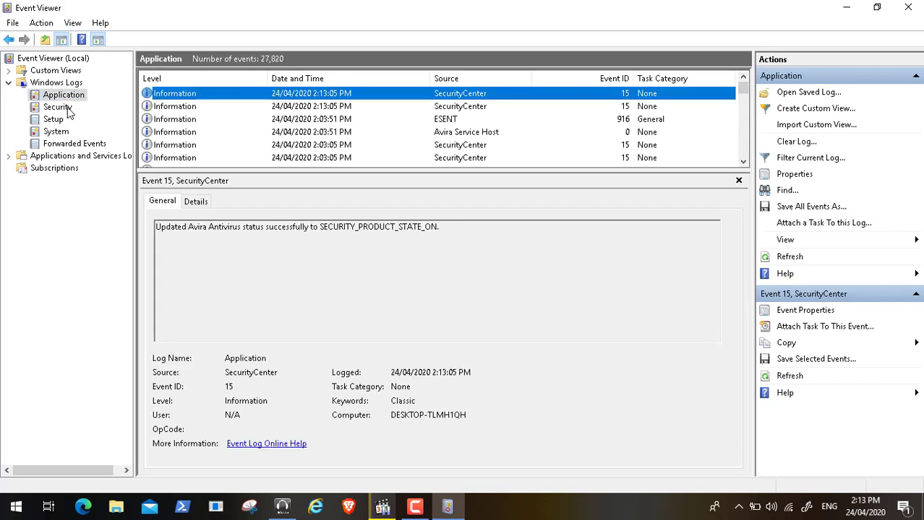
pyautogui.click(63, 107)
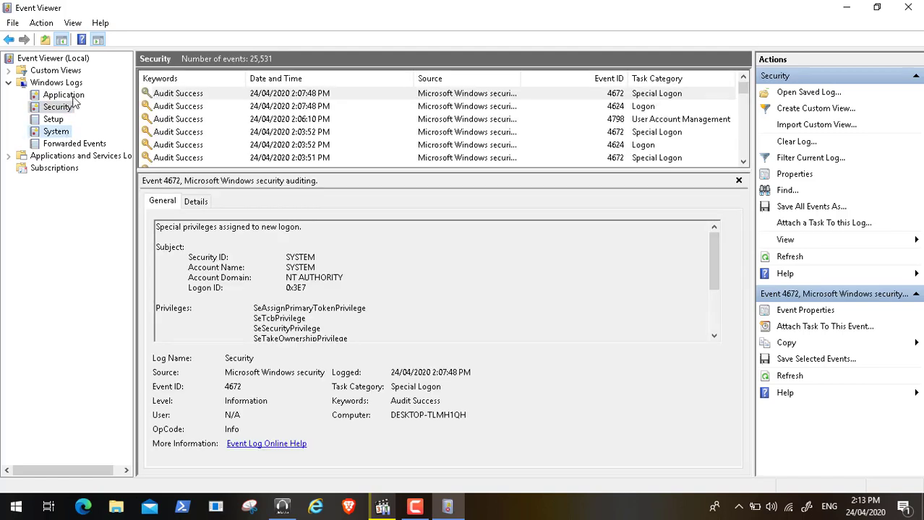
pyautogui.click(68, 130)
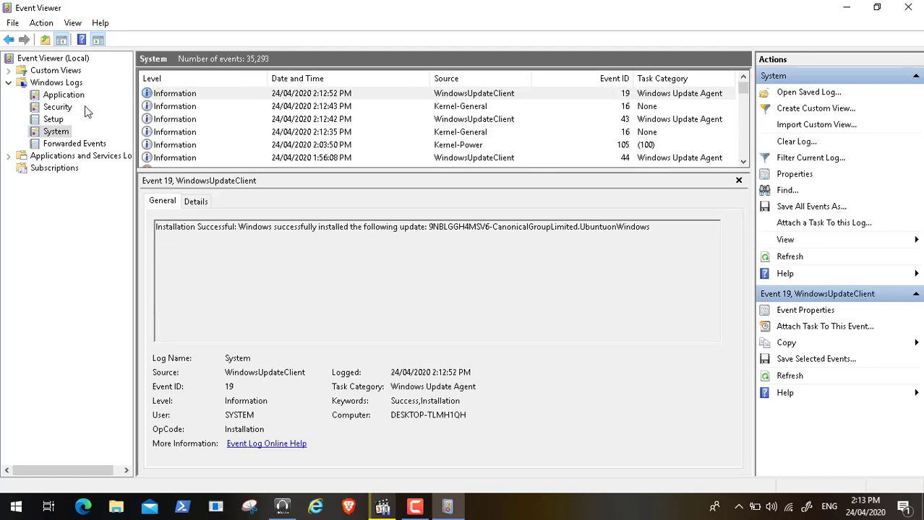
pyautogui.click(69, 96)
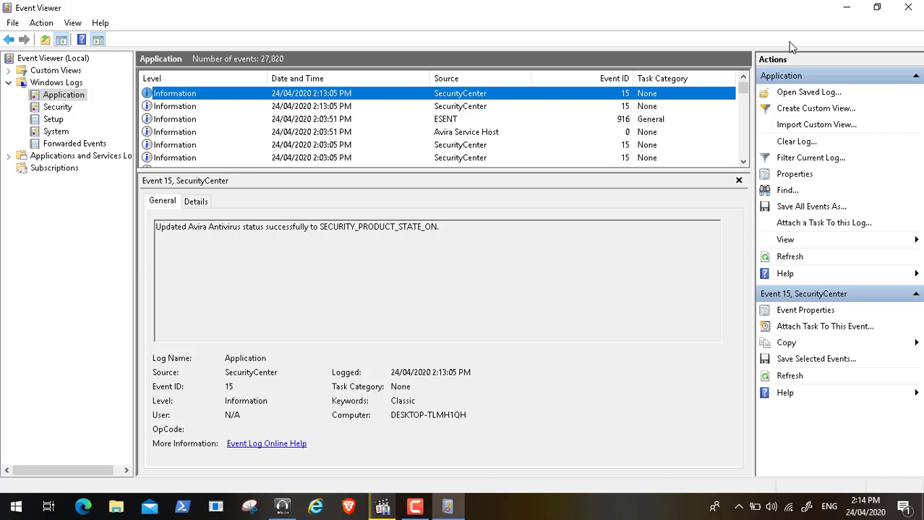
# Close Event Viewer, switch to the video player and resume Video115.mp4 in full screen
pyautogui.click(908, 8)
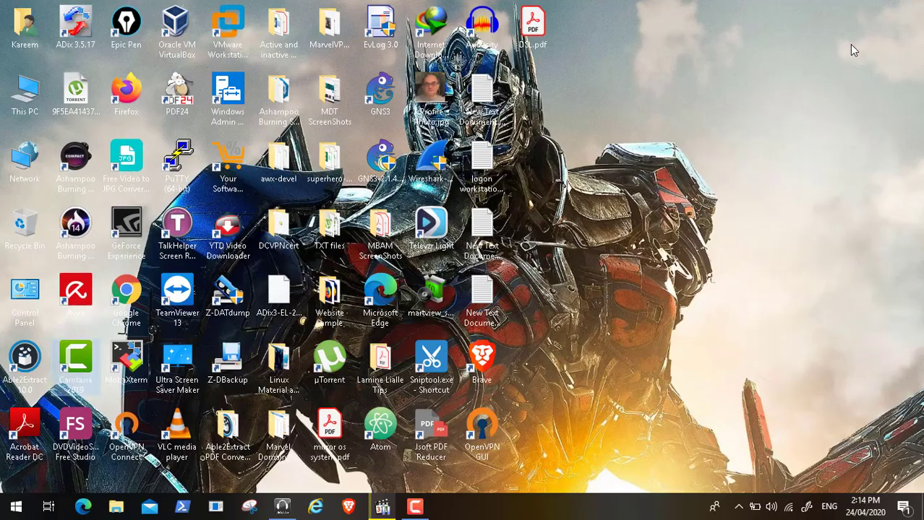
pyautogui.click(383, 507)
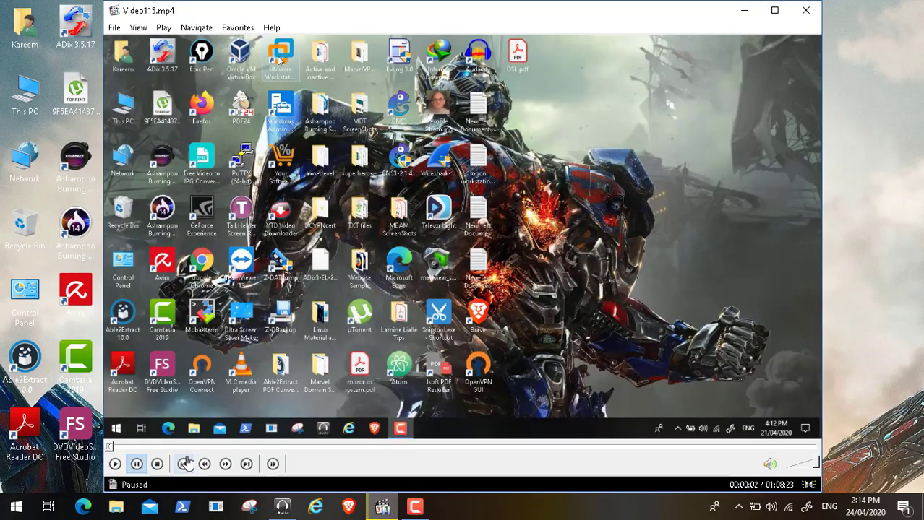
pyautogui.click(115, 464)
pyautogui.doubleClick(200, 249)
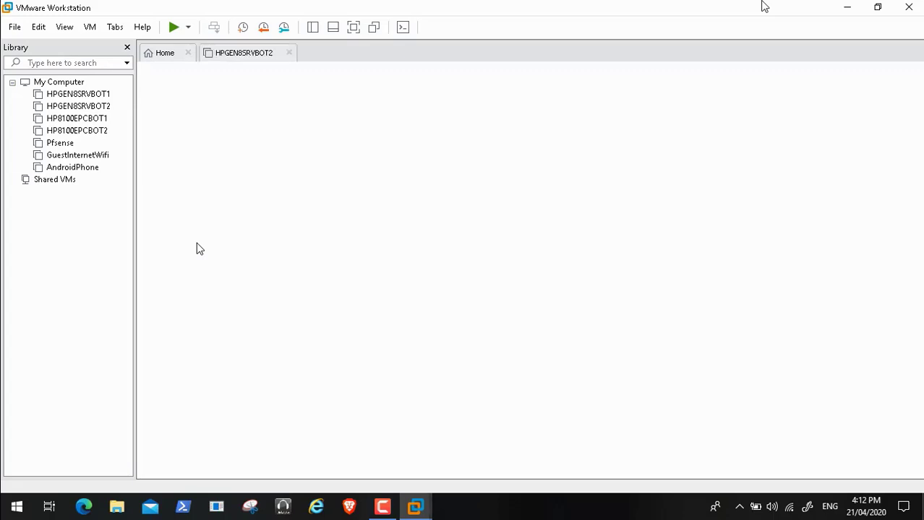
# Minimize VMware Workstation and open the folder D:\ADToolsCollection\Transformers\DCDomain in File Explorer
pyautogui.click(846, 7)
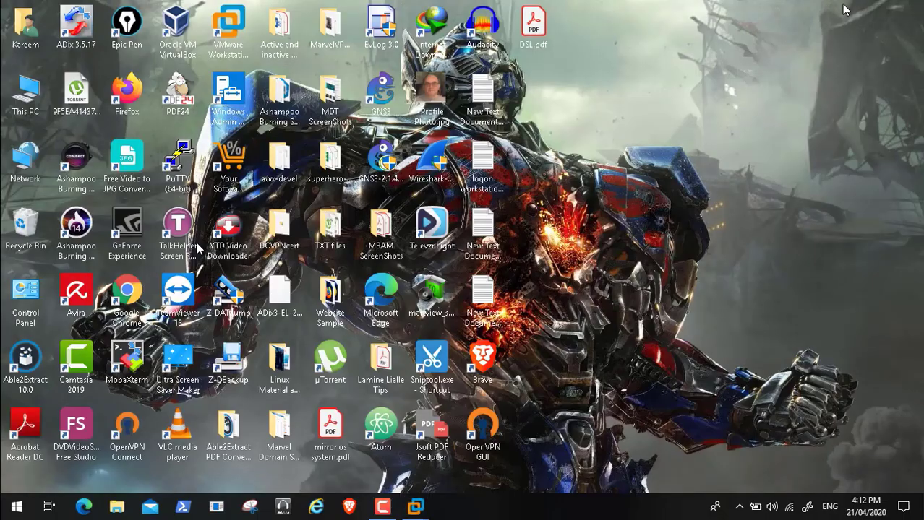
pyautogui.doubleClick(29, 94)
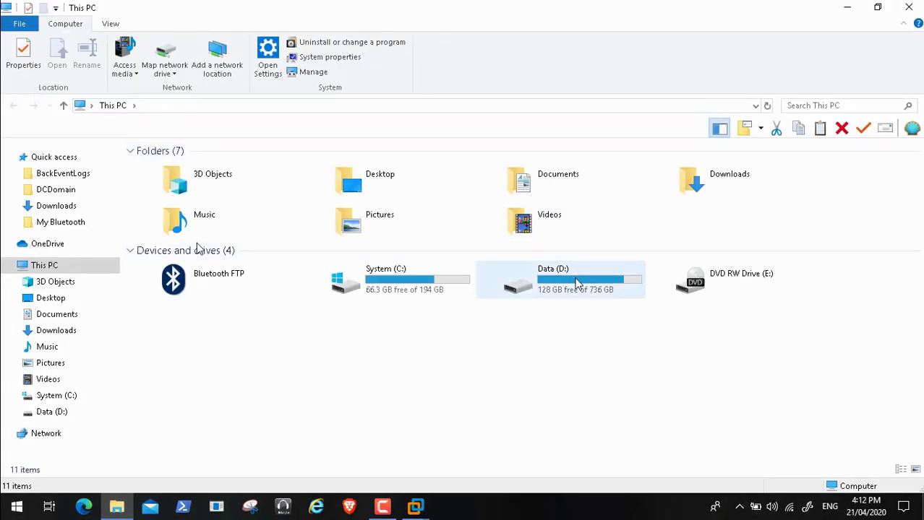
pyautogui.doubleClick(576, 282)
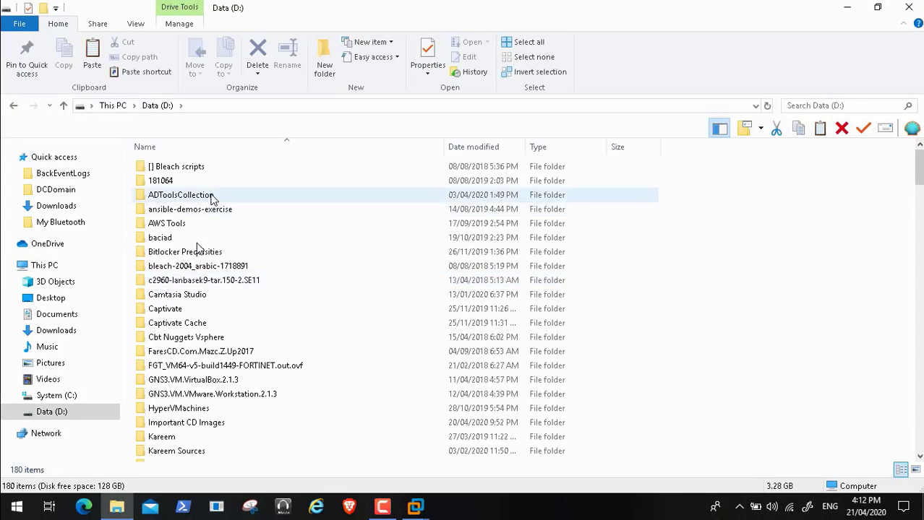
pyautogui.doubleClick(212, 197)
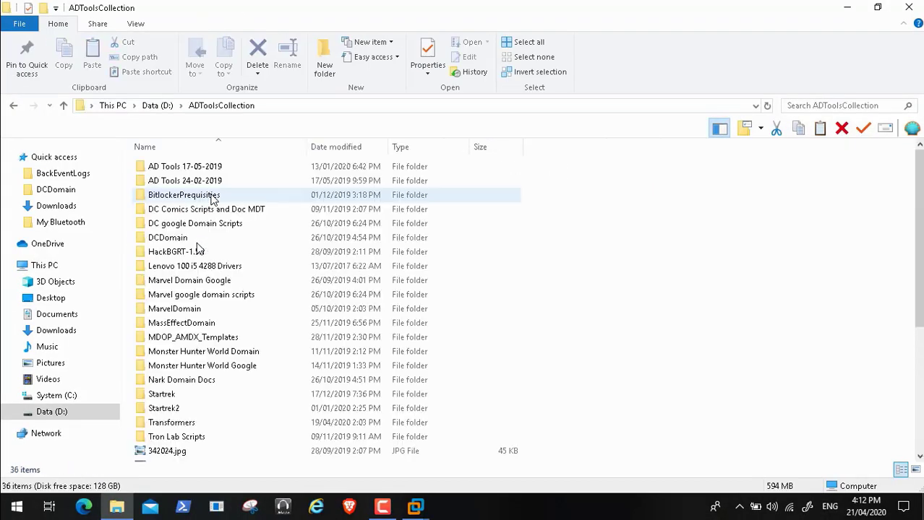
pyautogui.doubleClick(192, 424)
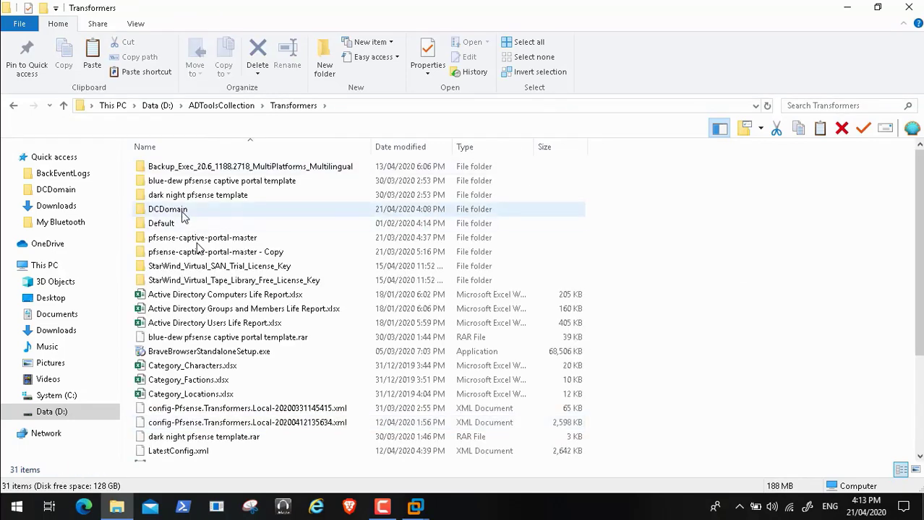
pyautogui.doubleClick(183, 212)
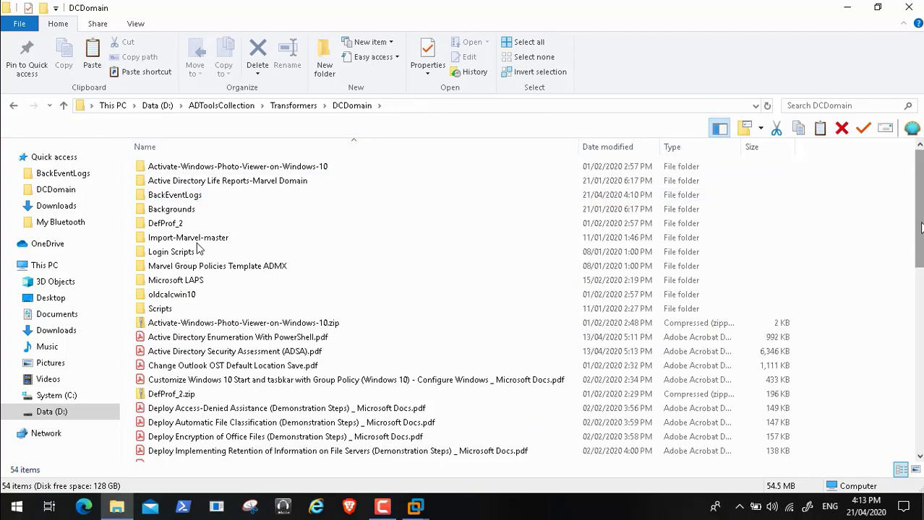
# Look through the DCDomain folder, view Active Directory Security Assessment (ADSA).pdf, and put away the PDF and folder windows
pyautogui.scroll(-9, 921, 219)
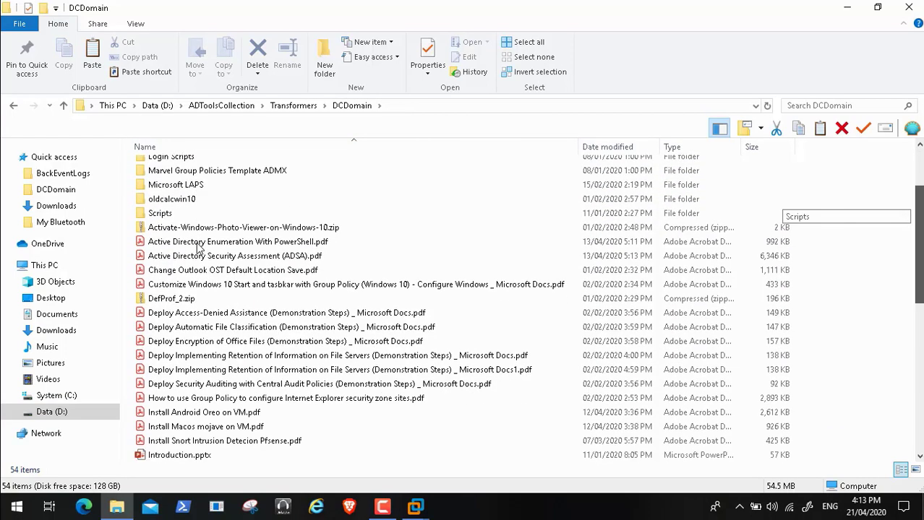
pyautogui.scroll(-3, 199, 247)
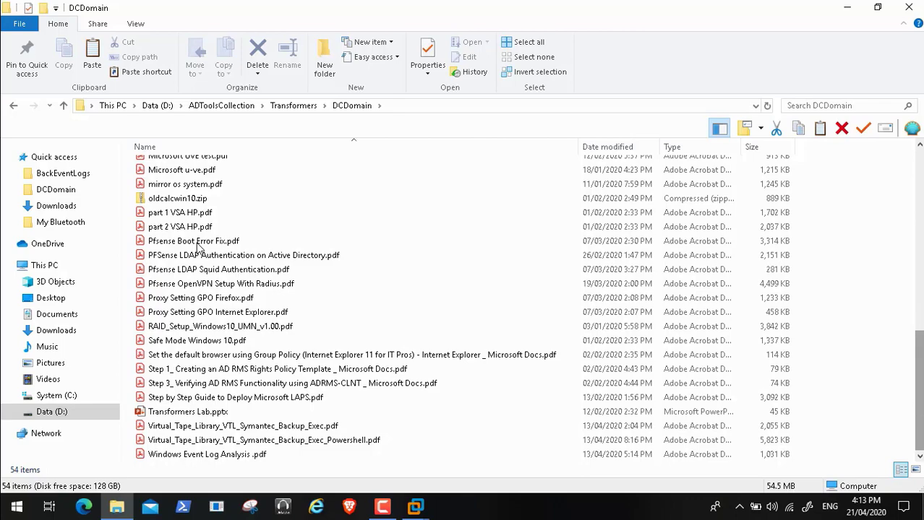
pyautogui.scroll(5, 920, 415)
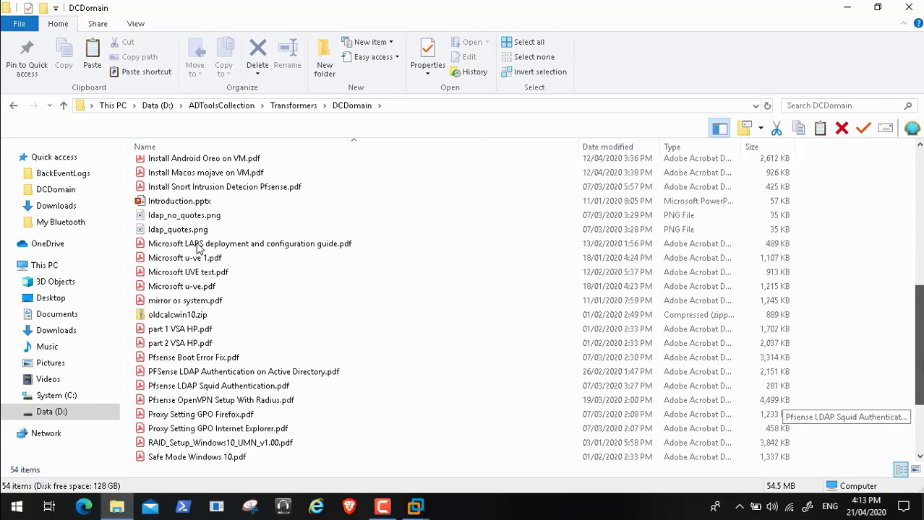
pyautogui.scroll(4, 920, 414)
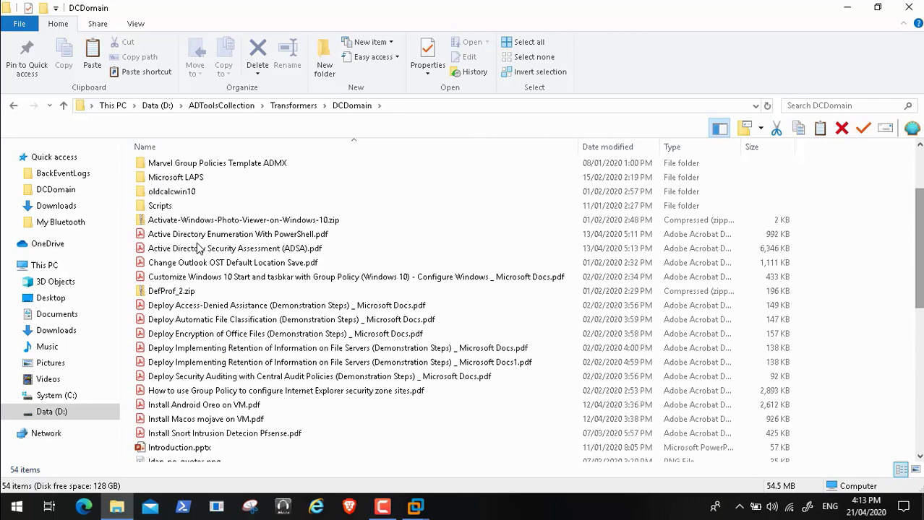
pyautogui.click(306, 250)
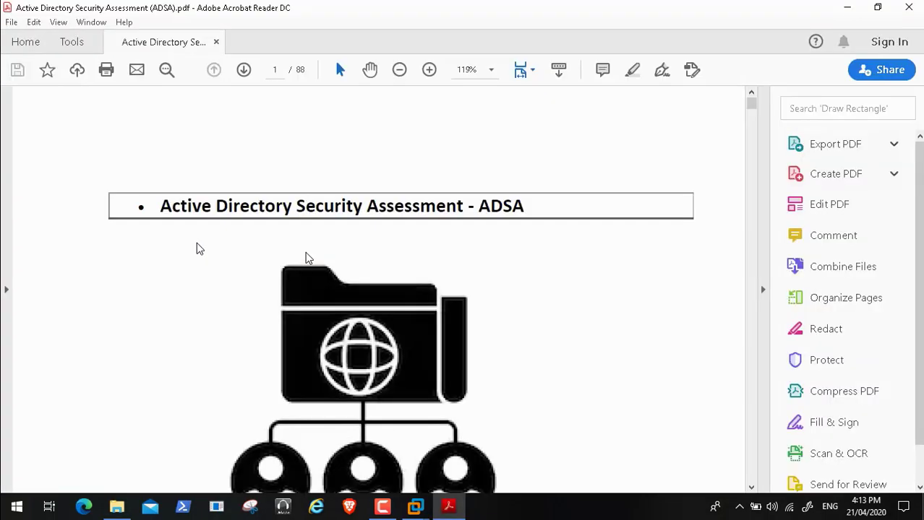
pyautogui.click(846, 8)
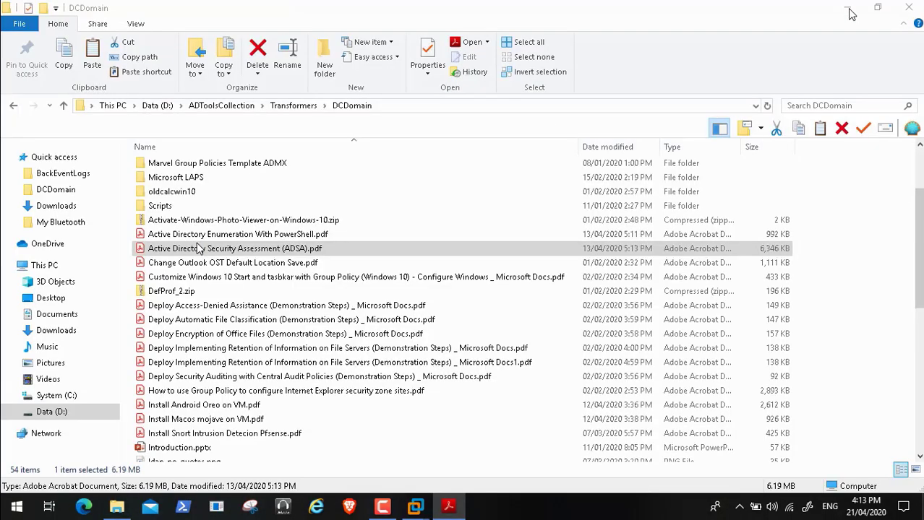
pyautogui.click(909, 7)
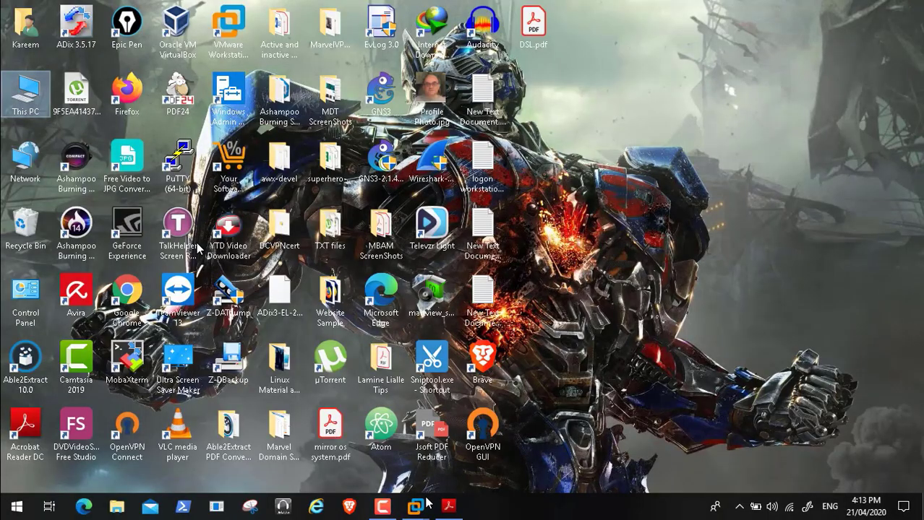
# Switch to VMware Workstation and power on the HPGEN8SRVBOT1 virtual machine, booting the Windows Server entry
pyautogui.moveTo(421, 510)
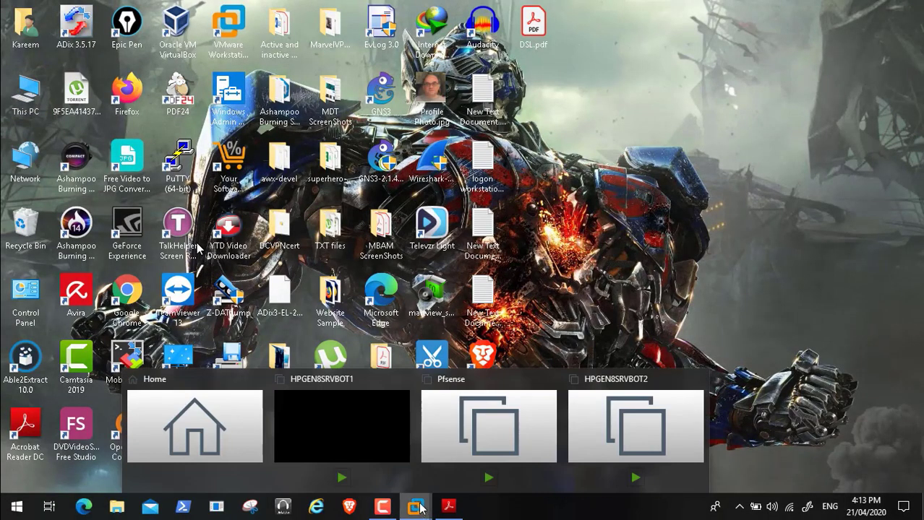
pyautogui.click(236, 429)
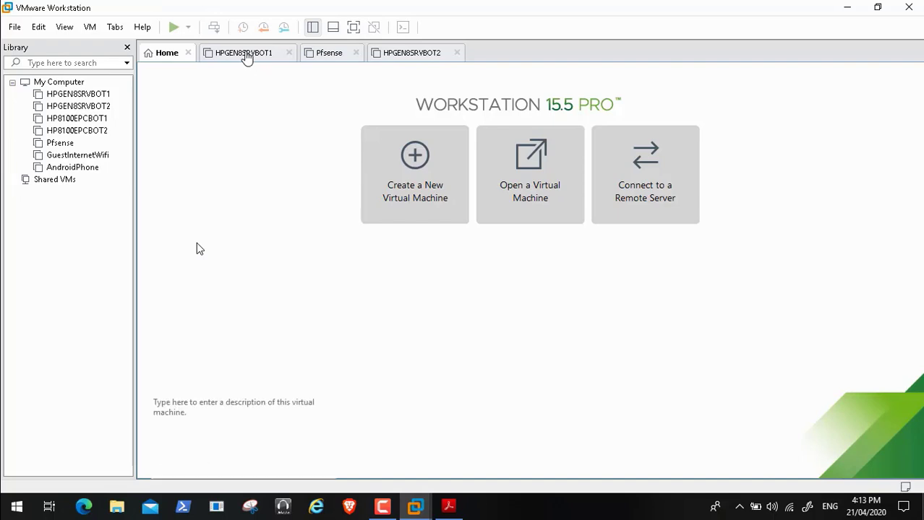
pyautogui.click(244, 54)
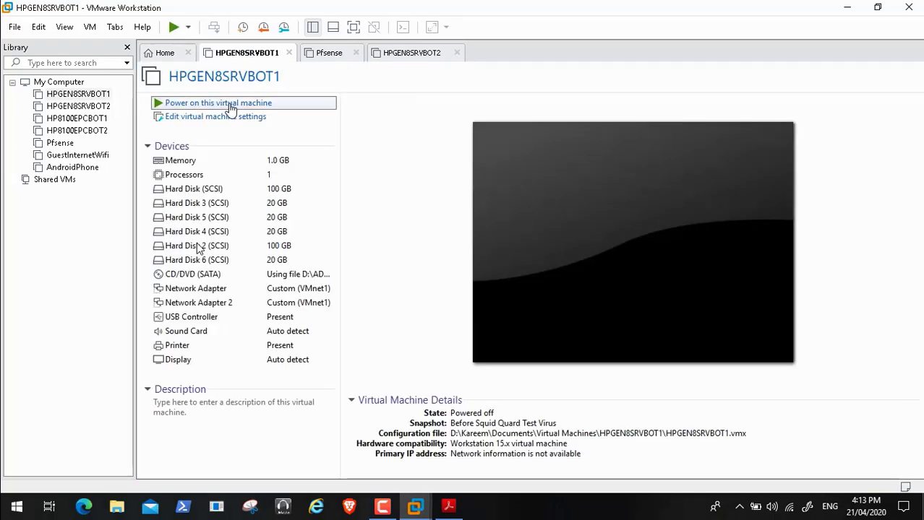
pyautogui.click(230, 106)
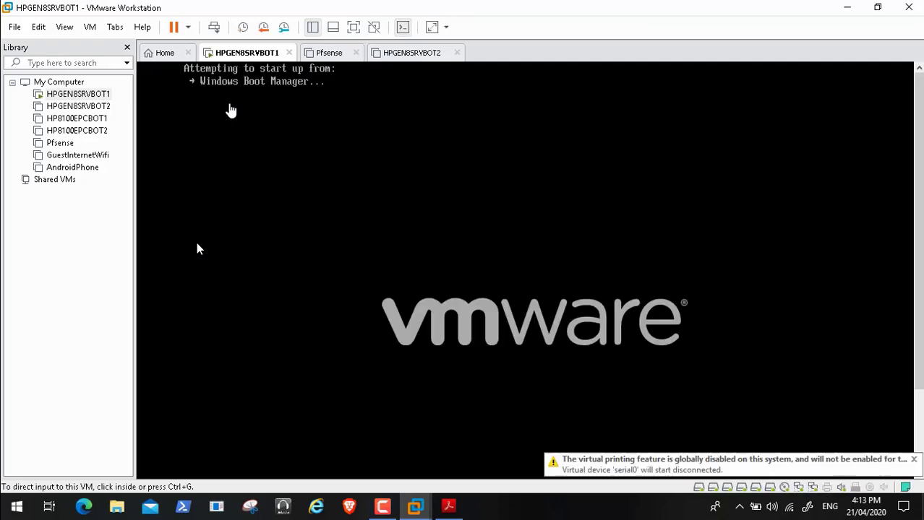
pyautogui.click(197, 244)
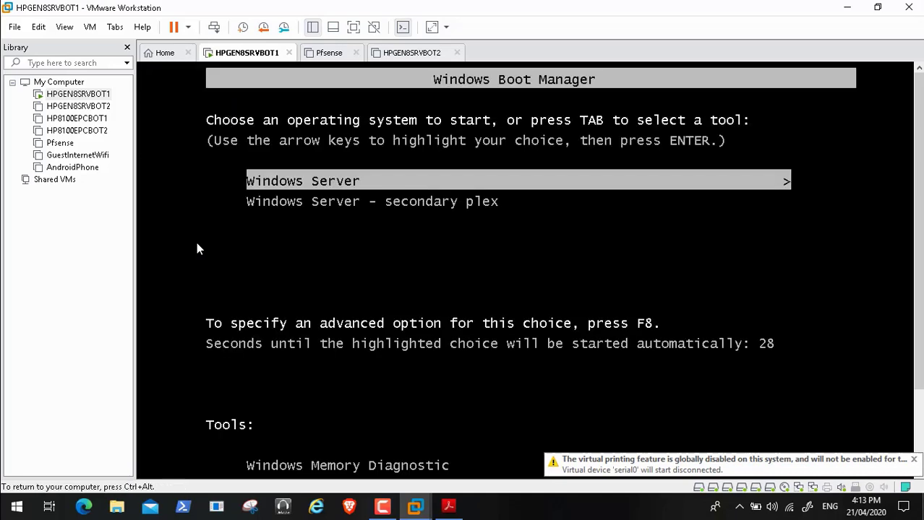
pyautogui.press('Return')
pyautogui.hotkey('ctrl', 'alt')
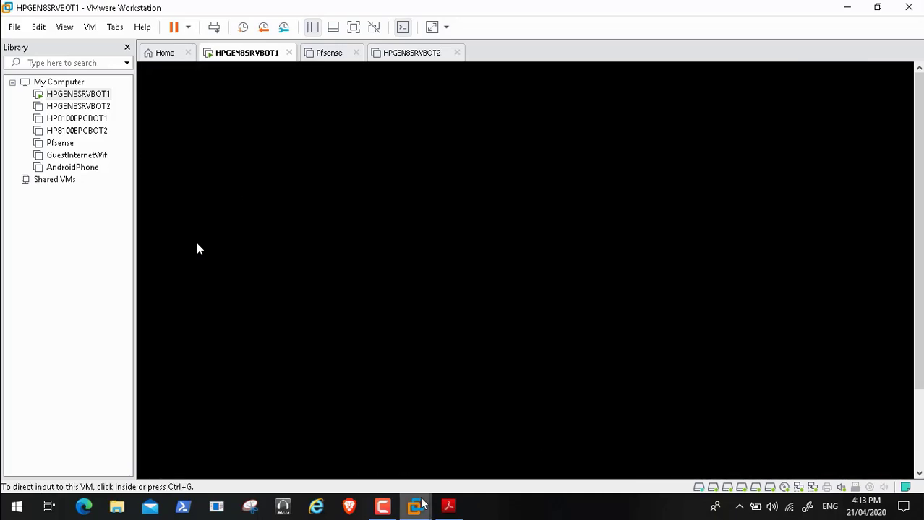
pyautogui.click(383, 507)
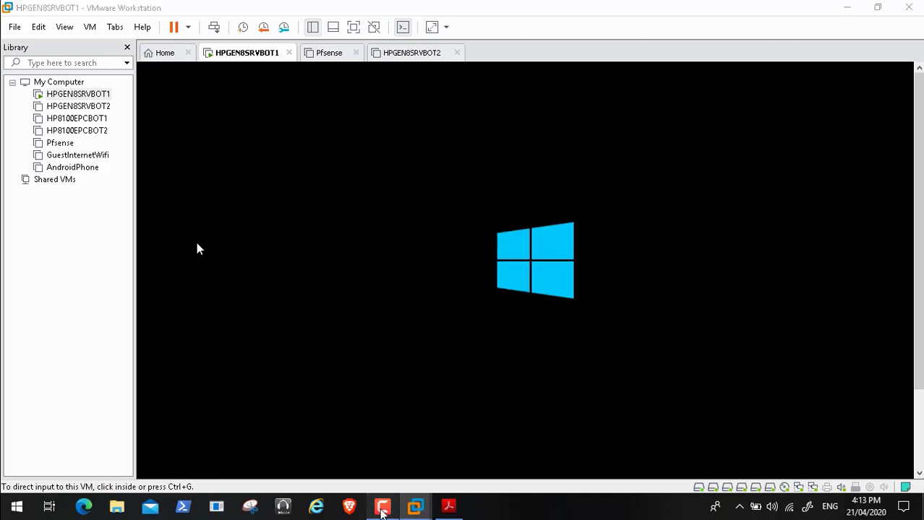
pyautogui.click(860, 445)
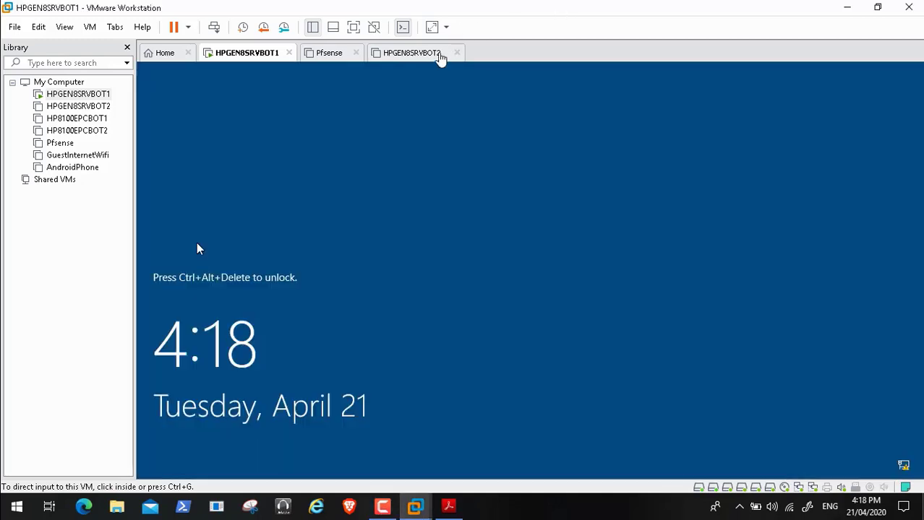
# Power on the HPGEN8SRVBOT2 virtual machine and boot its Windows Server entry
pyautogui.click(423, 55)
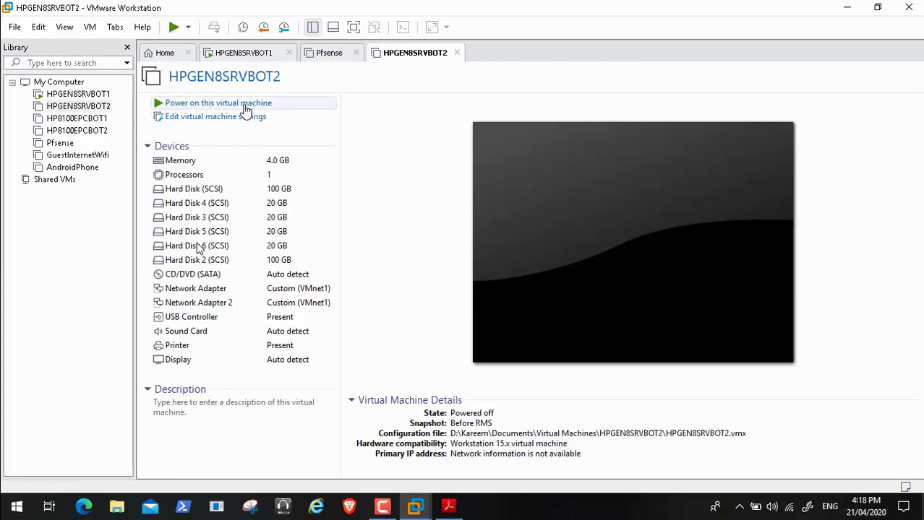
pyautogui.click(245, 108)
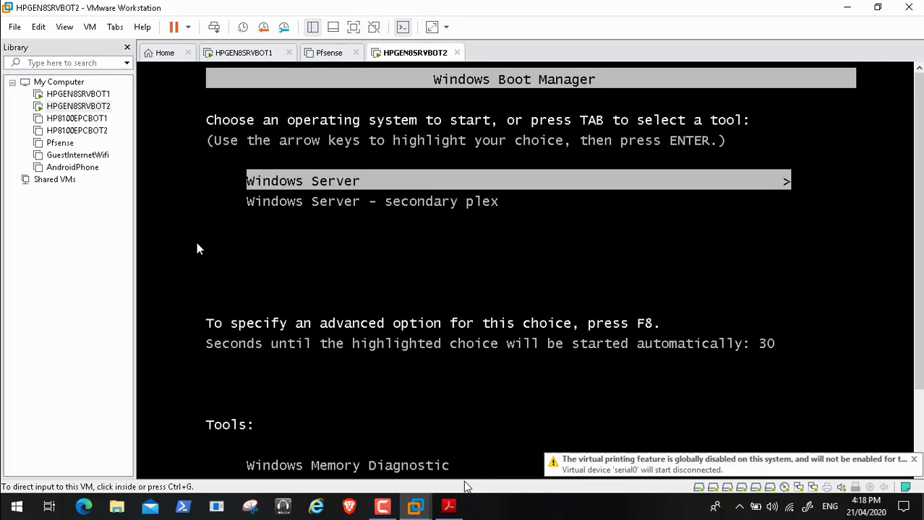
pyautogui.click(369, 310)
pyautogui.press('Return')
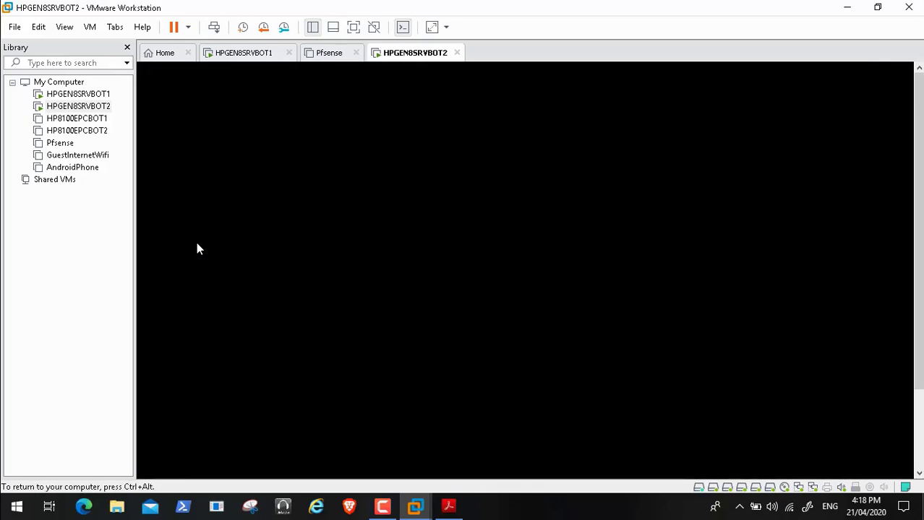
pyautogui.hotkey('ctrl', 'alt')
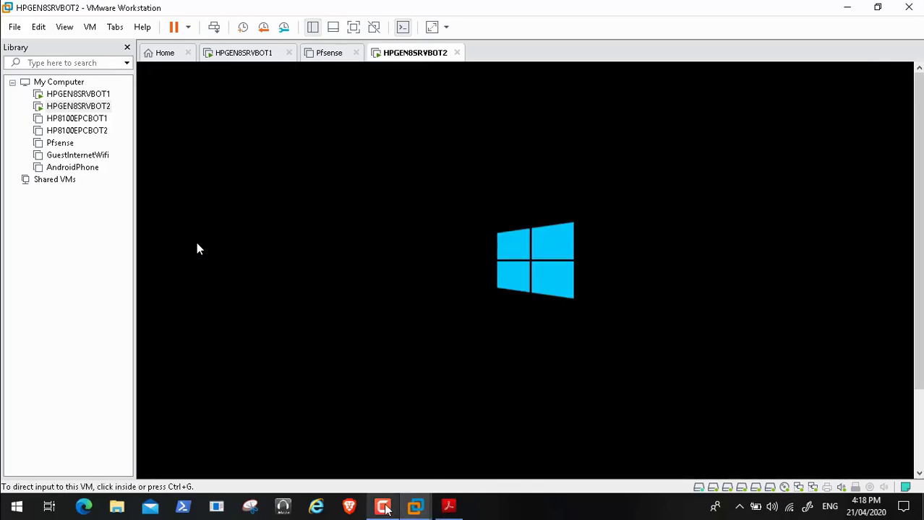
pyautogui.click(383, 508)
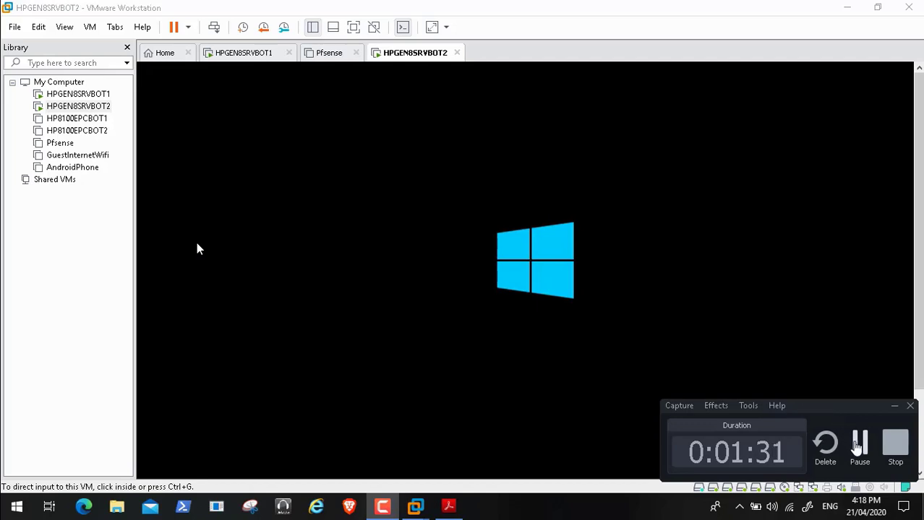
pyautogui.click(859, 444)
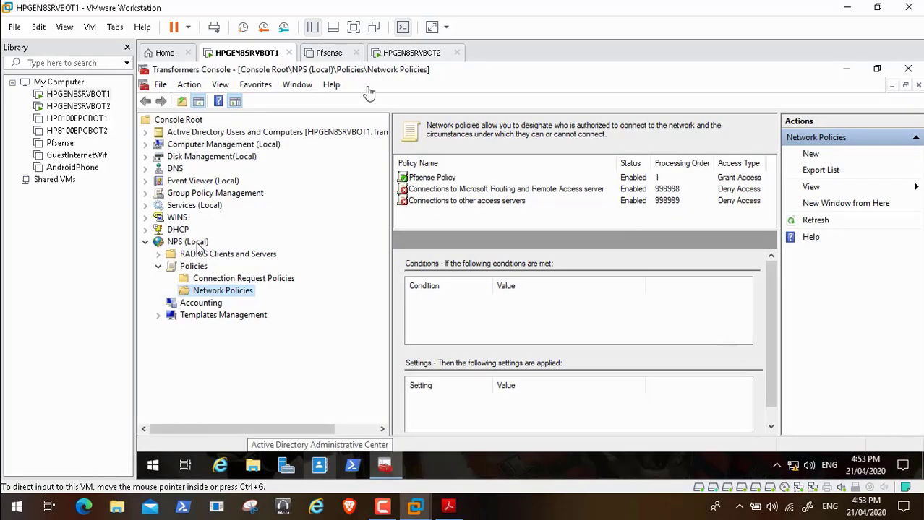
# Clear the HPGEN8SRVBOT2 desktop by minimizing Transformers Console 2 and closing the New Volume (D:) window
pyautogui.click(402, 58)
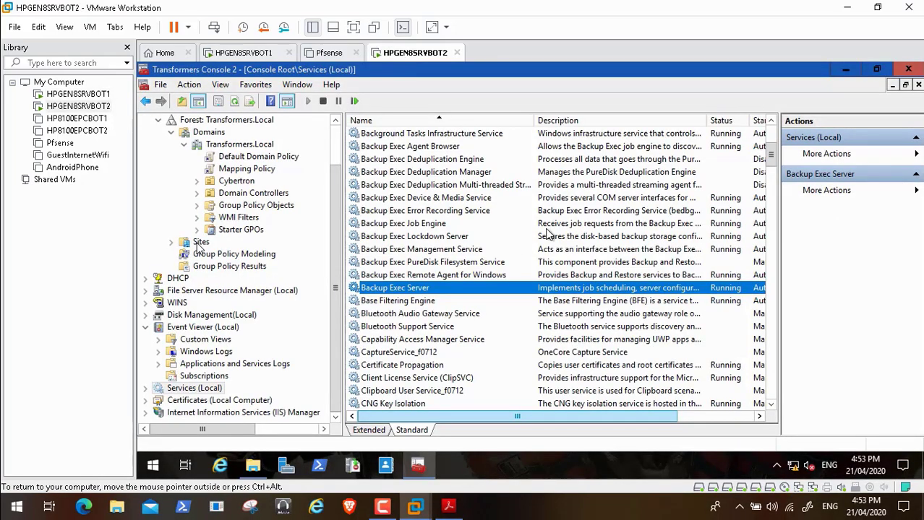
pyautogui.click(845, 69)
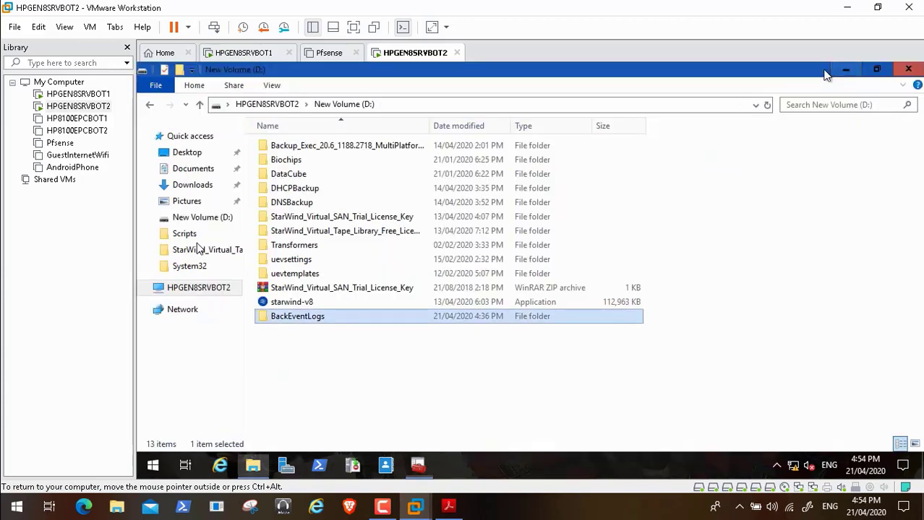
pyautogui.click(908, 69)
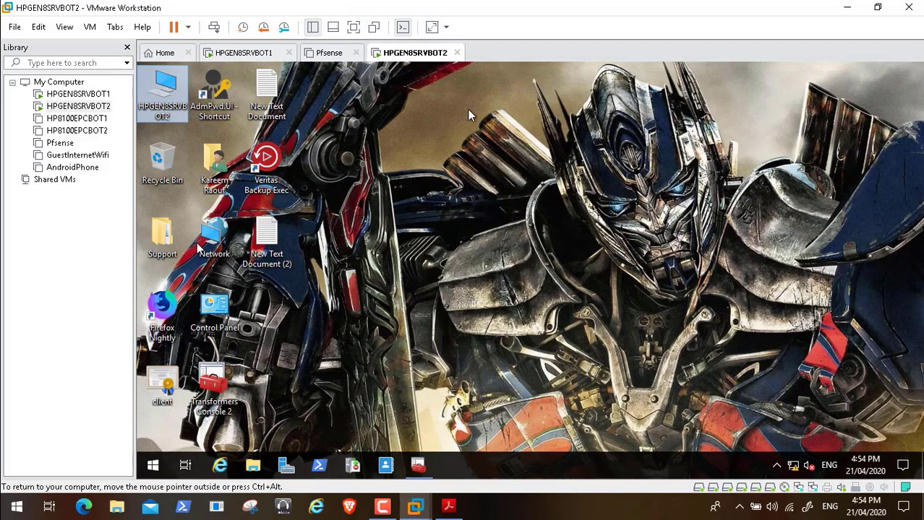
# Copy the BackEventLogs folder from Z:\ADToolsCollection\Transformers\DCDomain in the VMware shared folders on HPGEN8SRVBOT2
pyautogui.doubleClick(163, 92)
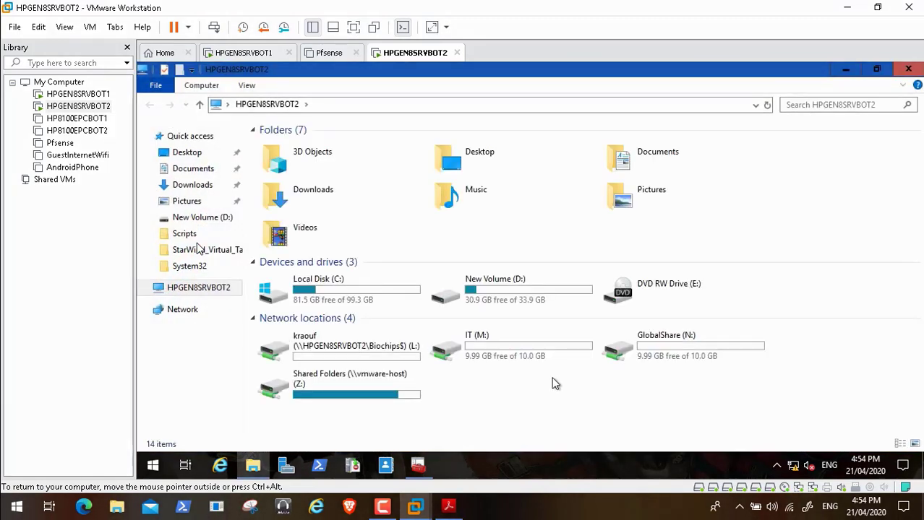
pyautogui.doubleClick(382, 394)
pyautogui.click(314, 145)
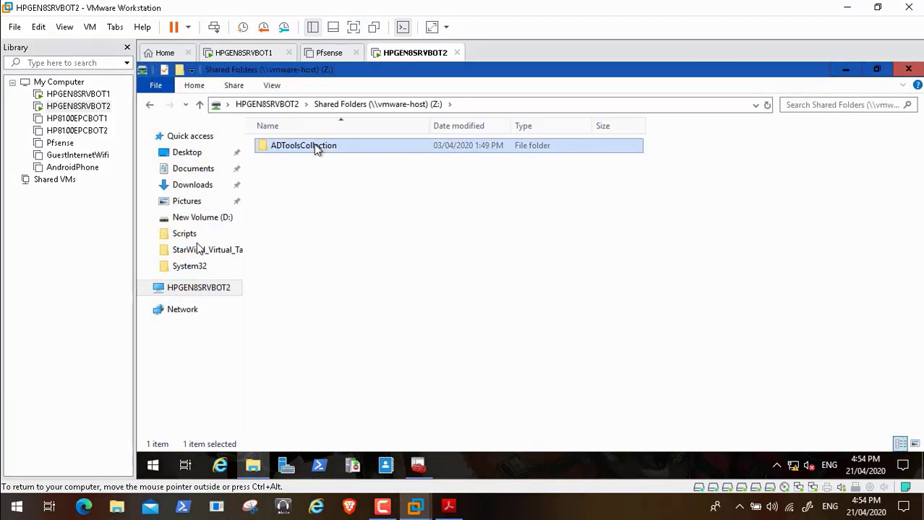
pyautogui.doubleClick(314, 145)
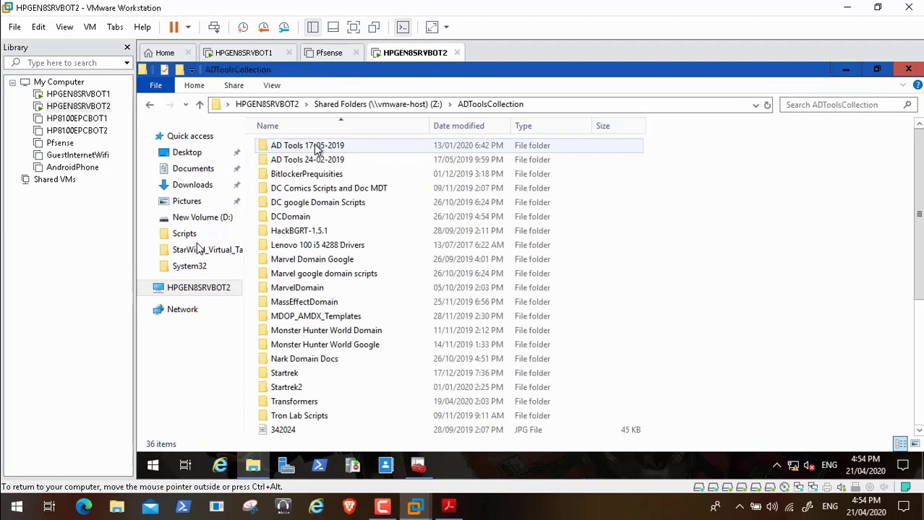
pyautogui.click(313, 404)
pyautogui.doubleClick(313, 403)
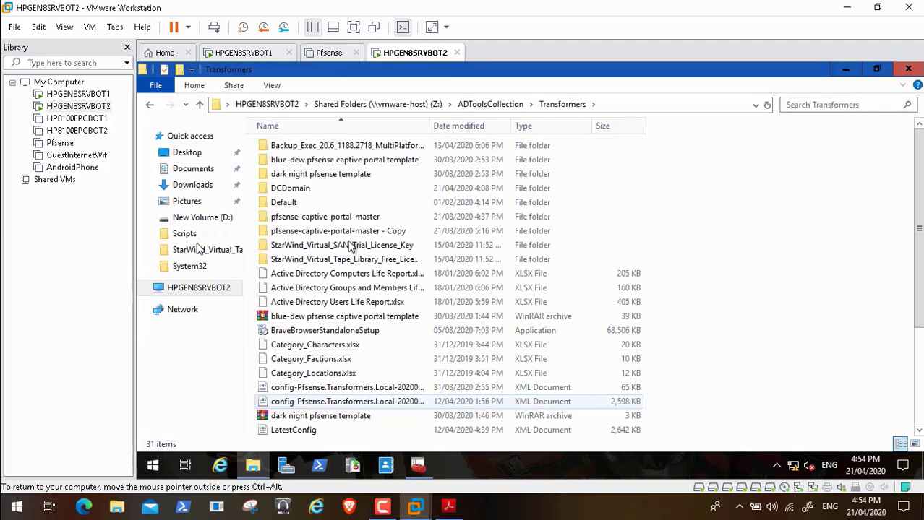
pyautogui.doubleClick(322, 189)
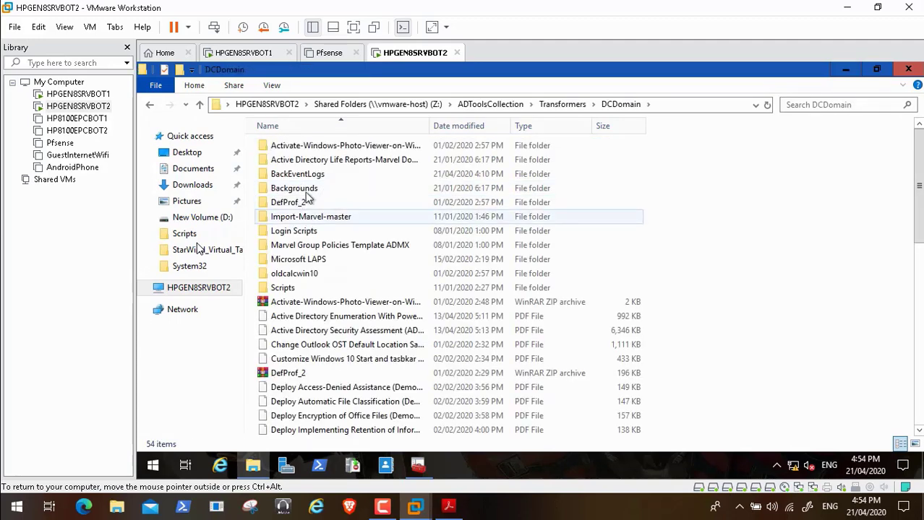
pyautogui.rightClick(310, 180)
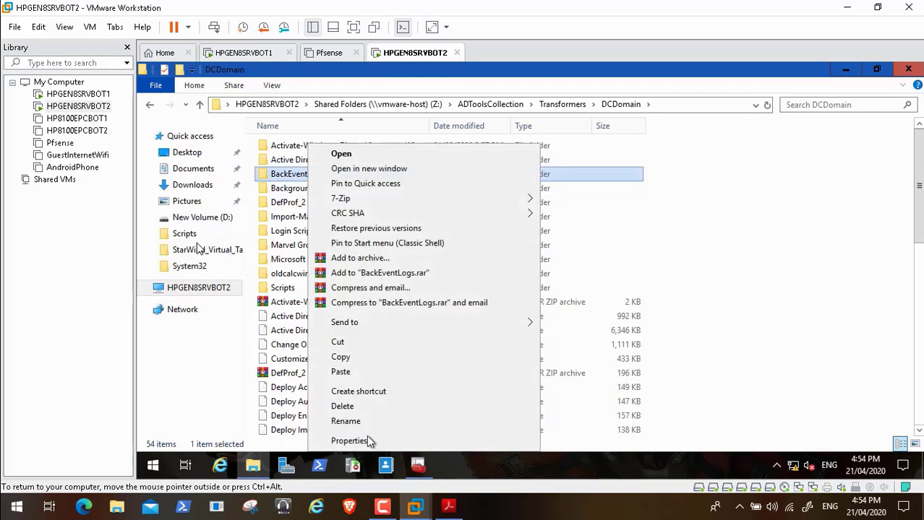
pyautogui.click(370, 357)
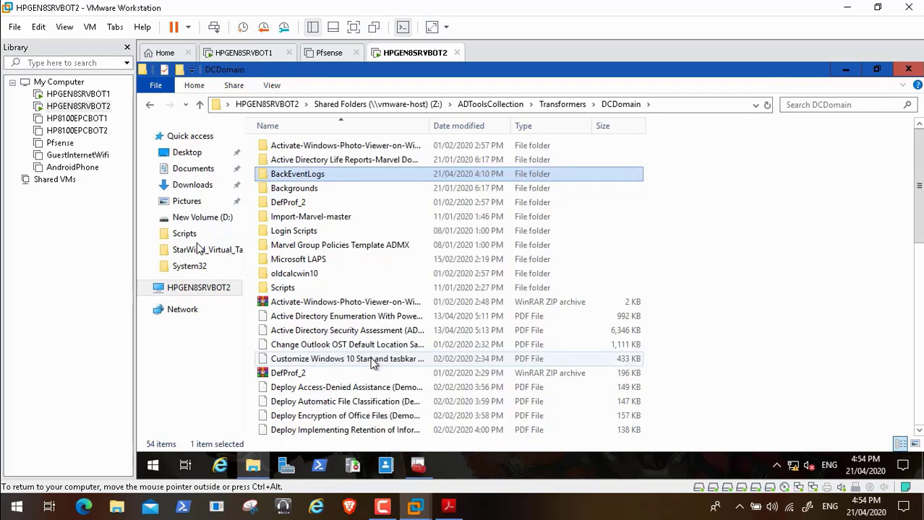
# Open New Volume (D:) on HPGEN8SRVBOT2 and select the BackEventLogs folder there
pyautogui.click(198, 288)
pyautogui.doubleClick(524, 288)
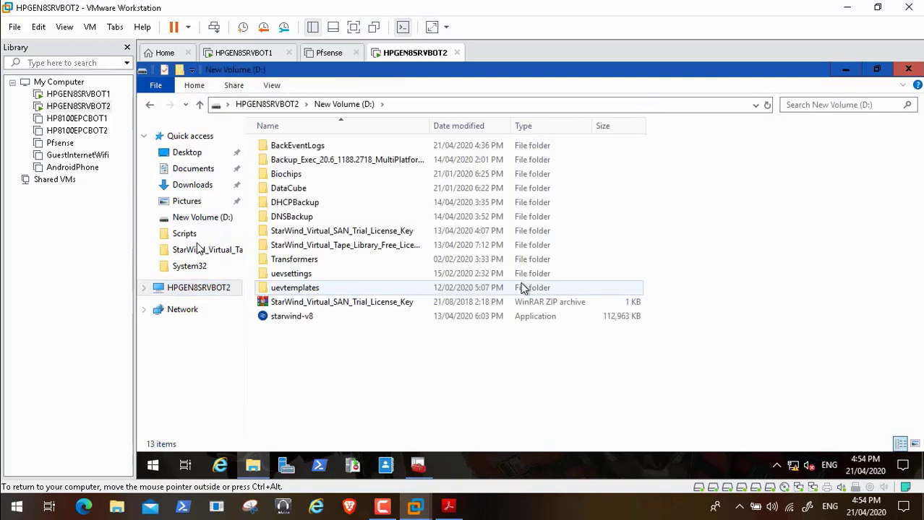
pyautogui.click(315, 148)
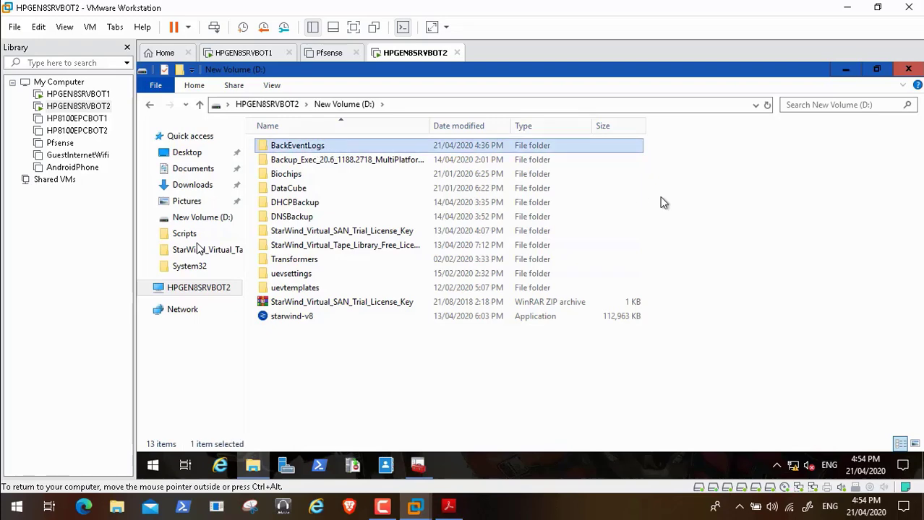
# Switch to the HPGEN8SRVBOT1 virtual machine and minimize its Transformers Console
pyautogui.click(249, 53)
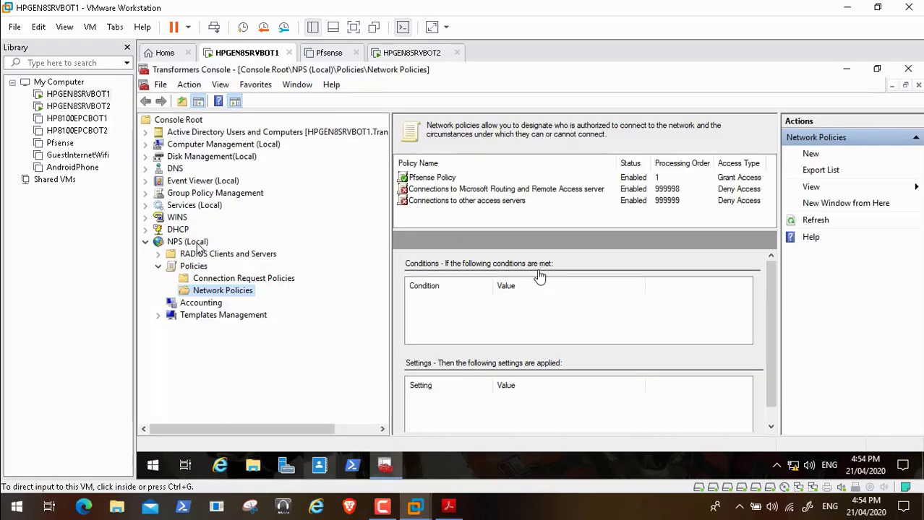
pyautogui.click(847, 69)
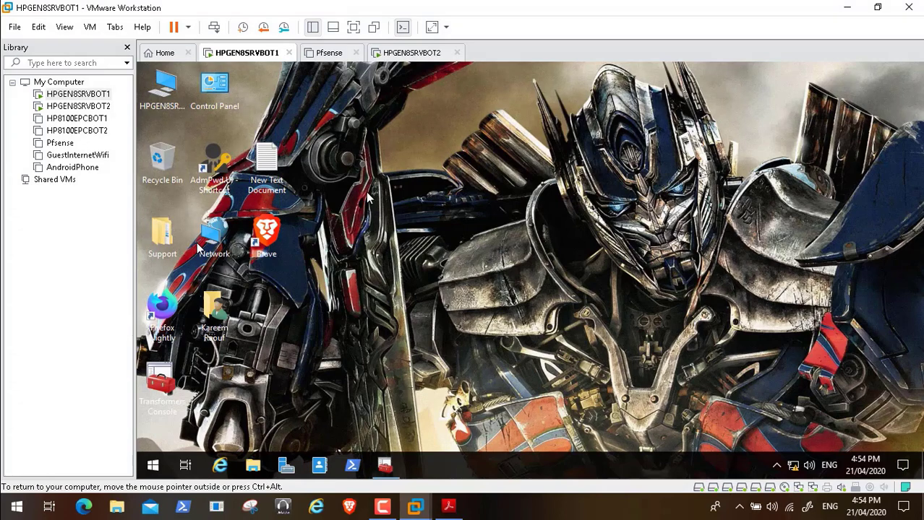
# Open New Volume (D:) on HPGEN8SRVBOT1 to check that the BackEventLogs folder is there
pyautogui.click(169, 92)
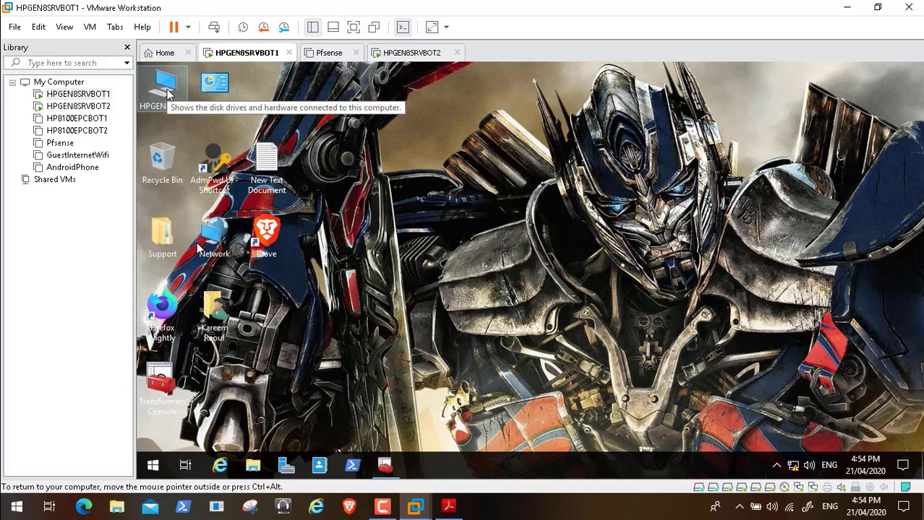
pyautogui.doubleClick(169, 93)
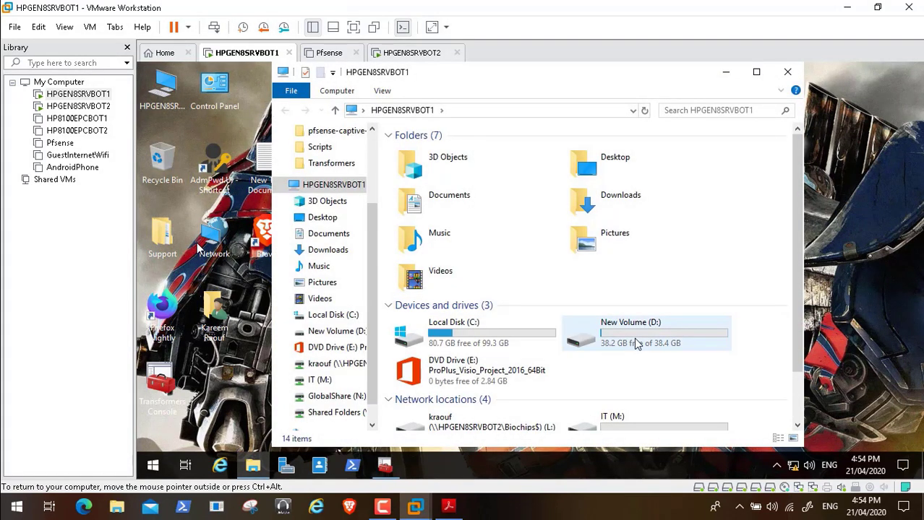
pyautogui.doubleClick(634, 339)
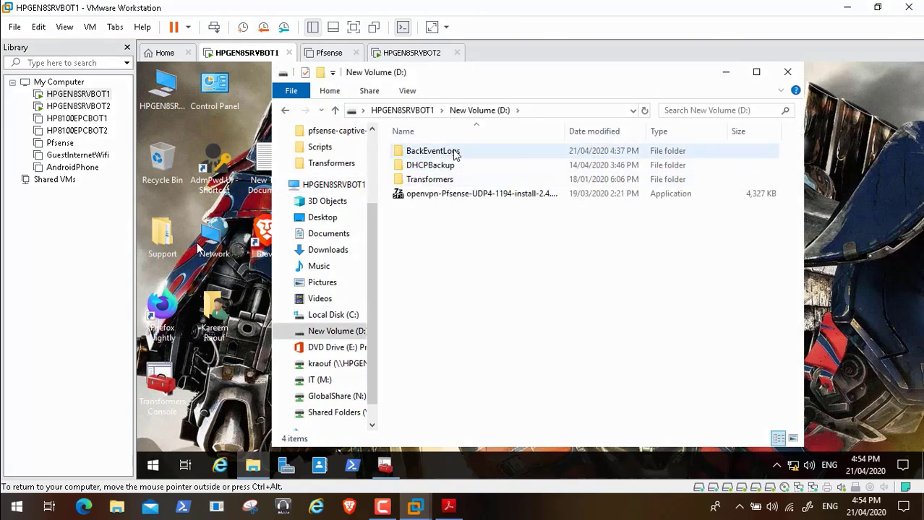
# Switch to the HPGEN8SRVBOT2 virtual machine and copy the BackEventLogs folder from New Volume (D:)
pyautogui.click(415, 53)
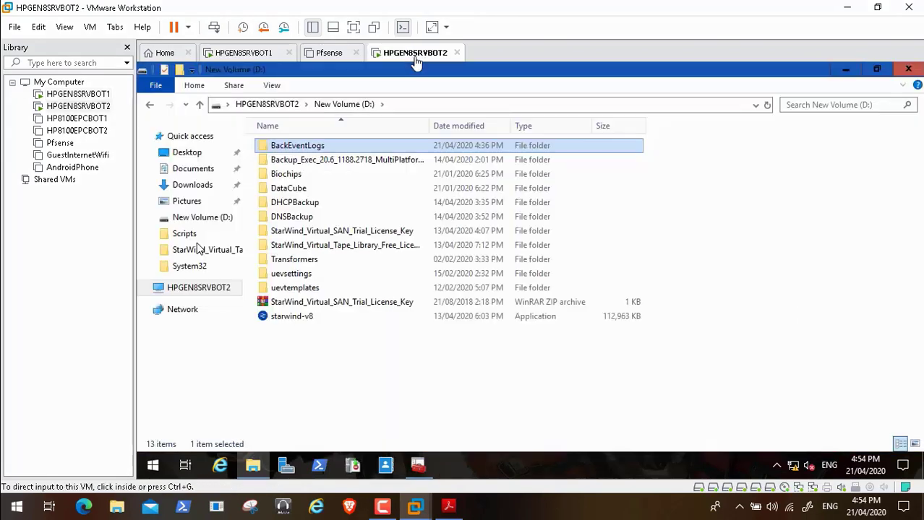
pyautogui.click(385, 444)
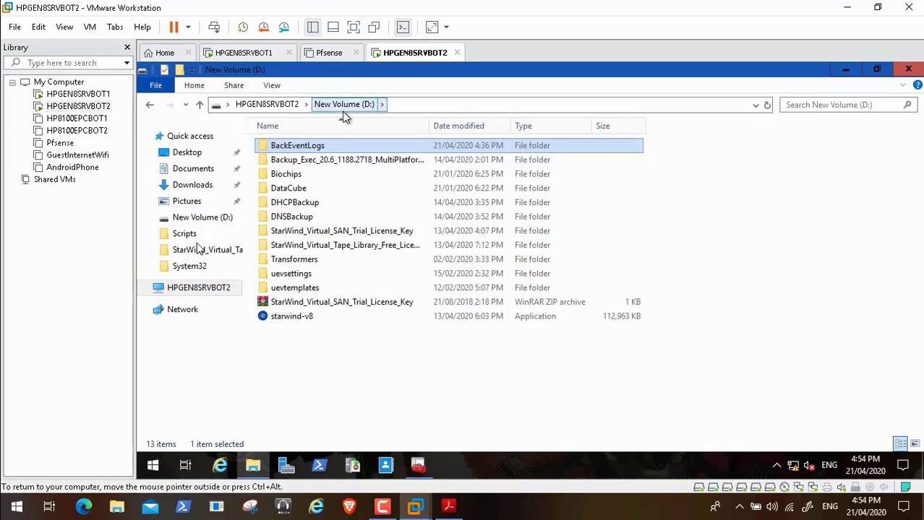
pyautogui.rightClick(311, 148)
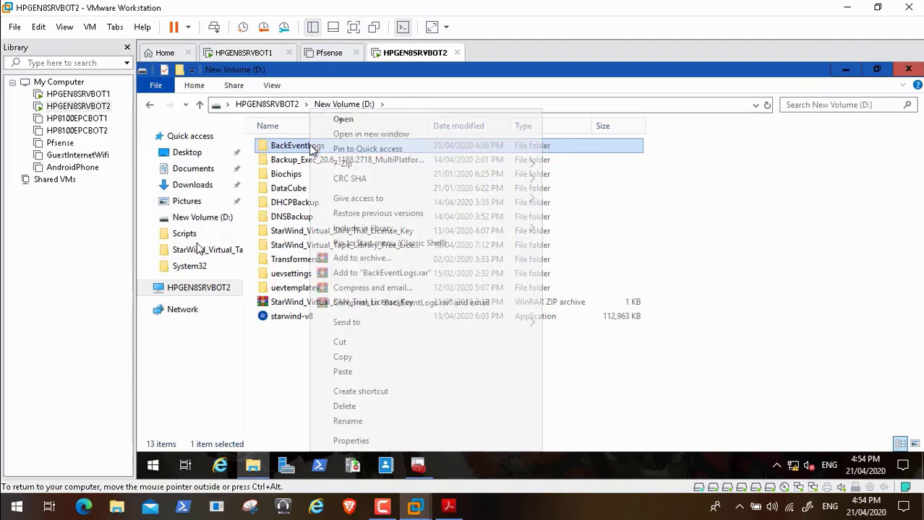
pyautogui.click(362, 357)
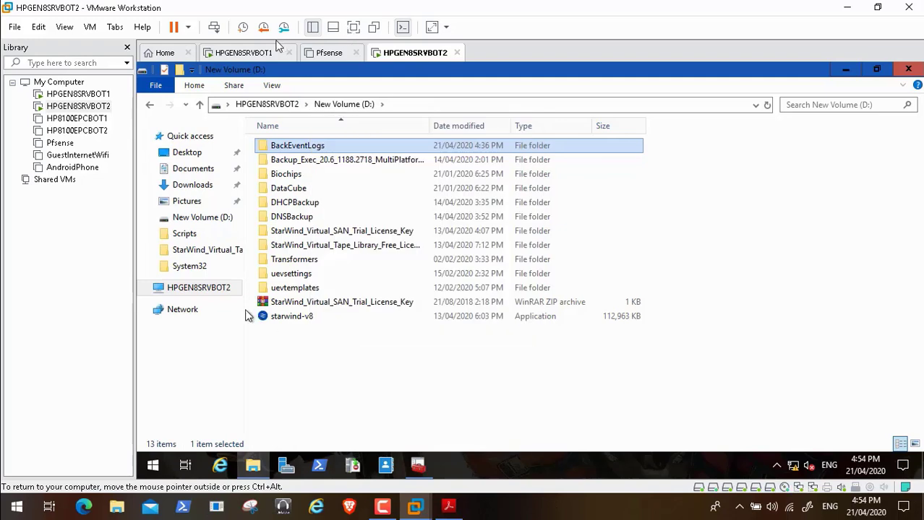
# Open the folder Z:\ADToolsCollection\Transformers\DCDomain in the VMware shared folders on HPGEN8SRVBOT2
pyautogui.click(220, 295)
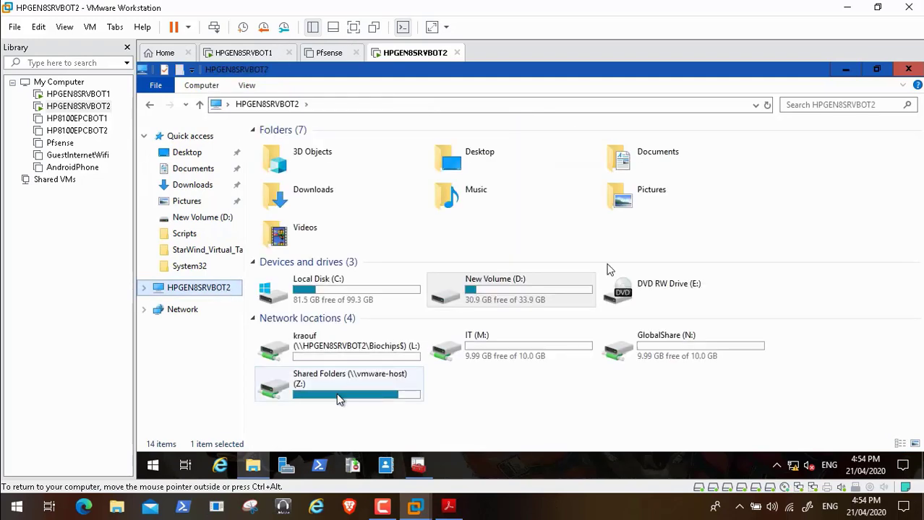
pyautogui.doubleClick(336, 393)
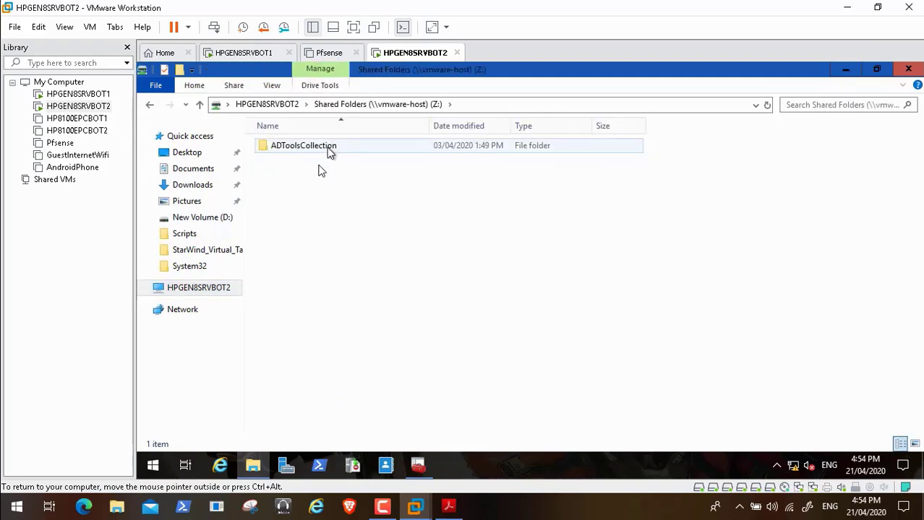
pyautogui.doubleClick(326, 150)
pyautogui.doubleClick(316, 406)
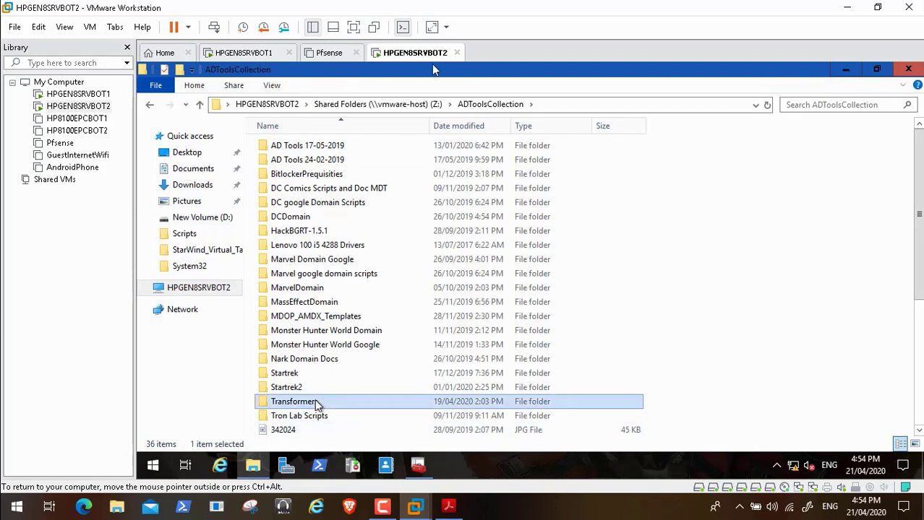
pyautogui.doubleClick(311, 188)
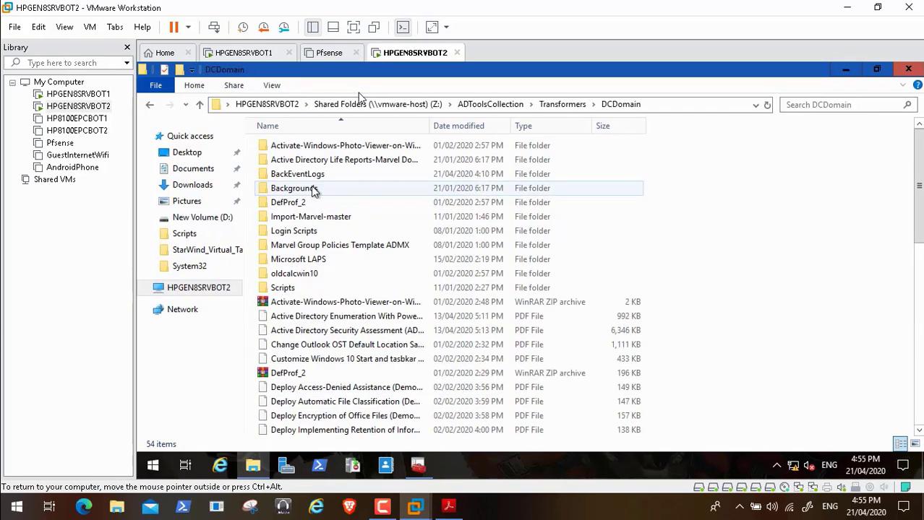
# Rename the existing BackEventLogs folder in DCDomain to BackEventLogs1
pyautogui.rightClick(664, 208)
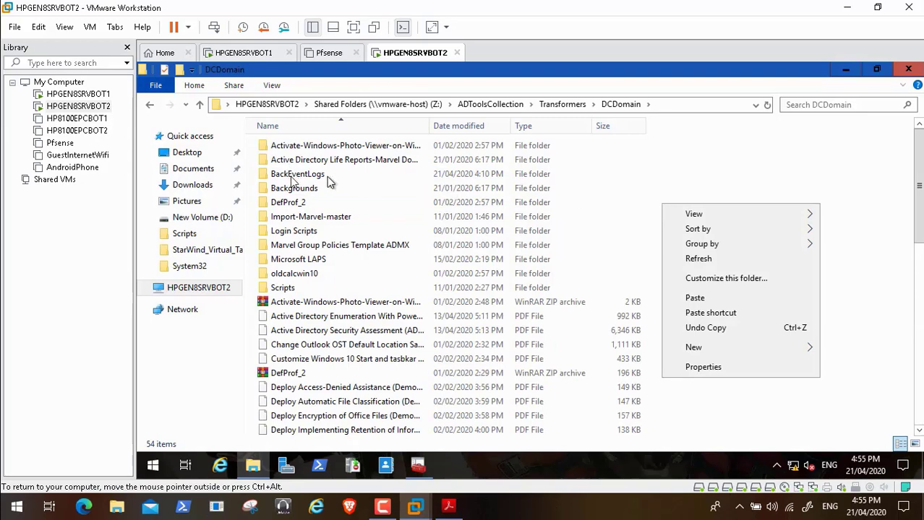
pyautogui.click(313, 179)
pyautogui.rightClick(313, 179)
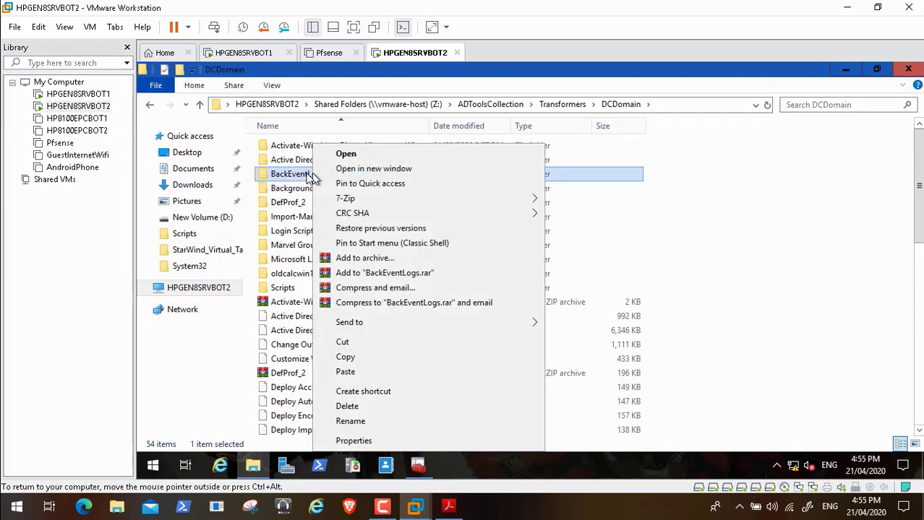
pyautogui.click(369, 419)
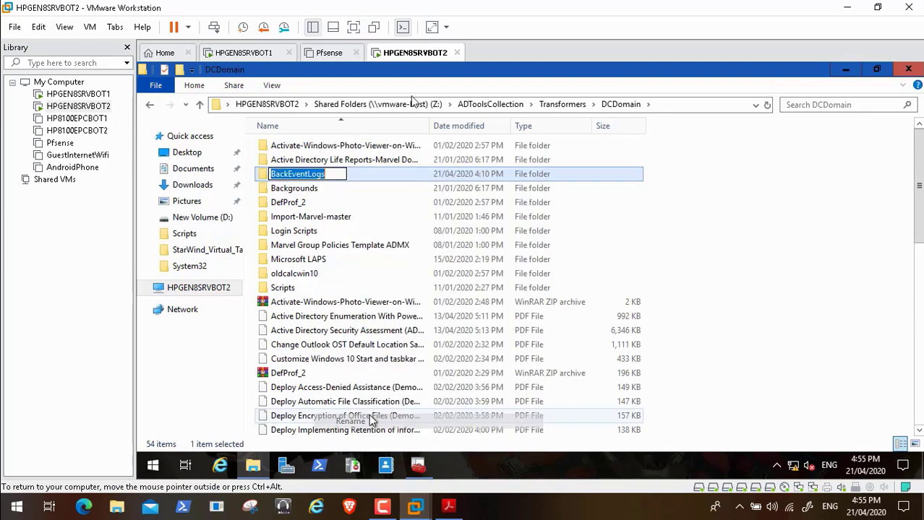
pyautogui.click(336, 175)
pyautogui.write('1')
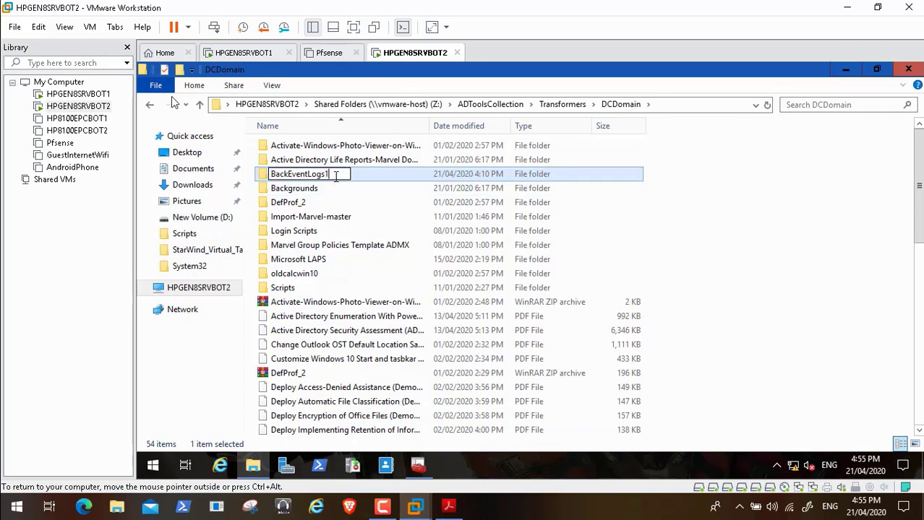
pyautogui.click(703, 229)
# Paste the copied BackEventLogs folder into the shared DCDomain folder and close that window
pyautogui.rightClick(704, 228)
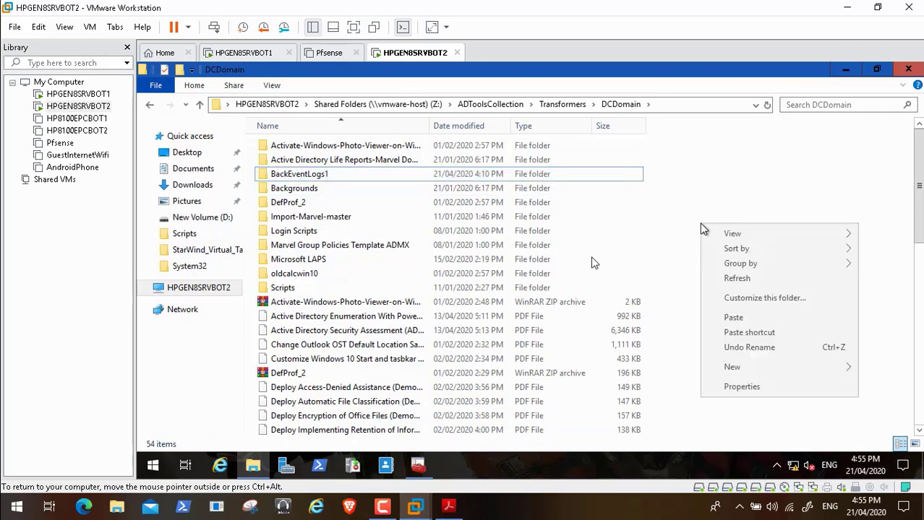
pyautogui.click(737, 318)
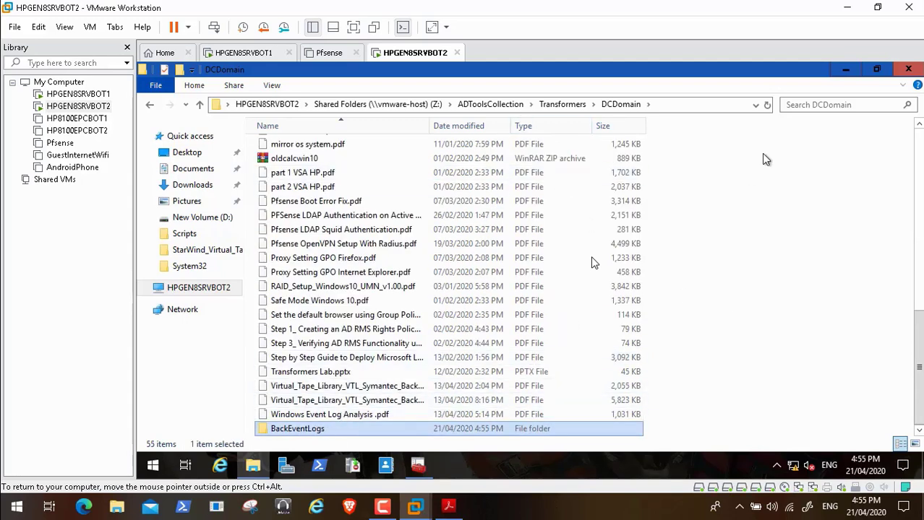
pyautogui.click(910, 70)
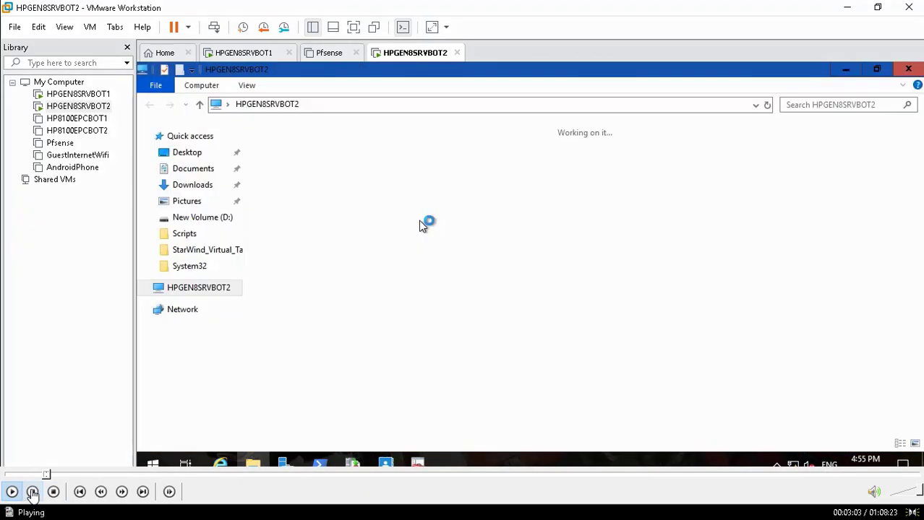
pyautogui.click(32, 492)
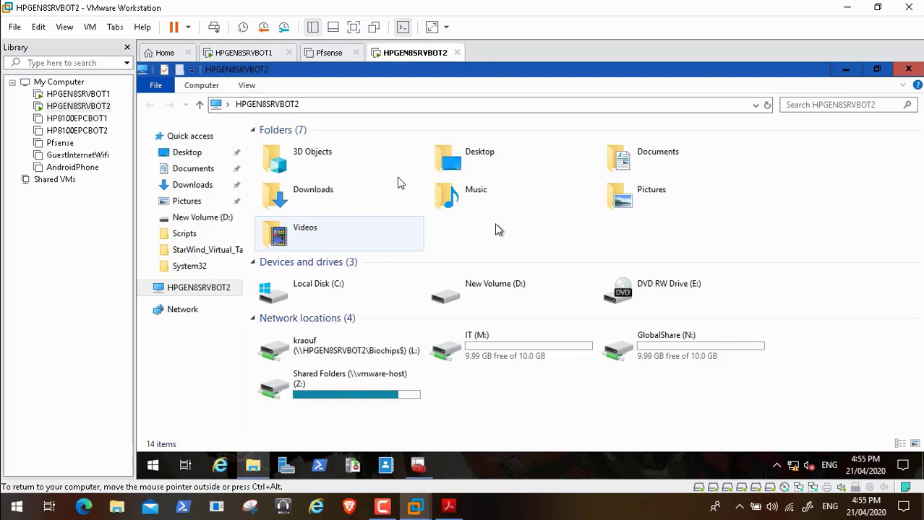
pyautogui.click(10, 492)
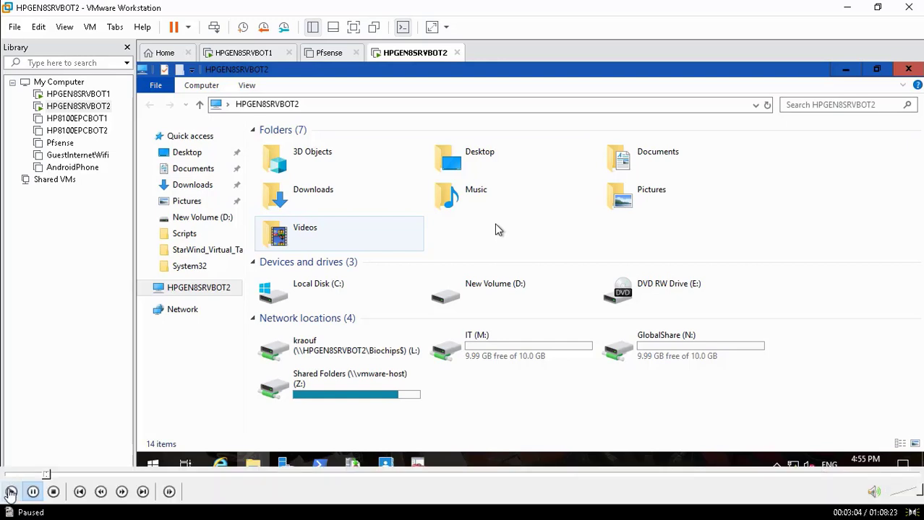
pyautogui.press('space')
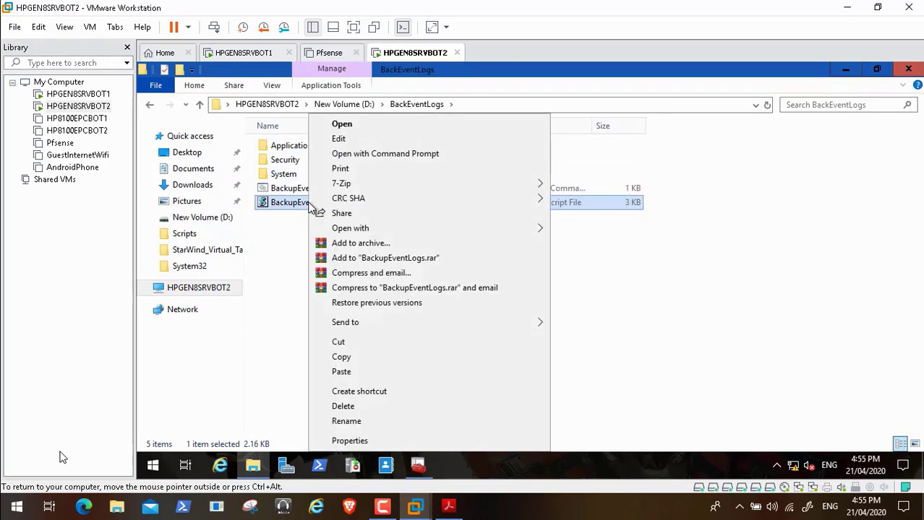
pyautogui.click(33, 492)
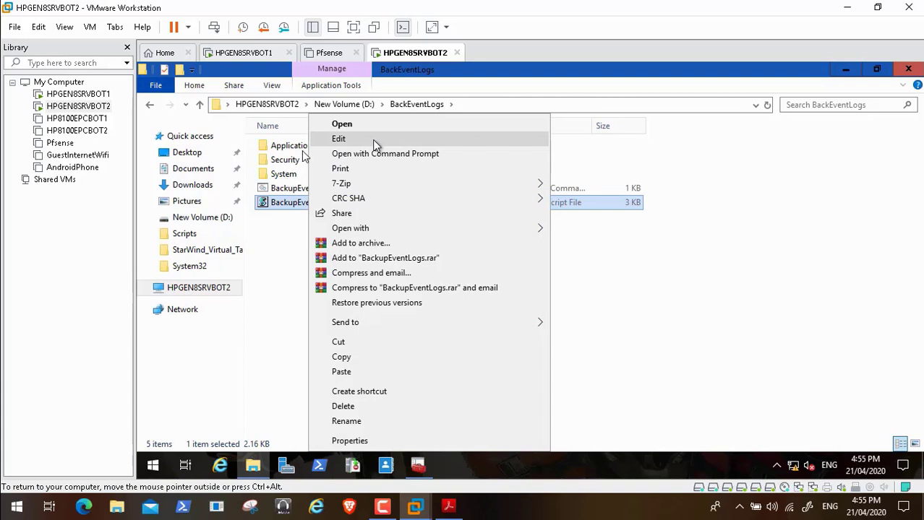
pyautogui.moveTo(181, 508)
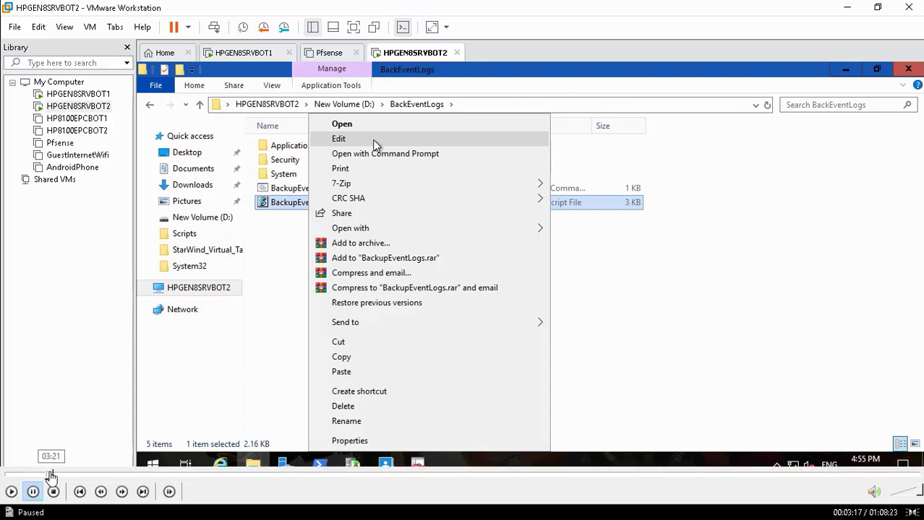
pyautogui.click(47, 475)
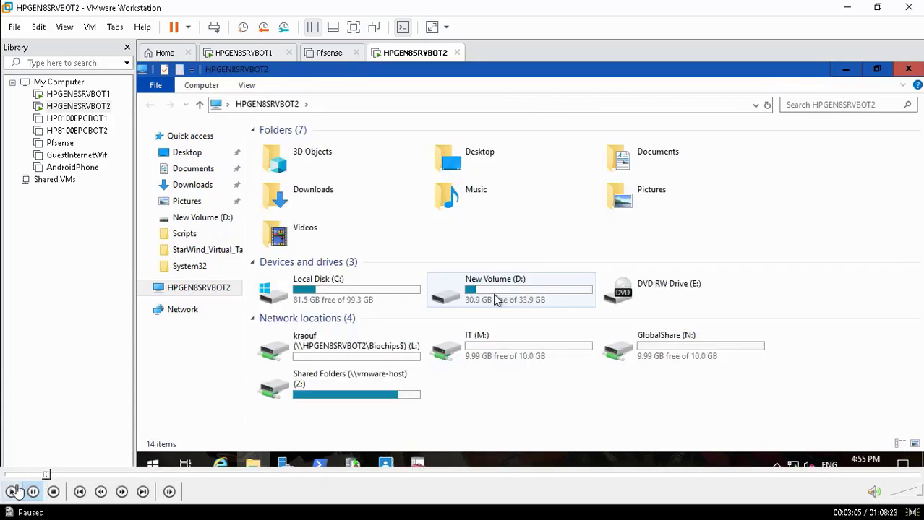
pyautogui.click(11, 492)
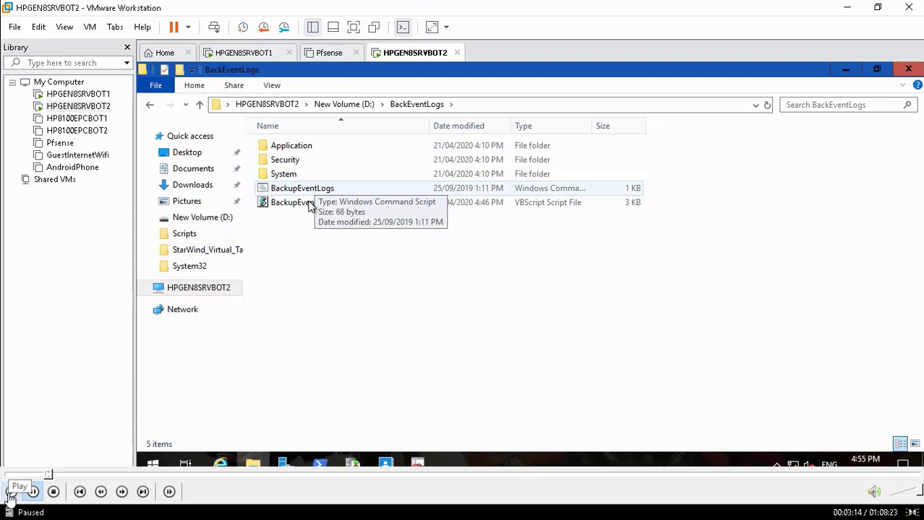
pyautogui.click(10, 492)
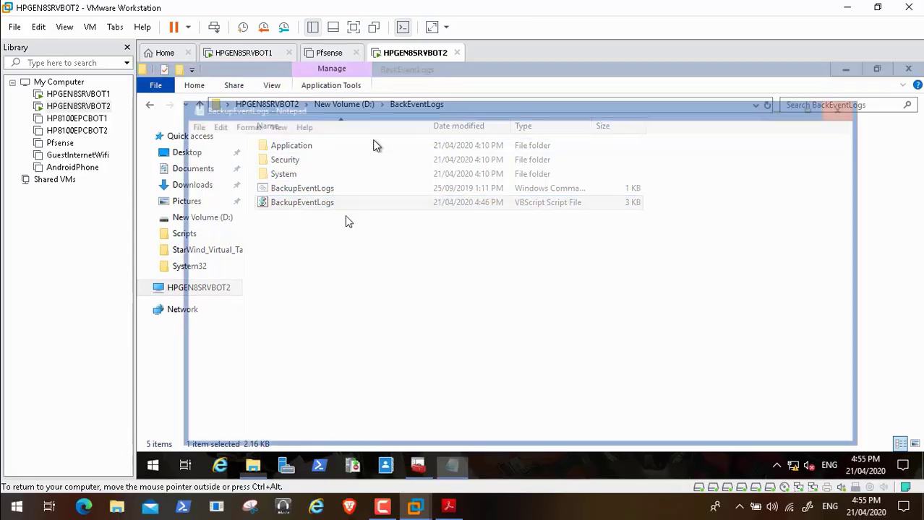
pyautogui.moveTo(3, 504)
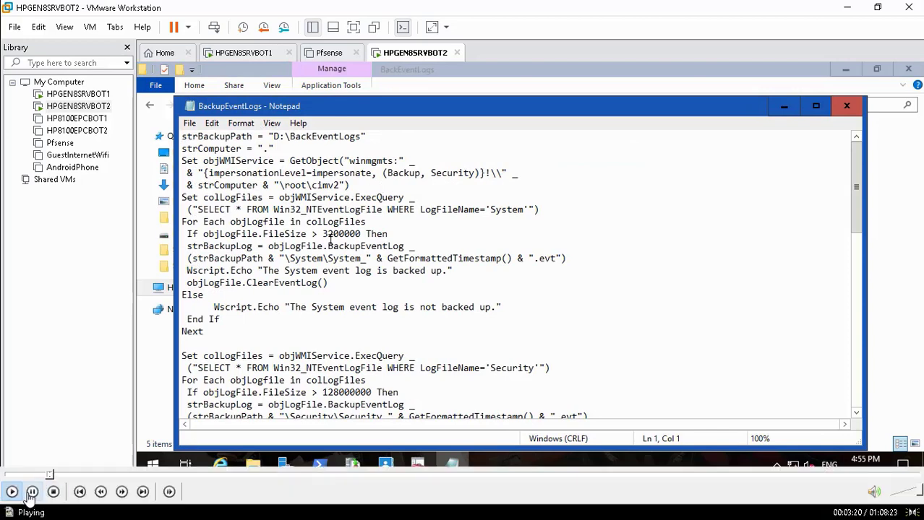
pyautogui.click(32, 493)
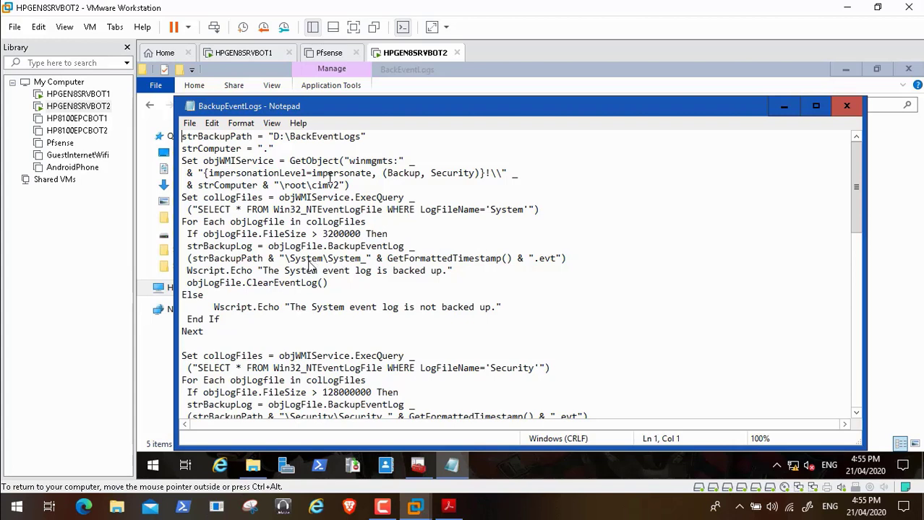
pyautogui.moveTo(10, 512)
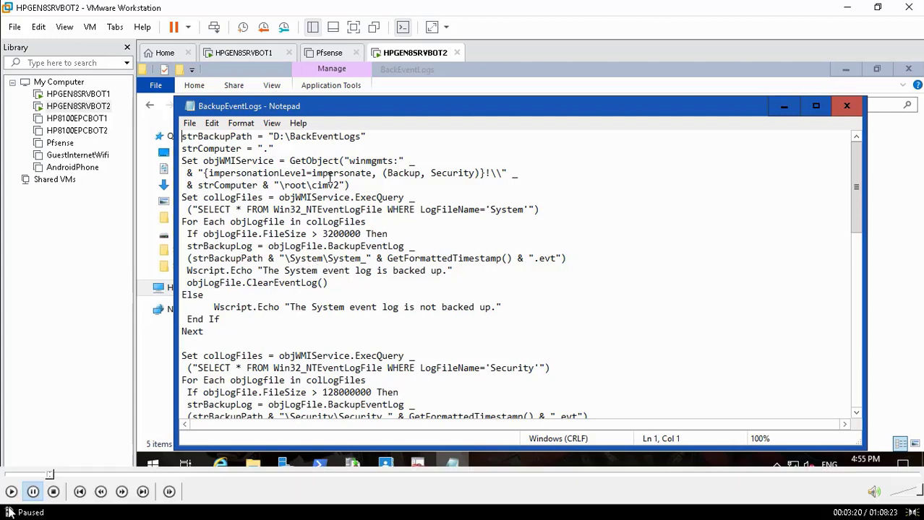
pyautogui.doubleClick(237, 271)
pyautogui.click(17, 509)
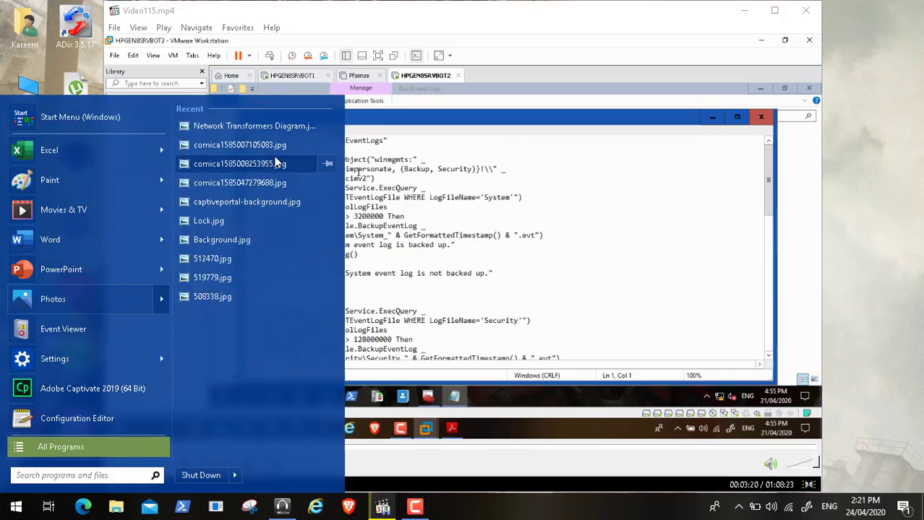
pyautogui.click(81, 448)
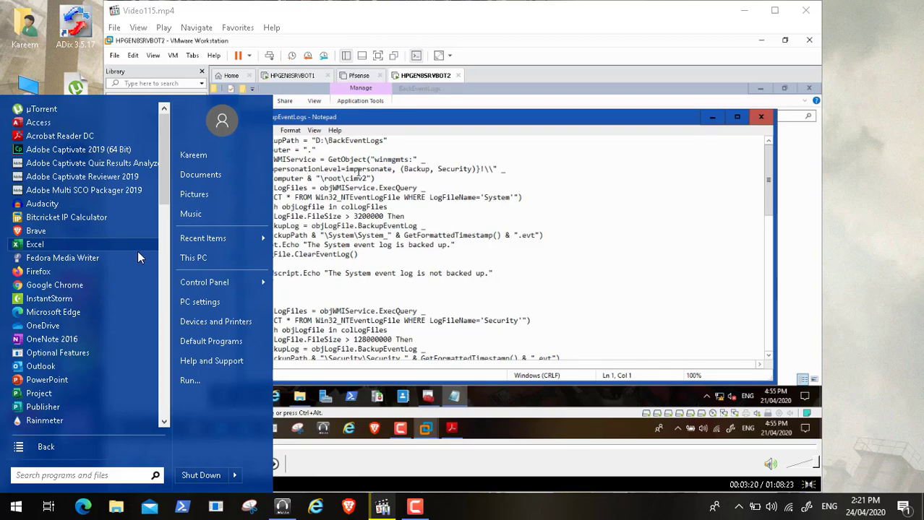
pyautogui.click(462, 224)
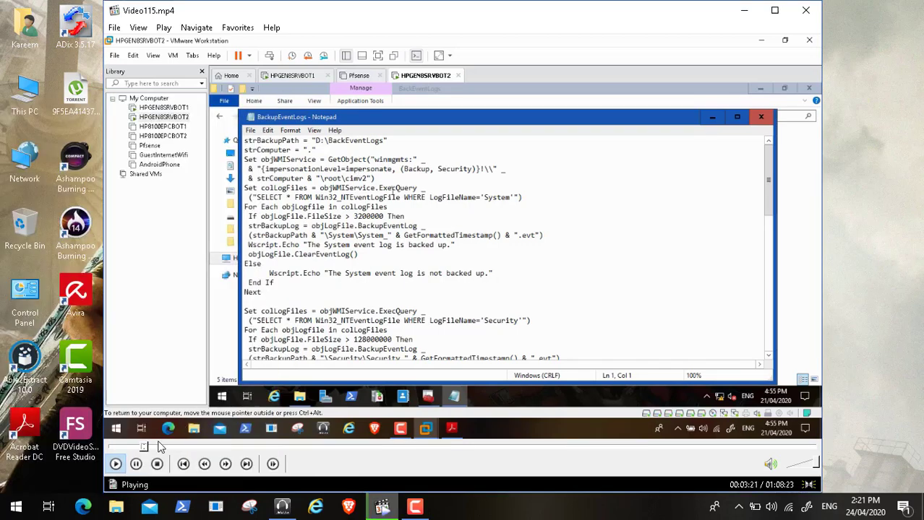
pyautogui.doubleClick(239, 292)
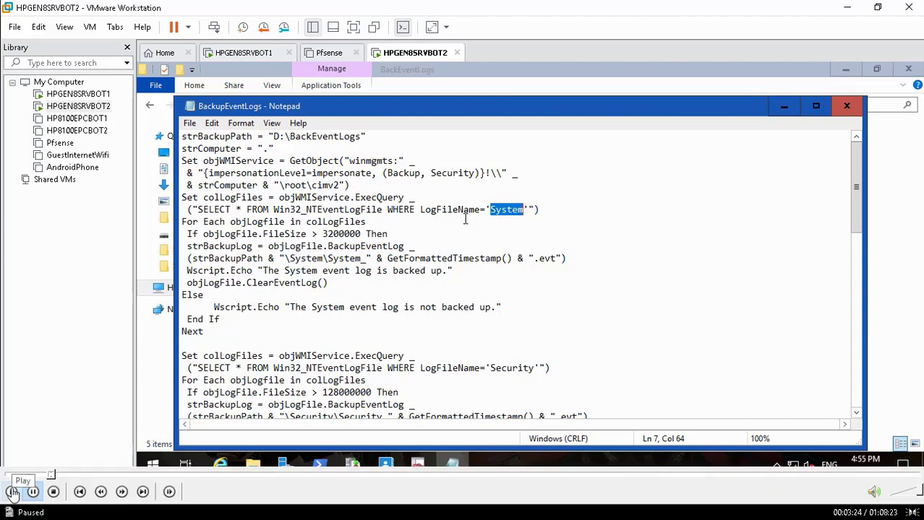
# Open the System log under Windows Logs in the Event Viewer of Transformers Console 2 on HPGEN8SRVBOT2
pyautogui.click(12, 492)
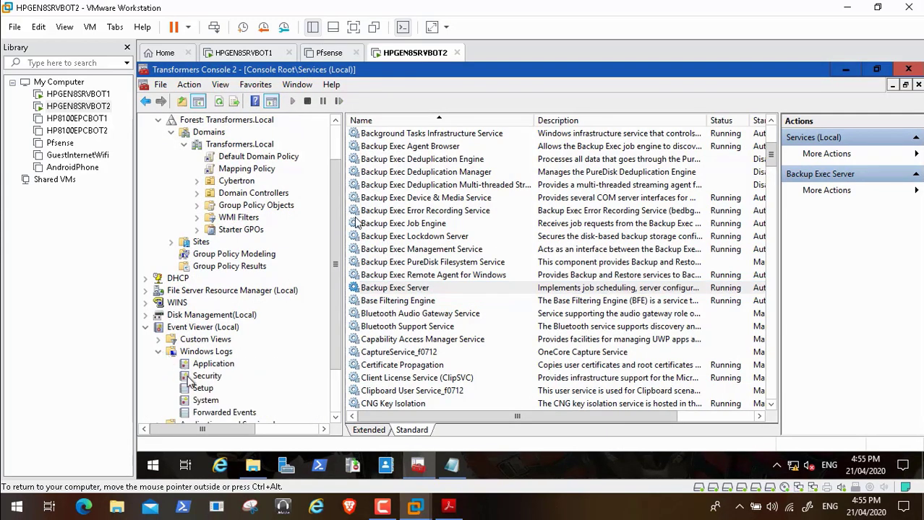
pyautogui.click(210, 402)
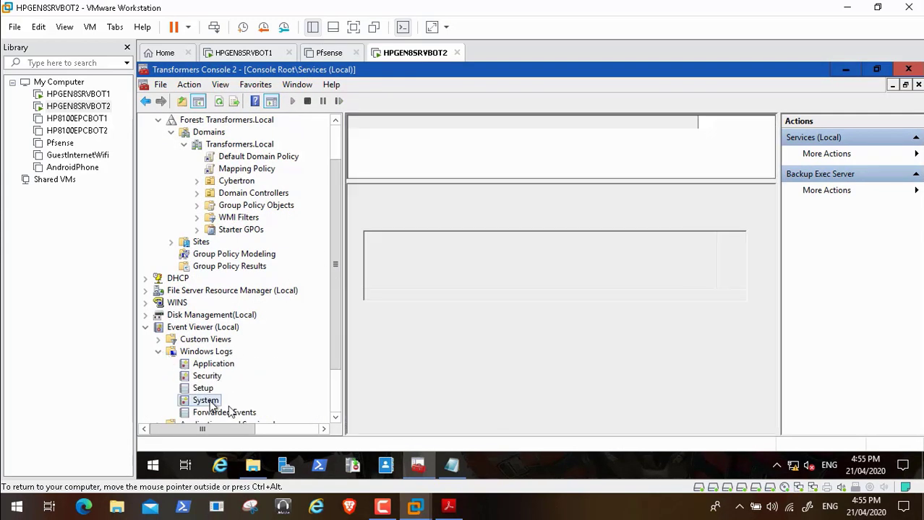
# Open the System log's properties and check its maximum log size
pyautogui.rightClick(211, 403)
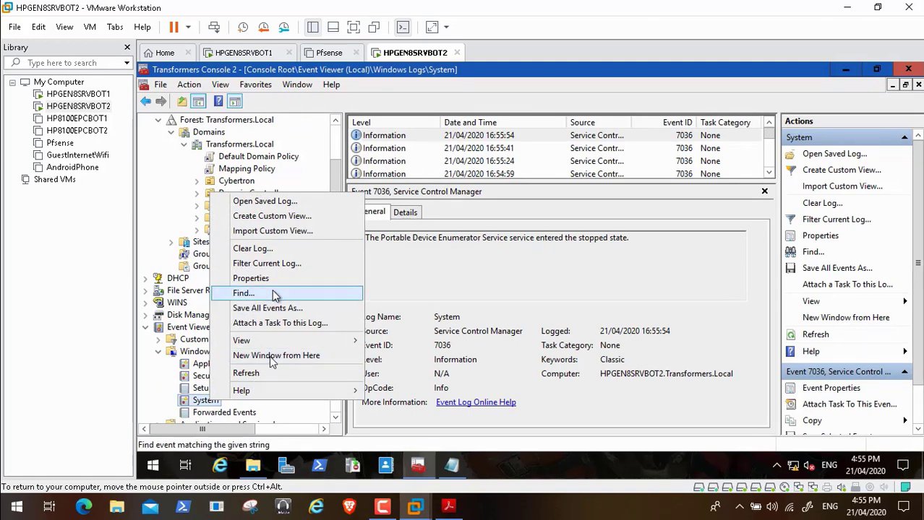
pyautogui.click(253, 278)
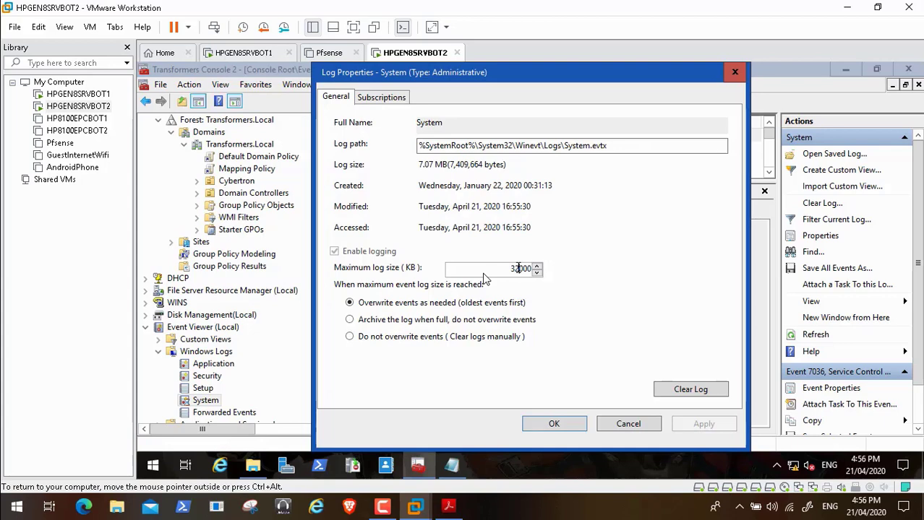
pyautogui.moveTo(77, 489)
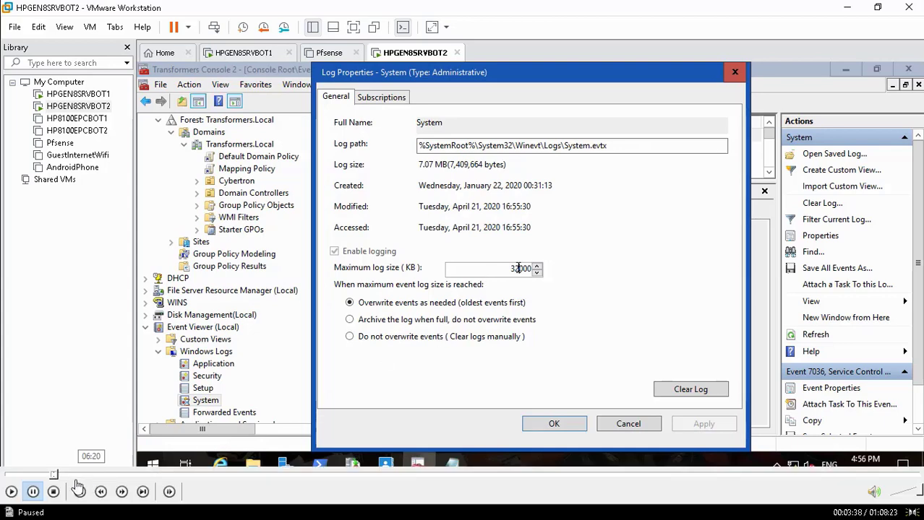
pyautogui.click(12, 493)
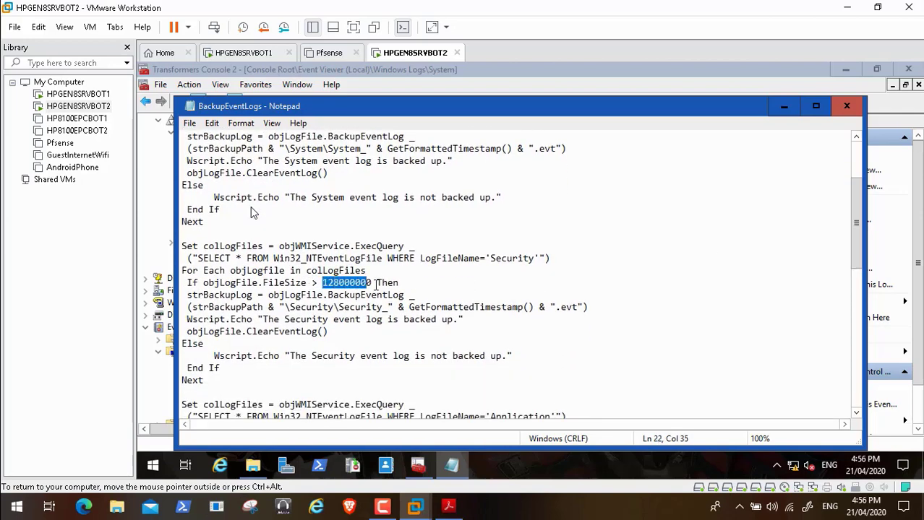
# Point out the Security log name in the BackupEventLogs script, and check the Security log's maximum size in its properties
pyautogui.moveTo(490, 258); pyautogui.dragTo(529, 258)
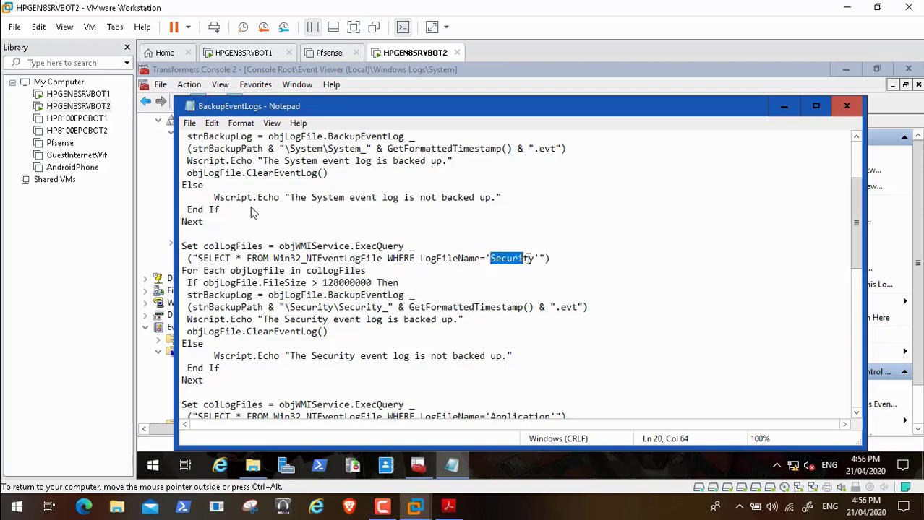
pyautogui.click(784, 106)
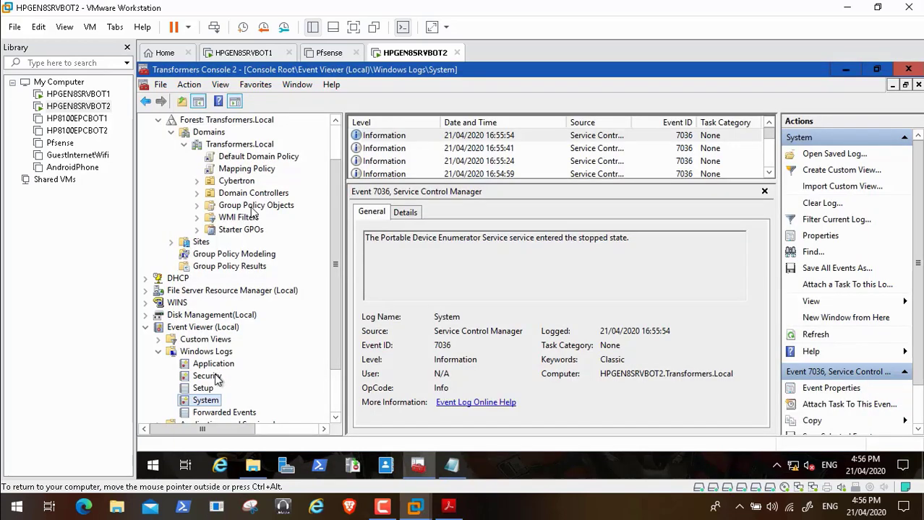
pyautogui.click(209, 376)
pyautogui.rightClick(217, 377)
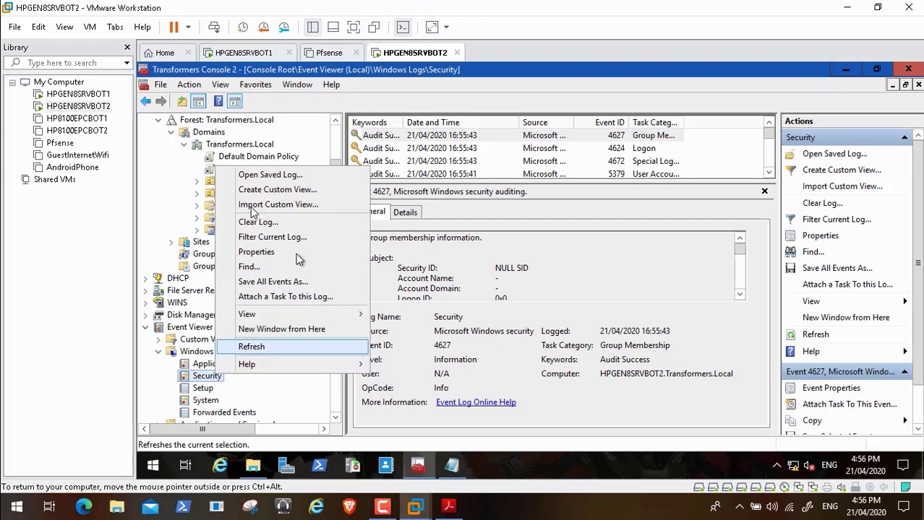
pyautogui.click(260, 252)
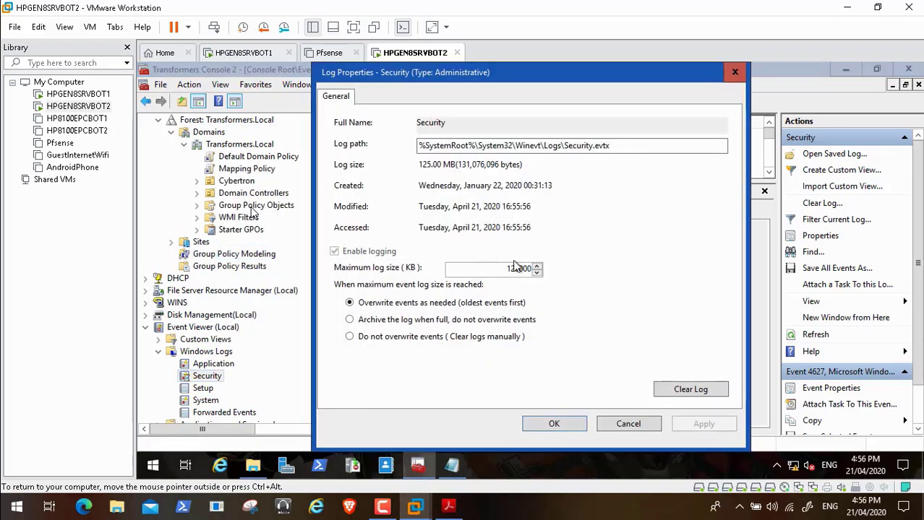
pyautogui.doubleClick(516, 269)
pyautogui.click(516, 269)
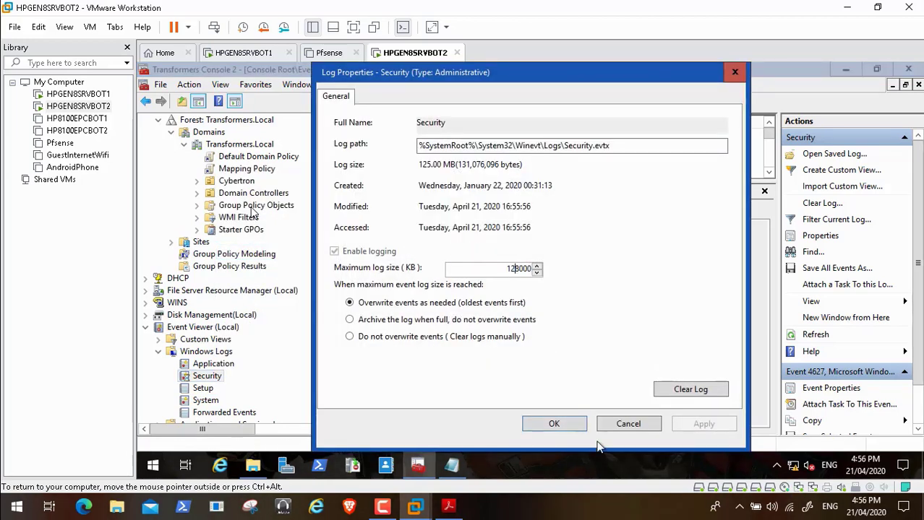
pyautogui.click(620, 429)
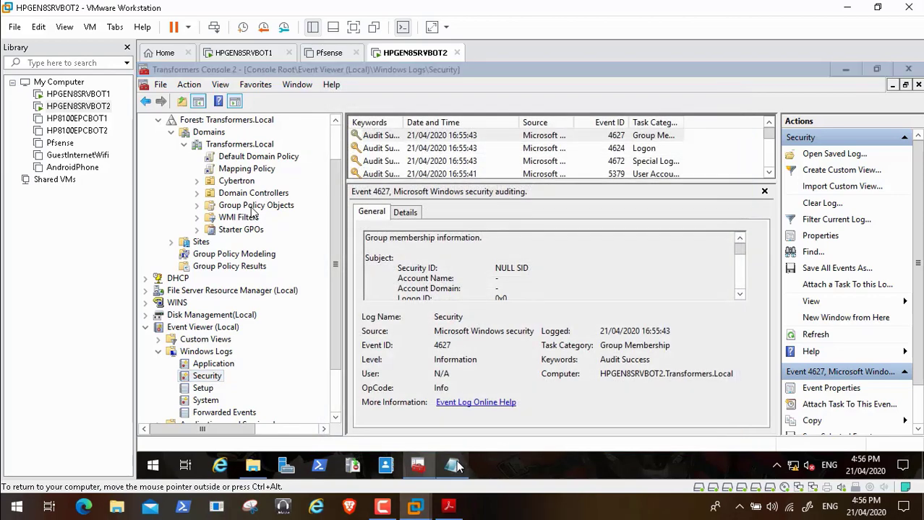
# Highlight the log name and the file size threshold in the Application section of the BackupEventLogs script
pyautogui.click(451, 466)
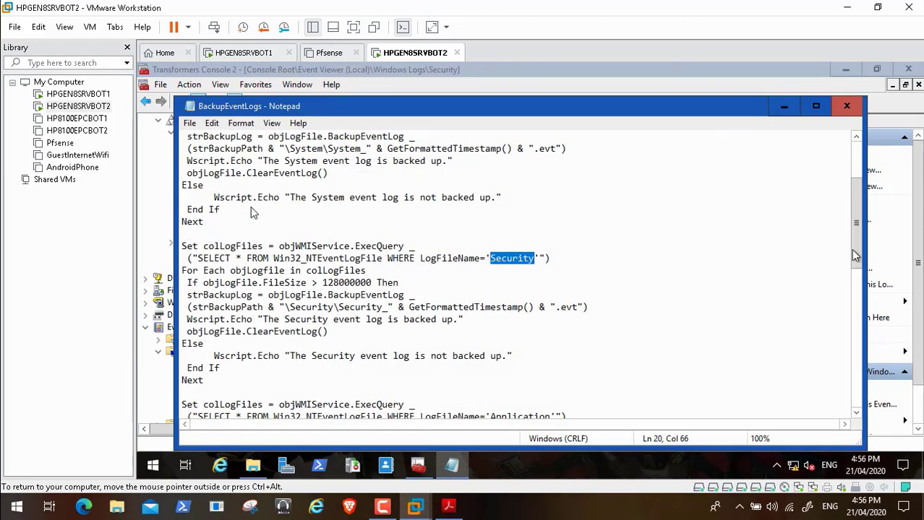
pyautogui.scroll(-4, 856, 253)
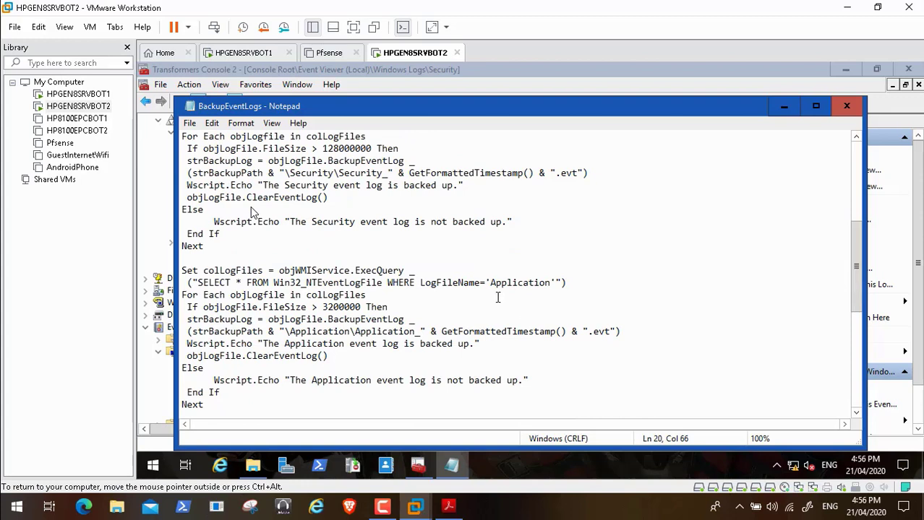
pyautogui.moveTo(491, 283); pyautogui.dragTo(551, 286)
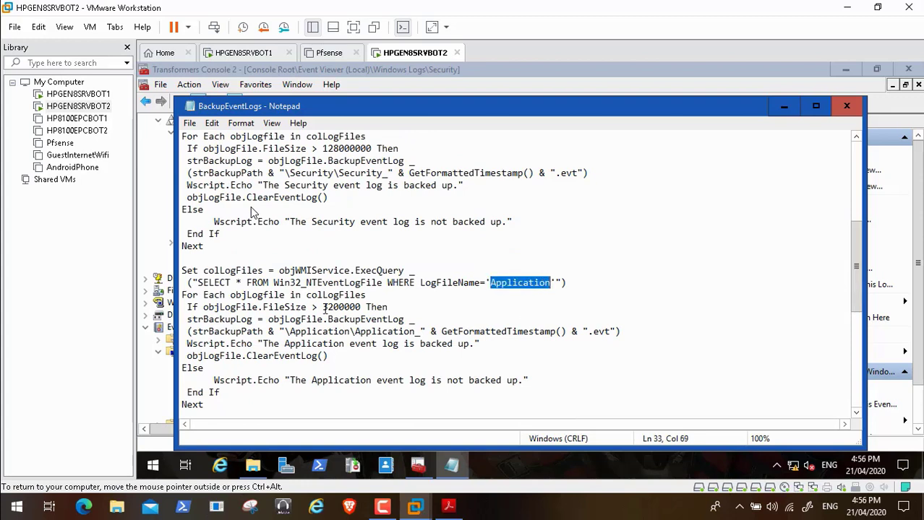
pyautogui.moveTo(322, 307); pyautogui.dragTo(361, 308)
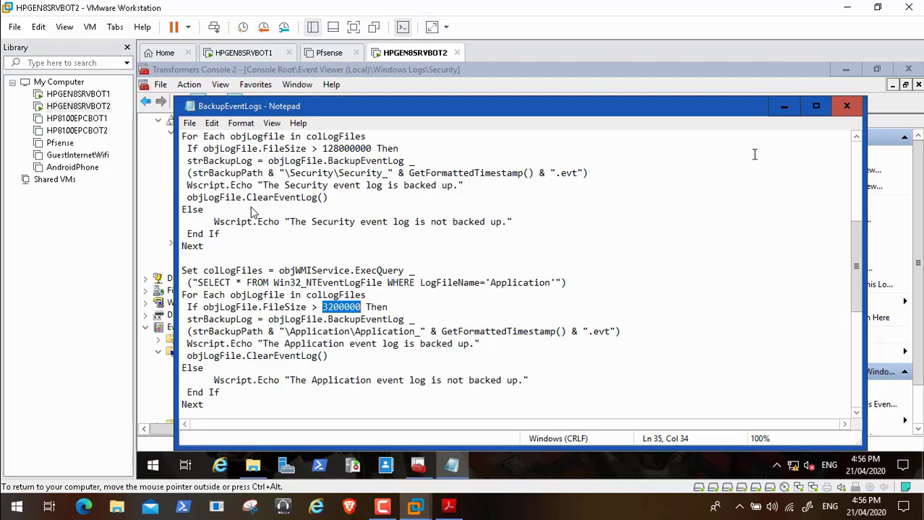
pyautogui.click(783, 106)
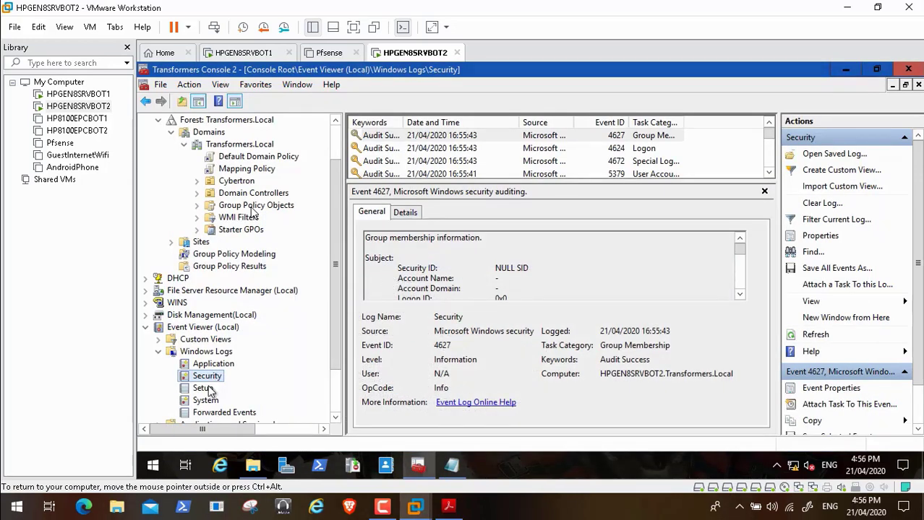
# Check the Application log's maximum size in its properties without changes, and collapse Windows Logs and Event Viewer
pyautogui.click(214, 364)
pyautogui.rightClick(219, 365)
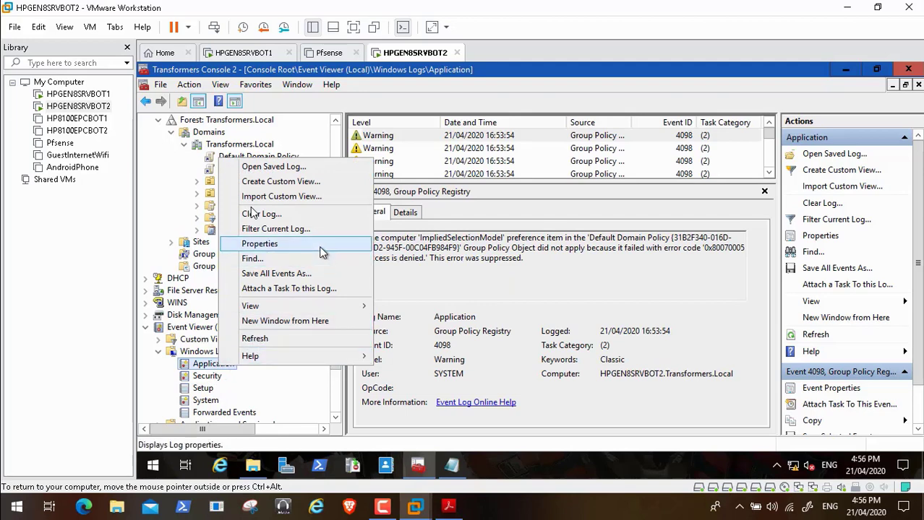
pyautogui.click(304, 244)
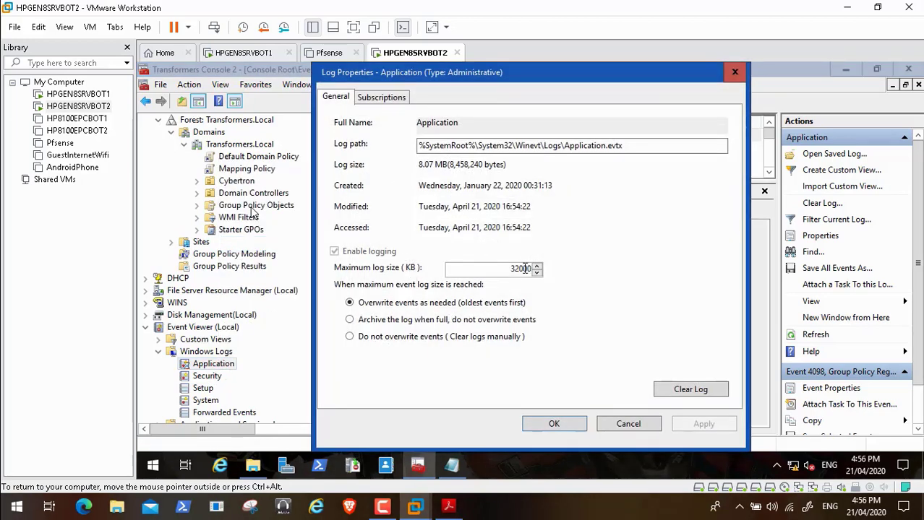
pyautogui.doubleClick(526, 268)
pyautogui.click(626, 425)
pyautogui.click(159, 352)
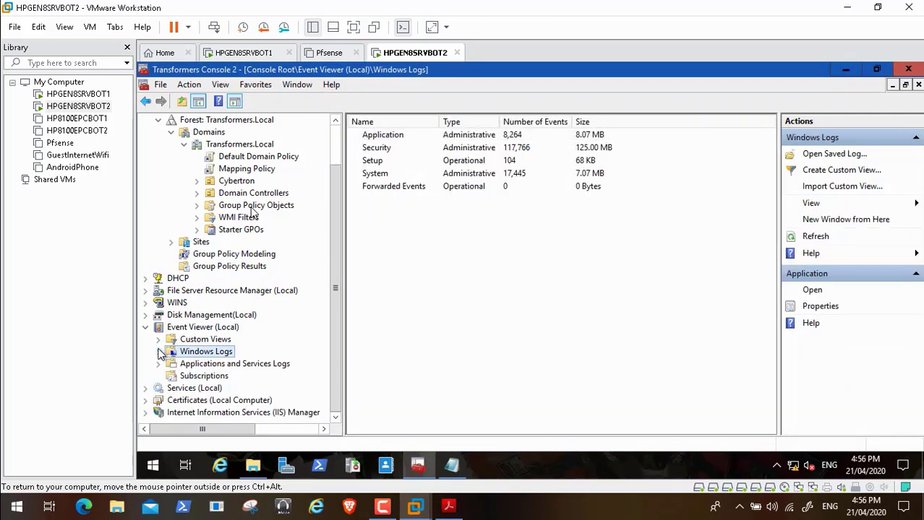
pyautogui.click(145, 327)
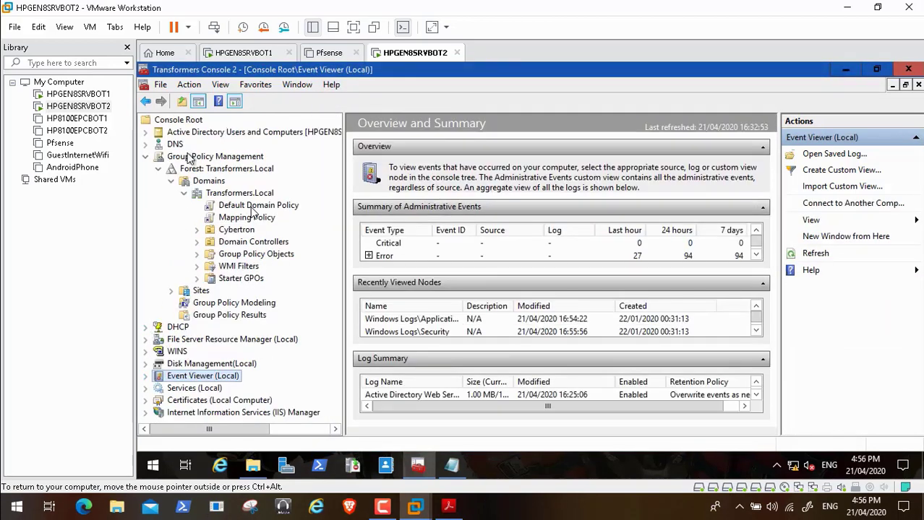
# Add the Task Scheduler snap-in for the local computer to the selected snap-ins of Transformers Console 2
pyautogui.click(160, 86)
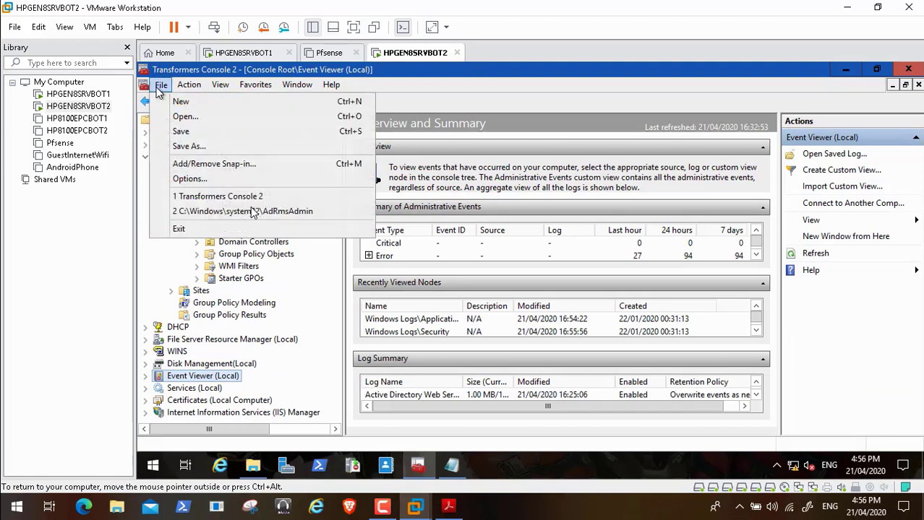
pyautogui.click(195, 164)
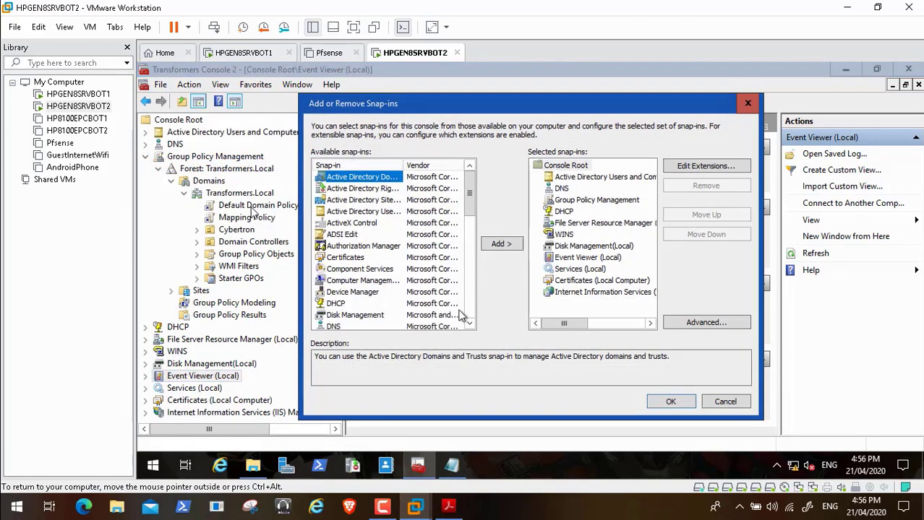
pyautogui.click(469, 323)
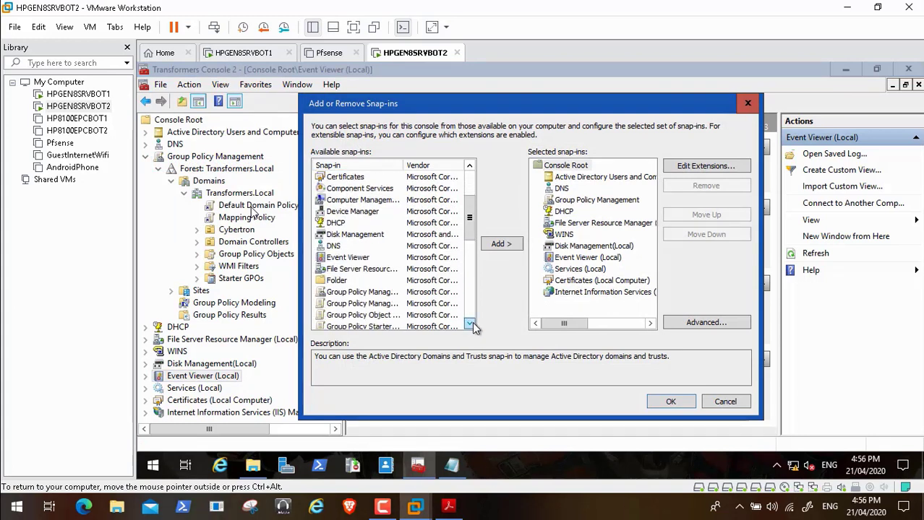
pyautogui.click(470, 323)
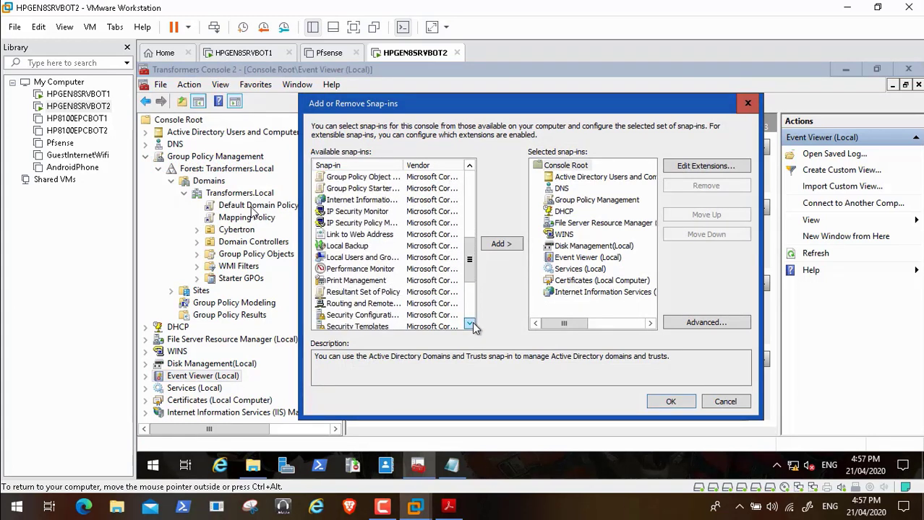
pyautogui.click(470, 324)
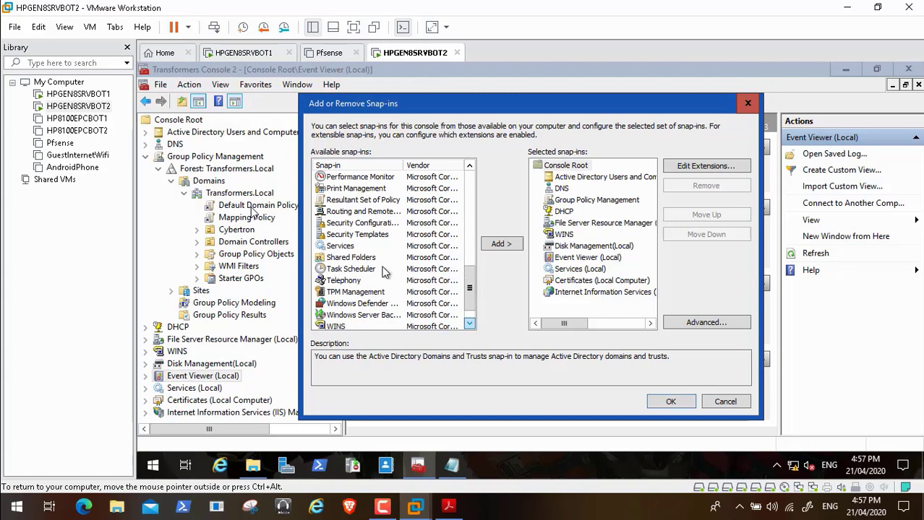
pyautogui.click(375, 272)
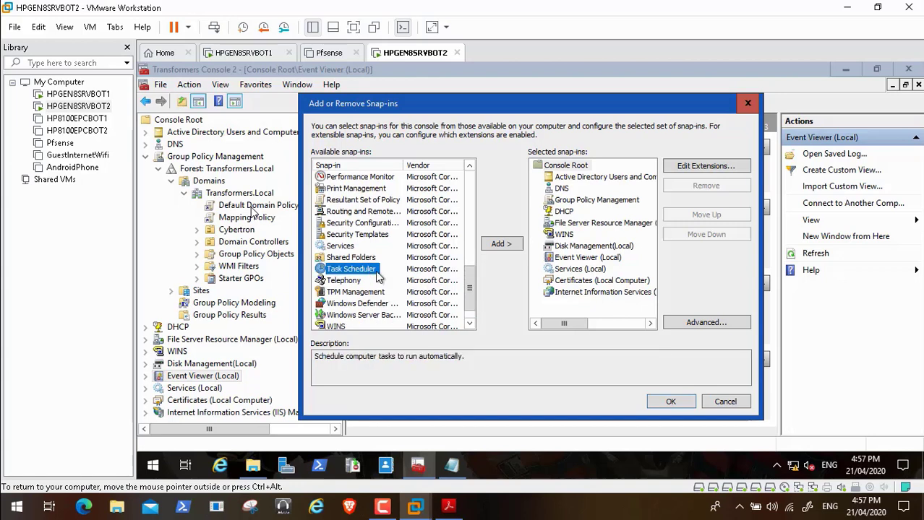
pyautogui.click(502, 245)
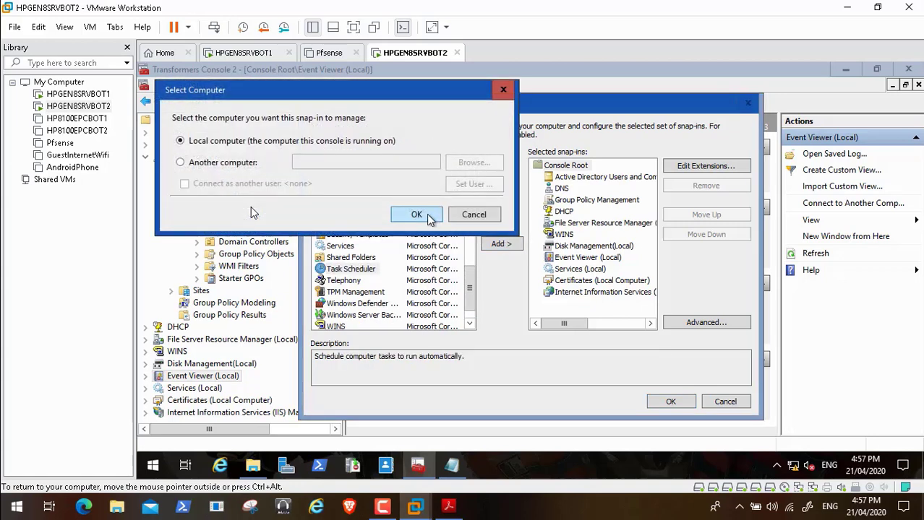
pyautogui.click(426, 214)
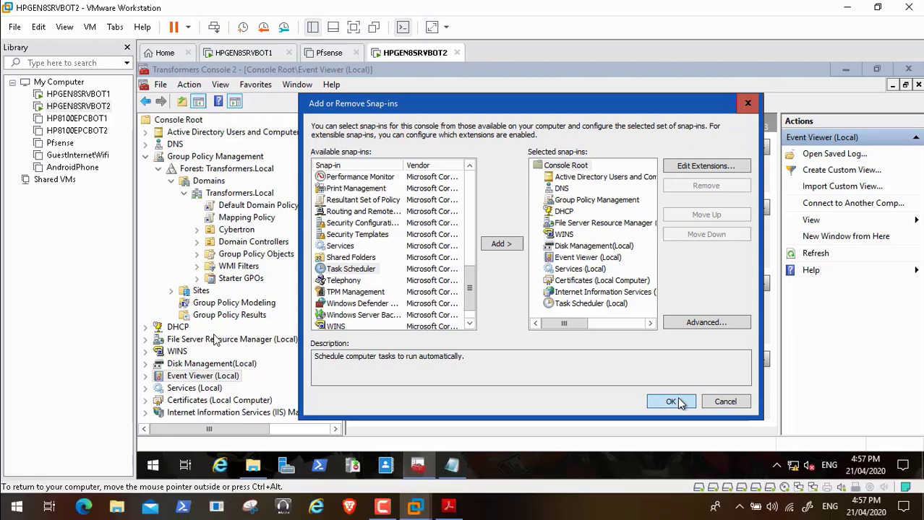
# Add the Task Scheduler snap-in for the local computer to Transformers Console on HPGEN8SRVBOT1
pyautogui.moveTo(7, 507)
pyautogui.click(11, 491)
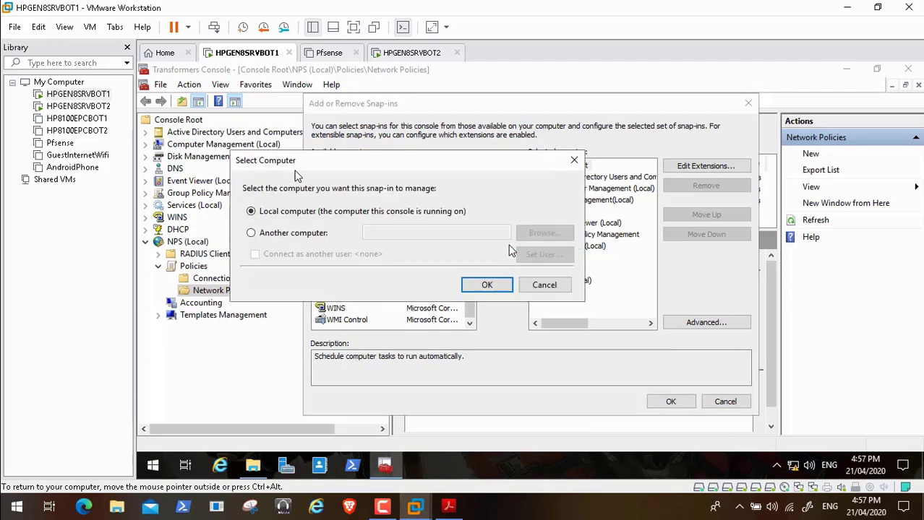
pyautogui.click(487, 285)
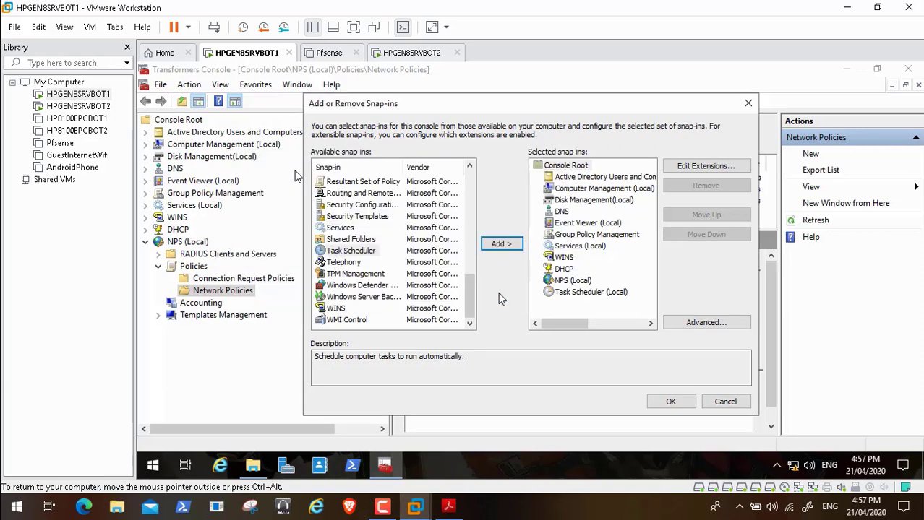
pyautogui.click(670, 401)
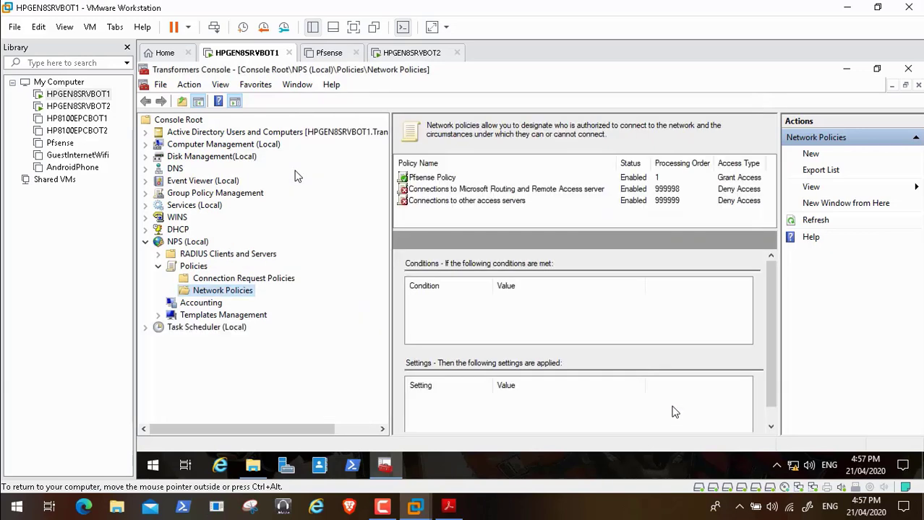
# Switch to HPGEN8SRVBOT2, expand Task Scheduler in Transformers Console 2 and open the Task Scheduler Library
pyautogui.click(424, 53)
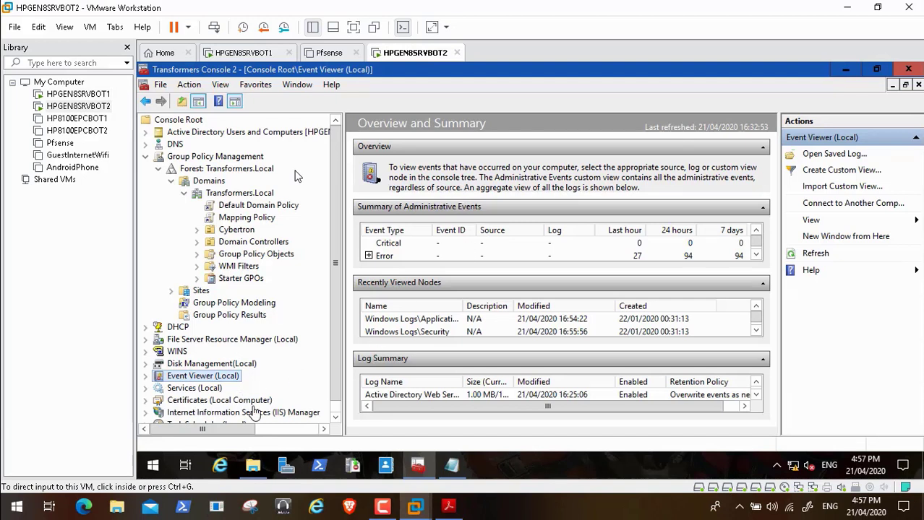
pyautogui.click(335, 419)
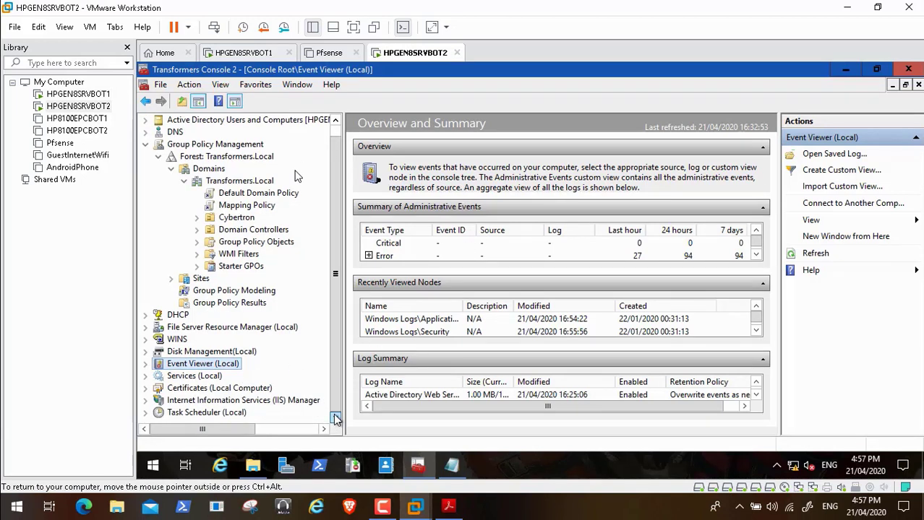
pyautogui.click(146, 415)
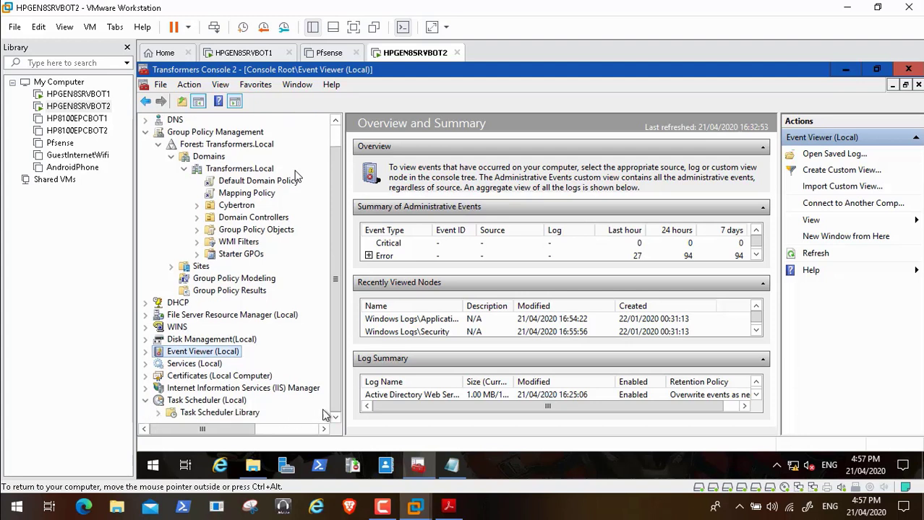
pyautogui.click(158, 412)
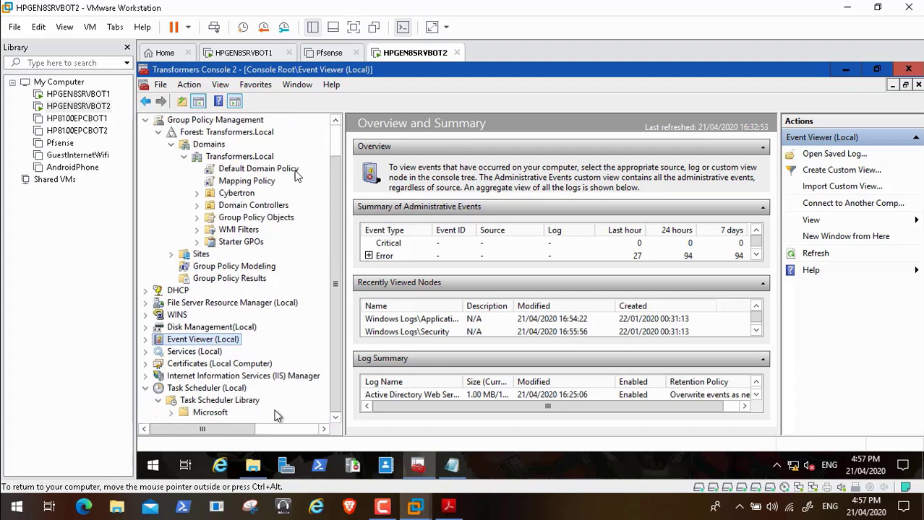
pyautogui.rightClick(226, 390)
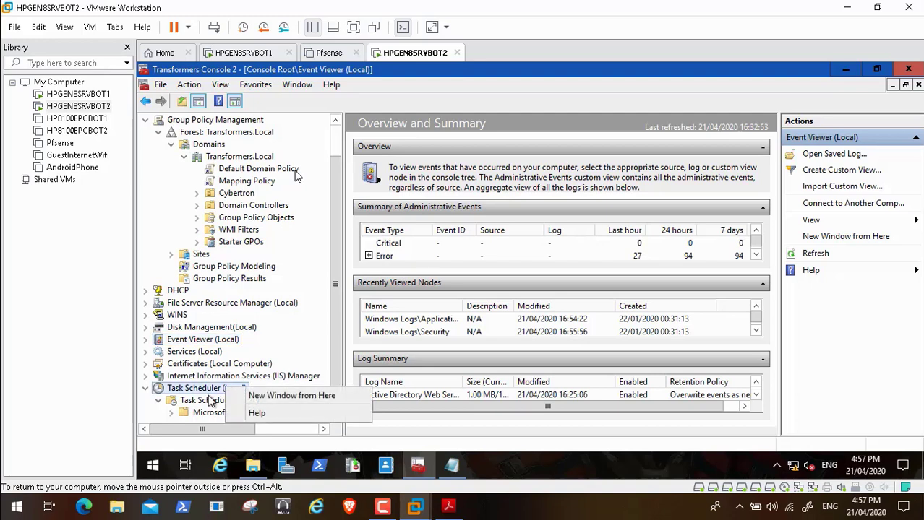
pyautogui.click(207, 402)
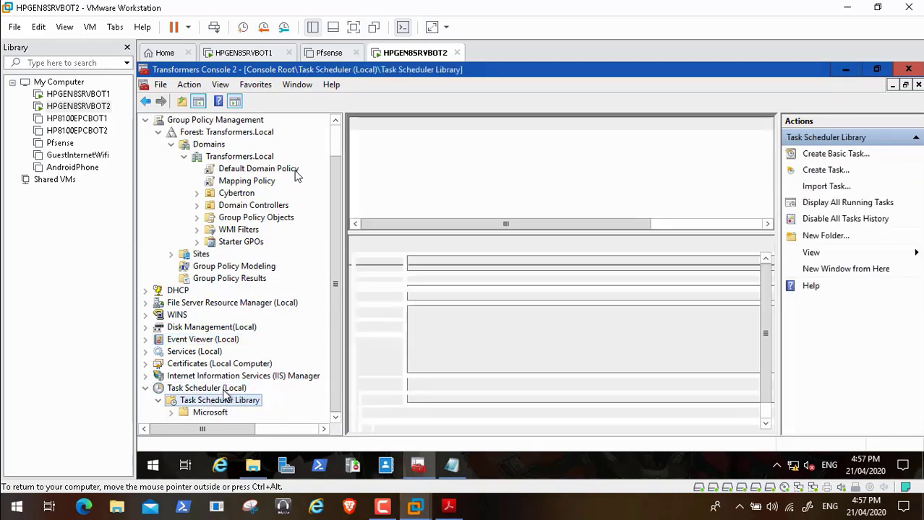
# Start a new task in the Task Scheduler Library and copy the BackupEventLogs VBScript file's name from the BackEventLogs folder
pyautogui.rightClick(221, 397)
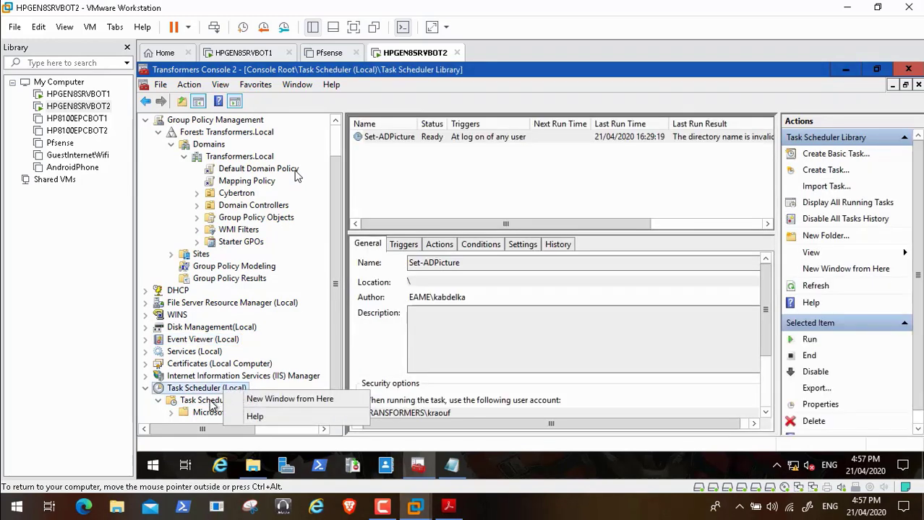
pyautogui.click(216, 402)
pyautogui.rightClick(211, 404)
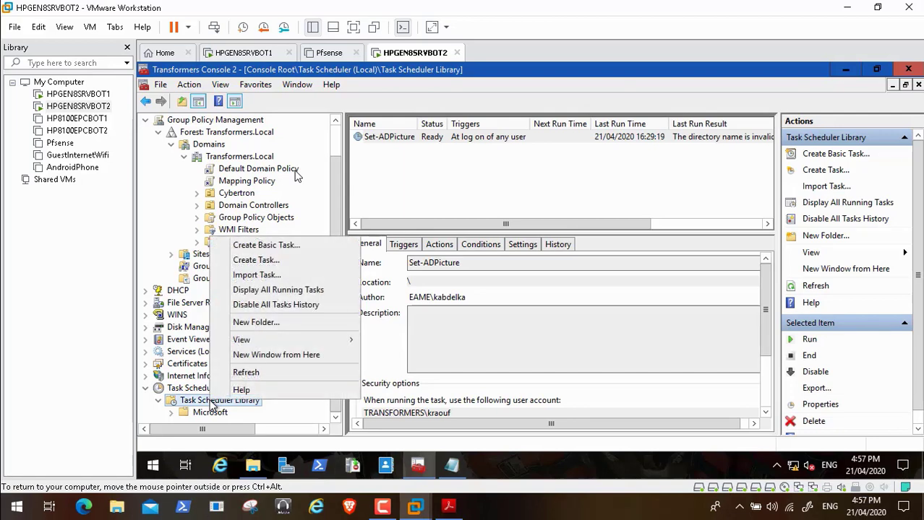
pyautogui.click(300, 259)
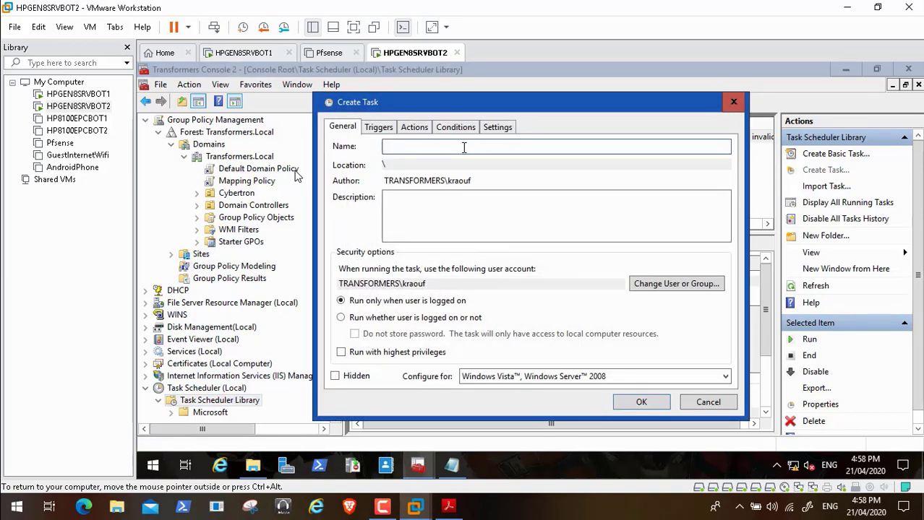
pyautogui.click(252, 465)
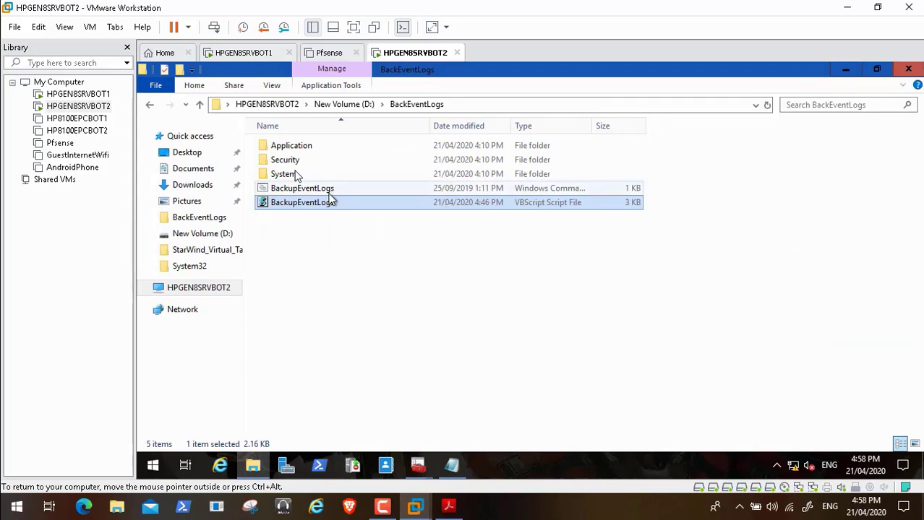
pyautogui.rightClick(328, 208)
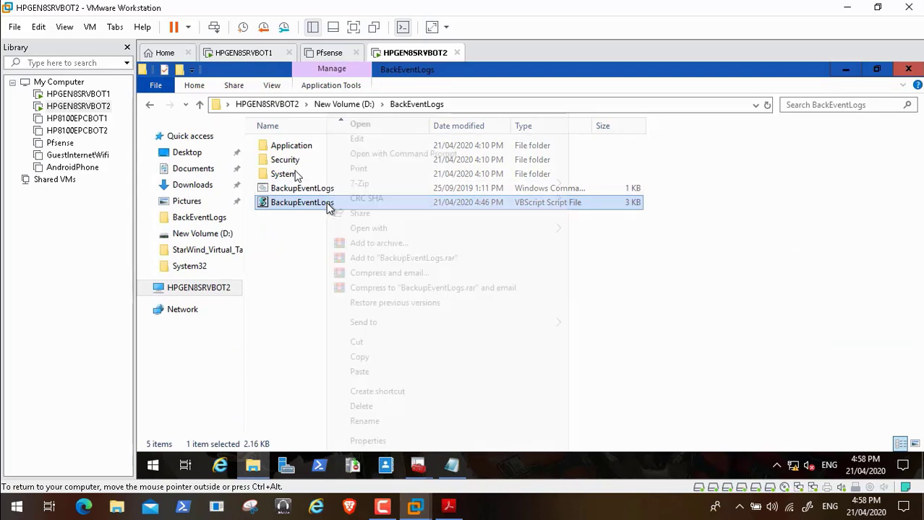
pyautogui.click(437, 422)
pyautogui.hotkey('ctrl', 'c')
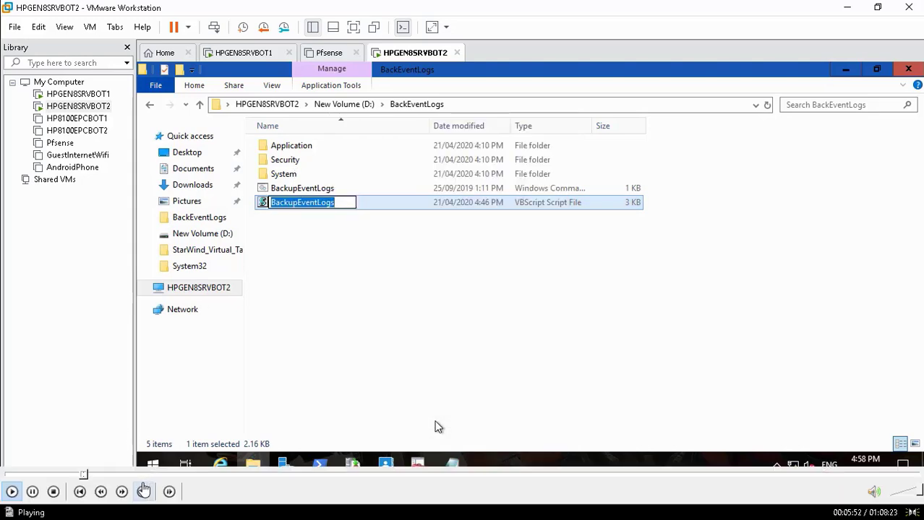
pyautogui.click(31, 491)
pyautogui.doubleClick(332, 225)
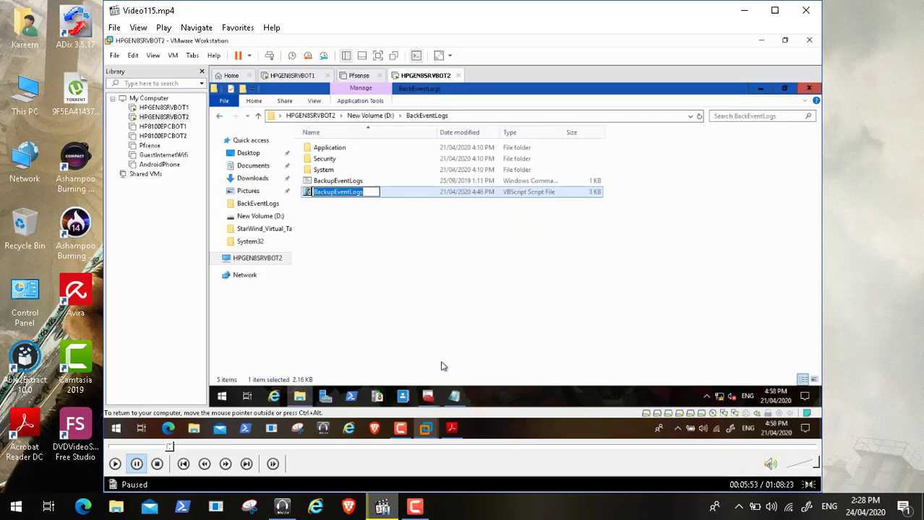
pyautogui.click(415, 506)
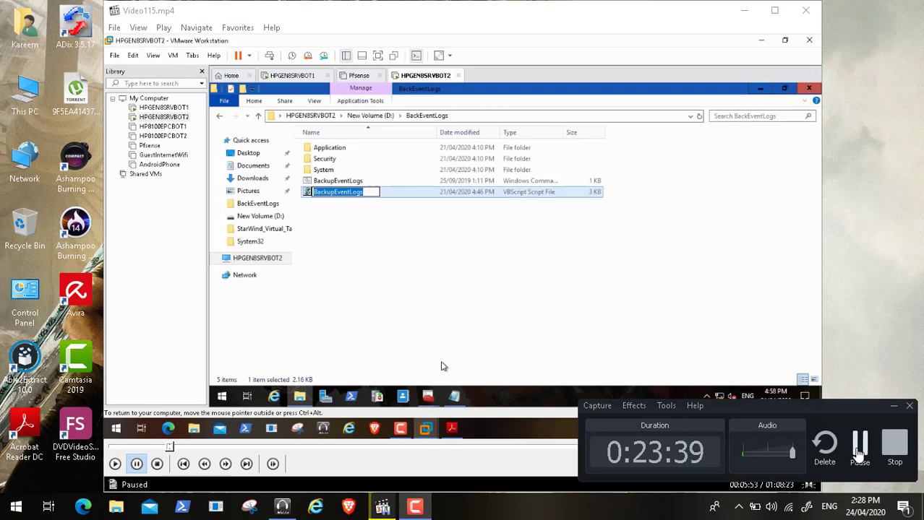
pyautogui.click(858, 446)
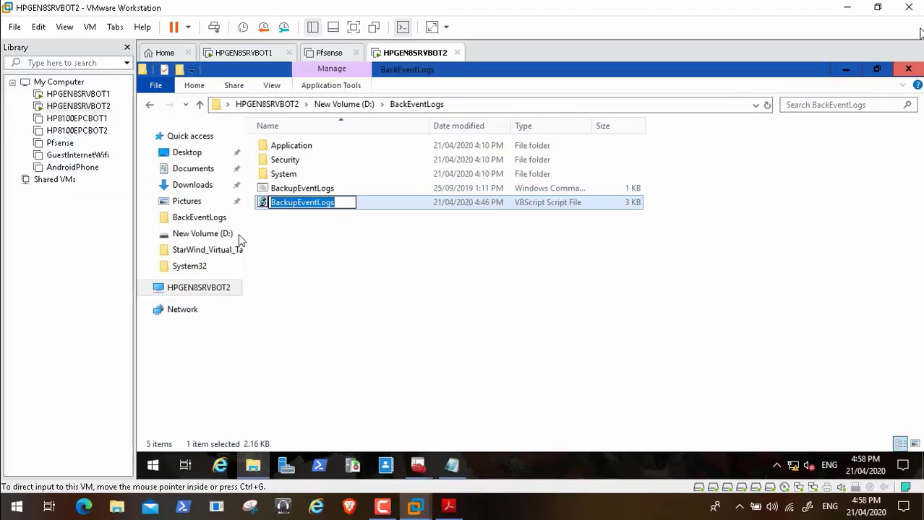
# Leave the script's file name as it is and paste BackupEventLogs as the new task's name
pyautogui.click(769, 254)
pyautogui.click(769, 253)
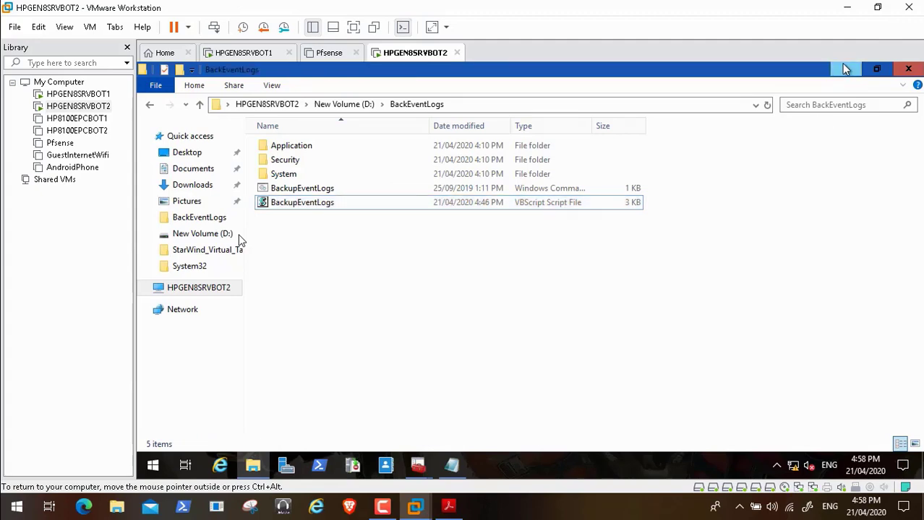
pyautogui.click(843, 71)
pyautogui.hotkey('ctrl', 'v')
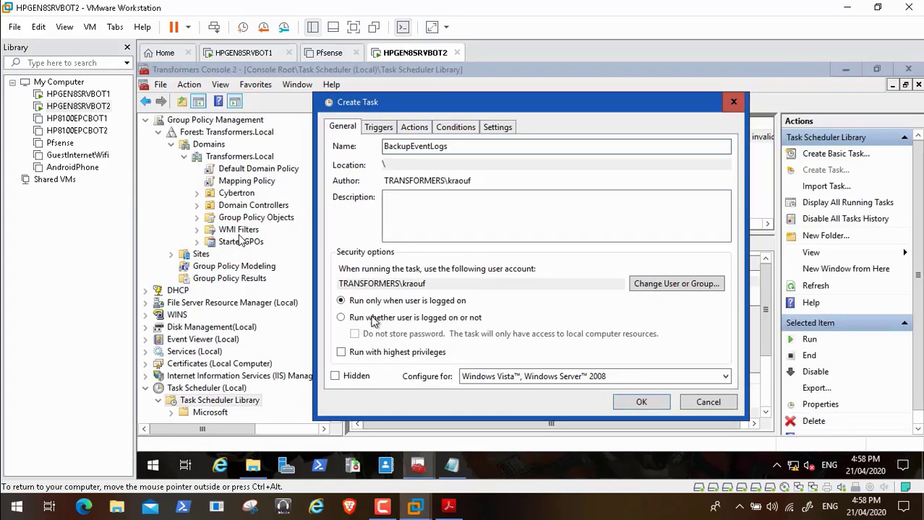
# Set the task to run whether the user is logged on or not, with highest privileges, non-hidden and configured for Windows Server 2019
pyautogui.click(347, 319)
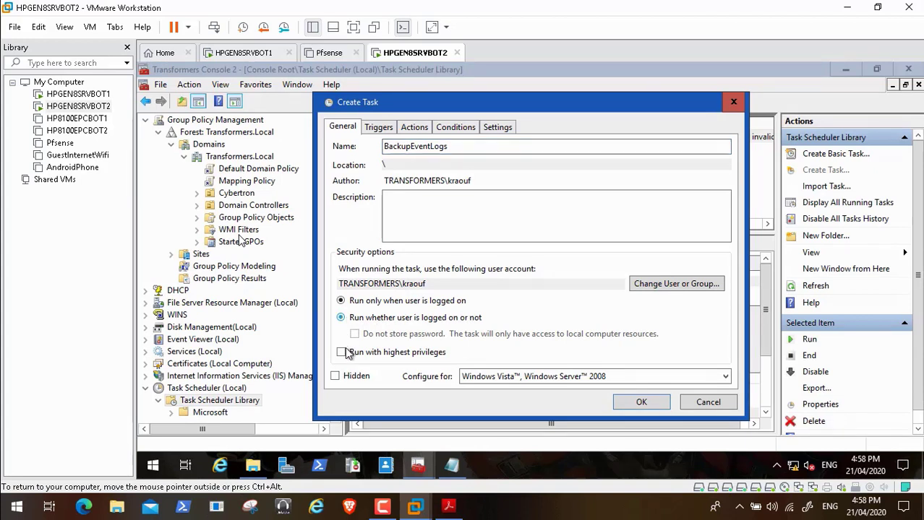
pyautogui.click(341, 353)
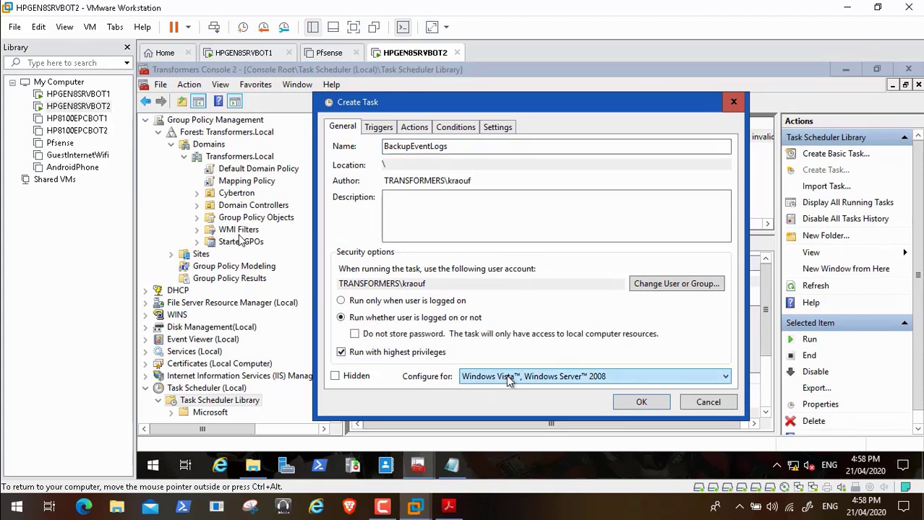
pyautogui.click(506, 375)
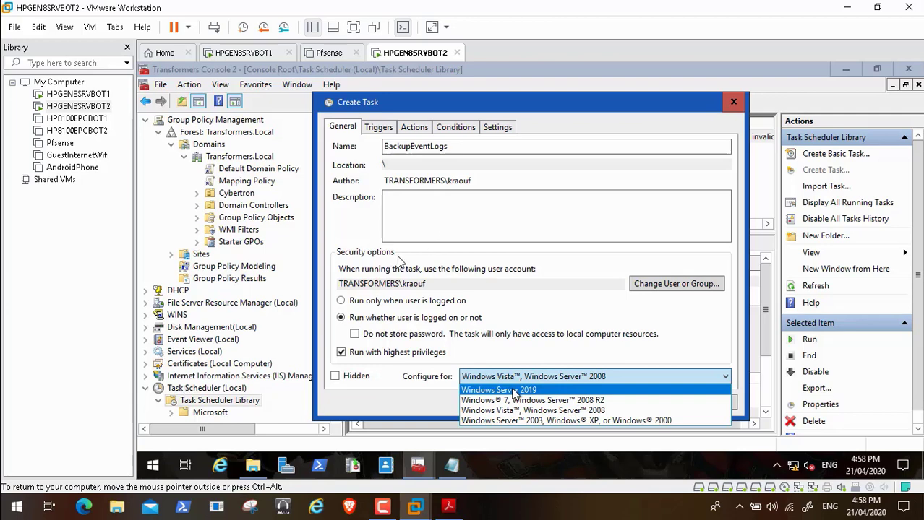
pyautogui.moveTo(70, 488)
pyautogui.click(11, 493)
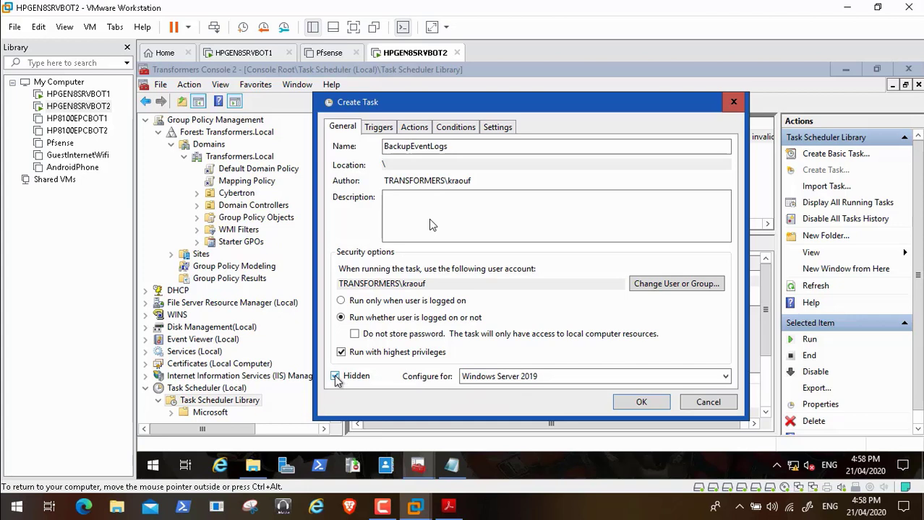
pyautogui.click(336, 377)
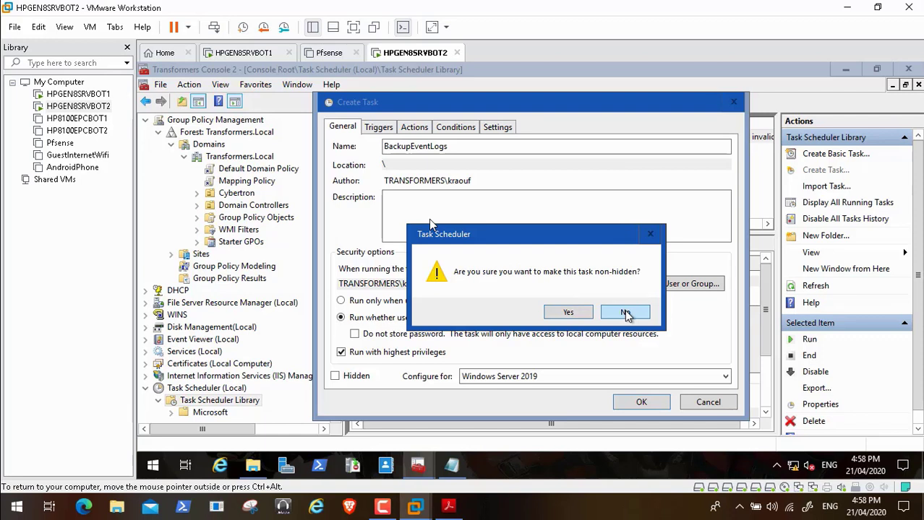
pyautogui.click(568, 312)
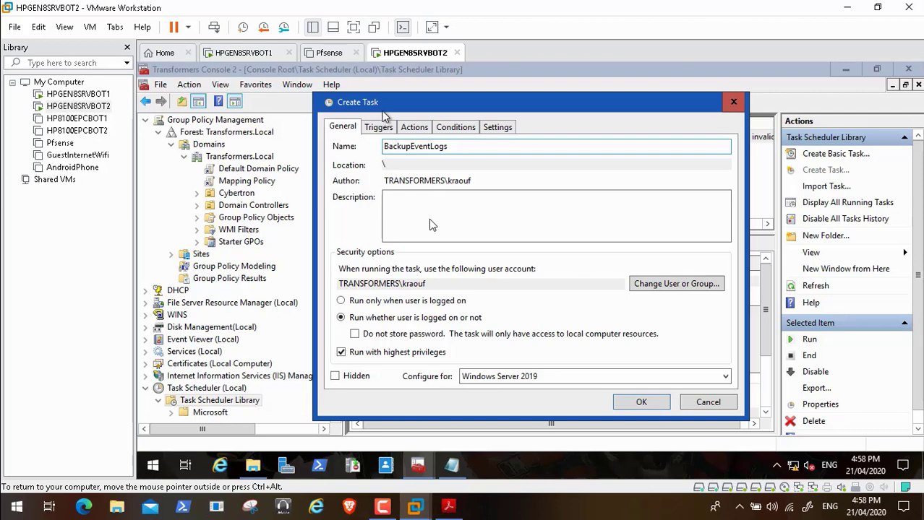
# Change the account that runs the BackupEventLogs task to the built-in System account
pyautogui.click(668, 286)
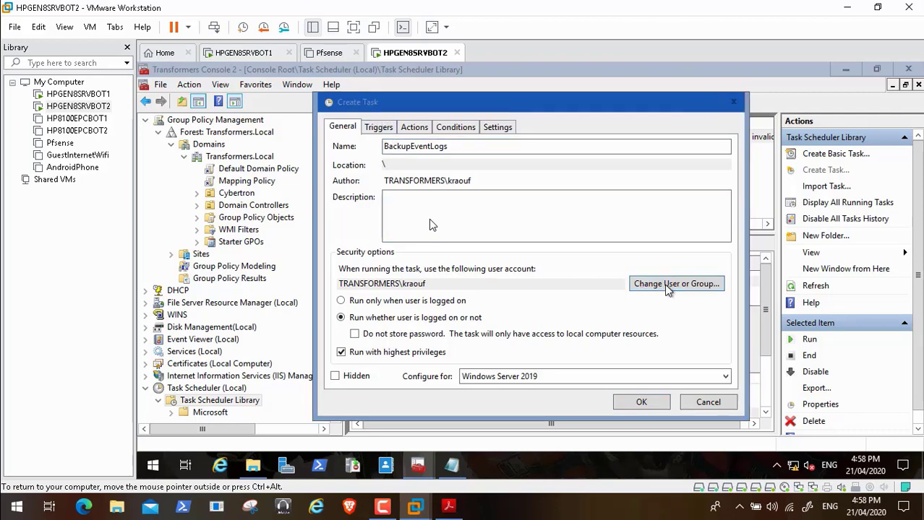
pyautogui.write('System')
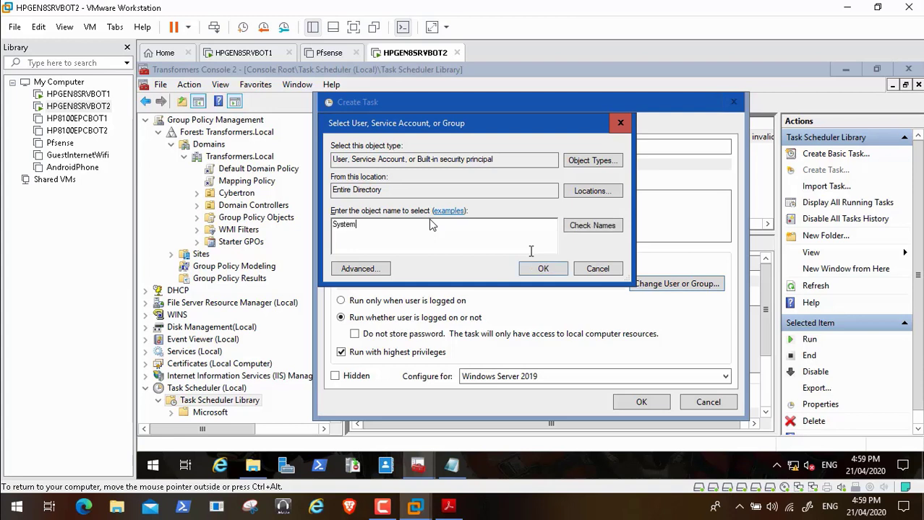
pyautogui.click(598, 227)
pyautogui.click(555, 271)
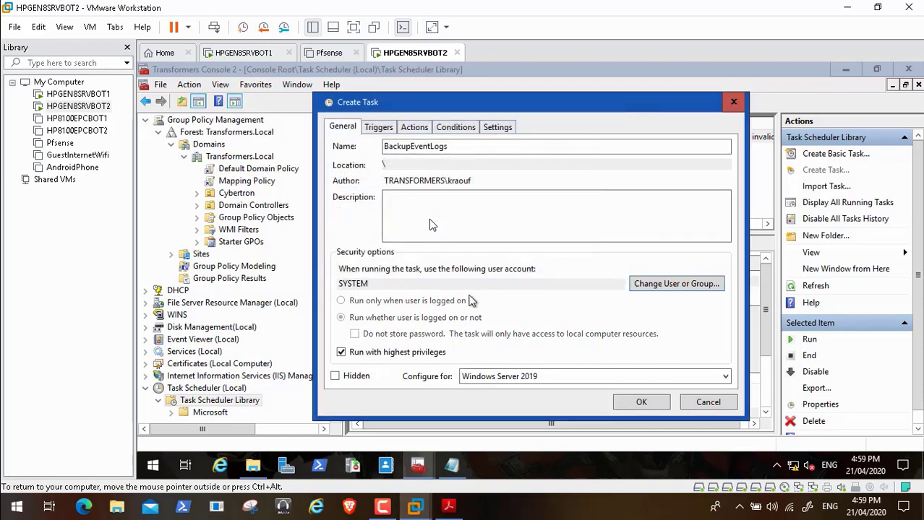
# Add a scheduled trigger that runs the task daily at 00:00:00, recurring every 1 day
pyautogui.click(380, 128)
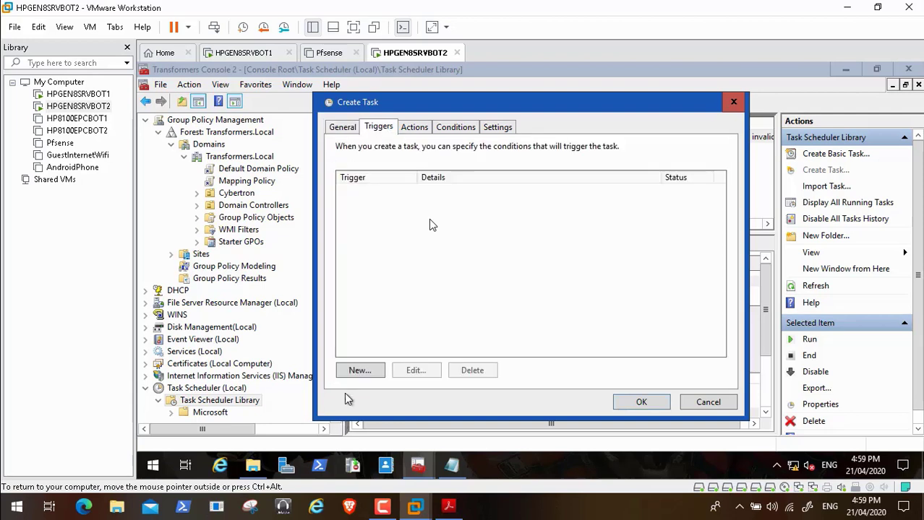
pyautogui.click(360, 371)
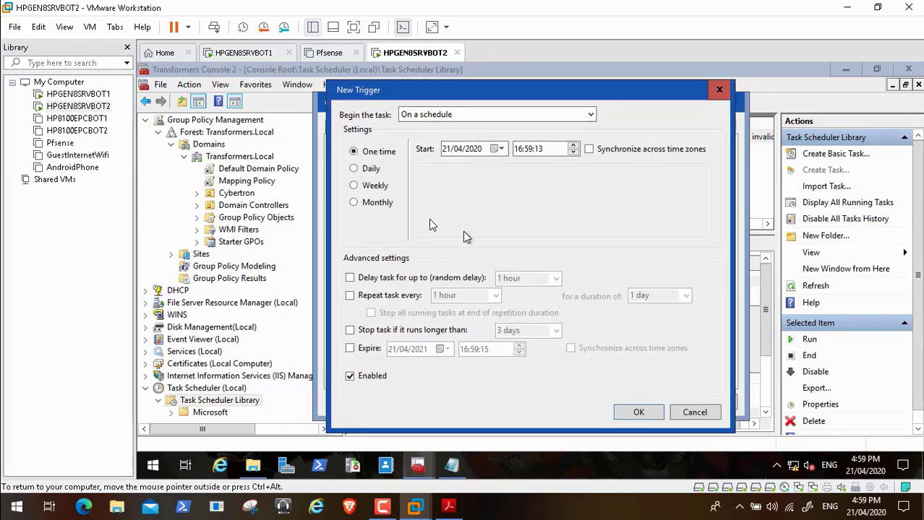
pyautogui.click(553, 122)
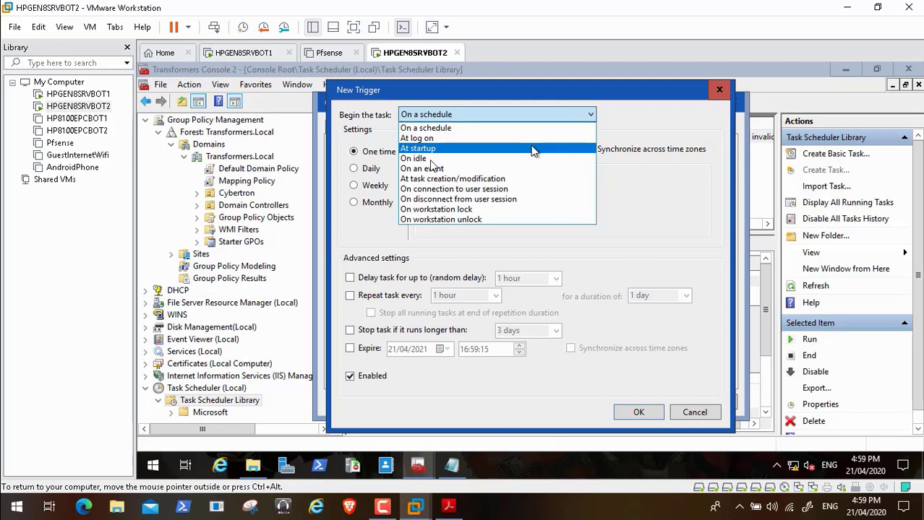
pyautogui.click(32, 492)
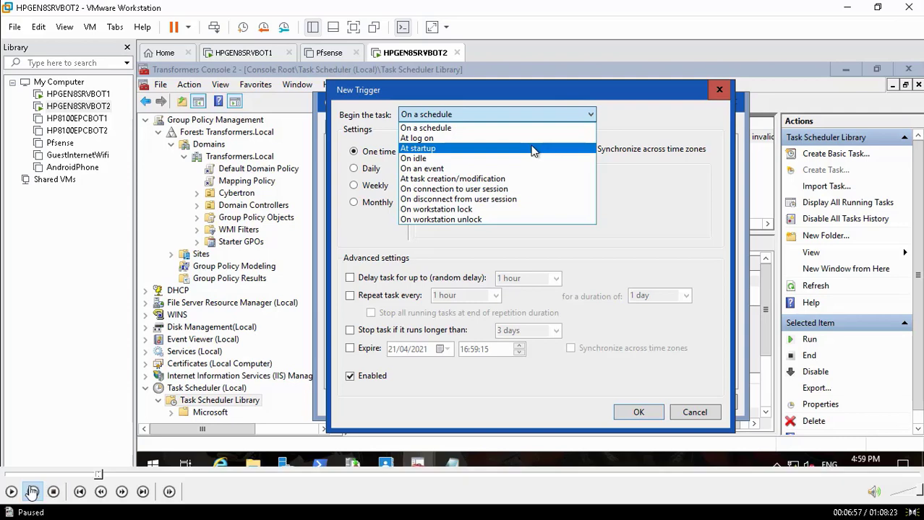
pyautogui.click(11, 492)
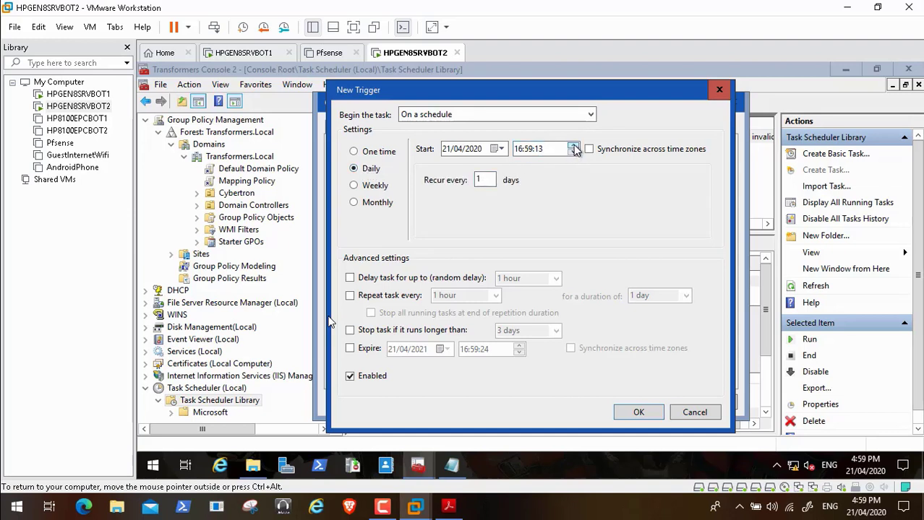
pyautogui.click(528, 150)
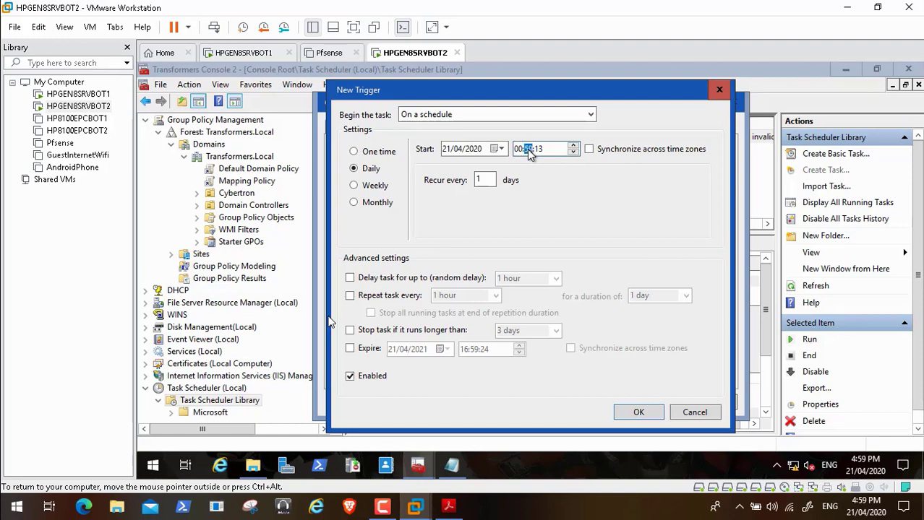
pyautogui.write('00')
pyautogui.click(539, 150)
pyautogui.write('00:00')
pyautogui.click(637, 414)
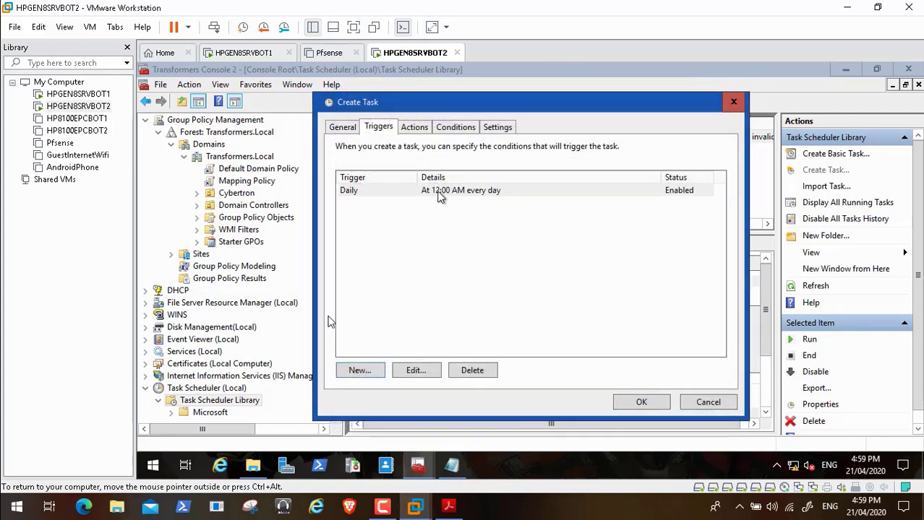
# Add a start-a-program action to the task that runs the BackupEventLogs Windows command script from D:\BackEventLogs
pyautogui.click(418, 130)
pyautogui.click(363, 371)
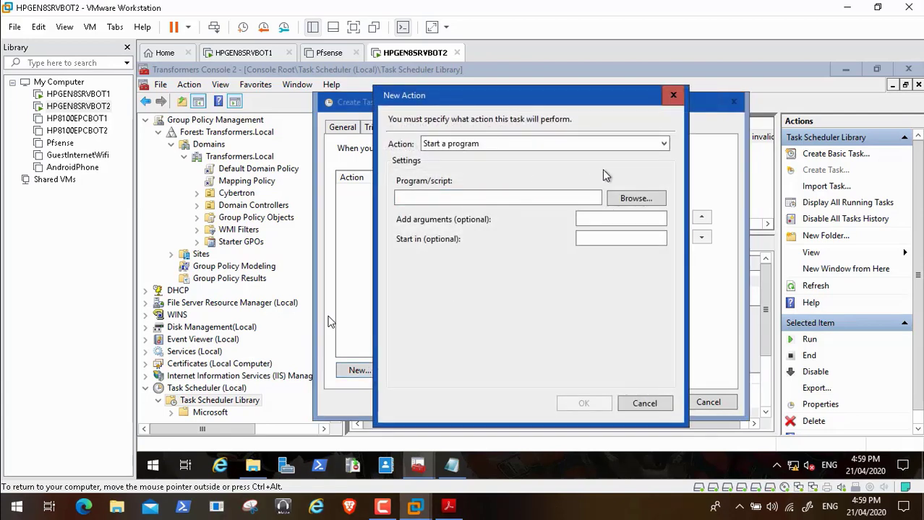
pyautogui.click(628, 198)
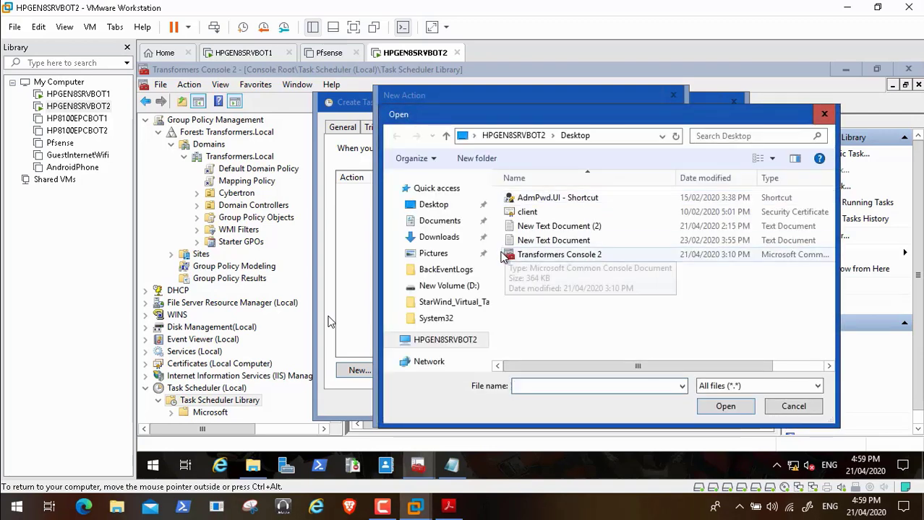
pyautogui.click(460, 342)
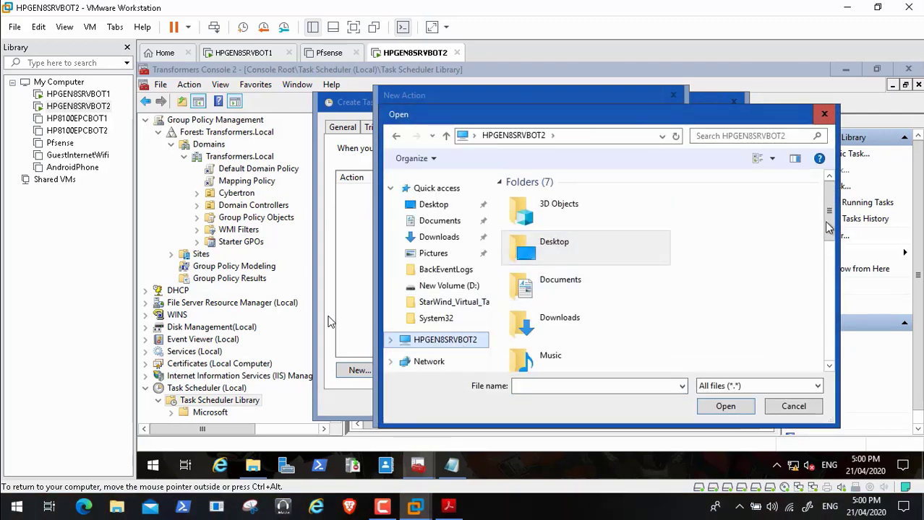
pyautogui.moveTo(829, 227); pyautogui.dragTo(773, 301)
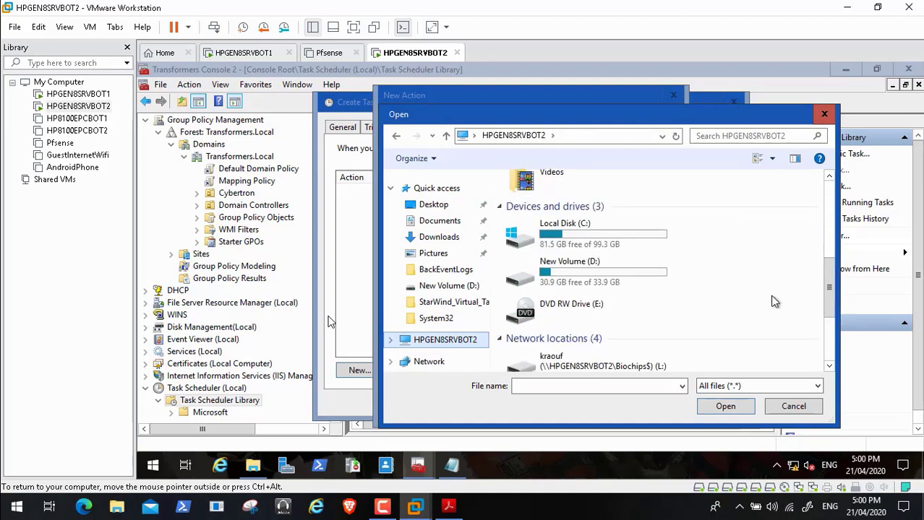
pyautogui.doubleClick(571, 269)
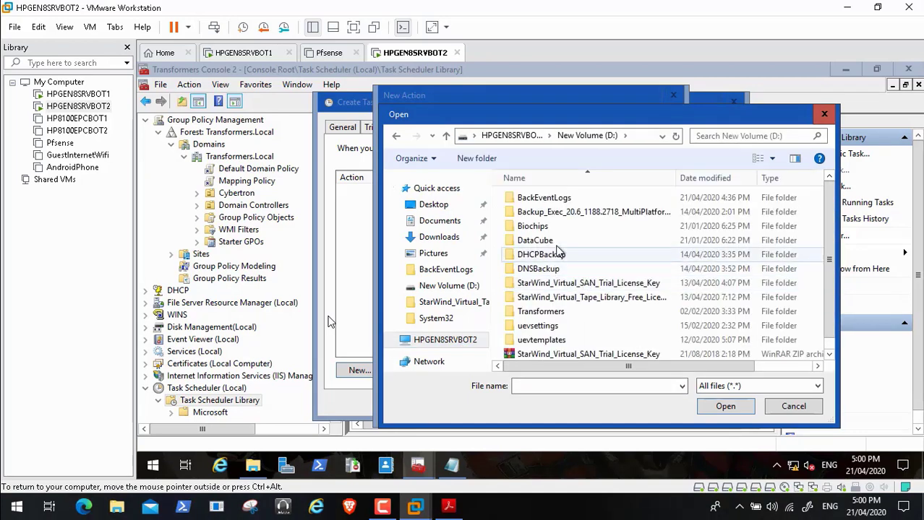
pyautogui.doubleClick(571, 198)
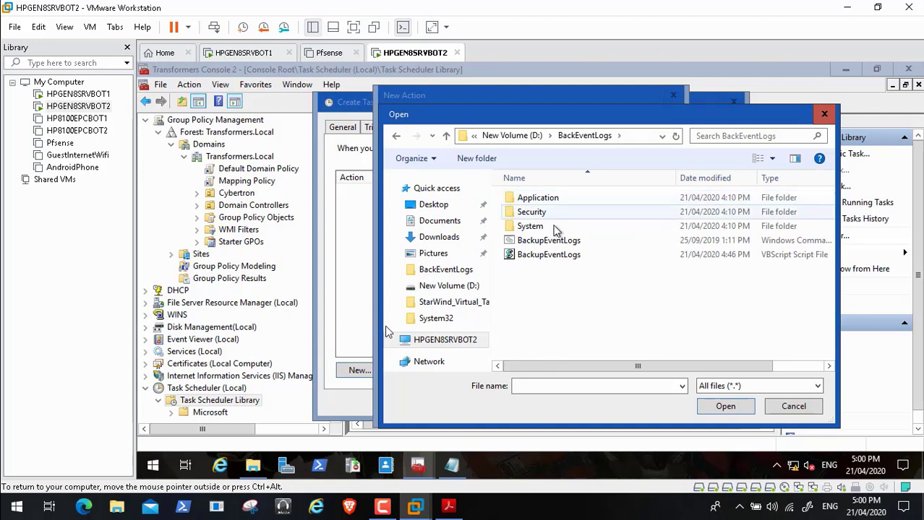
pyautogui.click(567, 245)
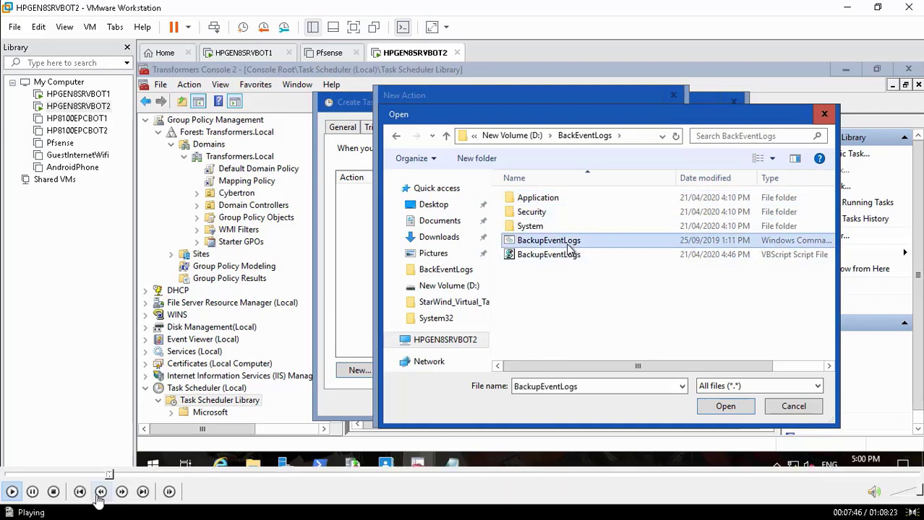
pyautogui.click(725, 406)
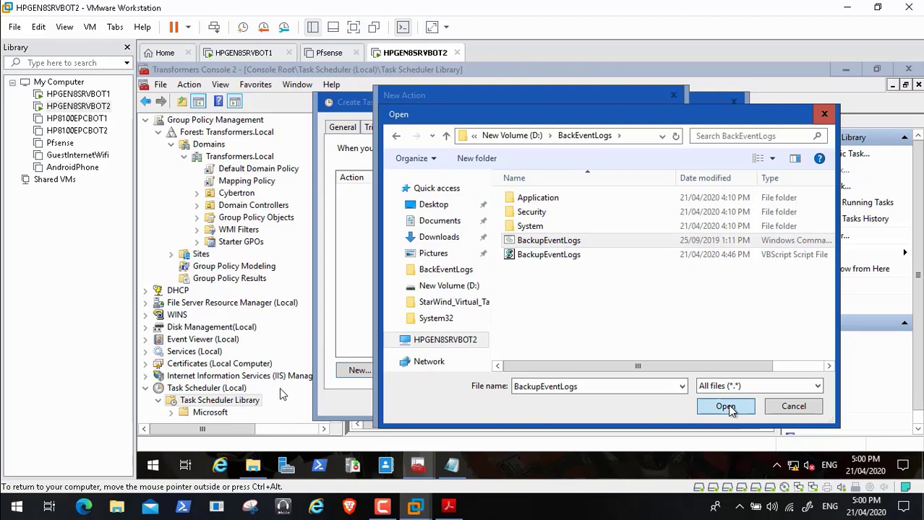
pyautogui.click(12, 495)
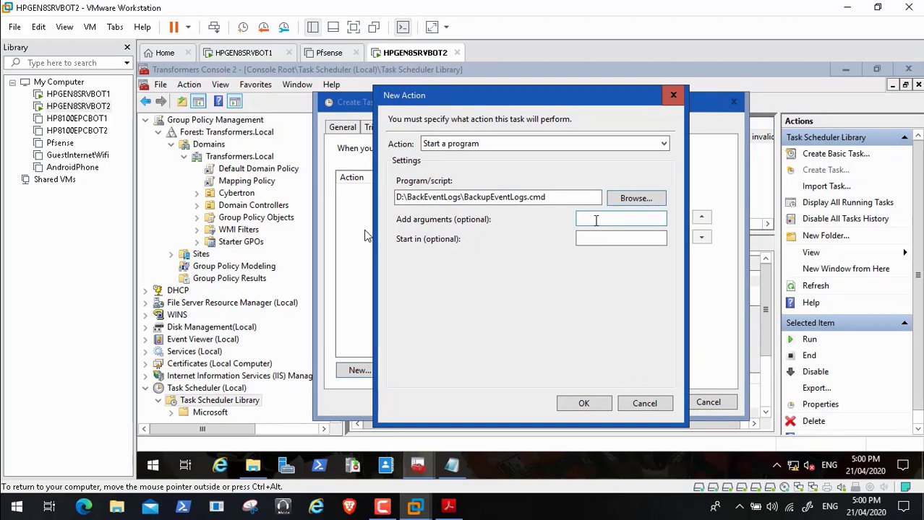
pyautogui.click(596, 220)
pyautogui.moveTo(549, 199); pyautogui.dragTo(464, 197)
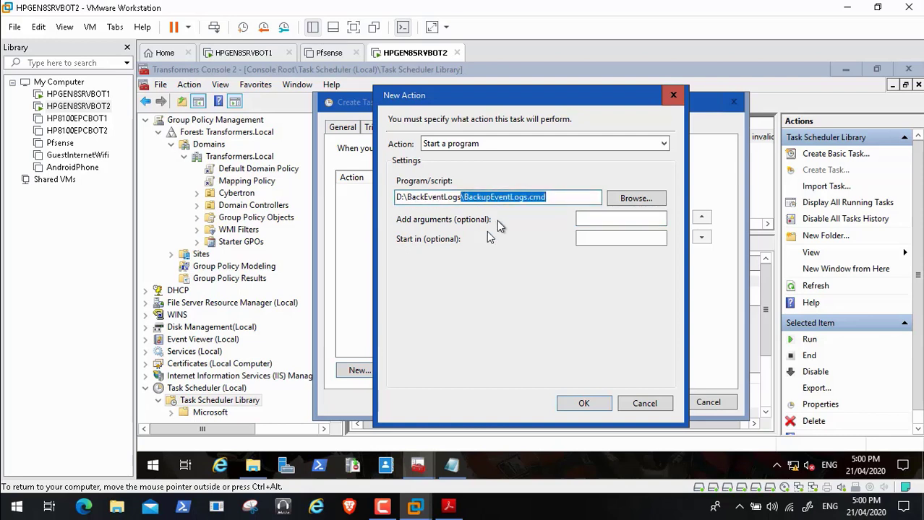
pyautogui.click(595, 240)
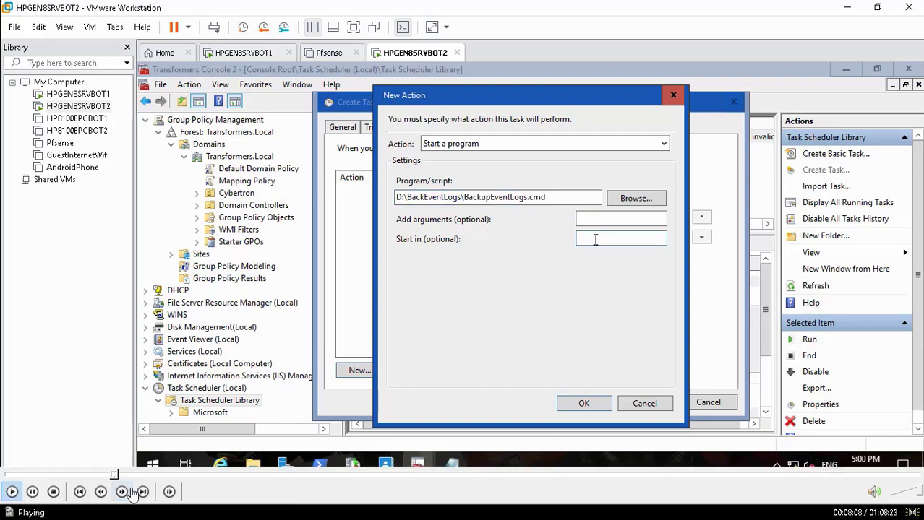
pyautogui.write('D:\\BackEventLogs\\BackupEventLogs.cmd')
pyautogui.click(117, 475)
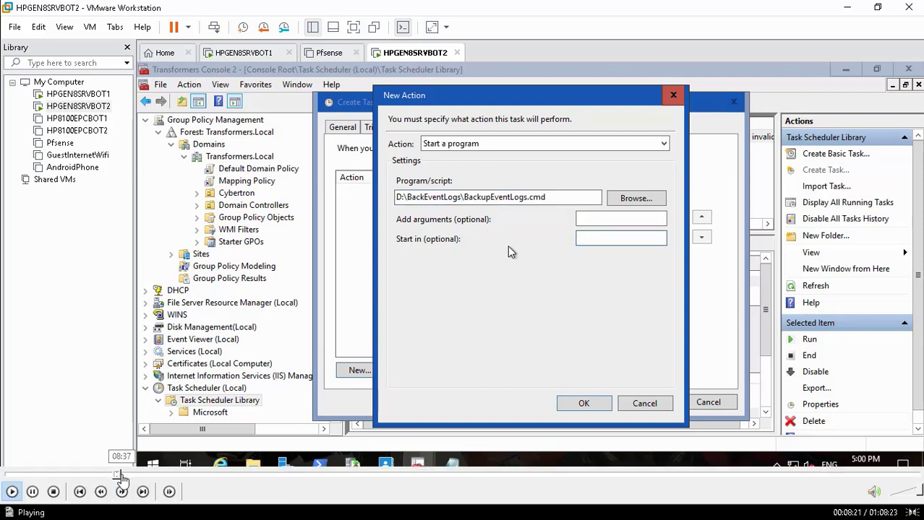
pyautogui.click(128, 475)
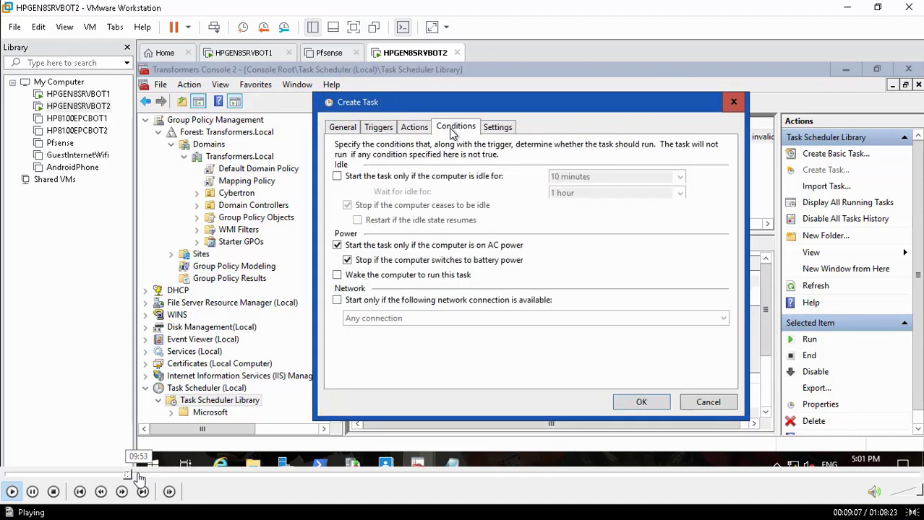
pyautogui.click(129, 475)
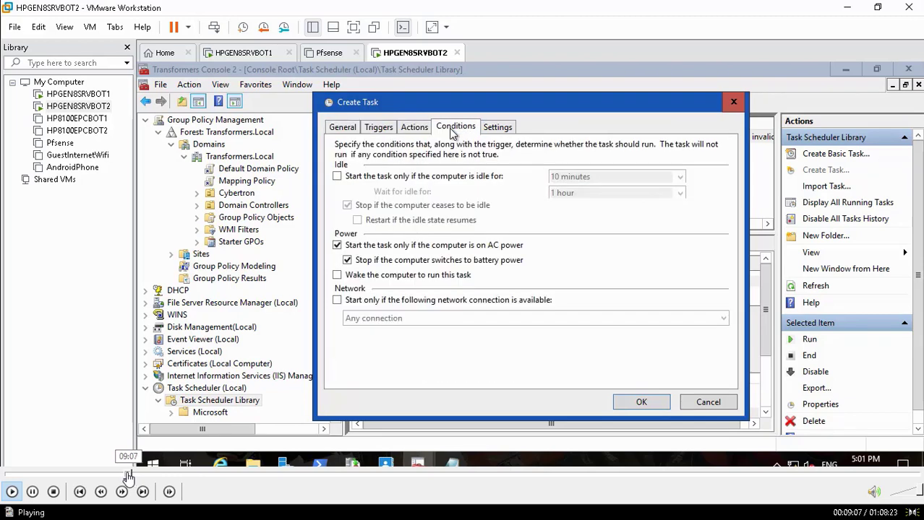
pyautogui.click(125, 475)
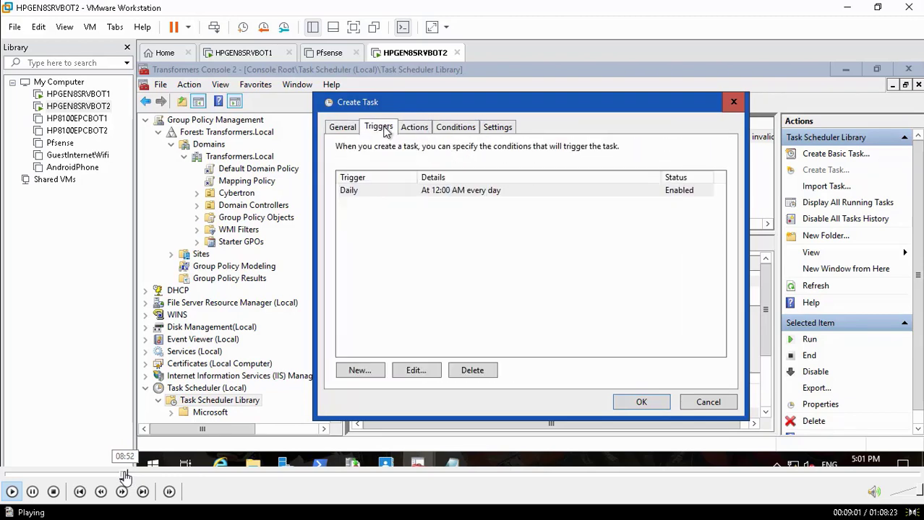
pyautogui.click(123, 475)
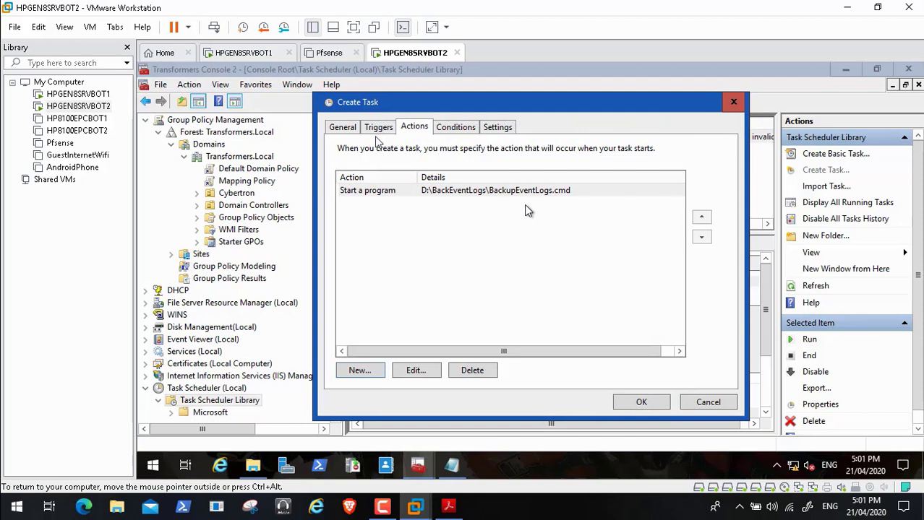
# Review the task's trigger, action and conditions, and rename the task as BackupEventLogs1
pyautogui.click(416, 132)
pyautogui.click(379, 128)
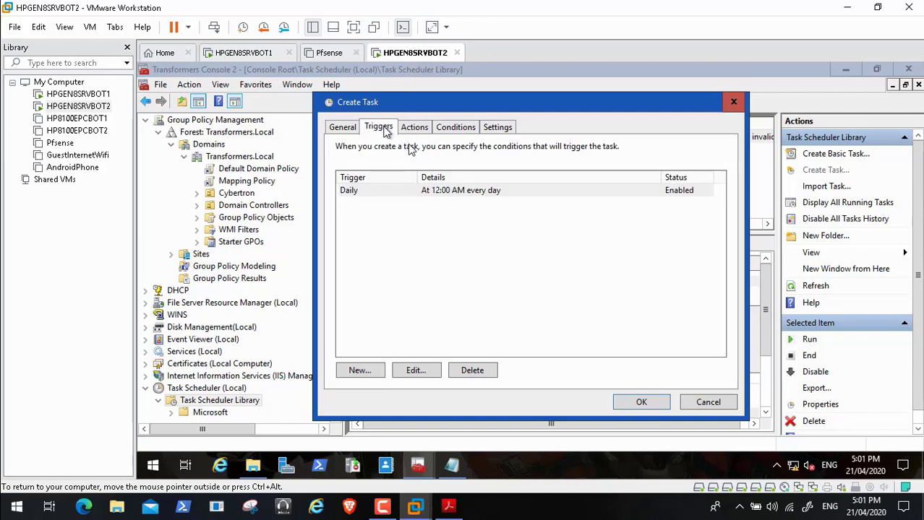
pyautogui.click(344, 130)
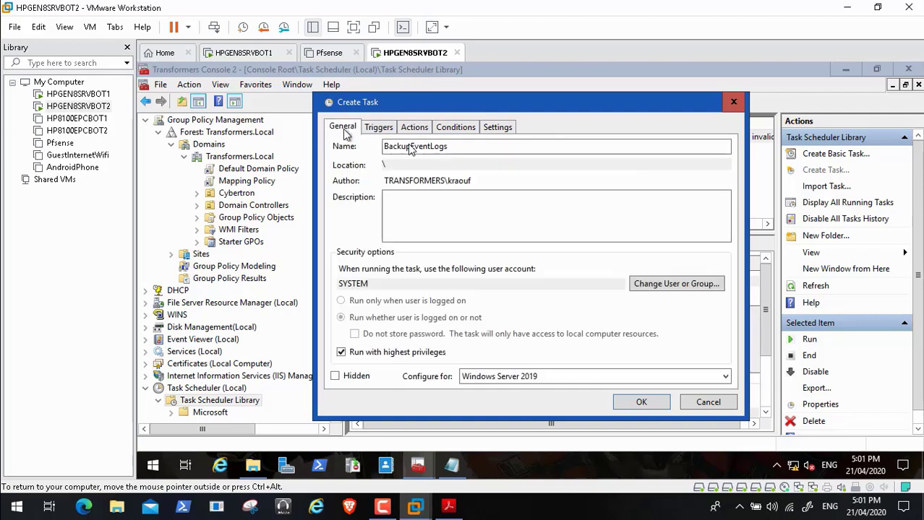
pyautogui.click(381, 128)
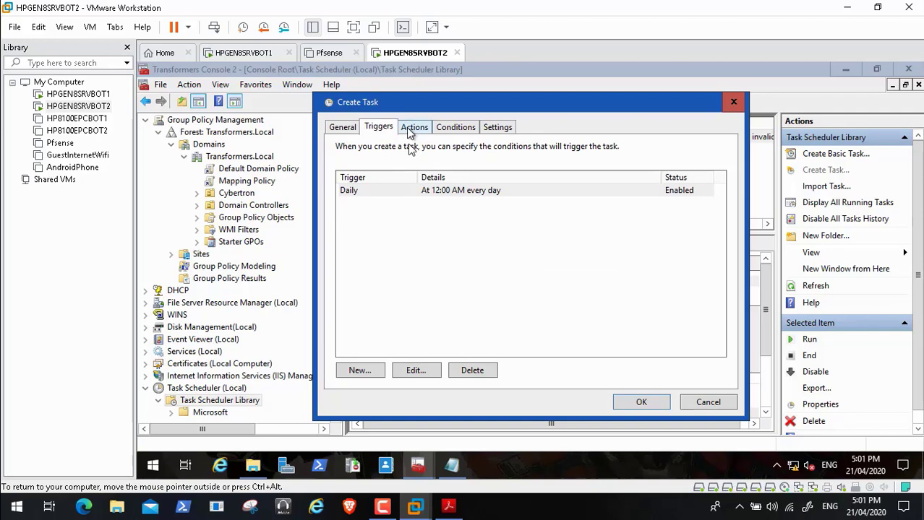
pyautogui.click(410, 132)
pyautogui.click(452, 130)
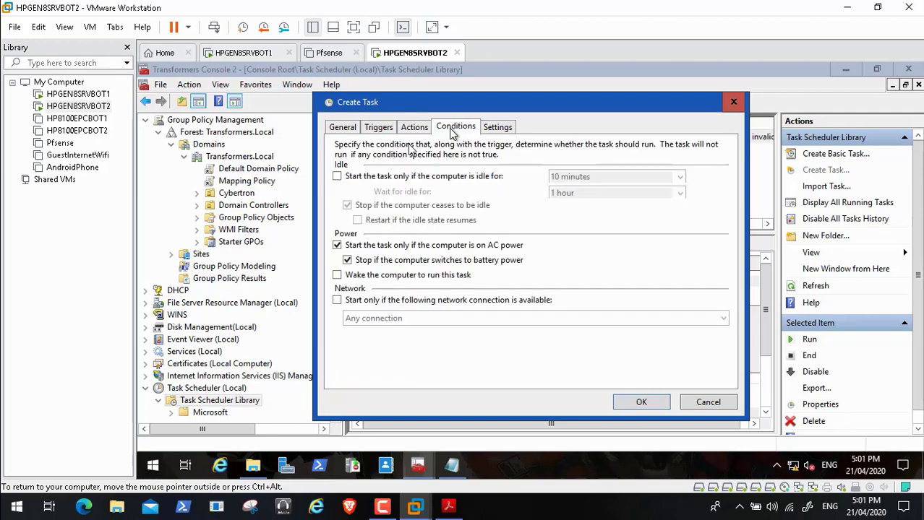
pyautogui.click(344, 129)
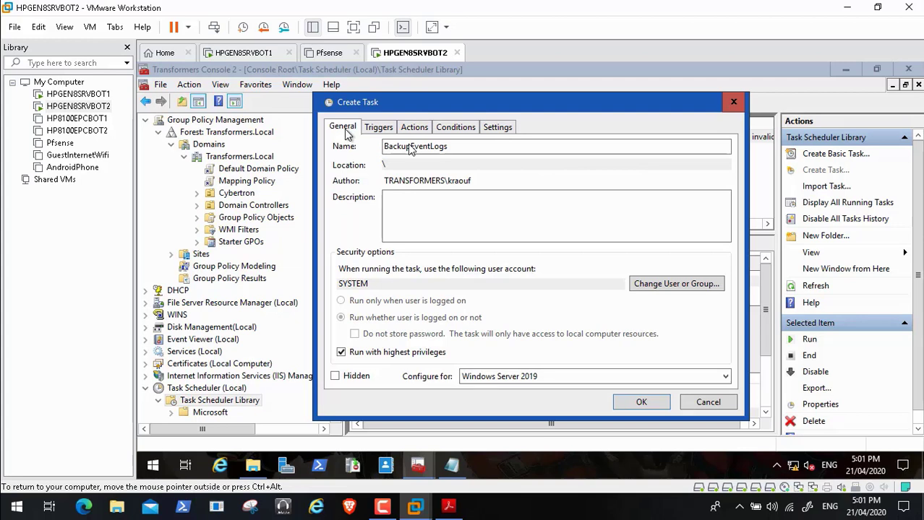
pyautogui.click(457, 149)
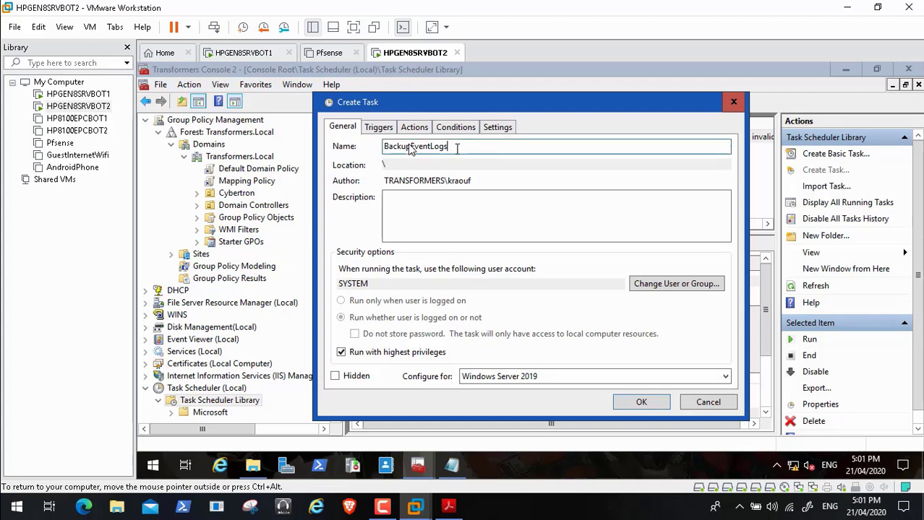
pyautogui.write('1')
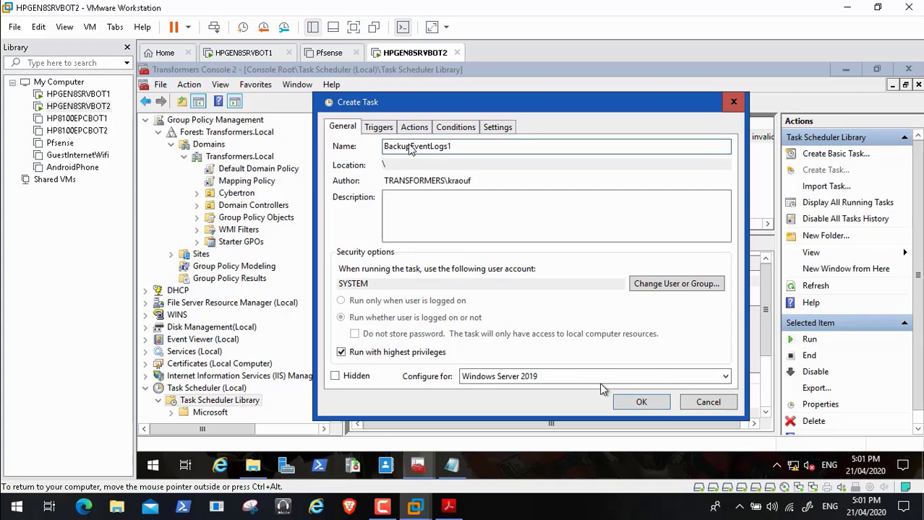
# Check the trigger, action, conditions and settings of the BackupEventLogs1 task, and create it
pyautogui.click(380, 128)
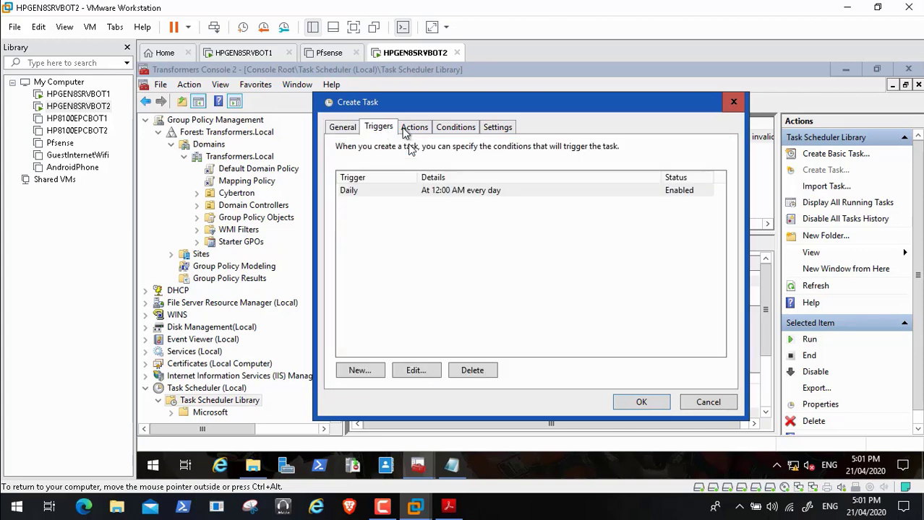
pyautogui.click(409, 129)
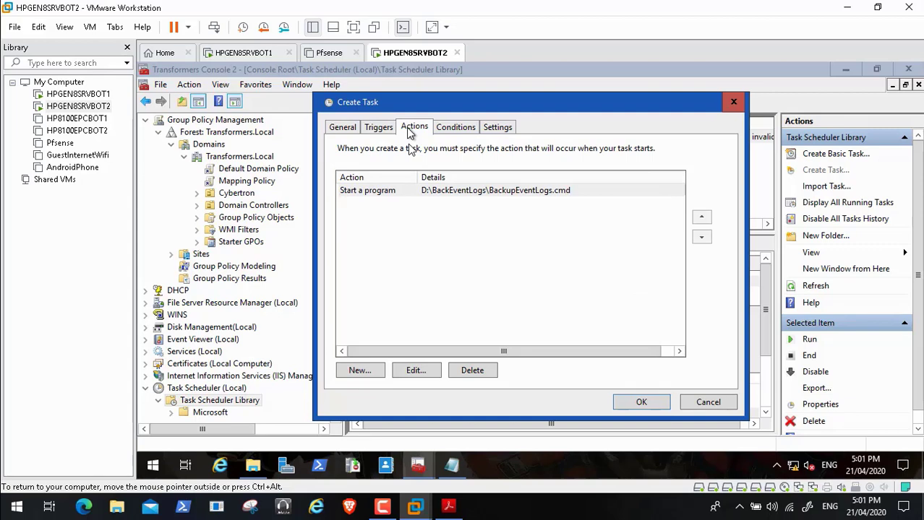
pyautogui.click(455, 131)
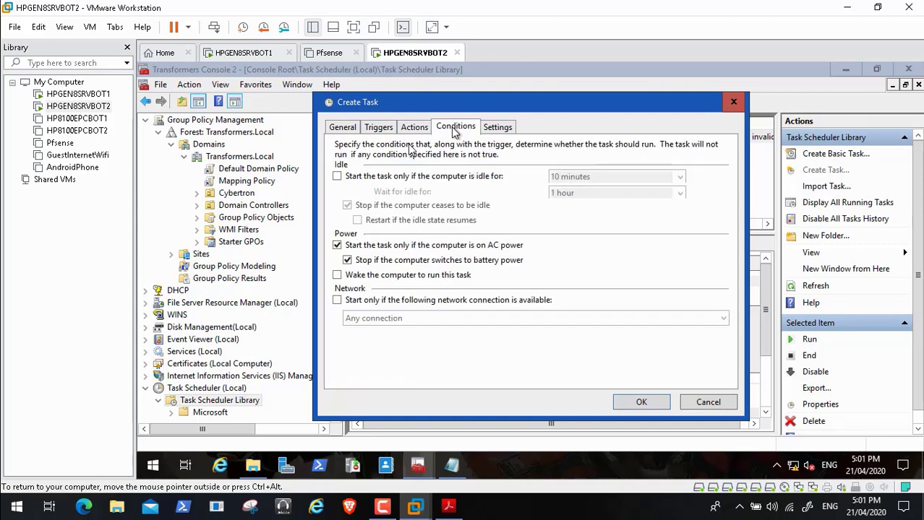
pyautogui.click(497, 128)
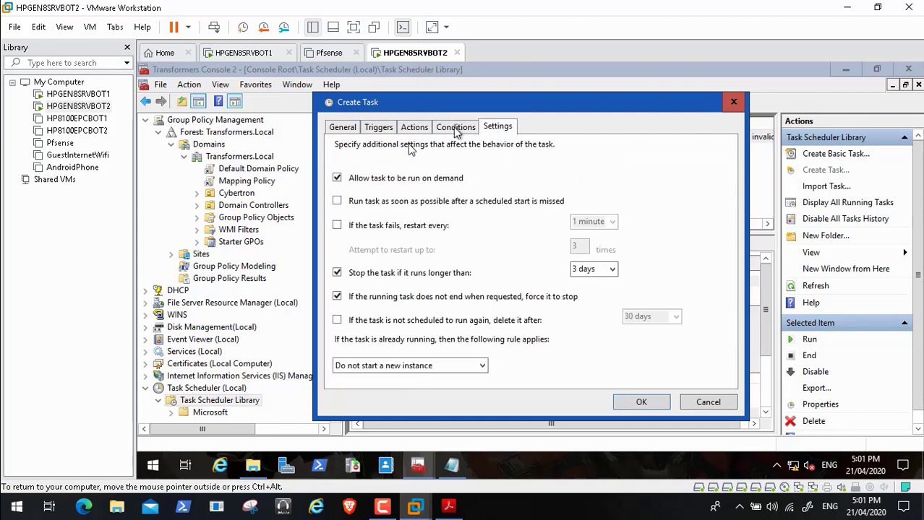
pyautogui.click(347, 130)
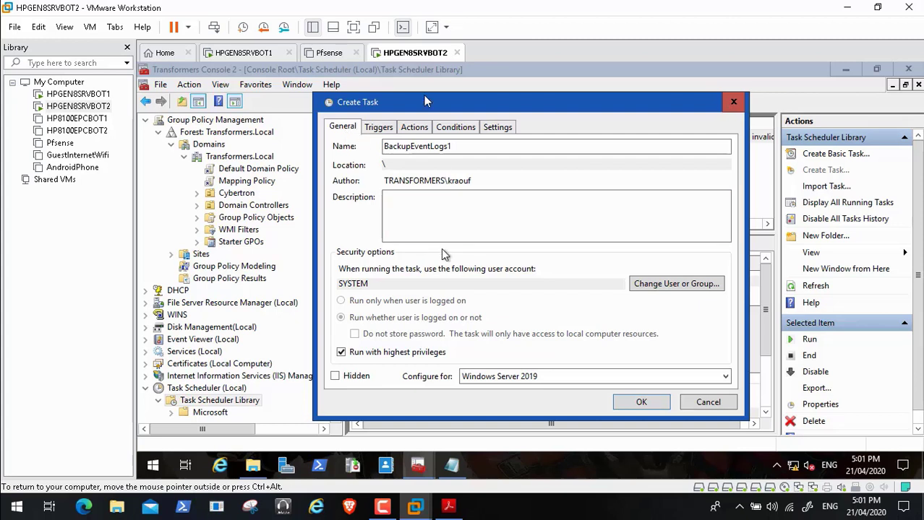
pyautogui.click(380, 127)
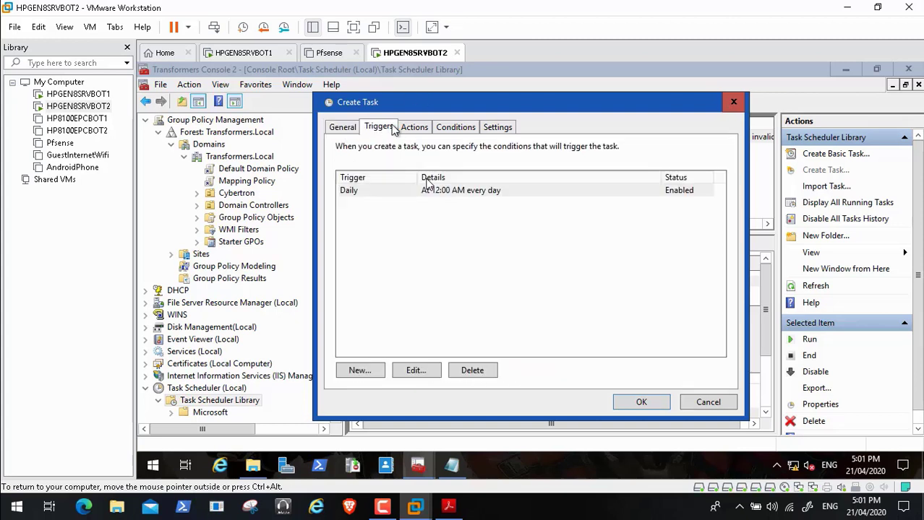
pyautogui.click(414, 128)
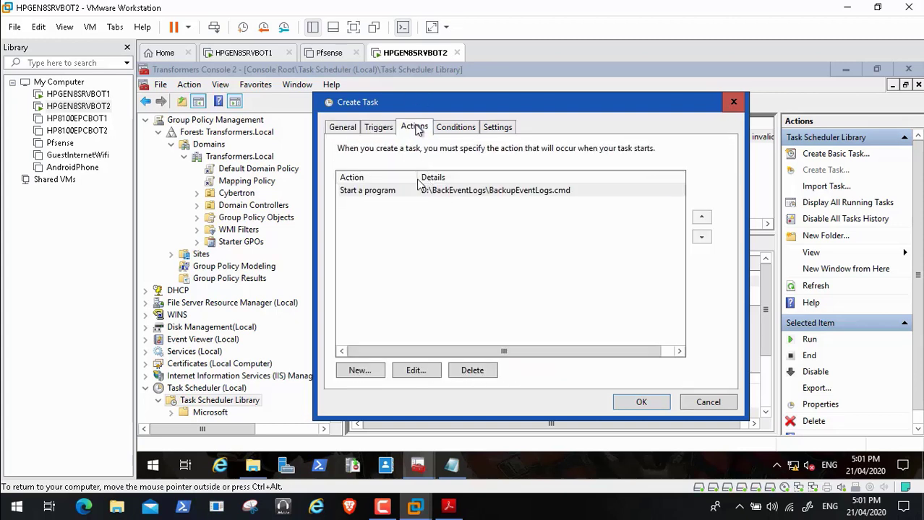
pyautogui.click(647, 403)
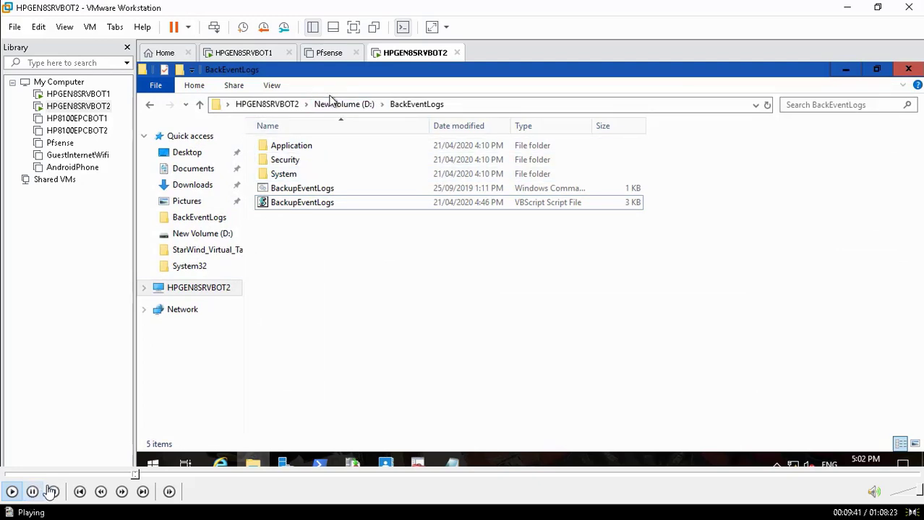
pyautogui.click(141, 475)
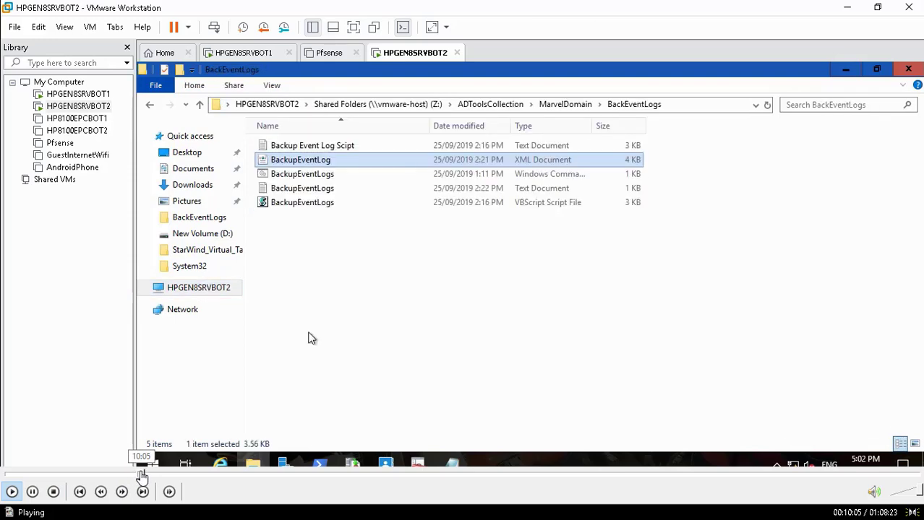
pyautogui.click(145, 476)
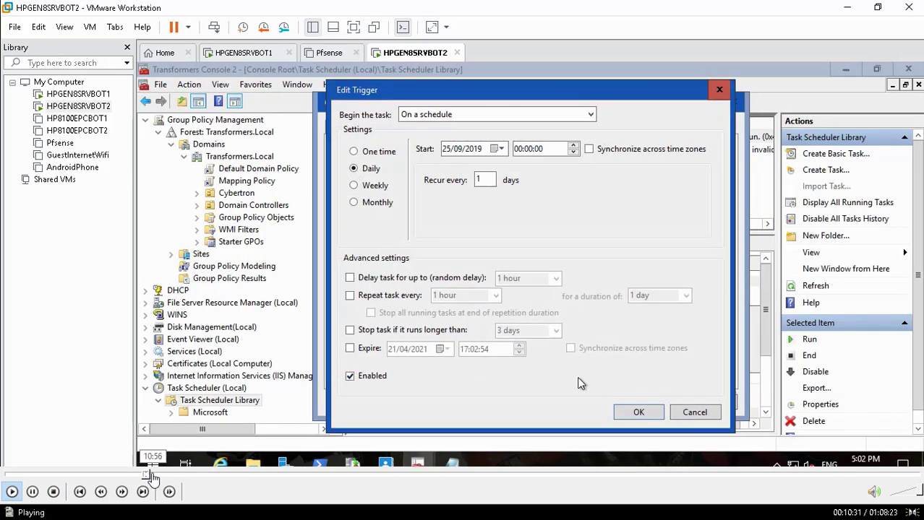
pyautogui.click(148, 476)
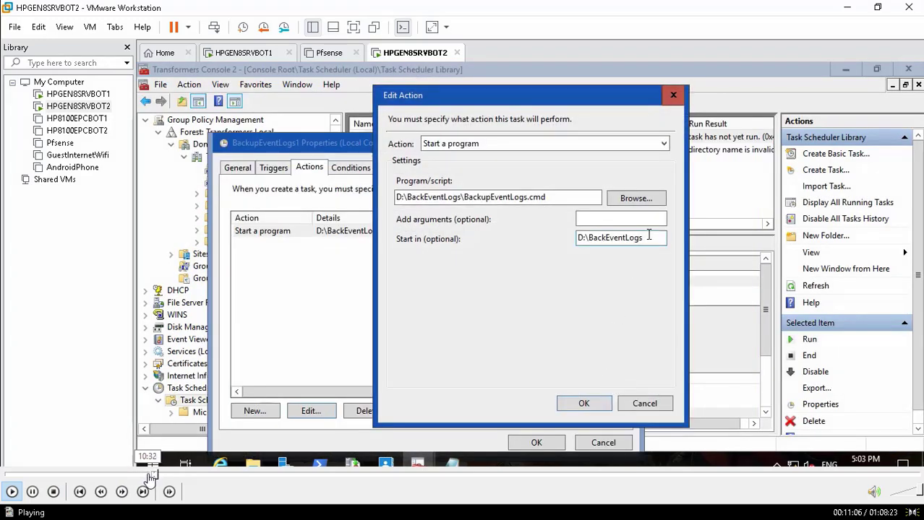
pyautogui.click(158, 476)
pyautogui.click(172, 476)
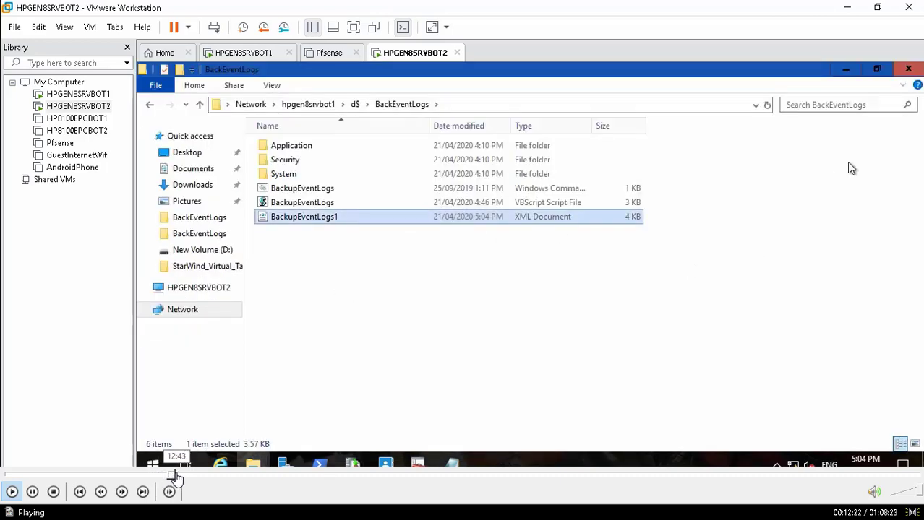
pyautogui.click(171, 476)
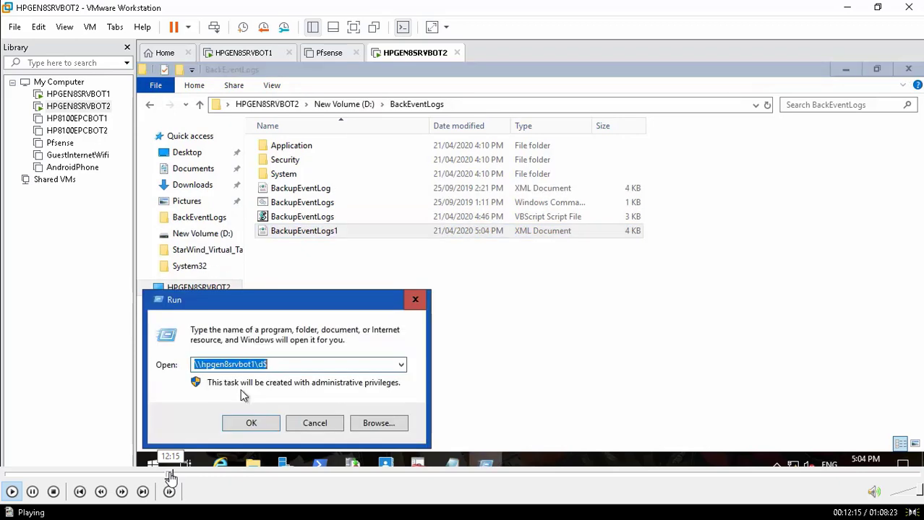
pyautogui.click(166, 476)
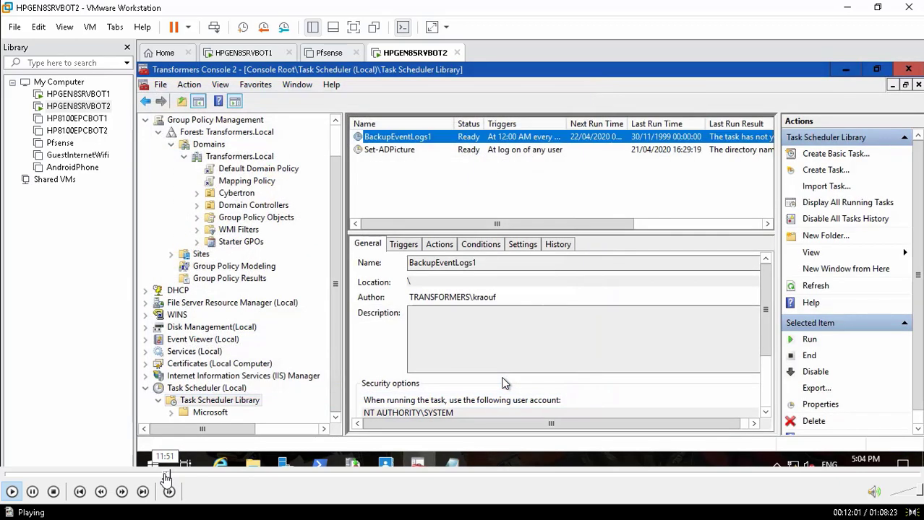
pyautogui.click(166, 476)
pyautogui.click(163, 476)
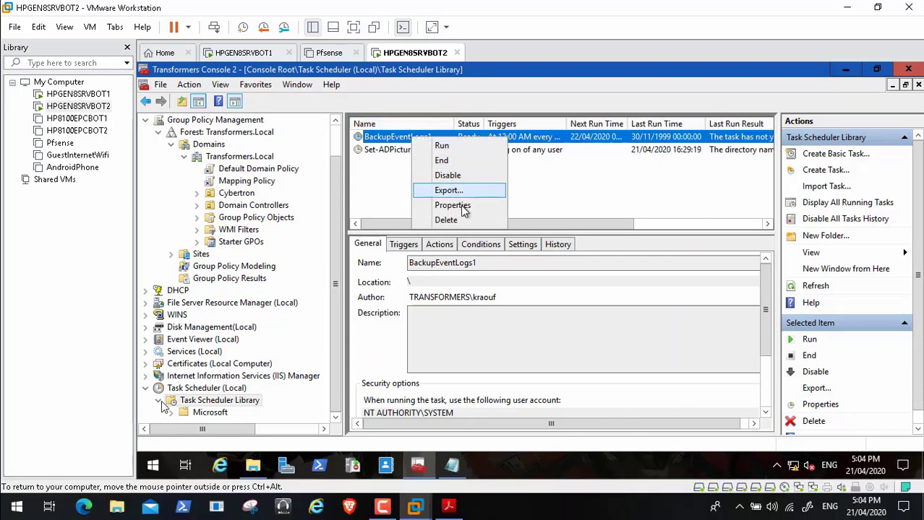
pyautogui.click(33, 492)
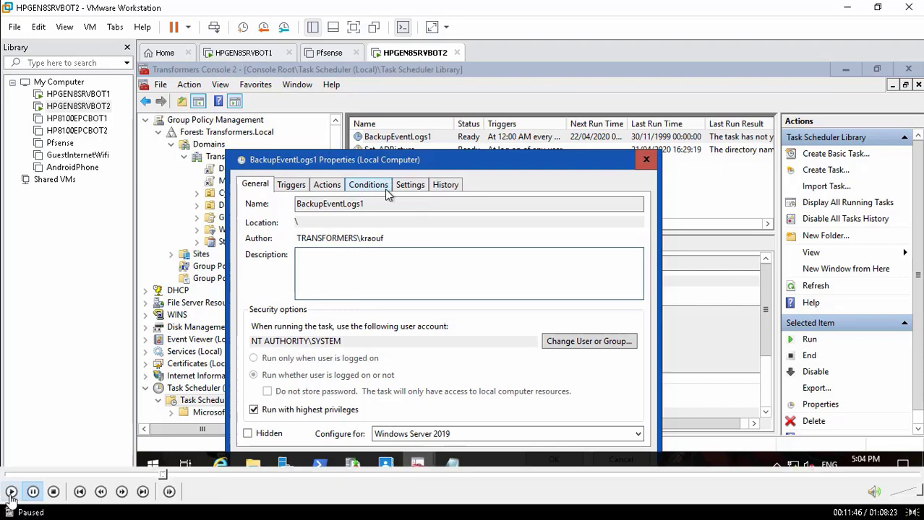
pyautogui.click(11, 492)
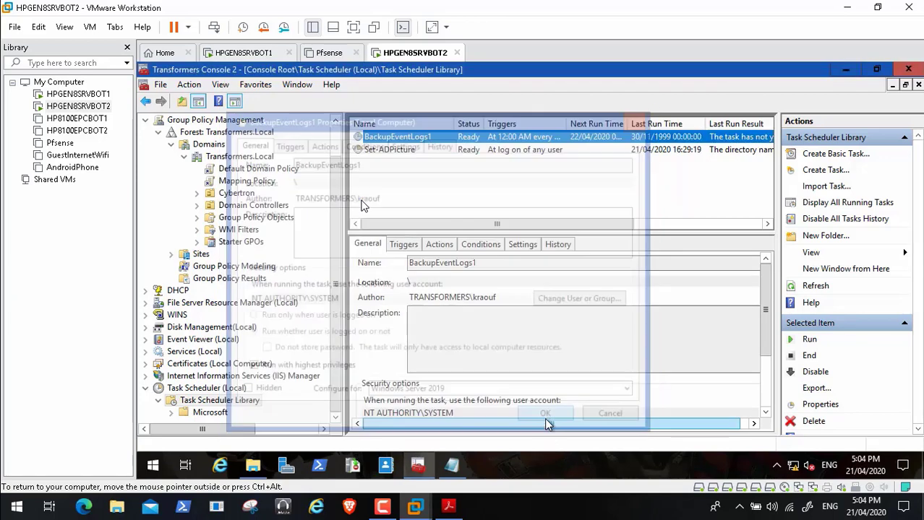
# Export the BackupEventLogs1 task as an XML file named BackupEventLogs1 into D:\BackEventLogs
pyautogui.rightClick(408, 141)
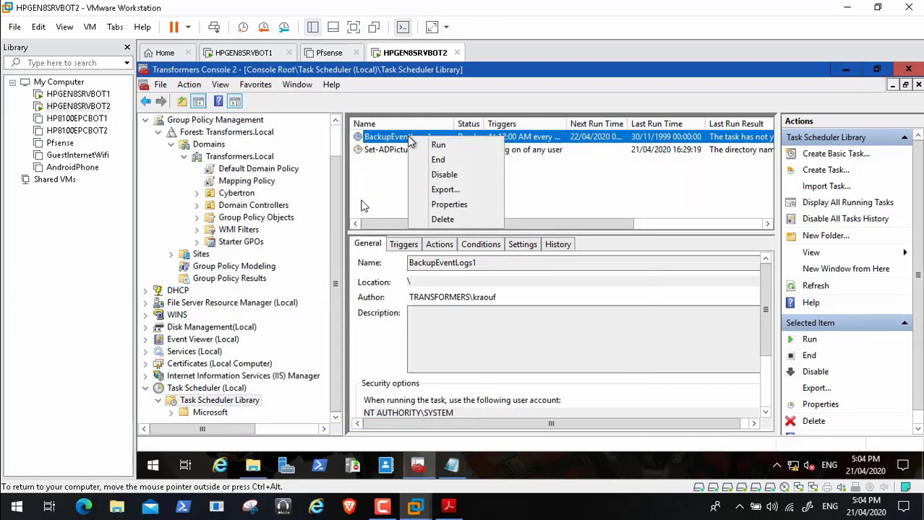
pyautogui.click(445, 190)
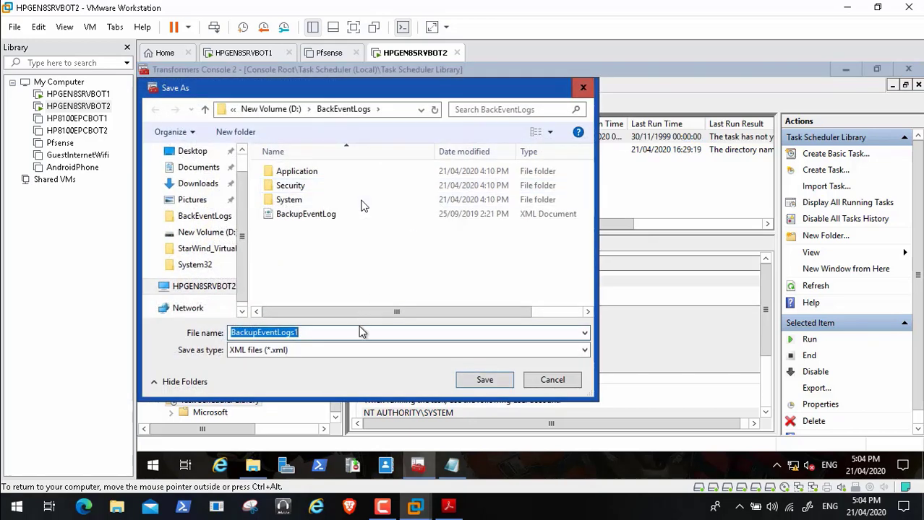
pyautogui.click(504, 382)
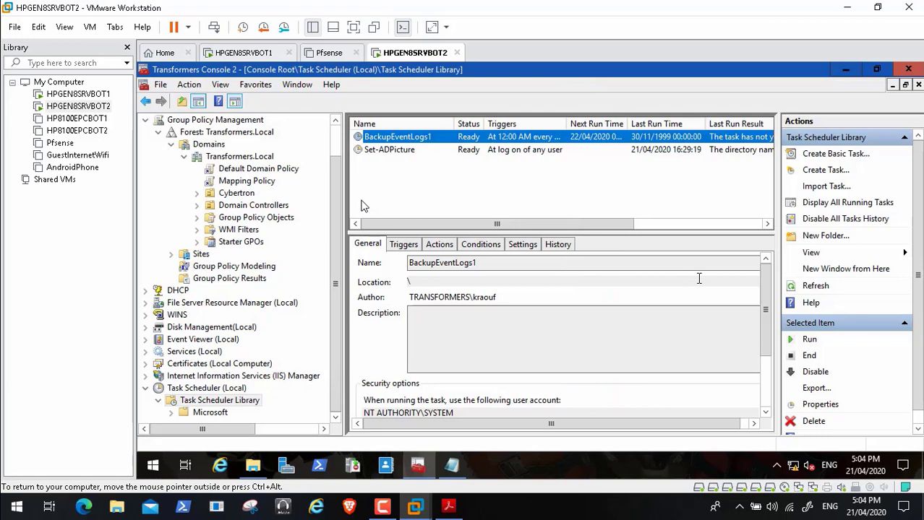
# Minimize the console and copy the exported BackupEventLogs1 XML document from the BackEventLogs folder
pyautogui.click(845, 72)
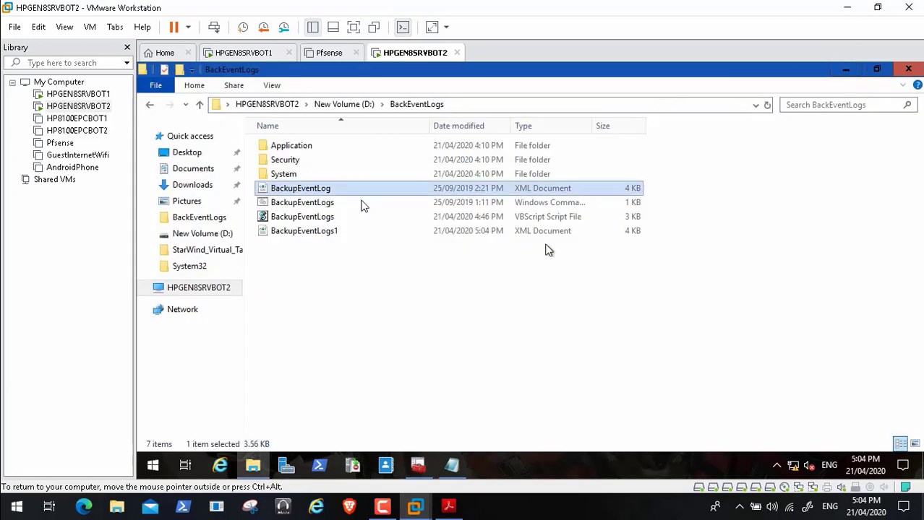
pyautogui.click(332, 232)
pyautogui.rightClick(332, 232)
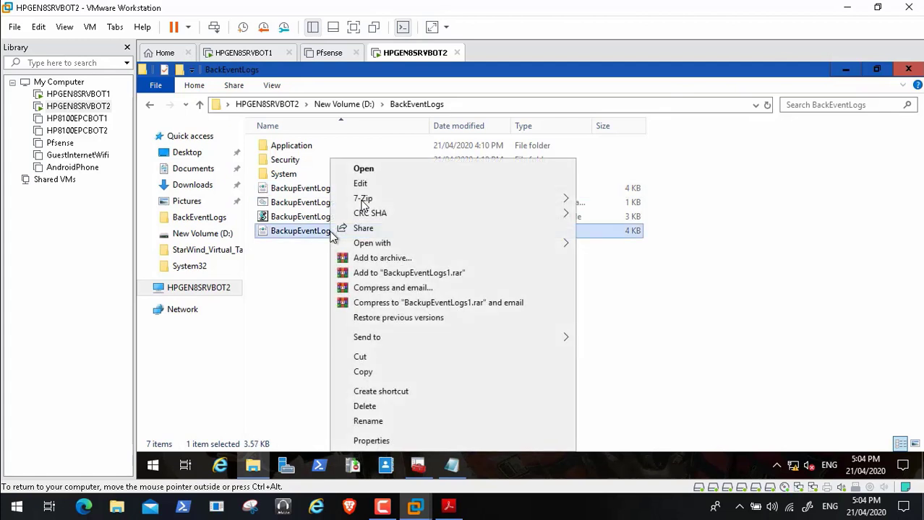
pyautogui.click(432, 371)
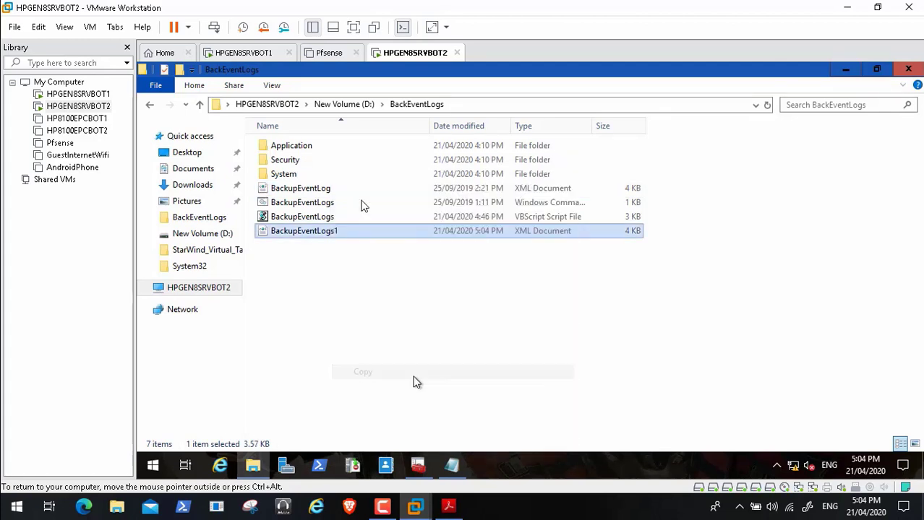
# Paste the XML file into the BackEventLogs folder on \\hpgen8srvbot1\d$, and close both folder windows
pyautogui.rightClick(151, 469)
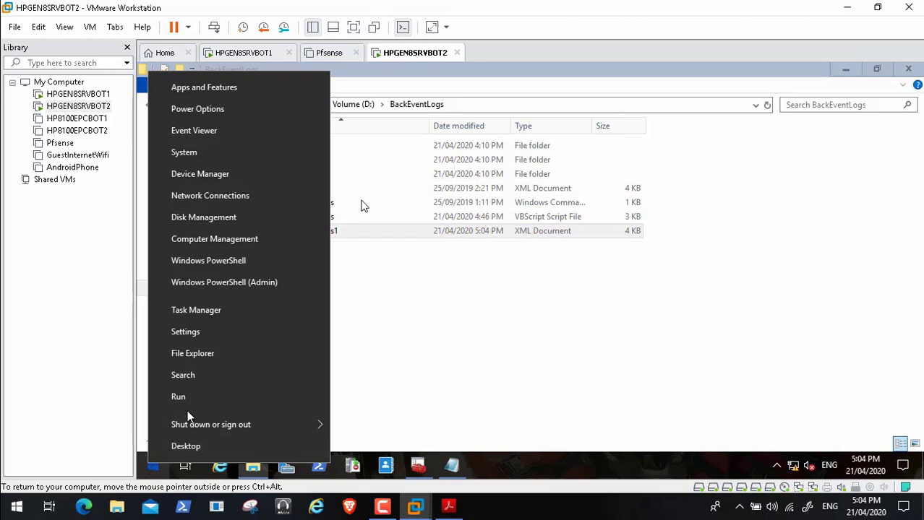
pyautogui.click(204, 396)
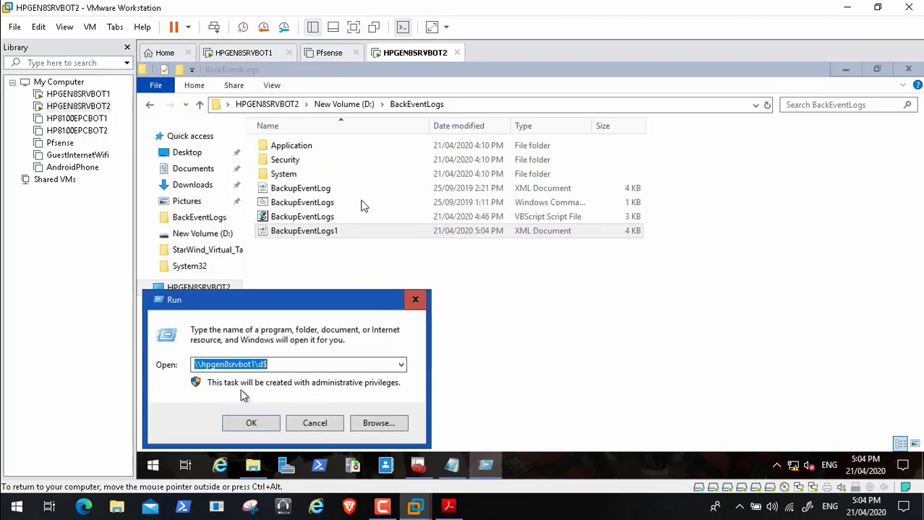
pyautogui.press('Return')
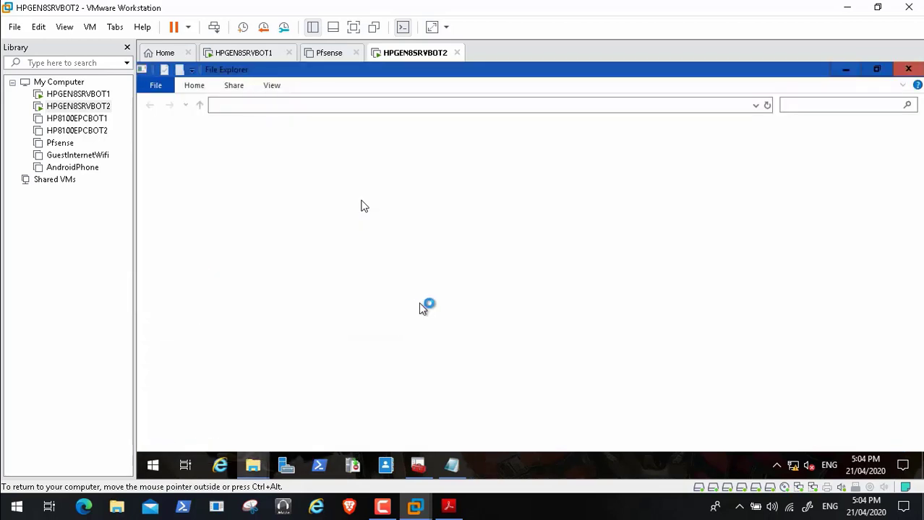
pyautogui.doubleClick(318, 147)
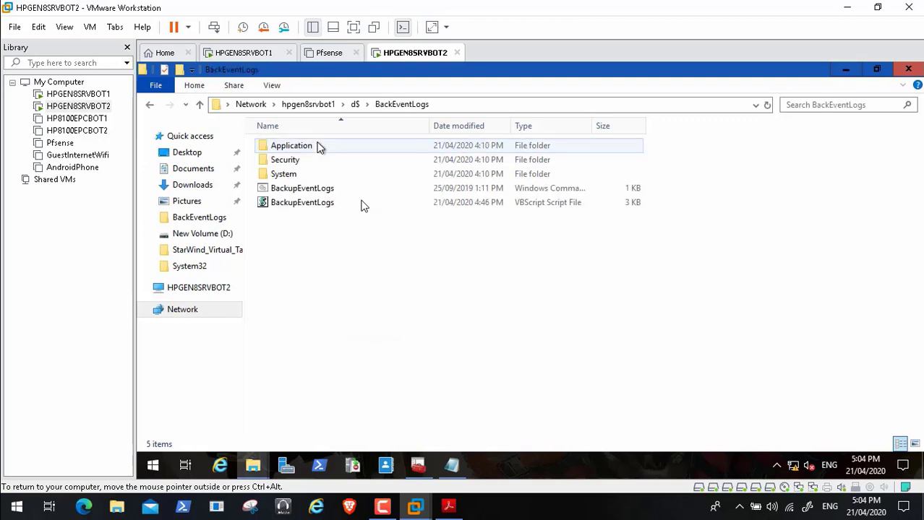
pyautogui.rightClick(337, 294)
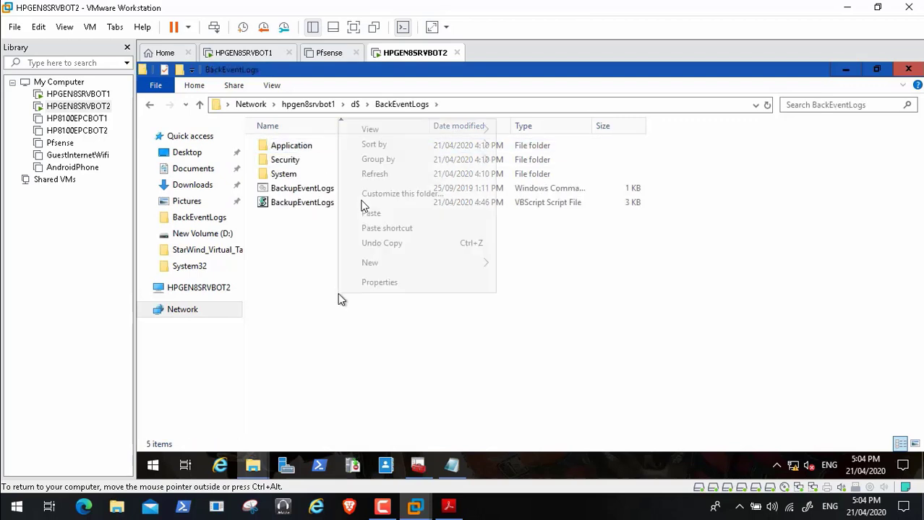
pyautogui.click(368, 211)
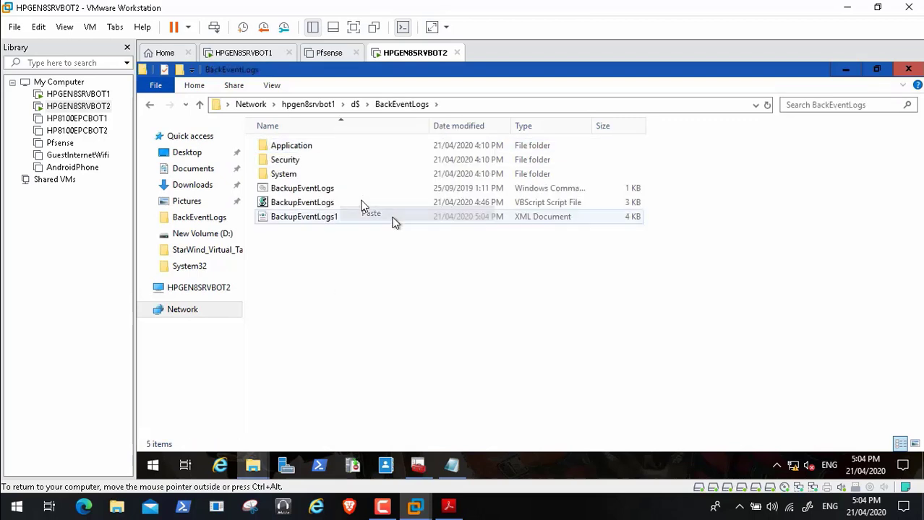
pyautogui.click(905, 72)
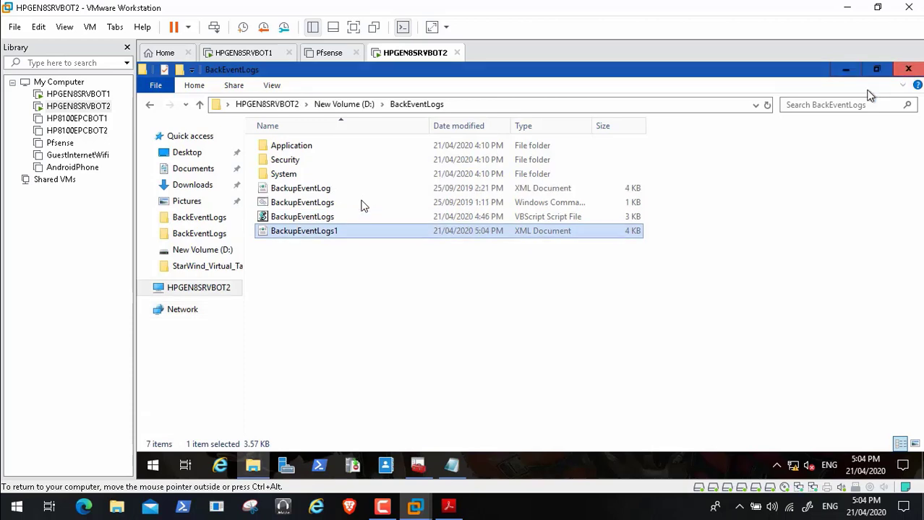
pyautogui.click(908, 71)
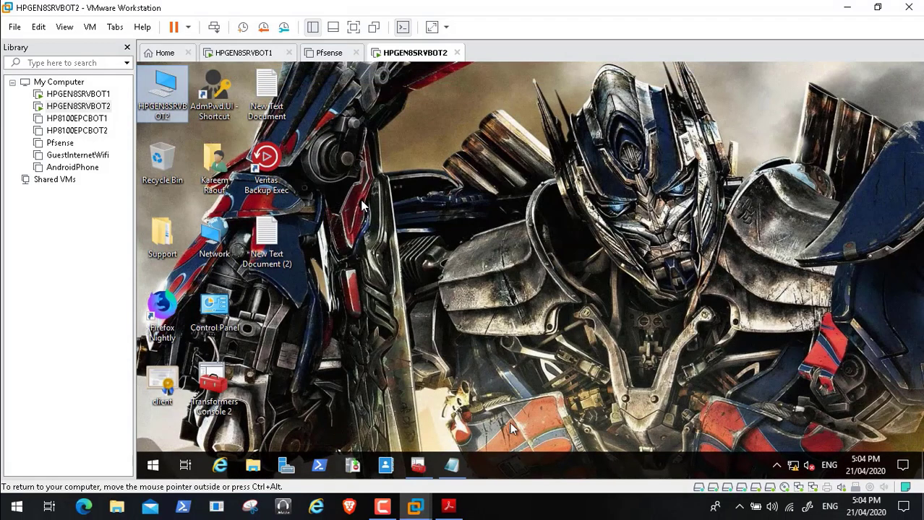
# Switch to the HPGEN8SRVBOT1 virtual machine and load the Task Scheduler Library in its console
pyautogui.click(253, 54)
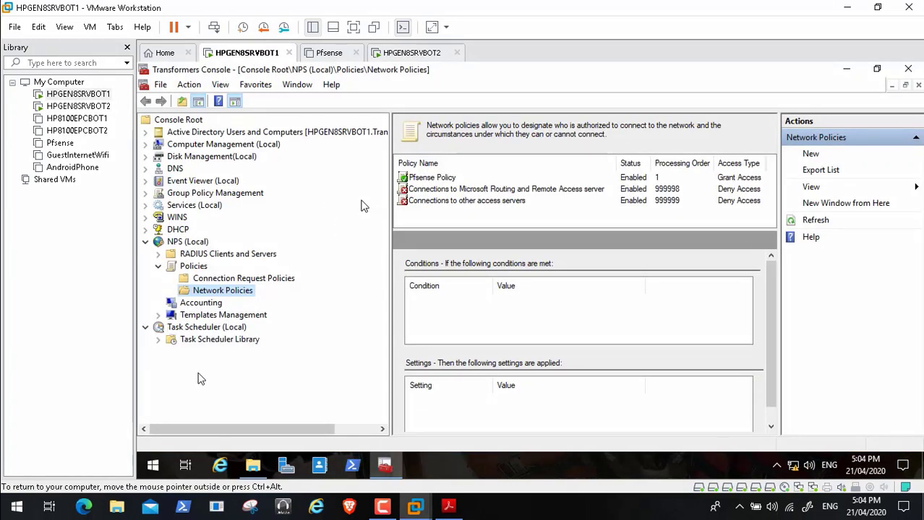
pyautogui.click(162, 341)
pyautogui.rightClick(232, 347)
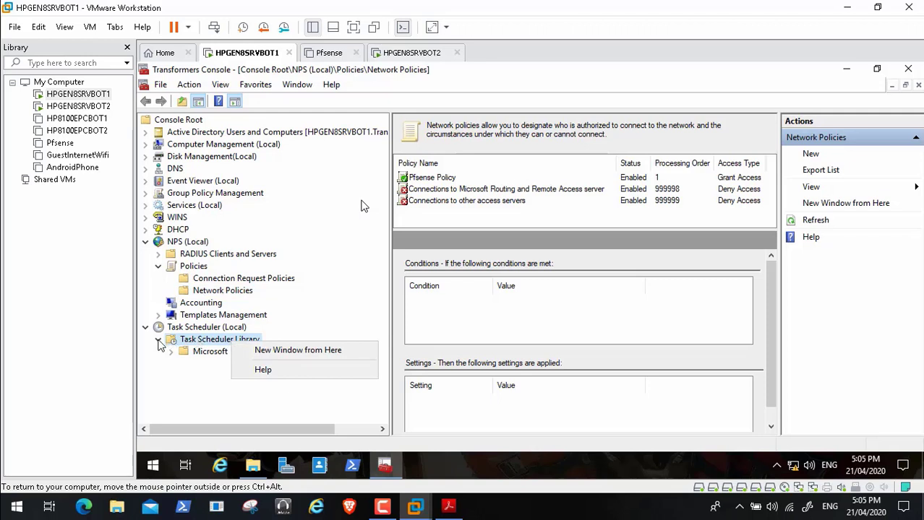
pyautogui.rightClick(210, 344)
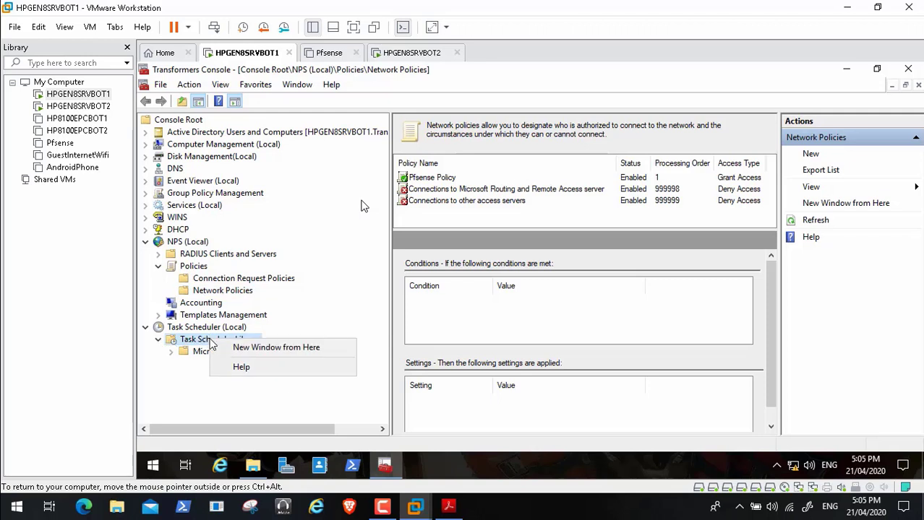
pyautogui.click(170, 351)
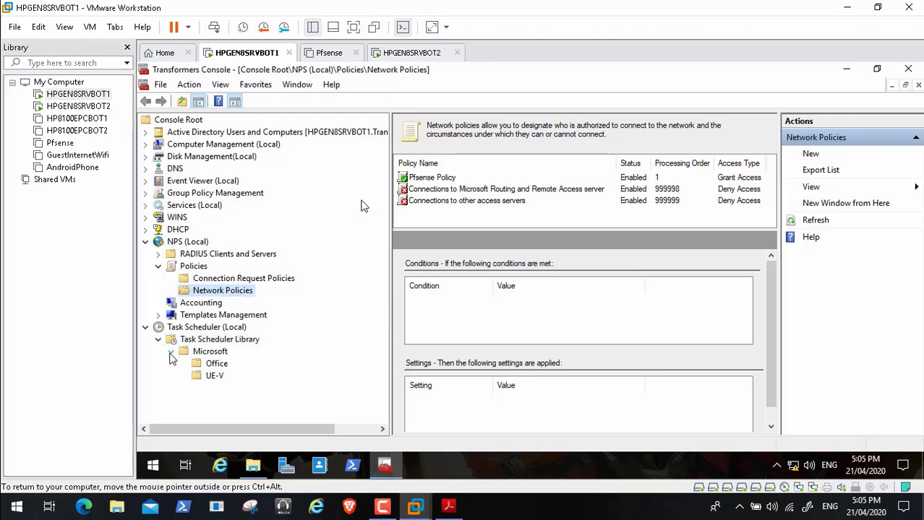
pyautogui.rightClick(219, 343)
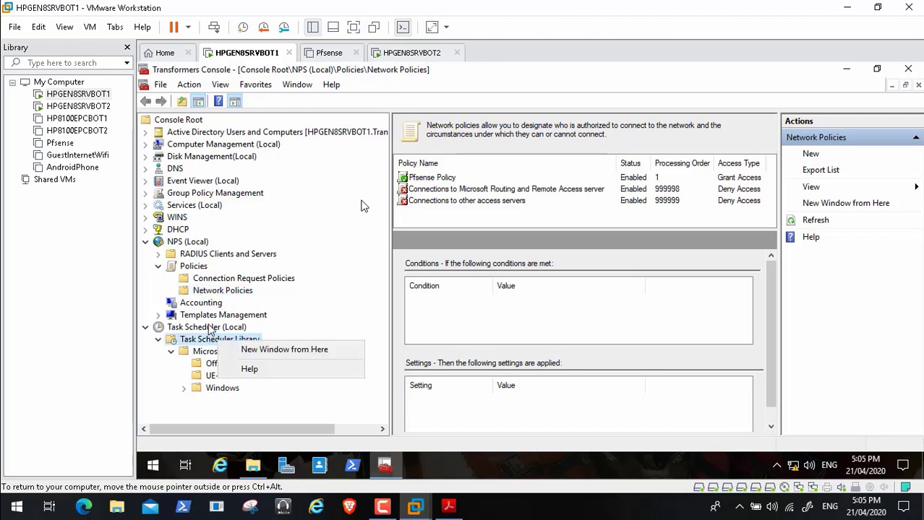
pyautogui.click(209, 329)
pyautogui.rightClick(211, 330)
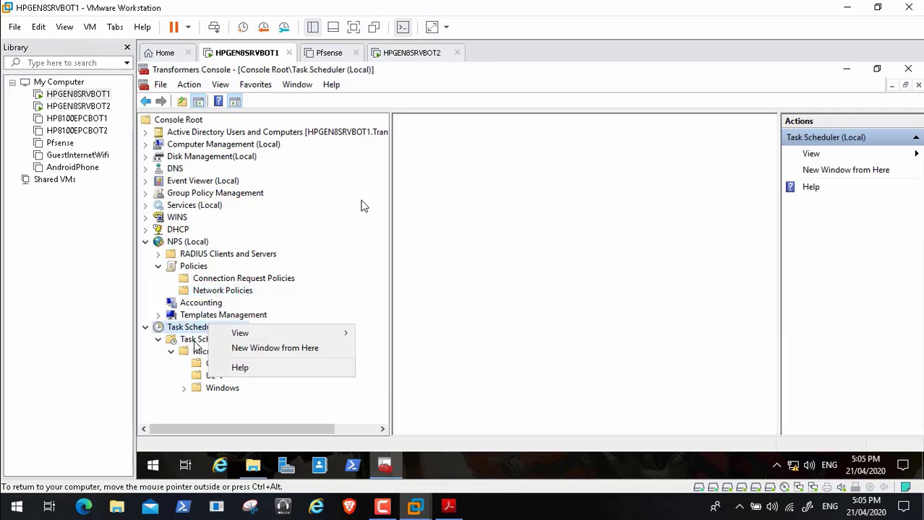
pyautogui.click(194, 343)
pyautogui.rightClick(193, 346)
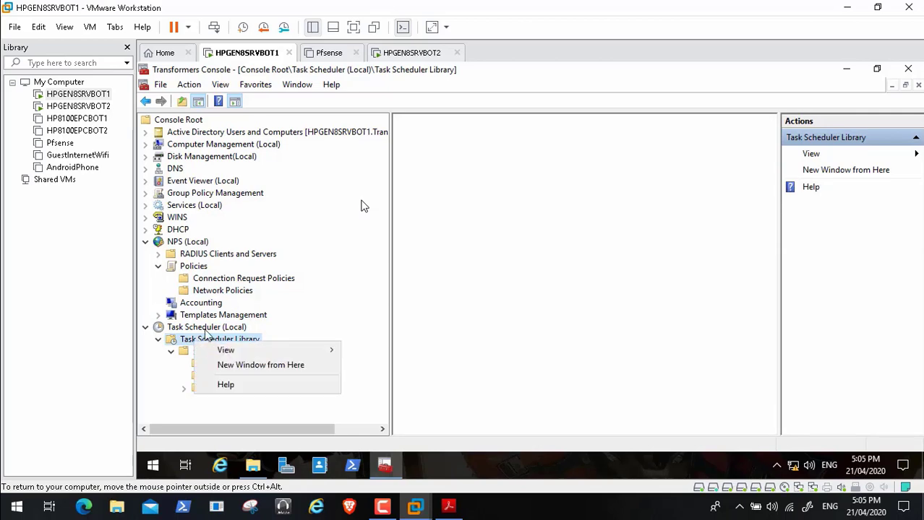
pyautogui.click(211, 331)
pyautogui.click(217, 340)
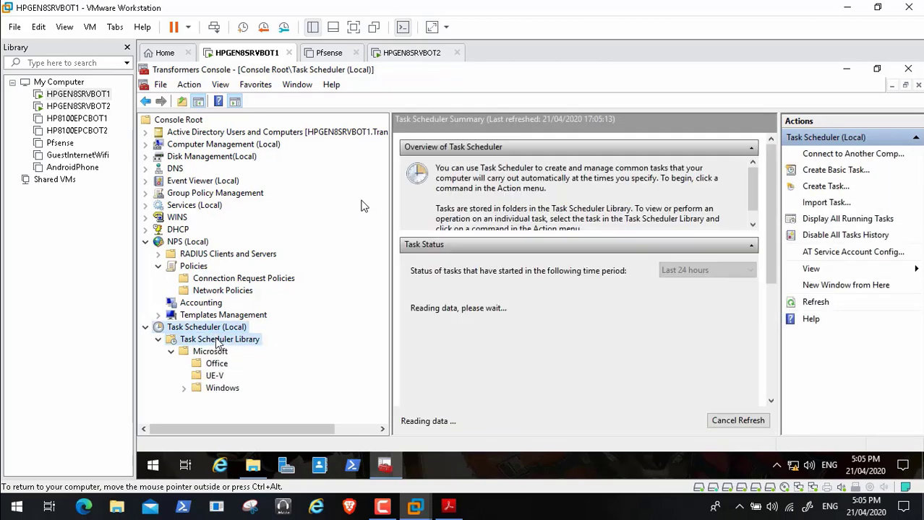
# Import the BackupEventLogs1 XML task file from D:\BackEventLogs into the Task Scheduler Library
pyautogui.rightClick(217, 341)
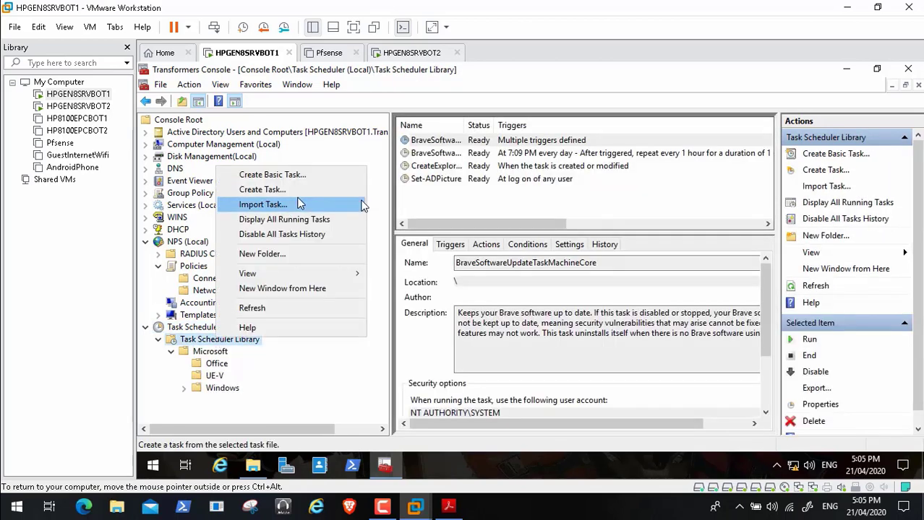
pyautogui.click(295, 205)
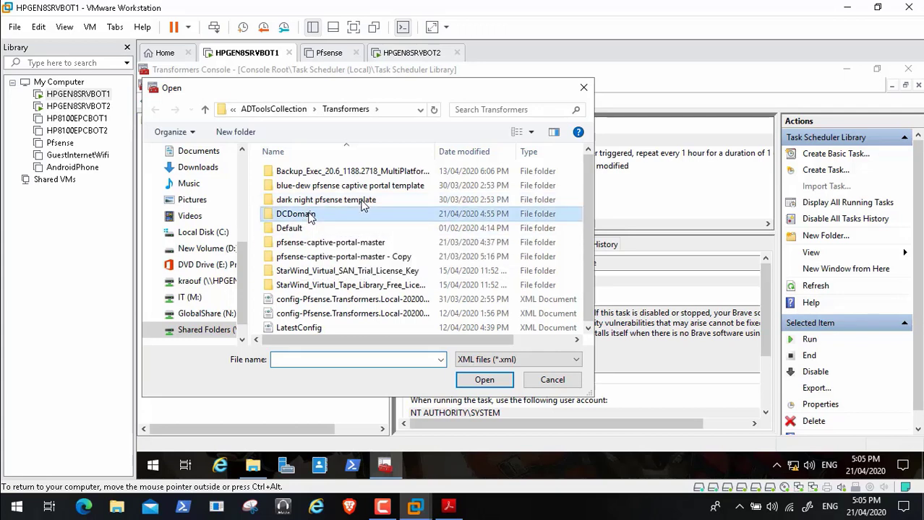
pyautogui.doubleClick(305, 214)
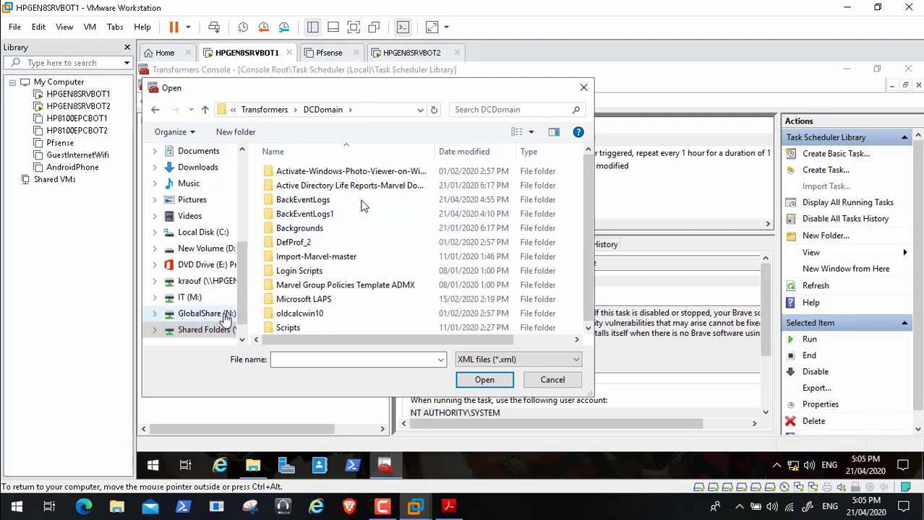
pyautogui.click(209, 248)
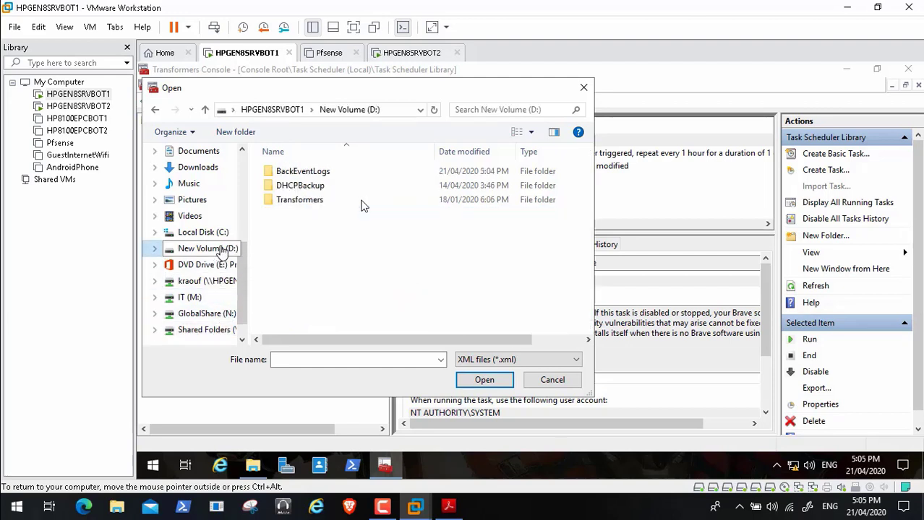
pyautogui.doubleClick(334, 178)
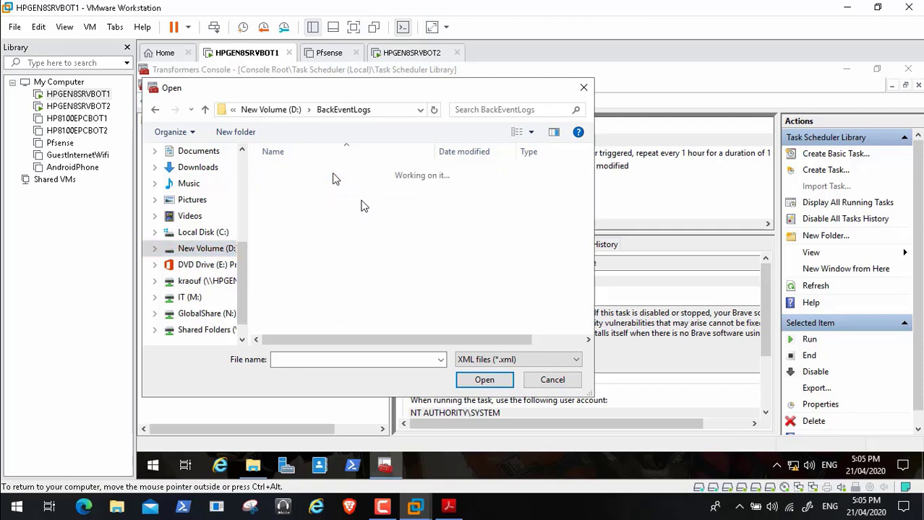
pyautogui.click(327, 215)
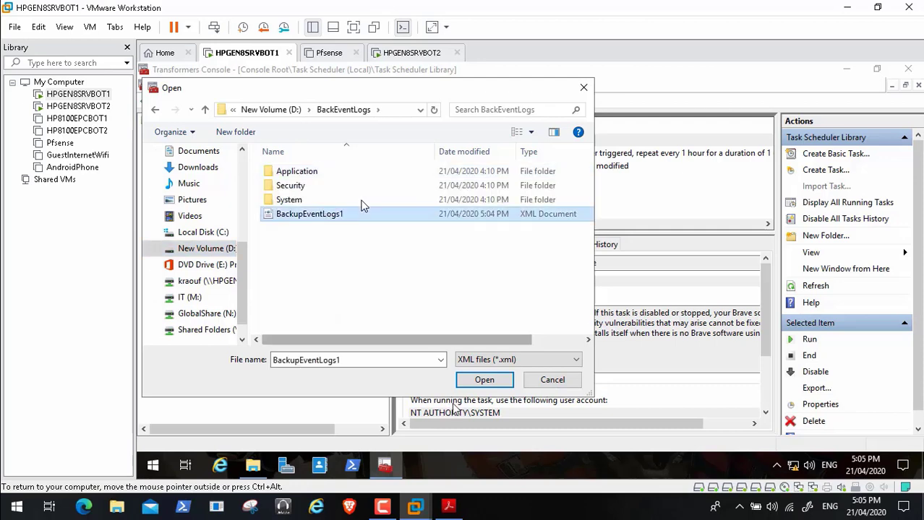
pyautogui.click(486, 386)
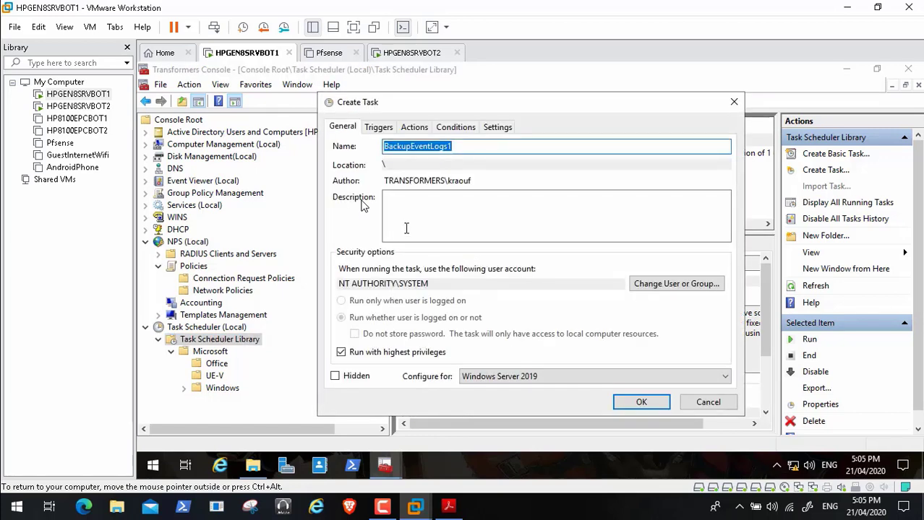
# Review the imported BackupEventLogs1 task's triggers, actions and conditions, try to save it, and cancel the import
pyautogui.click(382, 128)
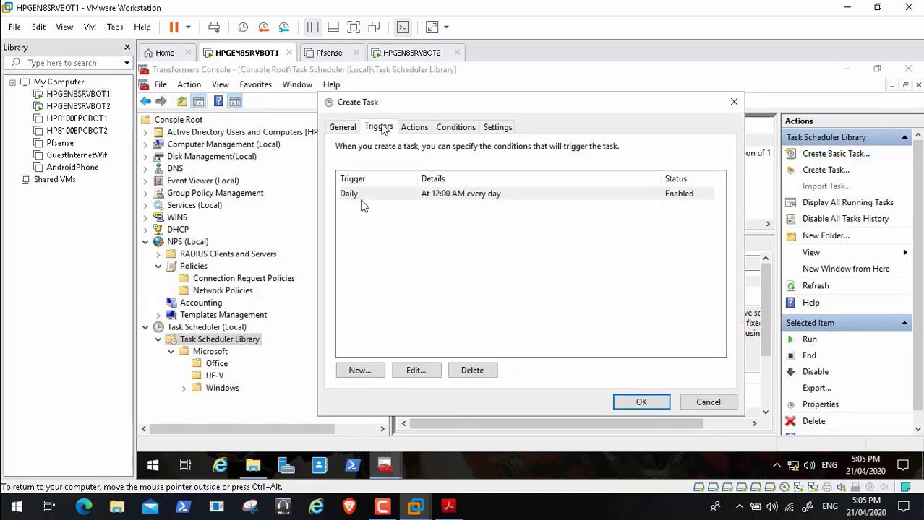
pyautogui.click(420, 130)
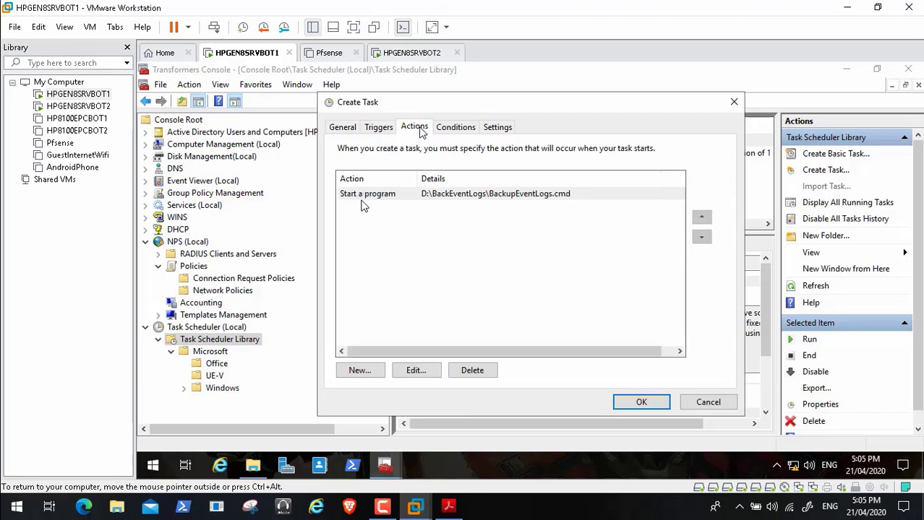
pyautogui.click(456, 128)
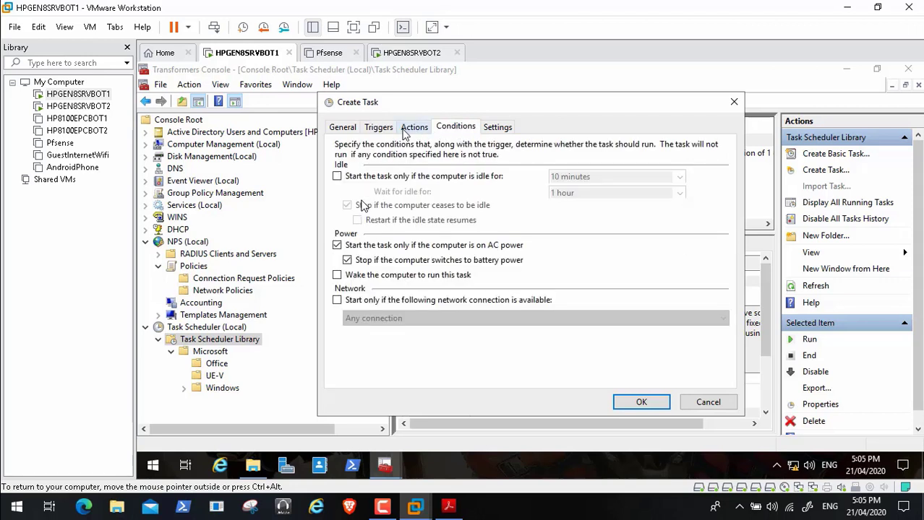
pyautogui.click(629, 403)
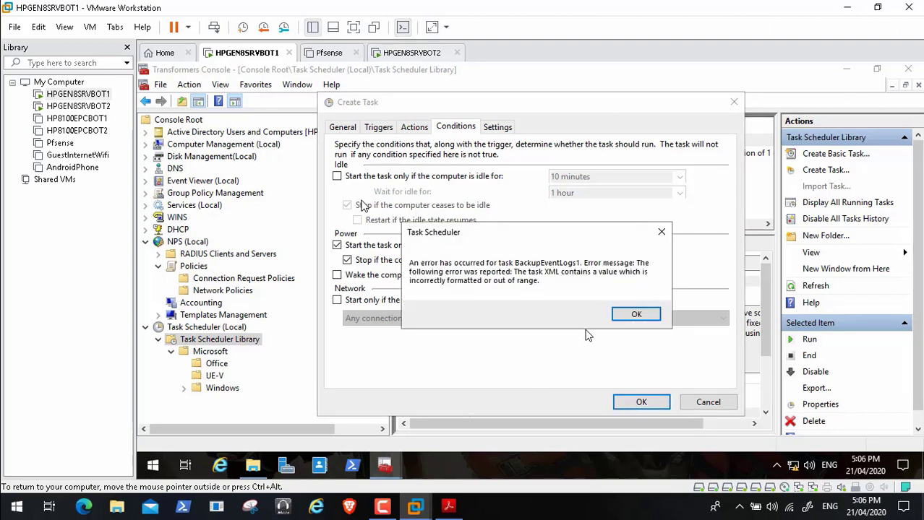
pyautogui.click(634, 315)
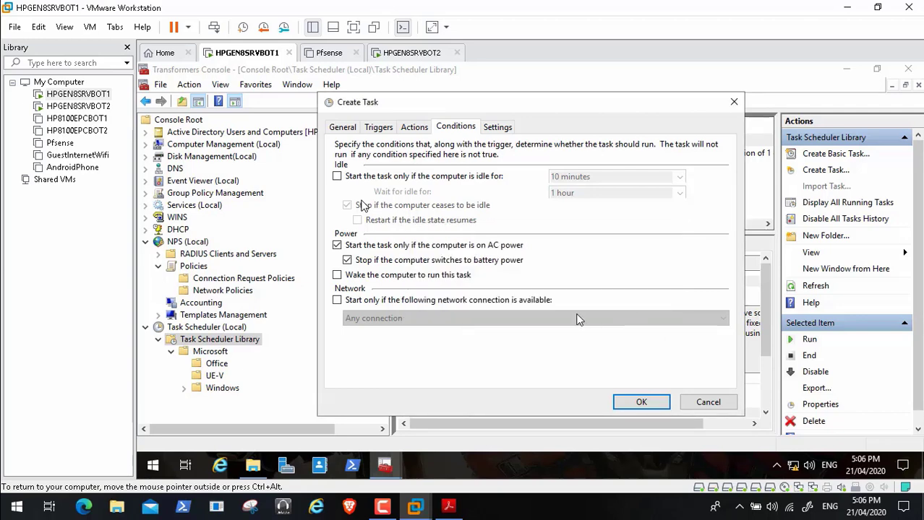
pyautogui.click(343, 128)
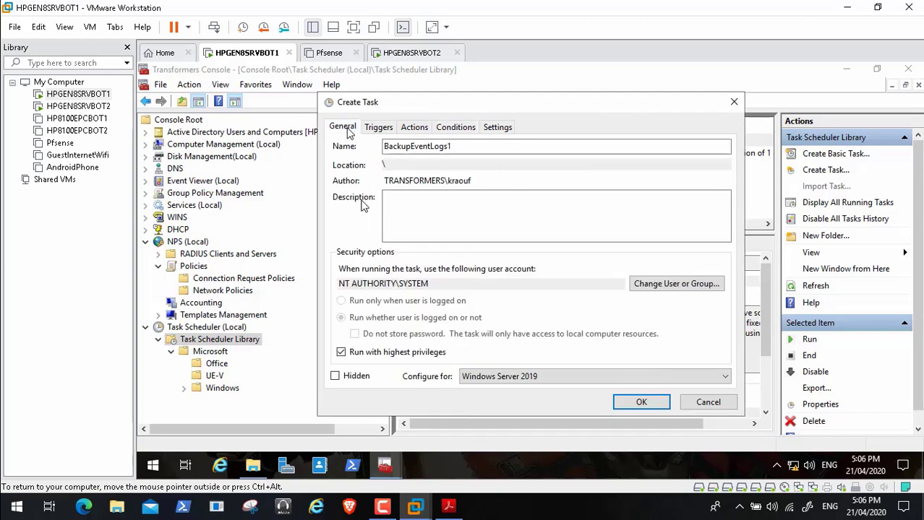
pyautogui.click(643, 403)
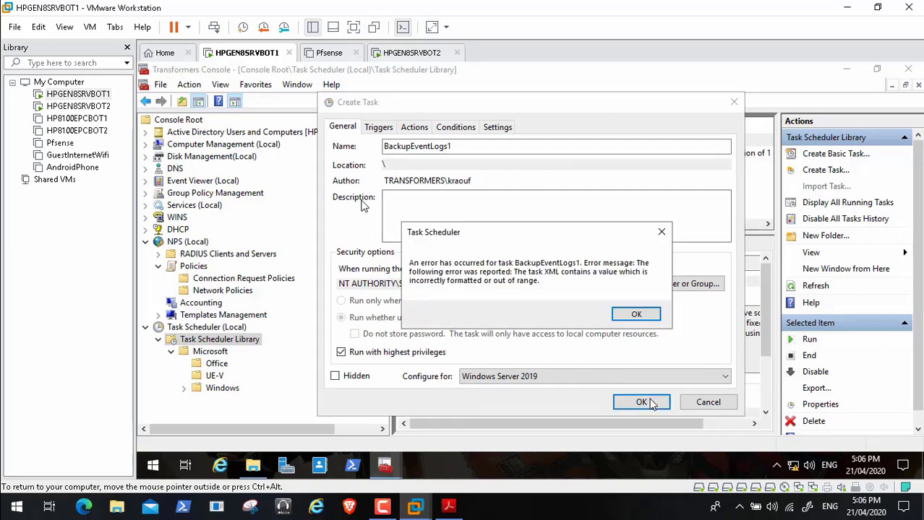
pyautogui.click(636, 315)
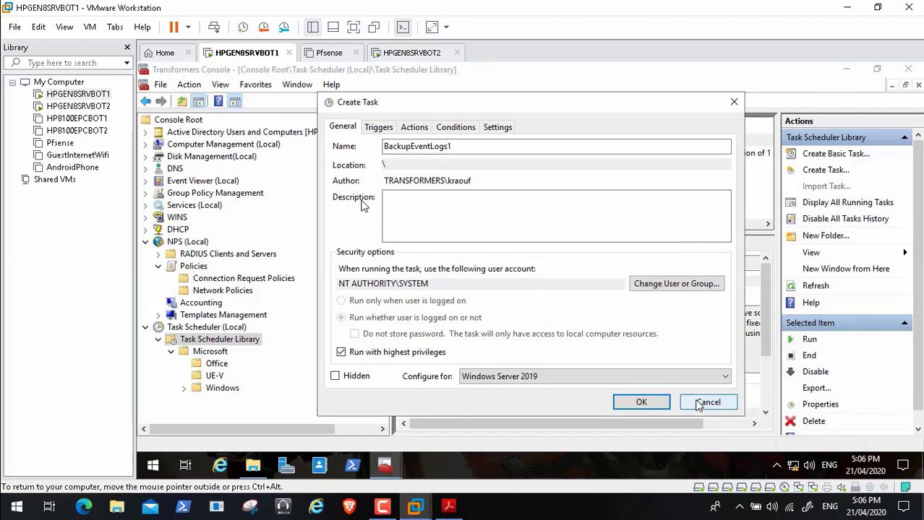
pyautogui.click(698, 405)
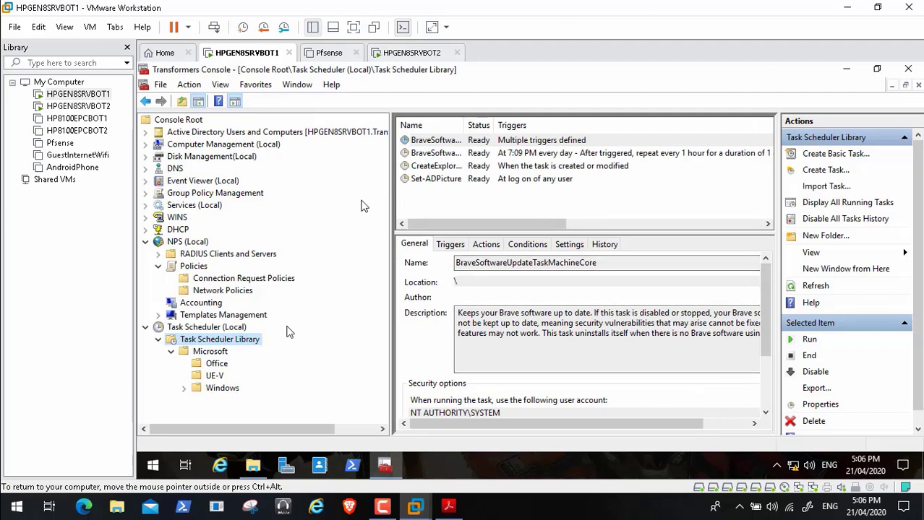
# Create a new task in the Task Scheduler Library and name it BackEventLogs, copying the name from the folder on drive D
pyautogui.rightClick(233, 342)
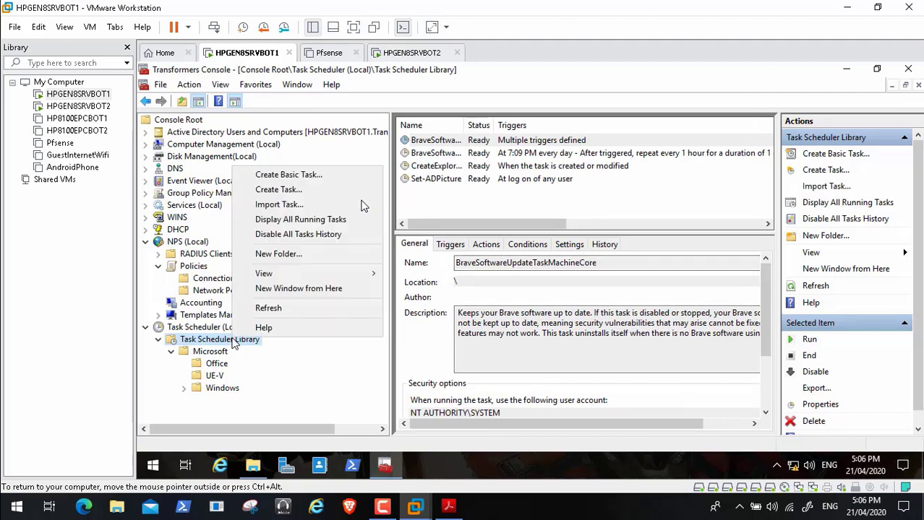
pyautogui.click(313, 189)
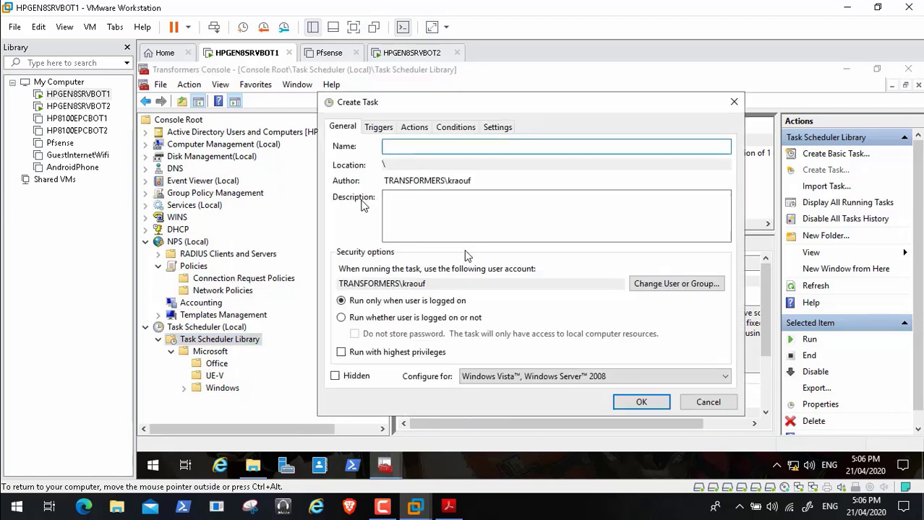
pyautogui.click(253, 468)
pyautogui.click(447, 150)
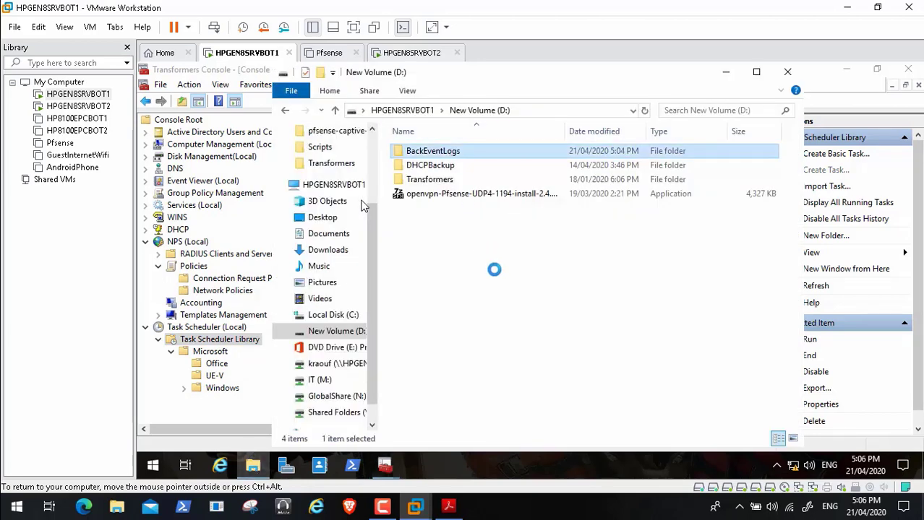
pyautogui.rightClick(448, 151)
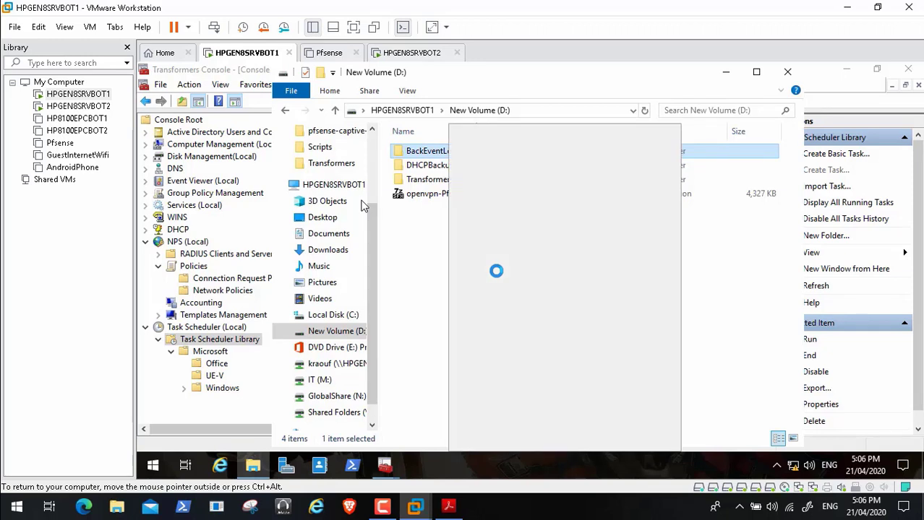
pyautogui.click(486, 422)
pyautogui.hotkey('ctrl', 'c')
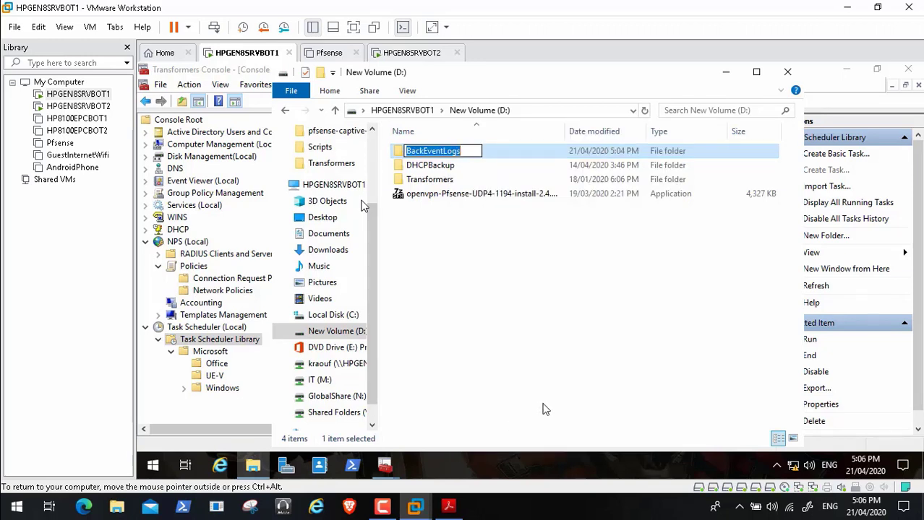
pyautogui.click(603, 315)
pyautogui.click(786, 73)
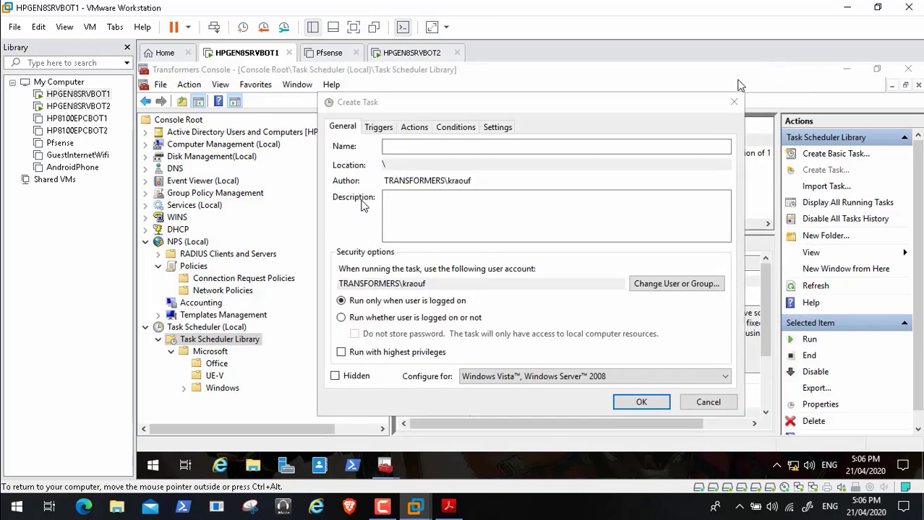
pyautogui.click(476, 147)
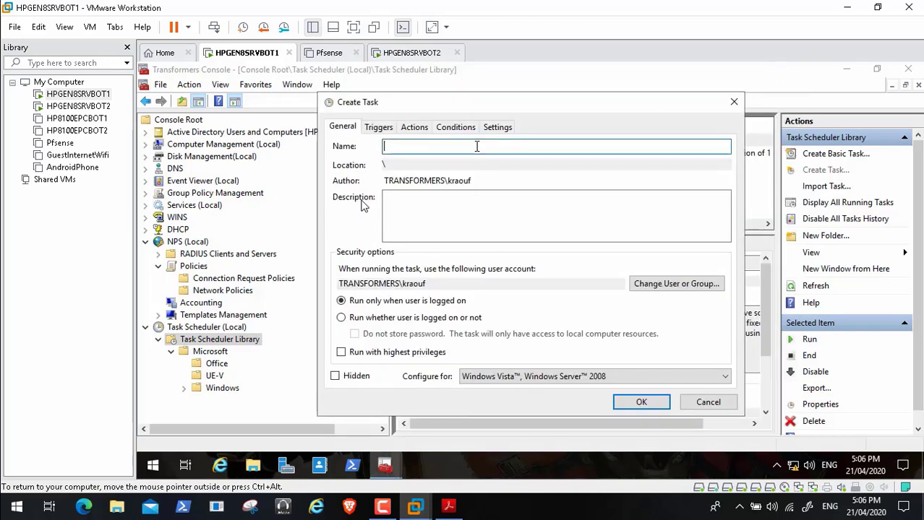
pyautogui.hotkey('ctrl', 'v')
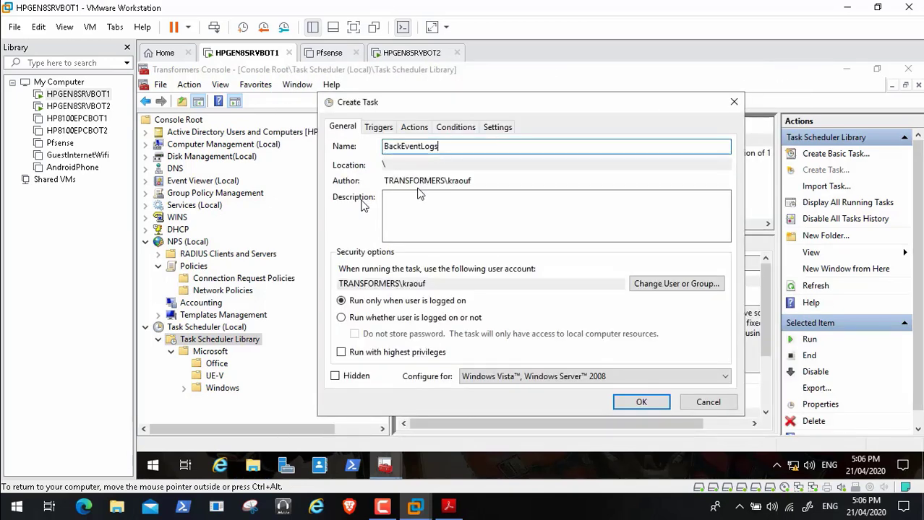
# Set the task to run whether the user is logged on or not, using the SYSTEM account
pyautogui.click(342, 318)
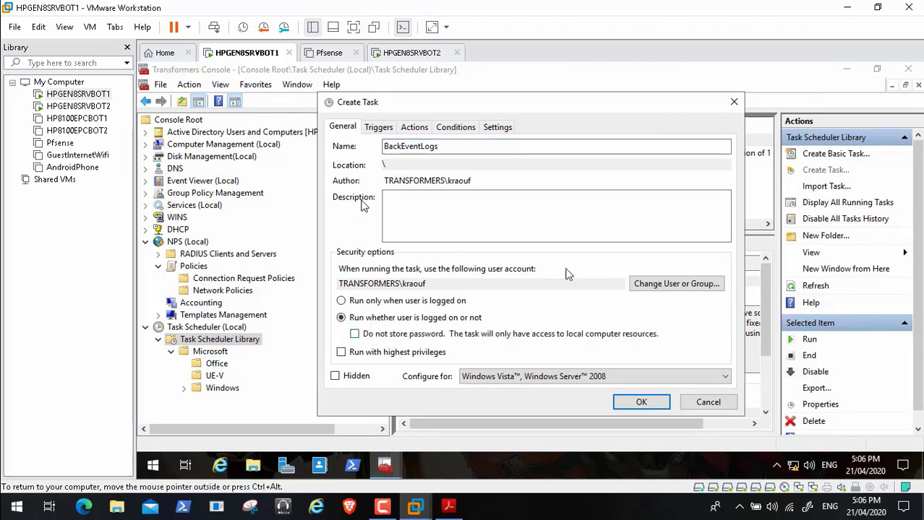
pyautogui.click(679, 285)
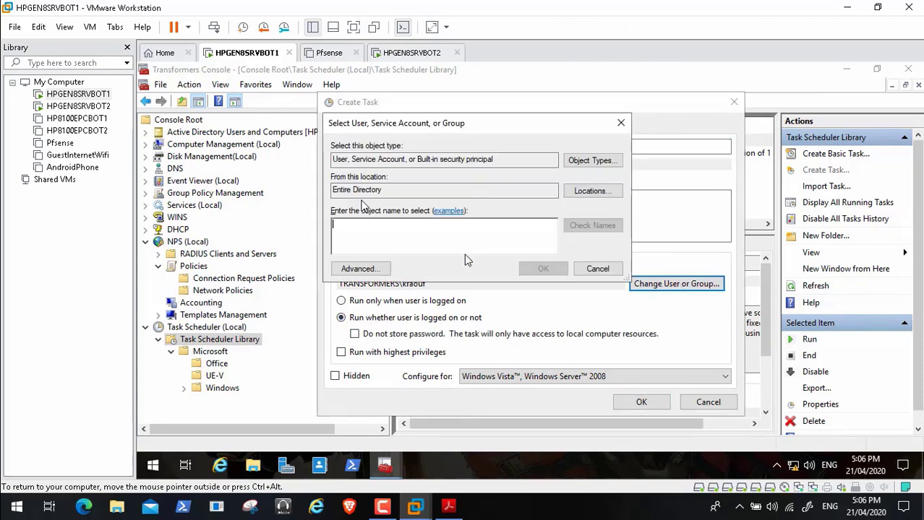
pyautogui.write('Syst ')
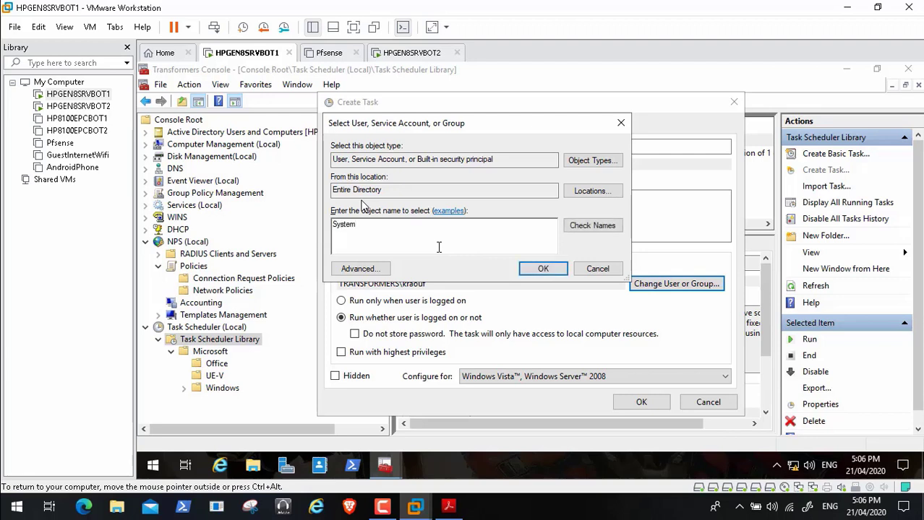
pyautogui.write('em')
pyautogui.click(608, 229)
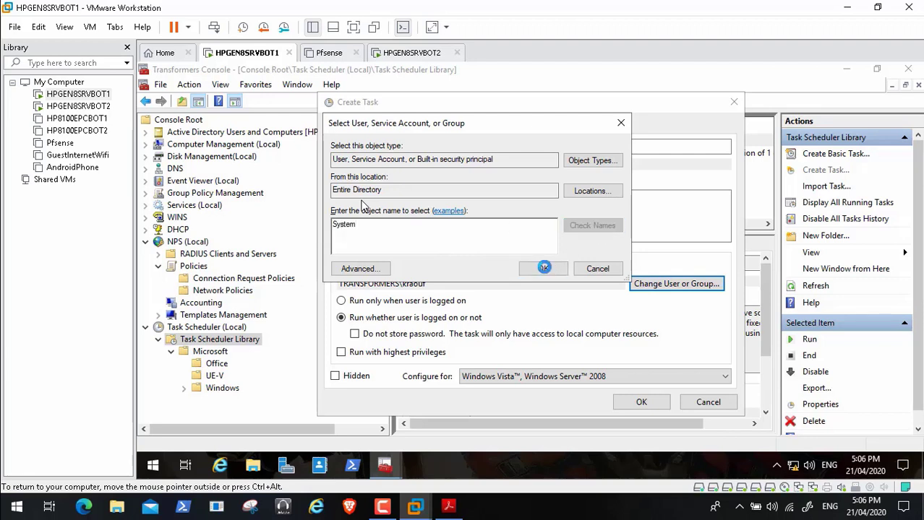
pyautogui.press('Return')
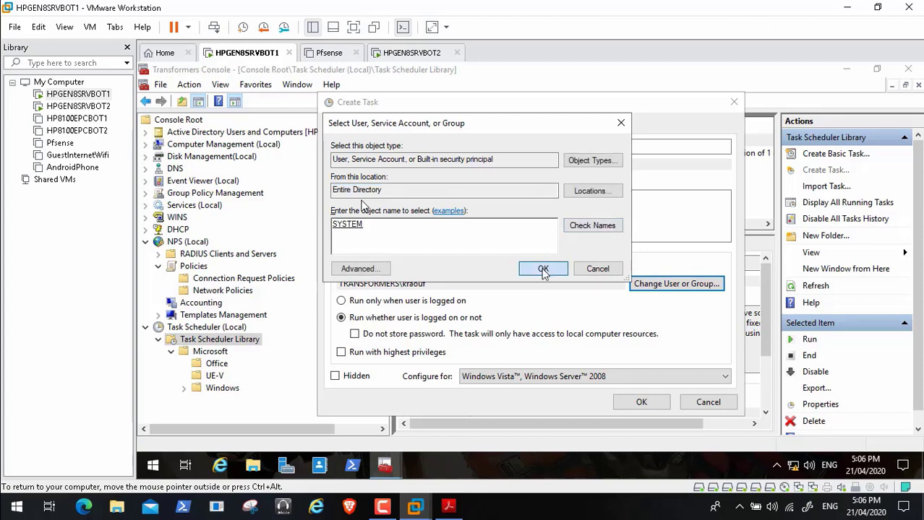
# Enable running with highest privileges and configure the task for Windows Server 2019
pyautogui.click(341, 353)
pyautogui.click(483, 376)
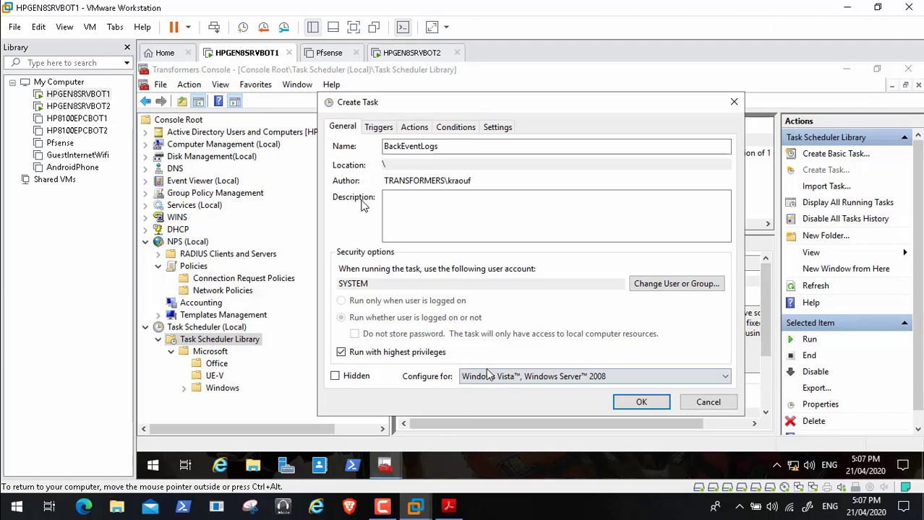
pyautogui.click(500, 391)
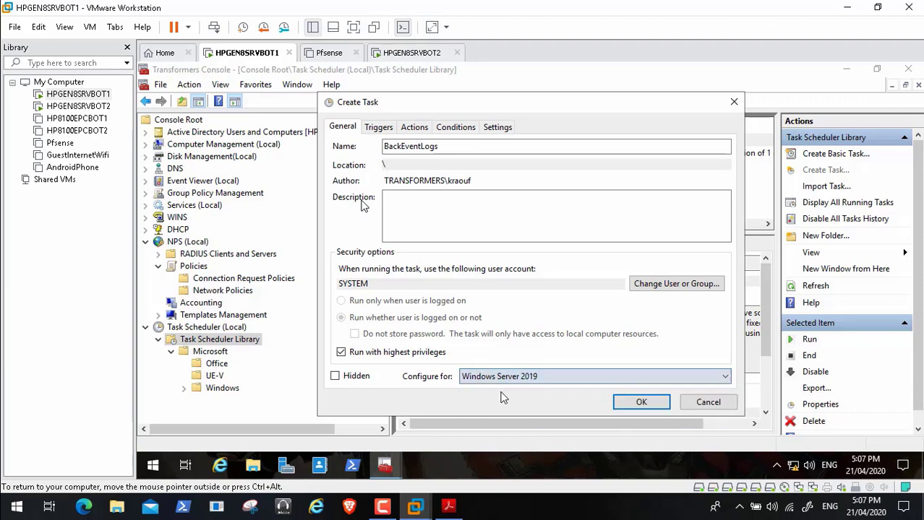
# Add a daily trigger to the task that starts at 12:00 AM
pyautogui.click(381, 128)
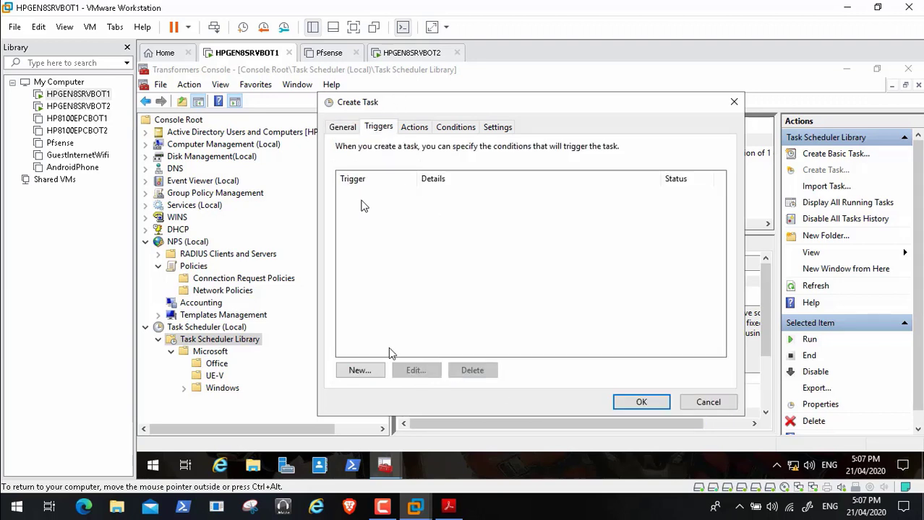
pyautogui.click(367, 372)
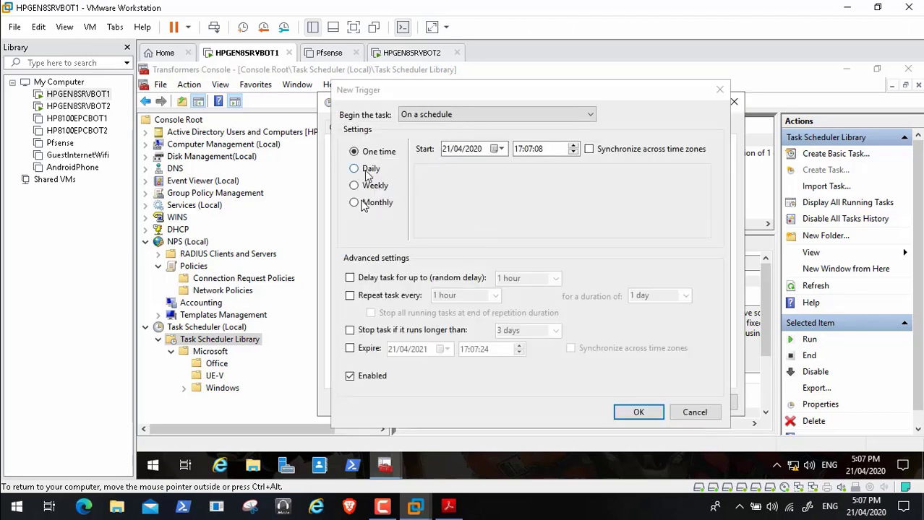
pyautogui.click(366, 171)
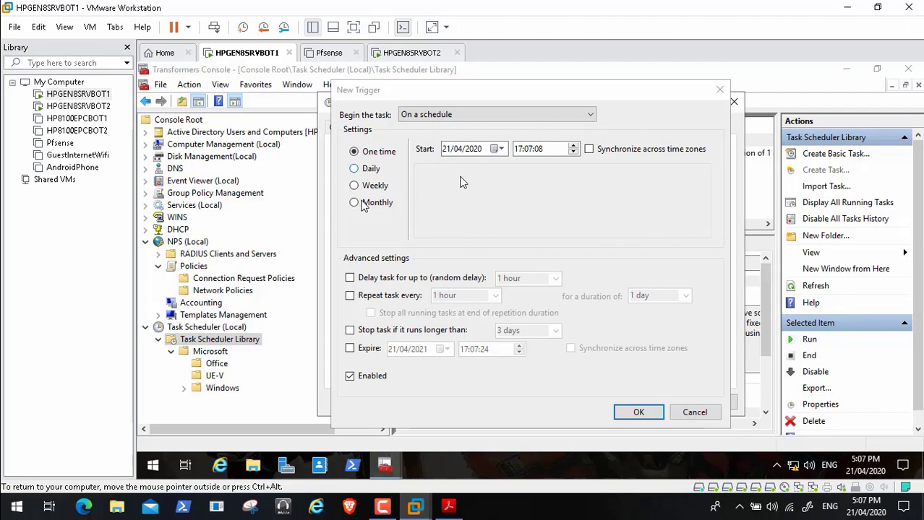
pyautogui.click(520, 150)
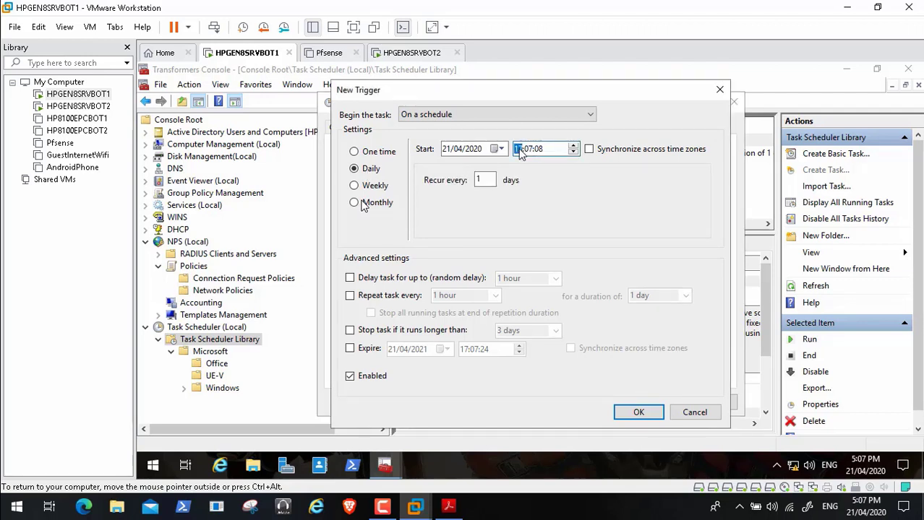
pyautogui.write('00:00')
pyautogui.click(630, 411)
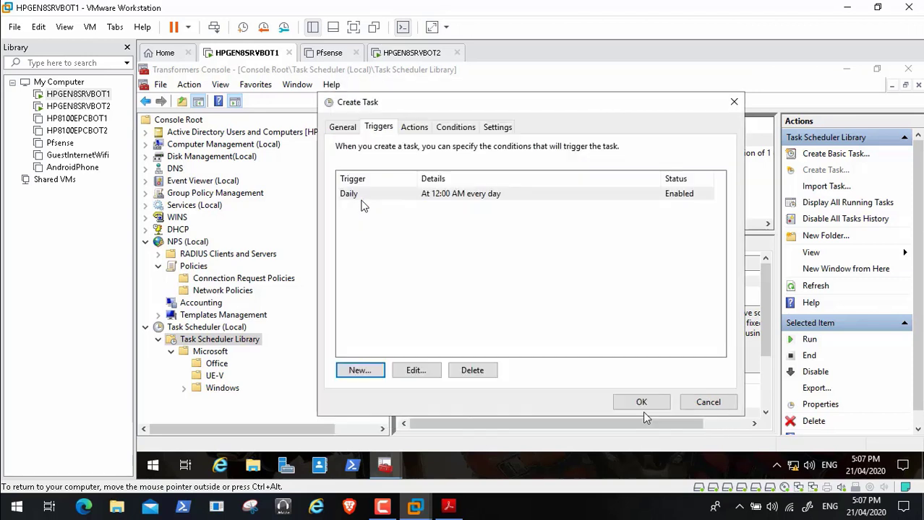
# Start a new action for the task that runs the program D:\BackEventLogs\BackupEventLogs.cmd
pyautogui.click(412, 129)
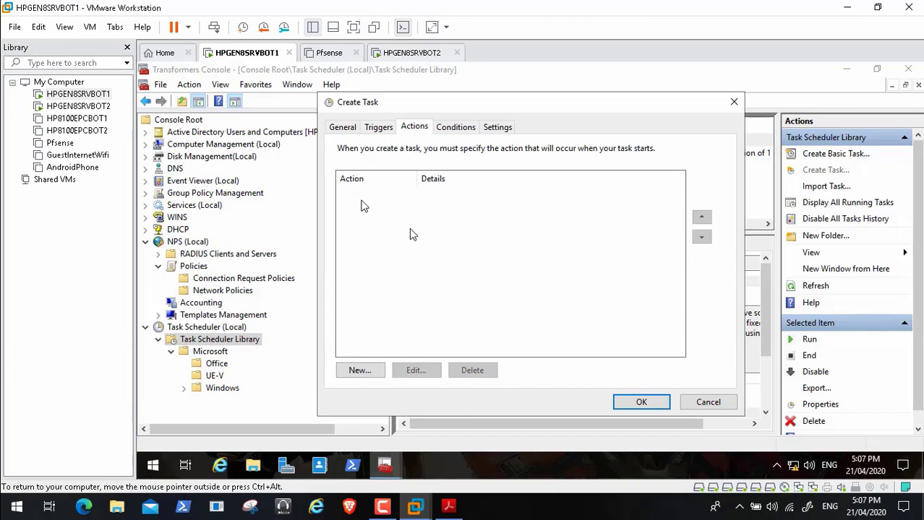
pyautogui.click(374, 372)
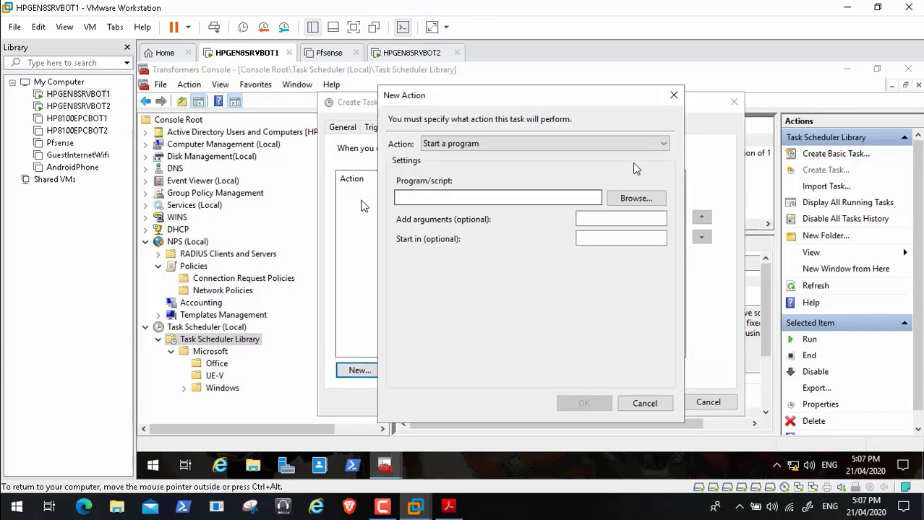
pyautogui.click(637, 198)
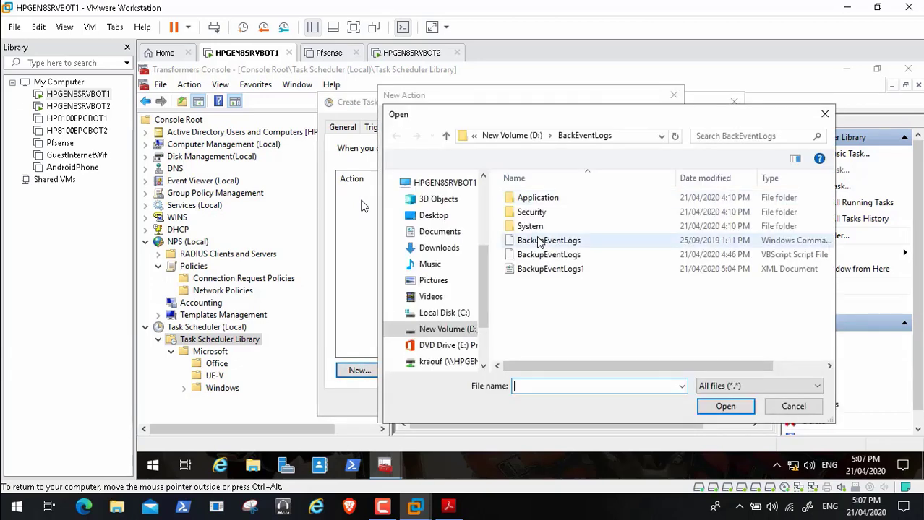
pyautogui.click(549, 241)
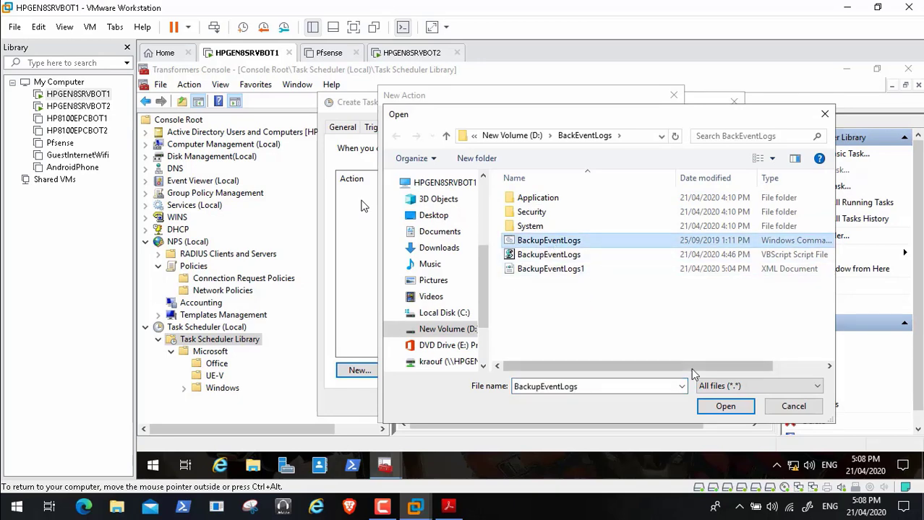
pyautogui.click(726, 407)
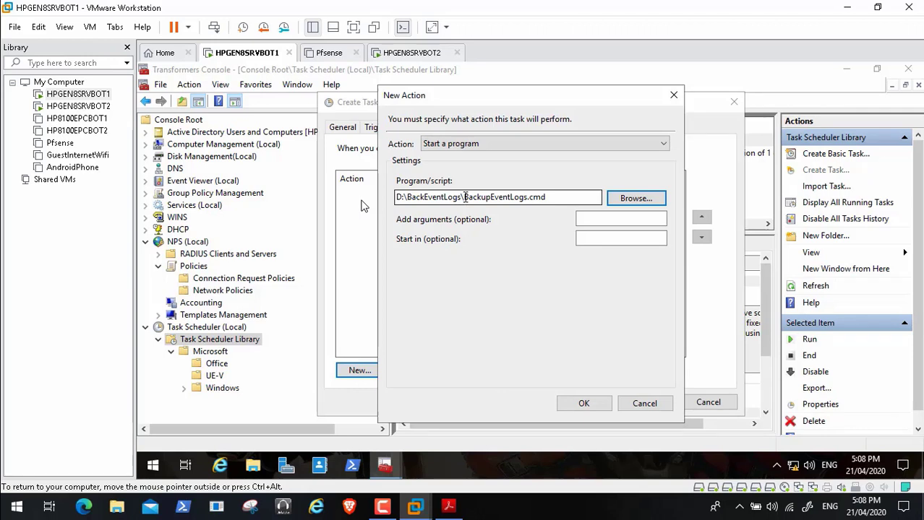
# Set the action's start-in folder to D:\BackEventLogs\, copied from the program path, and save the action
pyautogui.moveTo(464, 198); pyautogui.dragTo(392, 196)
pyautogui.hotkey('ctrl', 'c')
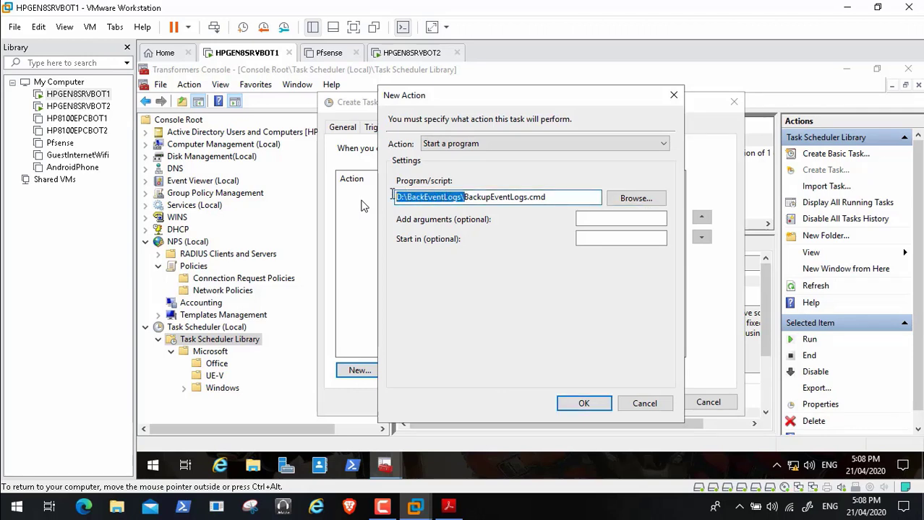
pyautogui.click(626, 240)
pyautogui.hotkey('ctrl', 'v')
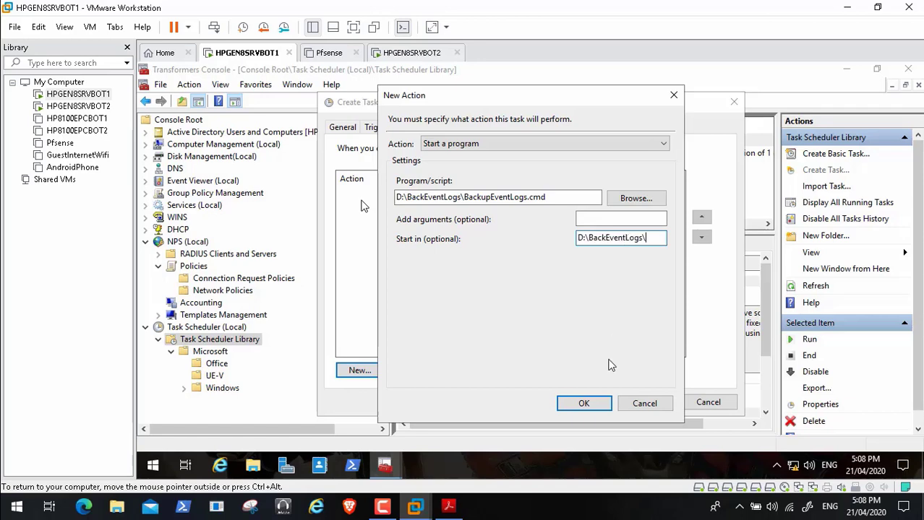
pyautogui.click(587, 402)
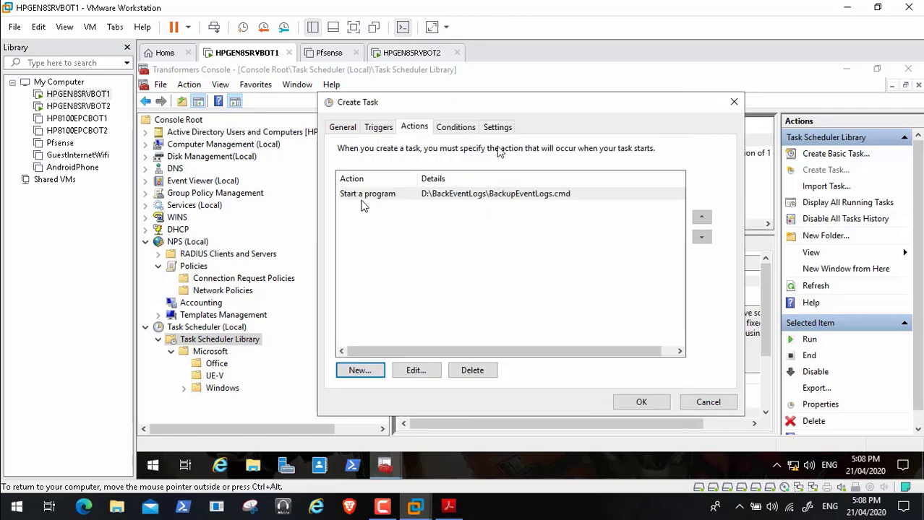
# Review the new task's conditions, settings, action, trigger and general options, and save the BackEventLogs task
pyautogui.click(464, 133)
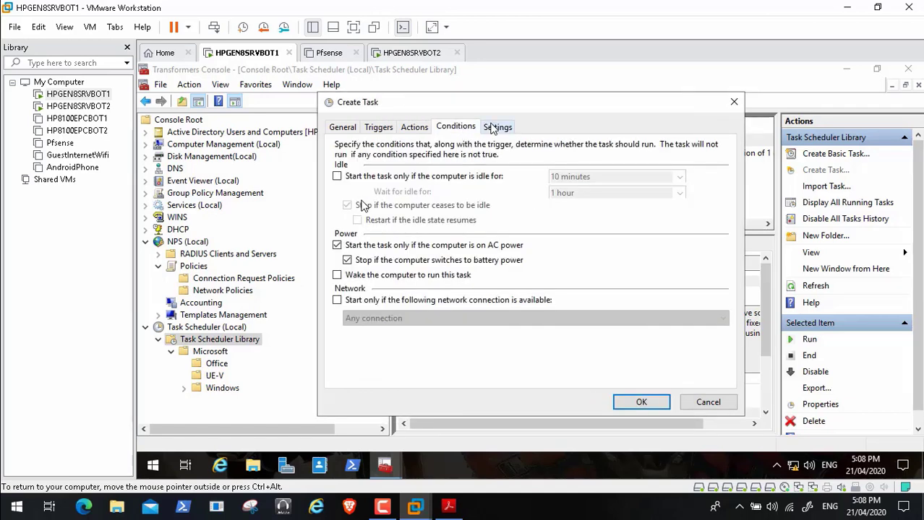
pyautogui.click(496, 128)
pyautogui.click(458, 130)
pyautogui.click(417, 128)
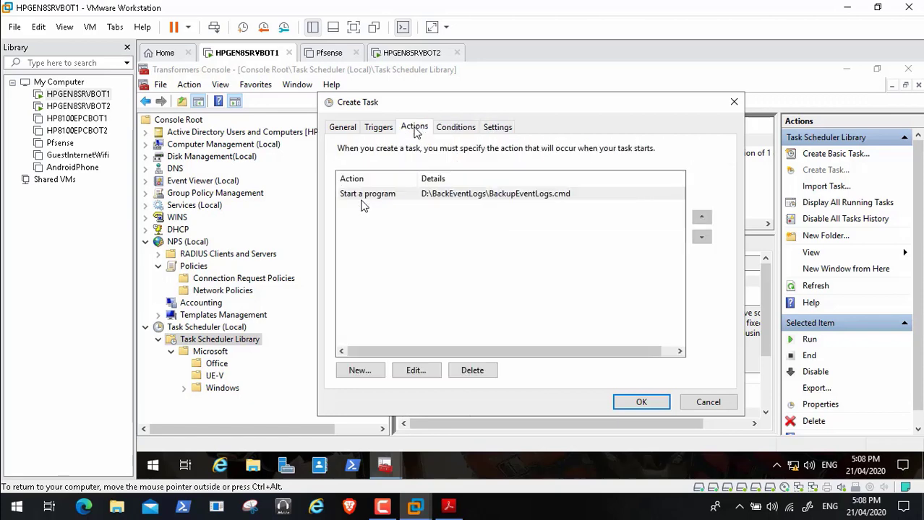
pyautogui.click(378, 128)
pyautogui.click(342, 128)
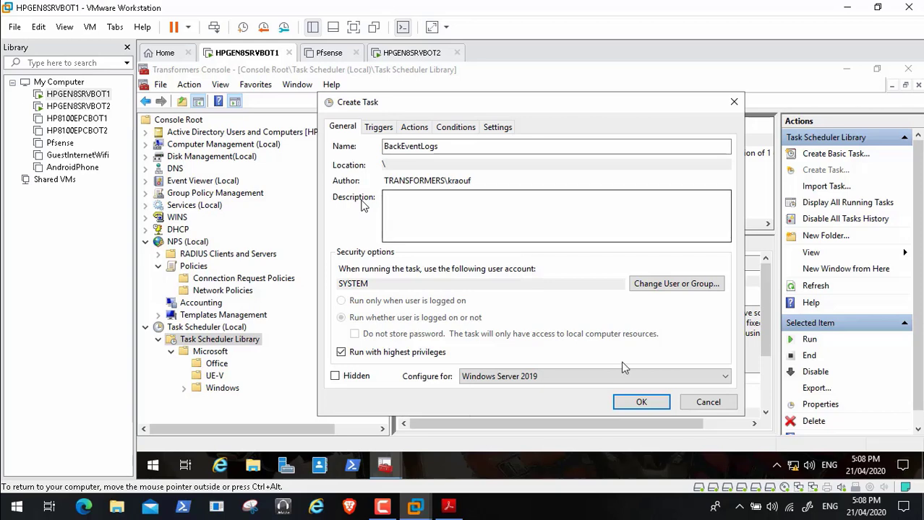
pyautogui.click(645, 403)
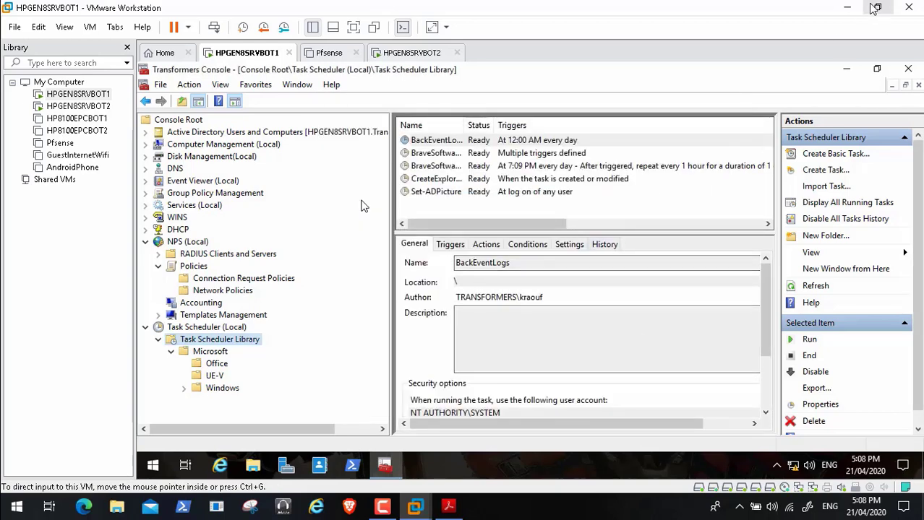
pyautogui.click(849, 72)
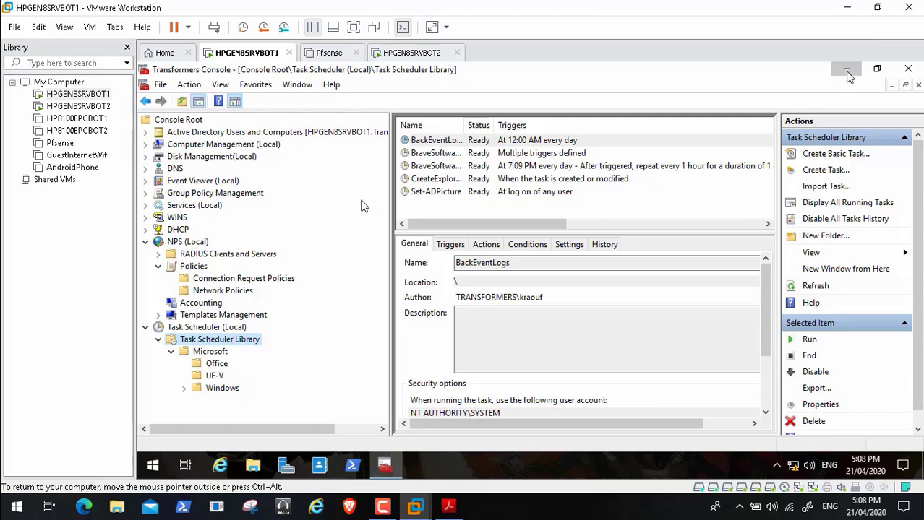
# Switch to the HPGEN8SRVBOT2 machine and run its BackupEventLogs1 scheduled task on demand
pyautogui.click(404, 54)
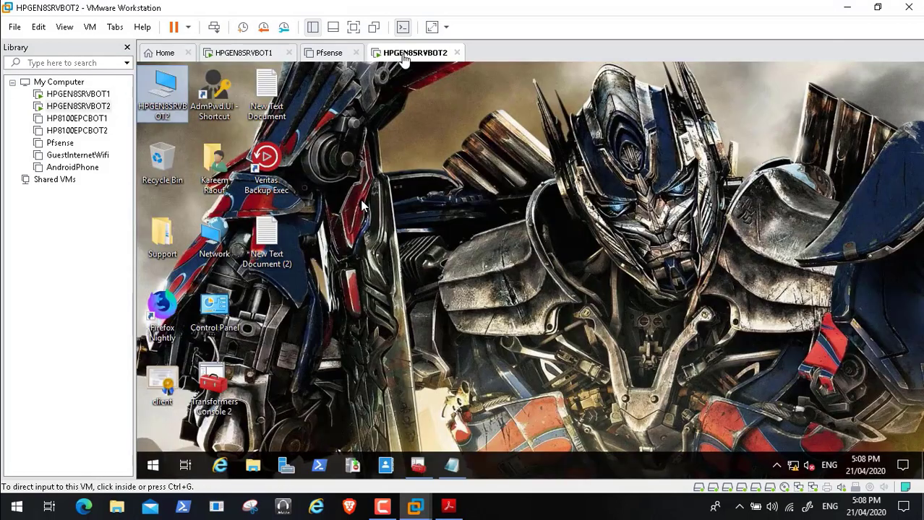
pyautogui.click(418, 467)
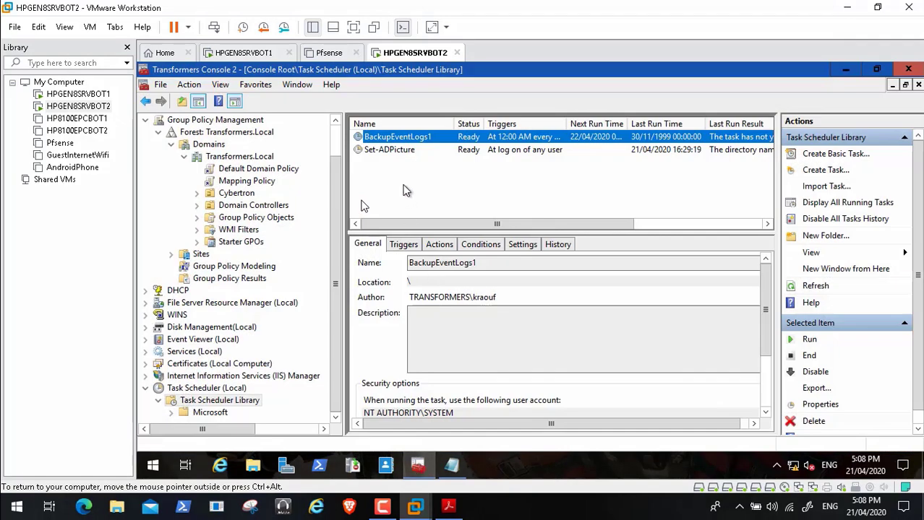
pyautogui.rightClick(428, 138)
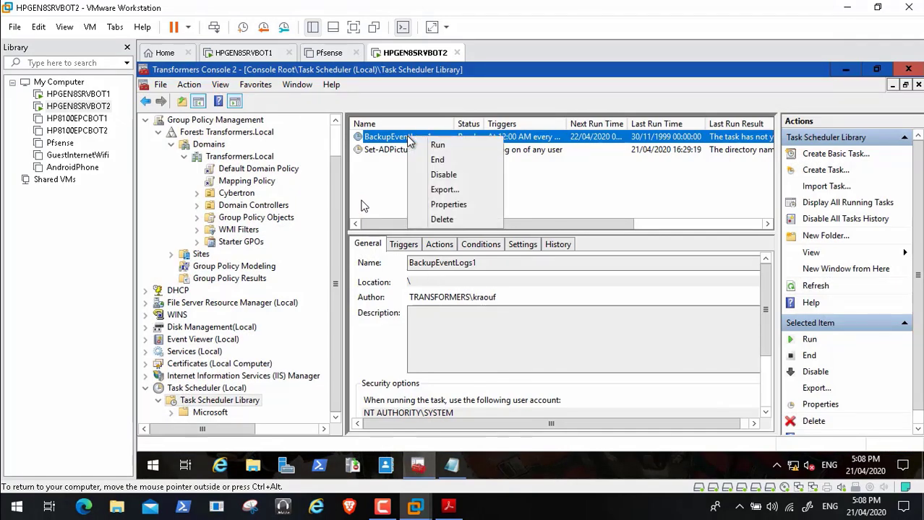
pyautogui.click(437, 146)
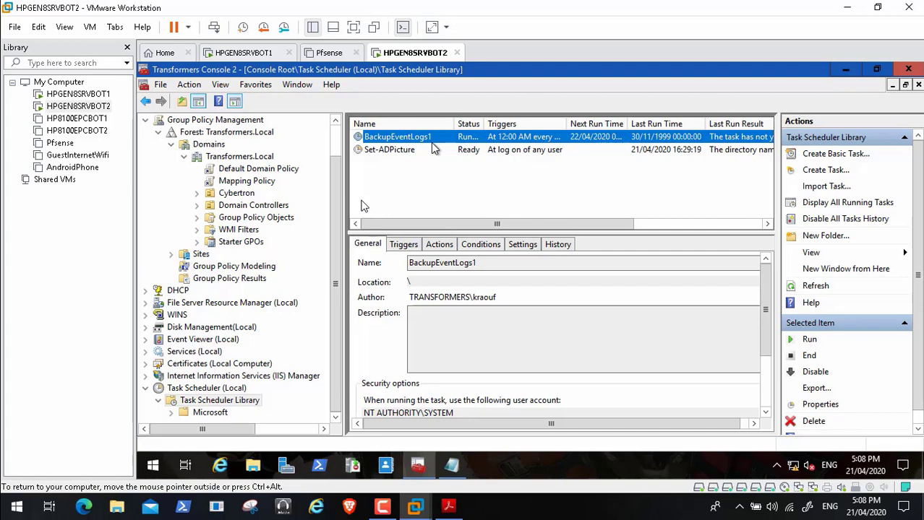
# Refresh the task list on HPGEN8SRVBOT2 and check the last run result of BackupEventLogs1
pyautogui.click(679, 227)
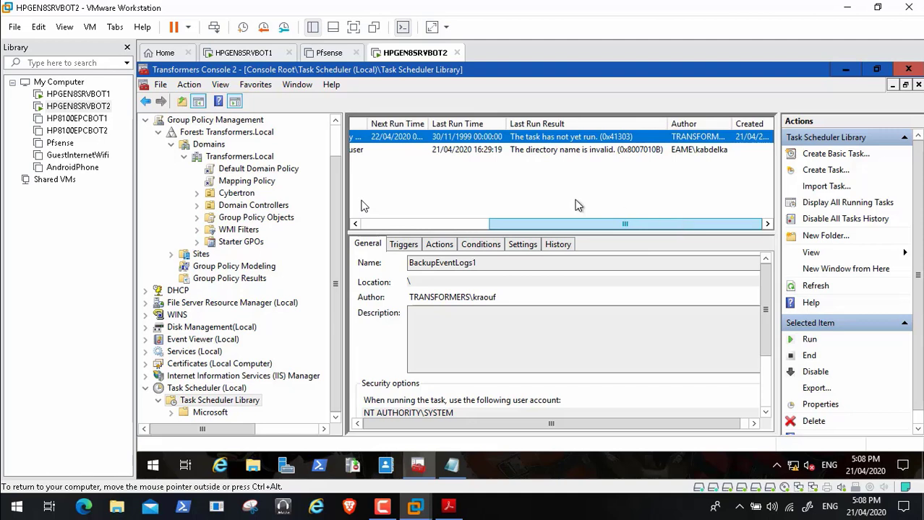
pyautogui.rightClick(438, 191)
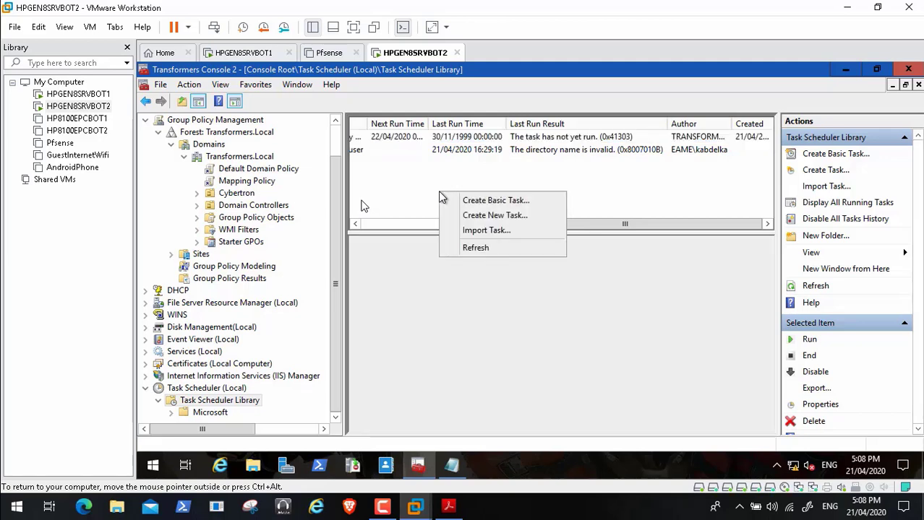
pyautogui.click(474, 248)
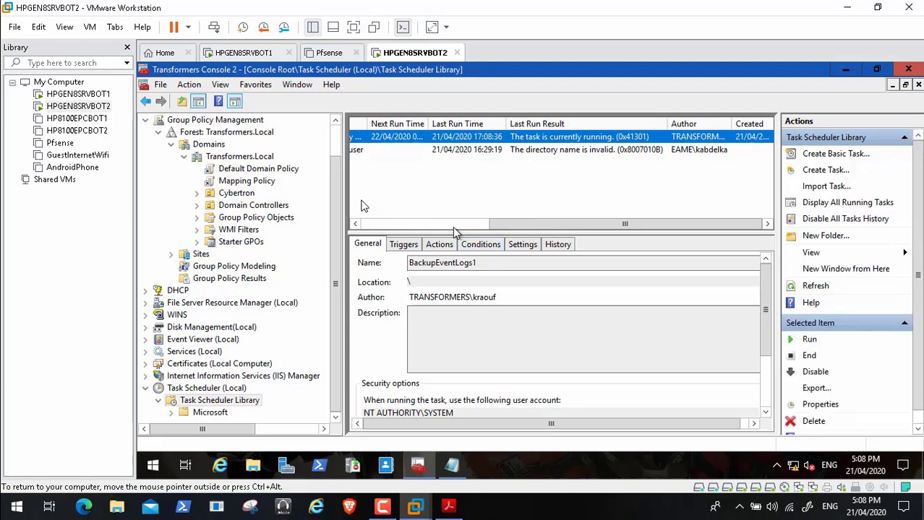
pyautogui.click(407, 227)
# Switch to the HPGEN8SRVBOT1 machine and run its BackEventLogs scheduled task on demand
pyautogui.click(255, 54)
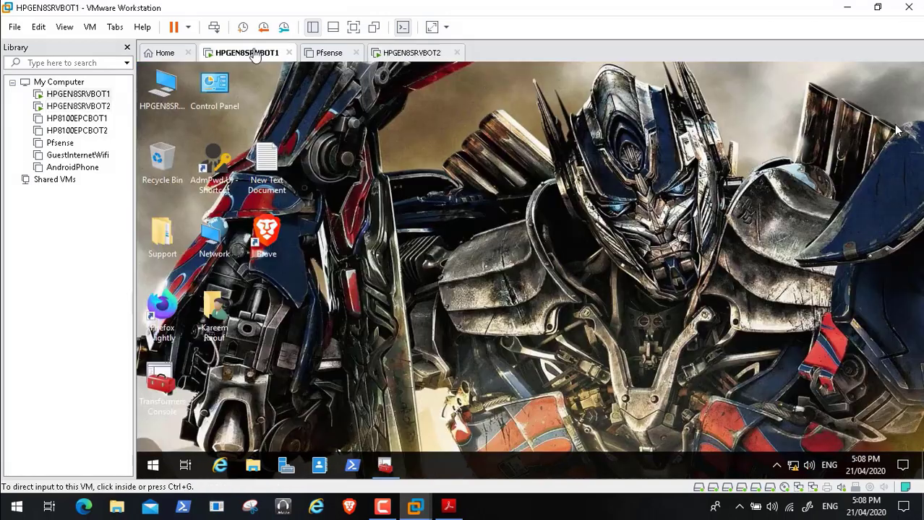
pyautogui.click(385, 465)
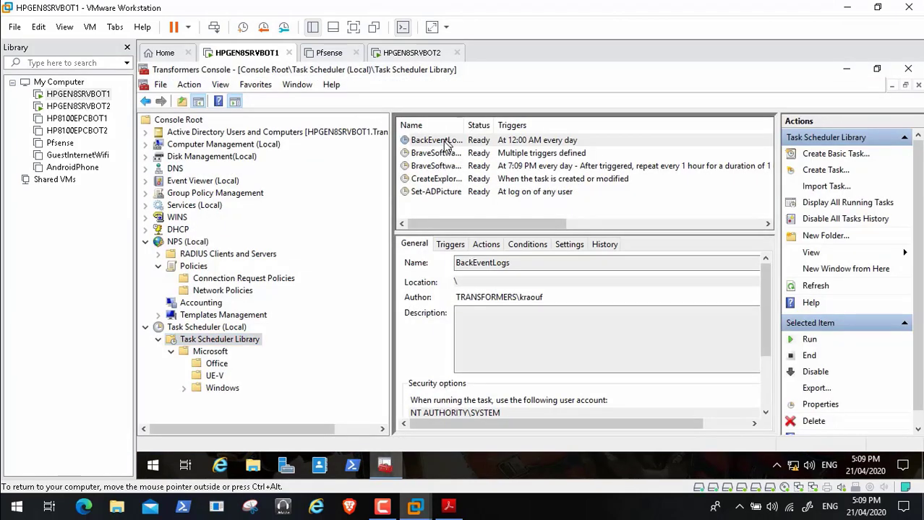
pyautogui.rightClick(447, 142)
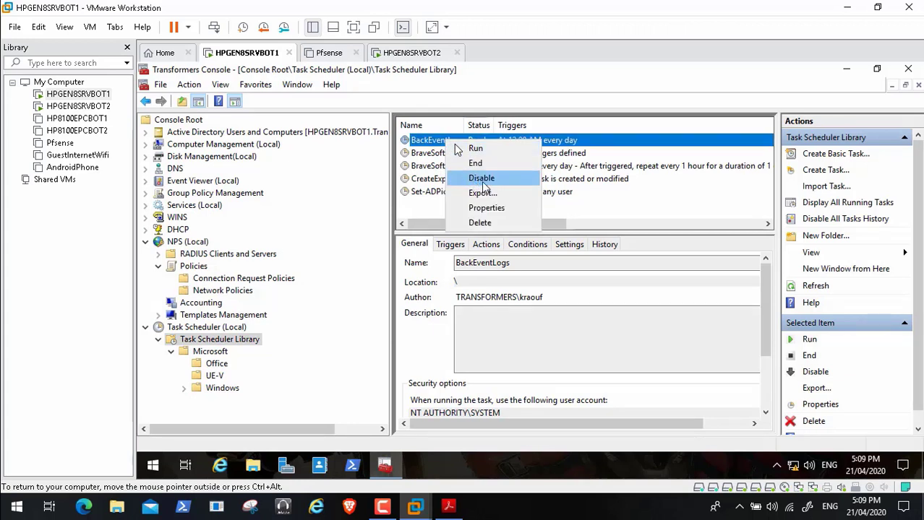
pyautogui.click(483, 150)
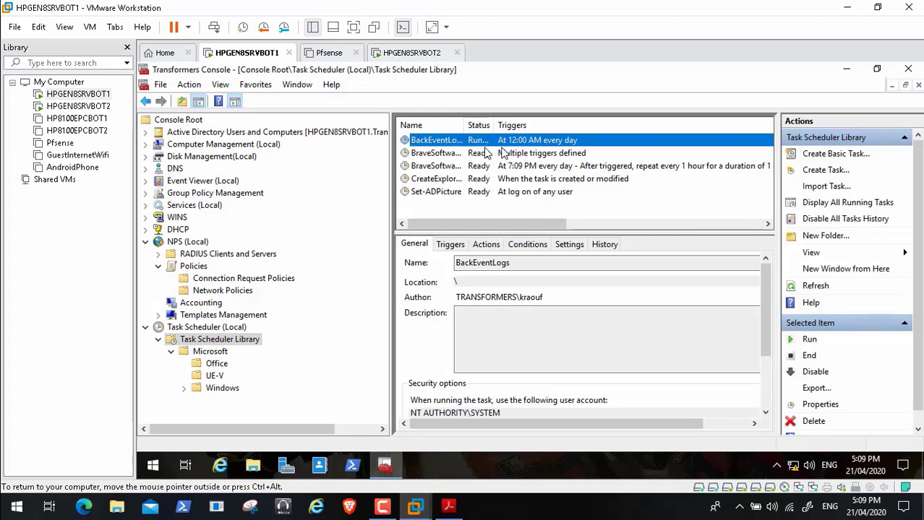
# Refresh the task list on HPGEN8SRVBOT1 and check the last run result of BackEventLogs
pyautogui.rightClick(468, 209)
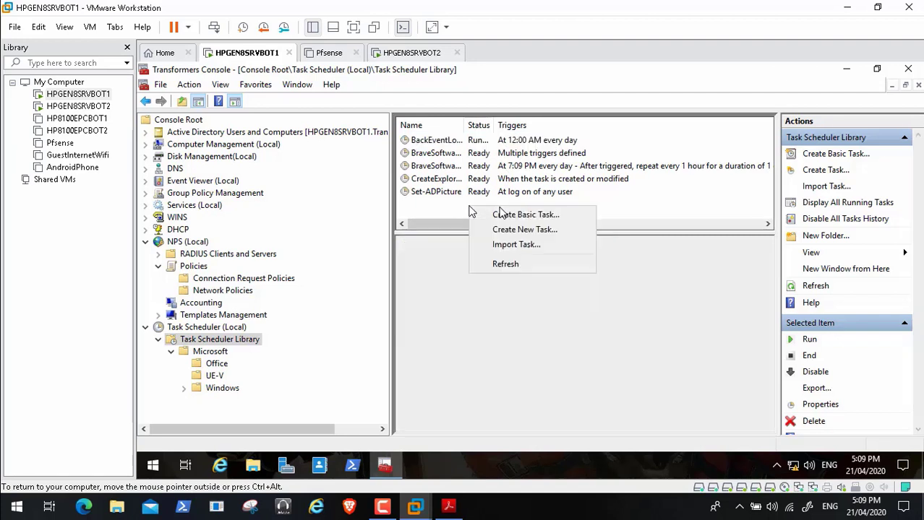
pyautogui.click(508, 266)
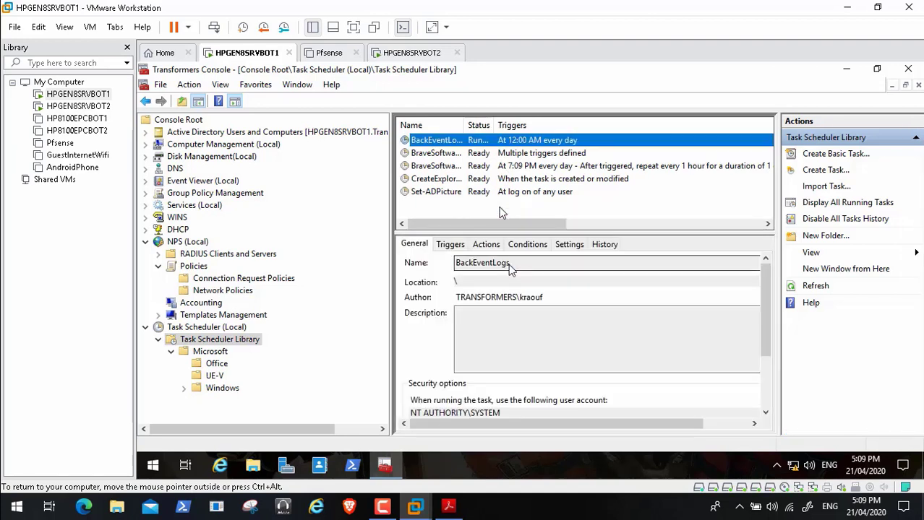
pyautogui.click(632, 225)
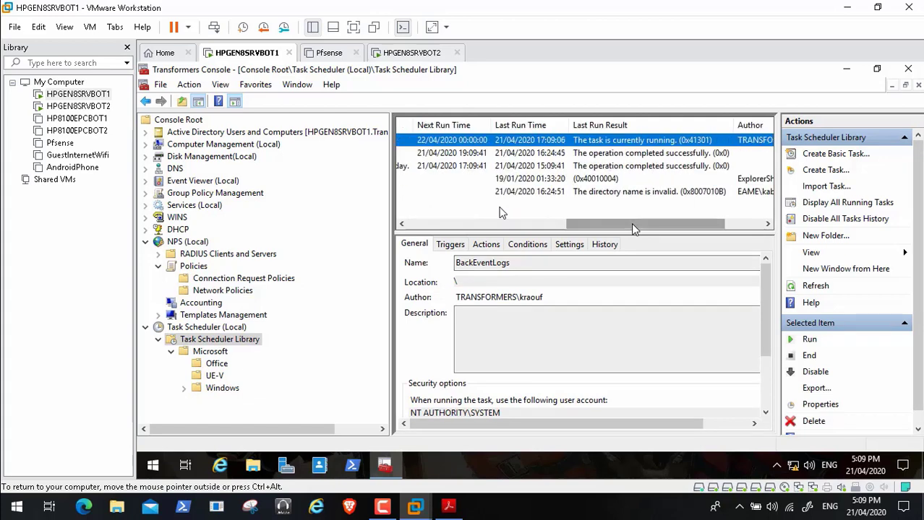
# Return to HPGEN8SRVBOT2, refresh its tasks again and recheck the last run result of BackupEventLogs1
pyautogui.click(412, 53)
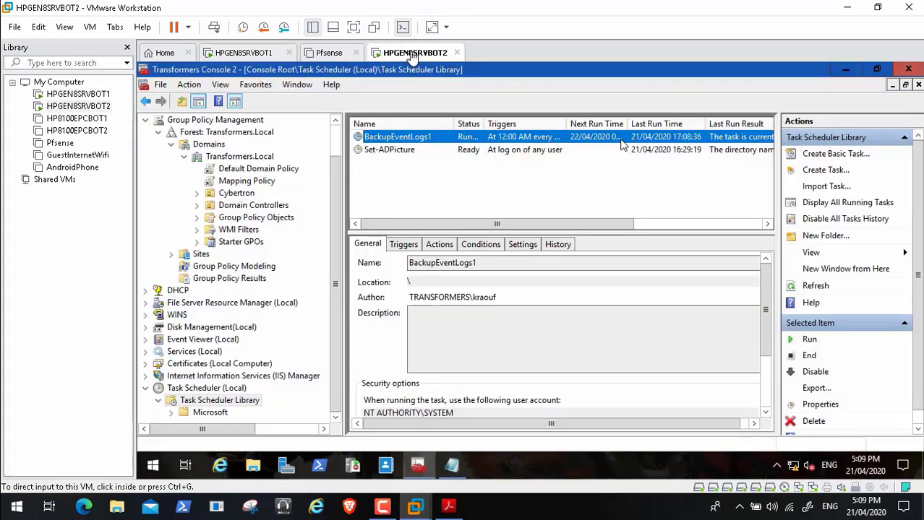
pyautogui.rightClick(477, 186)
pyautogui.click(513, 237)
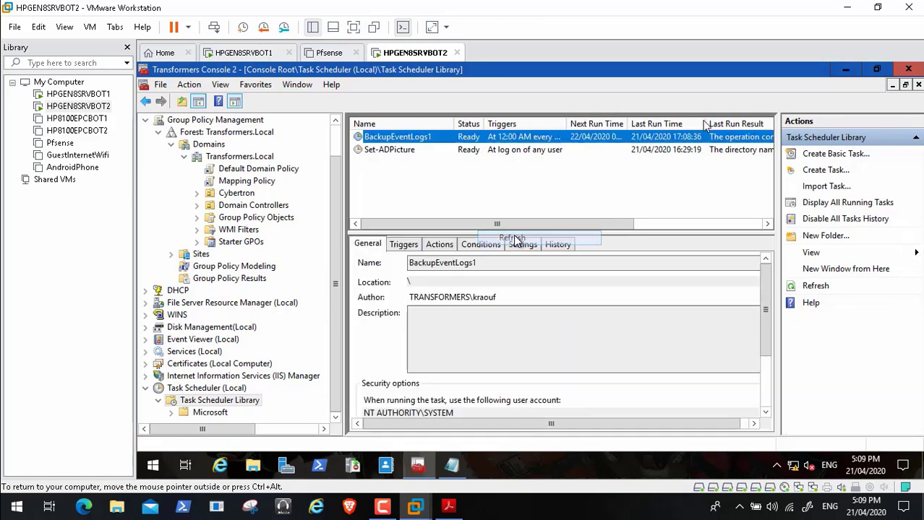
pyautogui.click(677, 226)
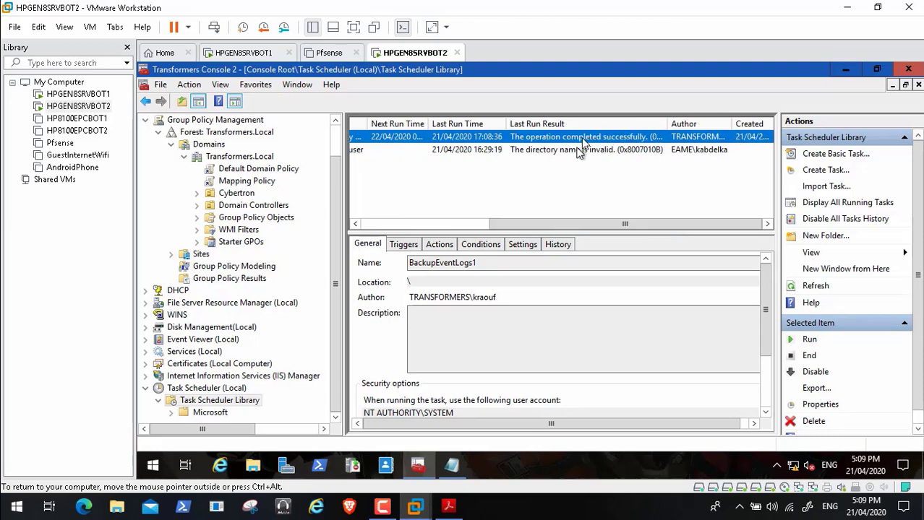
pyautogui.click(846, 69)
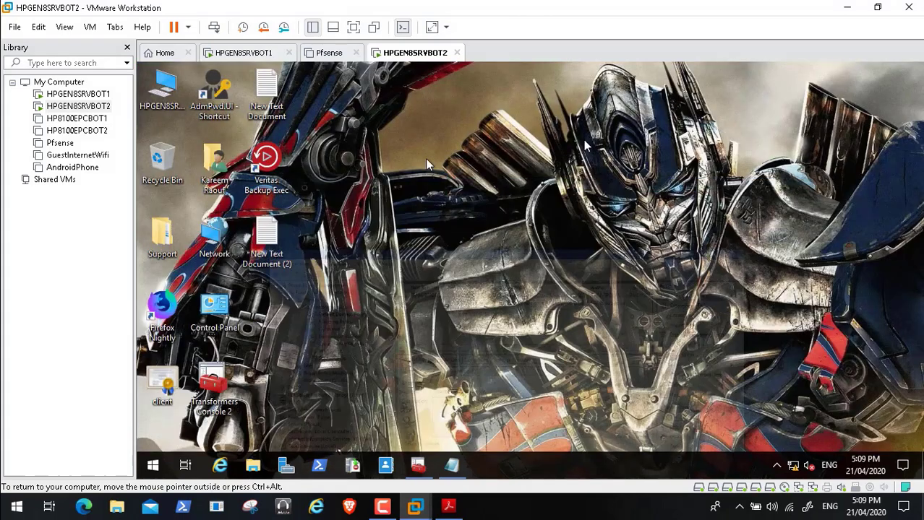
# Open D:\BackEventLogs on HPGEN8SRVBOT2 and read the BackupEventLogs text log to check which event logs were backed up
pyautogui.doubleClick(168, 99)
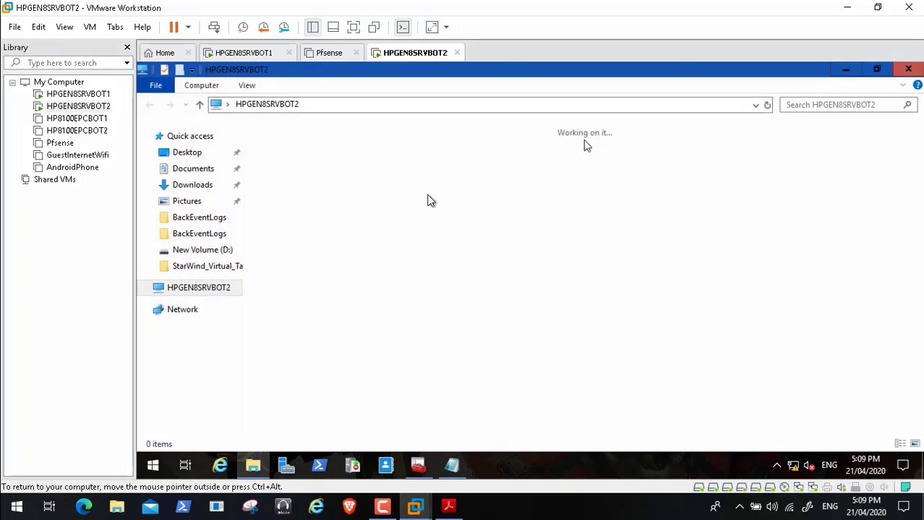
pyautogui.click(526, 297)
pyautogui.doubleClick(525, 296)
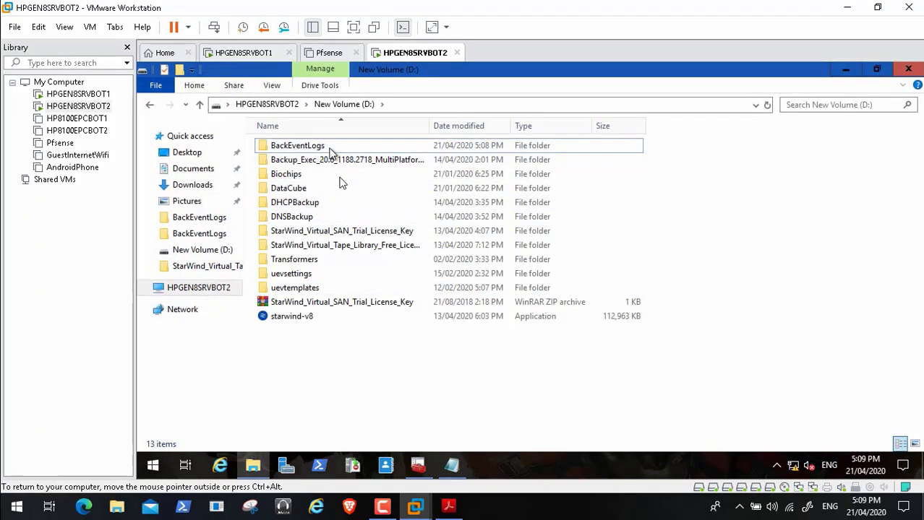
pyautogui.moveTo(31, 496)
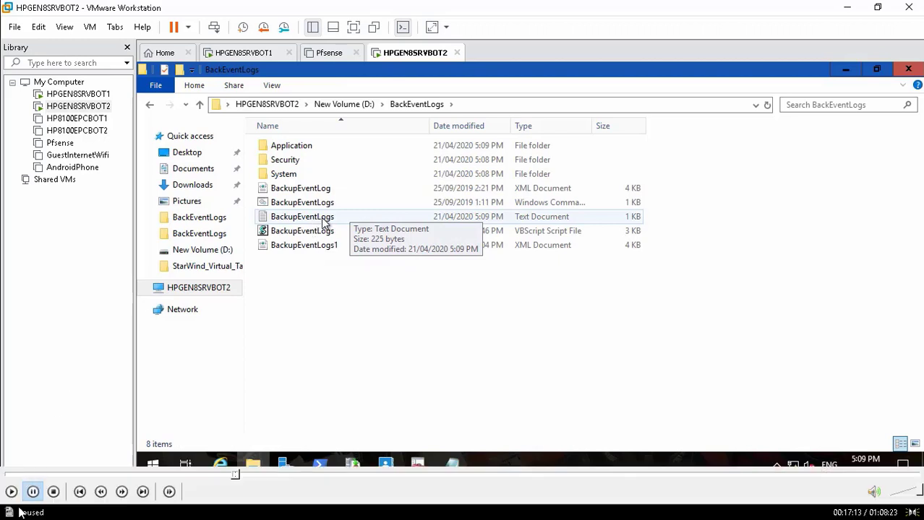
pyautogui.click(12, 492)
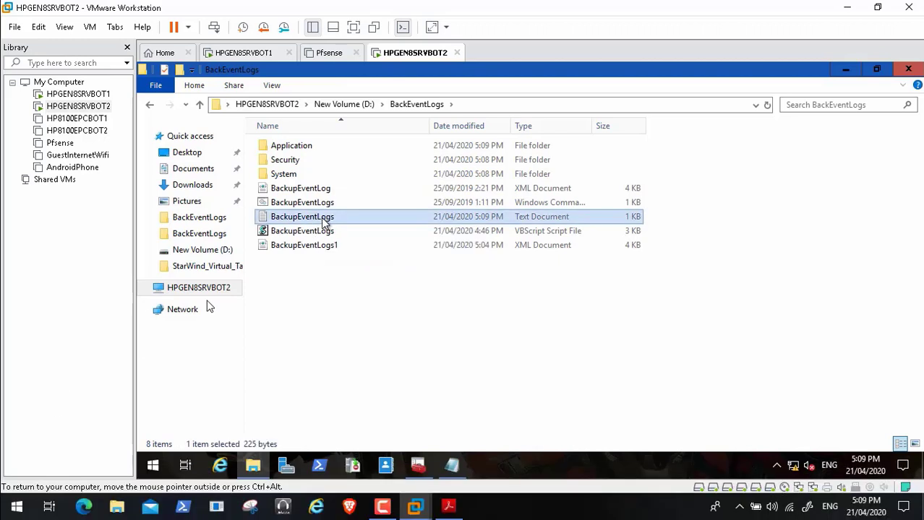
pyautogui.moveTo(34, 493)
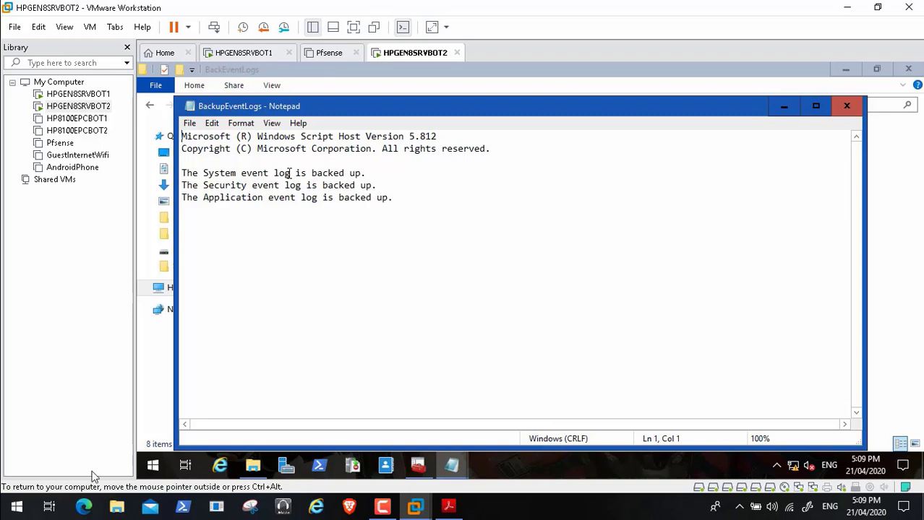
pyautogui.moveTo(91, 474)
pyautogui.click(11, 492)
pyautogui.click(846, 106)
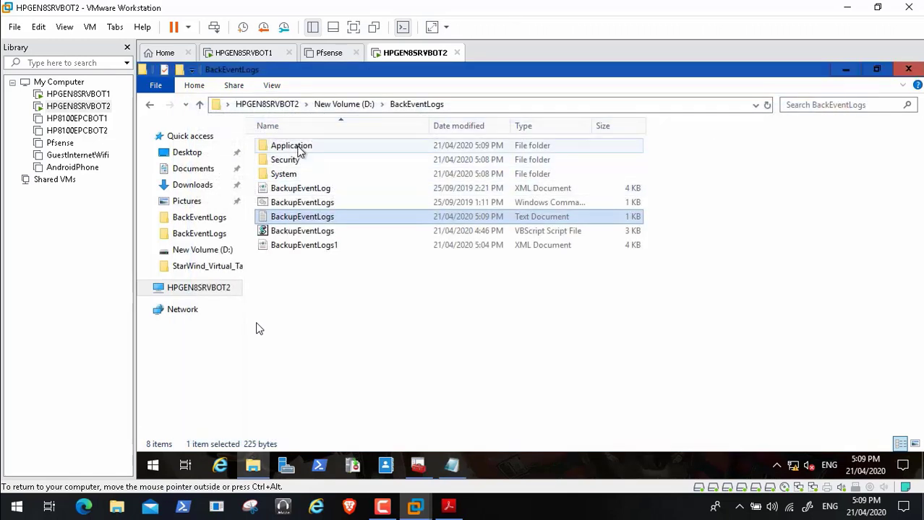
# Inspect the backup files in the Application and Security subfolders of BackEventLogs
pyautogui.doubleClick(296, 149)
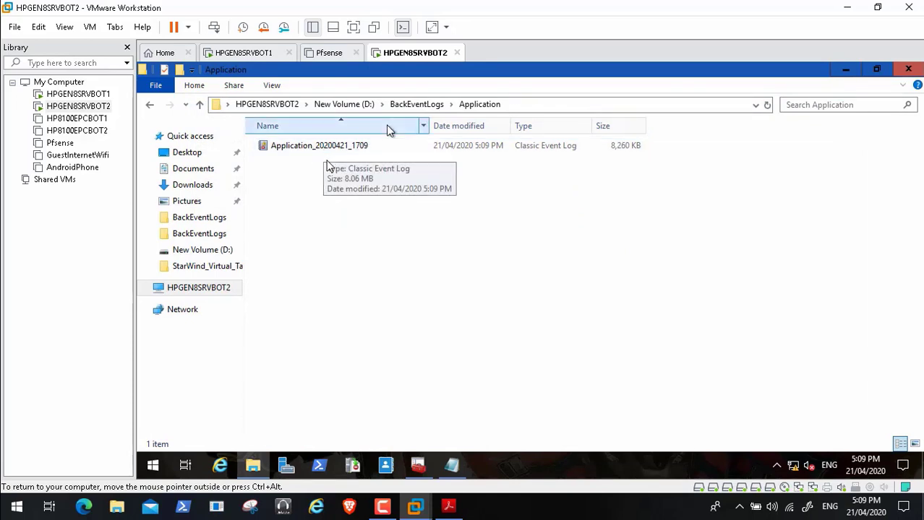
pyautogui.click(415, 107)
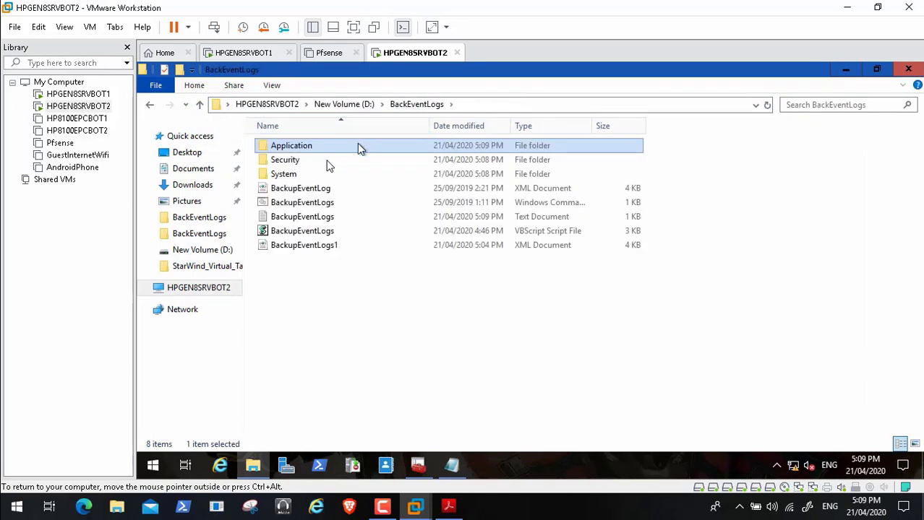
pyautogui.doubleClick(327, 148)
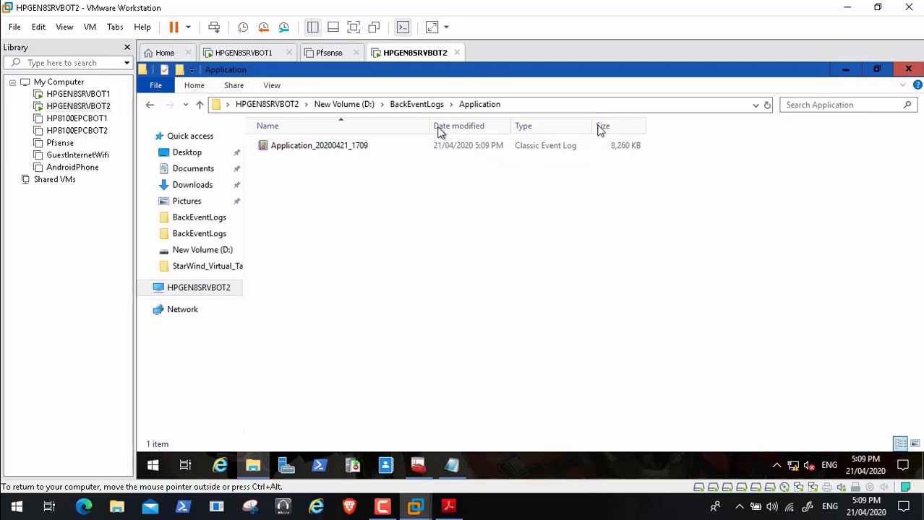
pyautogui.click(402, 105)
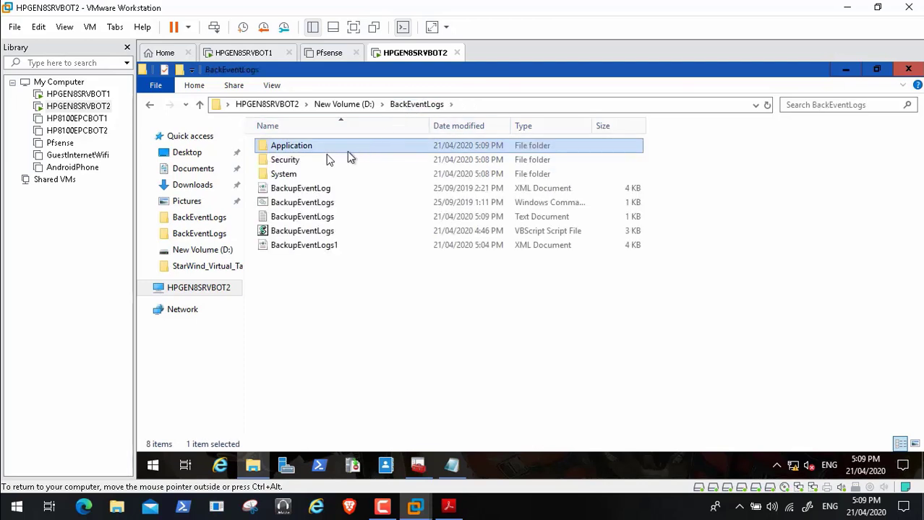
pyautogui.doubleClick(329, 160)
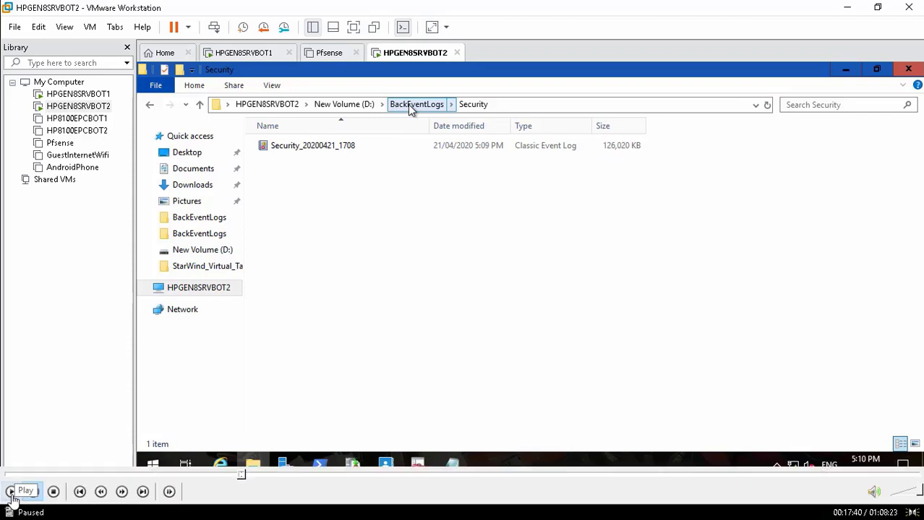
pyautogui.click(416, 104)
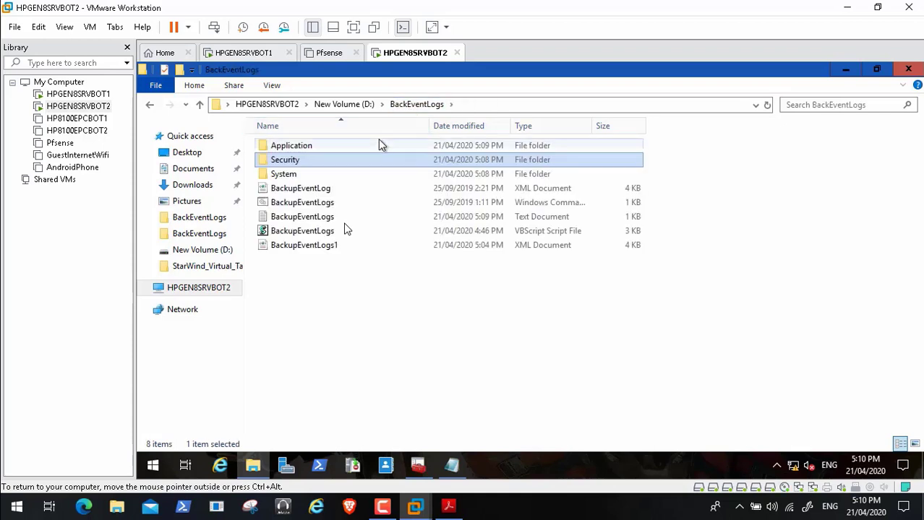
# Check the backed-up event log files inside the System and Application subfolders of D:\BackEventLogs
pyautogui.doubleClick(309, 178)
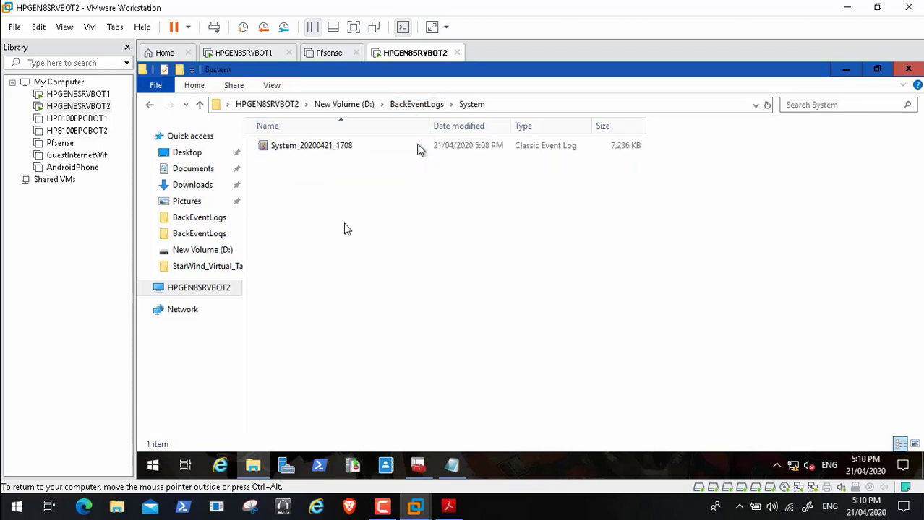
pyautogui.click(399, 107)
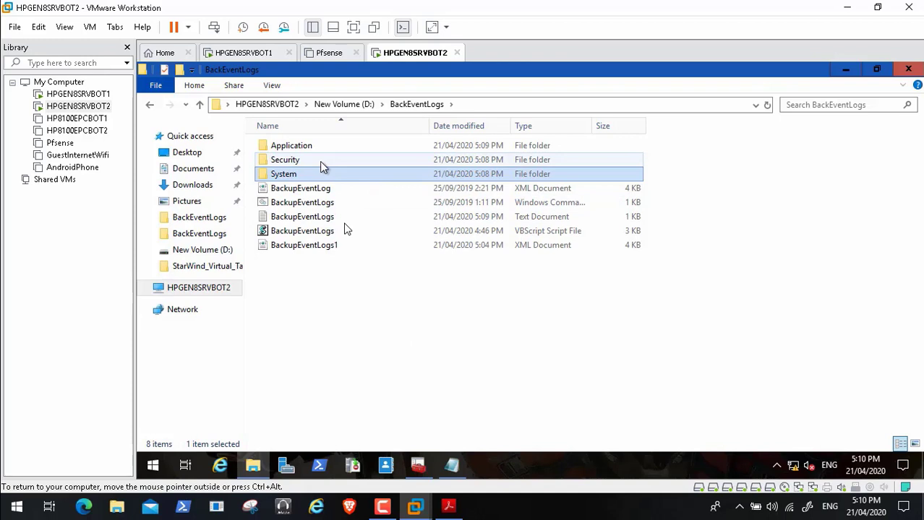
pyautogui.moveTo(321, 166)
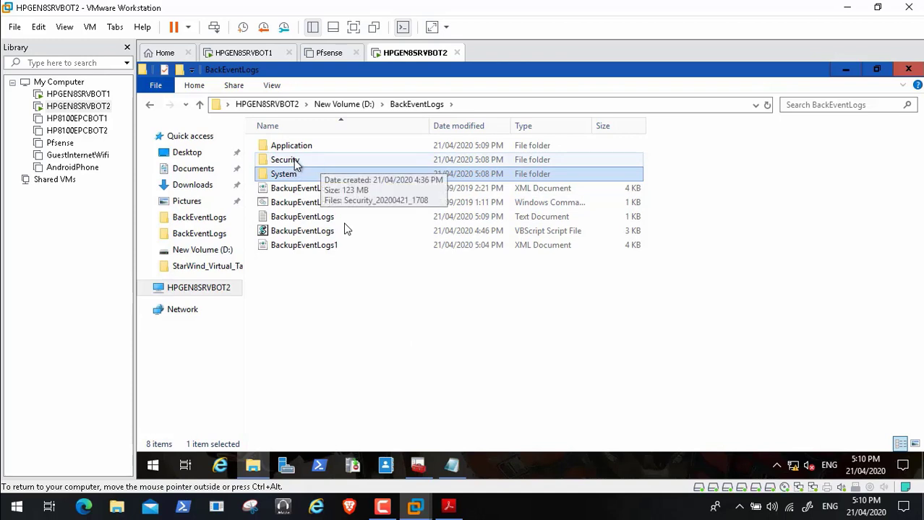
pyautogui.click(296, 164)
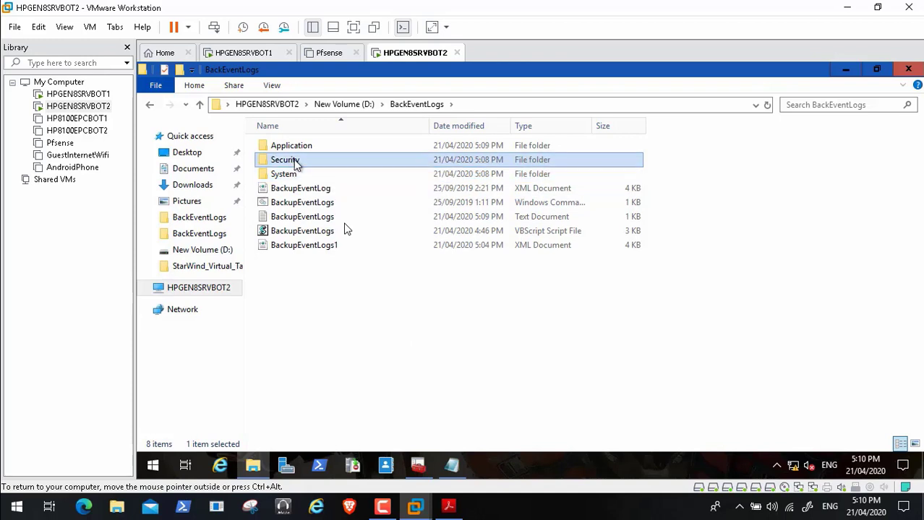
pyautogui.doubleClick(317, 147)
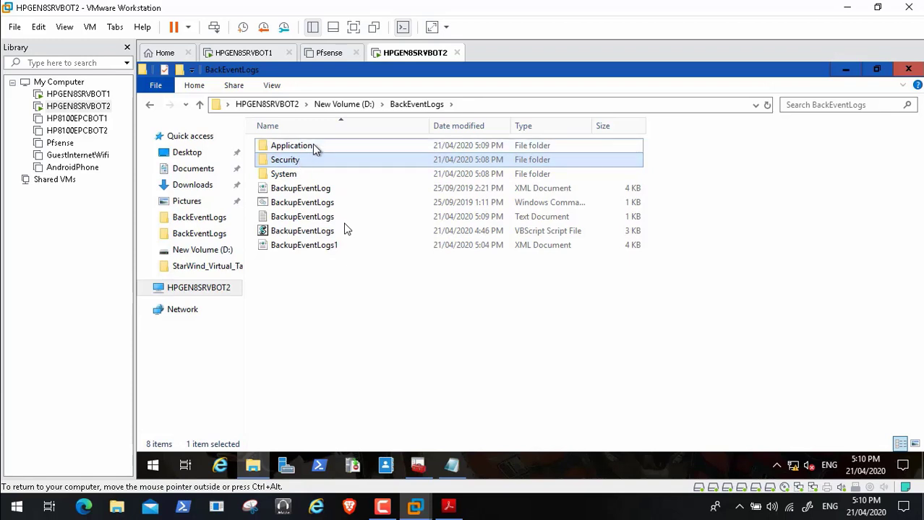
pyautogui.click(326, 151)
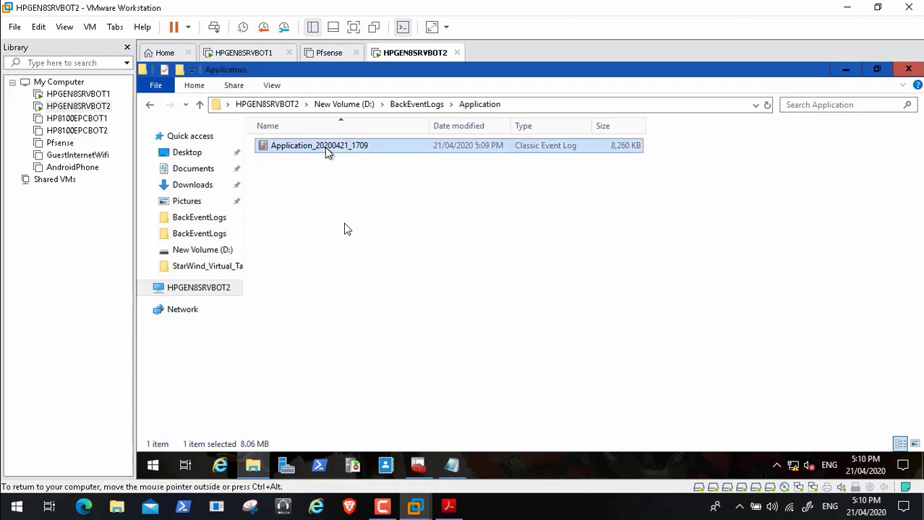
# In Transformers Console 2, view the properties of the Application log under Event Viewer's Windows Logs, and close them without changes
pyautogui.click(419, 469)
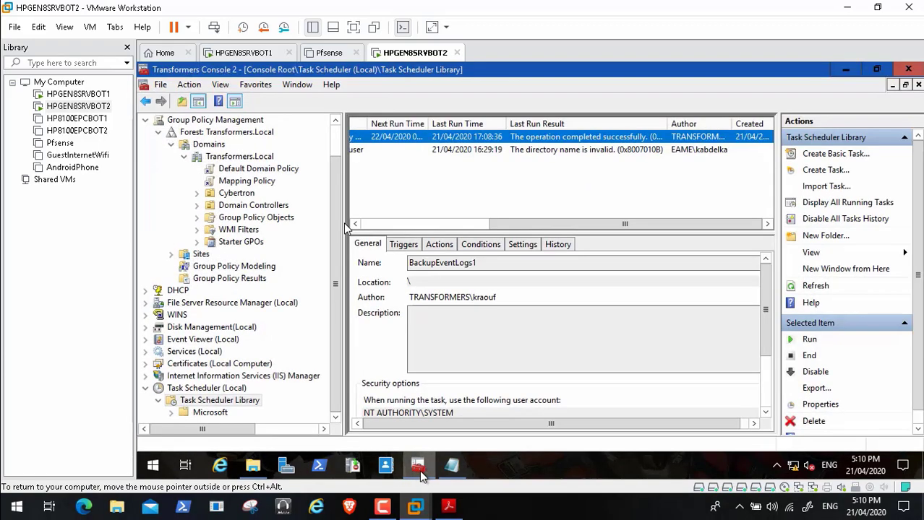
pyautogui.click(146, 339)
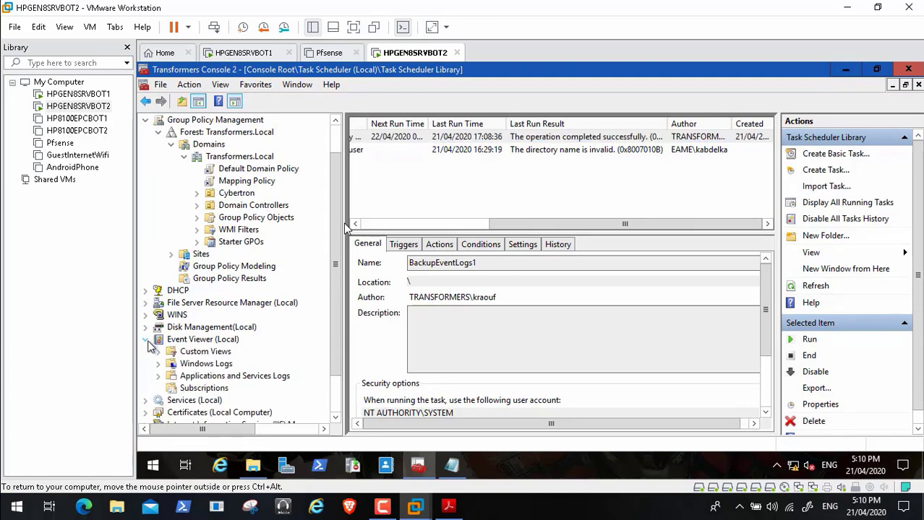
pyautogui.click(159, 363)
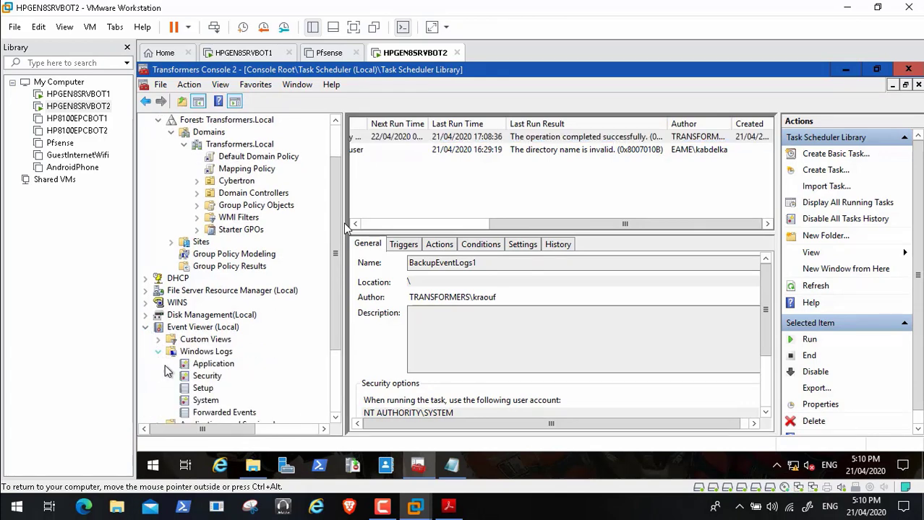
pyautogui.rightClick(214, 365)
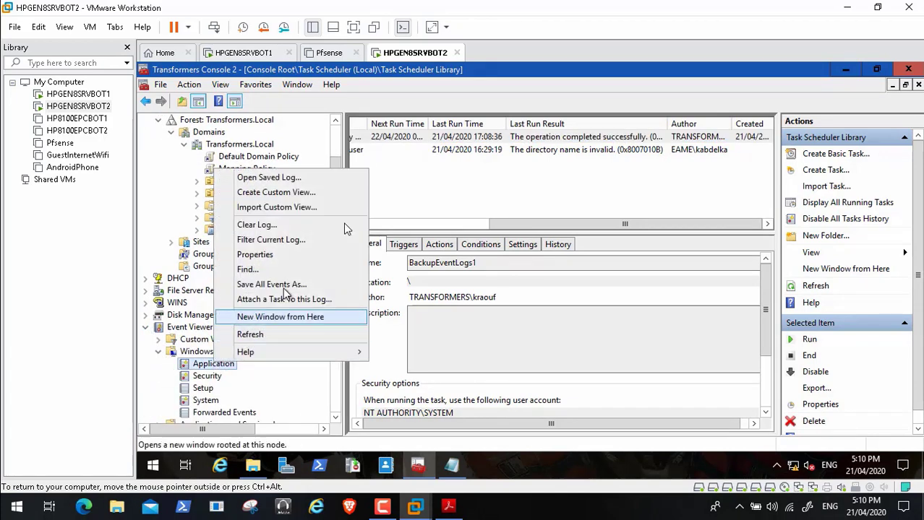
pyautogui.click(307, 258)
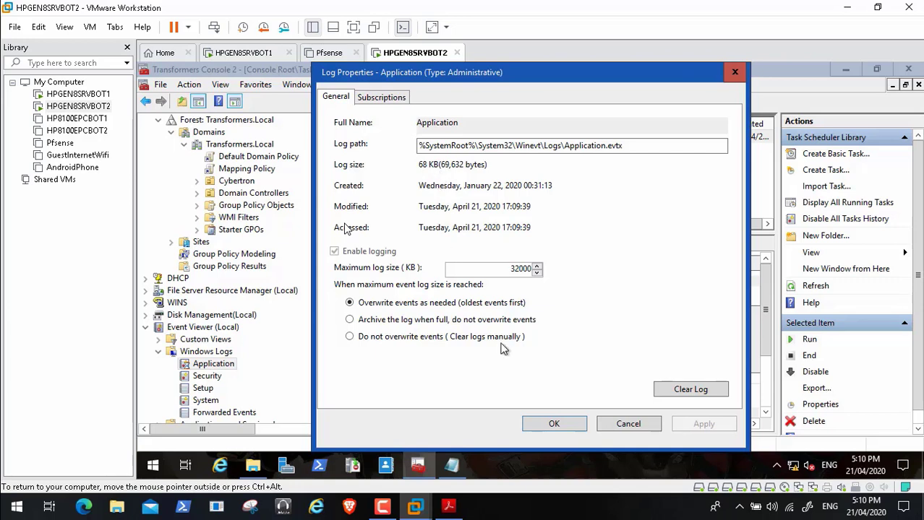
pyautogui.click(628, 423)
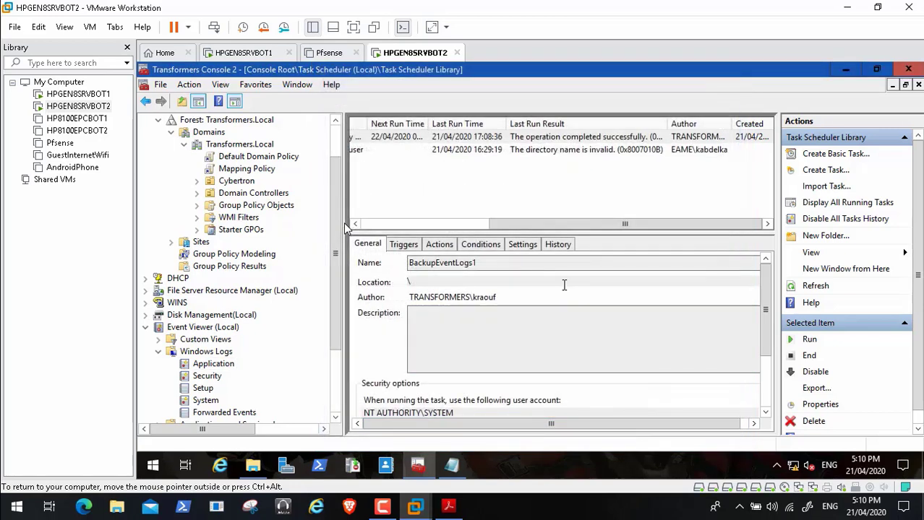
# Bring the task names into view, close the open BackupEventLogs script, and minimize the console
pyautogui.click(435, 229)
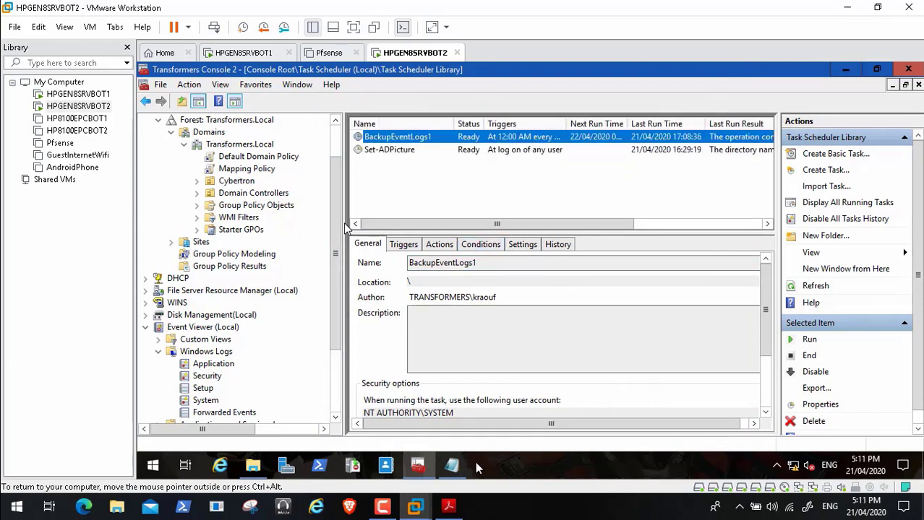
pyautogui.click(456, 472)
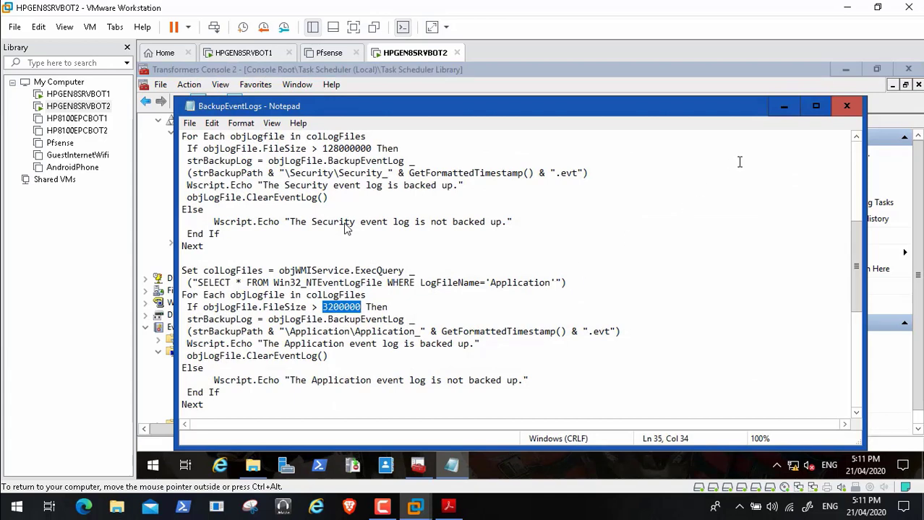
pyautogui.click(845, 110)
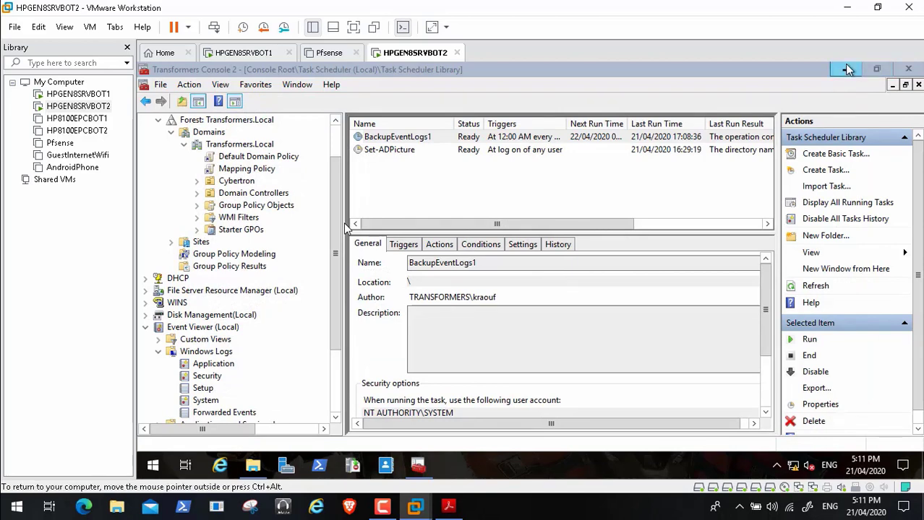
pyautogui.click(847, 68)
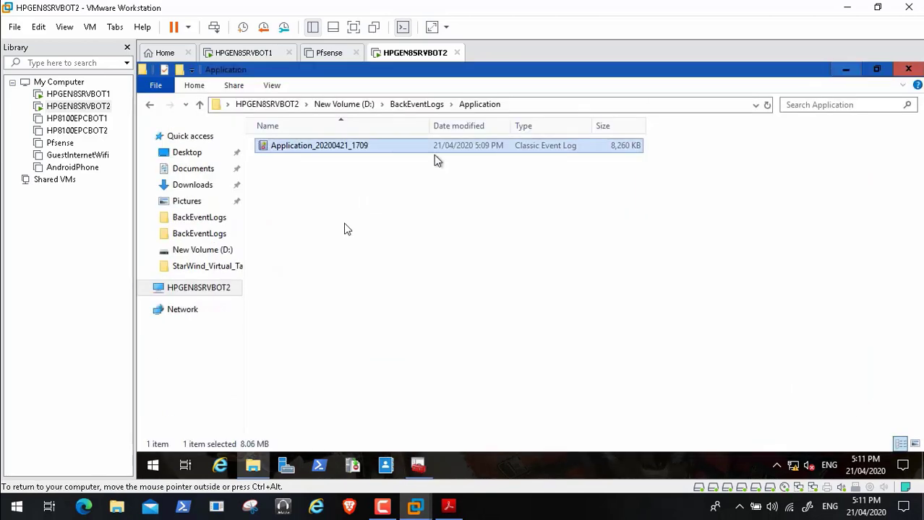
# Open the BackupEventLogs VBScript file from the BackEventLogs folder for editing
pyautogui.click(409, 107)
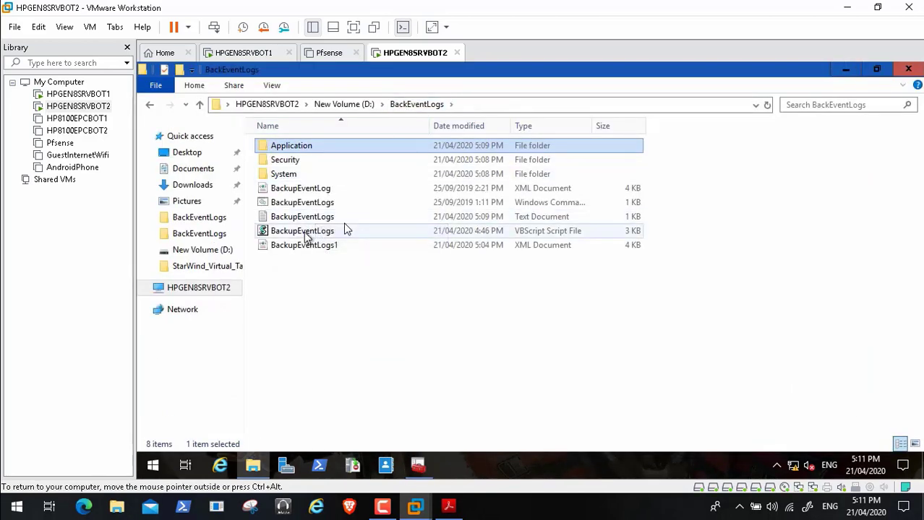
pyautogui.click(344, 230)
pyautogui.rightClick(344, 230)
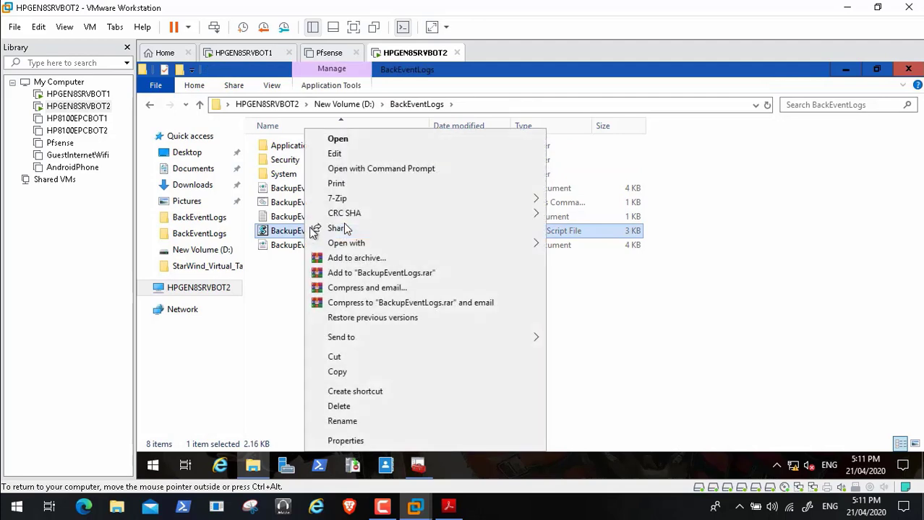
pyautogui.click(365, 153)
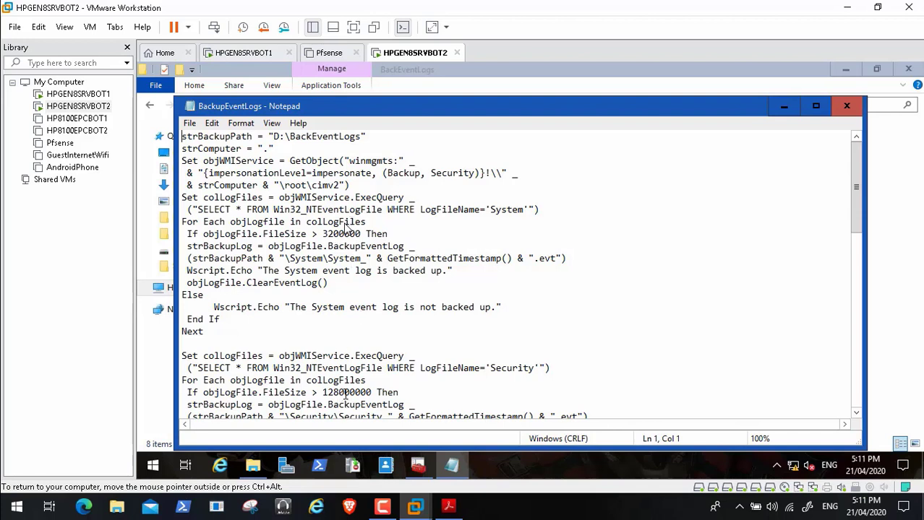
# Review the backup script through to its helper functions, highlight the Application log's file size threshold, and close the script
pyautogui.click(856, 413)
pyautogui.click(855, 413)
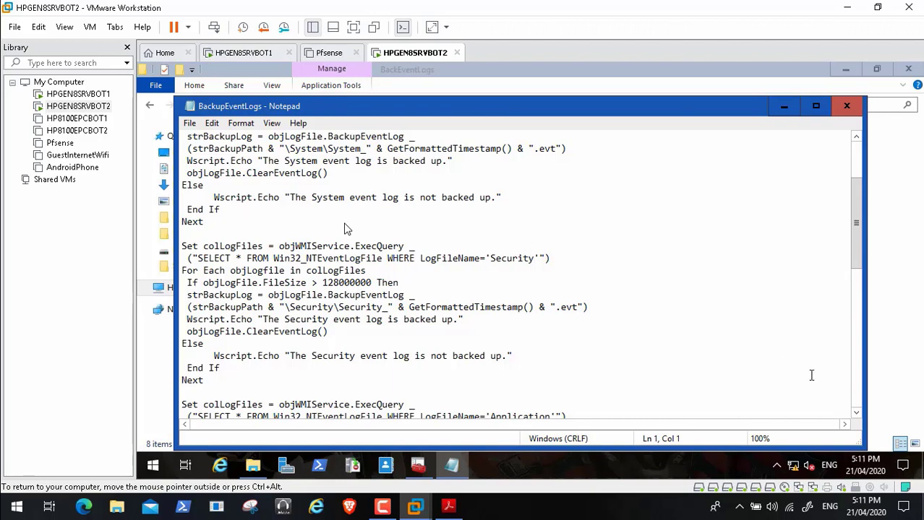
pyautogui.click(858, 400)
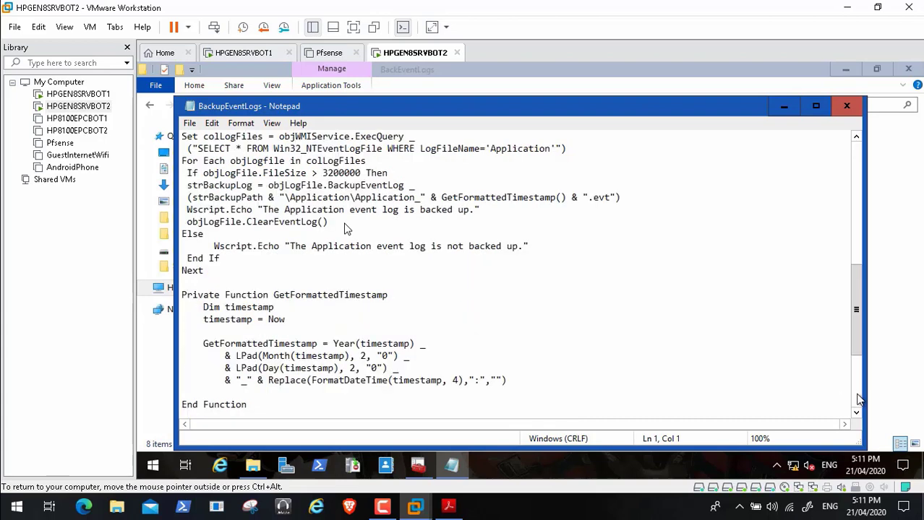
pyautogui.click(859, 399)
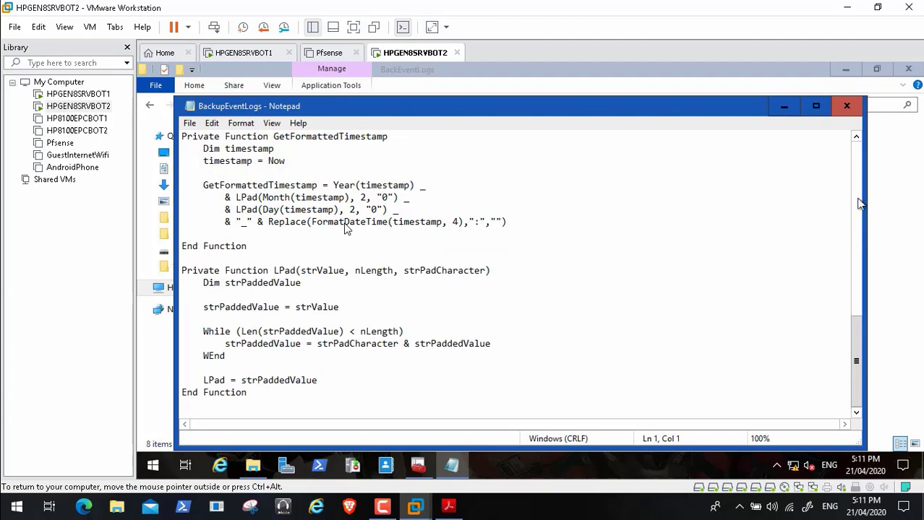
pyautogui.click(858, 149)
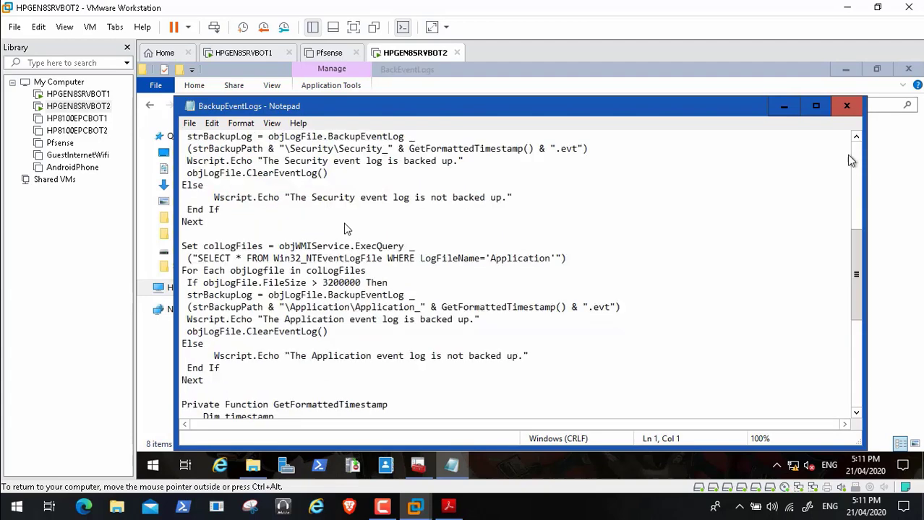
pyautogui.doubleClick(337, 283)
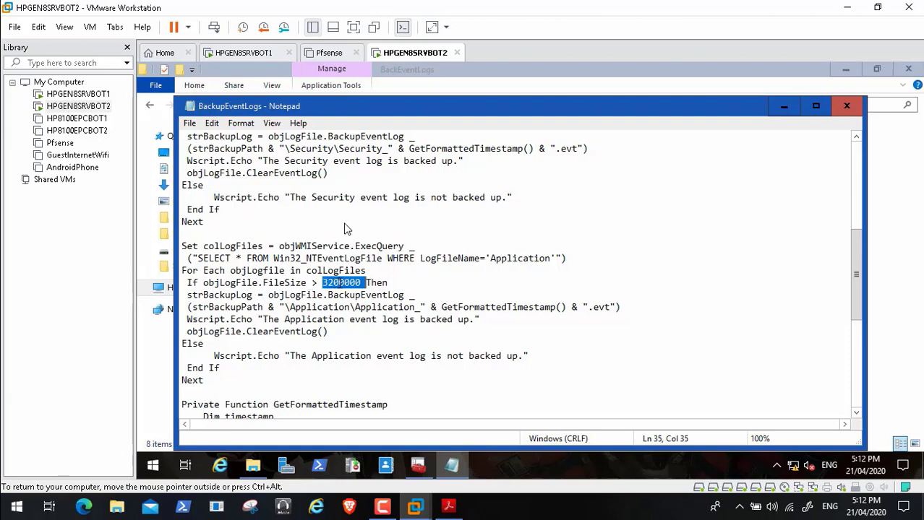
pyautogui.click(846, 107)
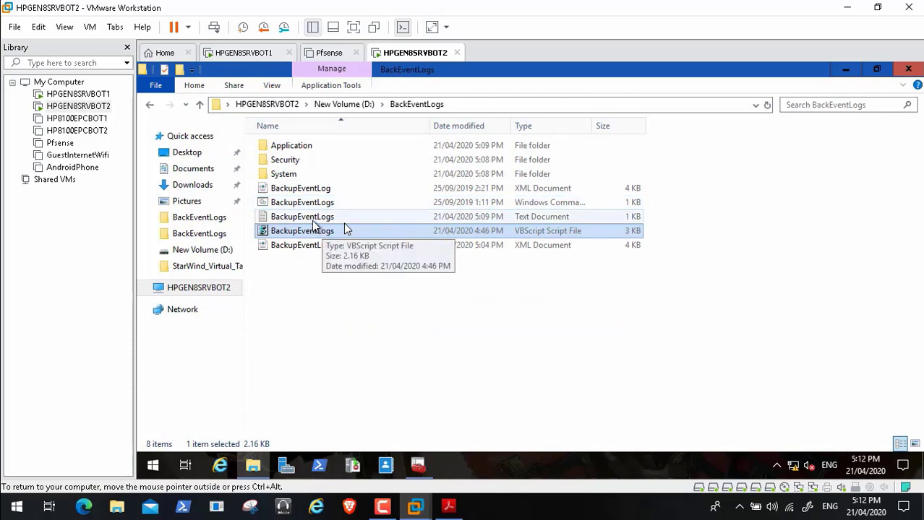
# Read the BackupEventLogs text document to check the script's output, and close it
pyautogui.doubleClick(312, 219)
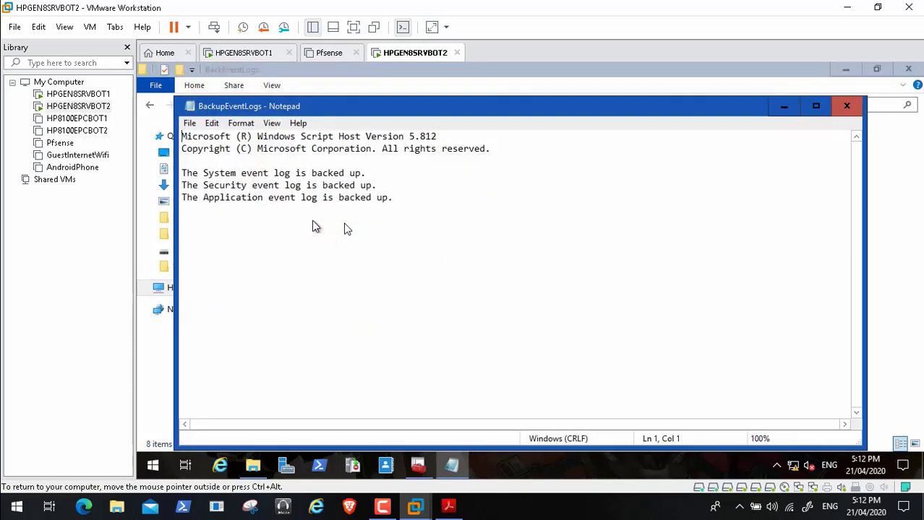
pyautogui.click(847, 106)
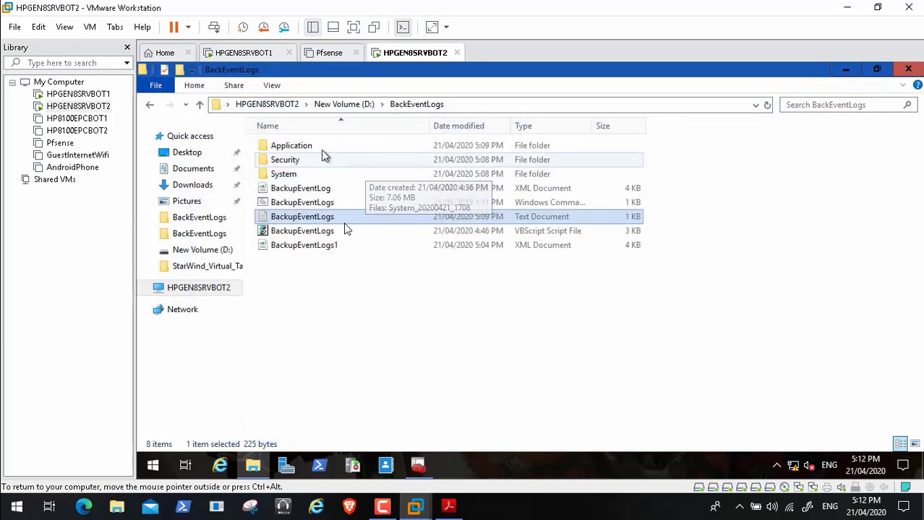
# Check the folder sizes in the properties of the Application and Security backup folders
pyautogui.rightClick(315, 147)
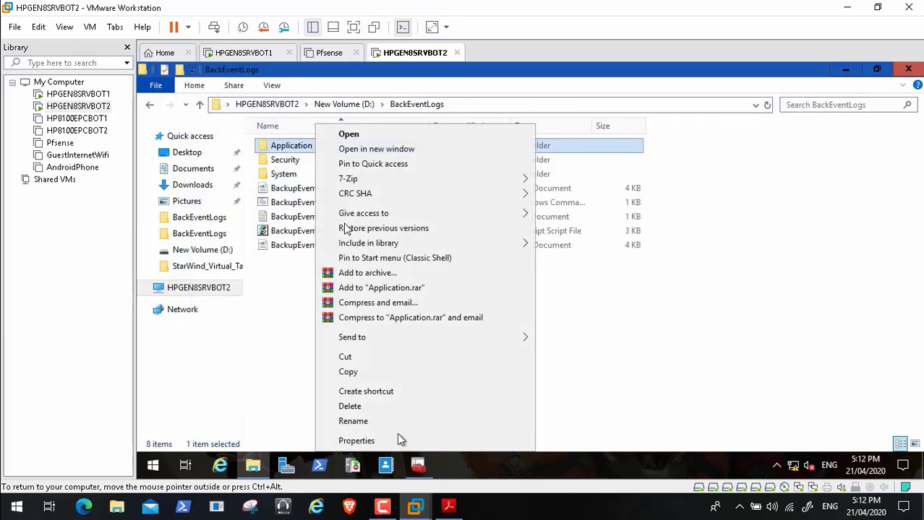
pyautogui.click(411, 439)
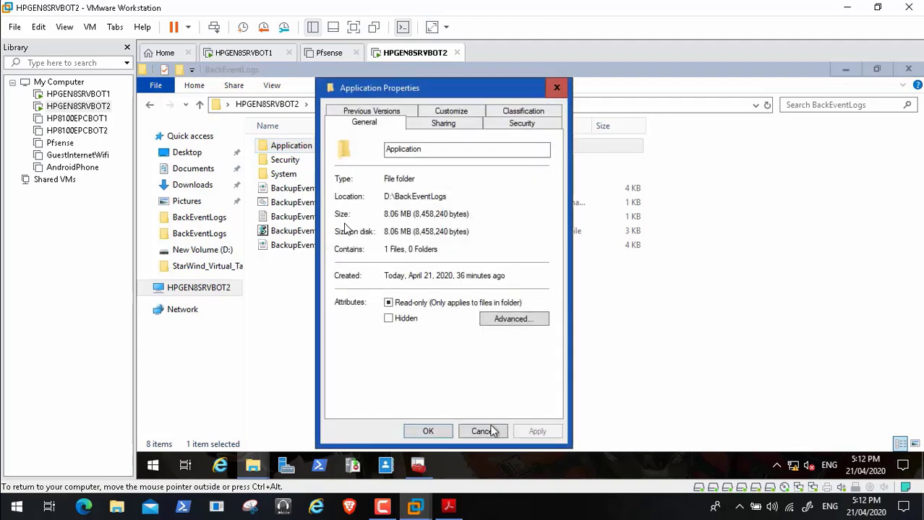
pyautogui.click(482, 432)
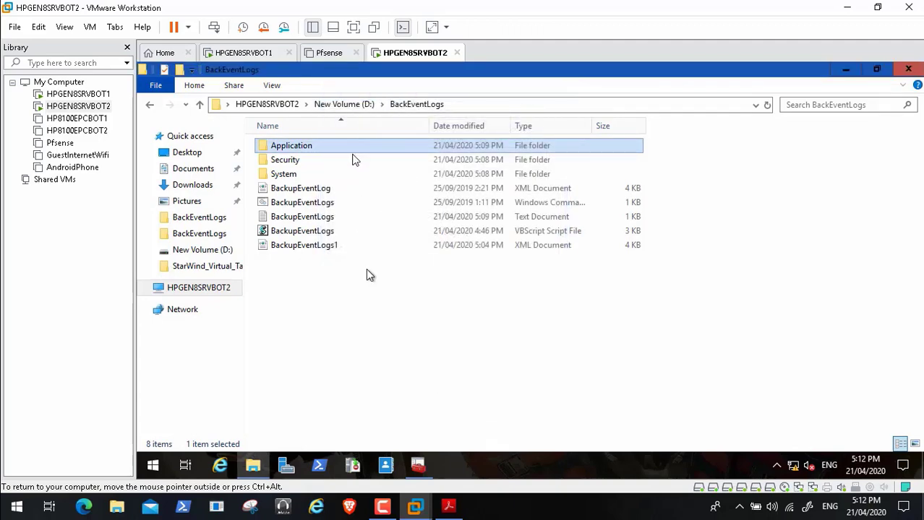
pyautogui.click(288, 162)
pyautogui.rightClick(288, 161)
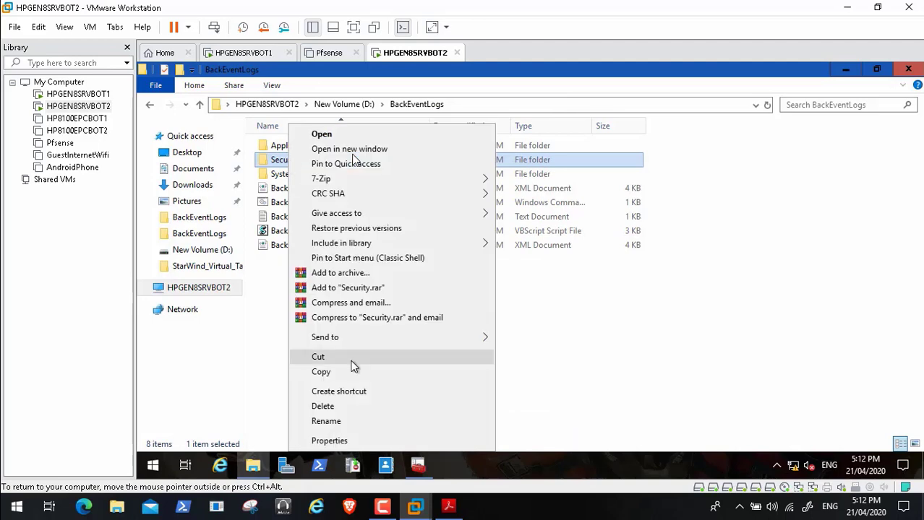
pyautogui.press('Return')
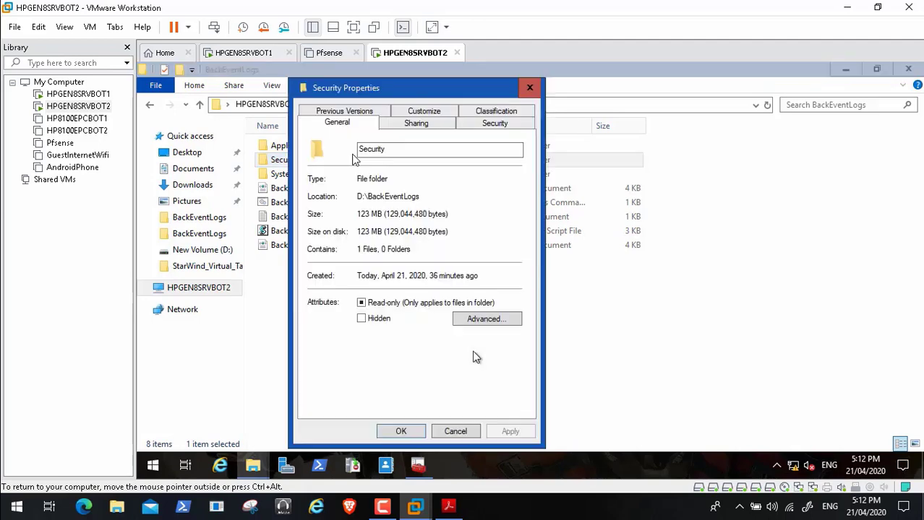
pyautogui.click(455, 432)
# Switch to the HPGEN8SRVBOT1 virtual machine and check the BackEventLogs task's status and trigger in its Task Scheduler Library
pyautogui.hotkey('alt', 'Tab')
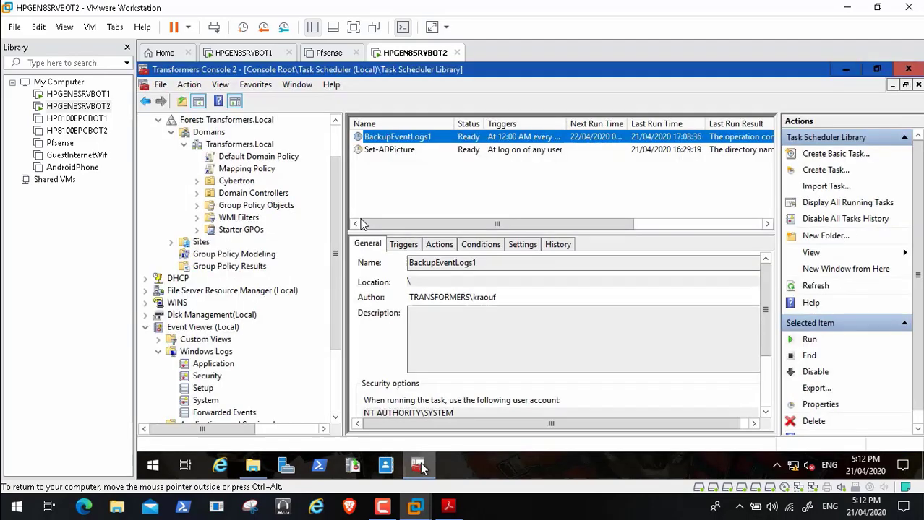
pyautogui.click(241, 51)
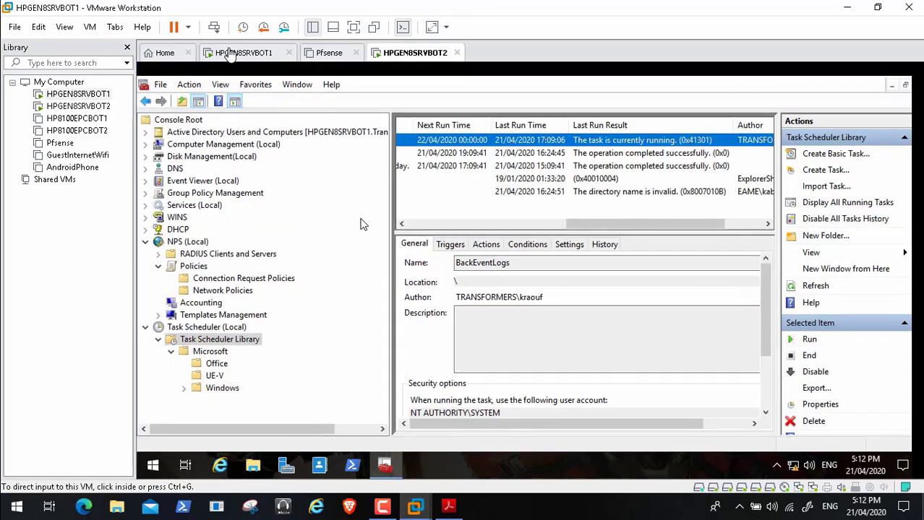
pyautogui.click(426, 224)
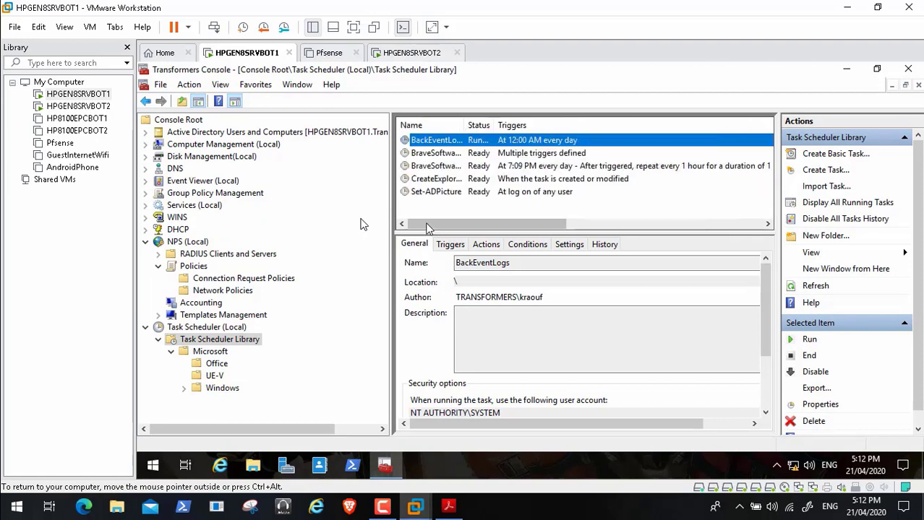
# Minimize the Task Scheduler console and open the BackEventLogs folder on the New Volume (D:) drive of HPGEN8SRVBOT1
pyautogui.rightClick(474, 143)
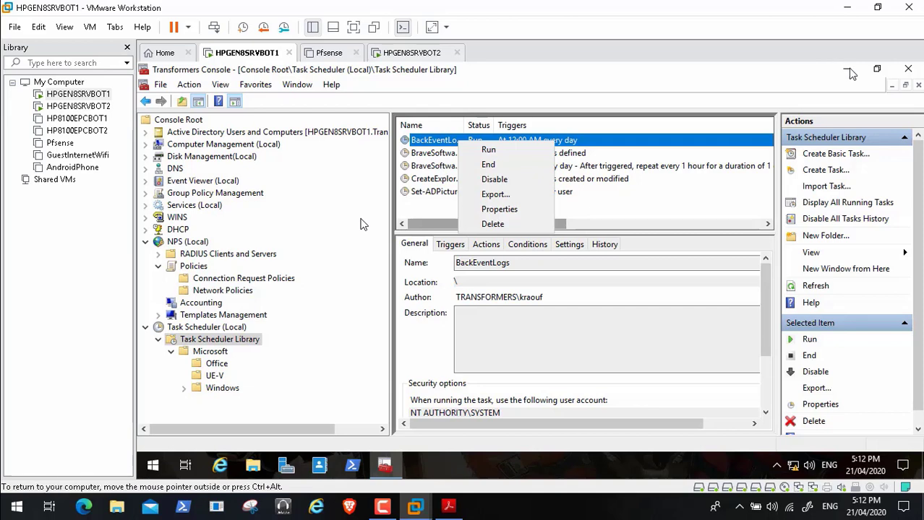
pyautogui.click(850, 70)
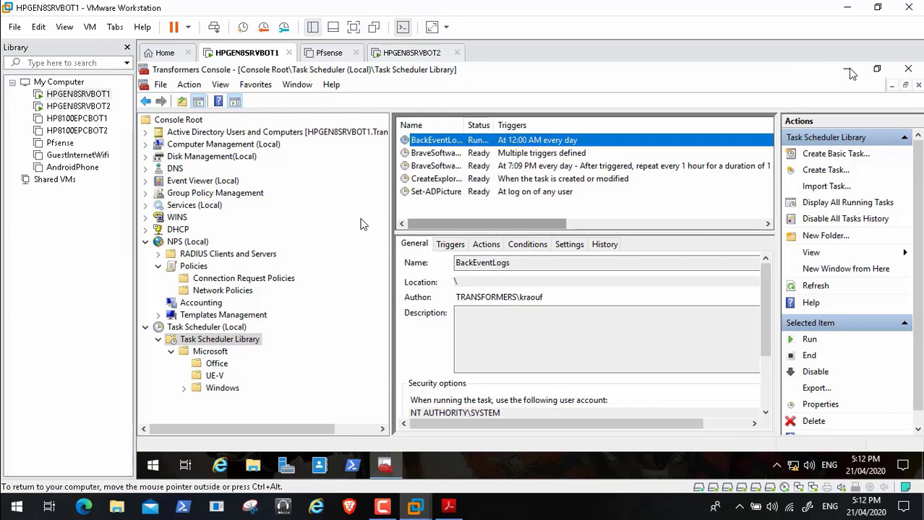
pyautogui.click(850, 70)
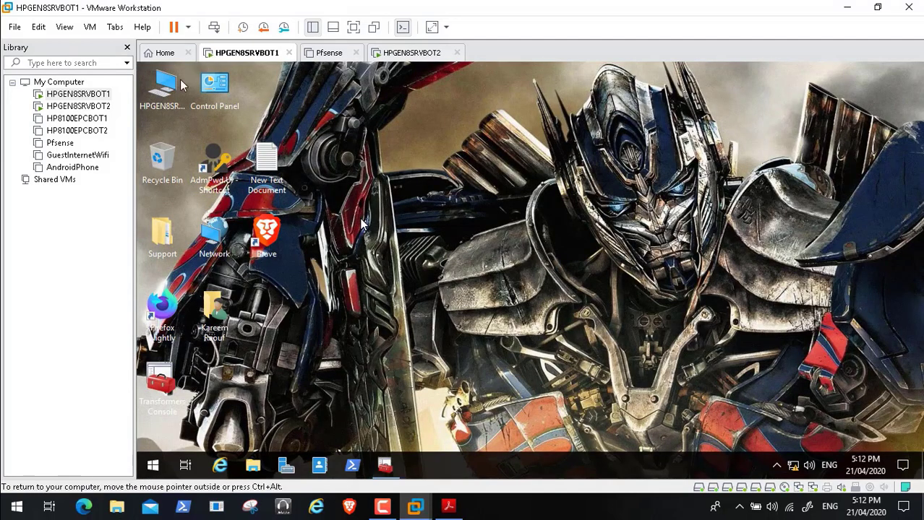
pyautogui.click(164, 97)
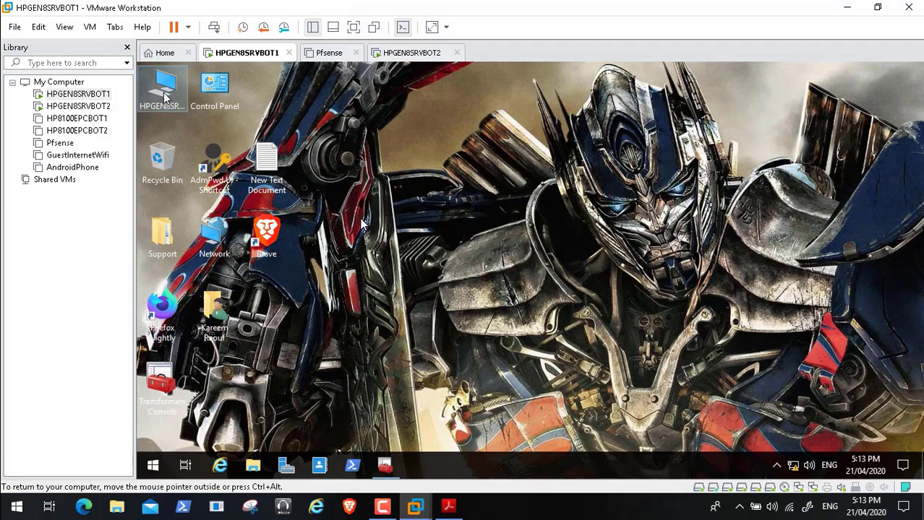
pyautogui.doubleClick(165, 98)
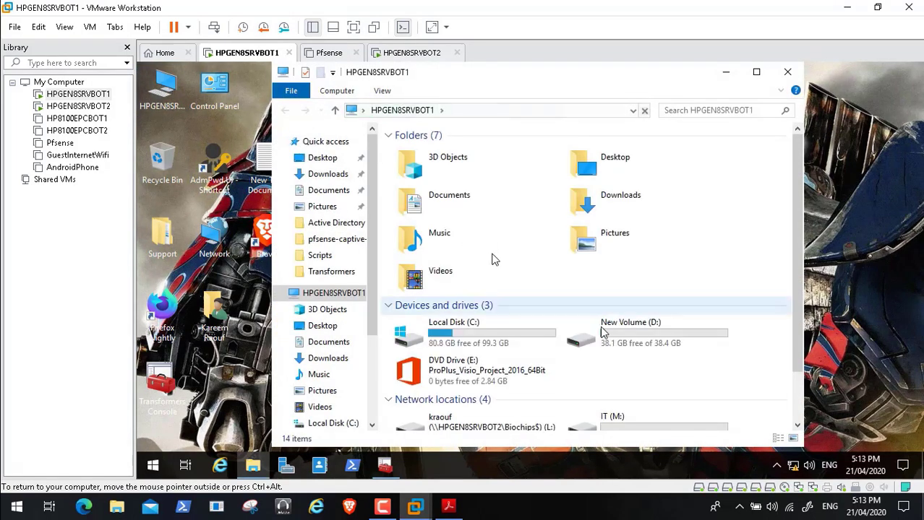
pyautogui.doubleClick(605, 336)
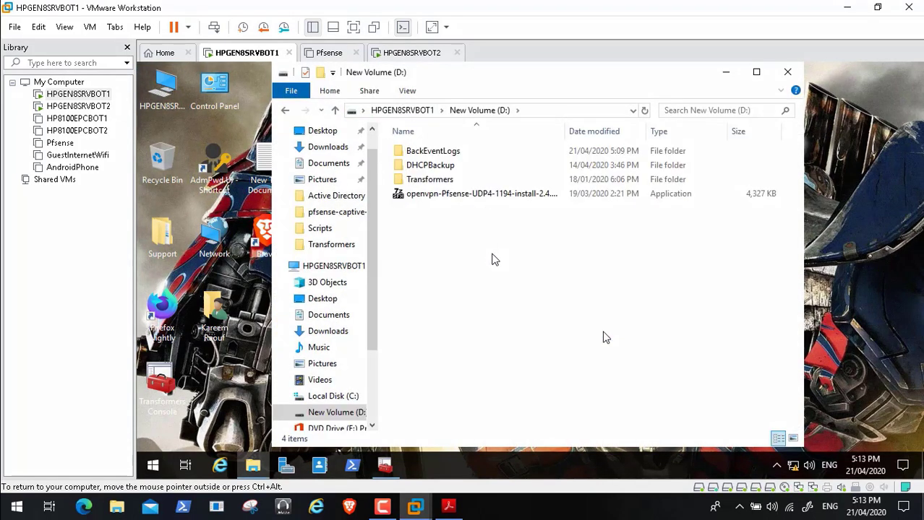
pyautogui.click(438, 154)
pyautogui.doubleClick(439, 154)
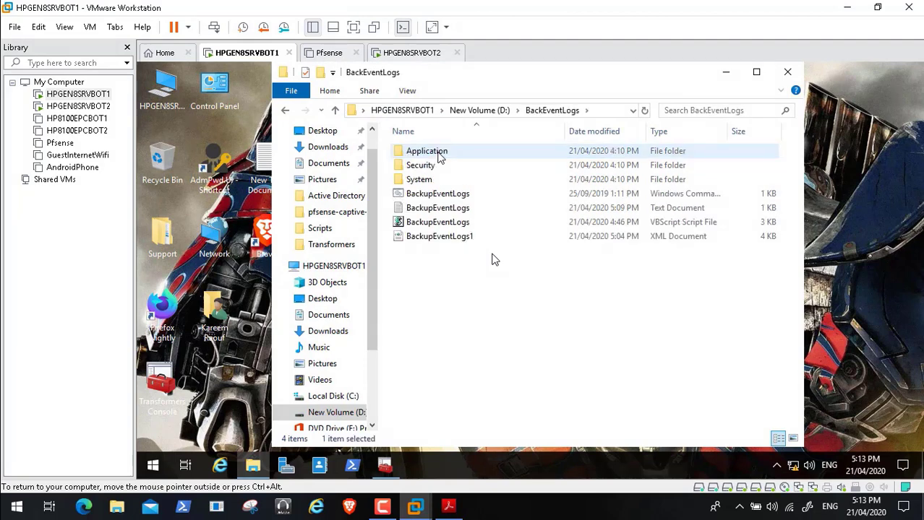
# Read the BackupEventLogs text document on HPGEN8SRVBOT1 to check the script's output, and close it
pyautogui.click(442, 209)
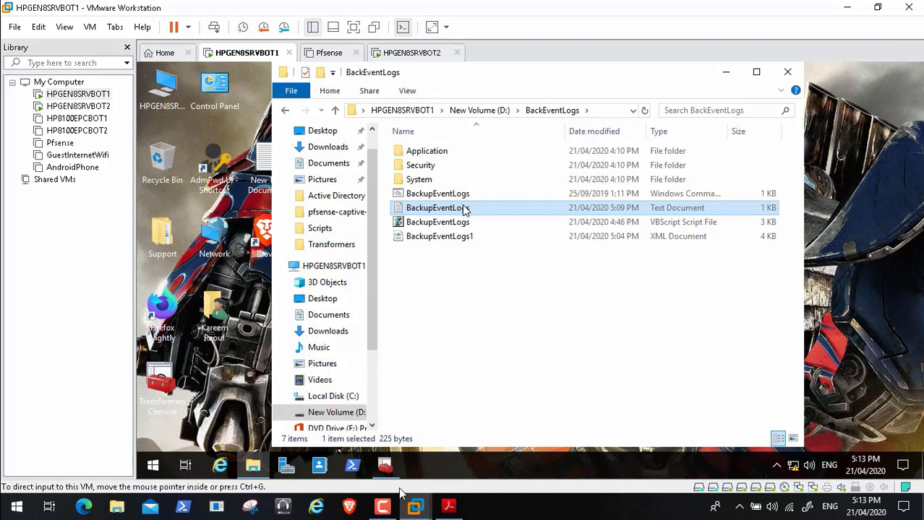
pyautogui.click(384, 507)
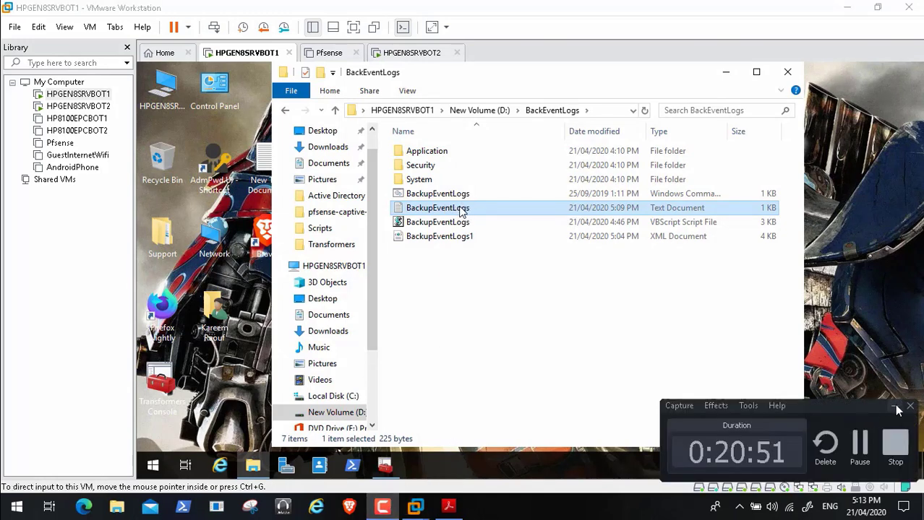
pyautogui.doubleClick(466, 209)
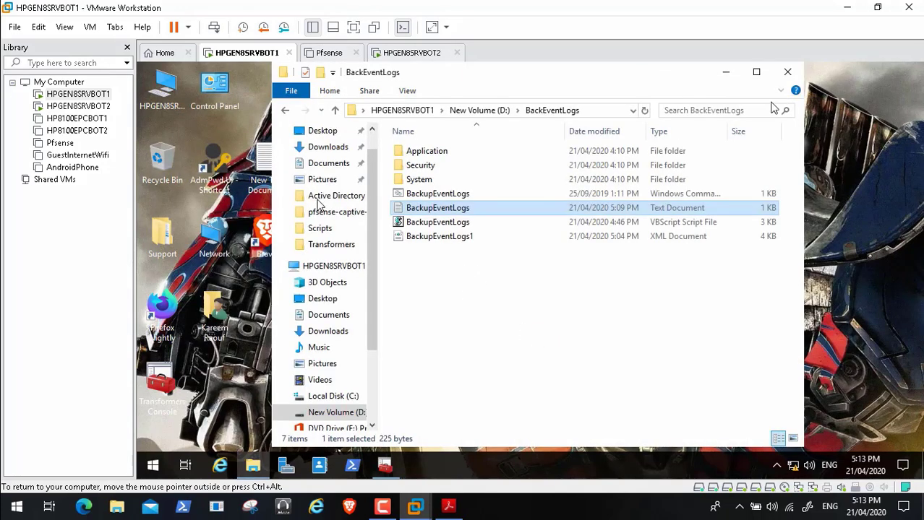
pyautogui.click(845, 106)
# Check the folder sizes in the properties of the Application, Security and System backup folders on HPGEN8SRVBOT1
pyautogui.click(441, 154)
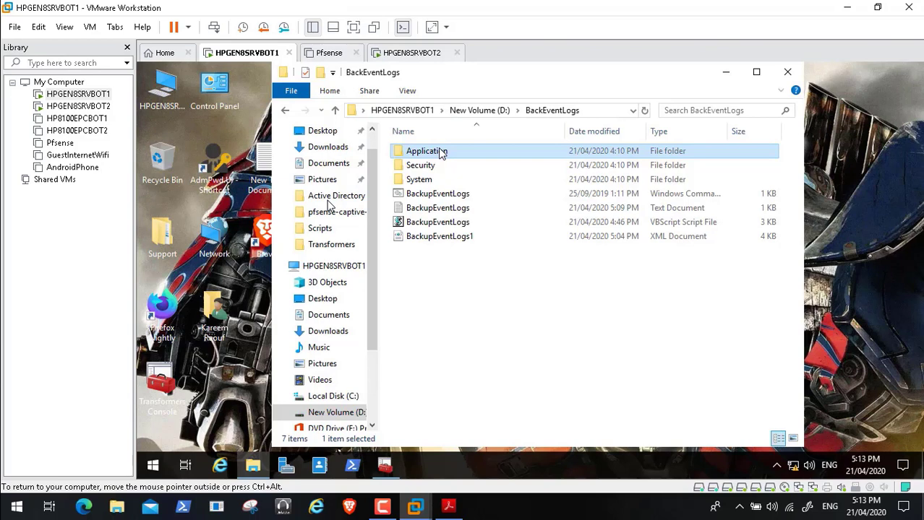
pyautogui.rightClick(441, 154)
pyautogui.click(483, 442)
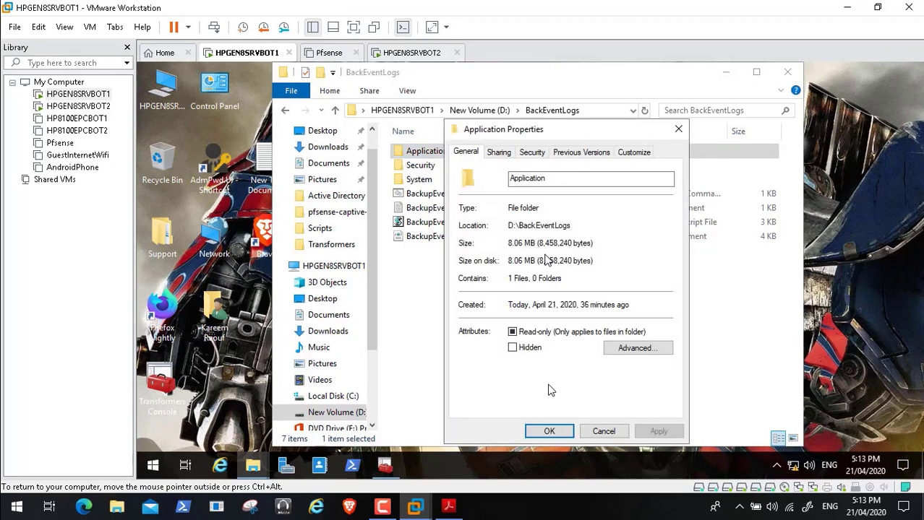
pyautogui.click(602, 432)
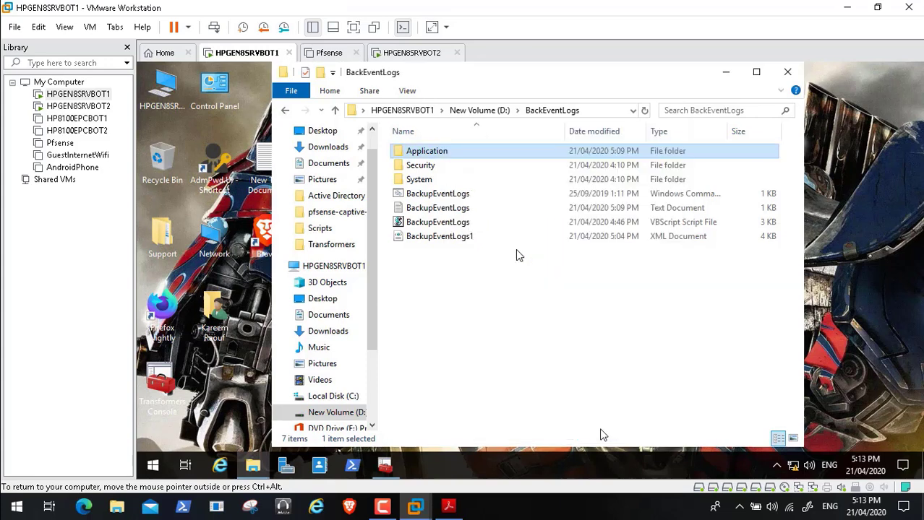
pyautogui.rightClick(423, 167)
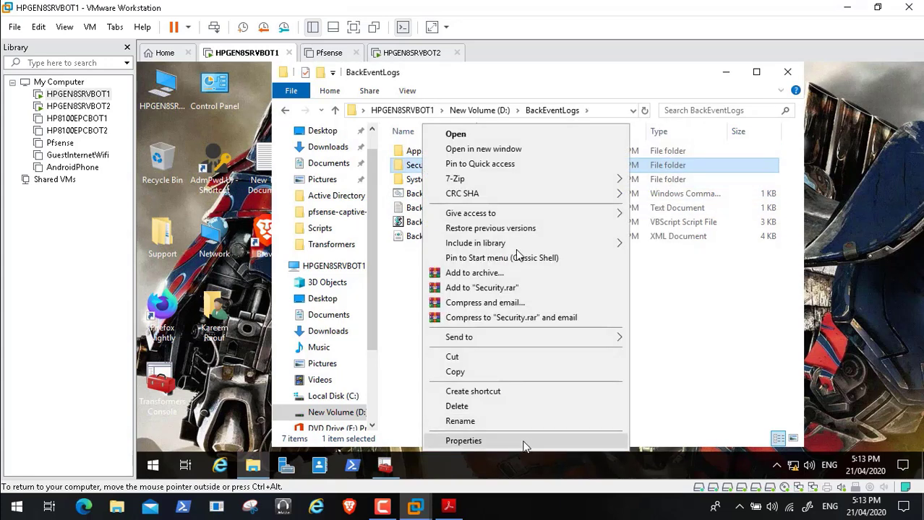
pyautogui.click(525, 441)
pyautogui.click(591, 432)
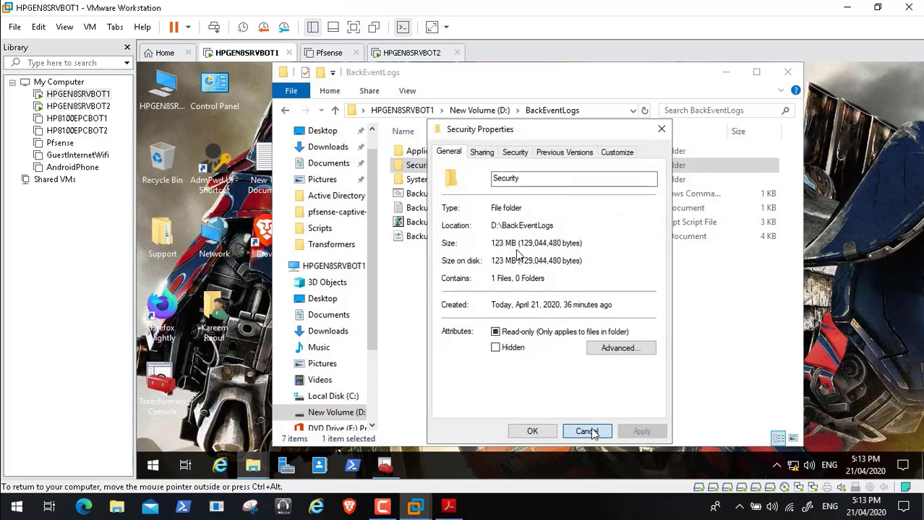
pyautogui.rightClick(427, 181)
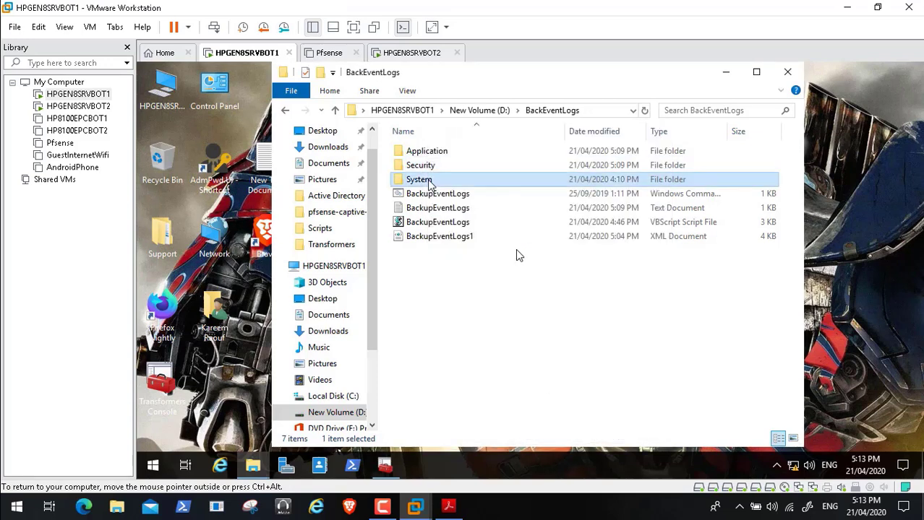
pyautogui.click(510, 441)
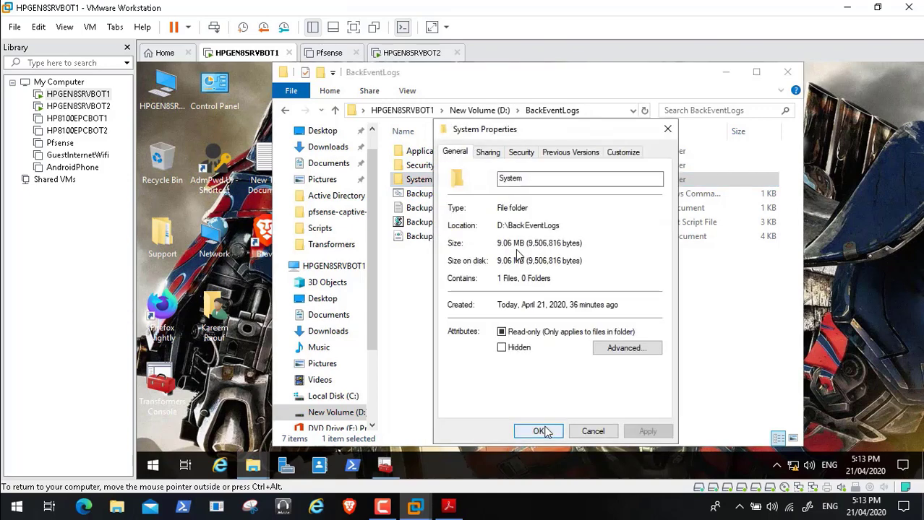
pyautogui.click(540, 431)
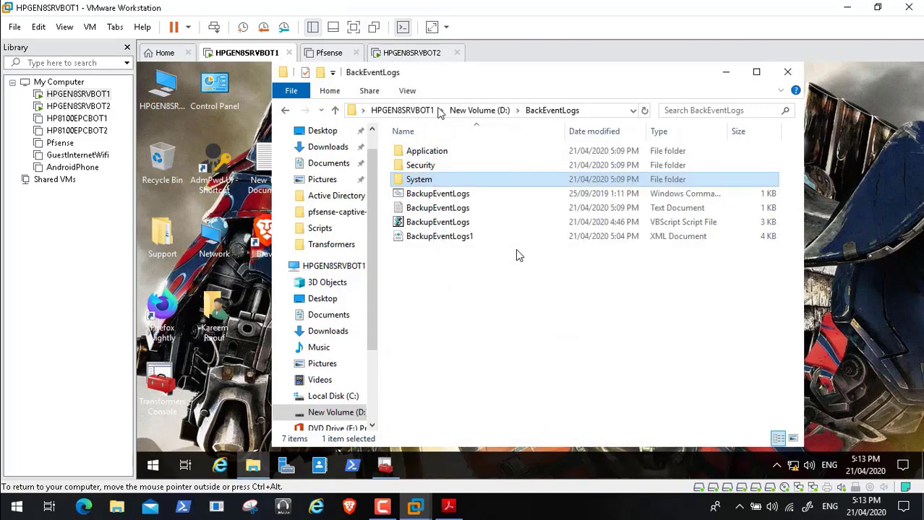
# Switch to the HPGEN8SRVBOT2 virtual machine, run the BackupEventLogs1 scheduled task and refresh the task list
pyautogui.click(410, 52)
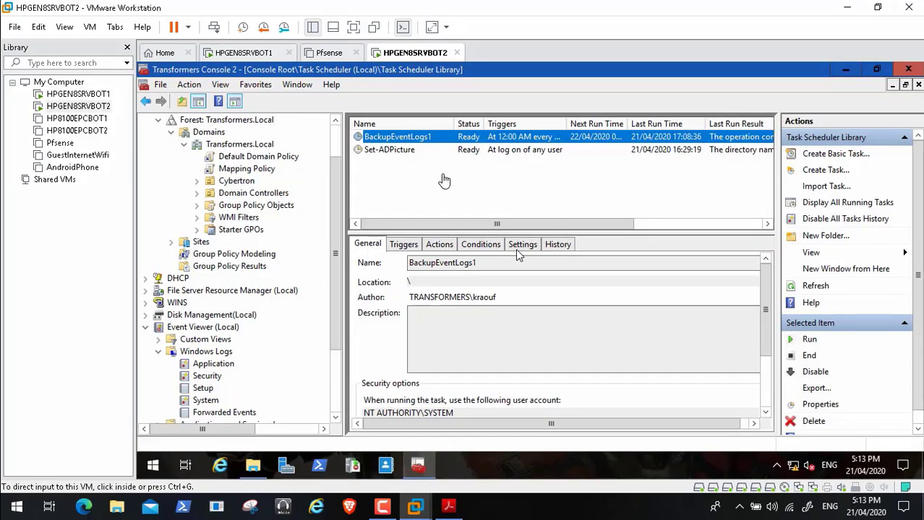
pyautogui.rightClick(390, 140)
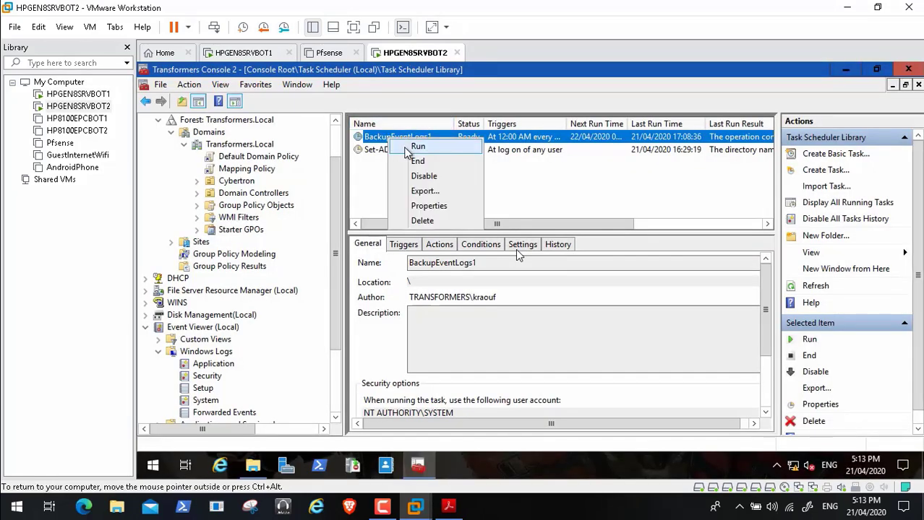
pyautogui.click(419, 147)
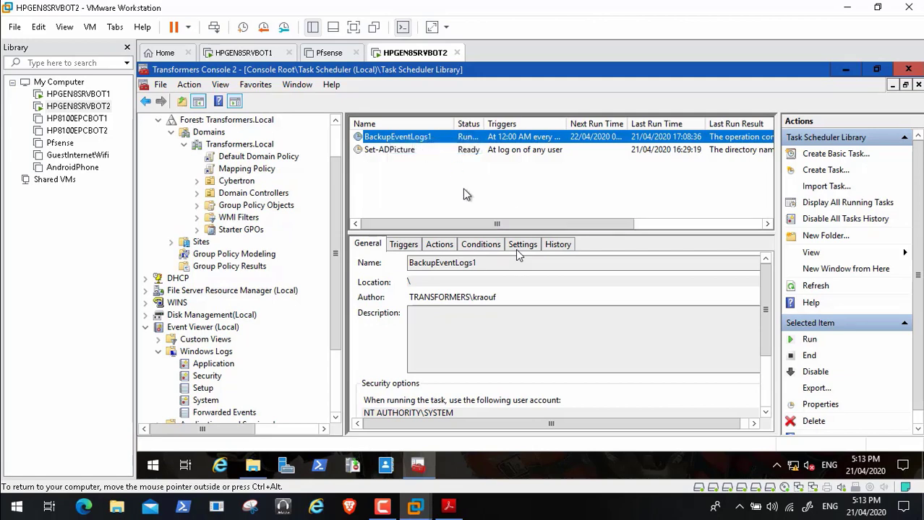
pyautogui.rightClick(428, 194)
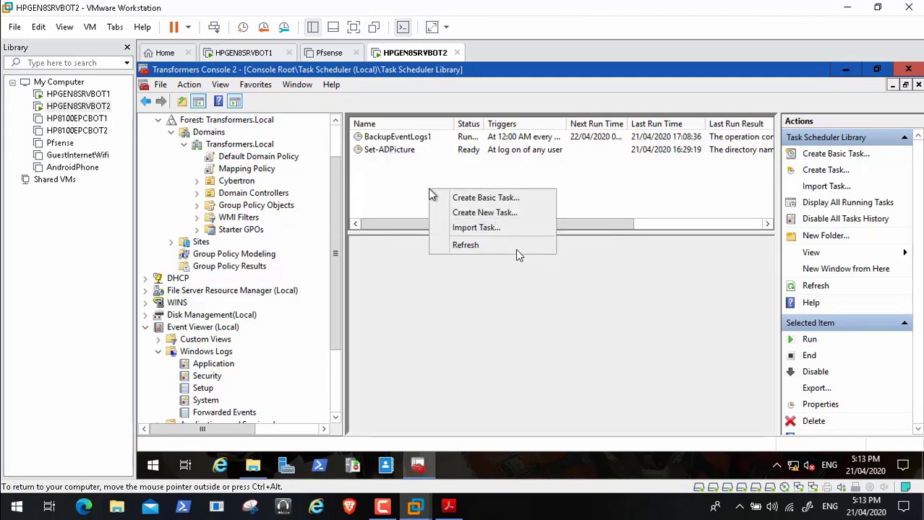
pyautogui.click(515, 249)
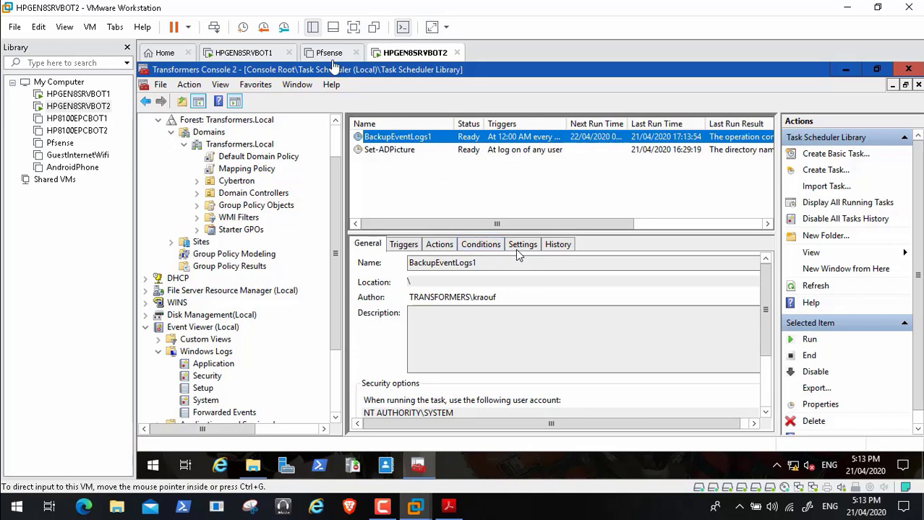
# Switch back to HPGEN8SRVBOT1, restore its Task Scheduler console and run the BackEventLogs task
pyautogui.click(264, 60)
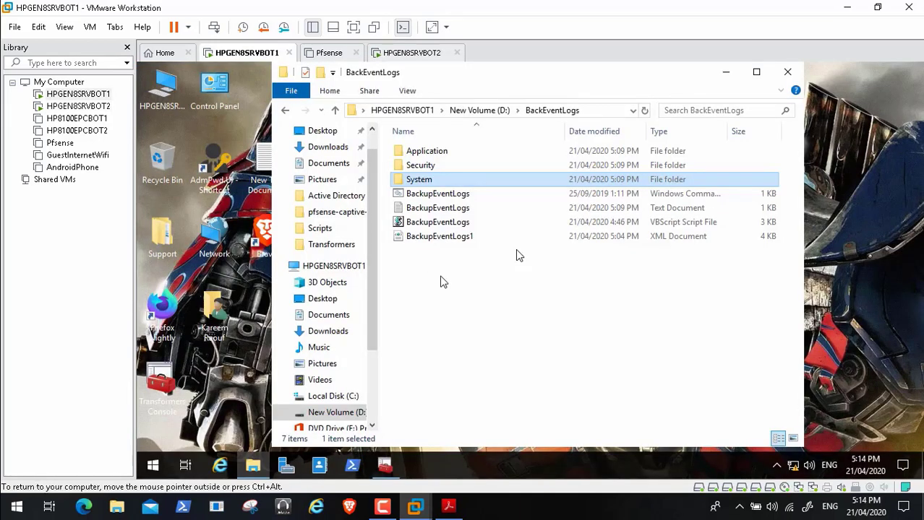
pyautogui.click(394, 474)
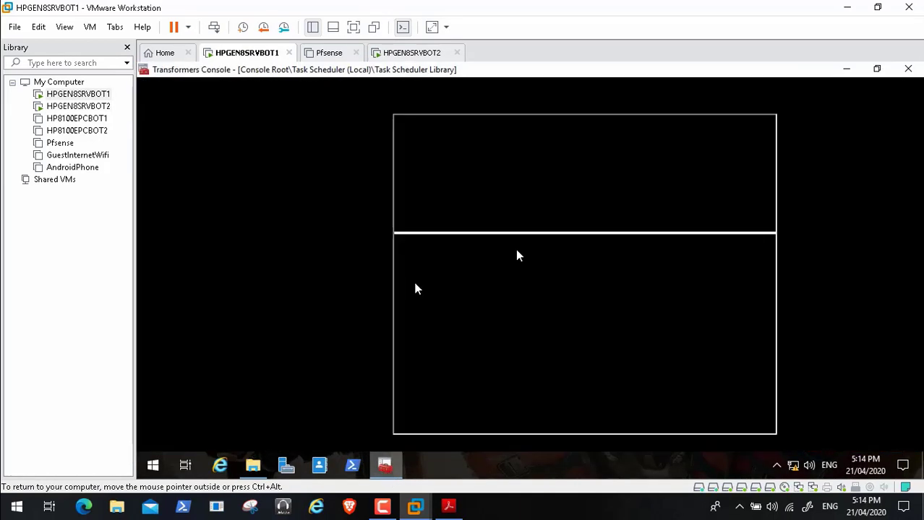
pyautogui.click(432, 141)
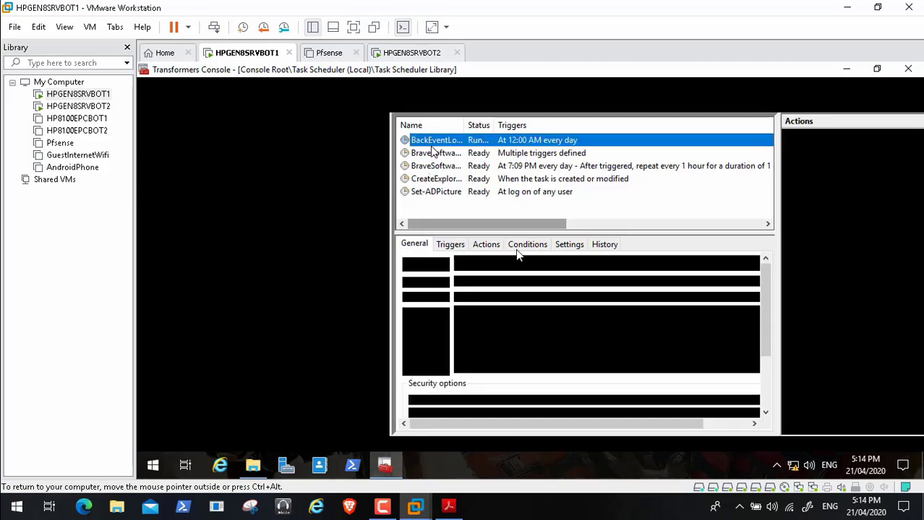
pyautogui.rightClick(448, 145)
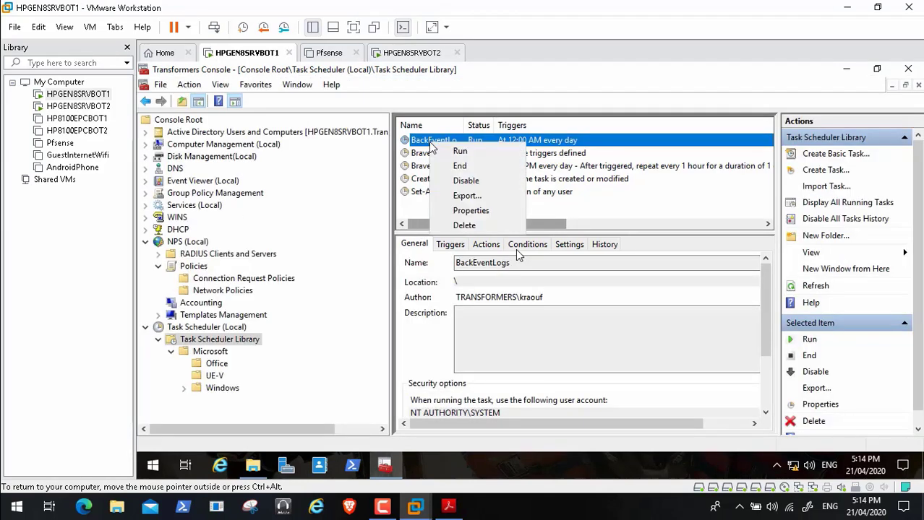
pyautogui.click(492, 154)
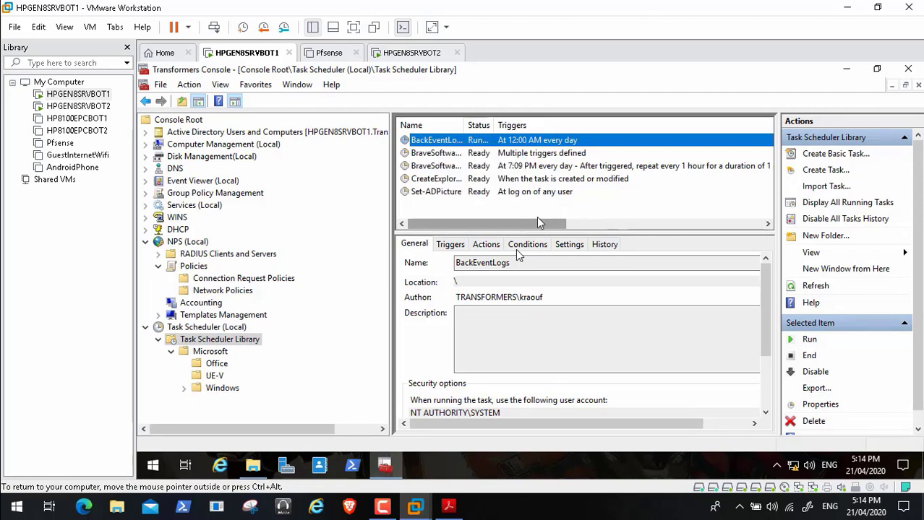
# Switch to HPGEN8SRVBOT2, refresh the task list and check the last run time and result of the BackupEventLogs1 task
pyautogui.click(409, 53)
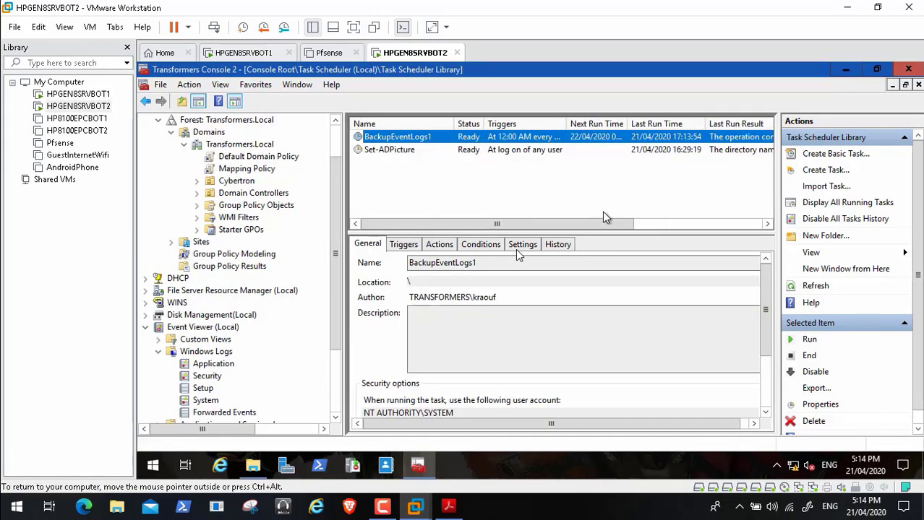
pyautogui.click(657, 224)
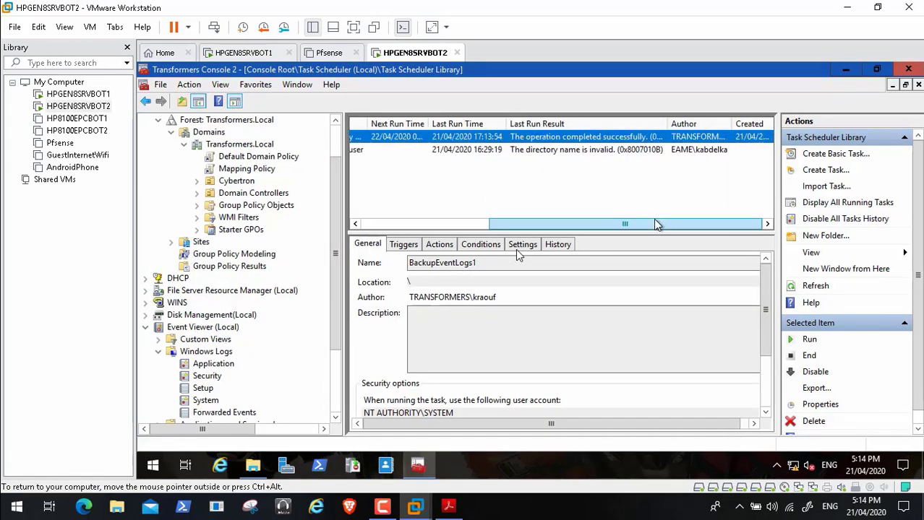
pyautogui.click(401, 224)
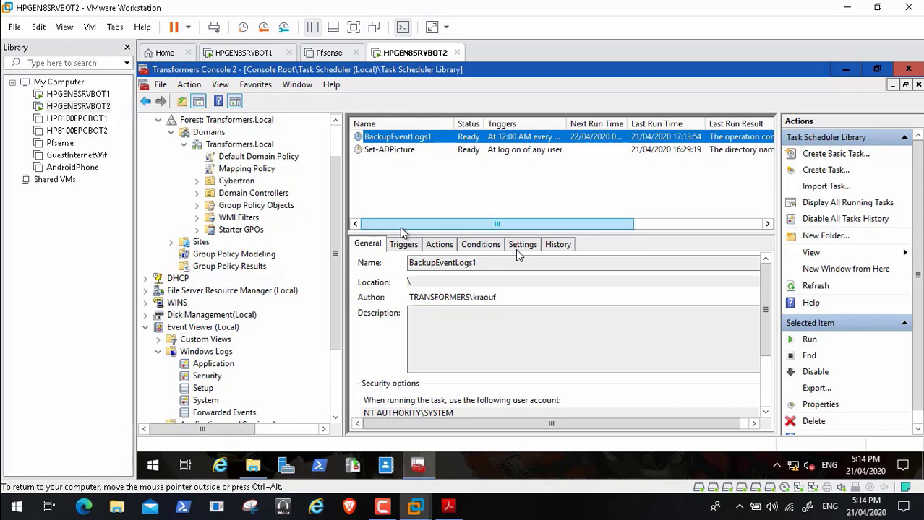
pyautogui.rightClick(398, 186)
pyautogui.click(436, 243)
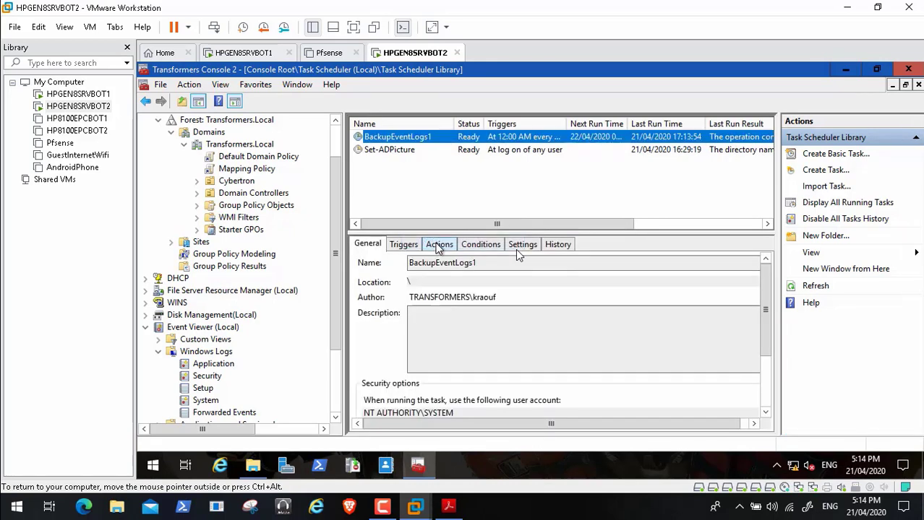
pyautogui.click(732, 225)
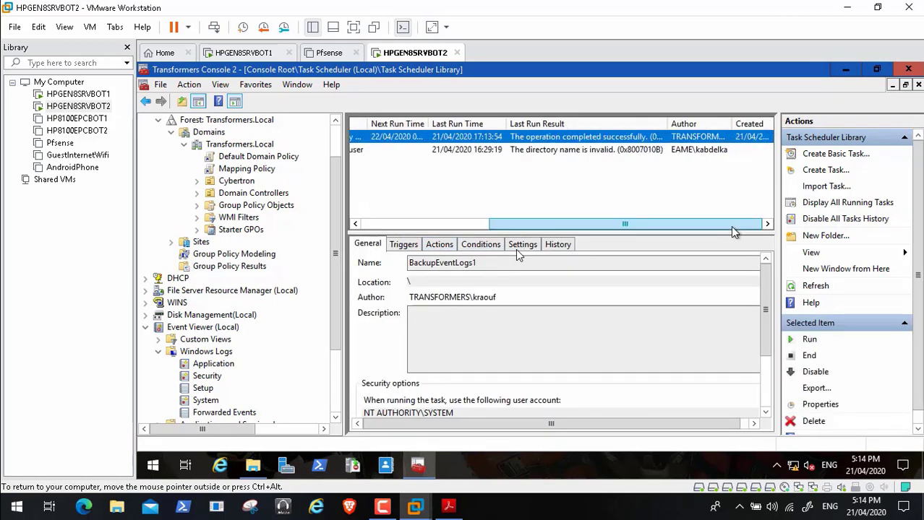
# Refresh the BackEventLogs folder on HPGEN8SRVBOT2, open the BackupEventLogs text log and separate its two script runs with a blank line
pyautogui.click(845, 69)
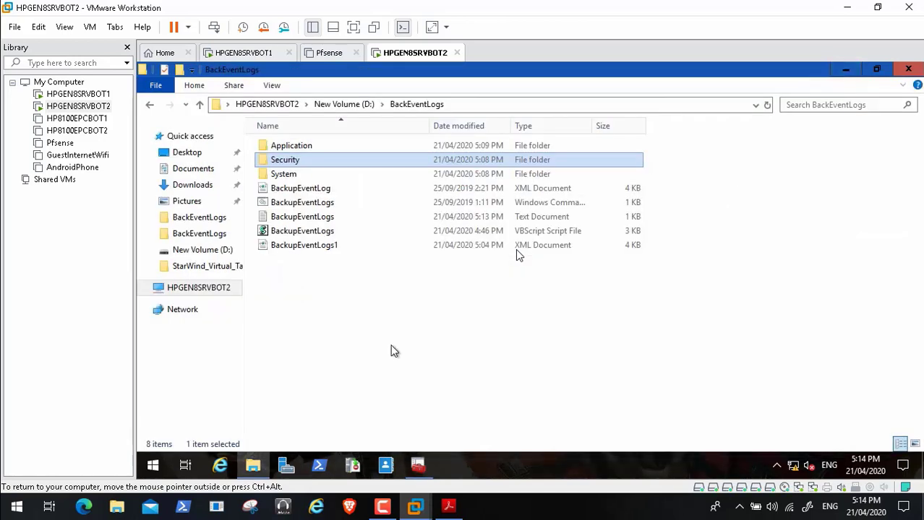
pyautogui.rightClick(323, 346)
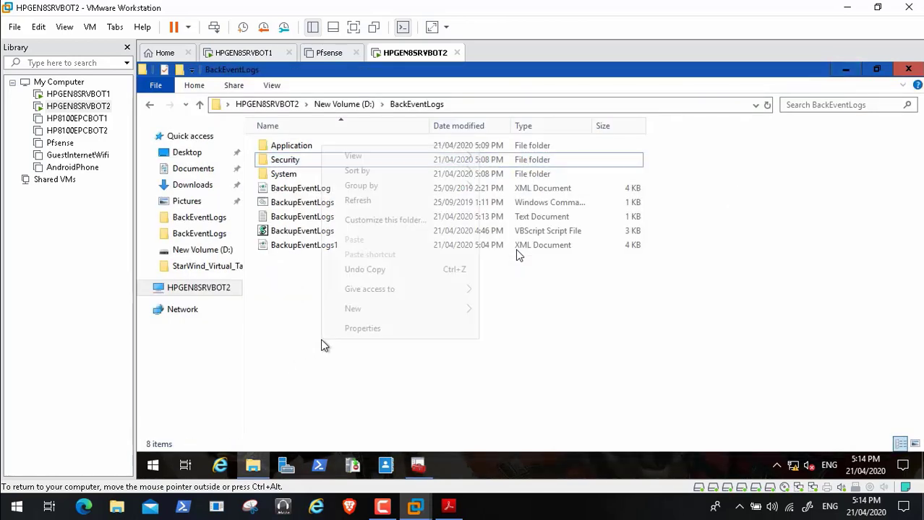
pyautogui.click(393, 203)
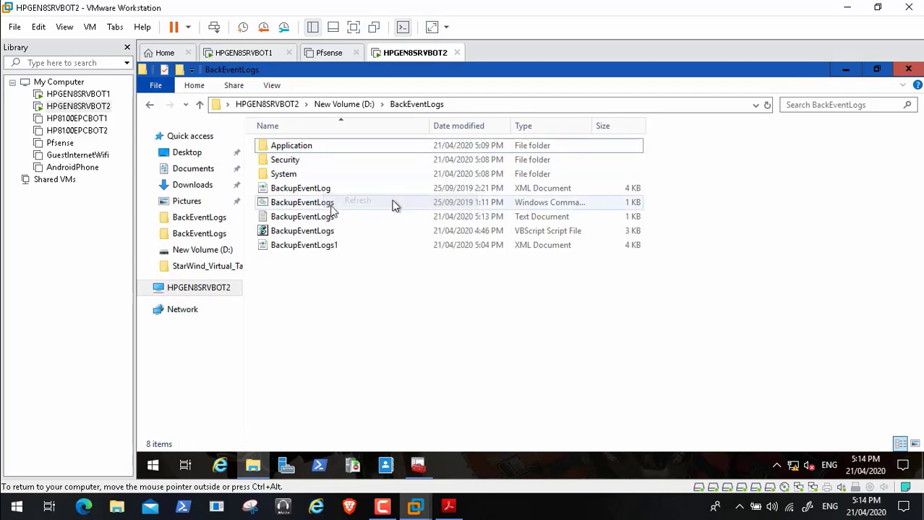
pyautogui.doubleClick(307, 220)
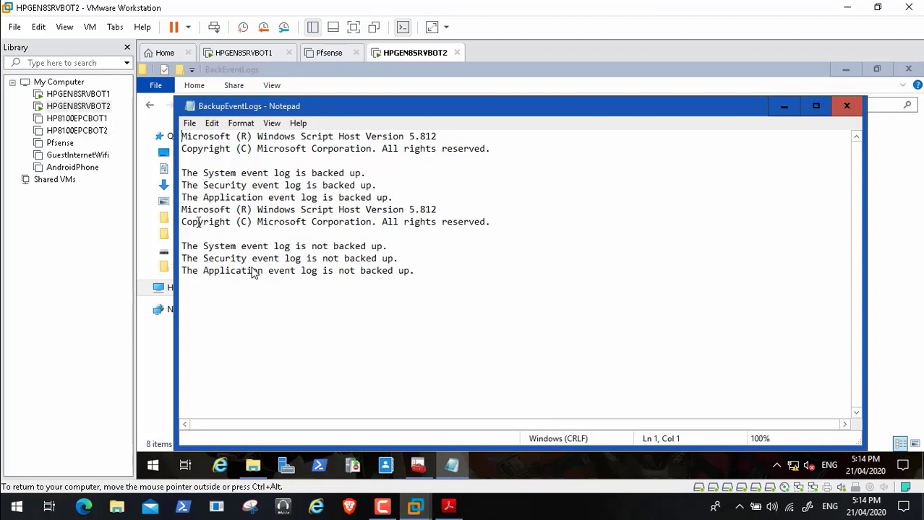
pyautogui.press('Return')
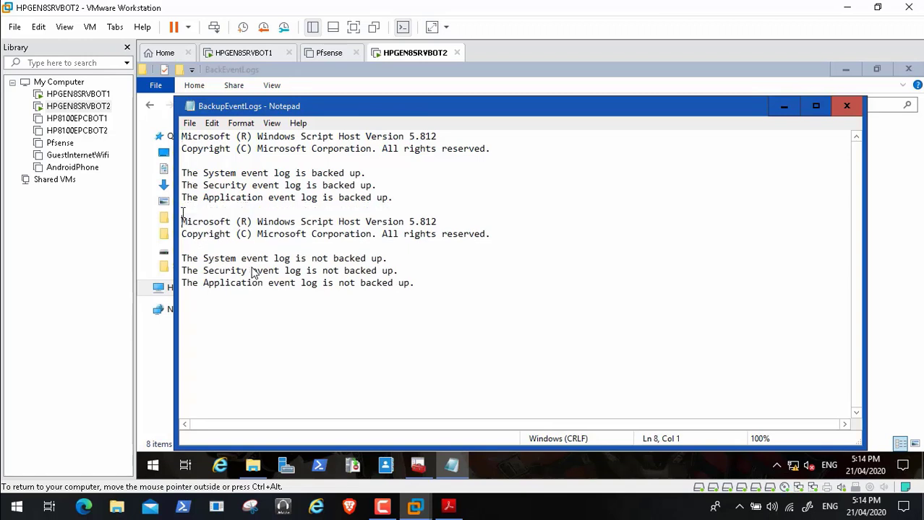
pyautogui.click(411, 282)
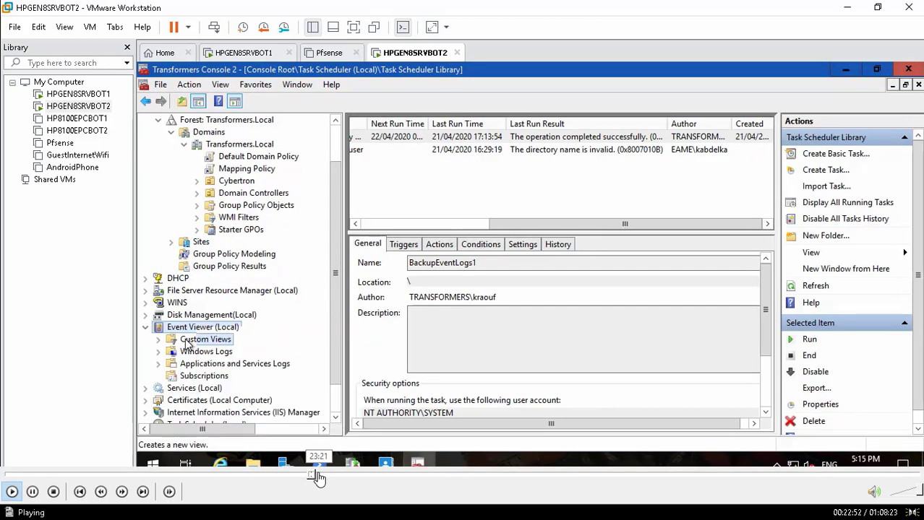
pyautogui.click(318, 477)
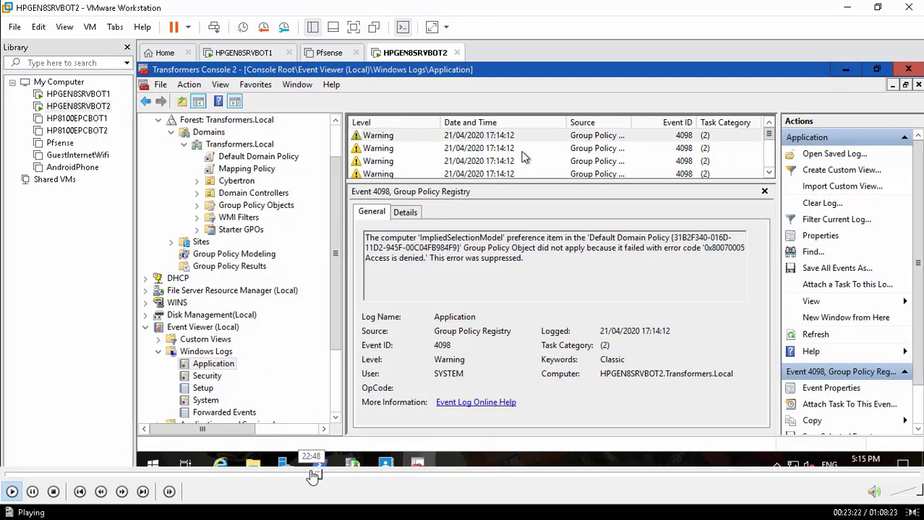
pyautogui.click(323, 474)
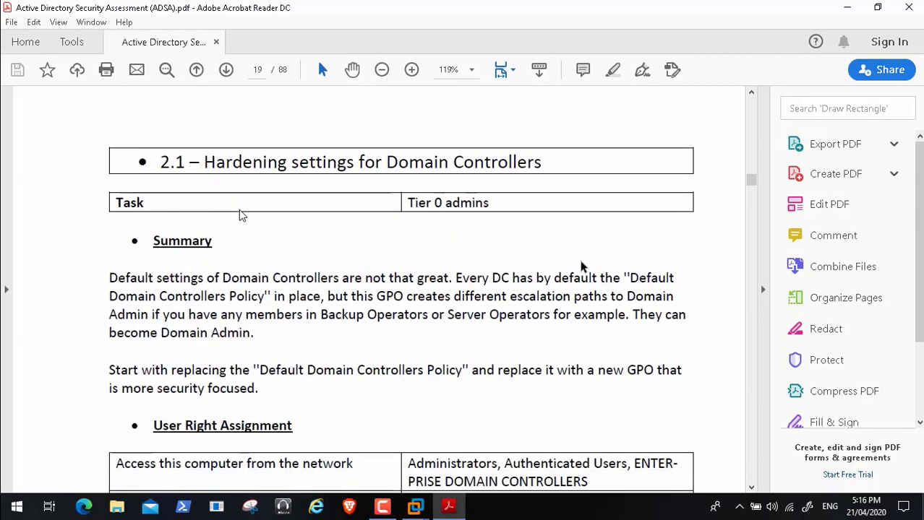
# Read the summary and User Right Assignment table in section 2.1, Hardening settings for Domain Controllers, of the Active Directory Security Assessment PDF
pyautogui.scroll(-3, 582, 266)
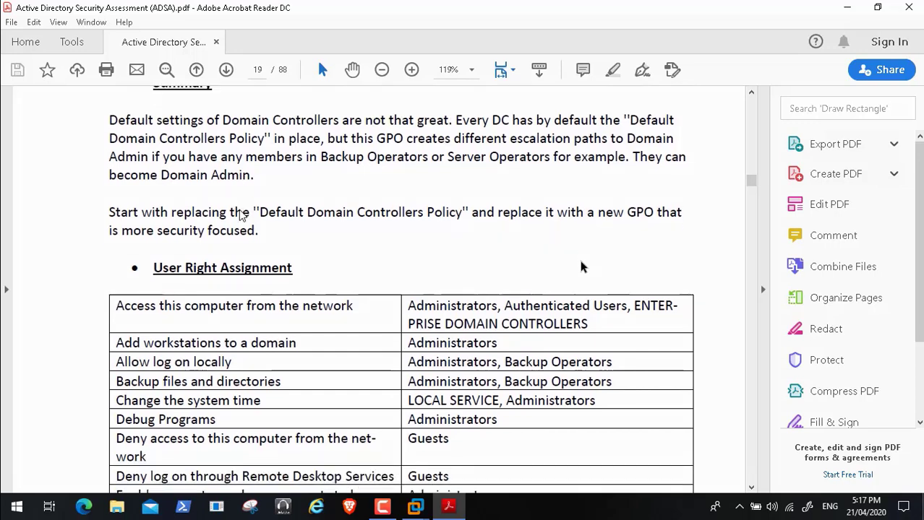
pyautogui.scroll(-2, 582, 266)
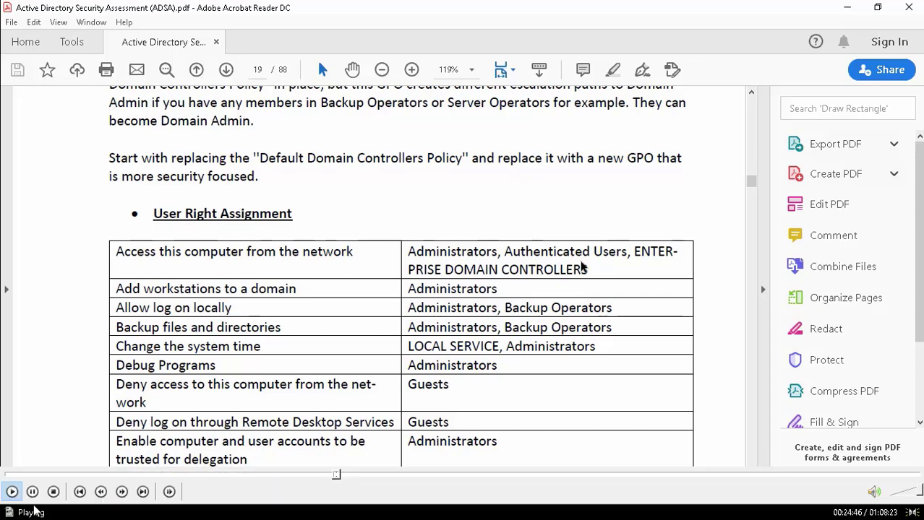
pyautogui.scroll(-2, 581, 266)
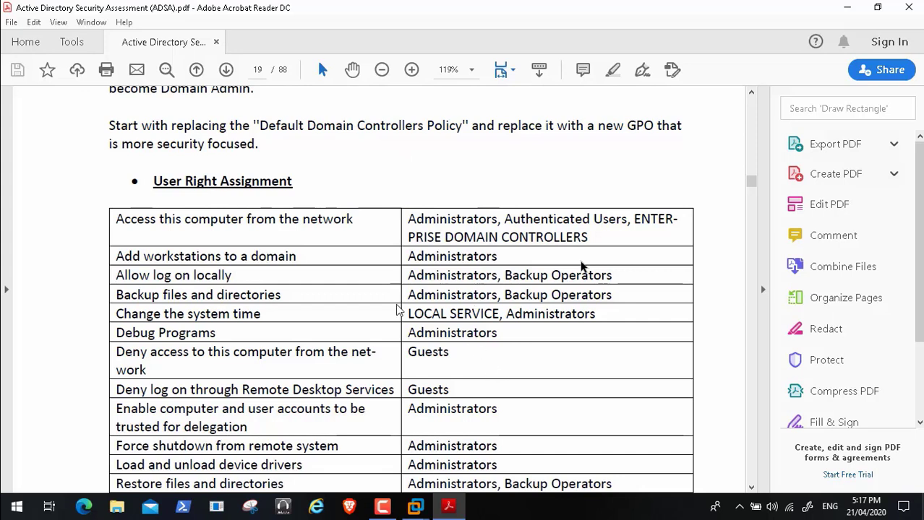
pyautogui.moveTo(4, 515)
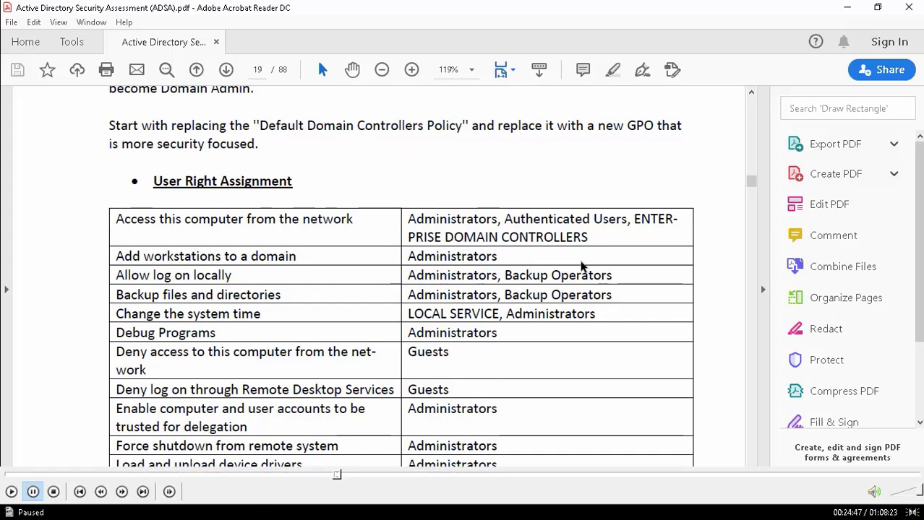
pyautogui.click(10, 493)
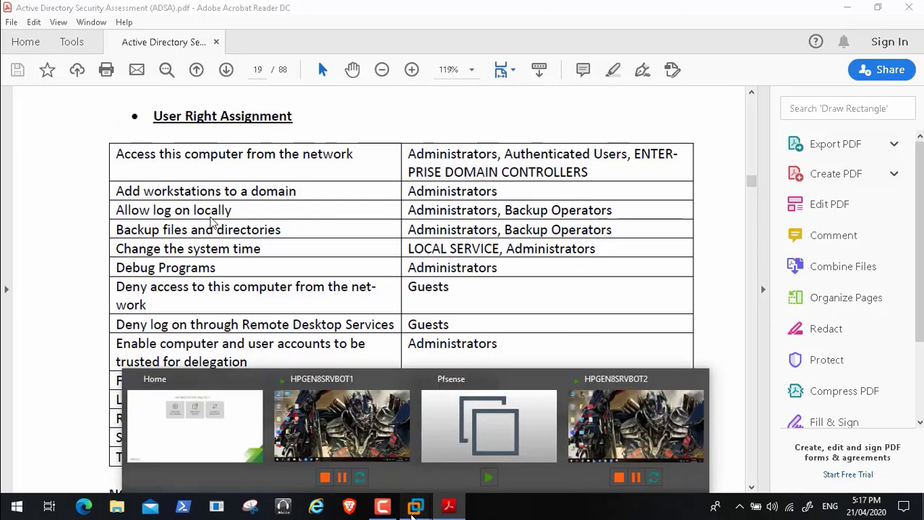
# Switch to HPGEN8SRVBOT2, restore Transformers Console 2, collapse Event Viewer and expand Group Policy Objects under Transformers.Local
pyautogui.click(606, 403)
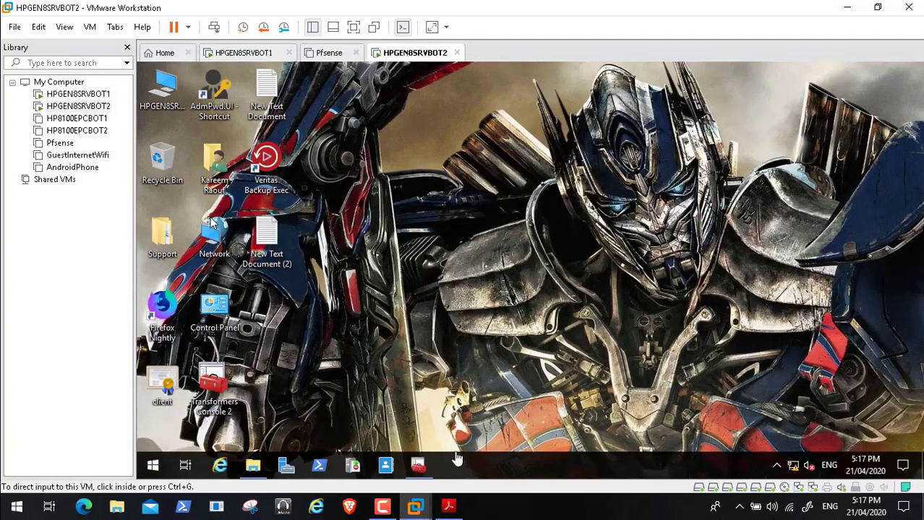
pyautogui.click(420, 468)
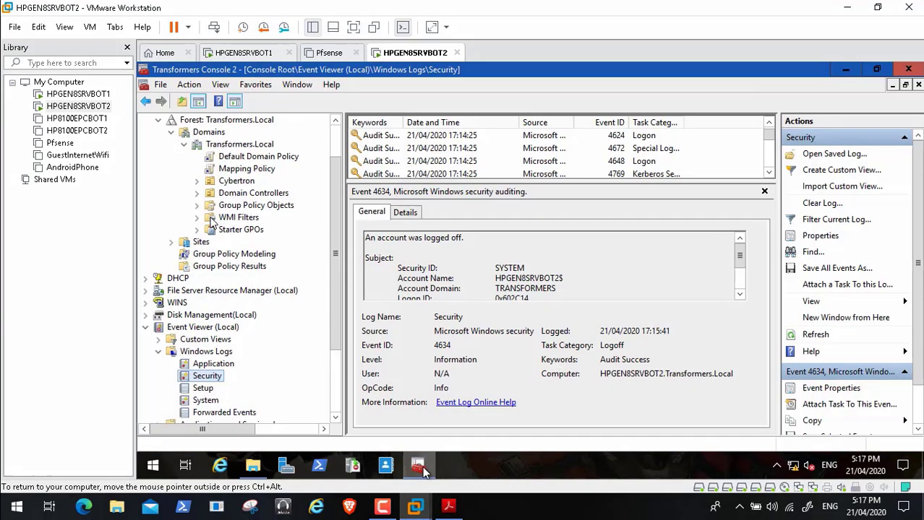
pyautogui.click(159, 352)
pyautogui.click(145, 328)
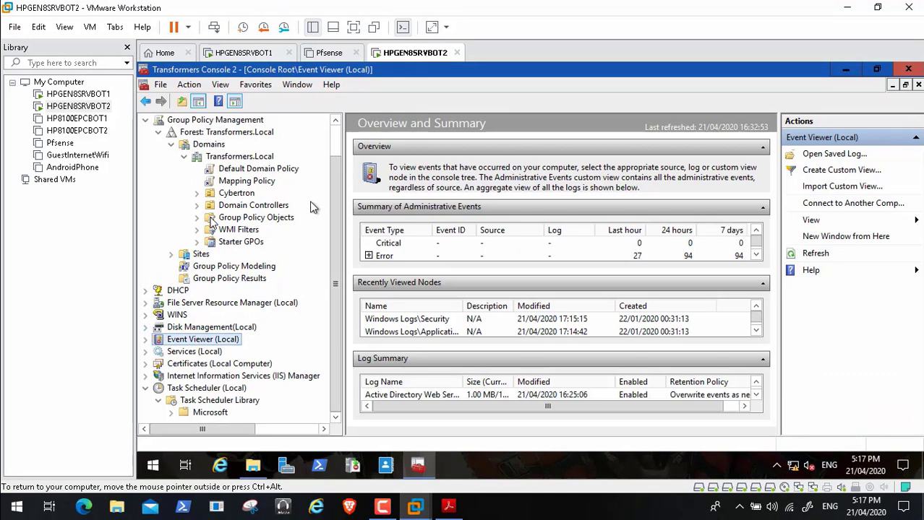
pyautogui.click(198, 218)
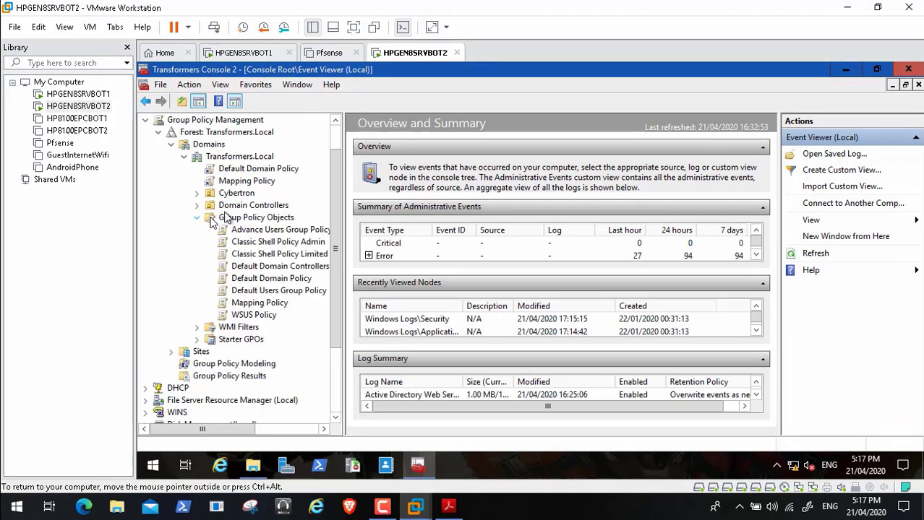
# Copy the name of the Default Domain Controllers Policy under Group Policy Objects
pyautogui.rightClick(245, 221)
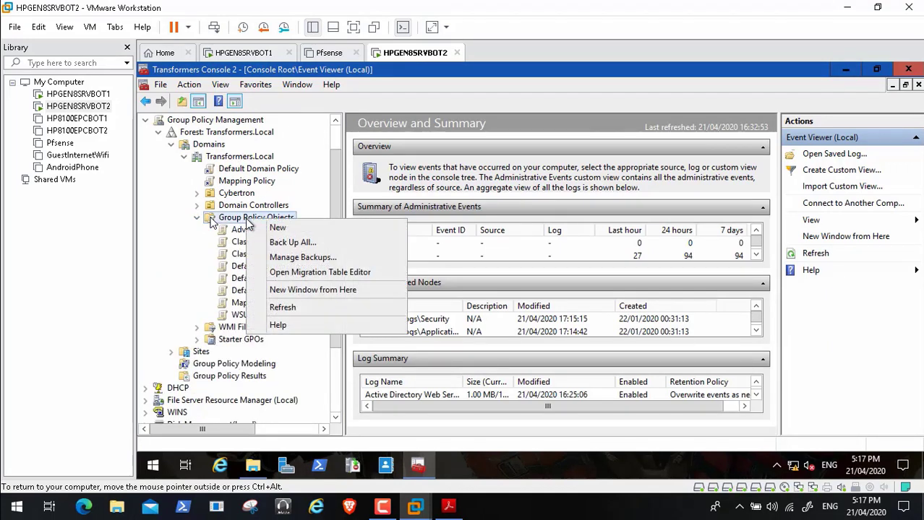
pyautogui.click(238, 267)
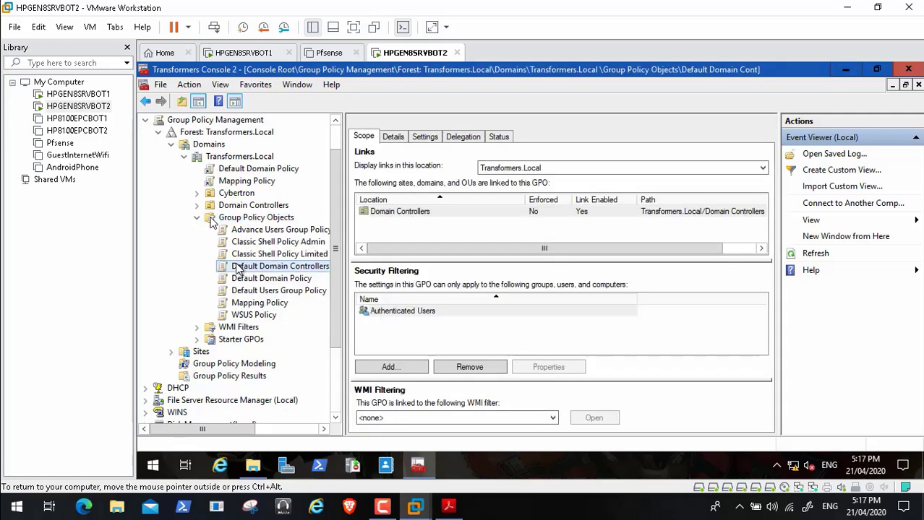
pyautogui.rightClick(238, 267)
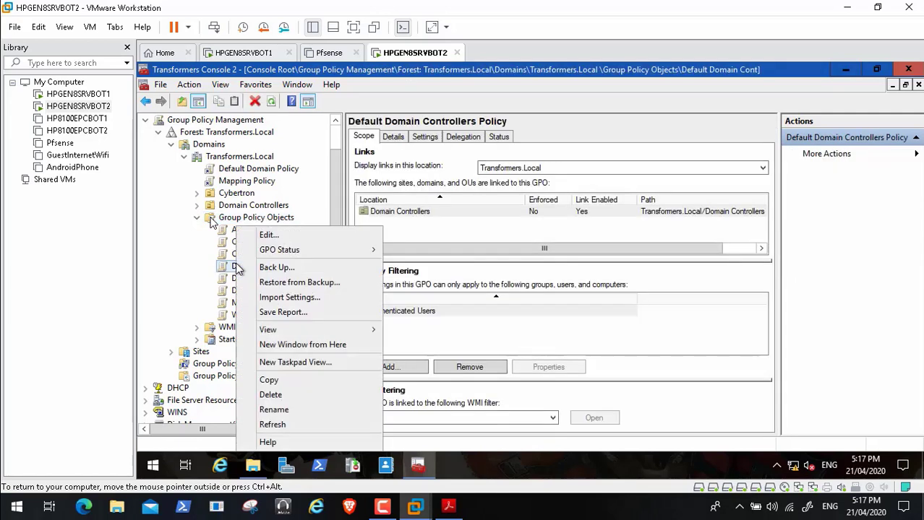
pyautogui.click(275, 409)
pyautogui.hotkey('ctrl', 'c')
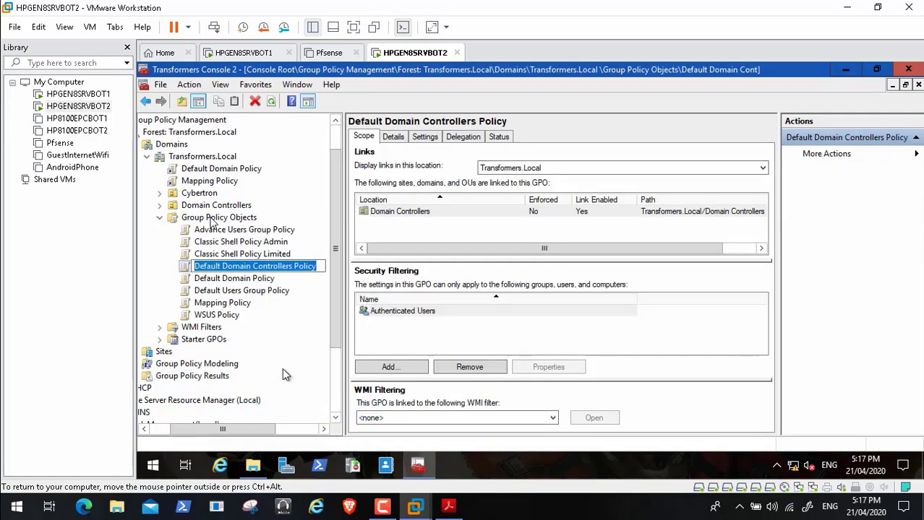
# Create a new GPO named "Restricted Default Domain Controllers Policy" in Group Policy Objects, reusing the copied policy name
pyautogui.click(234, 221)
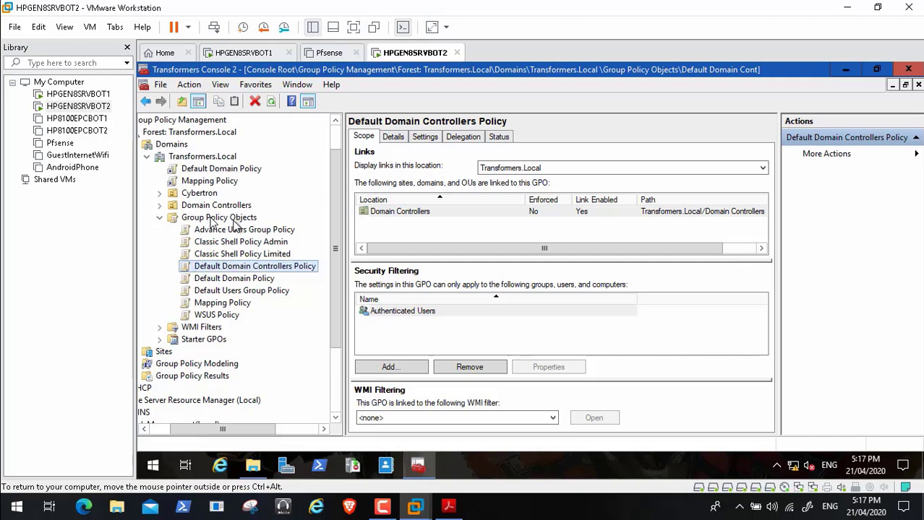
pyautogui.rightClick(234, 221)
pyautogui.click(242, 231)
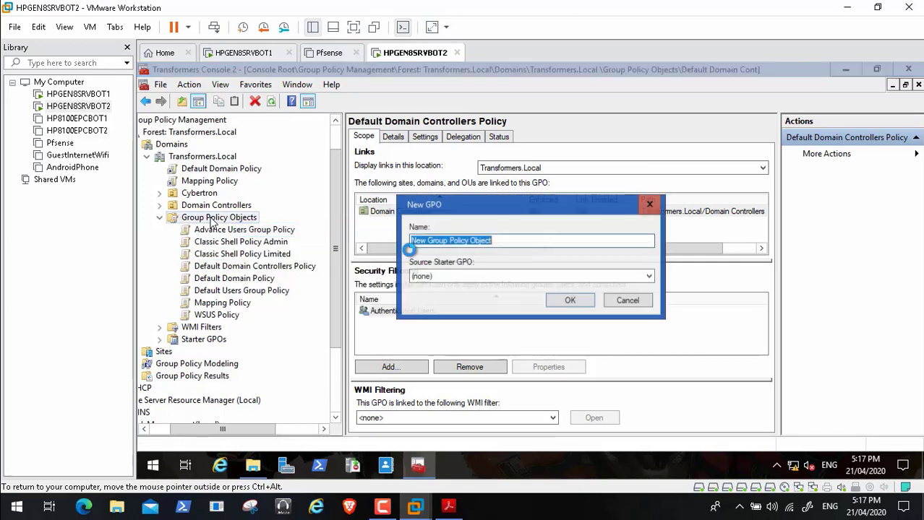
pyautogui.press('BackSpace')
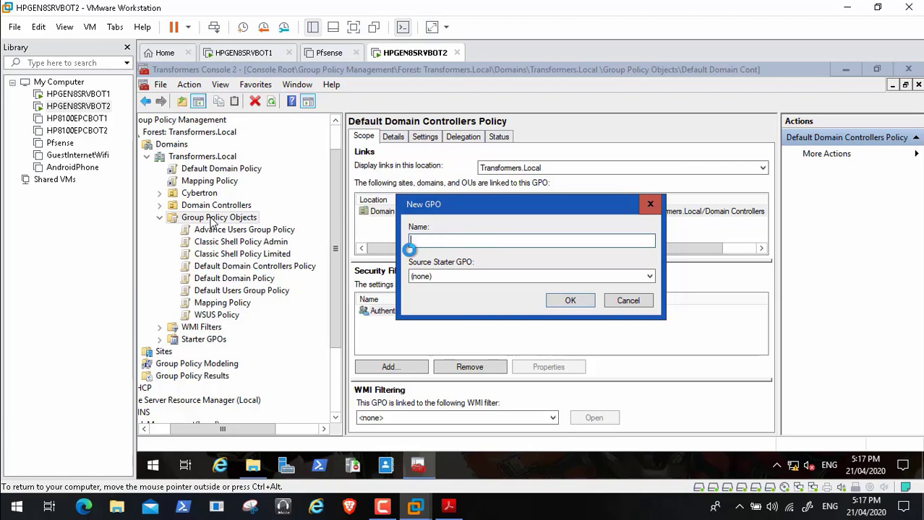
pyautogui.hotkey('ctrl', 'v')
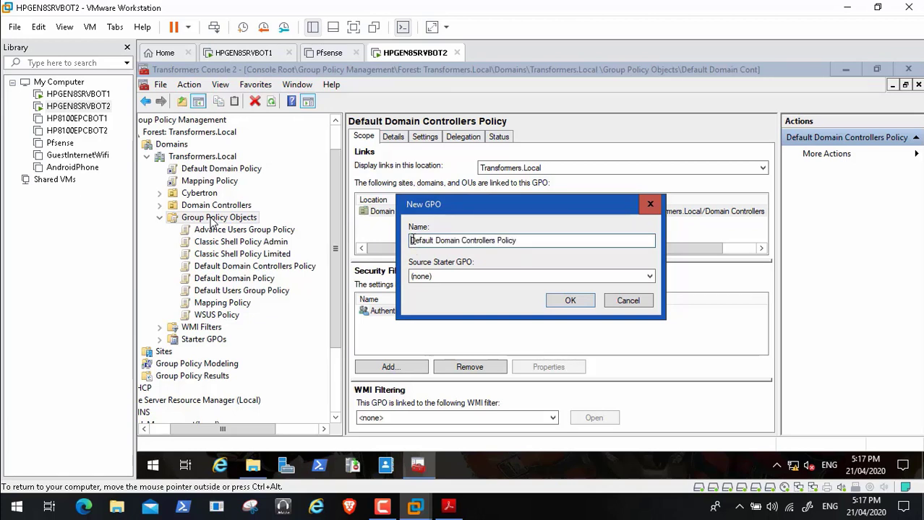
pyautogui.write('Restr')
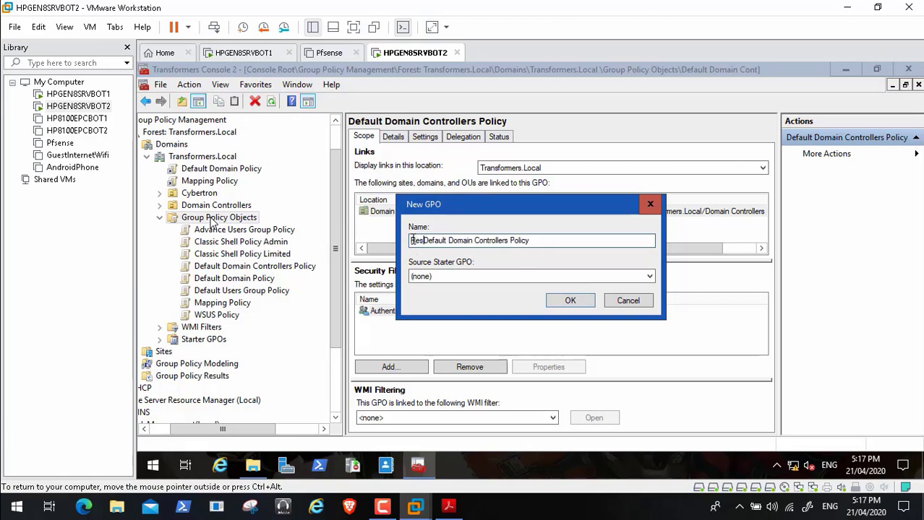
pyautogui.write('icted')
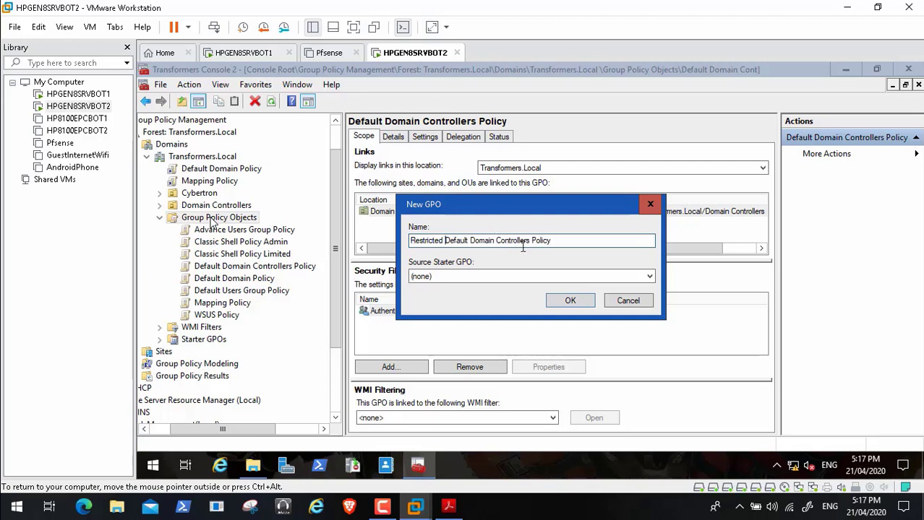
pyautogui.click(570, 301)
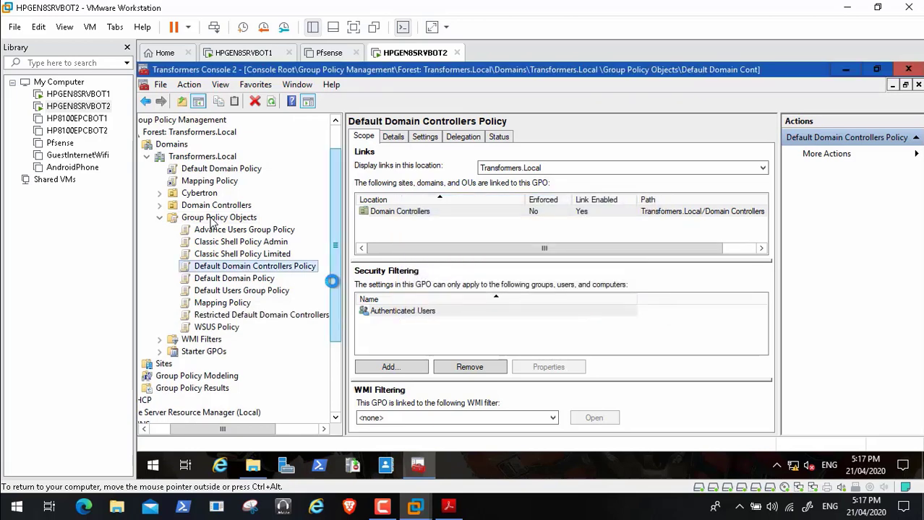
# Open the Restricted Default Domain Controllers Policy for editing and maximize the Group Policy Management Editor
pyautogui.click(271, 316)
pyautogui.rightClick(272, 317)
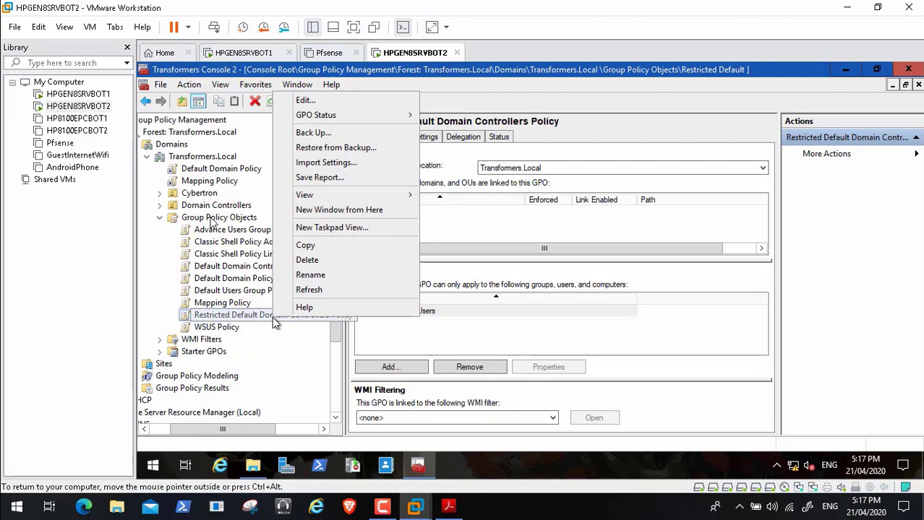
pyautogui.click(344, 106)
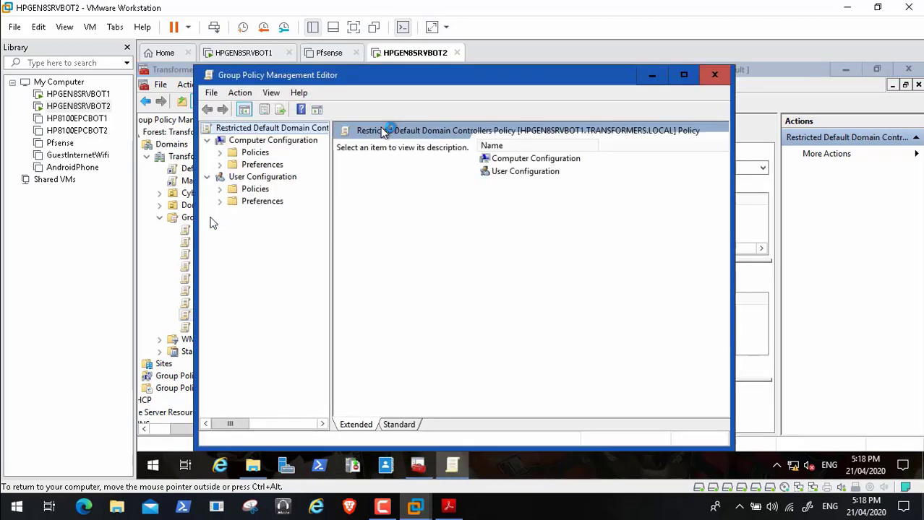
pyautogui.click(683, 75)
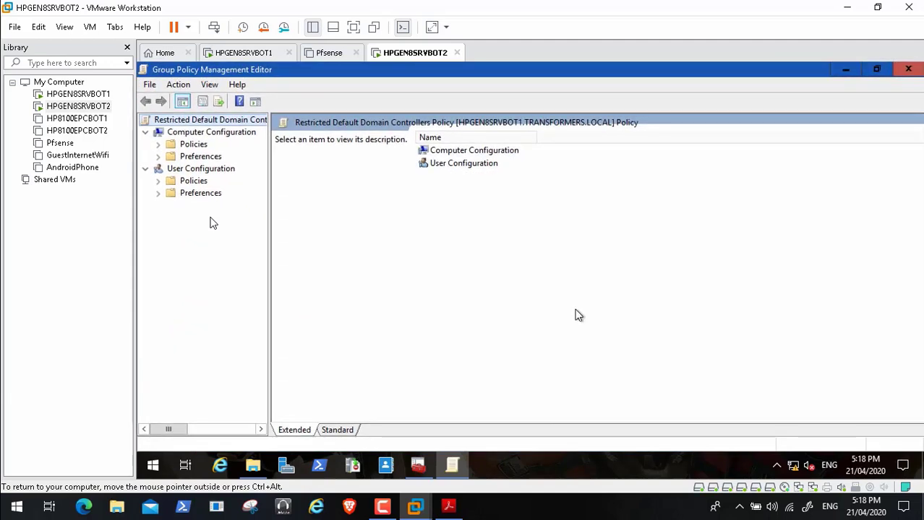
# Check the User Right Assignment table in the Acrobat Reader PDF and return to the policy editor on HPGEN8SRVBOT2
pyautogui.click(449, 506)
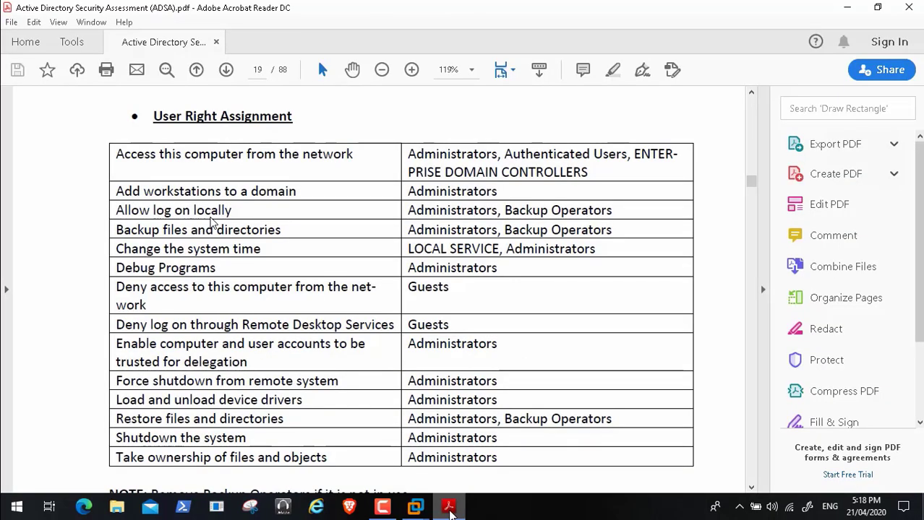
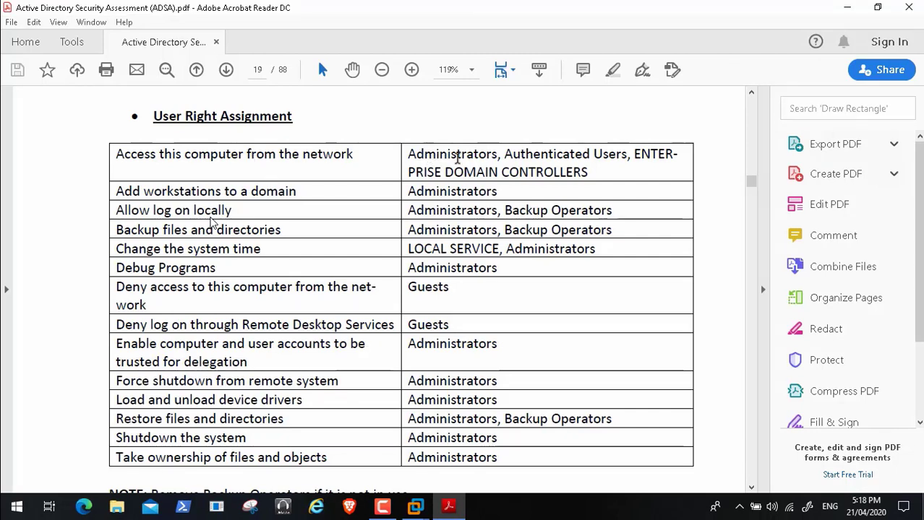
pyautogui.click(416, 506)
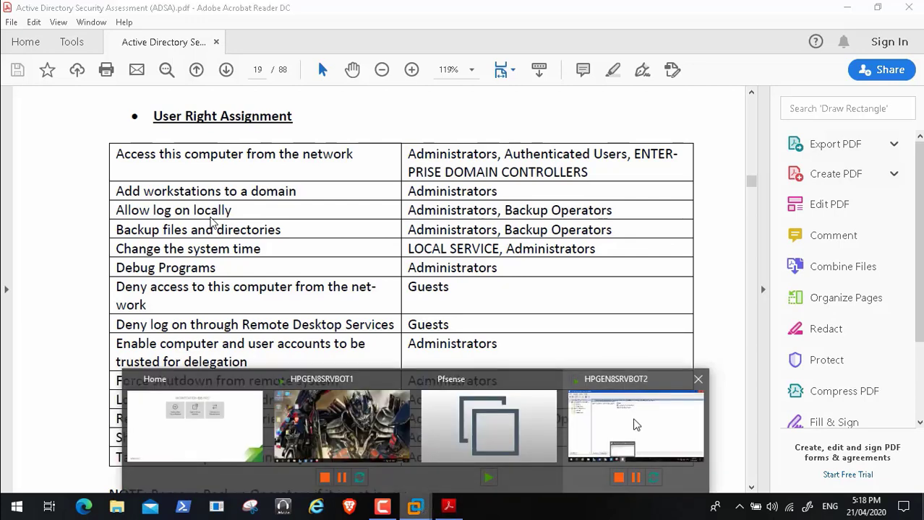
pyautogui.click(634, 425)
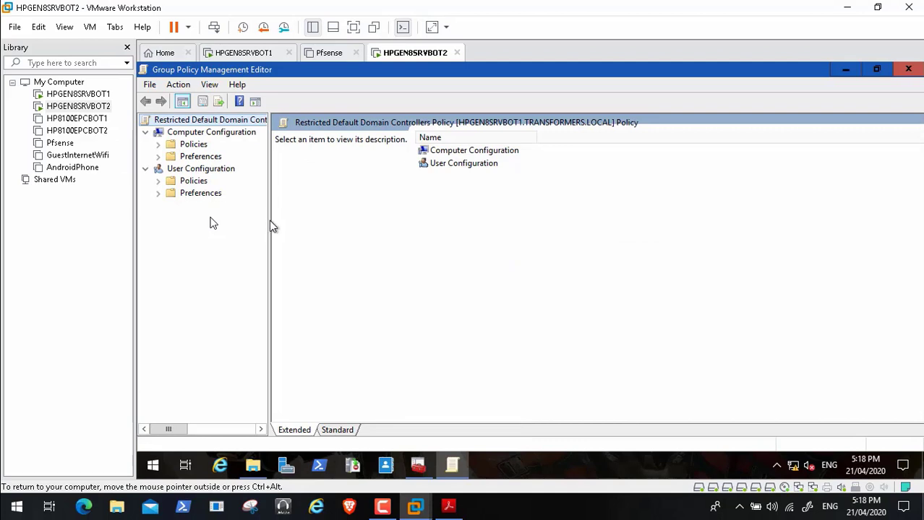
# Widen the console tree and open User Rights Assignment under Computer Configuration's Windows Settings, Security Settings, Local Policies, dismissing the Administrative Templates warning
pyautogui.moveTo(269, 220); pyautogui.dragTo(300, 219)
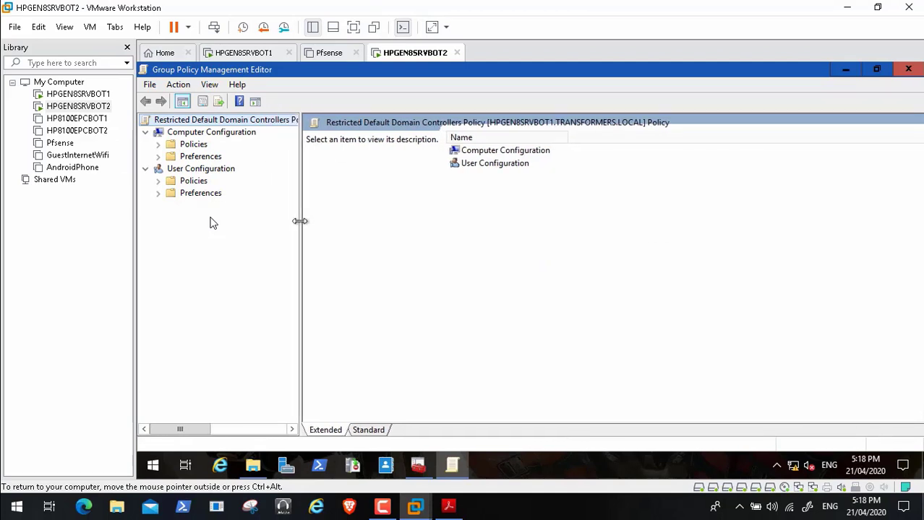
pyautogui.click(157, 145)
pyautogui.click(171, 169)
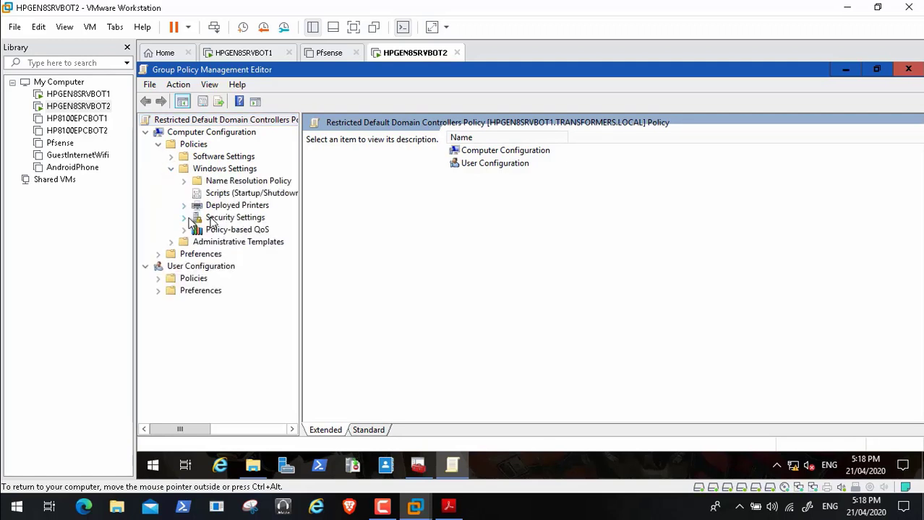
pyautogui.click(185, 217)
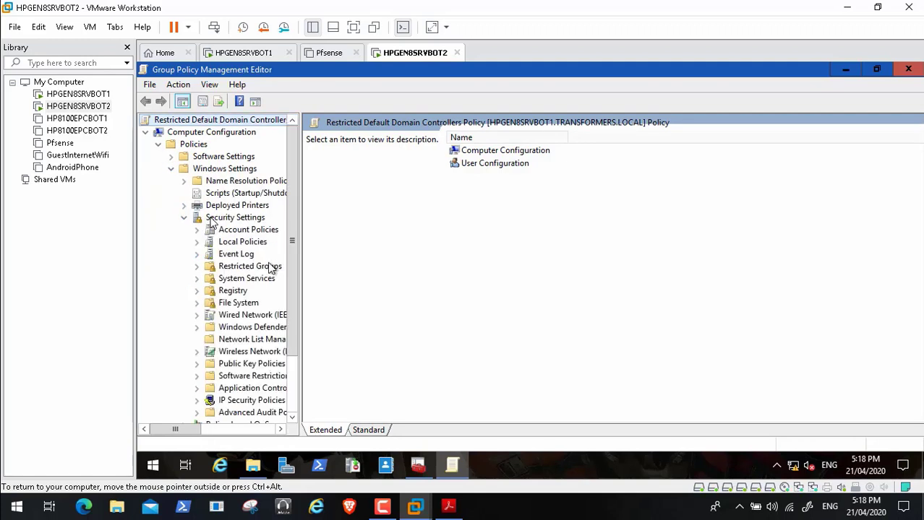
pyautogui.click(198, 243)
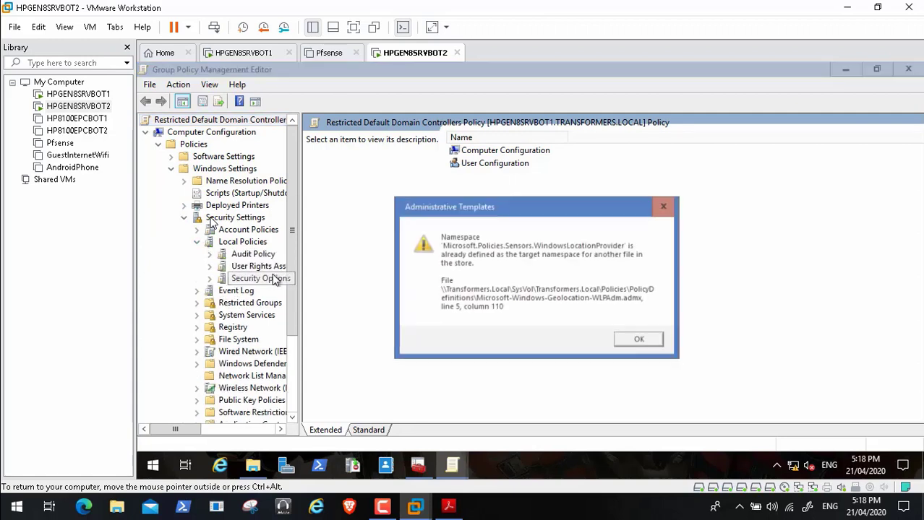
pyautogui.click(630, 341)
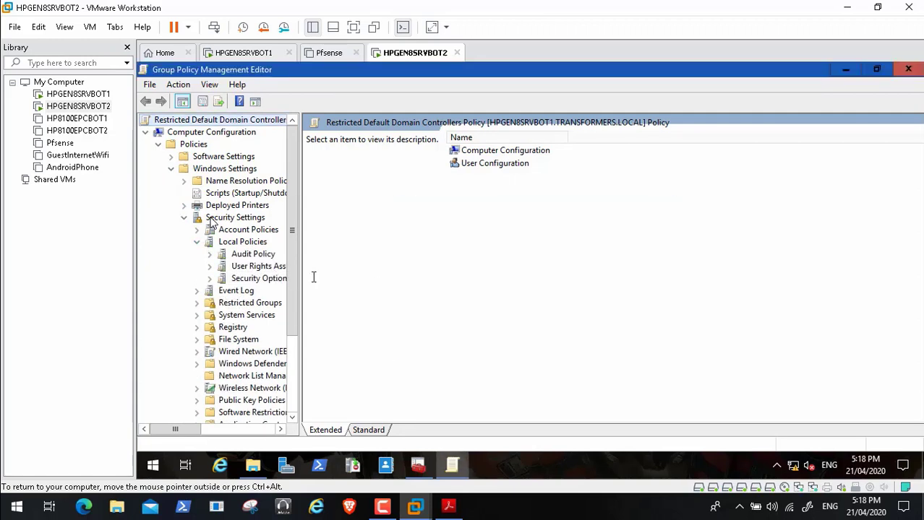
pyautogui.click(248, 267)
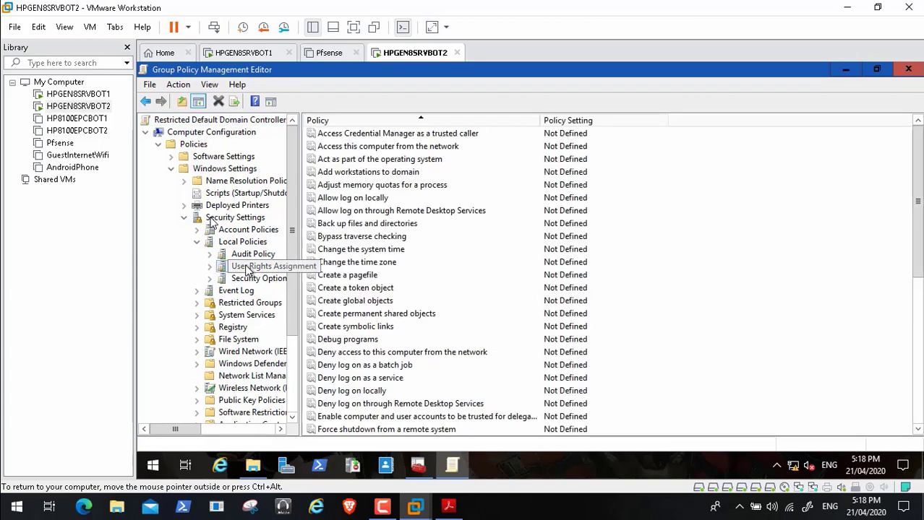
# Copy the groups listed for "Access this computer from the network" in the Acrobat Reader PDF and return to HPGEN8SRVBOT2 in VMware Workstation
pyautogui.click(448, 506)
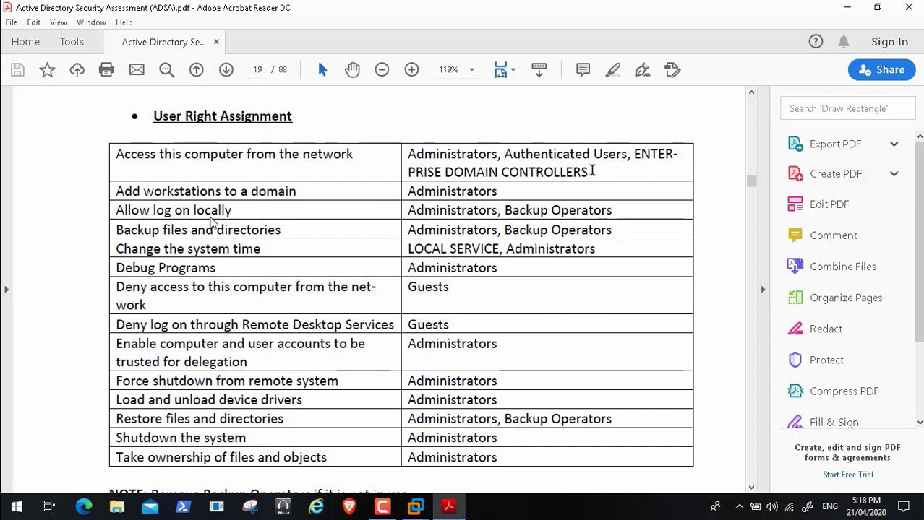
pyautogui.moveTo(593, 171); pyautogui.dragTo(409, 155)
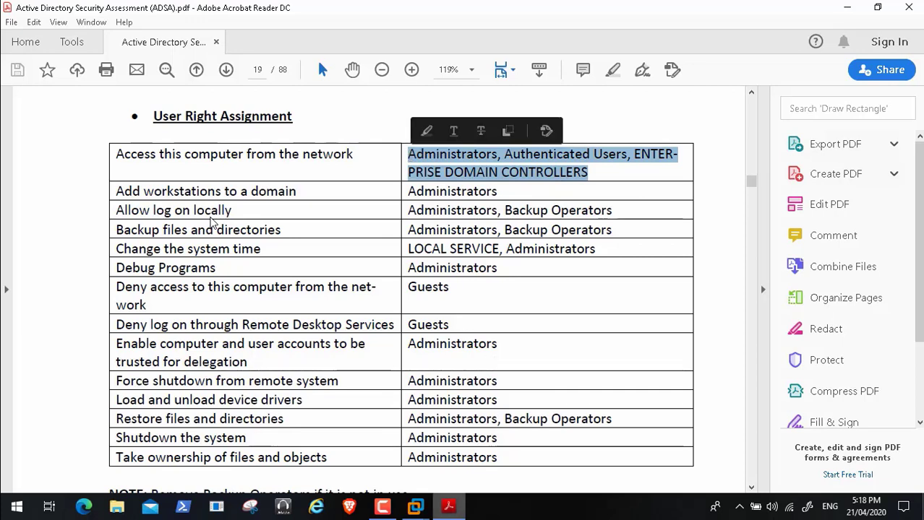
pyautogui.click(415, 509)
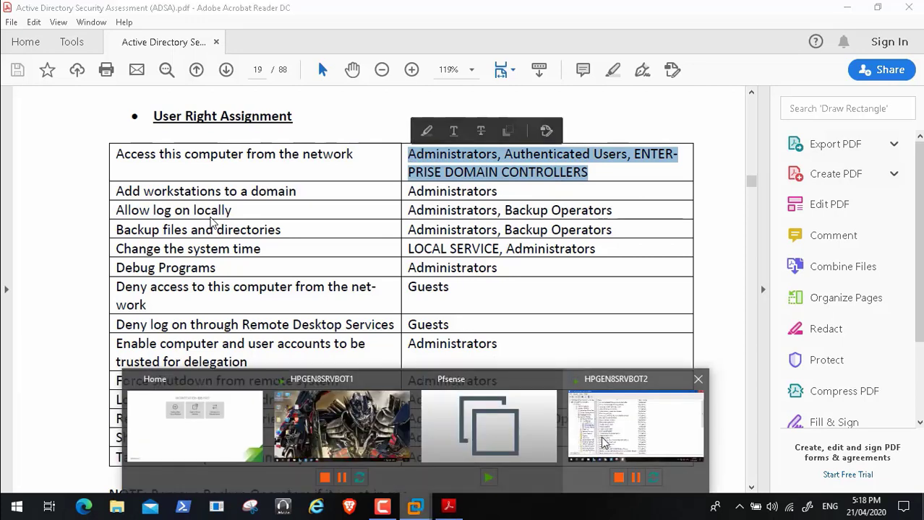
pyautogui.click(623, 435)
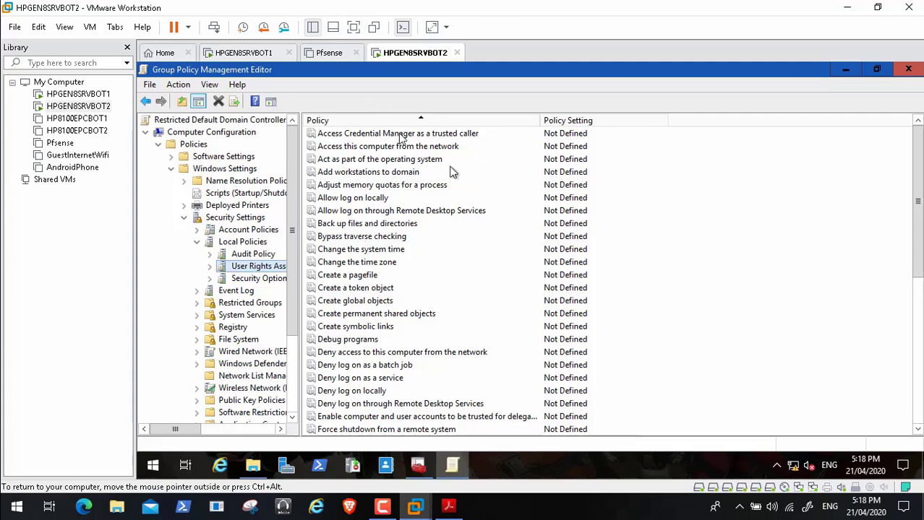
# Define the "Access this computer from the network" policy setting and open the object picker for adding users or groups
pyautogui.click(429, 149)
pyautogui.doubleClick(428, 149)
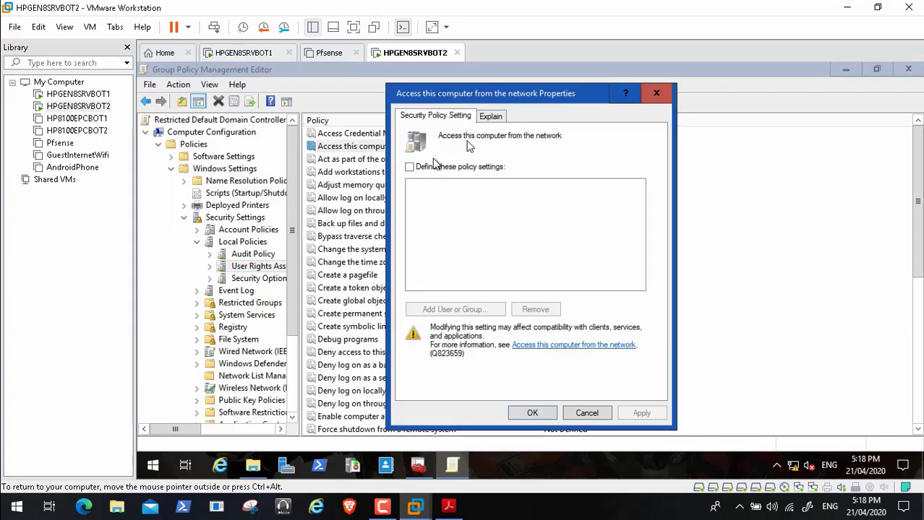
pyautogui.click(411, 167)
pyautogui.click(409, 167)
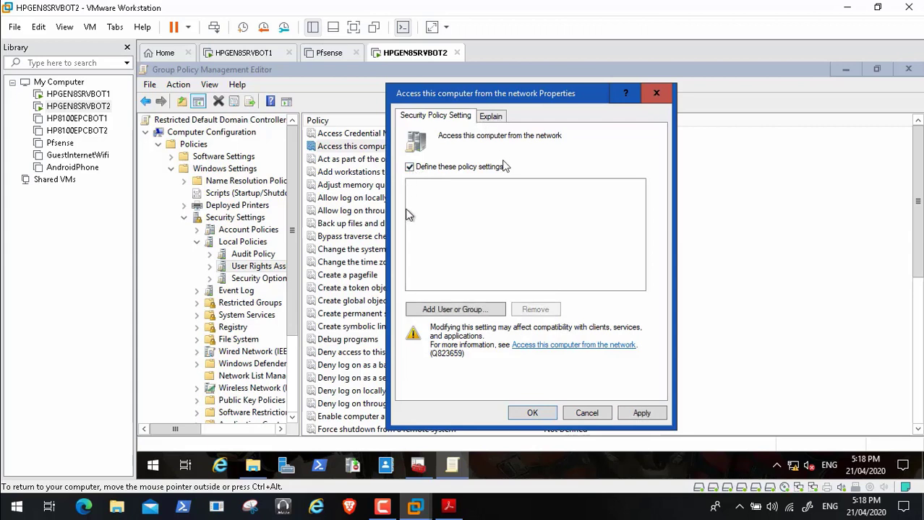
pyautogui.click(466, 311)
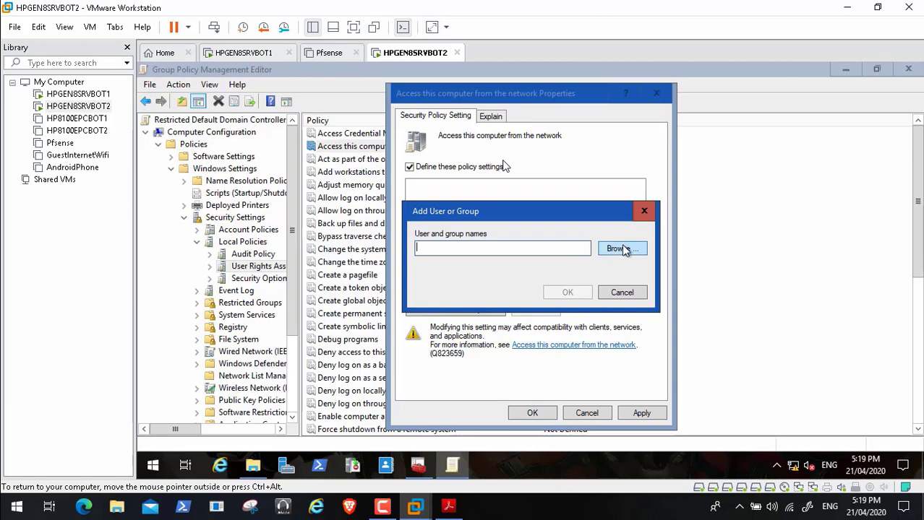
pyautogui.click(619, 248)
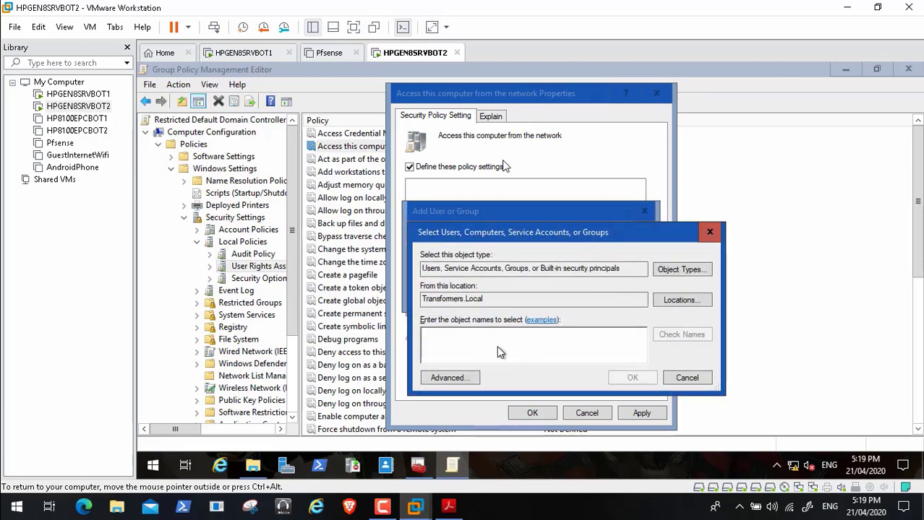
# Enter "Administrators, Authenticated Users, ENTER-PRISE DOMAIN CONTROLLERS" as the object names and try to resolve them
pyautogui.write('Administrators, Authenticated Users, ENTER-PRISE DOMAIN CONTROLLERS')
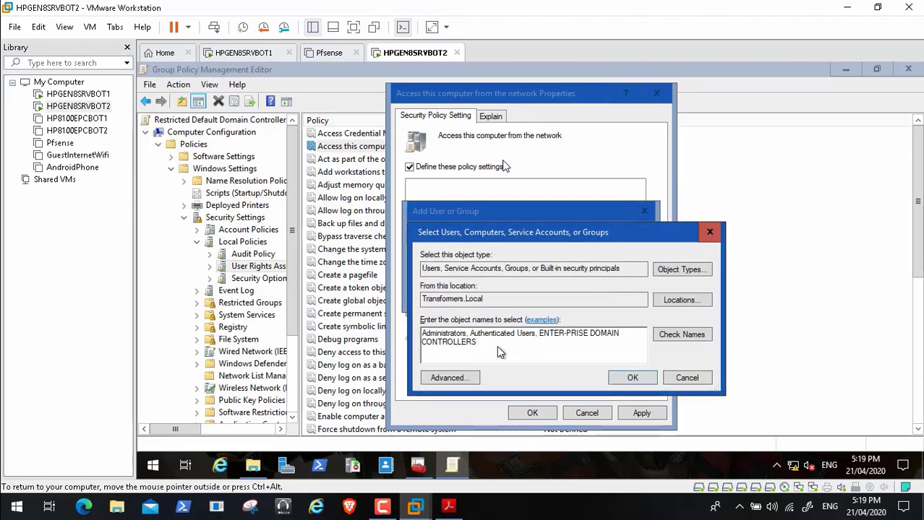
pyautogui.click(684, 339)
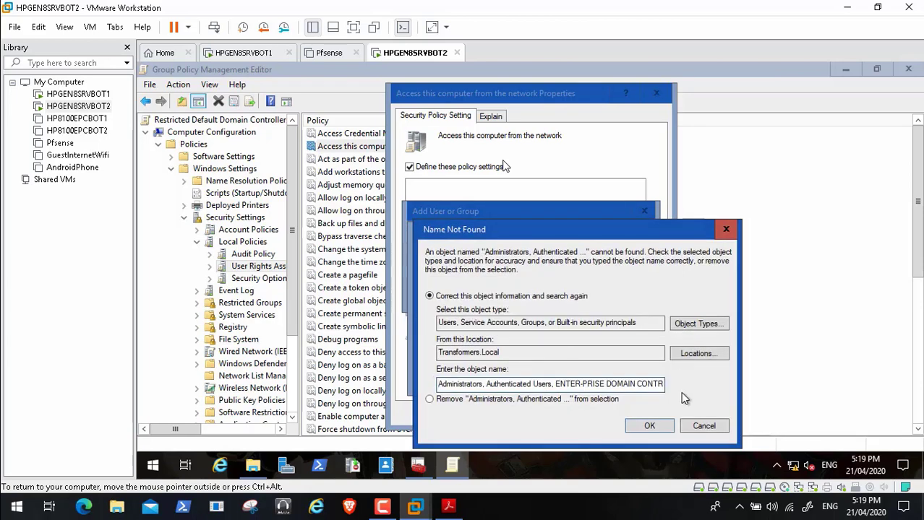
pyautogui.click(702, 426)
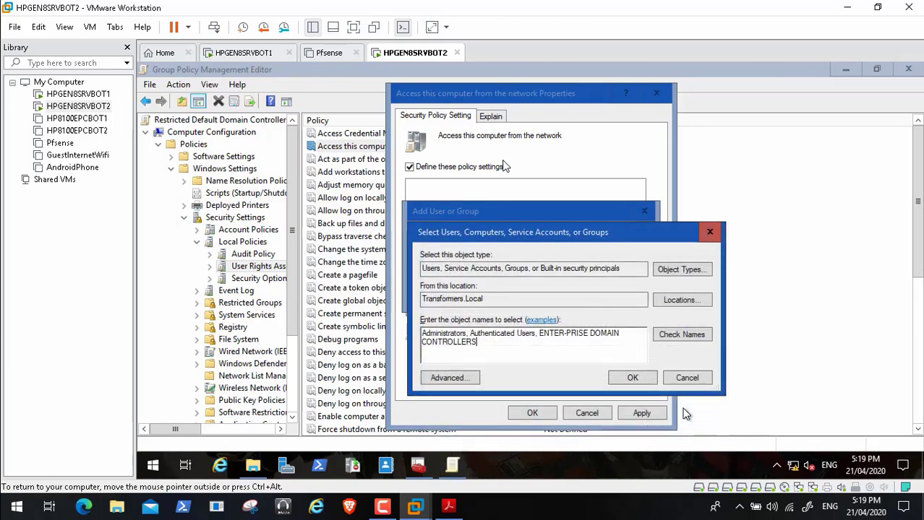
# Remove the spaces after the commas in the object names and try to resolve the list again
pyautogui.click(470, 334)
pyautogui.press('BackSpace')
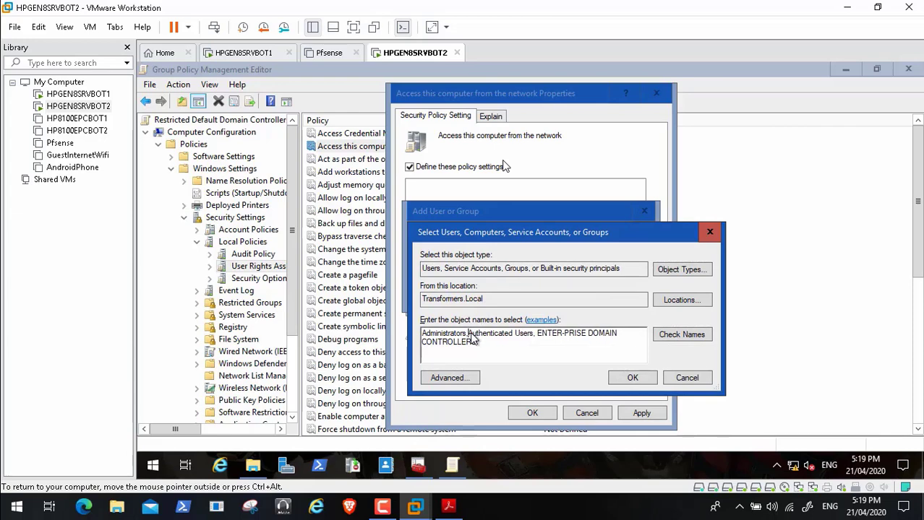
pyautogui.click(539, 333)
pyautogui.press('BackSpace')
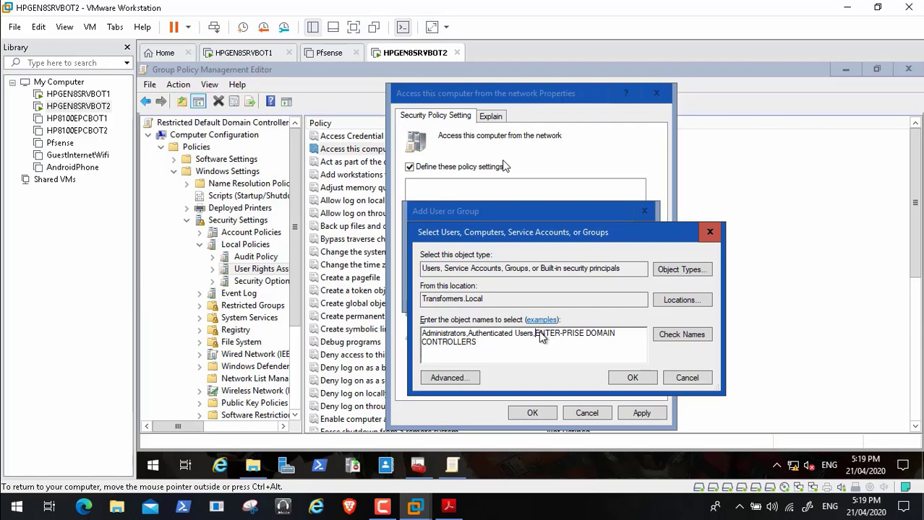
pyautogui.click(677, 336)
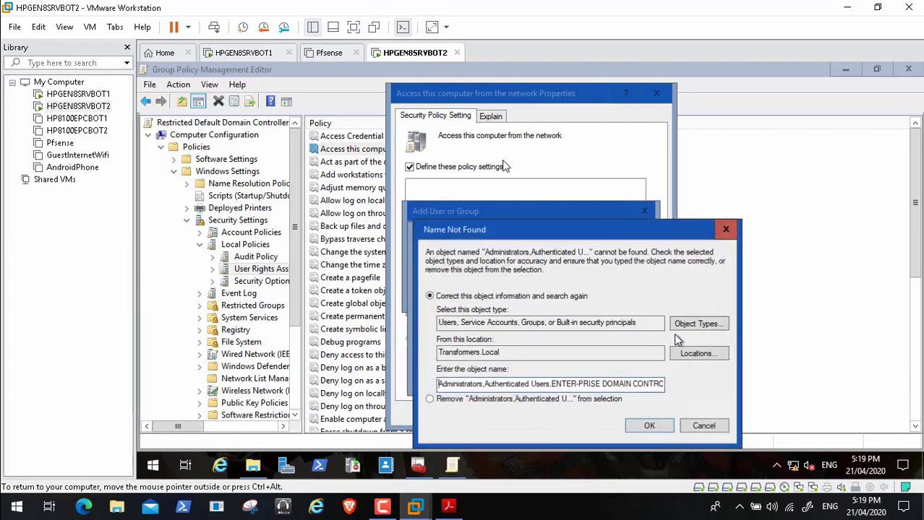
pyautogui.click(698, 426)
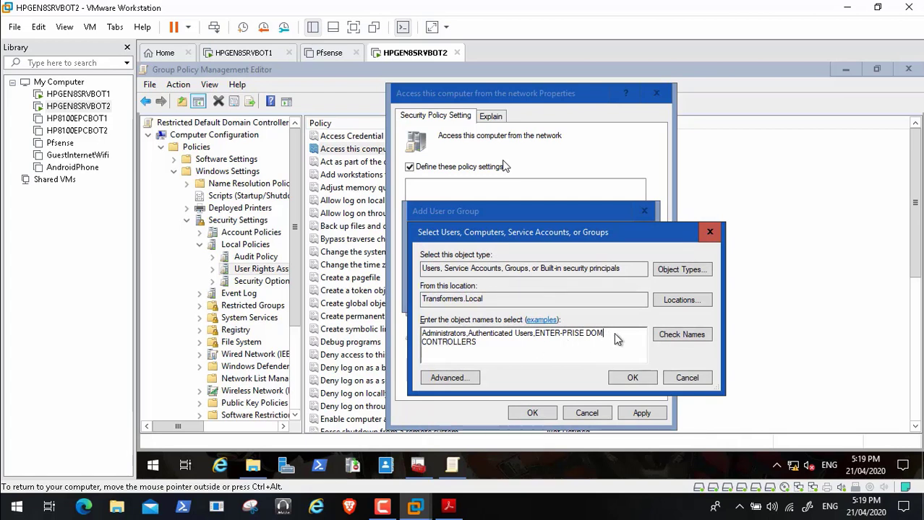
# Cut the object names down to "Administrators;", removing the other two groups
pyautogui.press('BackSpace')
pyautogui.press('BackSpace')
pyautogui.press('BackSpace')
pyautogui.press('BackSpace')
pyautogui.press('BackSpace')
pyautogui.press('BackSpace')
pyautogui.press('BackSpace')
pyautogui.press('BackSpace')
pyautogui.press('BackSpace')
pyautogui.press('BackSpace')
pyautogui.press('BackSpace')
pyautogui.press('BackSpace')
pyautogui.press('BackSpace')
pyautogui.press('BackSpace')
pyautogui.press('BackSpace')
pyautogui.press('BackSpace')
pyautogui.press('BackSpace')
pyautogui.press('BackSpace')
pyautogui.press('BackSpace')
pyautogui.press('BackSpace')
pyautogui.press('BackSpace')
pyautogui.press('BackSpace')
pyautogui.press('BackSpace')
pyautogui.press('BackSpace')
pyautogui.press('BackSpace')
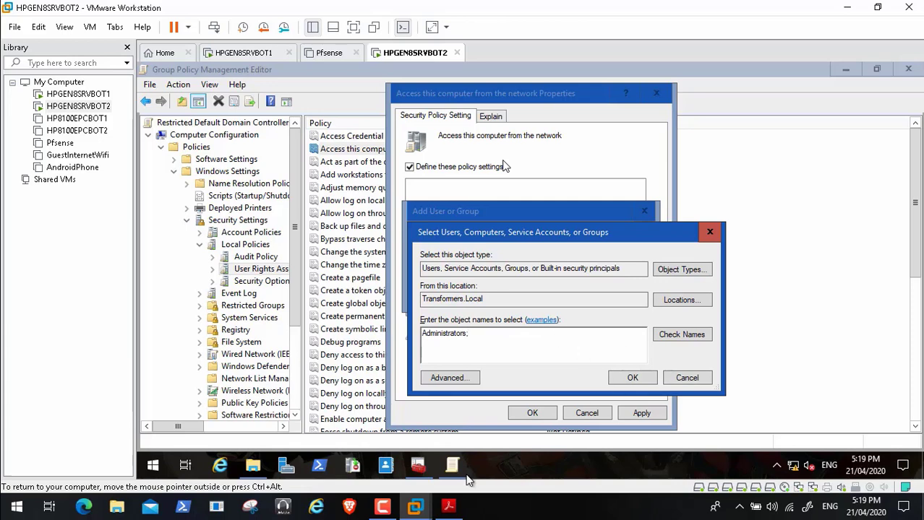
# Copy the PDF's group list for "Access this computer from the network" again and switch back to HPGEN8SRVBOT2 in VMware Workstation
pyautogui.click(448, 507)
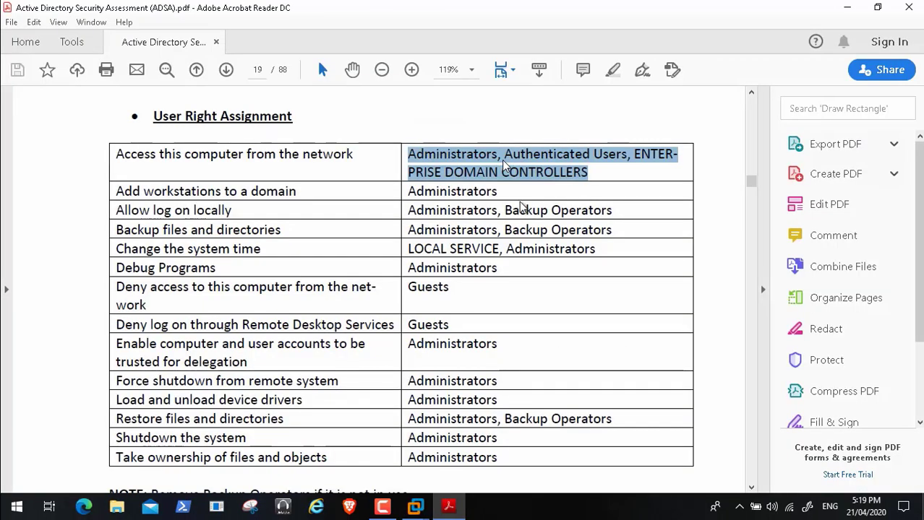
pyautogui.rightClick(523, 170)
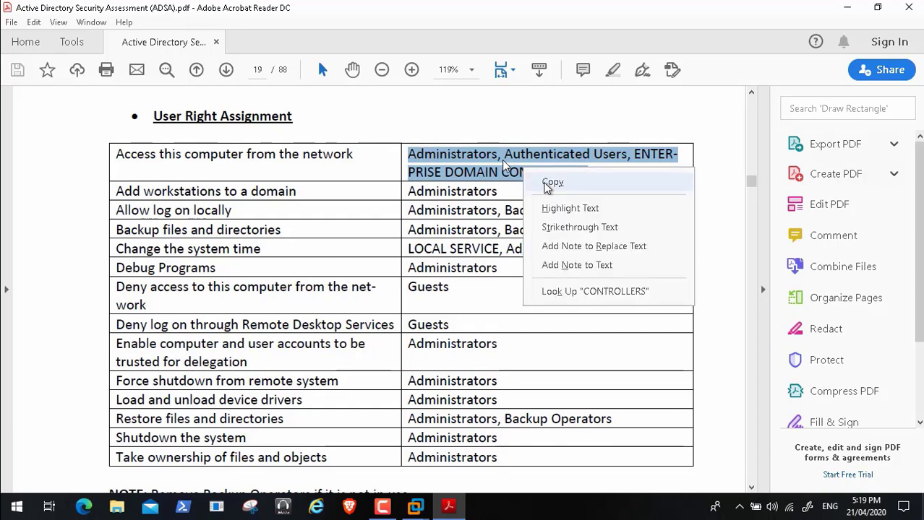
pyautogui.click(552, 183)
pyautogui.moveTo(415, 506)
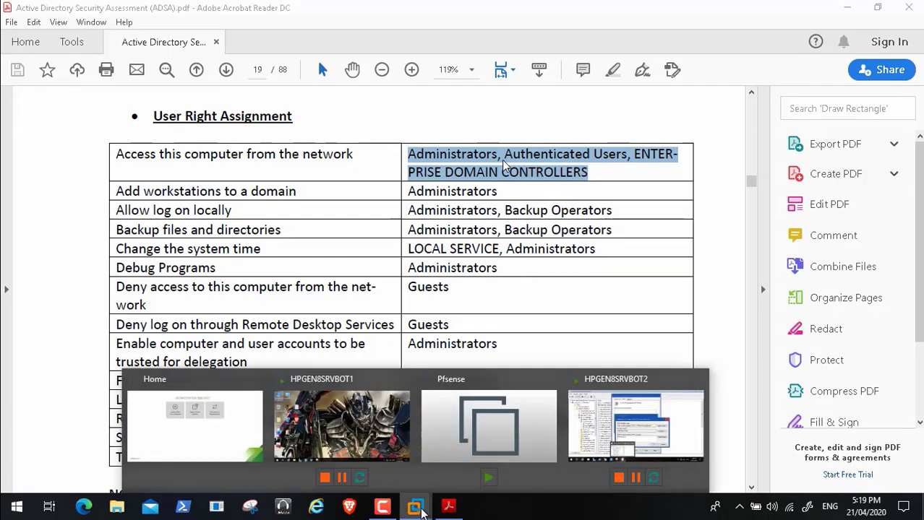
pyautogui.click(629, 425)
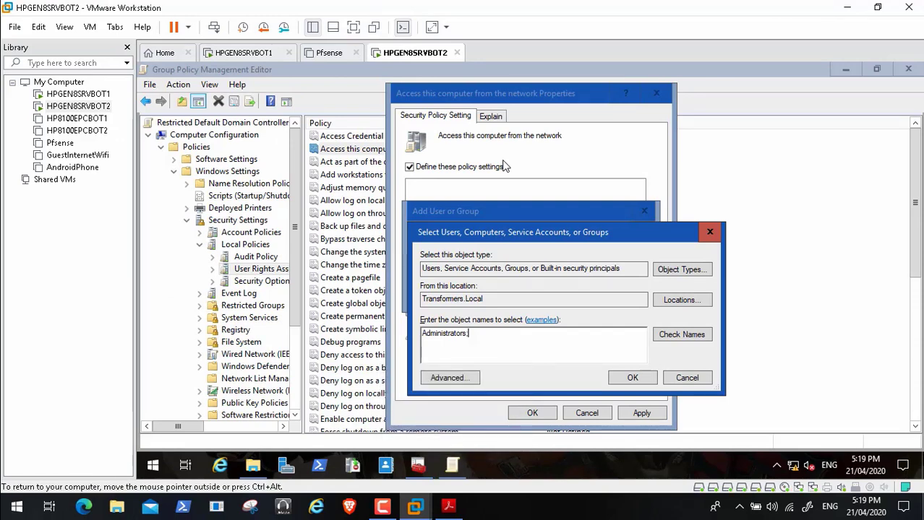
# Open New Text Document (2) from the server desktop in Notepad and paste the copied group list below the last command
pyautogui.click(921, 466)
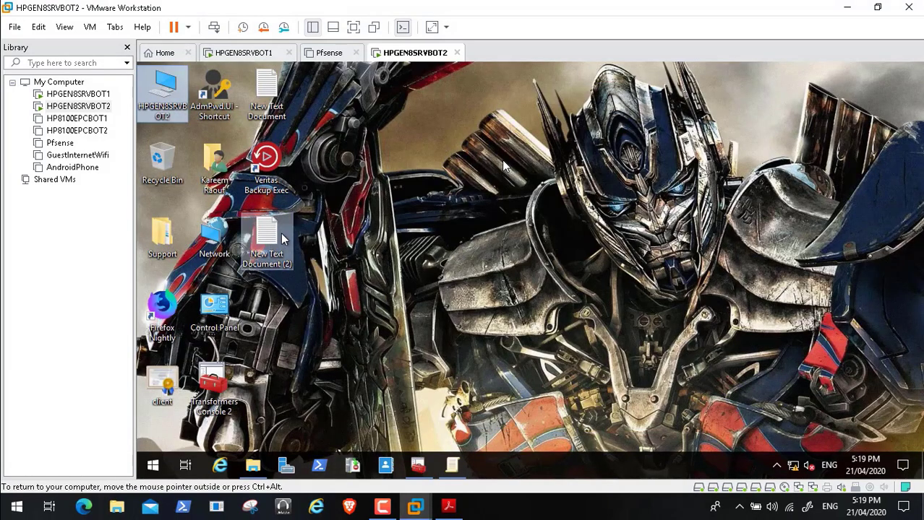
pyautogui.doubleClick(282, 239)
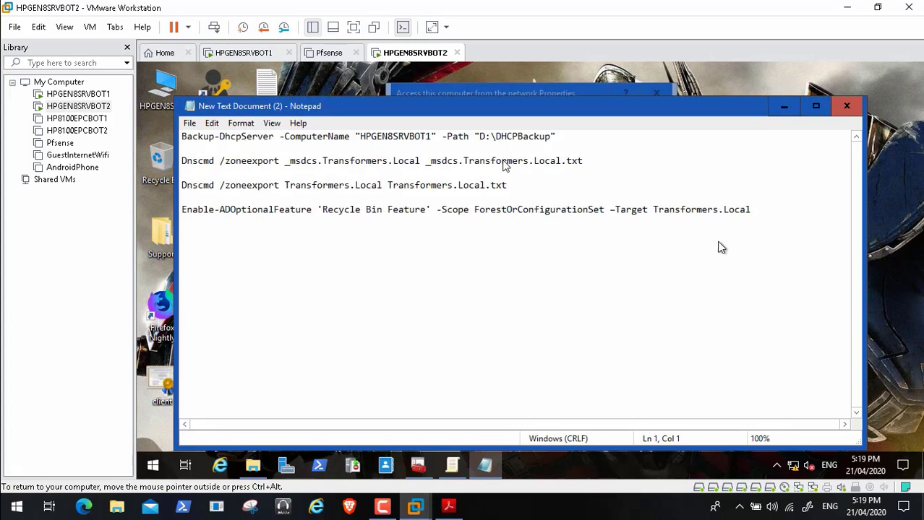
pyautogui.hotkey('ctrl', 'End')
pyautogui.press('Return')
pyautogui.press('Return')
pyautogui.hotkey('ctrl', 'v')
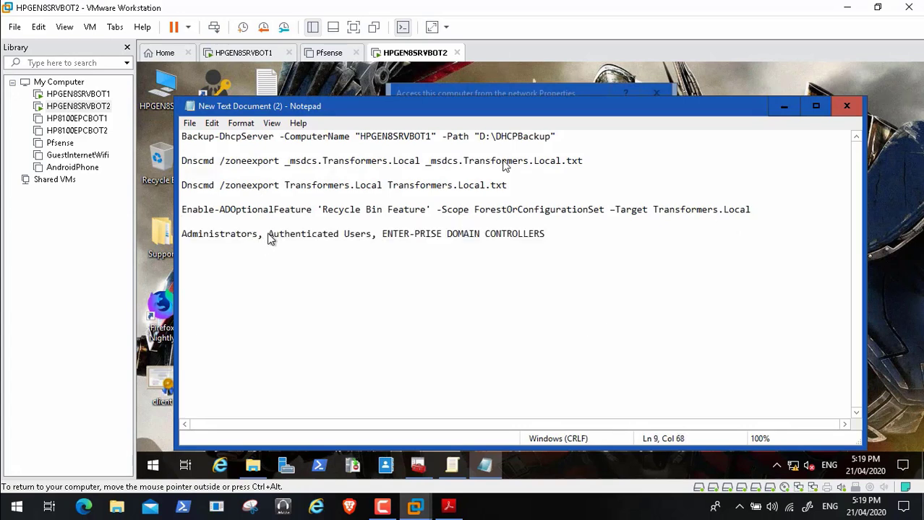
# Replace the comma separators in the pasted group list with semicolons without spaces, and compare the list with the PDF table
pyautogui.press('BackSpace')
pyautogui.press('BackSpace')
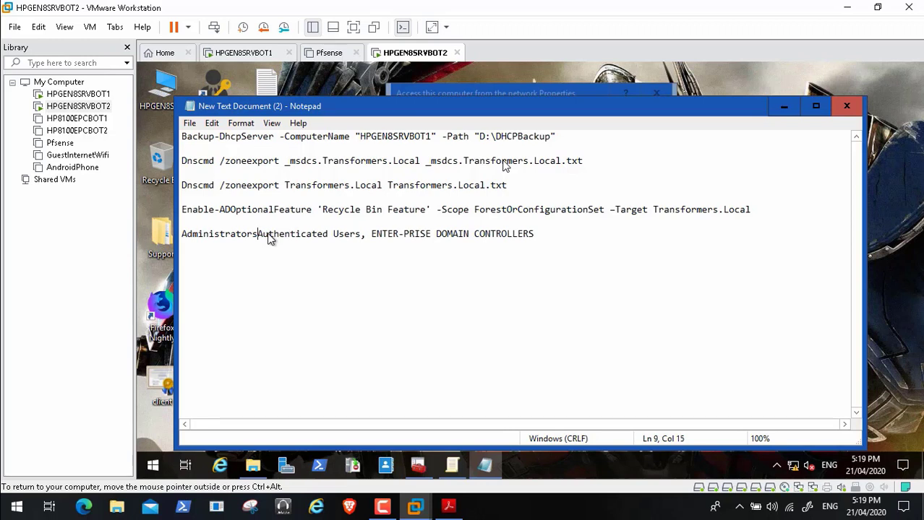
pyautogui.write(';')
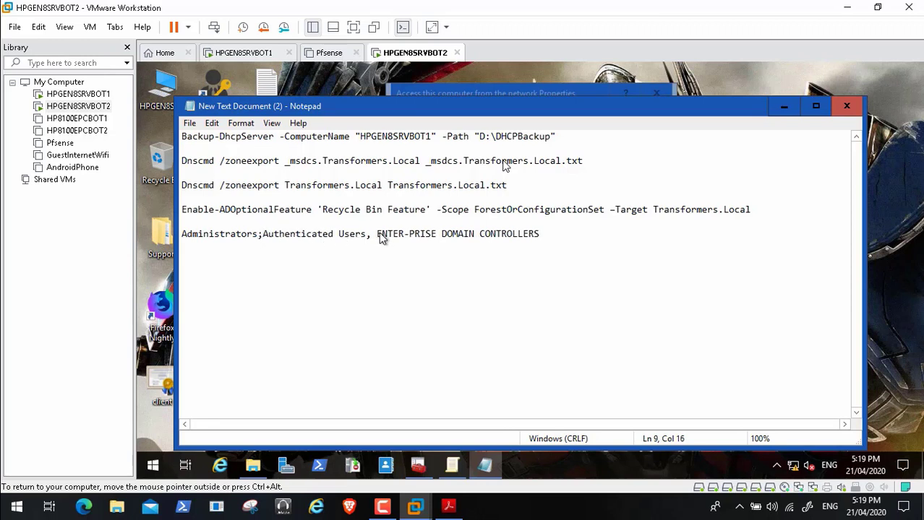
pyautogui.press('BackSpace')
pyautogui.press('BackSpace')
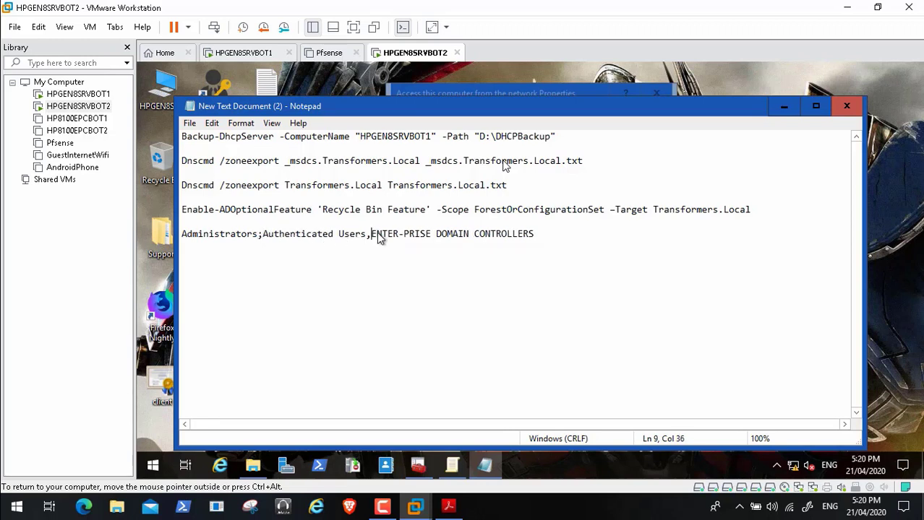
pyautogui.write(';')
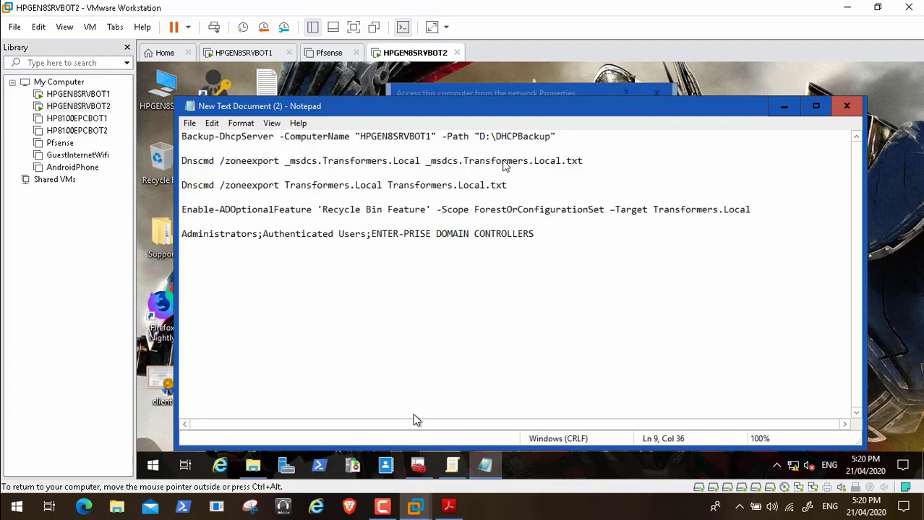
pyautogui.click(448, 507)
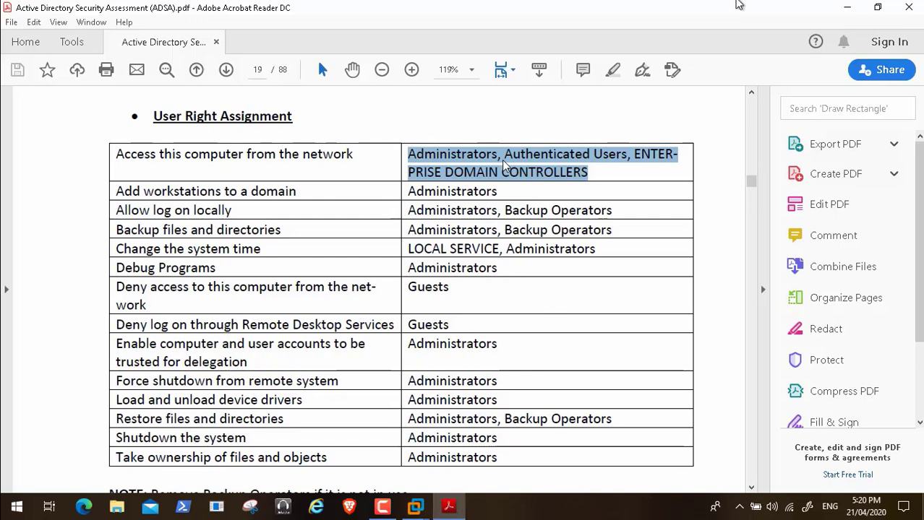
pyautogui.click(843, 7)
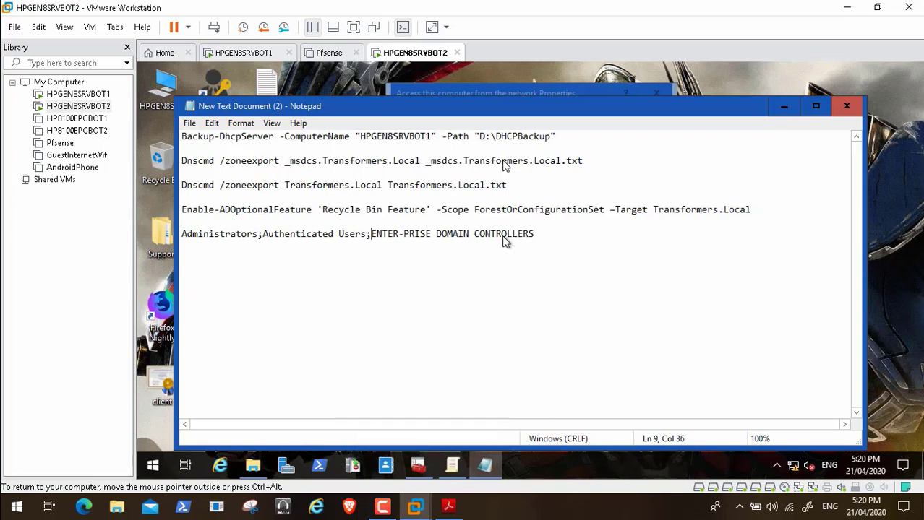
# Copy the semicolon-separated group list in Notepad and return to the object selection dialog in Group Policy Management Editor
pyautogui.moveTo(536, 235); pyautogui.dragTo(181, 239)
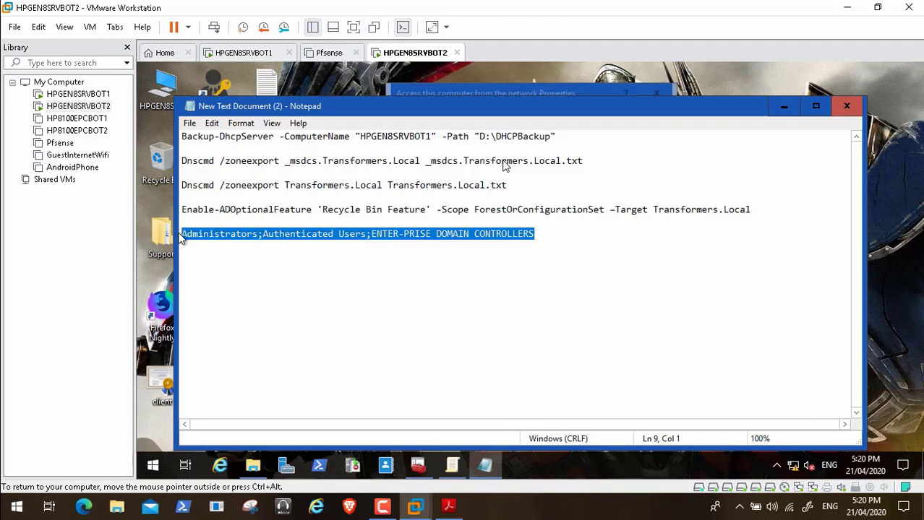
pyautogui.click(453, 467)
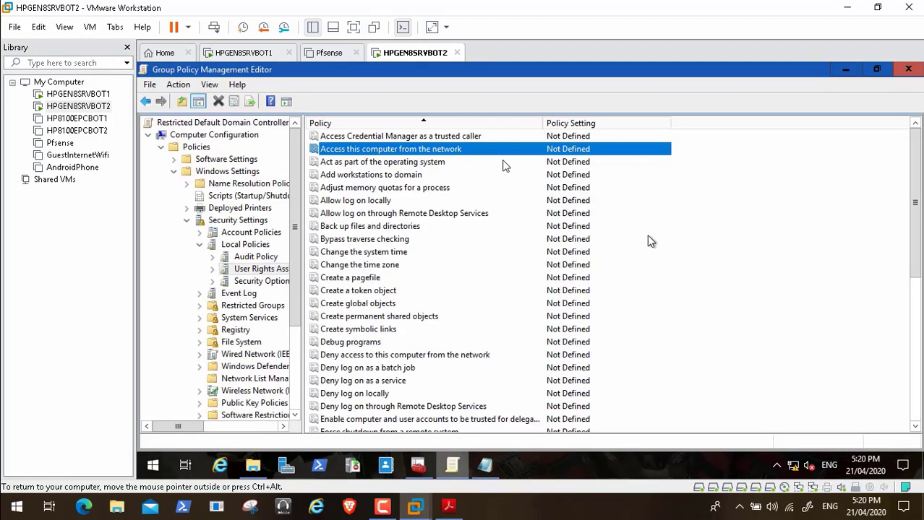
pyautogui.click(452, 467)
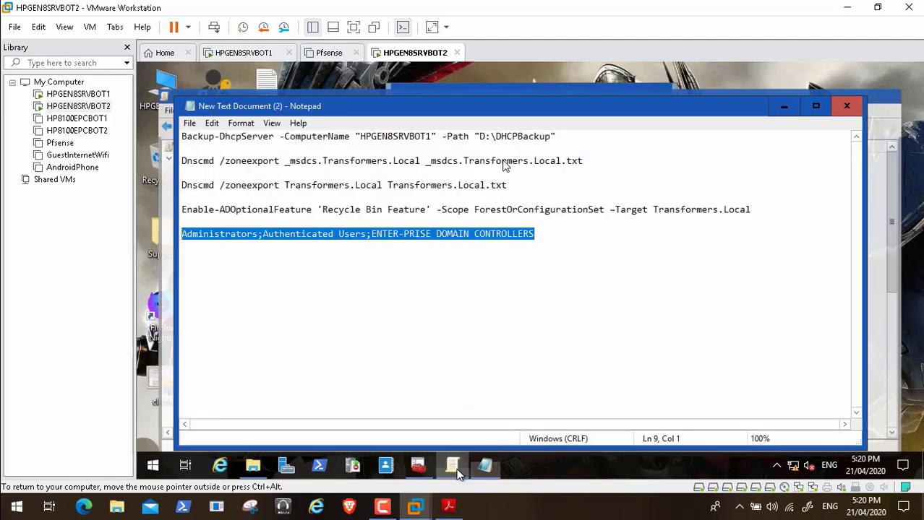
pyautogui.click(453, 467)
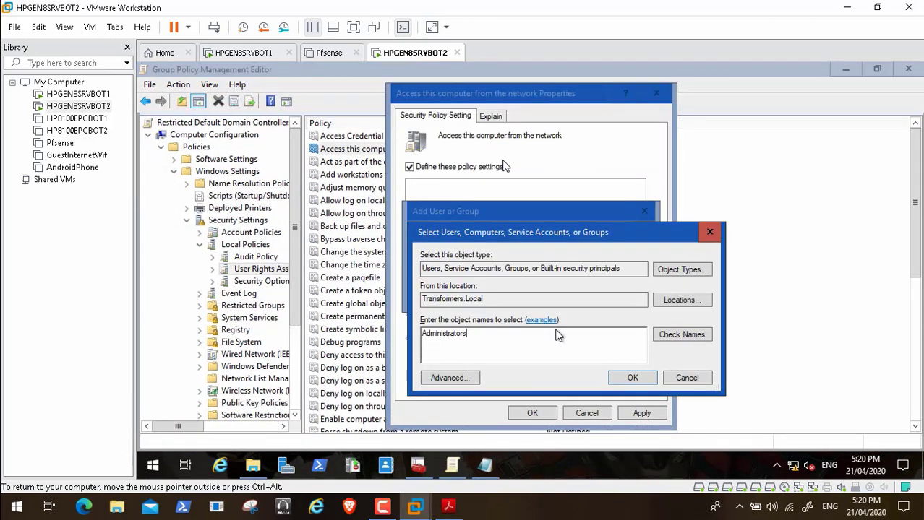
# Replace the object name "Administrators" with the copied list "Administrators;Authenticated Users;ENTER-PRISE DOMAIN CONTROLLERS"
pyautogui.press('BackSpace')
pyautogui.press('BackSpace')
pyautogui.press('BackSpace')
pyautogui.press('BackSpace')
pyautogui.press('BackSpace')
pyautogui.press('BackSpace')
pyautogui.press('BackSpace')
pyautogui.press('BackSpace')
pyautogui.press('BackSpace')
pyautogui.press('BackSpace')
pyautogui.press('BackSpace')
pyautogui.press('BackSpace')
pyautogui.press('BackSpace')
pyautogui.hotkey('ctrl', 'v')
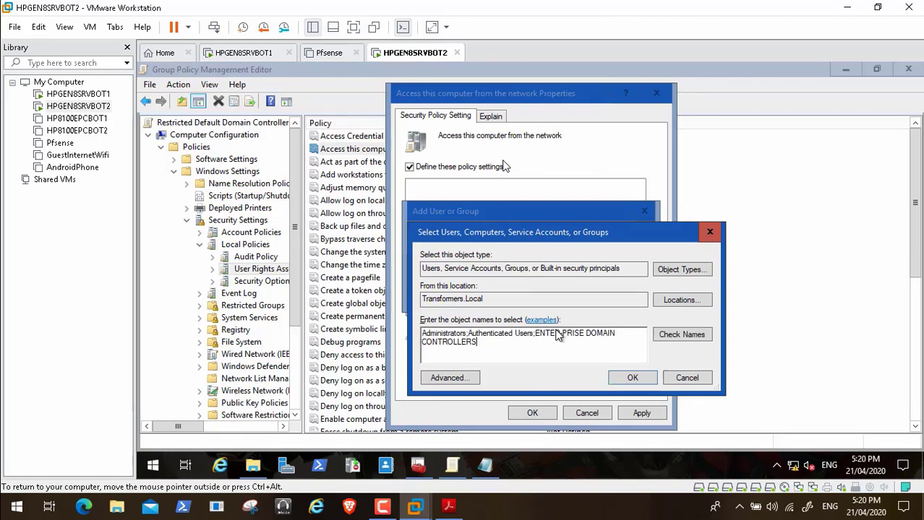
# Check the pasted object names against the directory and cancel the correction of "ENTER-PRISE DOMAIN CONTROLLERS"
pyautogui.click(700, 333)
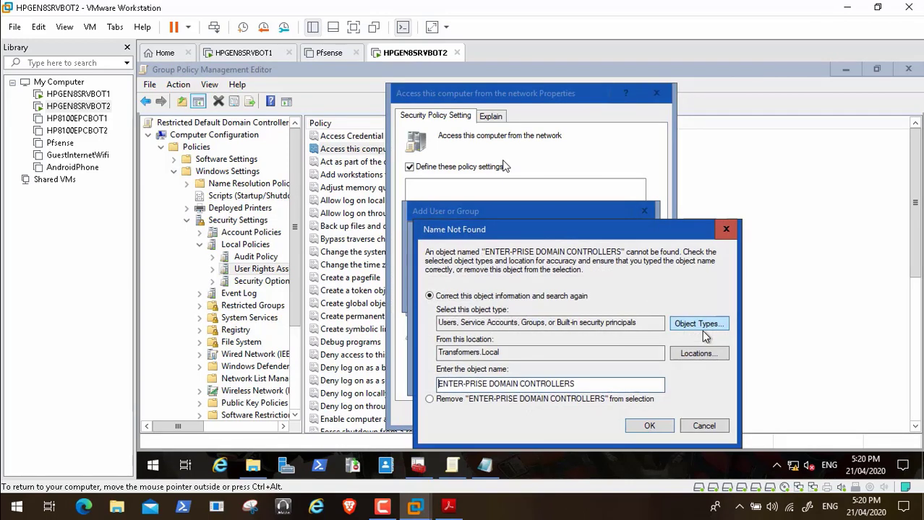
pyautogui.click(598, 387)
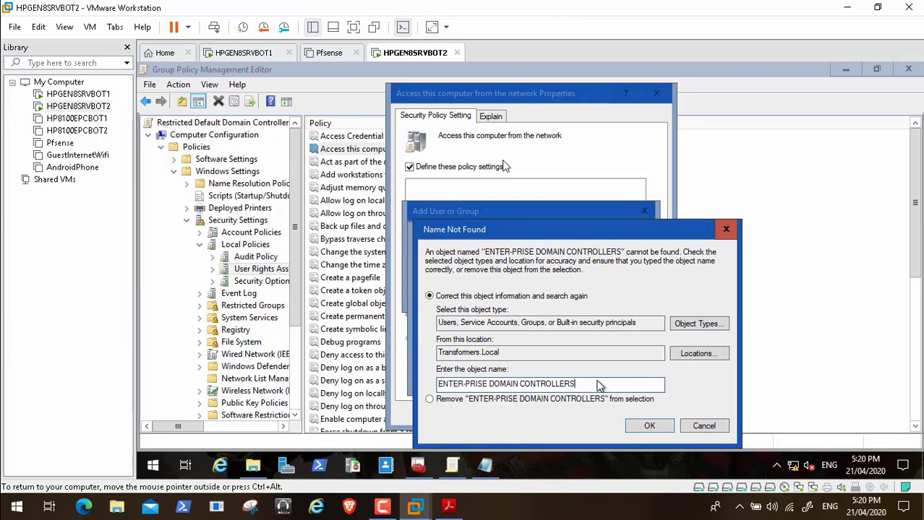
pyautogui.click(699, 427)
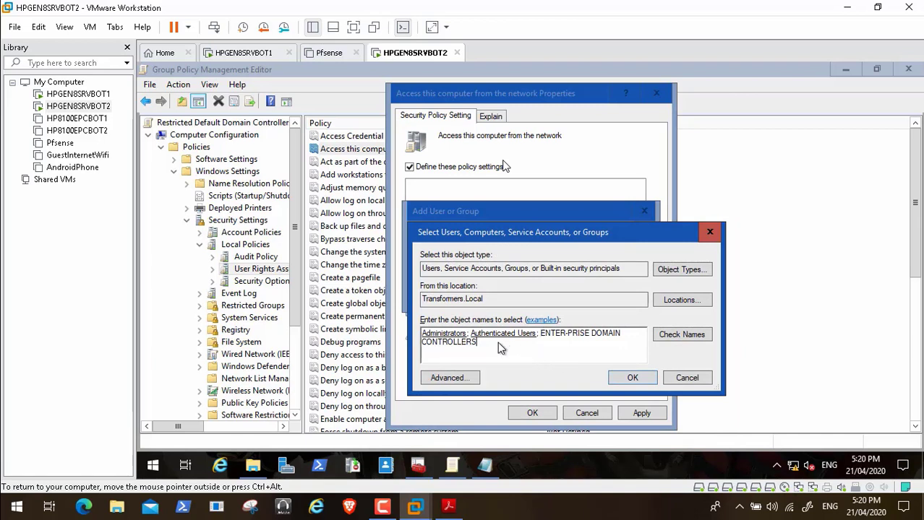
# Delete the misspelled "ENTER-PRISE DOMAIN CONTROLLERS" entry from the object names, keeping Administrators and Authenticated Users
pyautogui.press('BackSpace')
pyautogui.press('BackSpace')
pyautogui.press('BackSpace')
pyautogui.press('BackSpace')
pyautogui.press('BackSpace')
pyautogui.press('BackSpace')
pyautogui.press('BackSpace')
pyautogui.press('BackSpace')
pyautogui.press('BackSpace')
pyautogui.press('BackSpace')
pyautogui.press('BackSpace')
pyautogui.press('BackSpace')
pyautogui.press('BackSpace')
pyautogui.press('BackSpace')
pyautogui.press('BackSpace')
pyautogui.press('BackSpace')
pyautogui.press('BackSpace')
pyautogui.press('BackSpace')
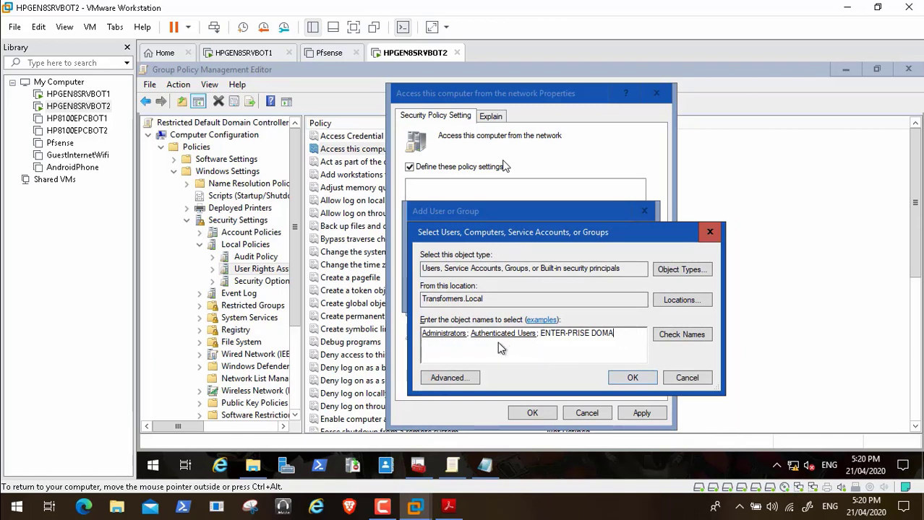
pyautogui.press('BackSpace')
pyautogui.press('BackSpace')
pyautogui.press('BackSpace')
pyautogui.press('BackSpace')
pyautogui.press('BackSpace')
pyautogui.press('BackSpace')
pyautogui.press('BackSpace')
pyautogui.press('BackSpace')
pyautogui.press('BackSpace')
pyautogui.press('BackSpace')
pyautogui.press('BackSpace')
pyautogui.press('BackSpace')
pyautogui.press('BackSpace')
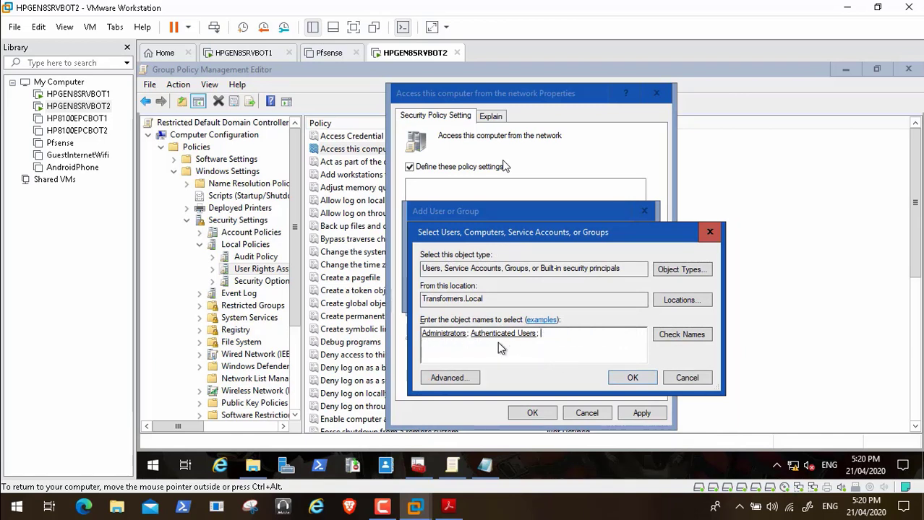
# Run an advanced object search in Transformers.Local for names starting with "enterprise"
pyautogui.click(448, 378)
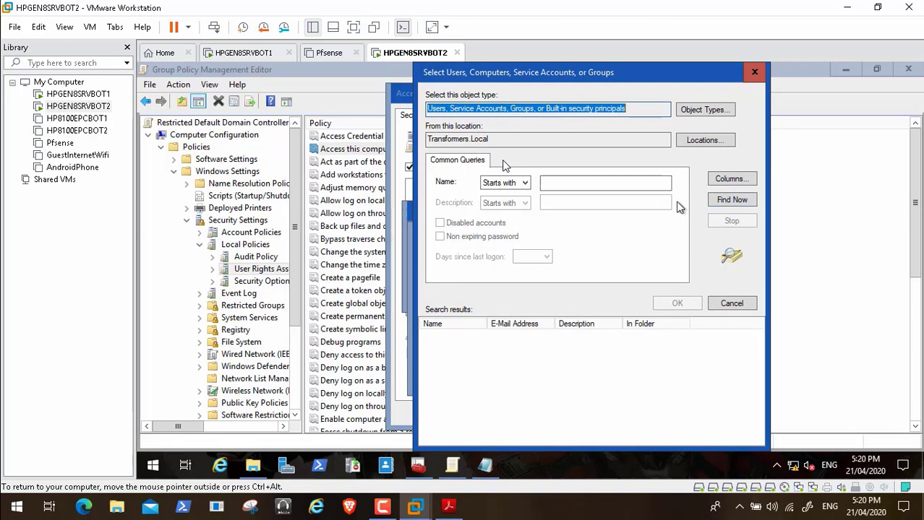
pyautogui.click(604, 184)
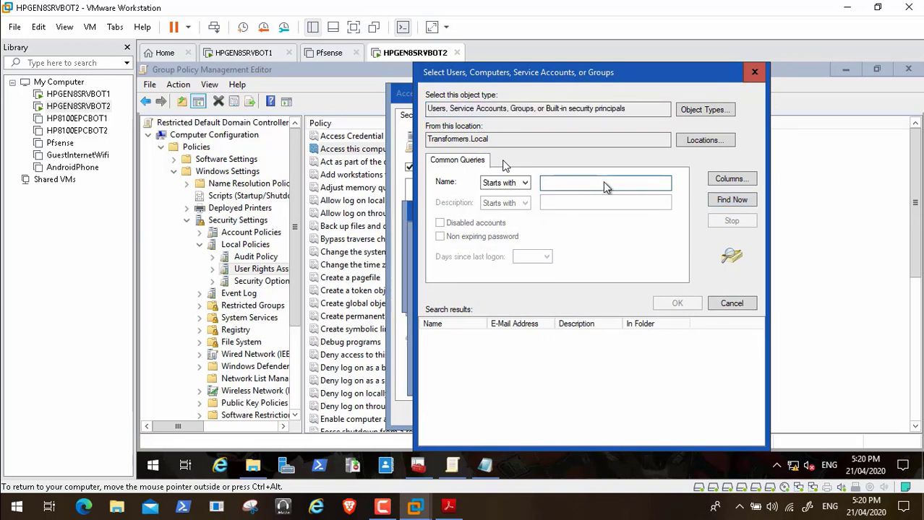
pyautogui.write('enterprise')
pyautogui.click(726, 181)
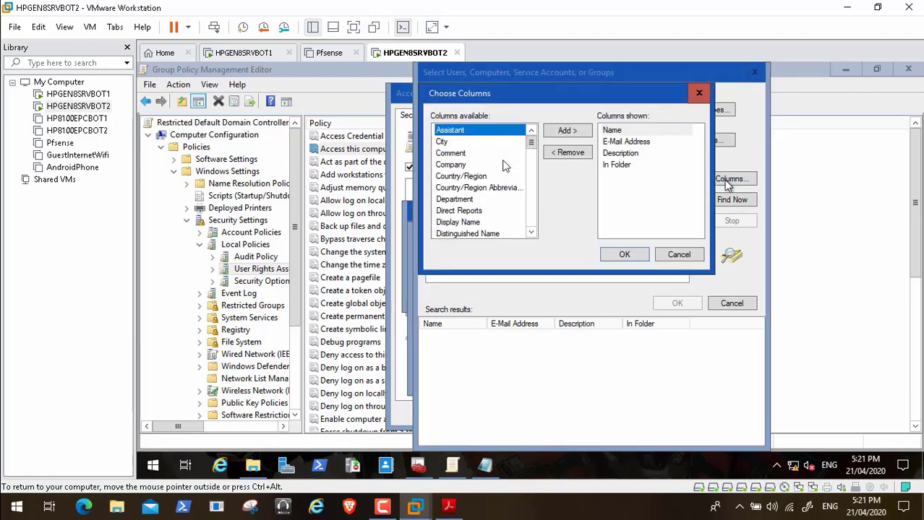
pyautogui.click(679, 254)
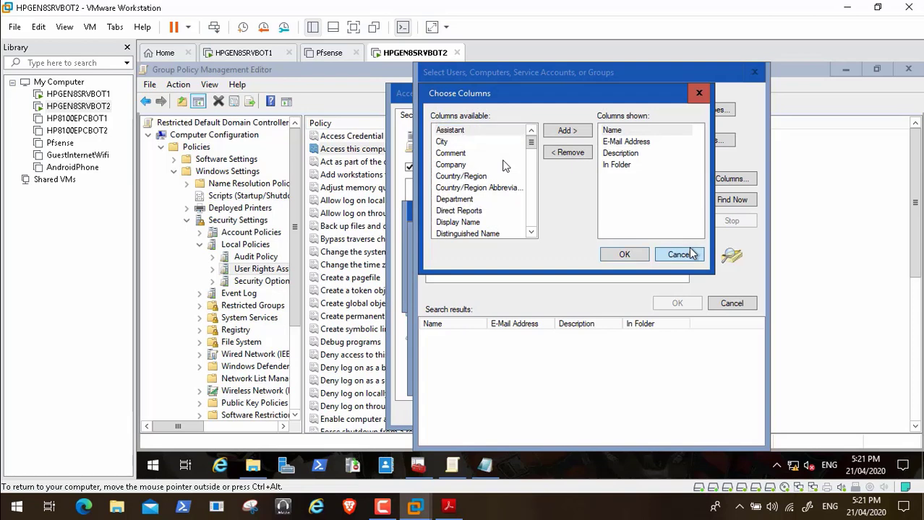
pyautogui.click(729, 204)
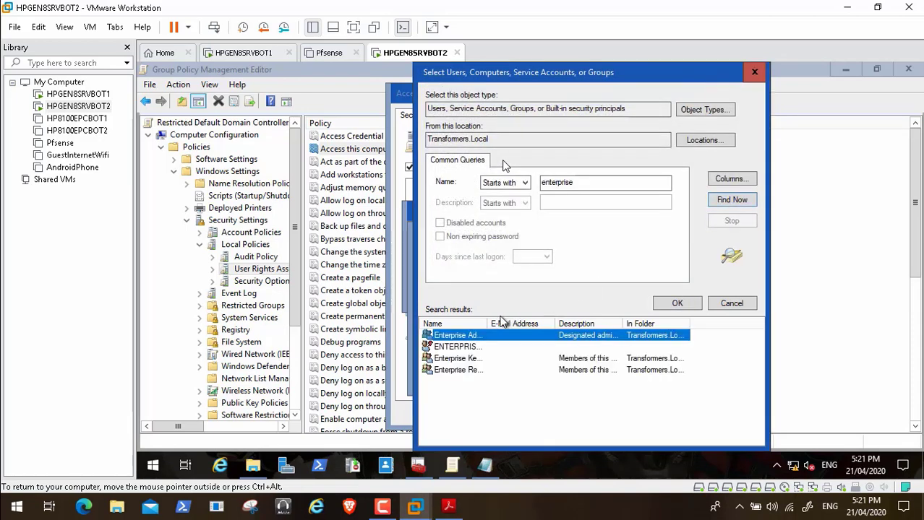
# Widen the search results' Name column and add ENTERPRISE DOMAIN CONTROLLERS to the object names
pyautogui.moveTo(489, 322); pyautogui.dragTo(575, 318)
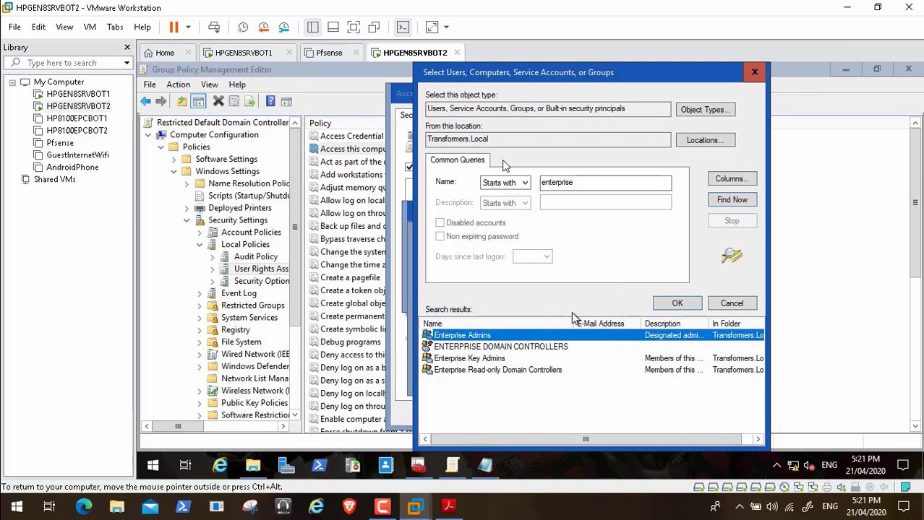
pyautogui.click(551, 348)
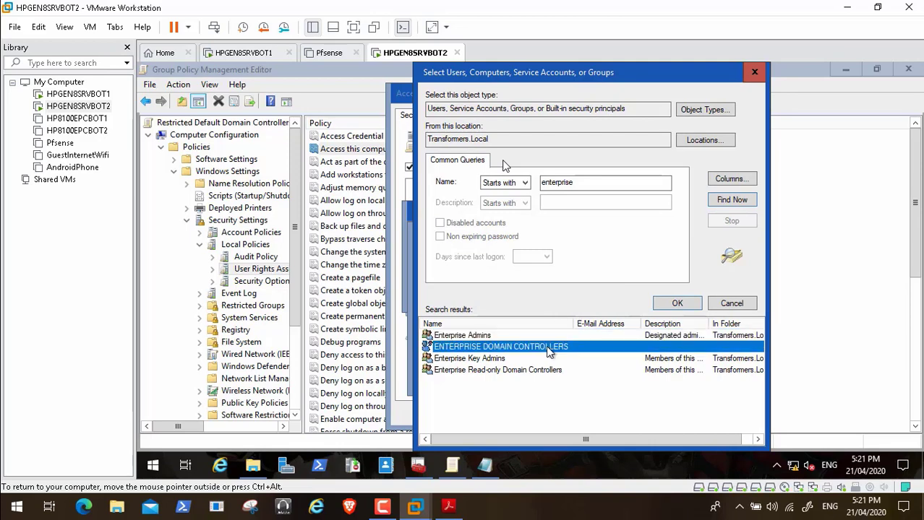
pyautogui.click(678, 304)
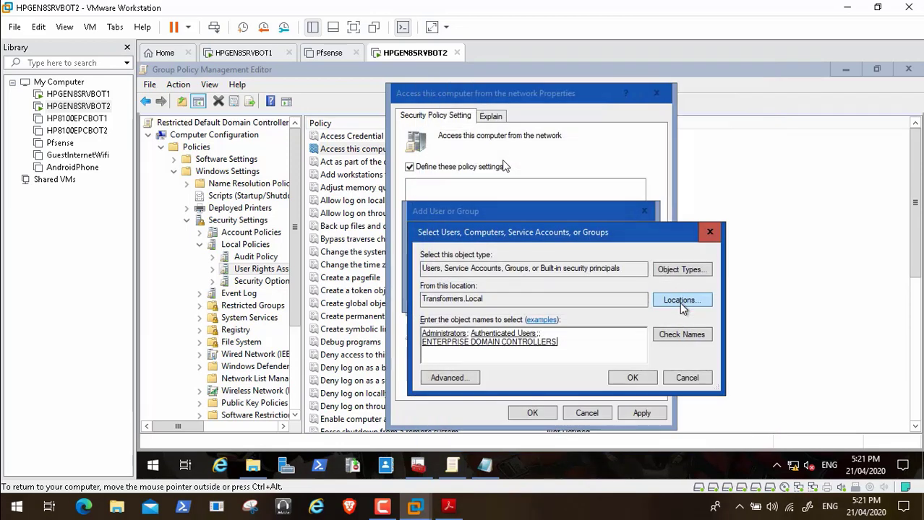
# Remove the duplicate semicolon after Authenticated Users and add the three groups to "Access this computer from the network"
pyautogui.click(545, 341)
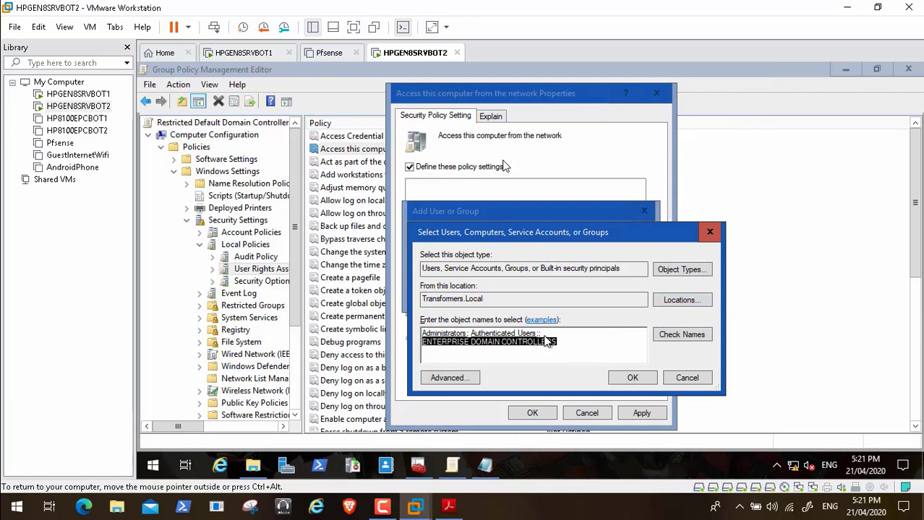
pyautogui.click(542, 333)
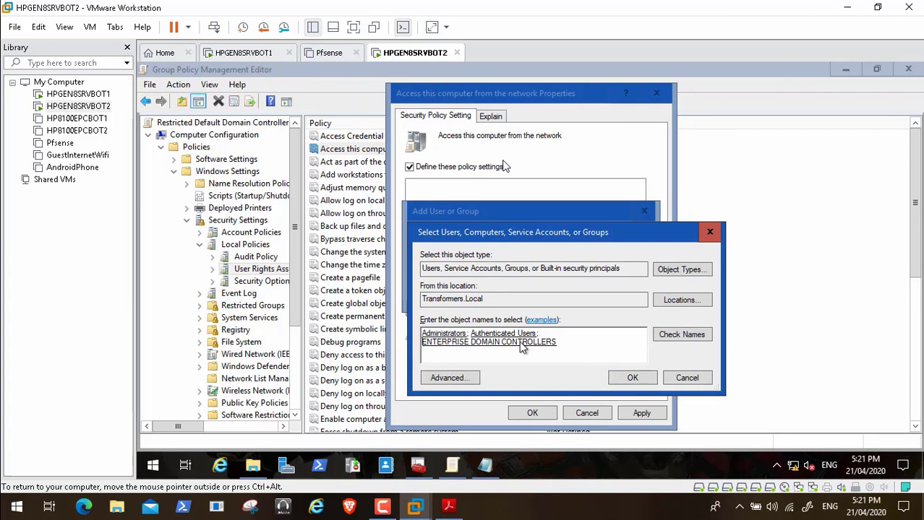
pyautogui.click(619, 372)
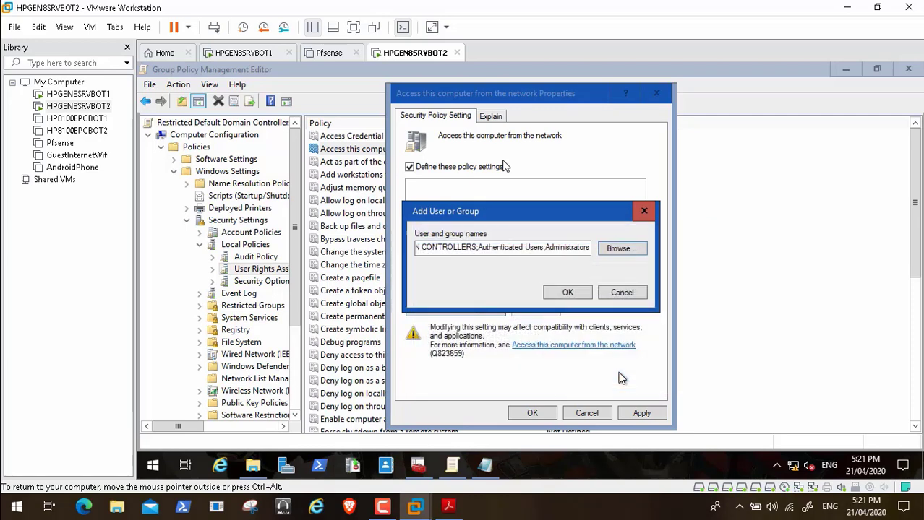
pyautogui.click(568, 292)
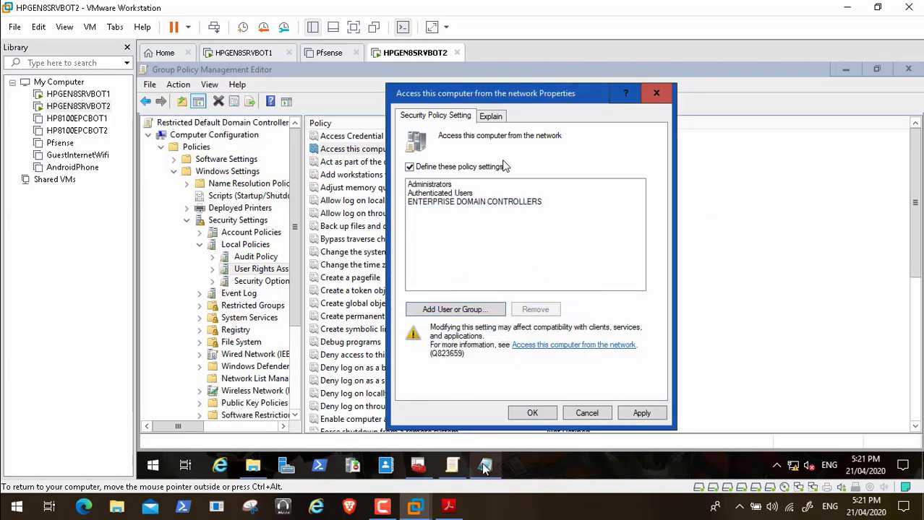
# Copy the "Administrators" entry for "Add workstations to a domain" from the PDF and switch back to HPGEN8SRVBOT2 in VMware Workstation
pyautogui.click(448, 507)
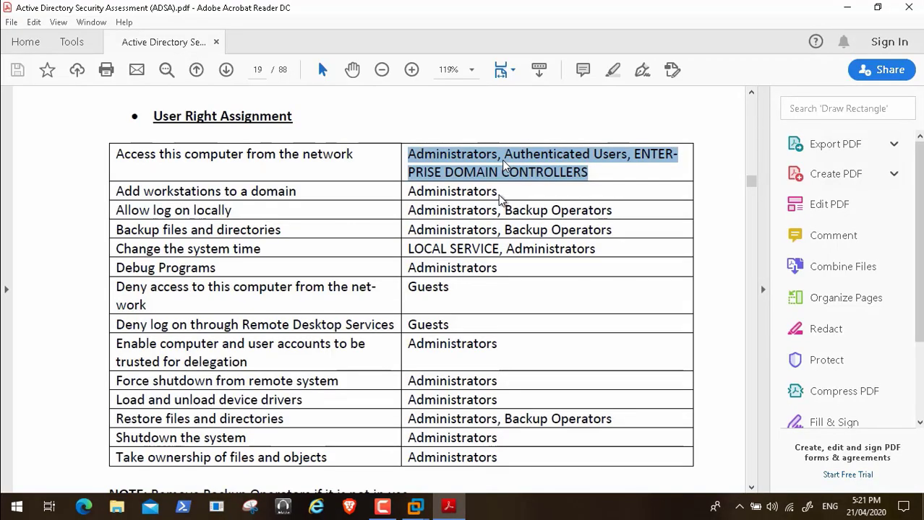
pyautogui.moveTo(500, 198); pyautogui.dragTo(412, 193)
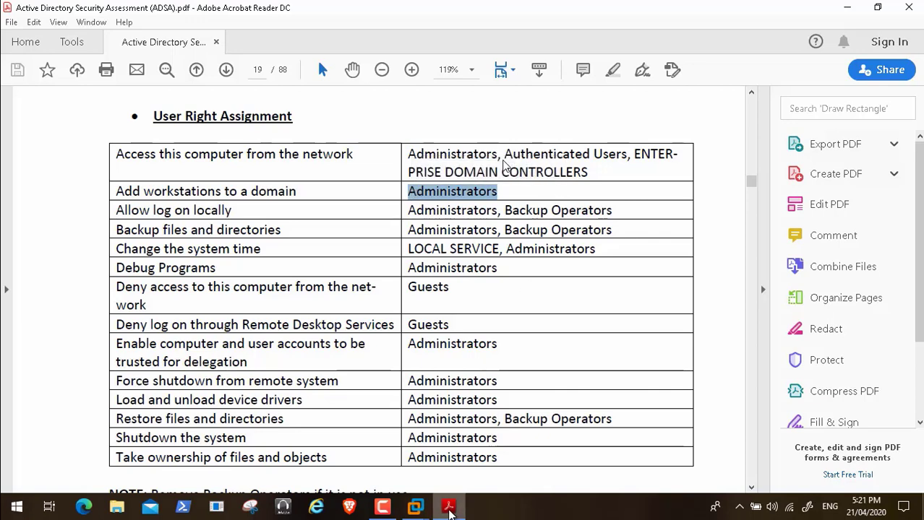
pyautogui.click(416, 508)
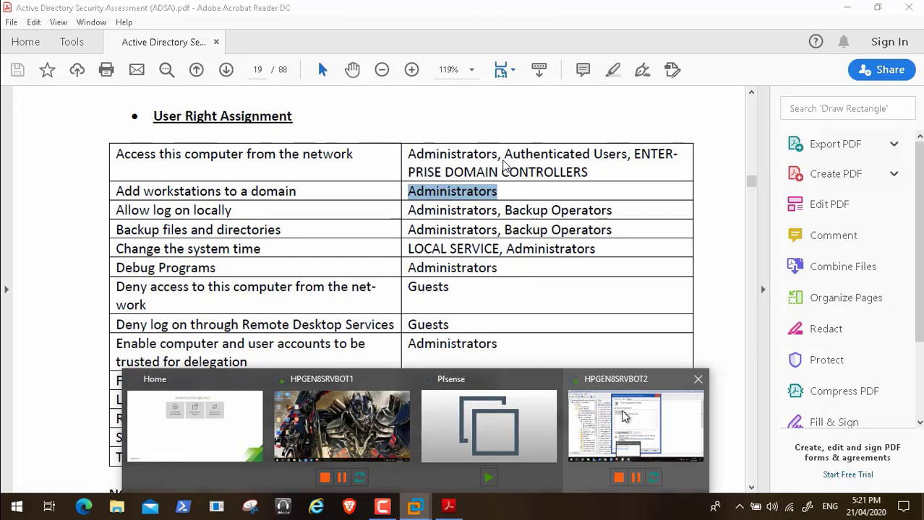
pyautogui.click(613, 392)
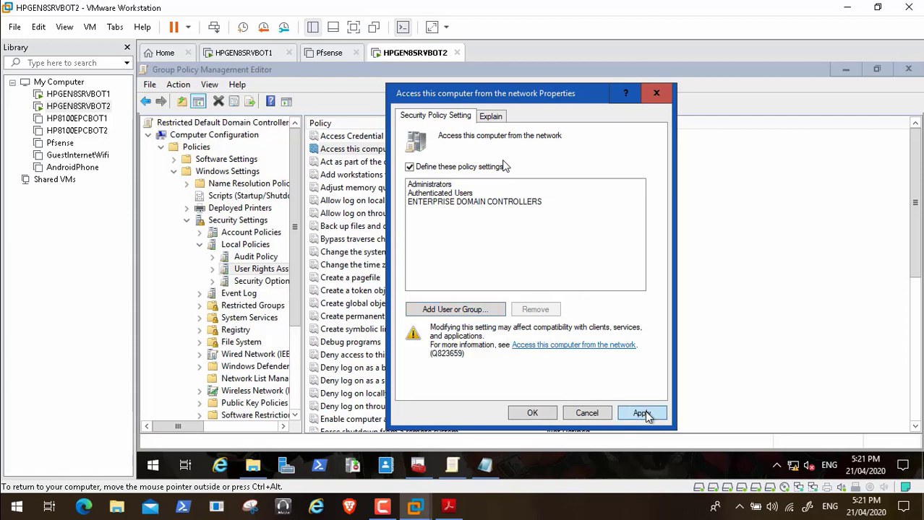
# Apply and close the "Access this computer from the network" settings, and check the PDF table for the next user right
pyautogui.click(533, 413)
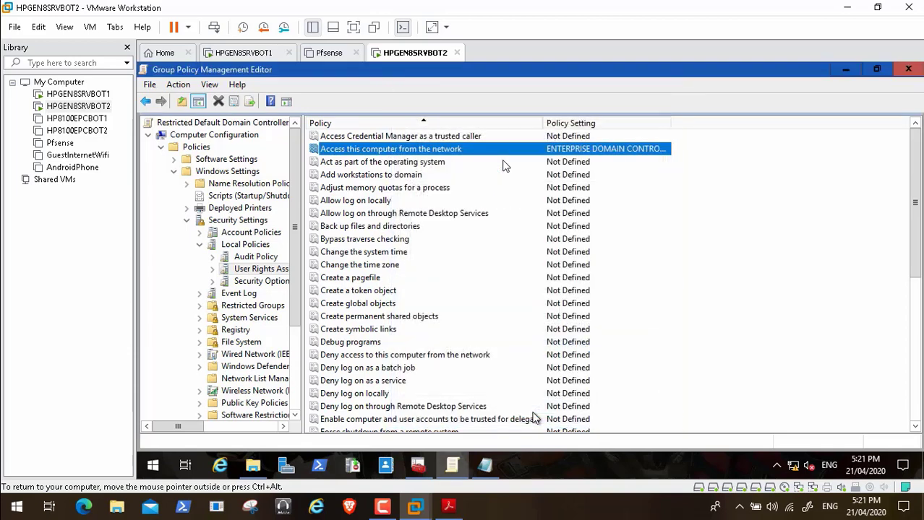
pyautogui.click(448, 506)
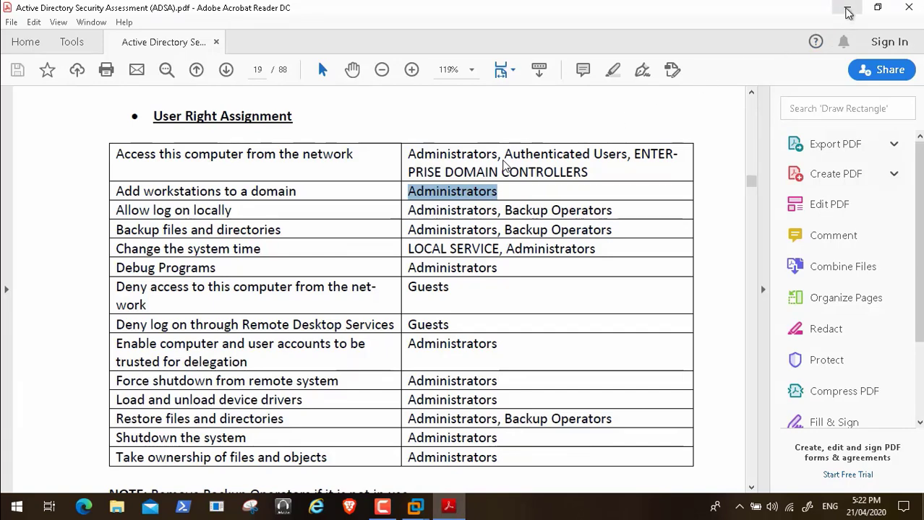
pyautogui.click(847, 8)
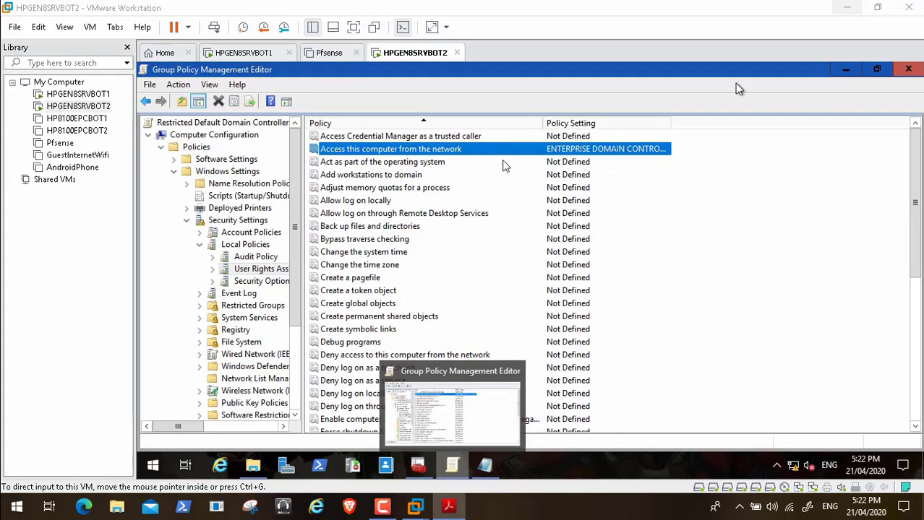
# Define the "Add workstations to domain" policy setting and add the Administrators group to it after checking the name
pyautogui.doubleClick(395, 178)
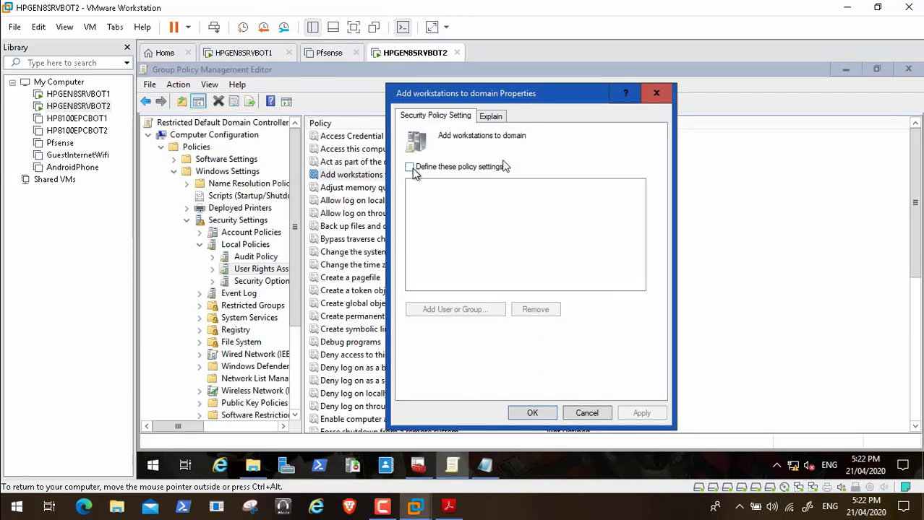
pyautogui.click(503, 166)
pyautogui.click(471, 316)
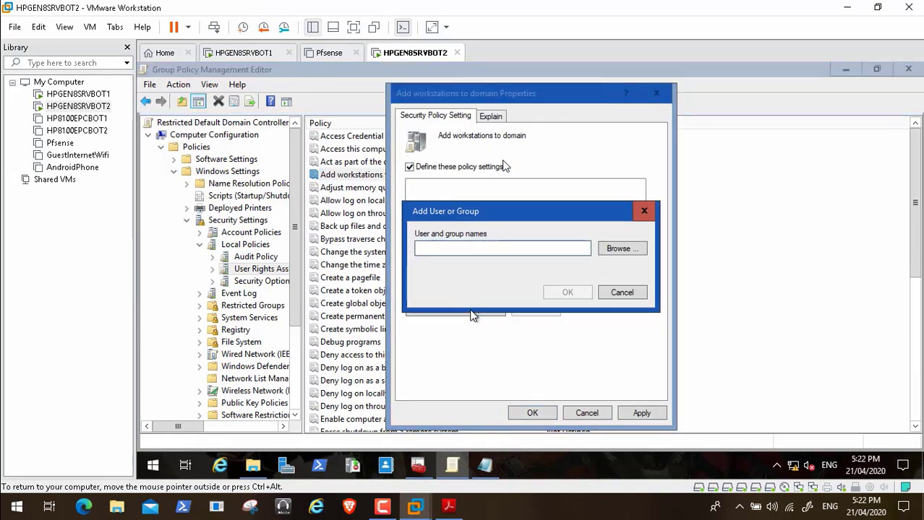
pyautogui.click(630, 254)
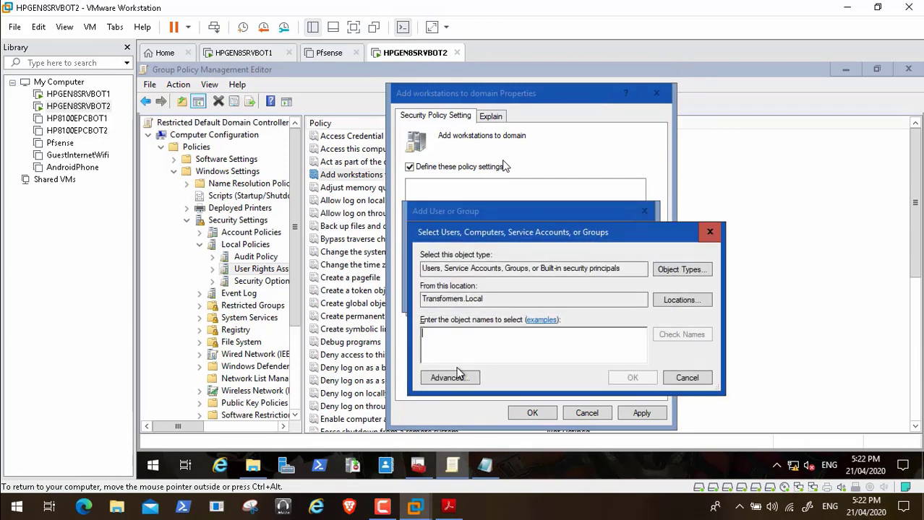
pyautogui.write('Administrators')
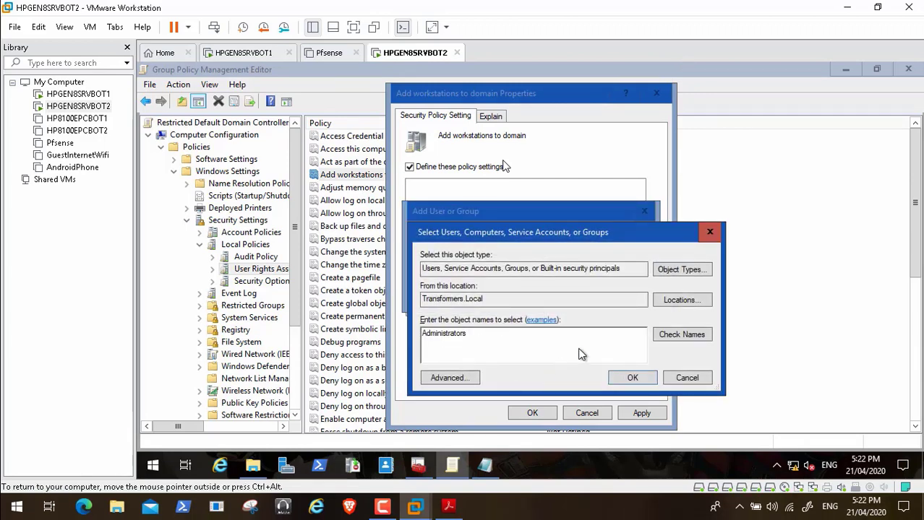
pyautogui.click(666, 336)
pyautogui.click(633, 378)
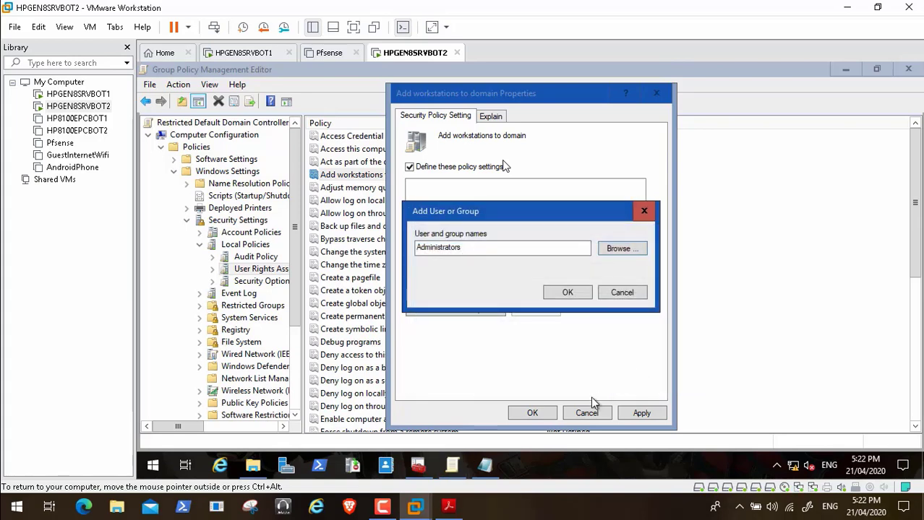
pyautogui.click(566, 290)
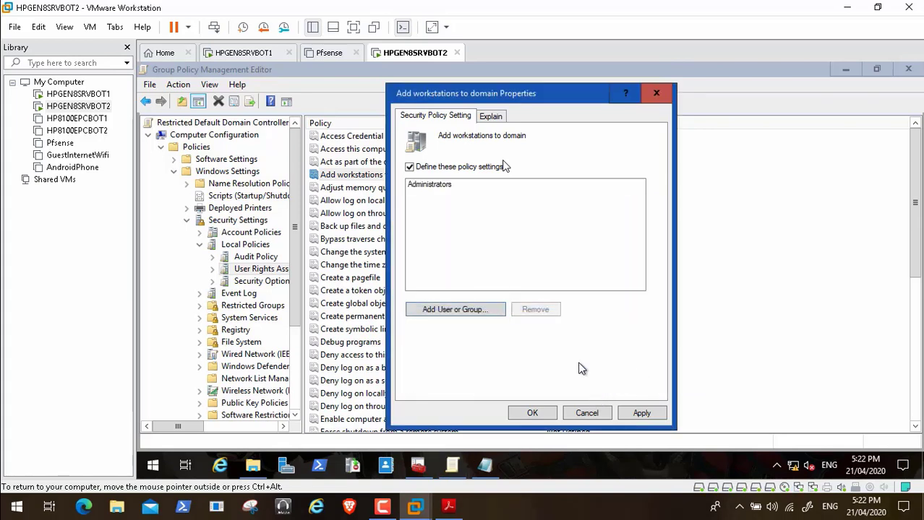
# Apply and close the "Add workstations to domain" settings, and copy the "Administrators, Backup Operators" entry for "Allow log on locally" from the PDF
pyautogui.click(640, 413)
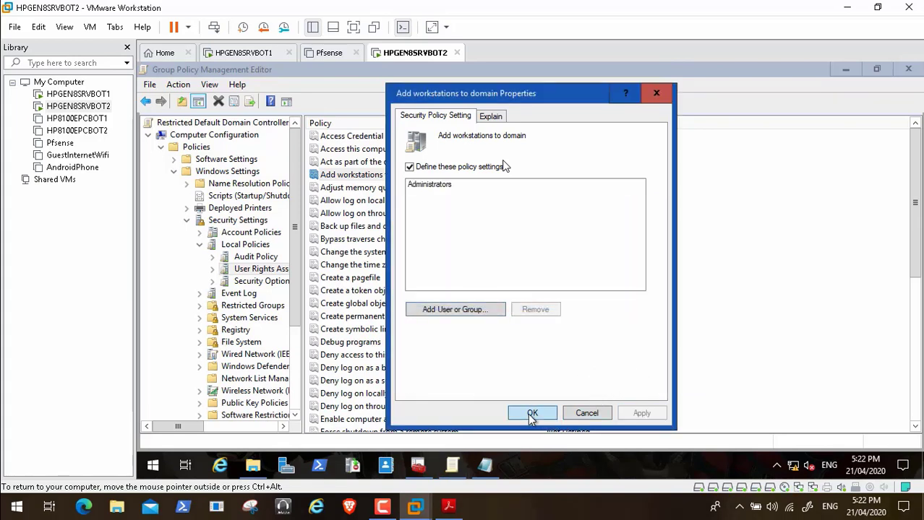
pyautogui.click(531, 414)
pyautogui.click(448, 509)
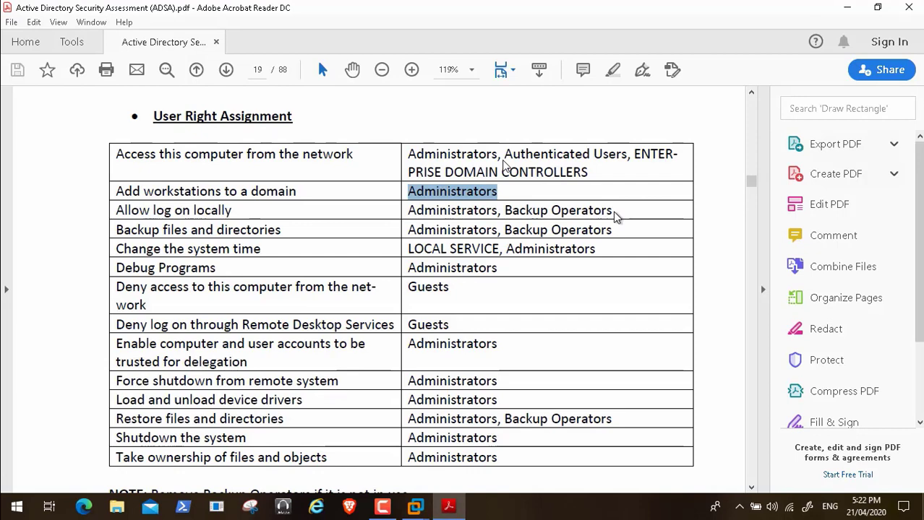
pyautogui.moveTo(613, 215); pyautogui.dragTo(452, 217)
pyautogui.hotkey('ctrl', 'c')
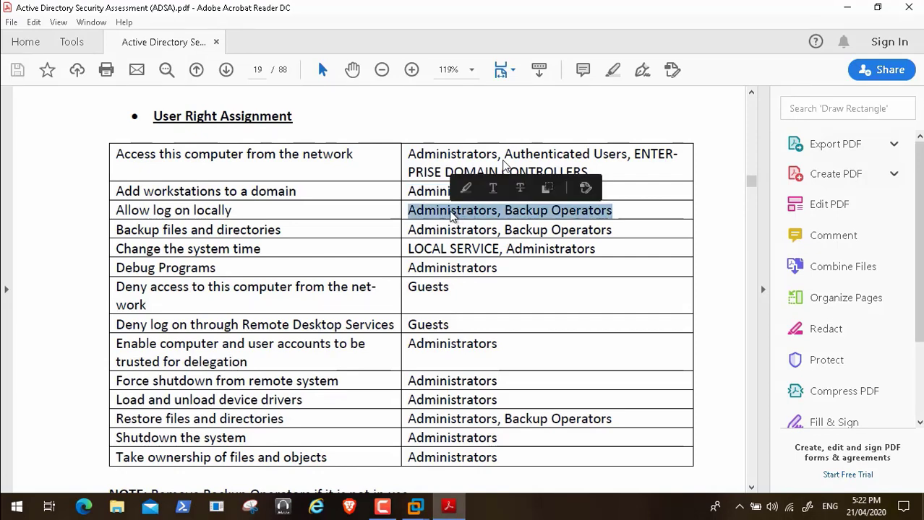
pyautogui.moveTo(416, 506)
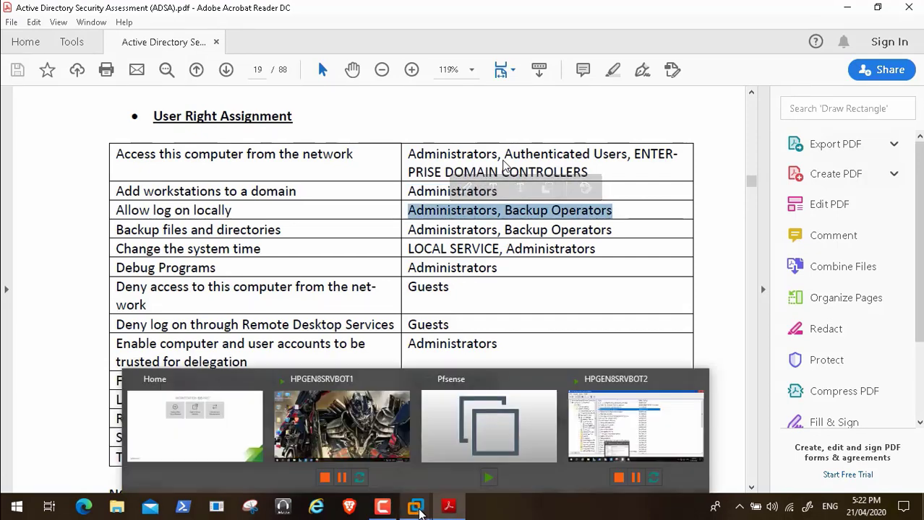
pyautogui.click(613, 420)
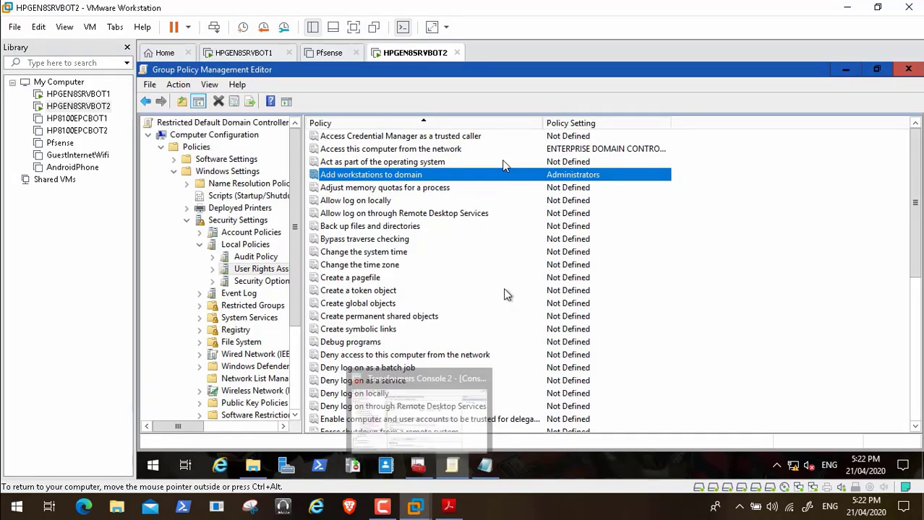
# Define the "Allow log on locally" policy setting with Administrators and Backup Operators, and apply it
pyautogui.doubleClick(383, 201)
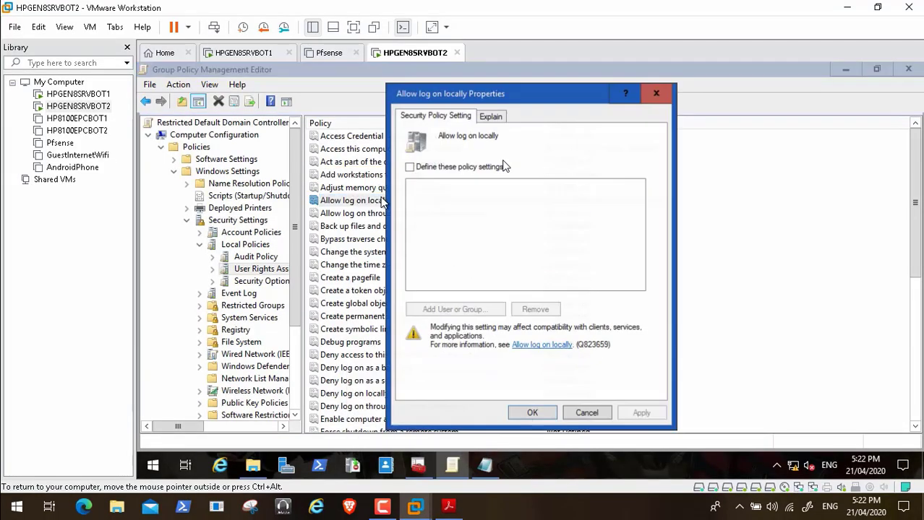
pyautogui.click(409, 167)
pyautogui.click(455, 310)
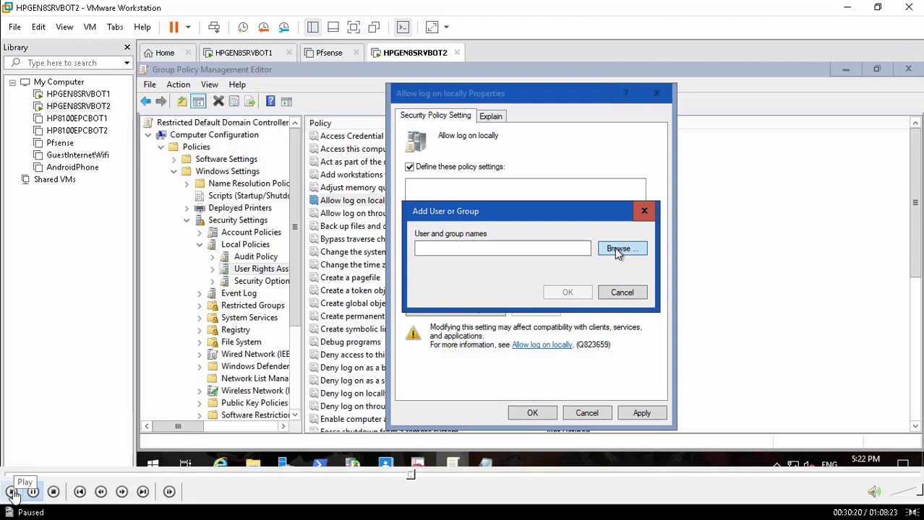
pyautogui.click(13, 493)
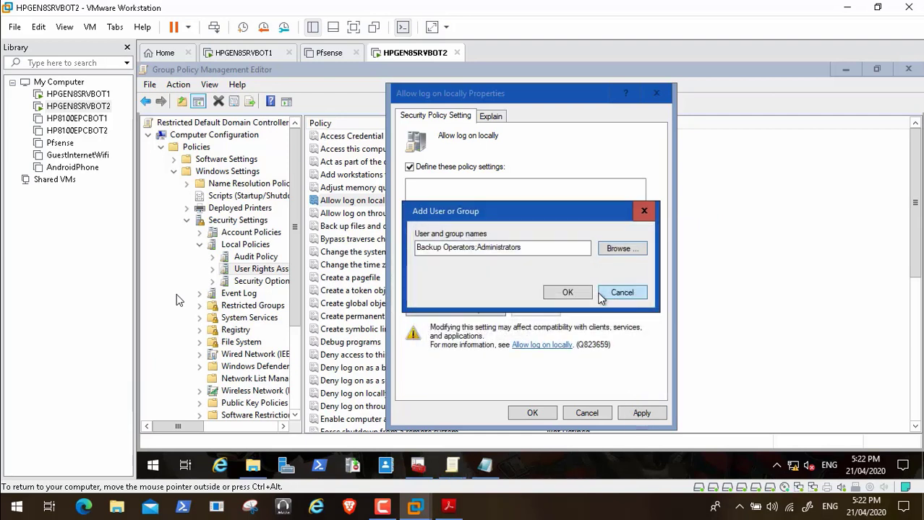
pyautogui.click(568, 293)
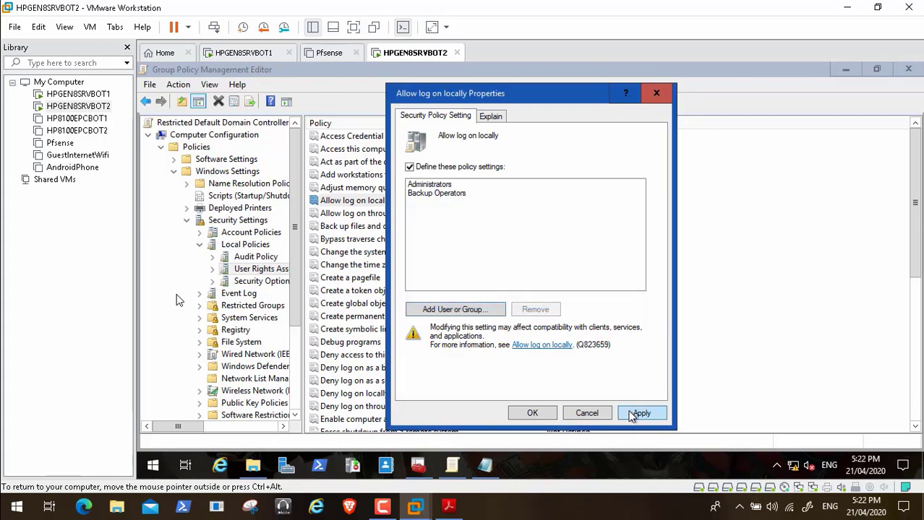
pyautogui.click(626, 417)
pyautogui.click(532, 413)
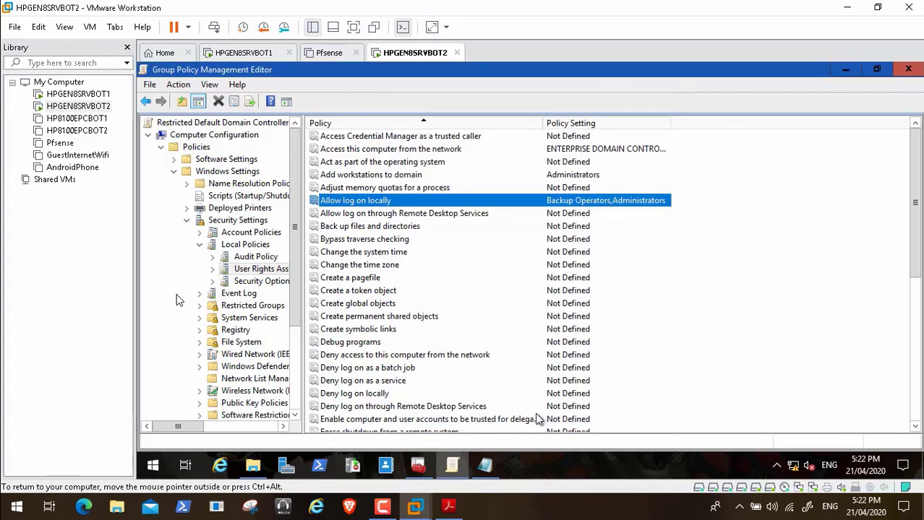
# Check the PDF for the next right, define "Back up files and directories", and paste "Administrators, Backup Operators" as the object names to select
pyautogui.click(448, 506)
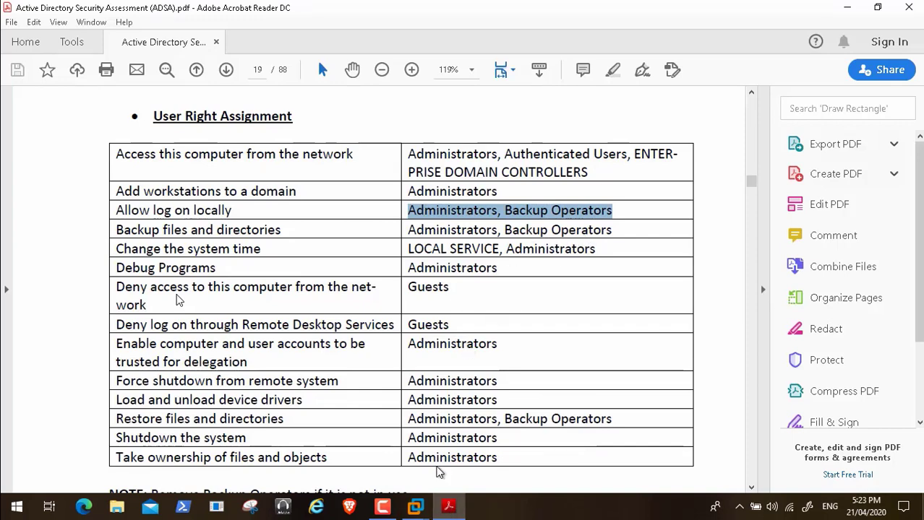
pyautogui.moveTo(415, 506)
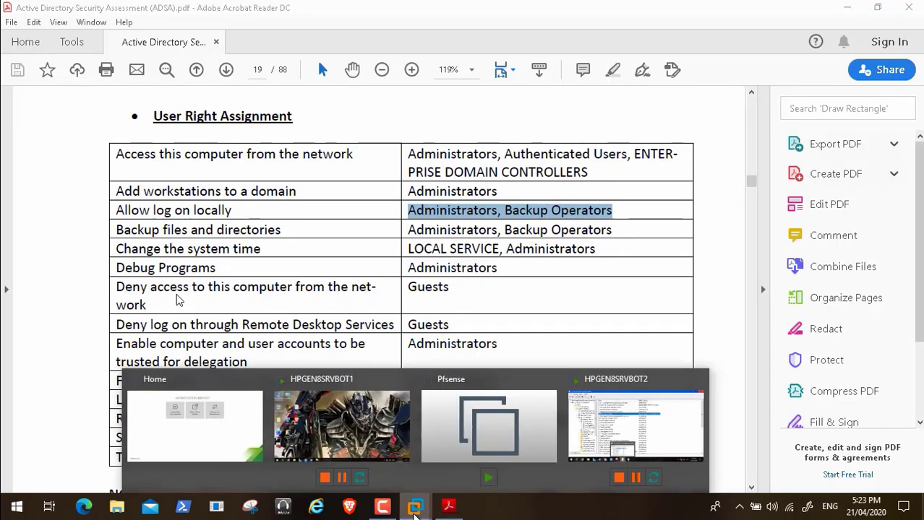
pyautogui.click(600, 426)
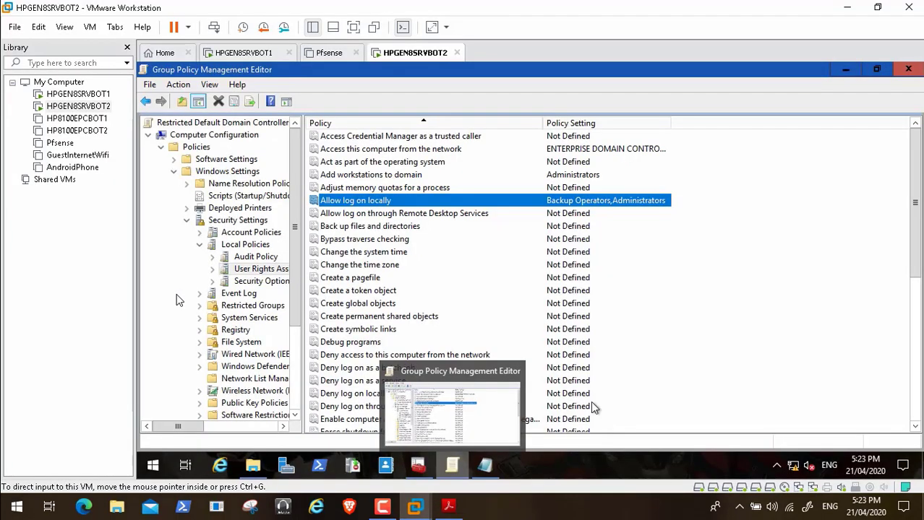
pyautogui.doubleClick(396, 228)
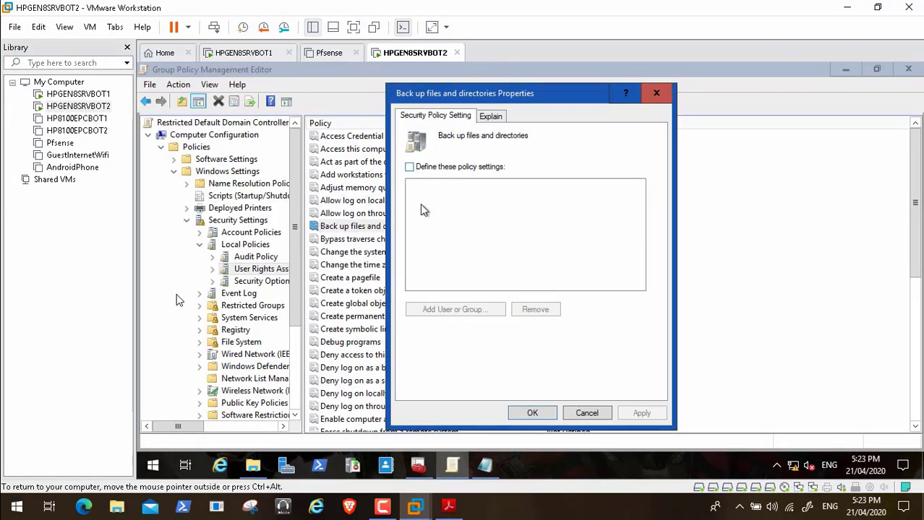
pyautogui.click(410, 167)
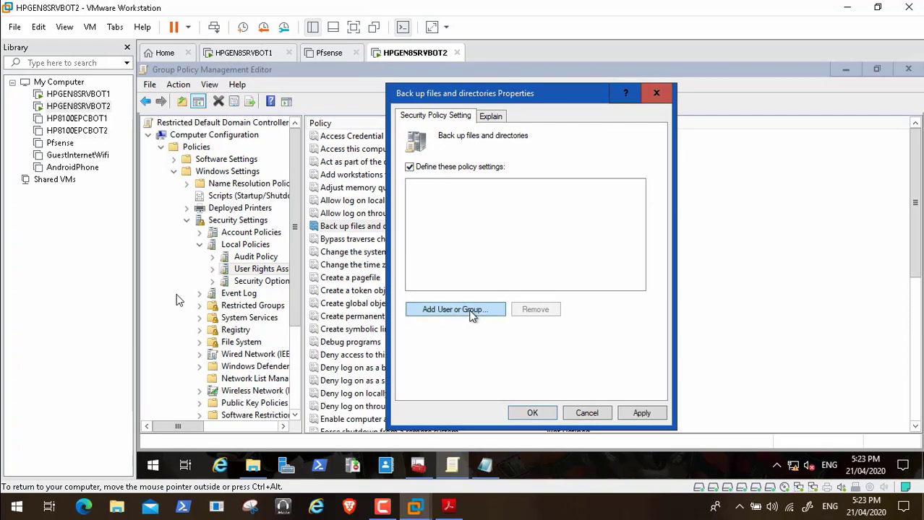
pyautogui.click(462, 309)
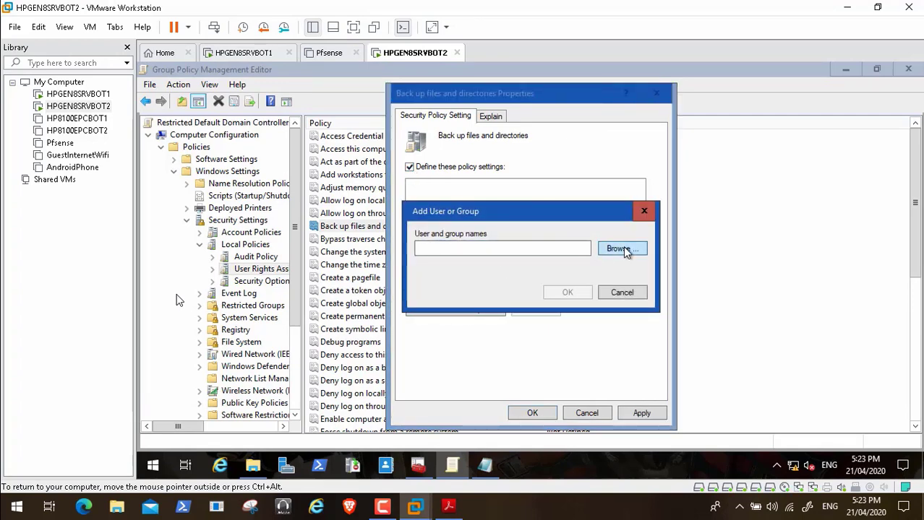
pyautogui.click(620, 249)
pyautogui.hotkey('ctrl', 'v')
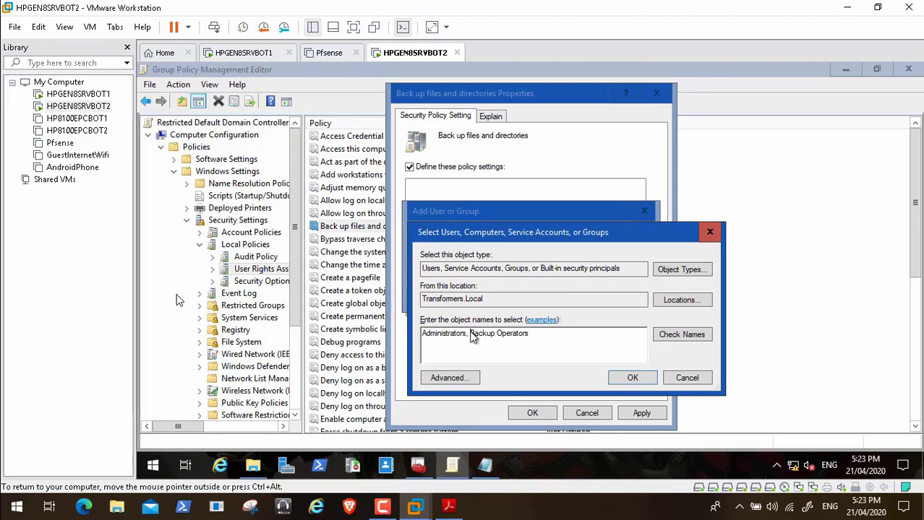
# Separate the two group names with a semicolon, verify them, and apply them to "Back up files and directories"
pyautogui.click(471, 337)
pyautogui.press('BackSpace')
pyautogui.press('BackSpace')
pyautogui.write(';')
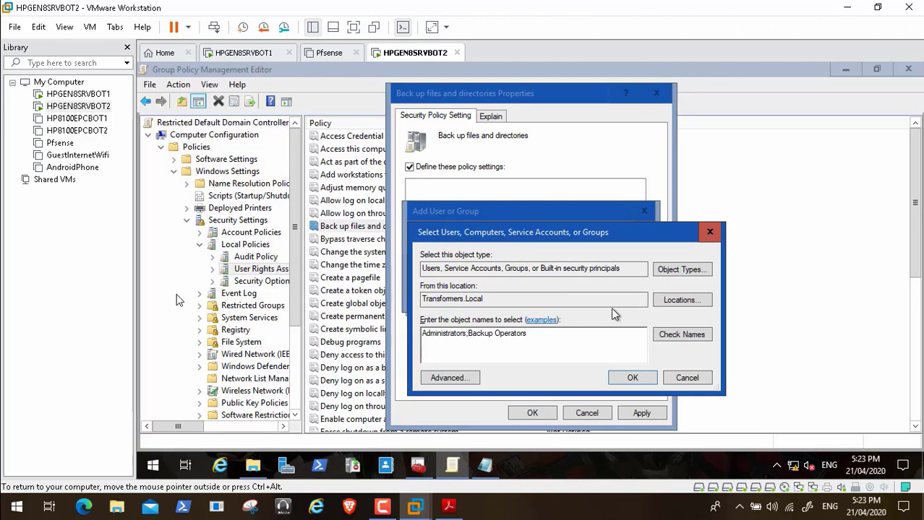
pyautogui.click(670, 337)
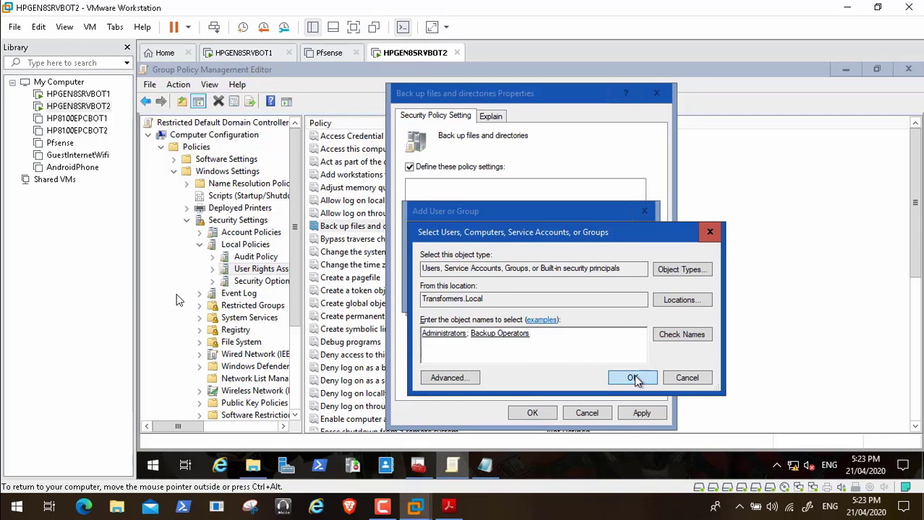
pyautogui.click(632, 377)
pyautogui.click(567, 292)
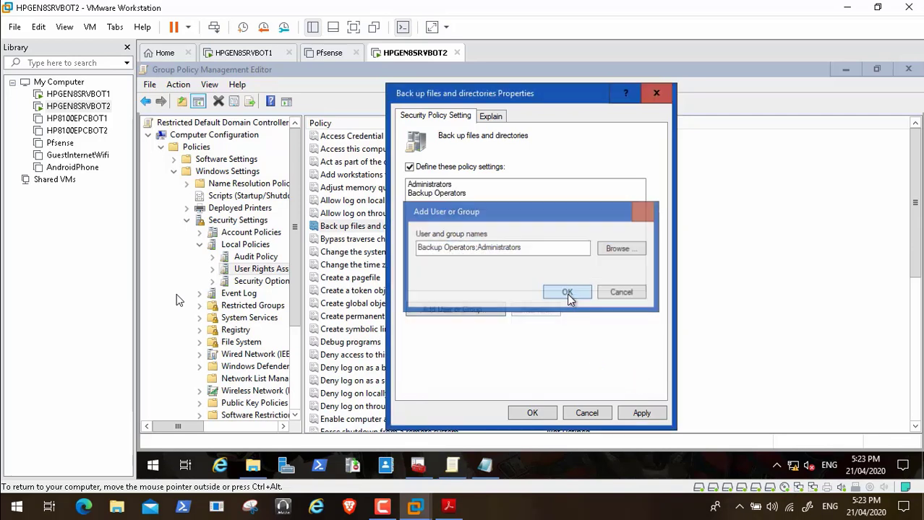
pyautogui.click(641, 413)
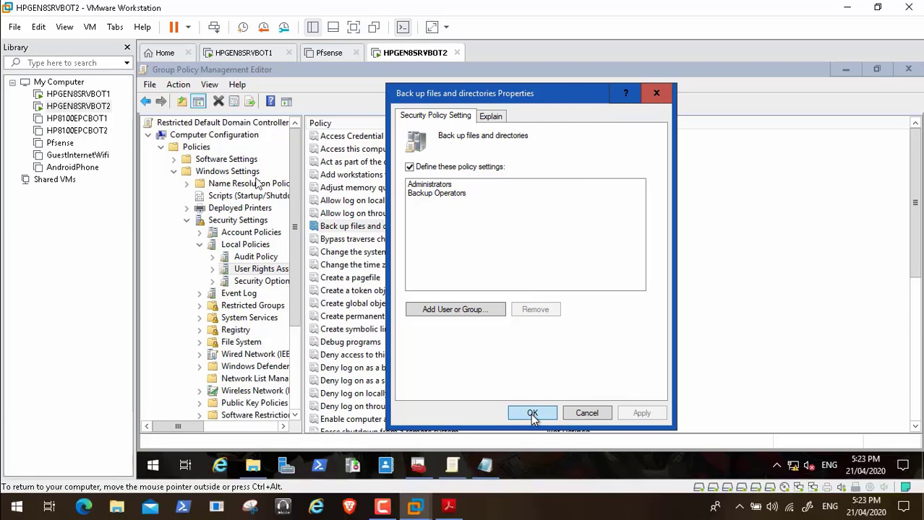
pyautogui.click(532, 413)
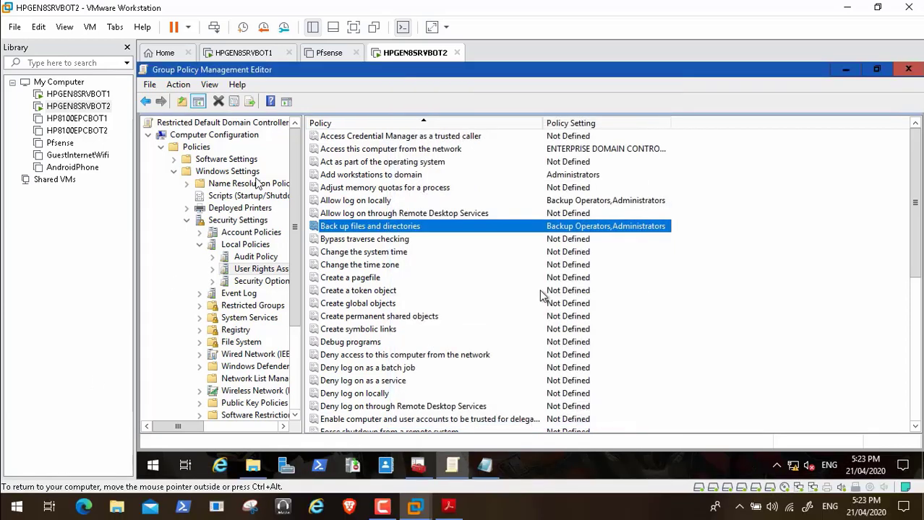
# Copy the "LOCAL SERVICE, Administrators" entry for "Change the system time" from the PDF and switch back to HPGEN8SRVBOT2 in VMware Workstation
pyautogui.click(449, 510)
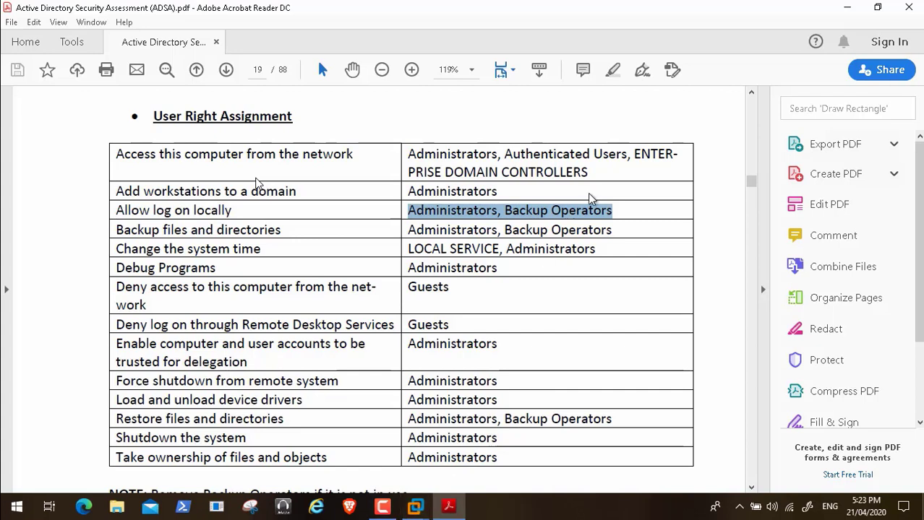
pyautogui.moveTo(597, 251); pyautogui.dragTo(428, 250)
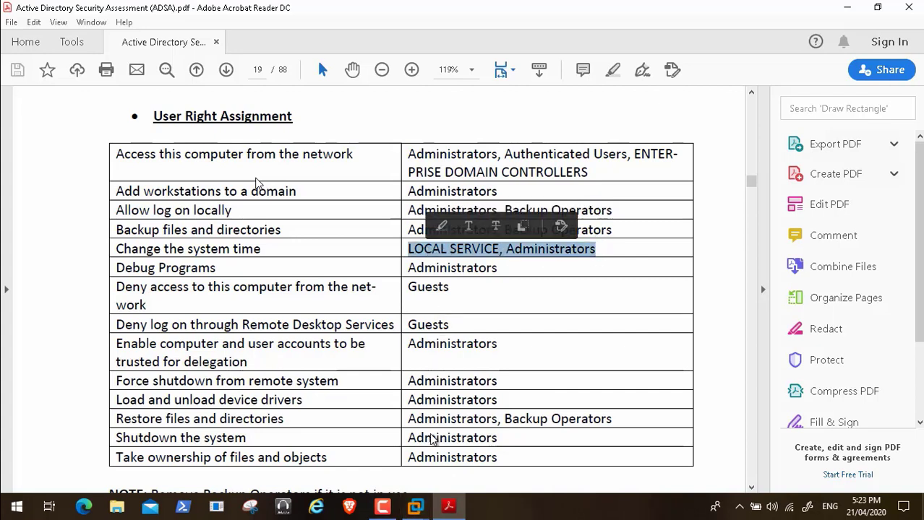
pyautogui.moveTo(421, 510)
pyautogui.click(649, 419)
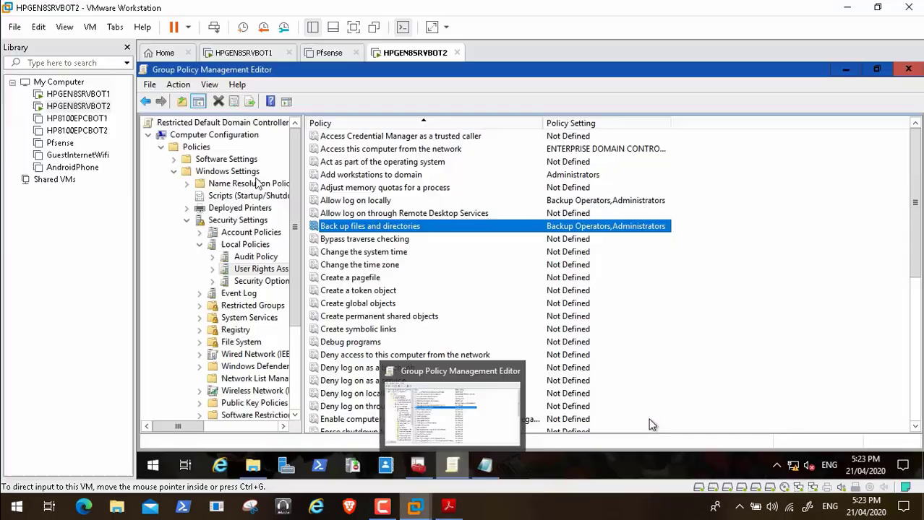
pyautogui.doubleClick(391, 265)
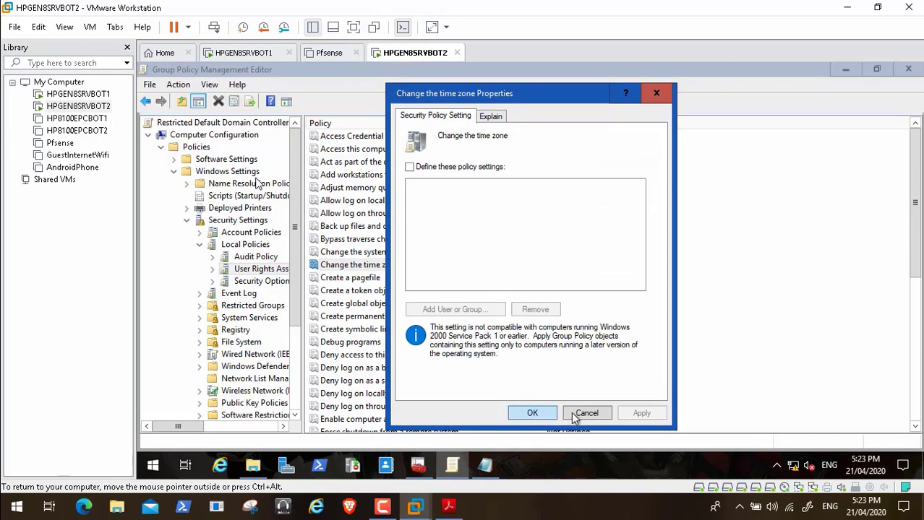
pyautogui.click(585, 413)
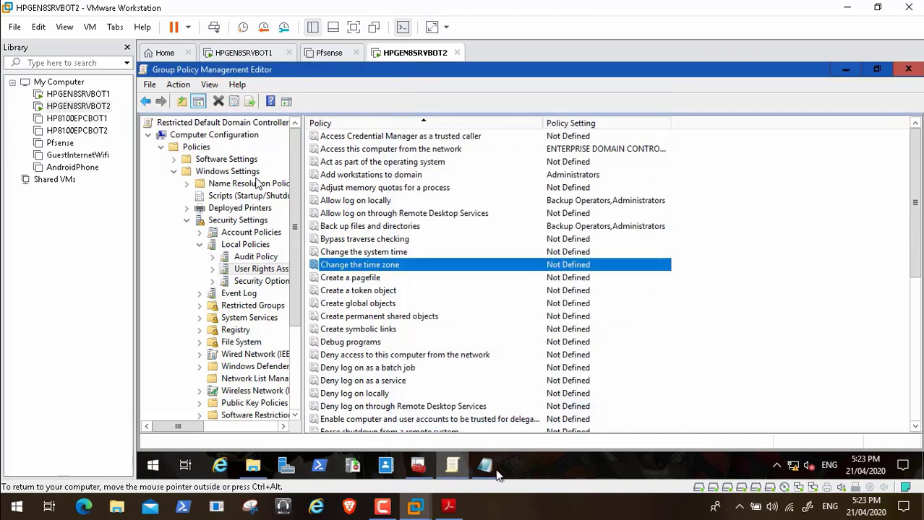
pyautogui.click(448, 508)
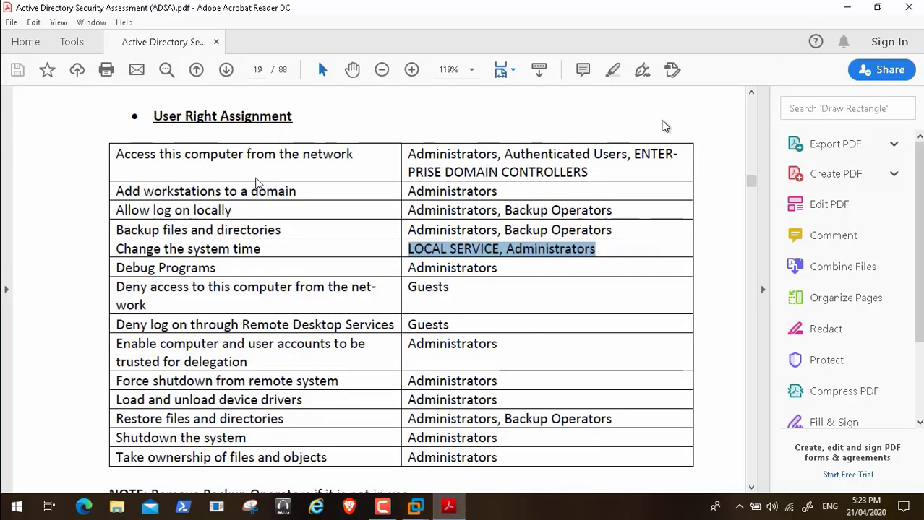
pyautogui.click(846, 7)
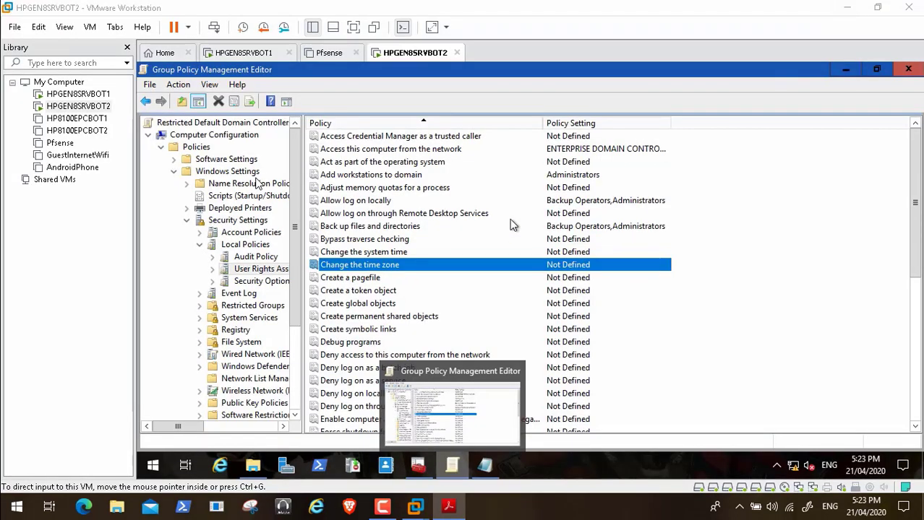
# Define the "Change the system time" policy setting and enter "LOCAL SERVICE, Administrators" as the object names to select
pyautogui.doubleClick(403, 252)
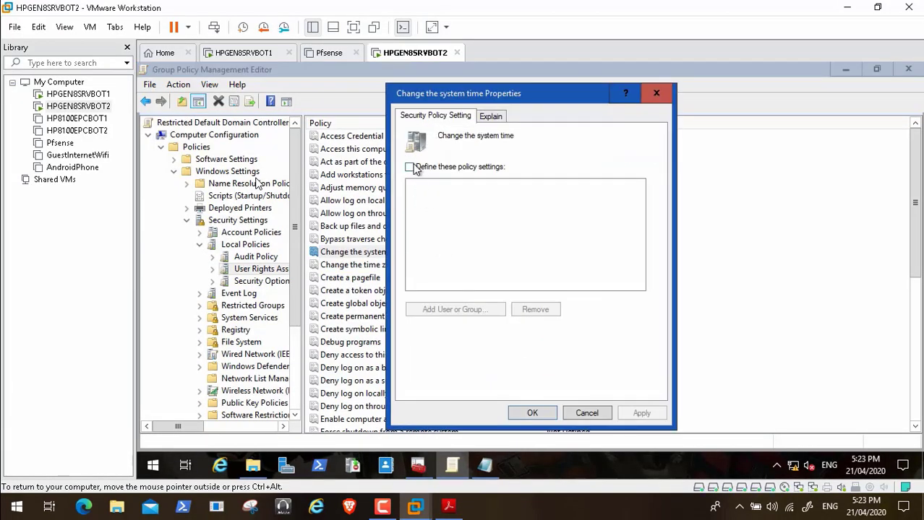
pyautogui.click(410, 167)
pyautogui.click(466, 311)
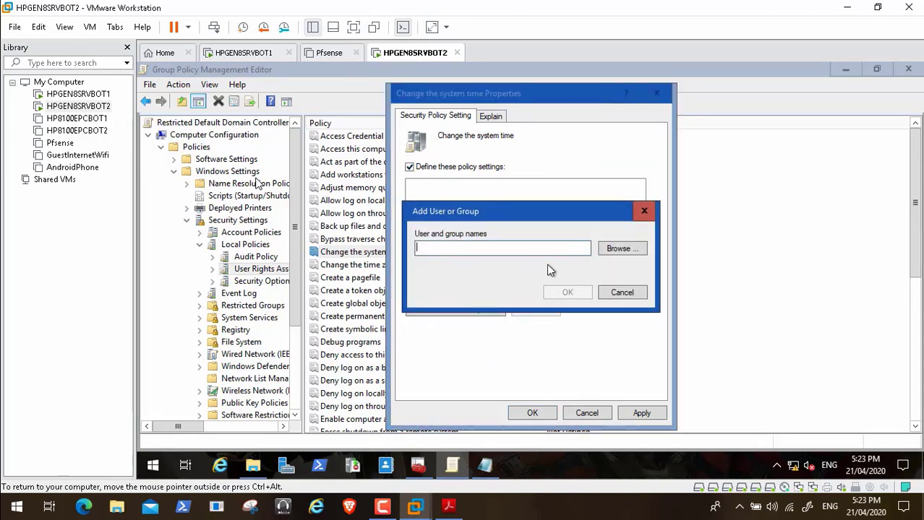
pyautogui.click(612, 249)
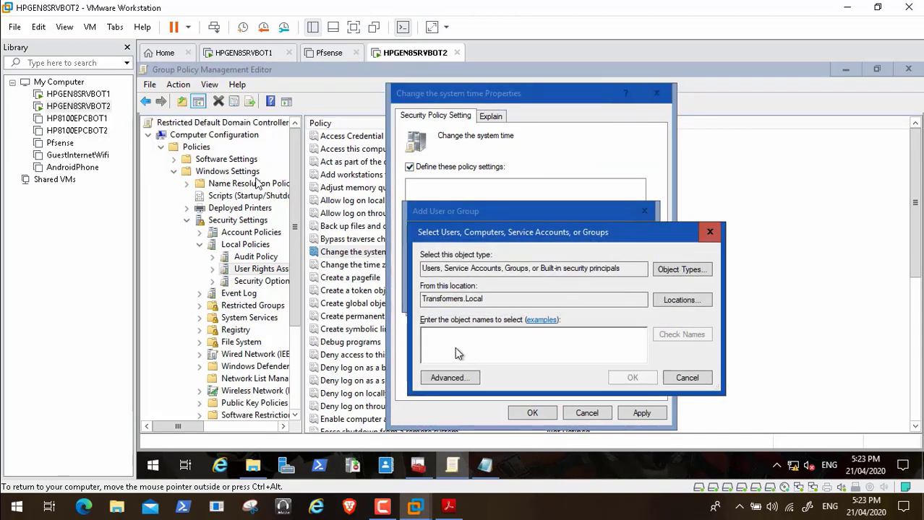
pyautogui.write('LOCAL SERVICE; Administrators')
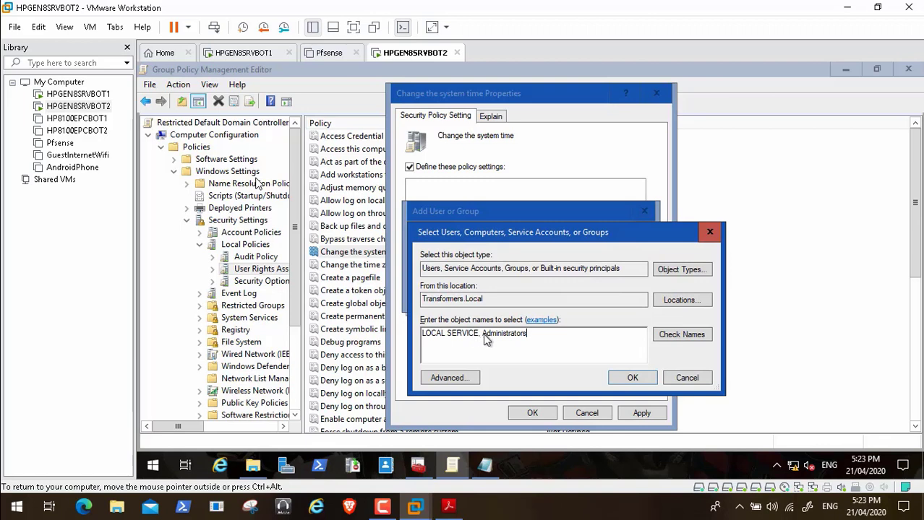
# Replace the comma between LOCAL SERVICE and Administrators with a semicolon, verify the names, and add both to "Change the system time"
pyautogui.click(483, 334)
pyautogui.press('BackSpace')
pyautogui.press('BackSpace')
pyautogui.write(';')
pyautogui.click(698, 339)
pyautogui.click(633, 379)
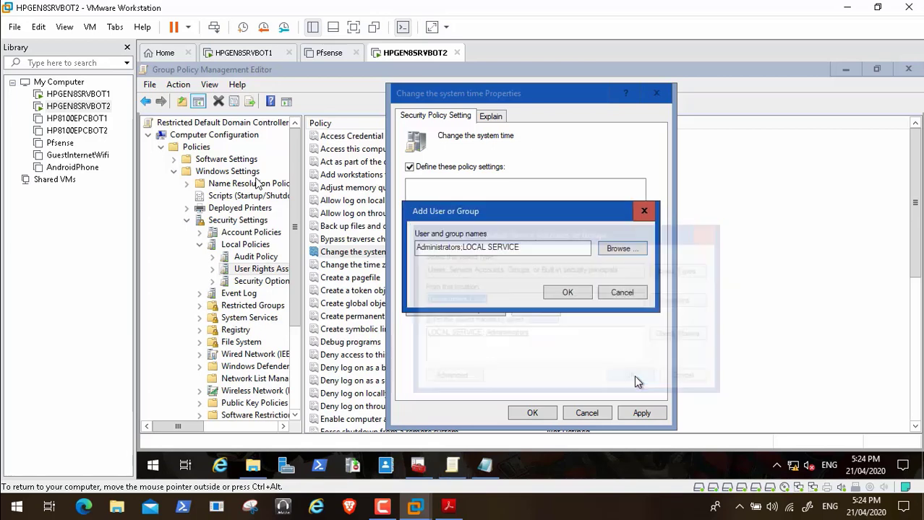
pyautogui.click(567, 292)
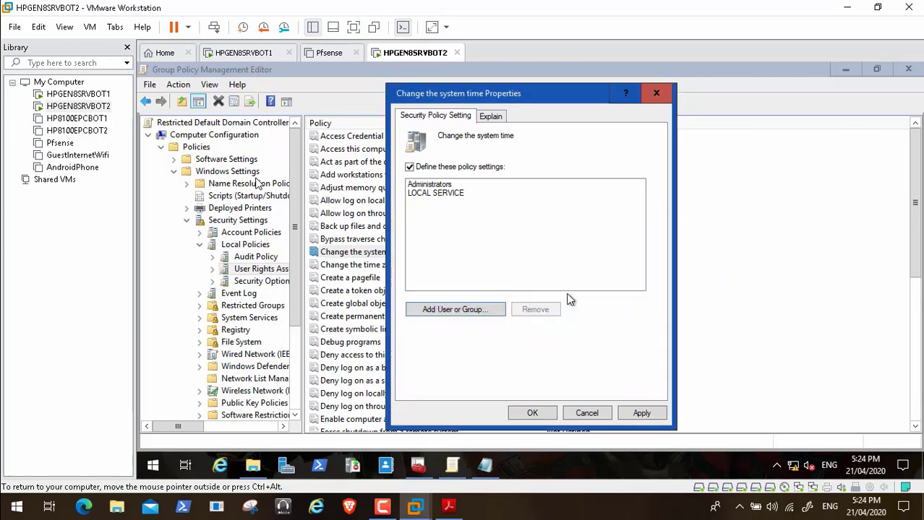
# Apply and close the "Change the system time" setting, then copy the "Administrators" entry for Debug Programs from the PDF in Acrobat Reader
pyautogui.click(638, 415)
pyautogui.click(532, 414)
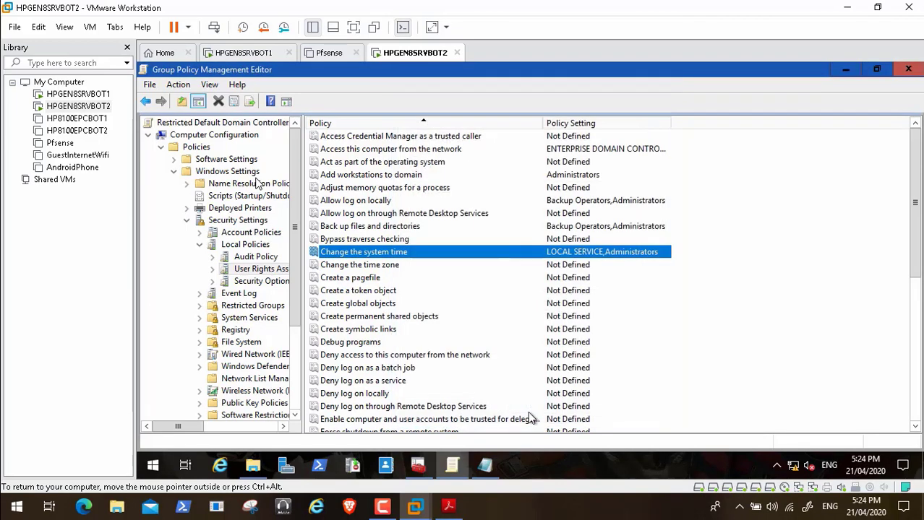
pyautogui.click(448, 506)
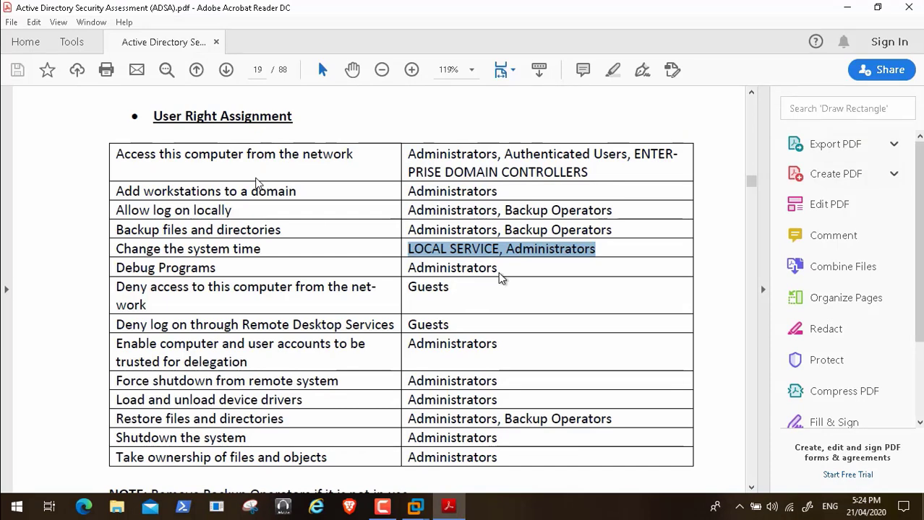
pyautogui.moveTo(501, 274); pyautogui.dragTo(412, 272)
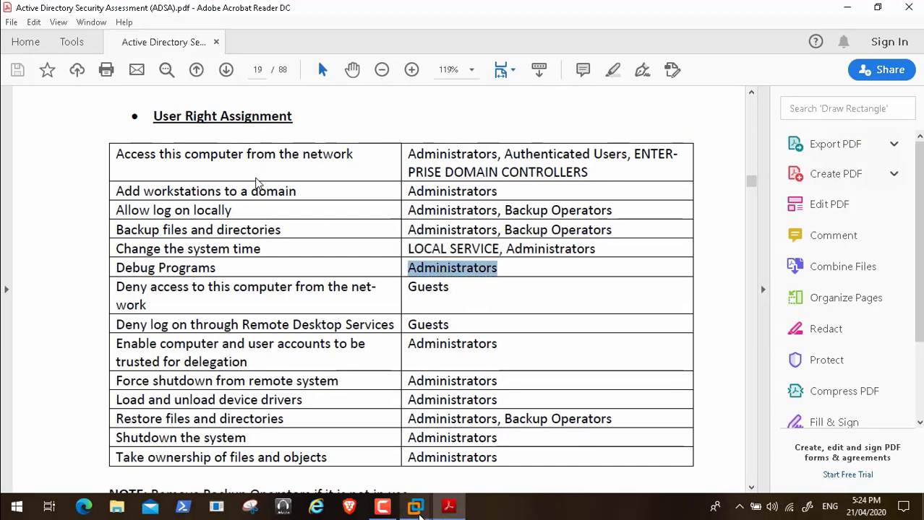
# Switch back to HPGEN8SRVBOT2 in VMware Workstation and define the "Debug programs" policy with the Administrators group
pyautogui.moveTo(415, 506)
pyautogui.click(619, 418)
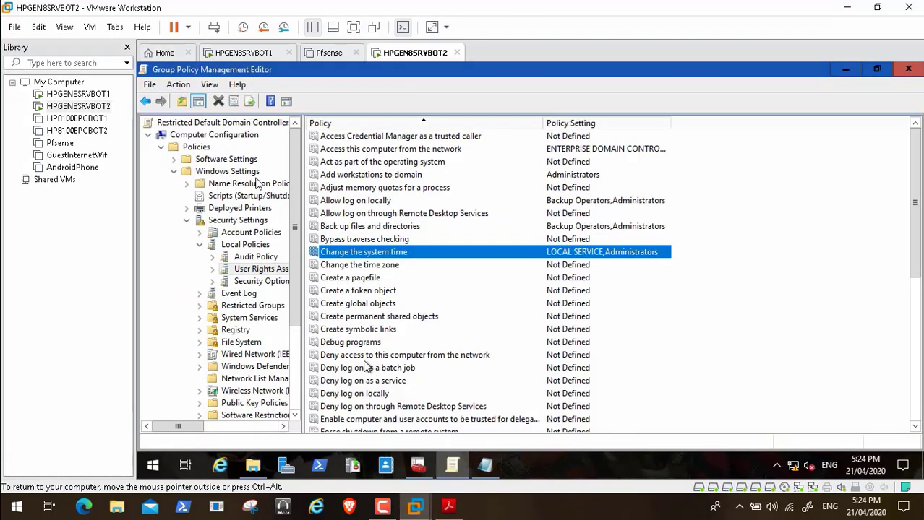
pyautogui.doubleClick(365, 343)
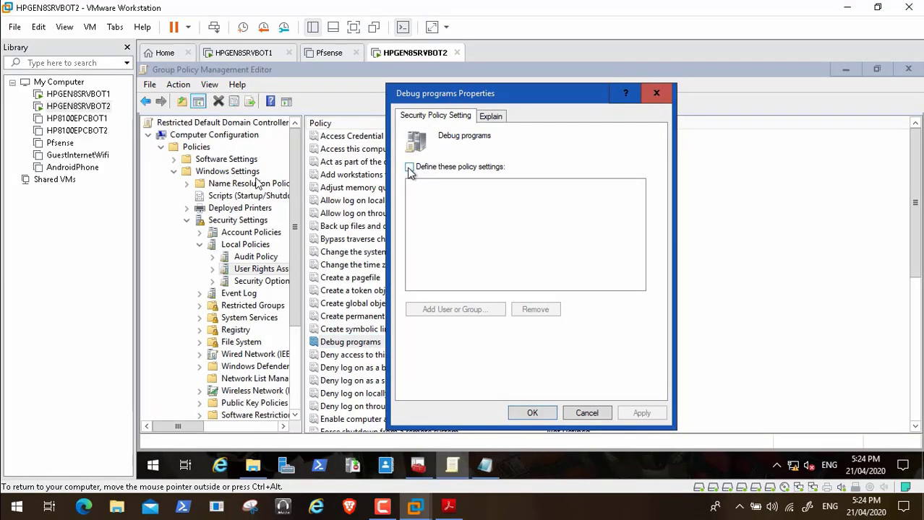
pyautogui.click(410, 167)
pyautogui.click(465, 308)
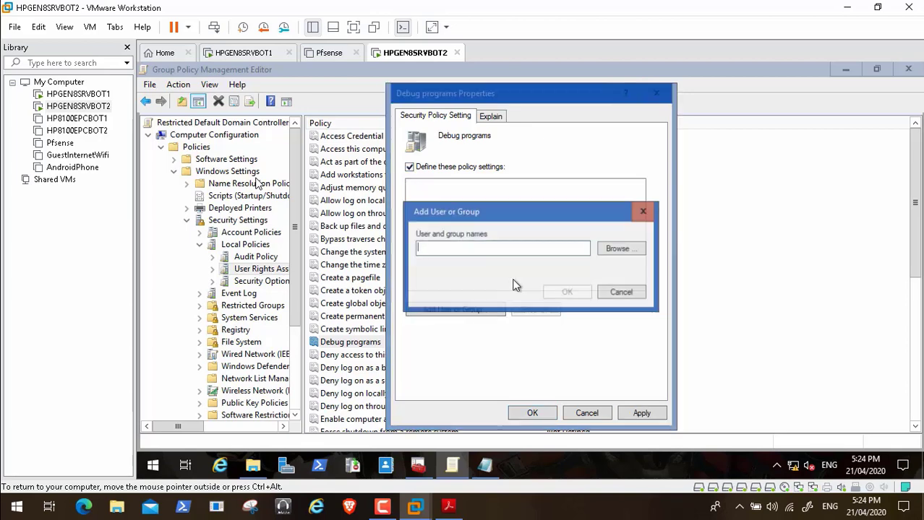
pyautogui.click(615, 249)
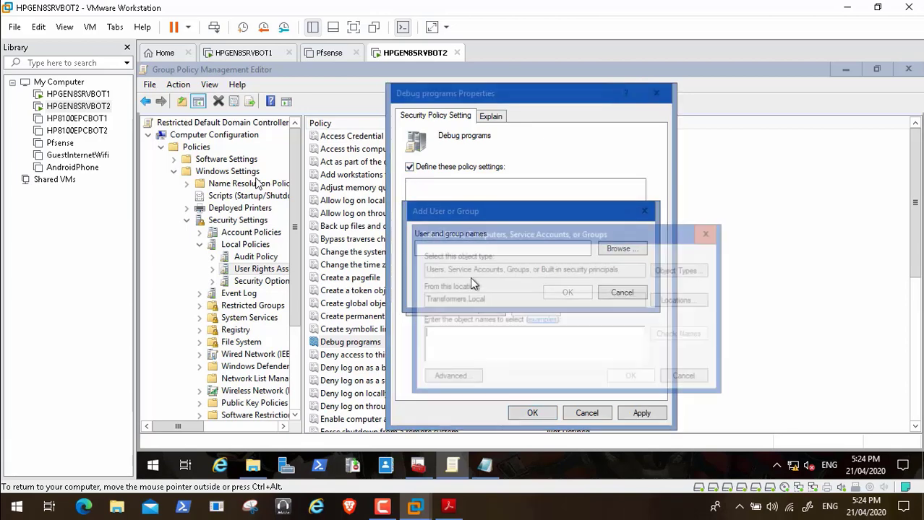
pyautogui.write('Administrators')
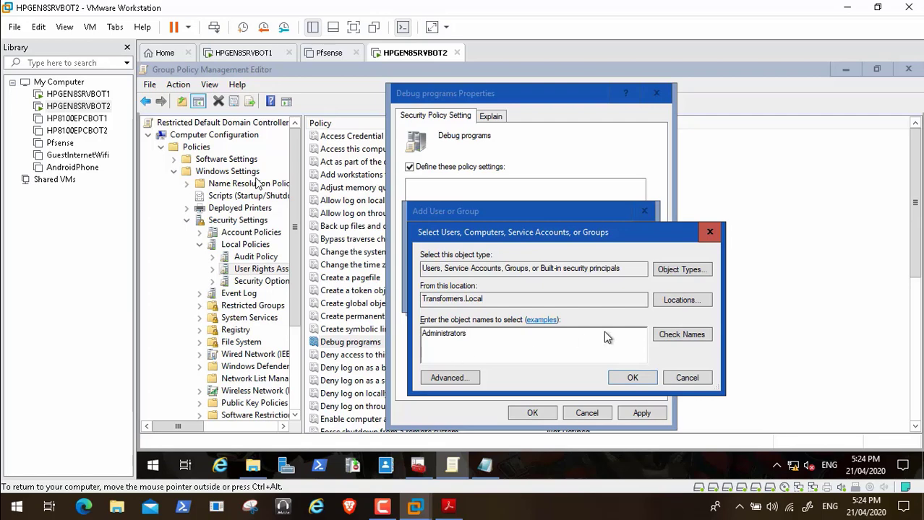
pyautogui.click(633, 375)
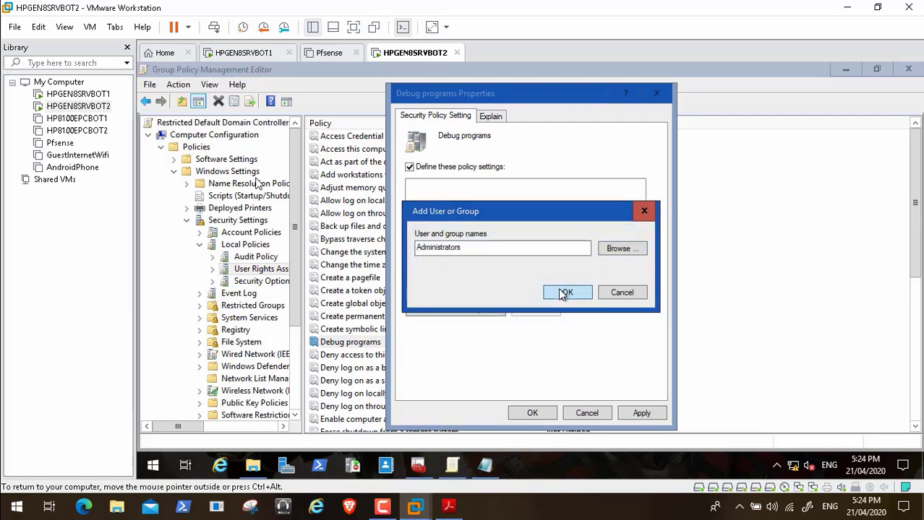
pyautogui.click(568, 292)
pyautogui.click(641, 414)
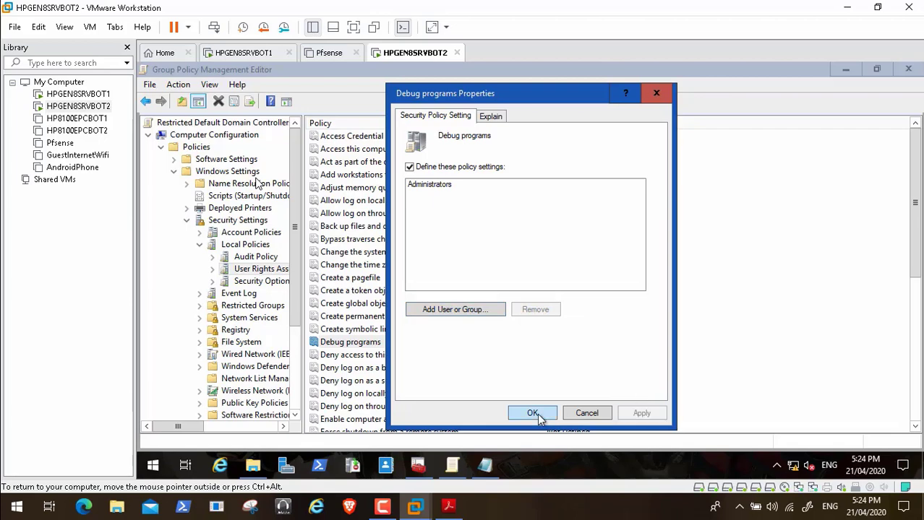
pyautogui.click(532, 414)
# Copy the "Guests" entry for denying network access from the PDF in Acrobat Reader and return to HPGEN8SRVBOT2 in VMware Workstation
pyautogui.click(448, 506)
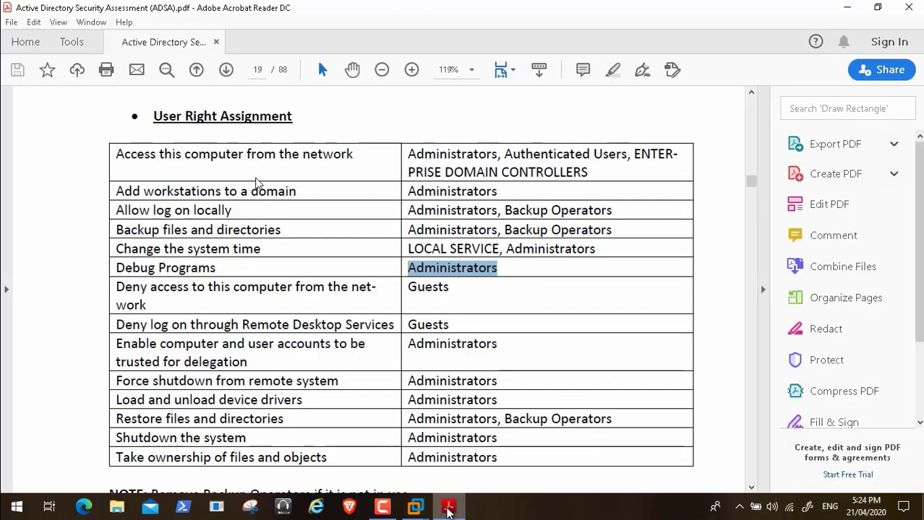
pyautogui.moveTo(448, 292); pyautogui.dragTo(402, 292)
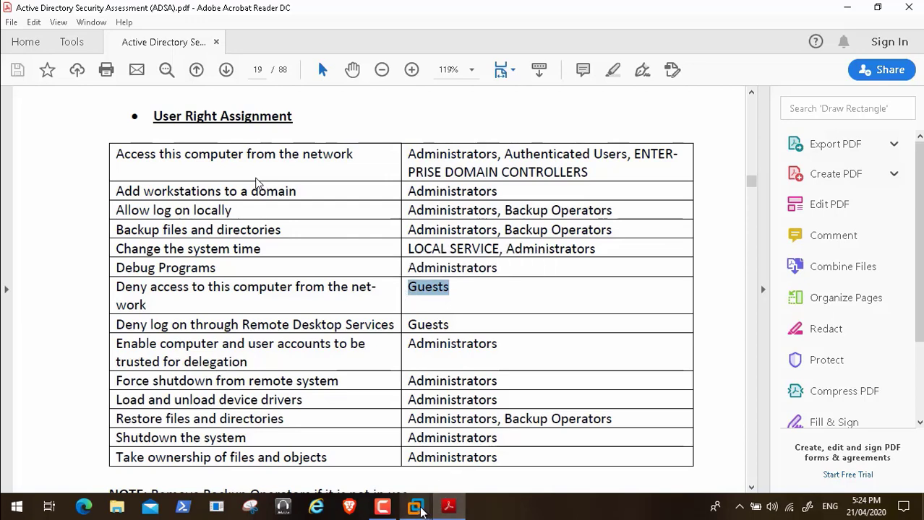
pyautogui.moveTo(416, 511)
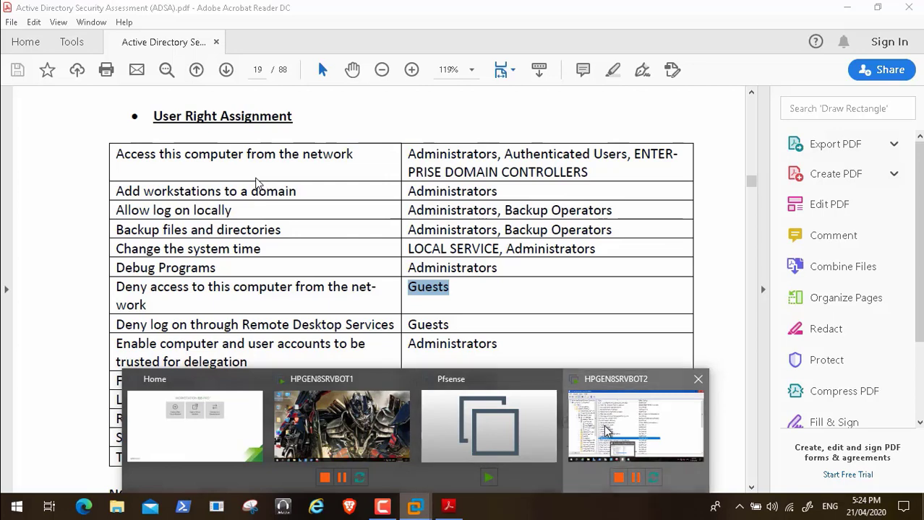
pyautogui.click(639, 433)
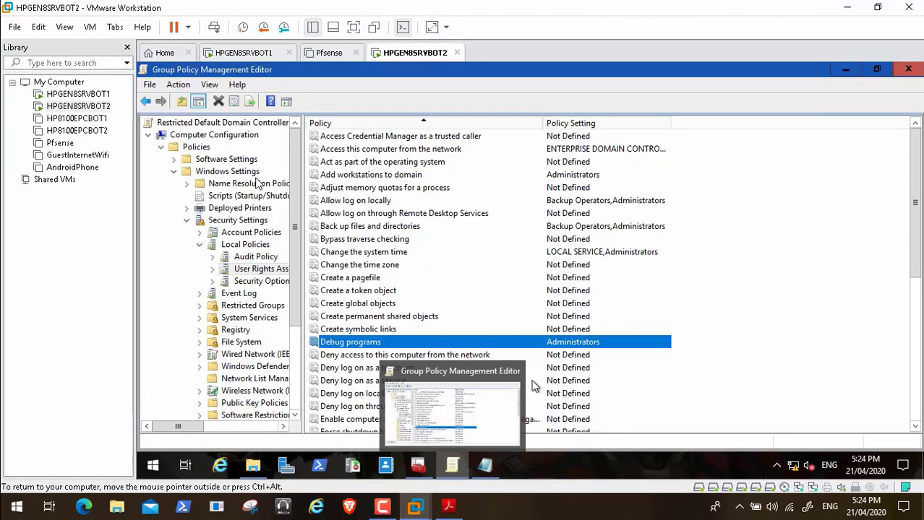
# Define the "Deny access to this computer from the network" policy with the Guests group, checking the name before applying it
pyautogui.click(449, 358)
pyautogui.doubleClick(448, 359)
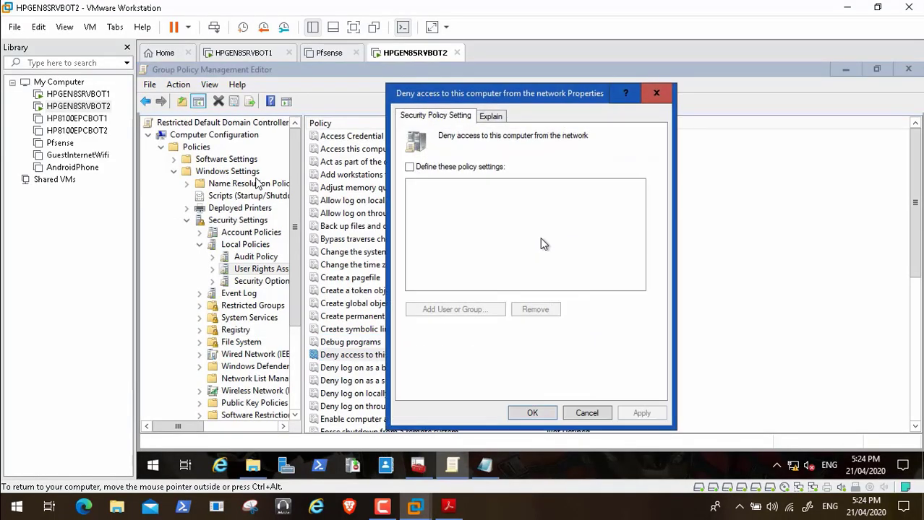
pyautogui.click(410, 167)
pyautogui.click(470, 311)
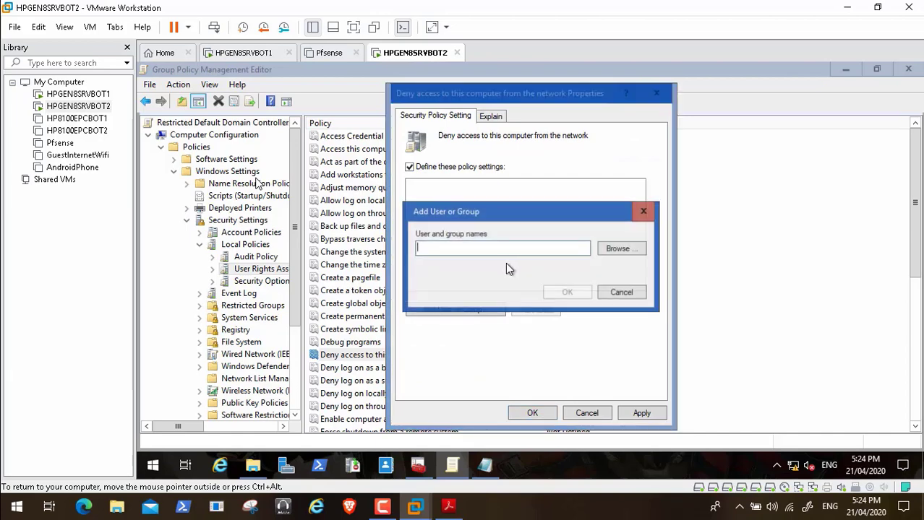
pyautogui.click(619, 249)
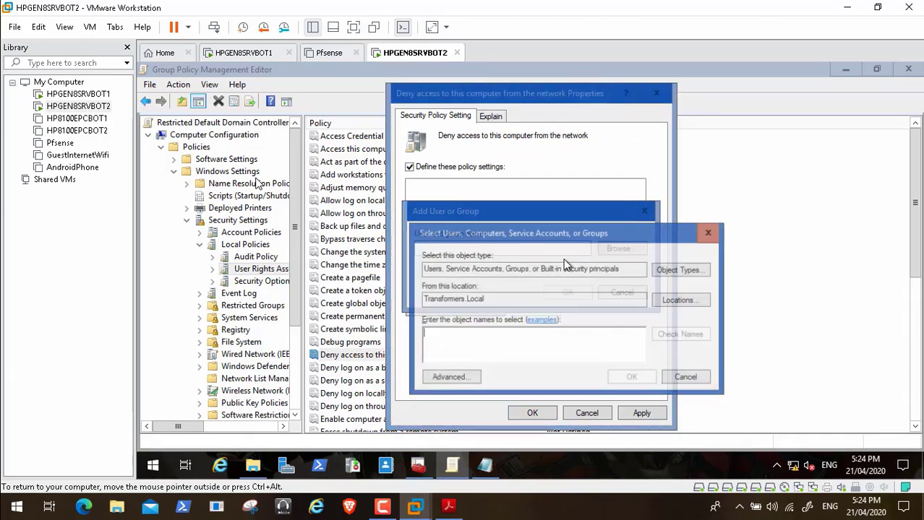
pyautogui.write('Guests')
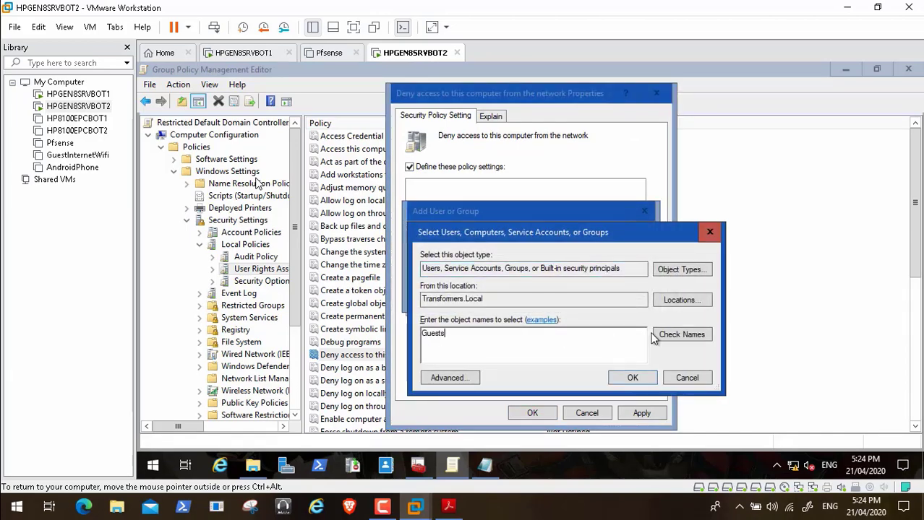
pyautogui.click(692, 335)
pyautogui.click(633, 378)
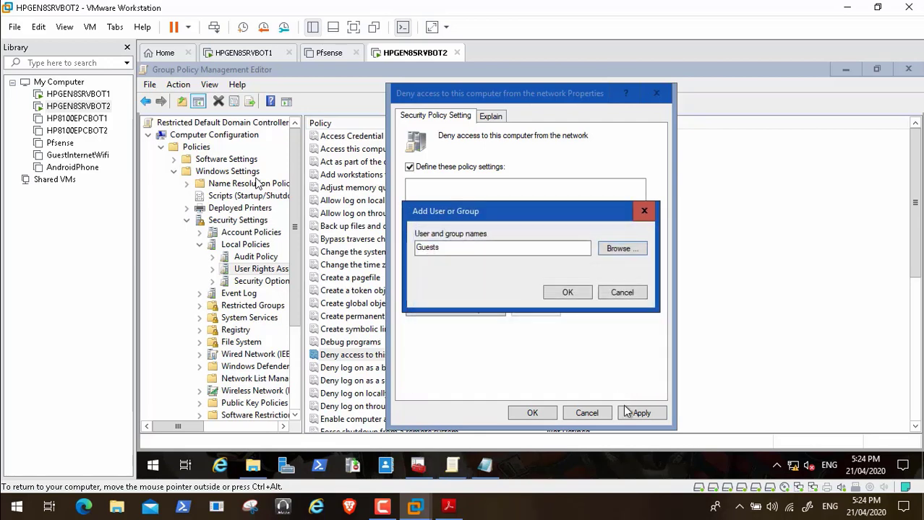
pyautogui.click(568, 289)
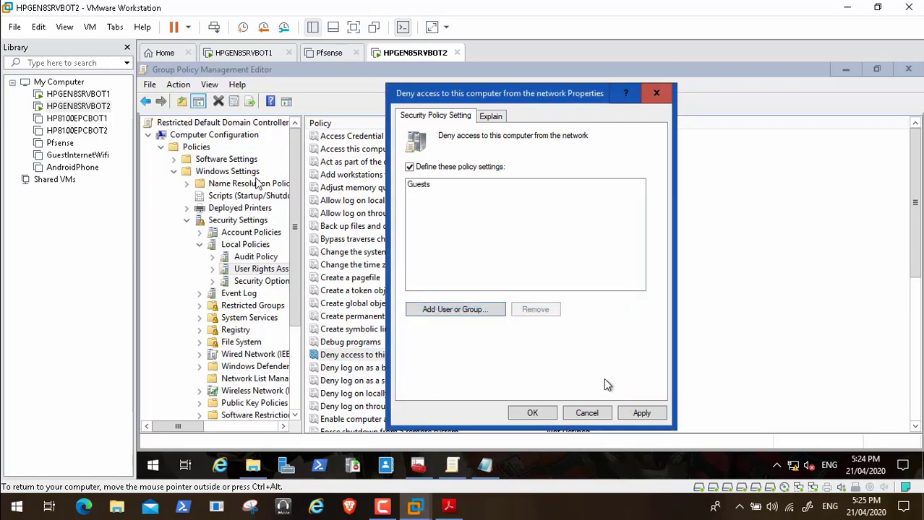
pyautogui.click(636, 411)
pyautogui.click(532, 413)
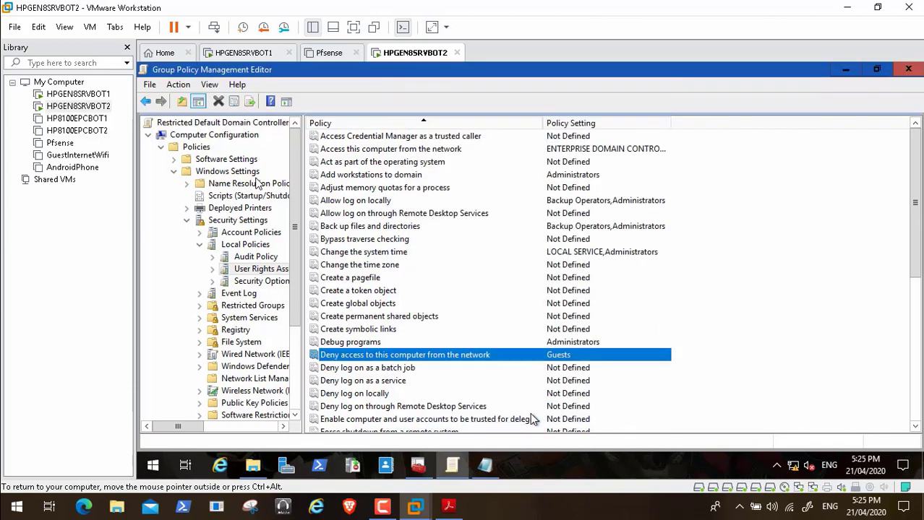
# Copy the "Guests" entry for "Deny log on through Remote Desktop Services" from the PDF in Acrobat Reader and return to HPGEN8SRVBOT2 in VMware
pyautogui.click(451, 509)
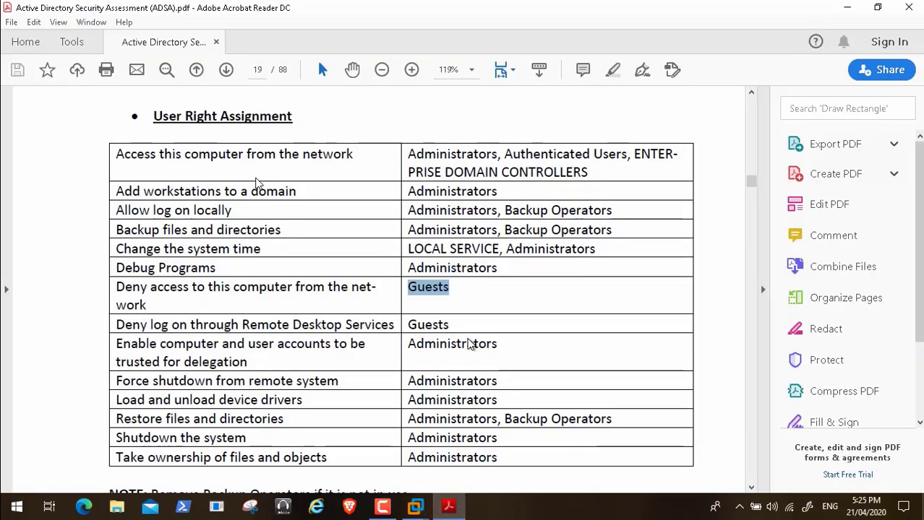
pyautogui.moveTo(455, 330); pyautogui.dragTo(396, 327)
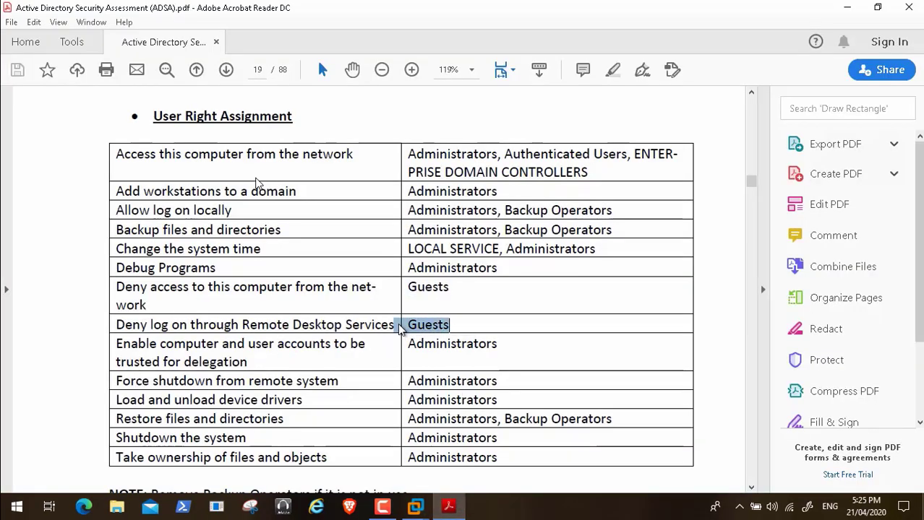
pyautogui.click(444, 327)
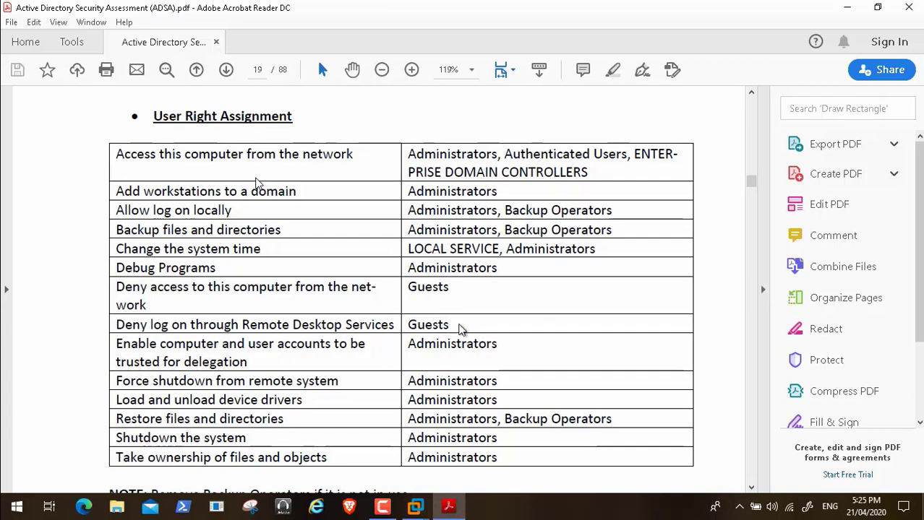
pyautogui.moveTo(460, 329); pyautogui.dragTo(412, 333)
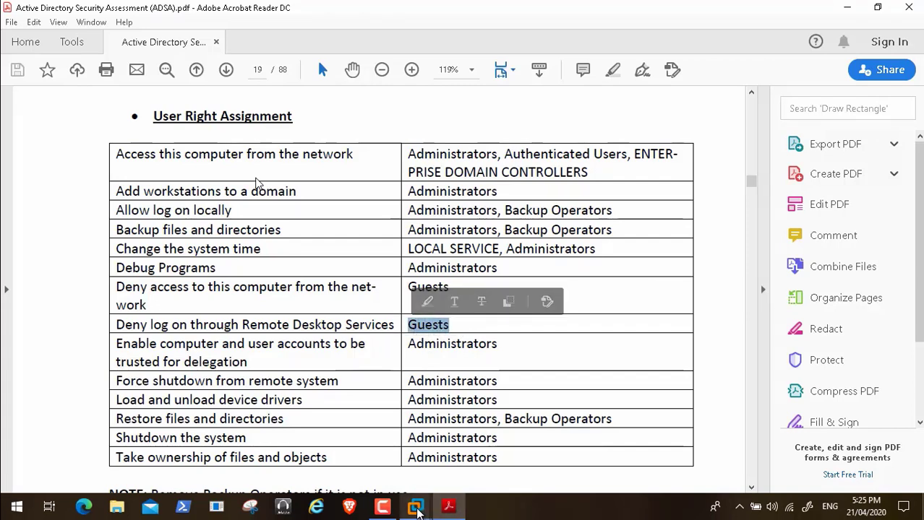
pyautogui.moveTo(415, 506)
pyautogui.click(621, 423)
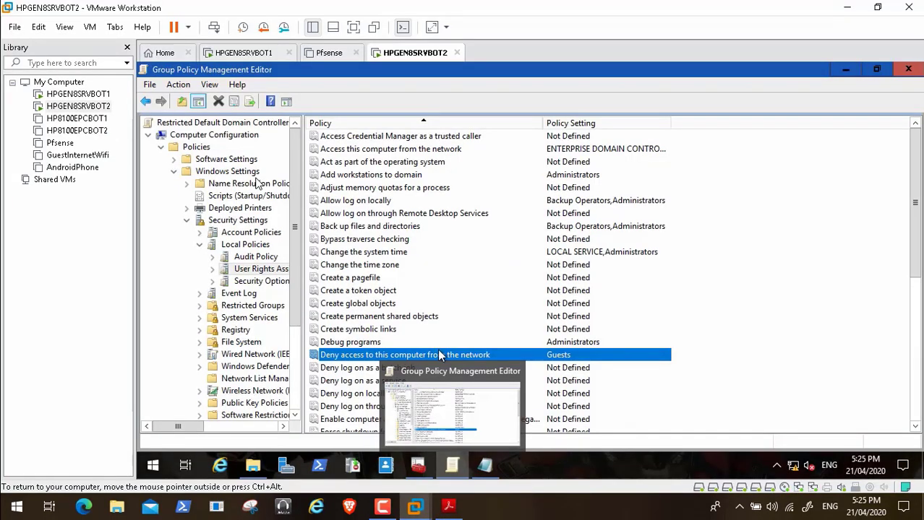
# Define the "Deny log on through Remote Desktop Services" policy with the Guests group, checking the name before applying it
pyautogui.click(370, 369)
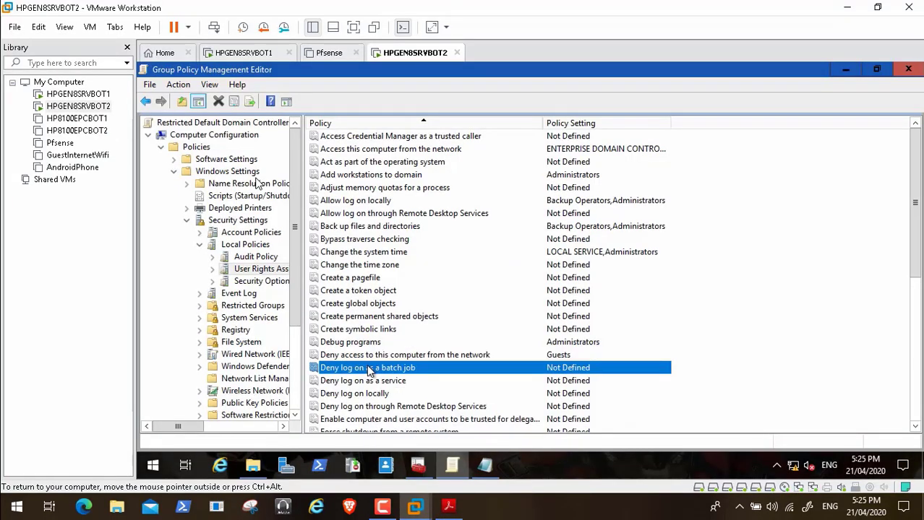
pyautogui.doubleClick(416, 407)
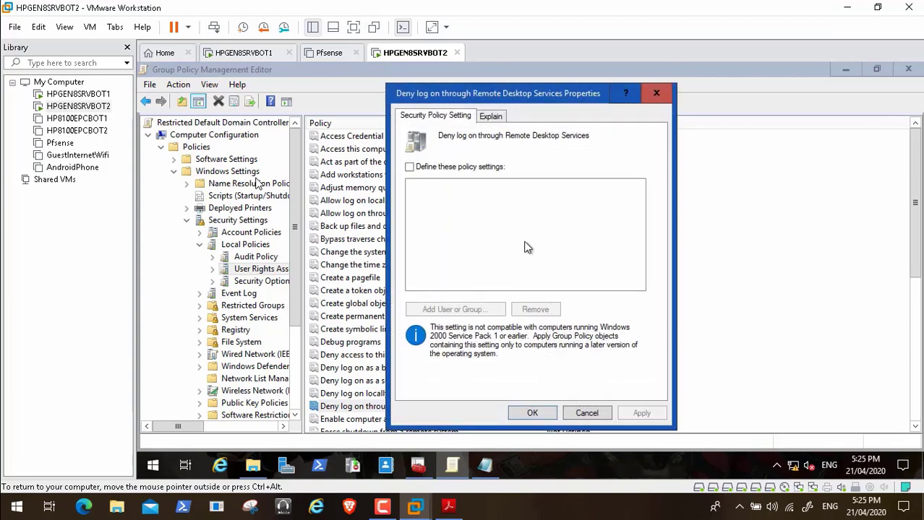
pyautogui.click(410, 167)
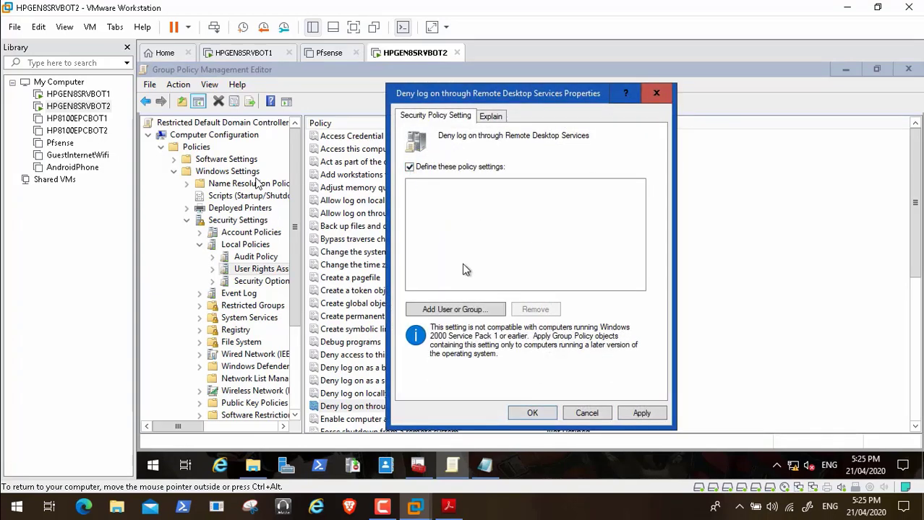
pyautogui.click(469, 310)
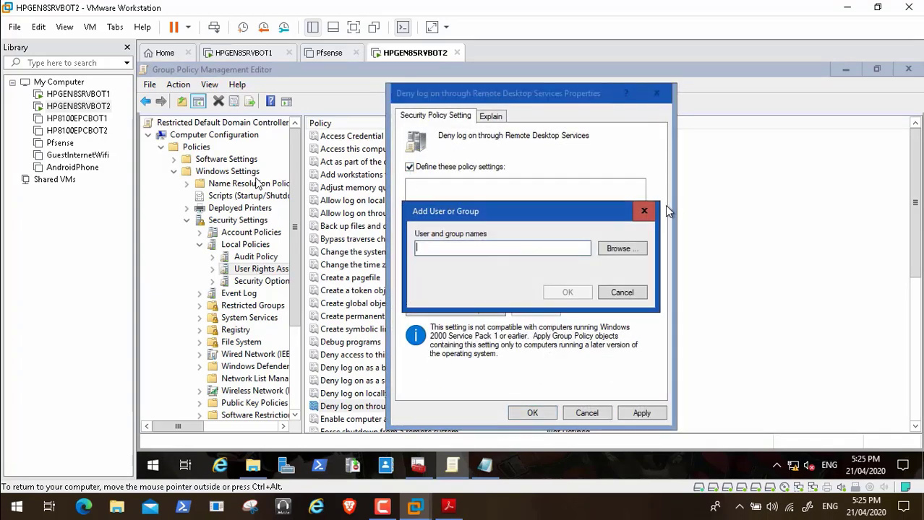
pyautogui.click(626, 248)
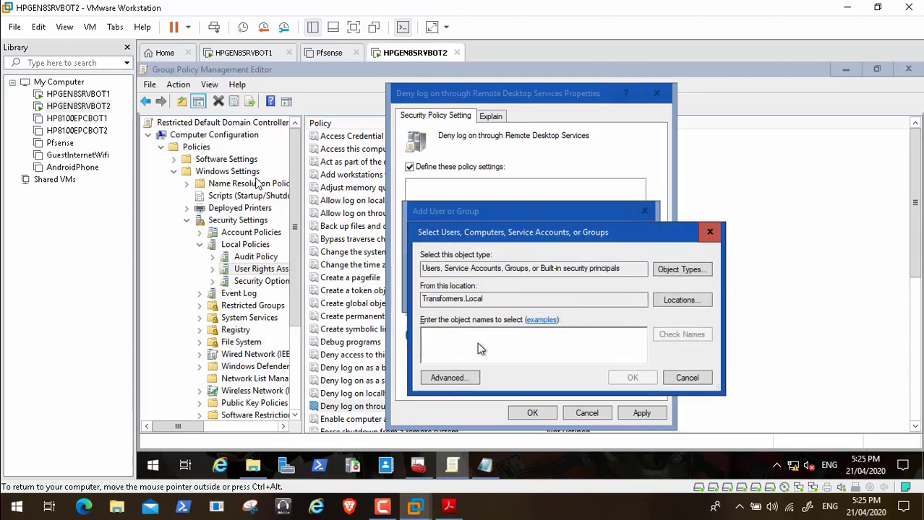
pyautogui.write('Guests')
pyautogui.click(688, 334)
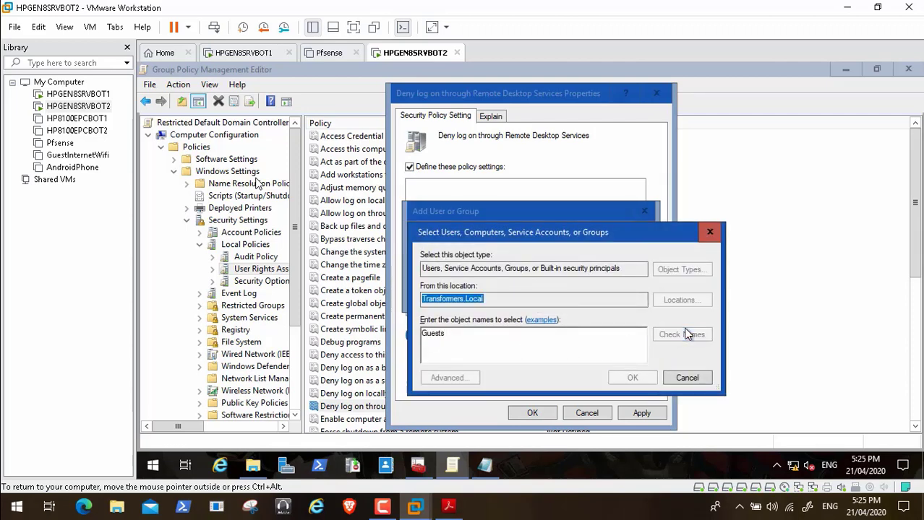
pyautogui.click(630, 378)
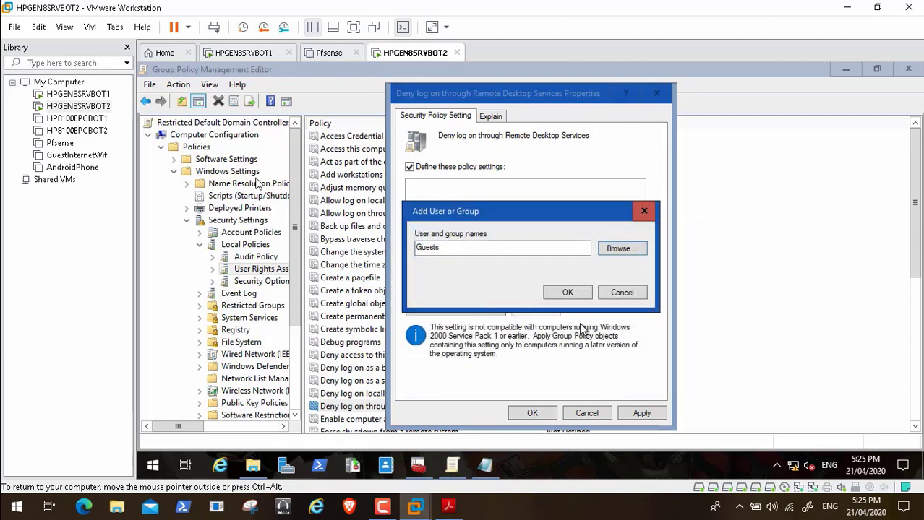
pyautogui.click(560, 293)
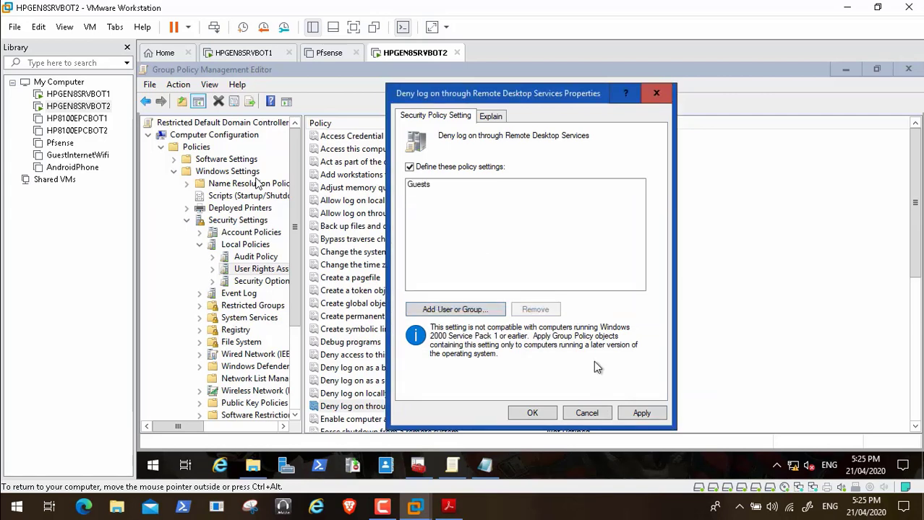
pyautogui.click(642, 413)
pyautogui.click(532, 414)
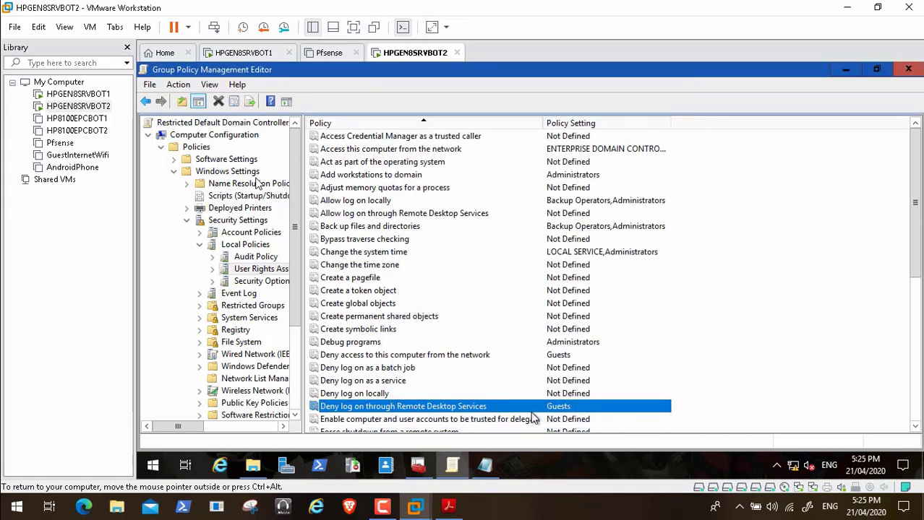
# Copy the "Administrators" entry for enabling accounts to be trusted for delegation from the PDF in Acrobat Reader and return to HPGEN8SRVBOT2 in VMware Workstation
pyautogui.scroll(-3, 916, 429)
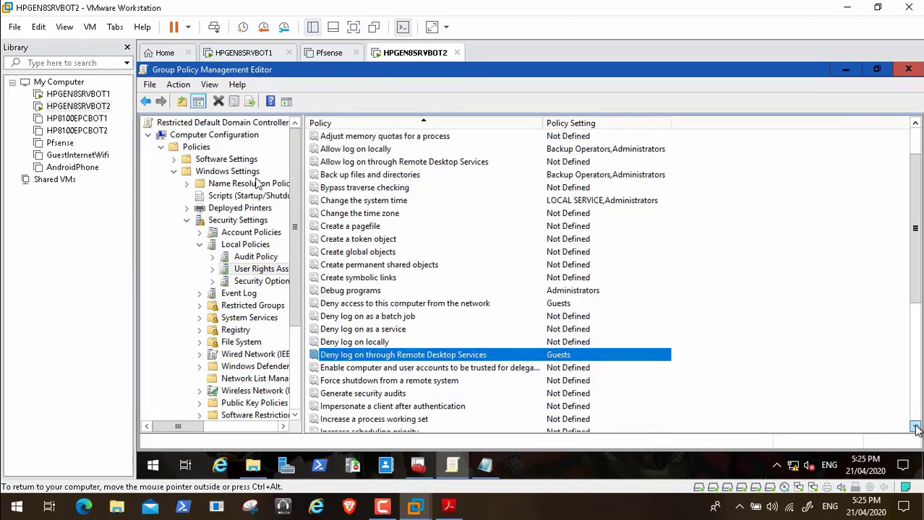
pyautogui.click(448, 507)
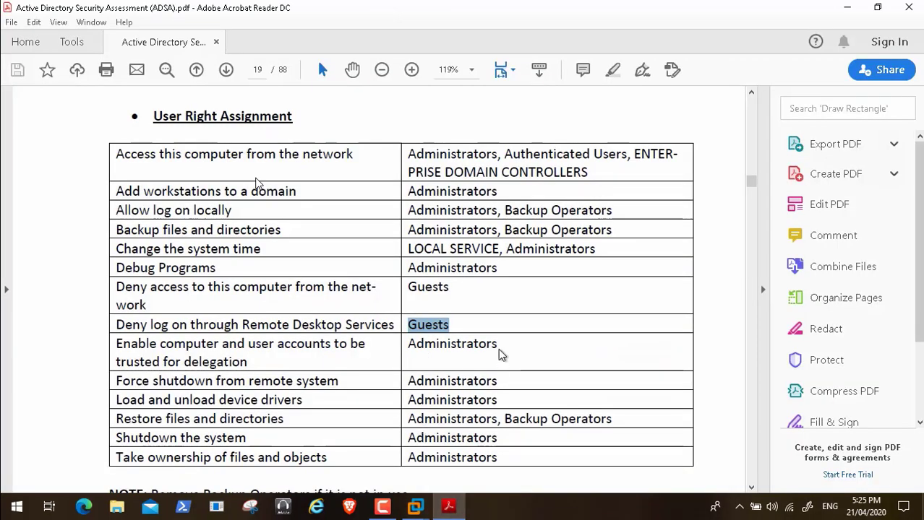
pyautogui.moveTo(500, 354); pyautogui.dragTo(408, 346)
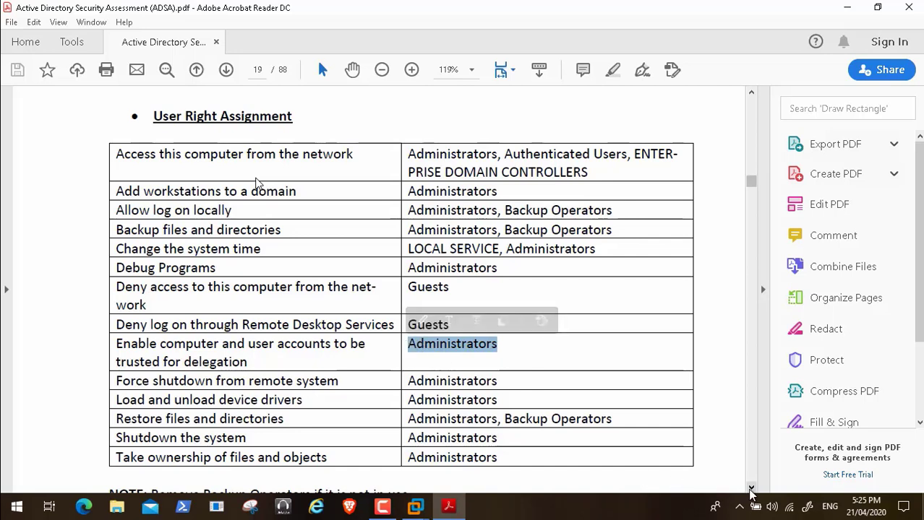
pyautogui.moveTo(752, 490); pyautogui.dragTo(752, 490)
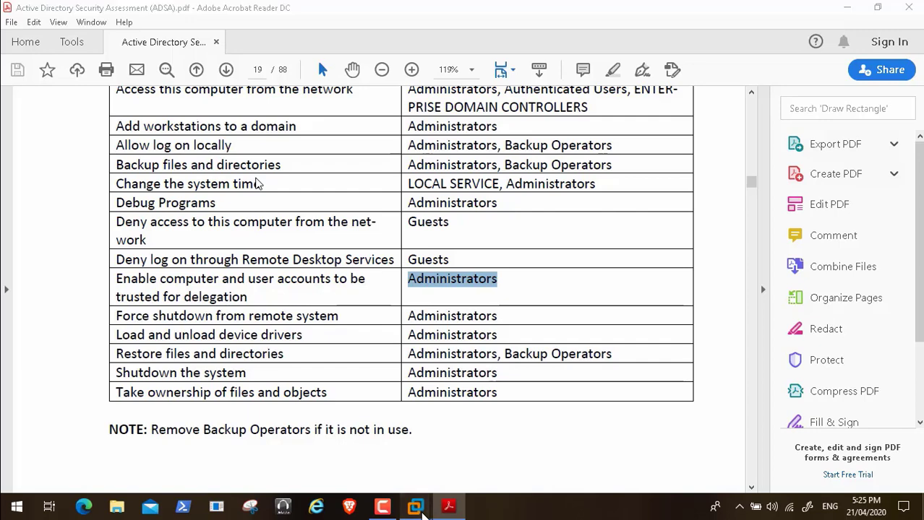
pyautogui.moveTo(419, 508)
pyautogui.click(636, 434)
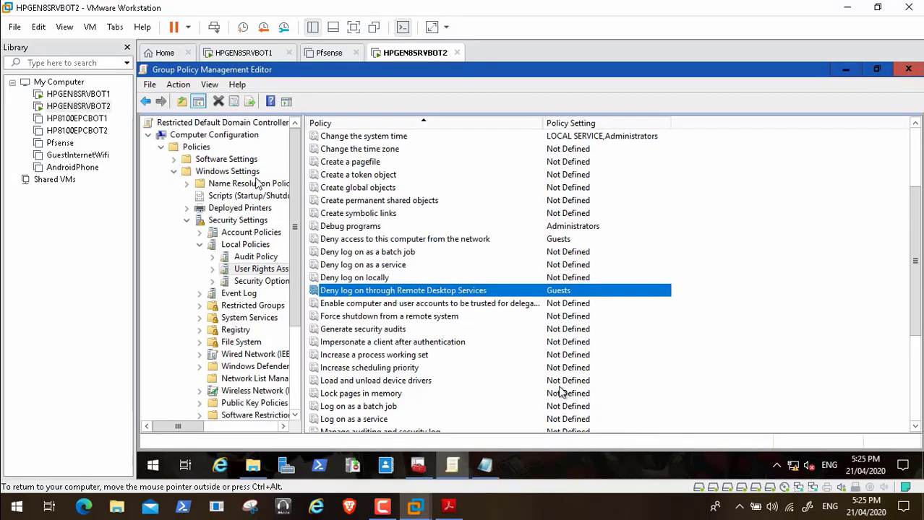
# Define the "Enable computer and user accounts to be trusted for delegation" policy with the Administrators group, checking the name before applying it
pyautogui.doubleClick(414, 304)
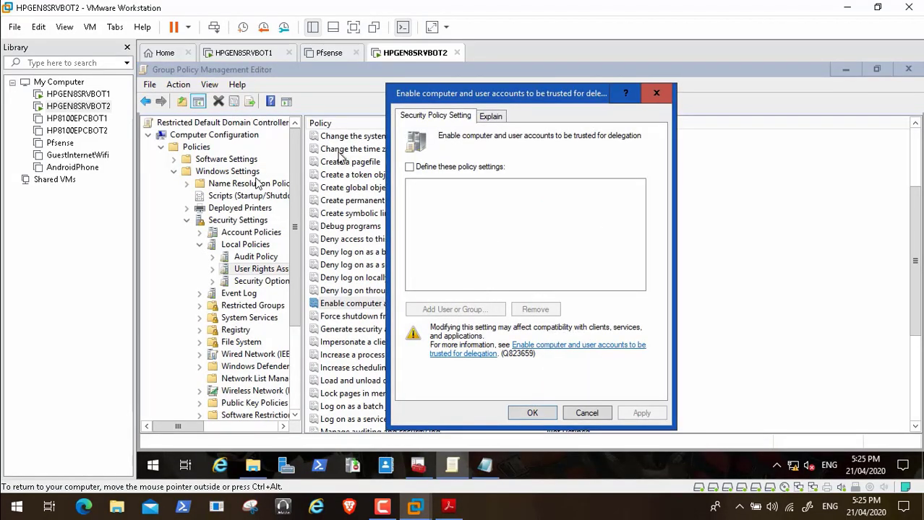
pyautogui.click(410, 167)
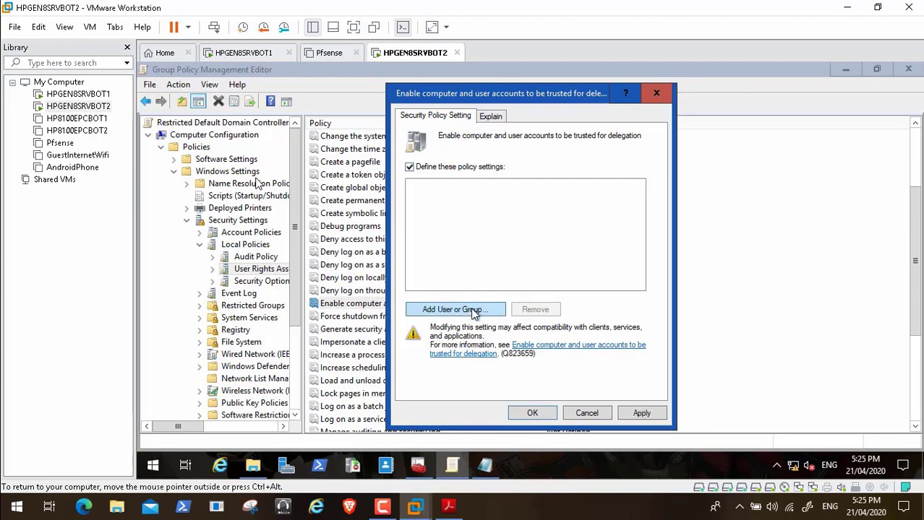
pyautogui.click(472, 310)
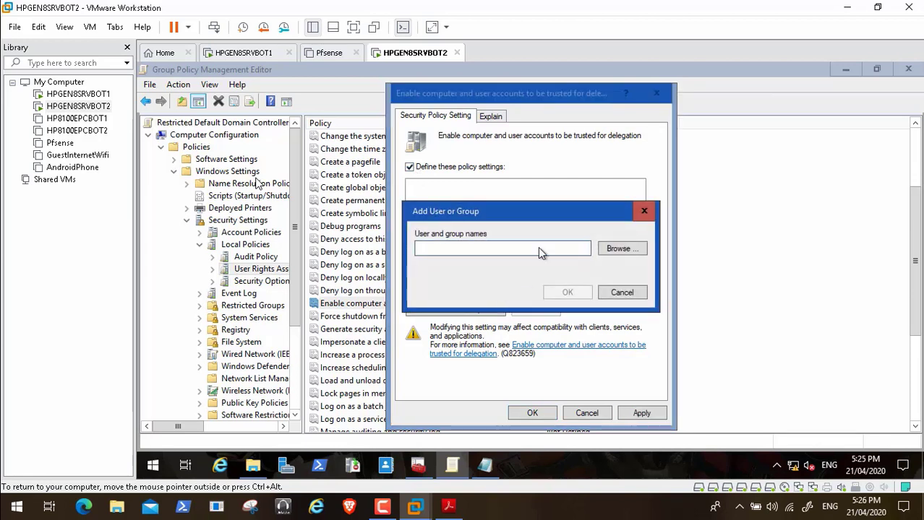
pyautogui.click(622, 248)
pyautogui.write('administrators')
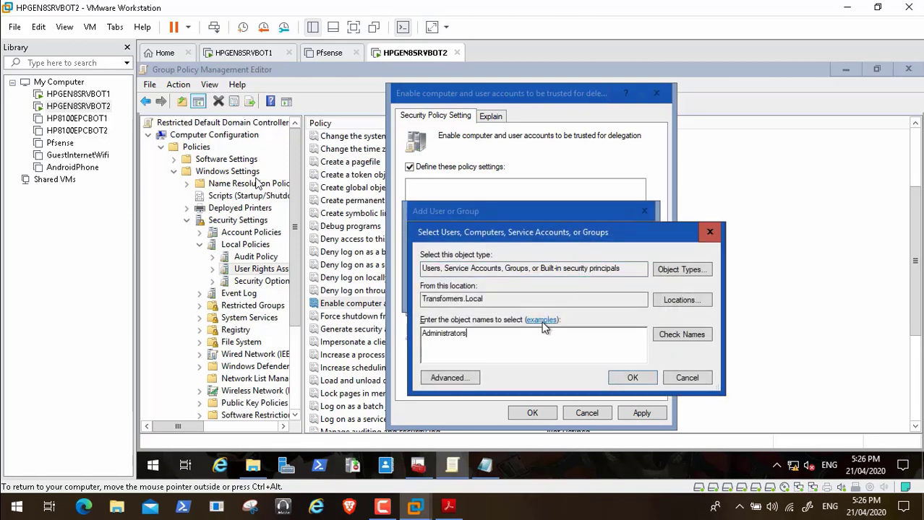
pyautogui.click(669, 334)
pyautogui.click(633, 378)
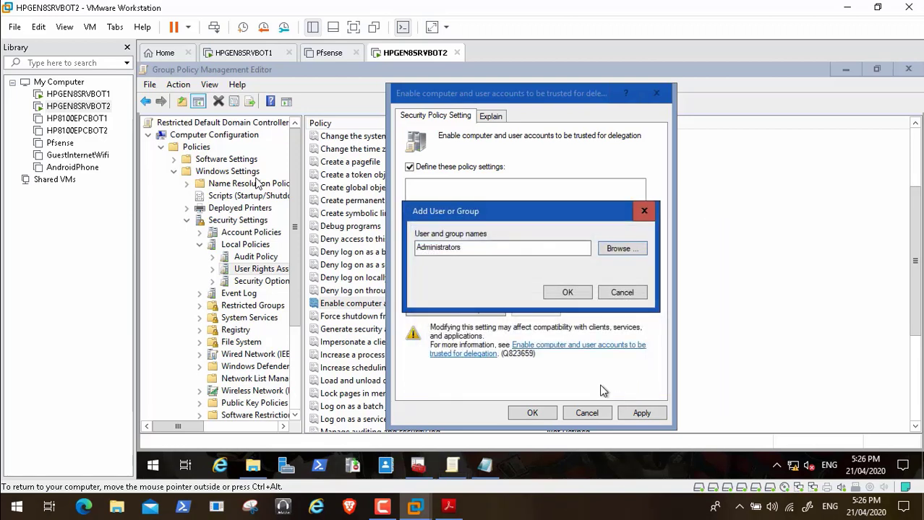
pyautogui.click(568, 293)
pyautogui.click(642, 414)
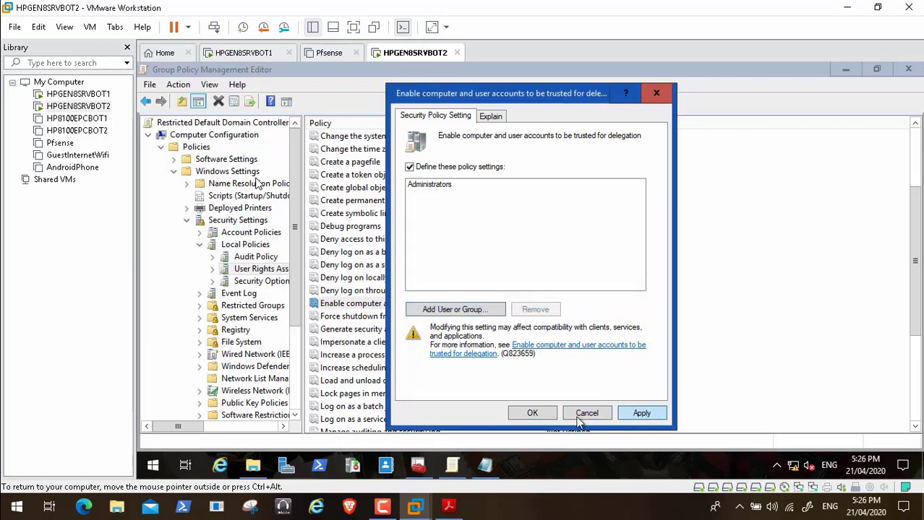
pyautogui.click(532, 414)
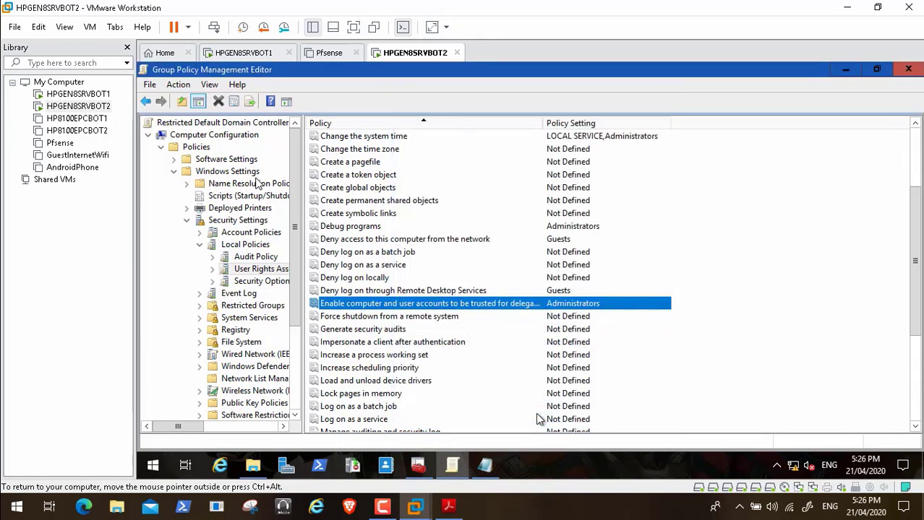
# Copy the "Administrators" entry for "Force shutdown from remote system" from the PDF in Acrobat Reader and return to HPGEN8SRVBOT2 in VMware Workstation
pyautogui.click(449, 507)
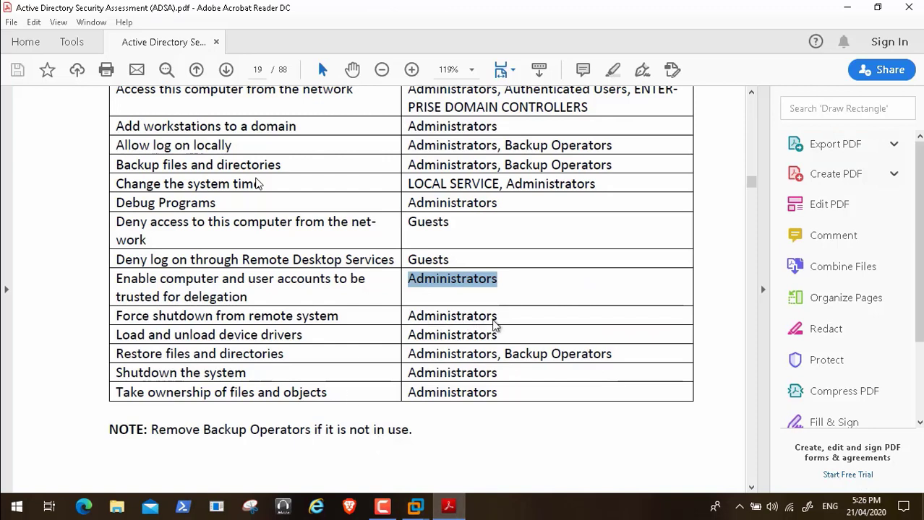
pyautogui.moveTo(506, 325); pyautogui.dragTo(410, 321)
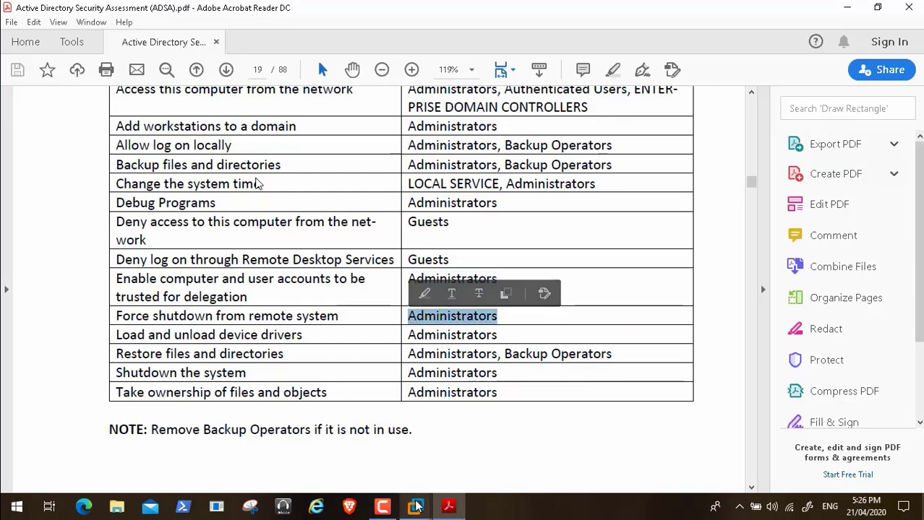
pyautogui.moveTo(416, 507)
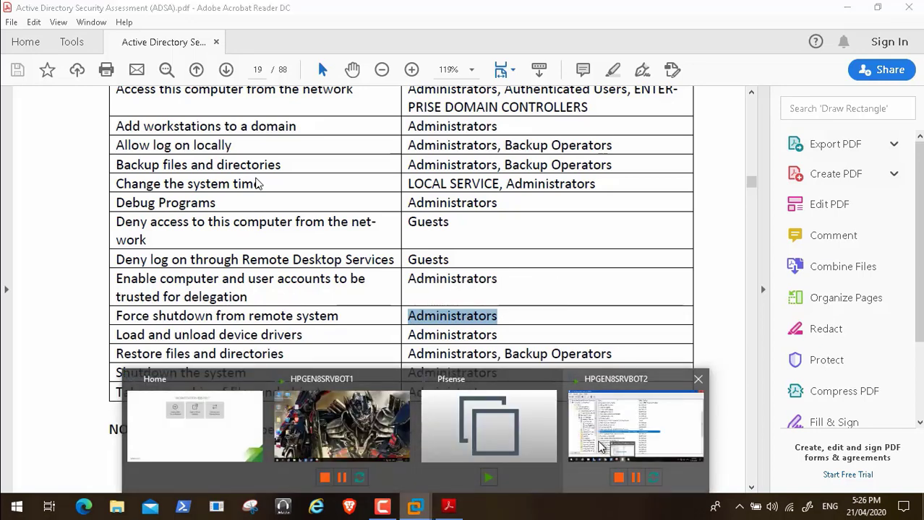
pyautogui.click(571, 464)
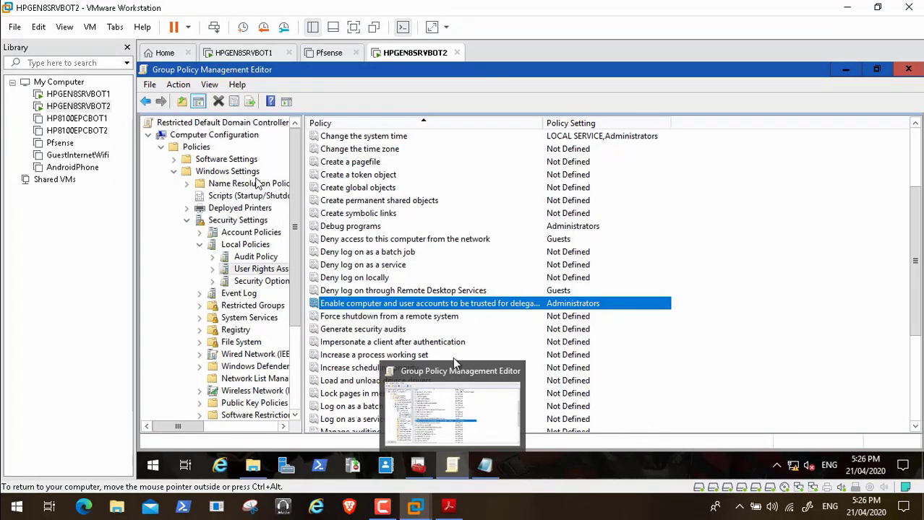
# Define the "Force shutdown from a remote system" policy with the Administrators group, checking the name before applying it
pyautogui.doubleClick(405, 316)
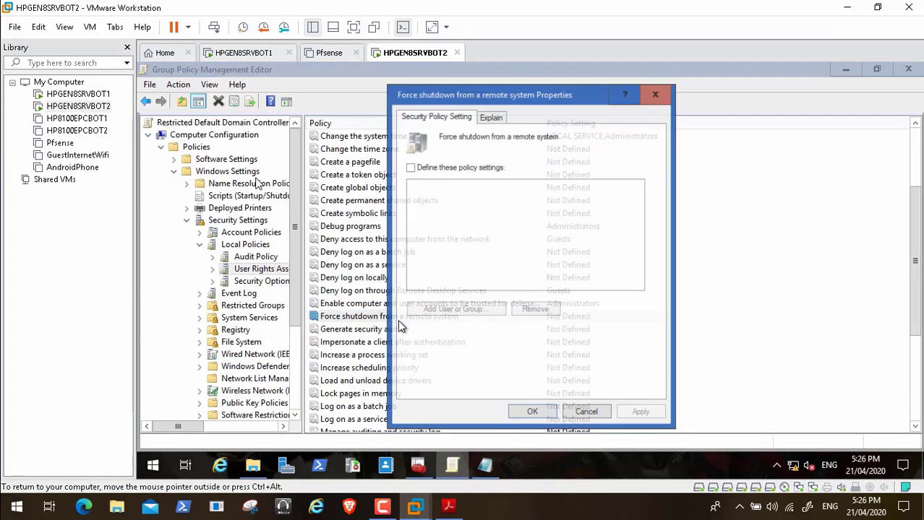
pyautogui.click(410, 168)
pyautogui.click(484, 311)
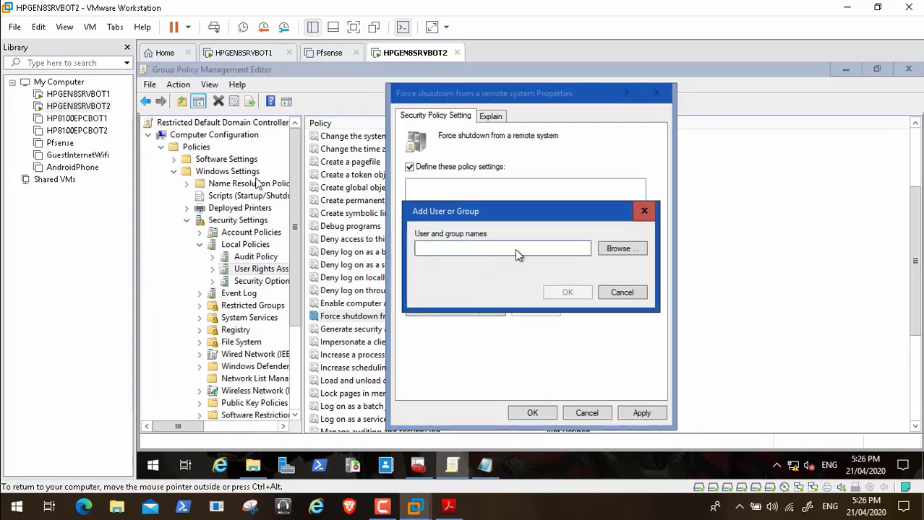
pyautogui.click(621, 248)
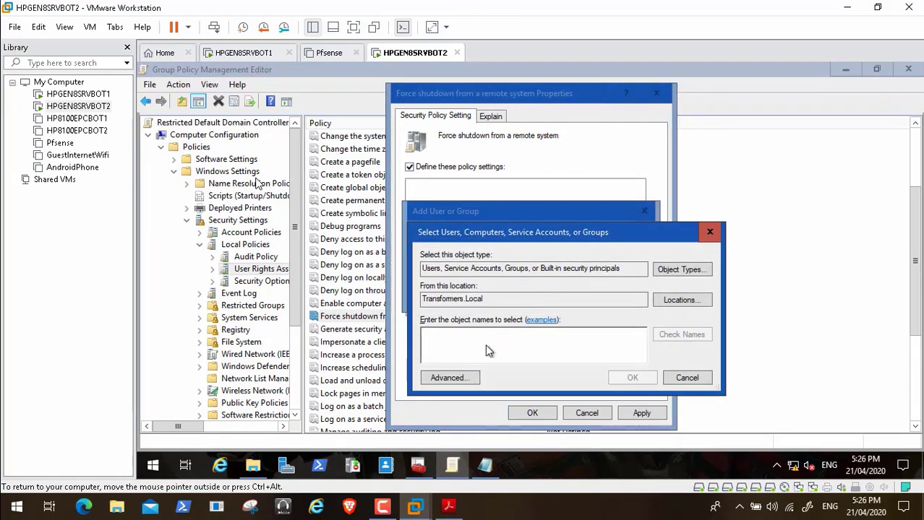
pyautogui.write('Administrators')
pyautogui.click(679, 337)
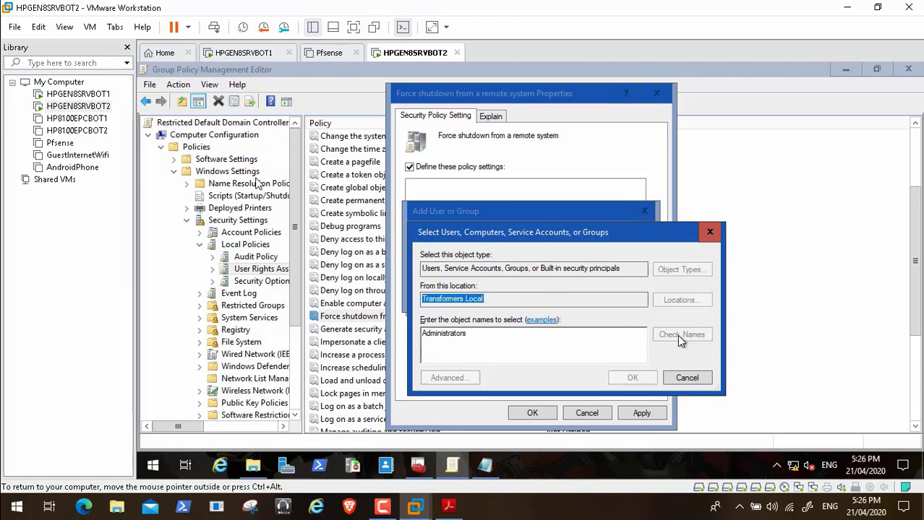
pyautogui.click(632, 378)
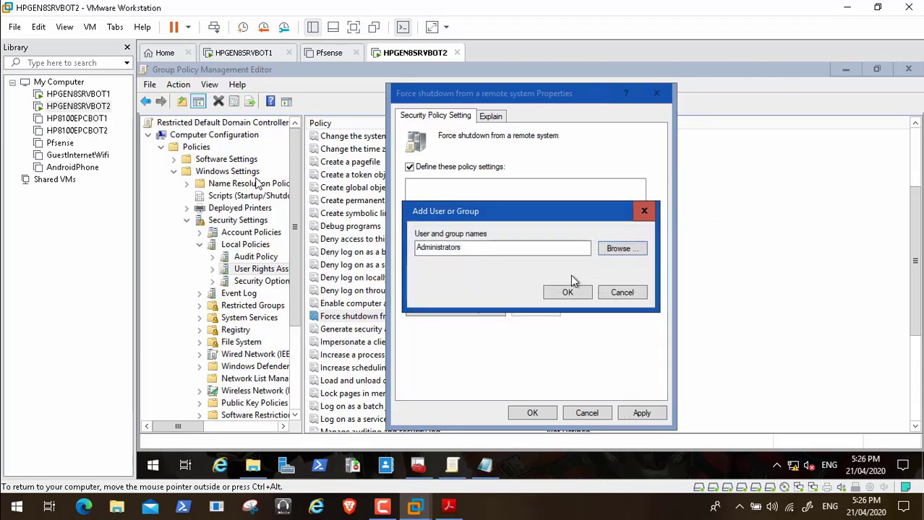
pyautogui.click(566, 292)
pyautogui.click(642, 414)
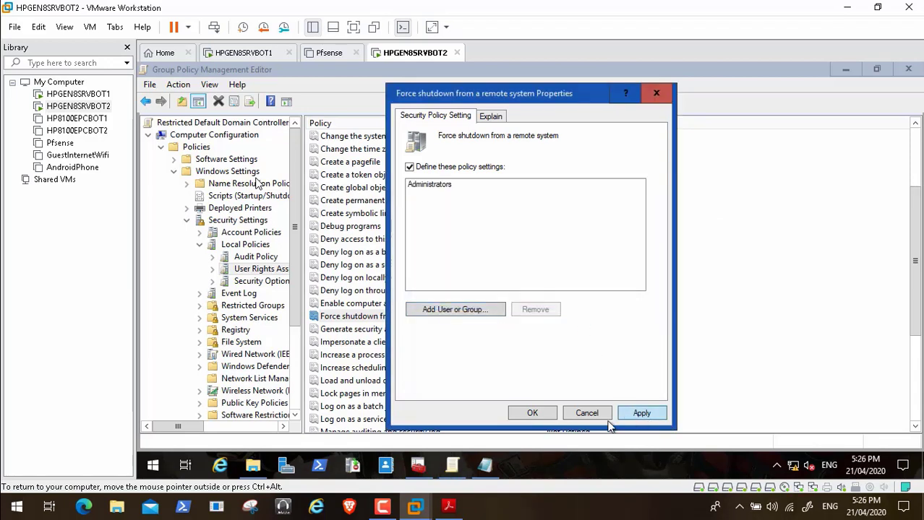
pyautogui.click(535, 414)
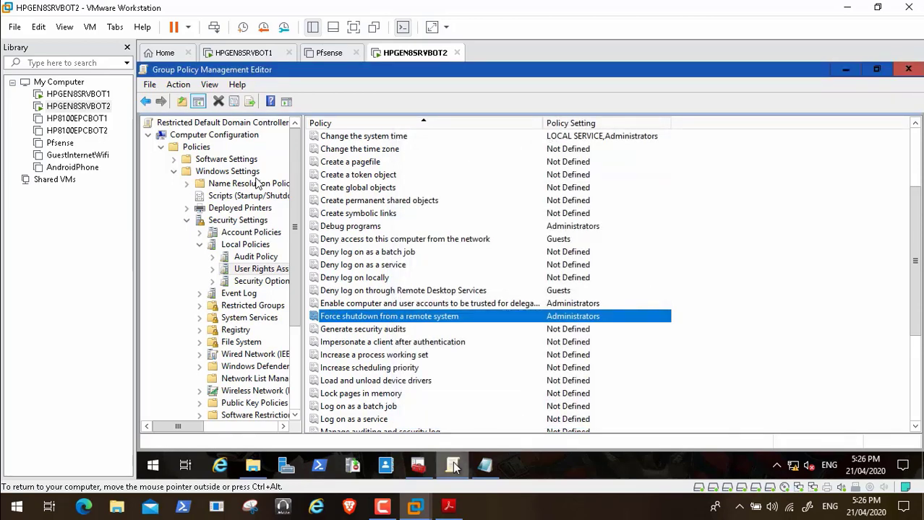
# Copy the "Administrators" entry for "Load and unload device drivers" from the PDF in Acrobat Reader and return to HPGEN8SRVBOT2 in VMware Workstation
pyautogui.click(449, 507)
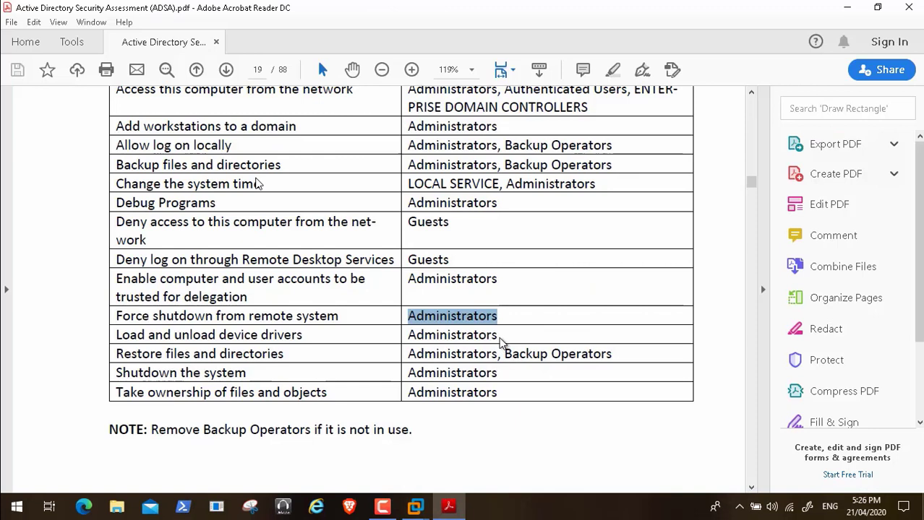
pyautogui.moveTo(503, 343); pyautogui.dragTo(407, 341)
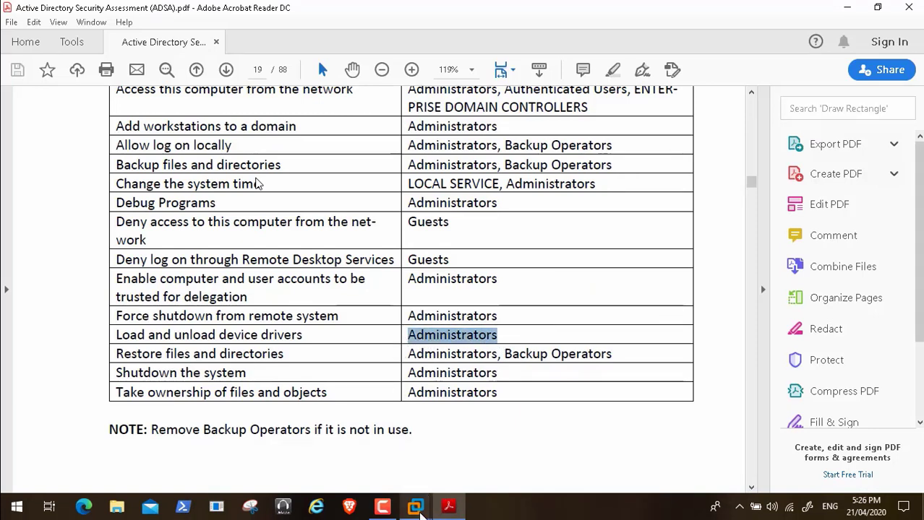
pyautogui.moveTo(416, 506)
pyautogui.click(656, 425)
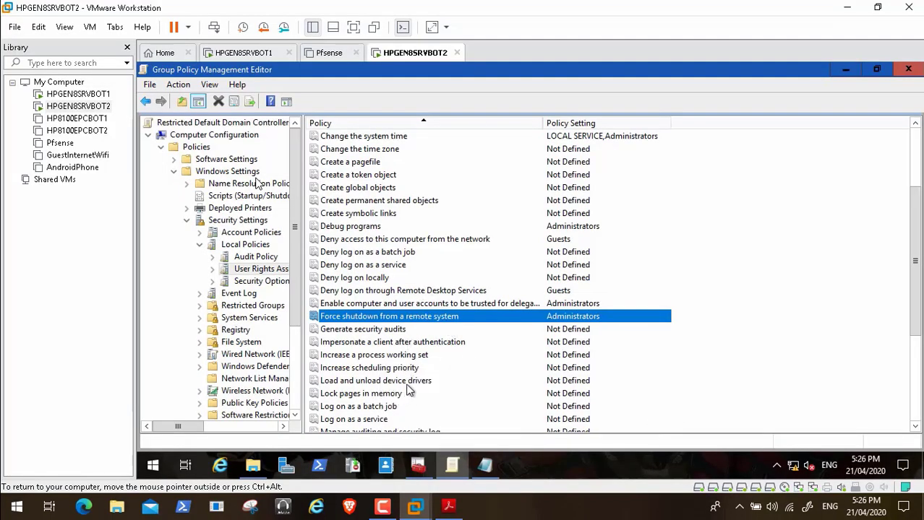
# Define the "Load and unload device drivers" policy with the Administrators group, checking the name before confirming the policy
pyautogui.doubleClick(399, 381)
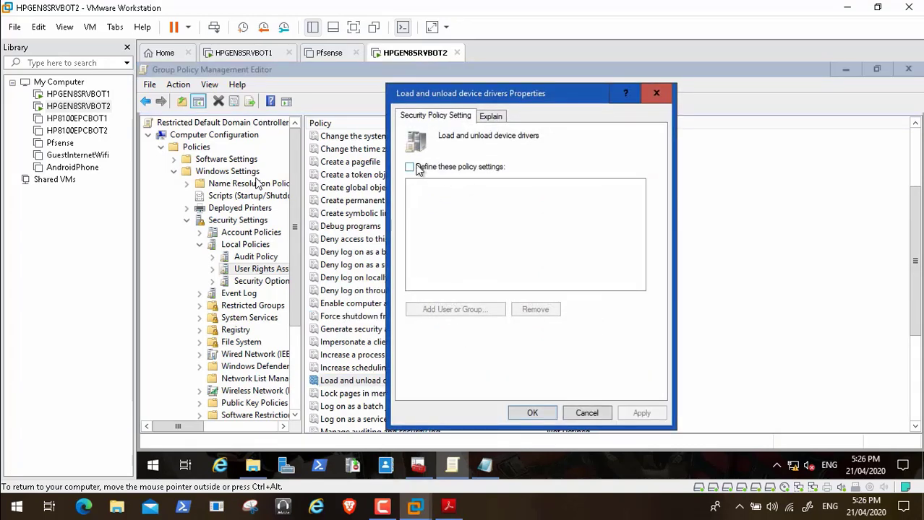
pyautogui.click(418, 167)
pyautogui.click(458, 309)
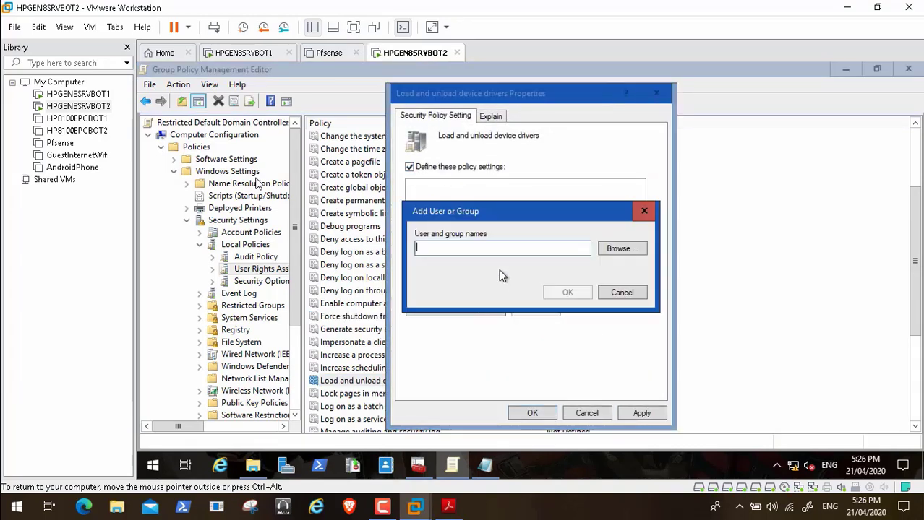
pyautogui.click(619, 250)
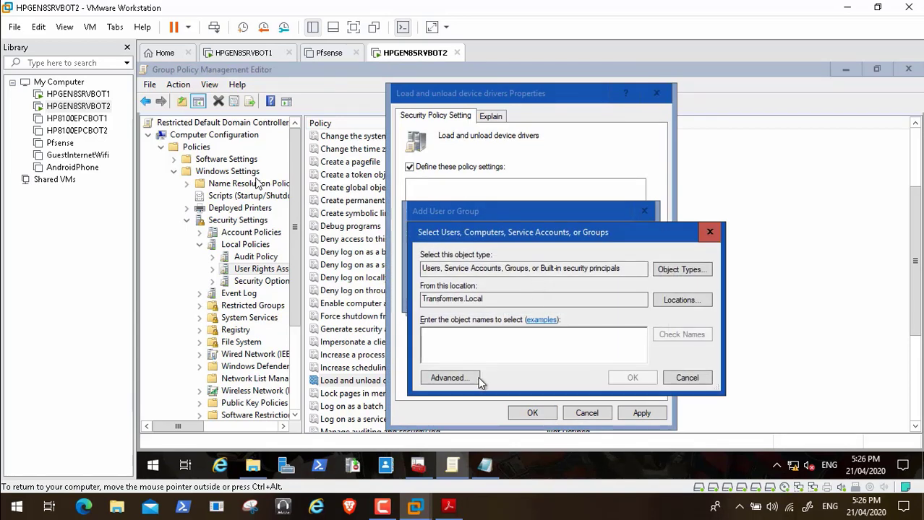
pyautogui.write('Administrators')
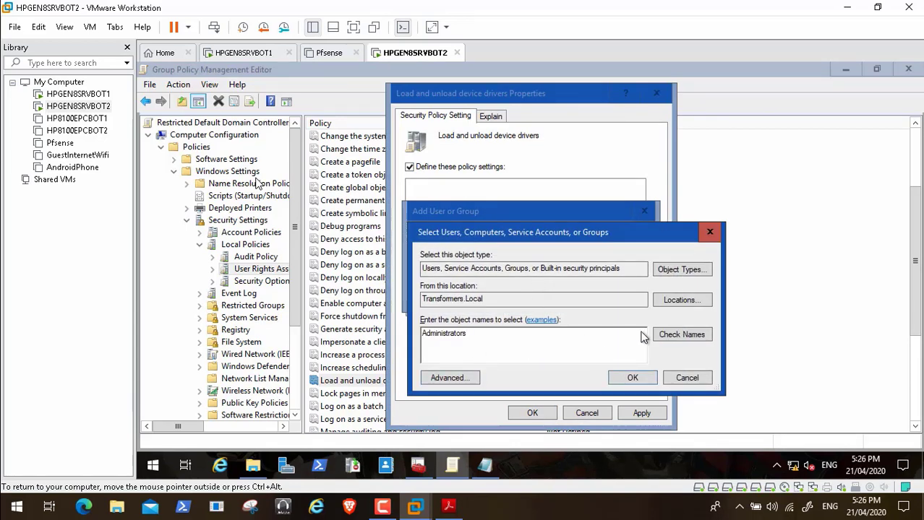
pyautogui.click(663, 332)
pyautogui.click(637, 380)
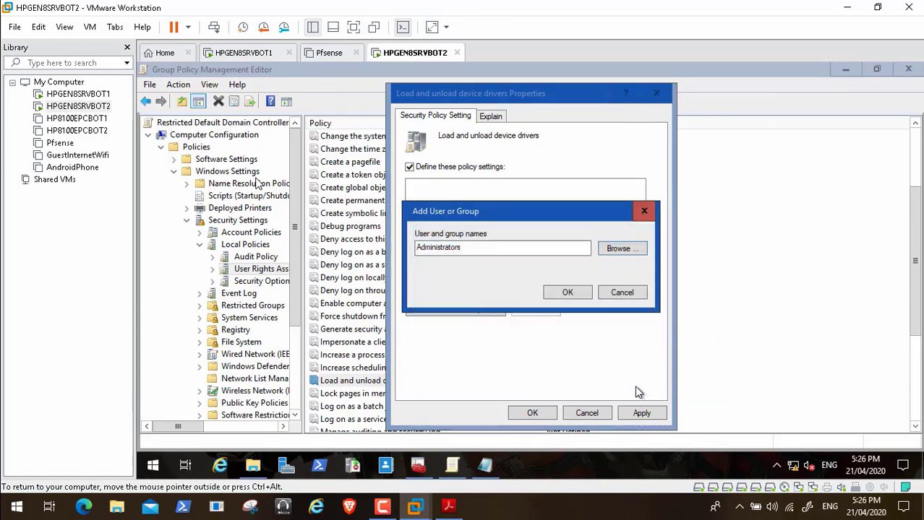
pyautogui.click(568, 294)
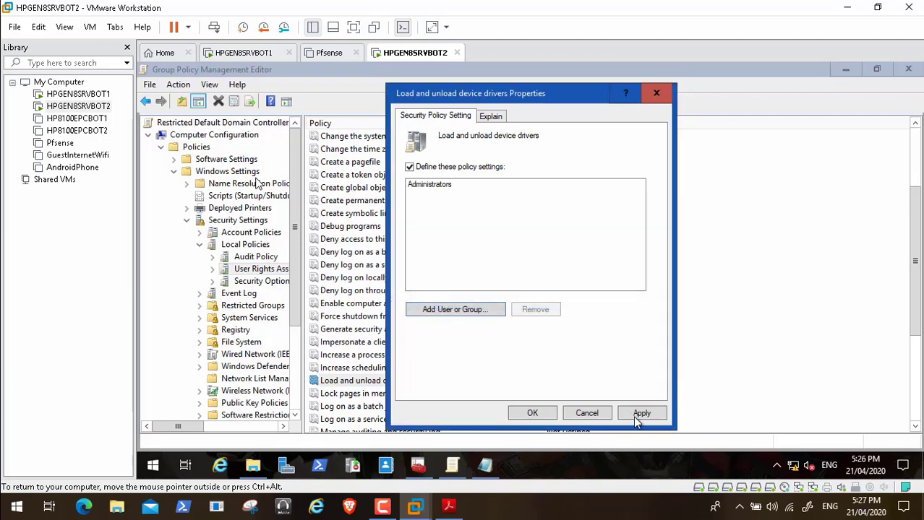
pyautogui.click(532, 413)
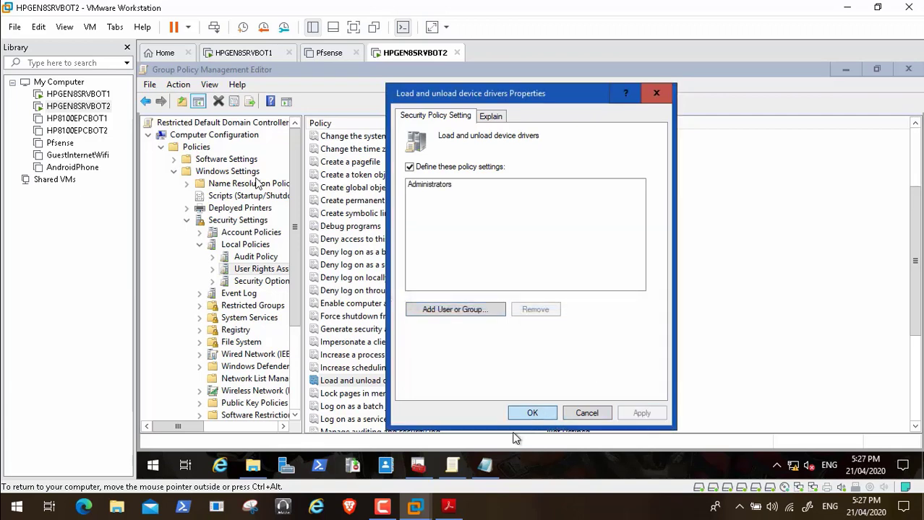
# Switch to Acrobat Reader and copy the "Administrators, Backup Operators" entry for "Restore files and directories" from the PDF
pyautogui.click(457, 513)
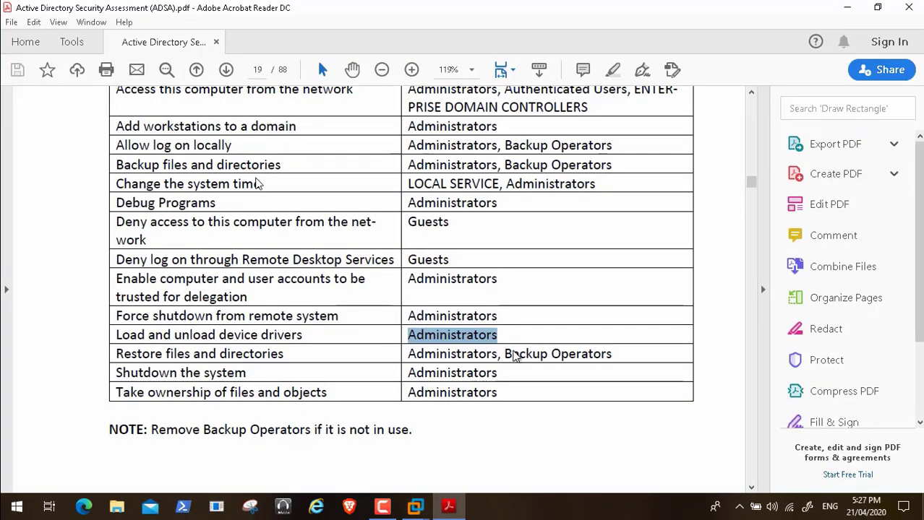
pyautogui.moveTo(615, 358)
pyautogui.mouseDown()
pyautogui.moveTo(440, 354)
pyautogui.moveTo(415, 365)
pyautogui.mouseUp()
pyautogui.hotkey('ctrl', 'c')
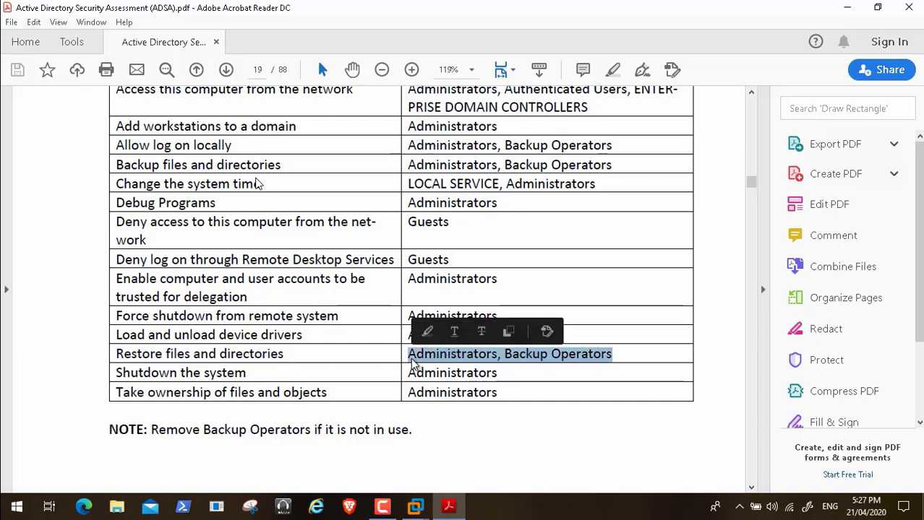
# Switch to HPGEN8SRVBOT2 in VMware Workstation, rechecking the PDF entry, and enable the policy settings definition for "Restore files and directories"
pyautogui.moveTo(414, 510)
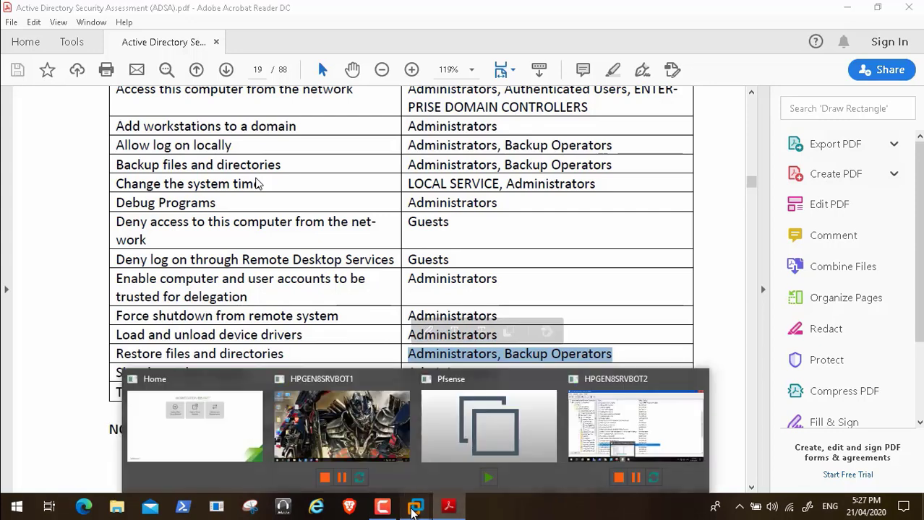
pyautogui.click(626, 421)
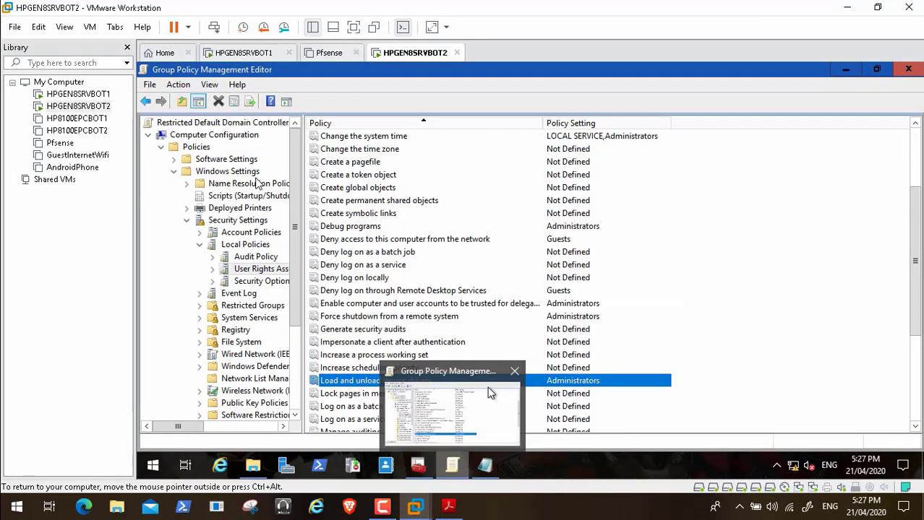
pyautogui.click(368, 344)
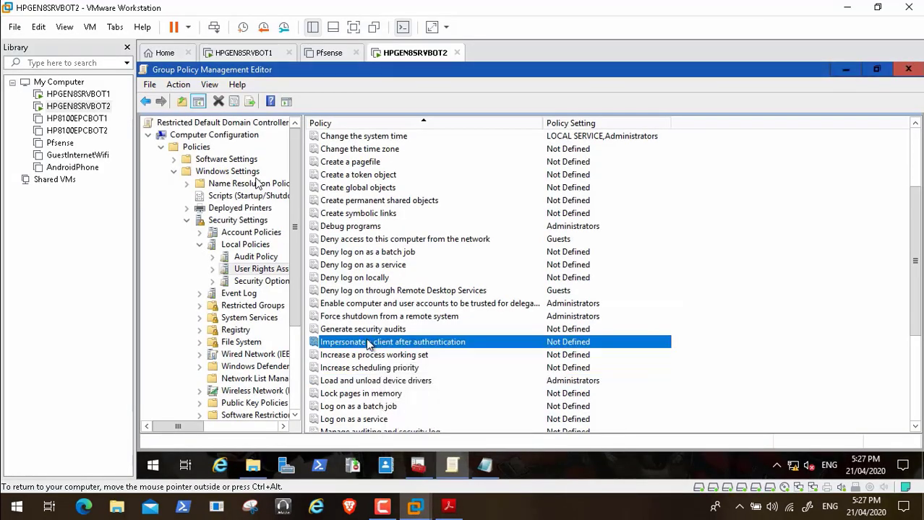
pyautogui.click(914, 426)
pyautogui.scroll(-3, 914, 426)
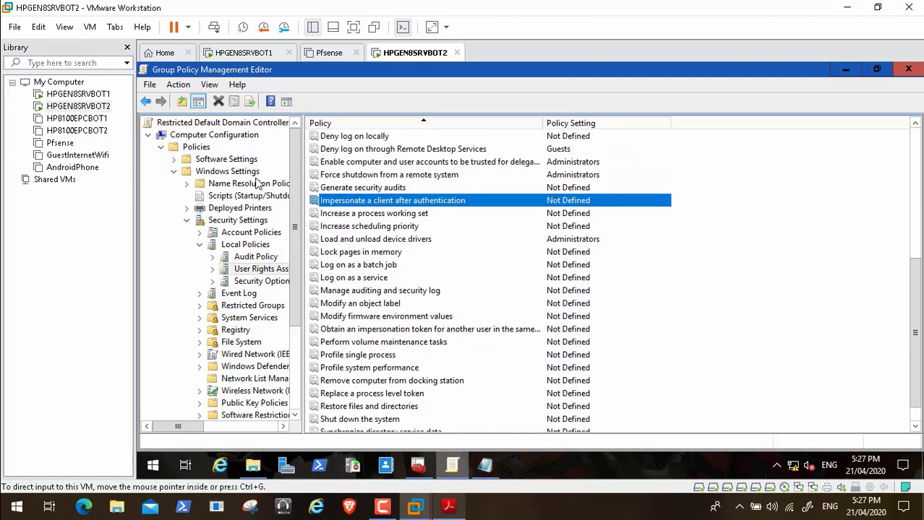
pyautogui.click(448, 508)
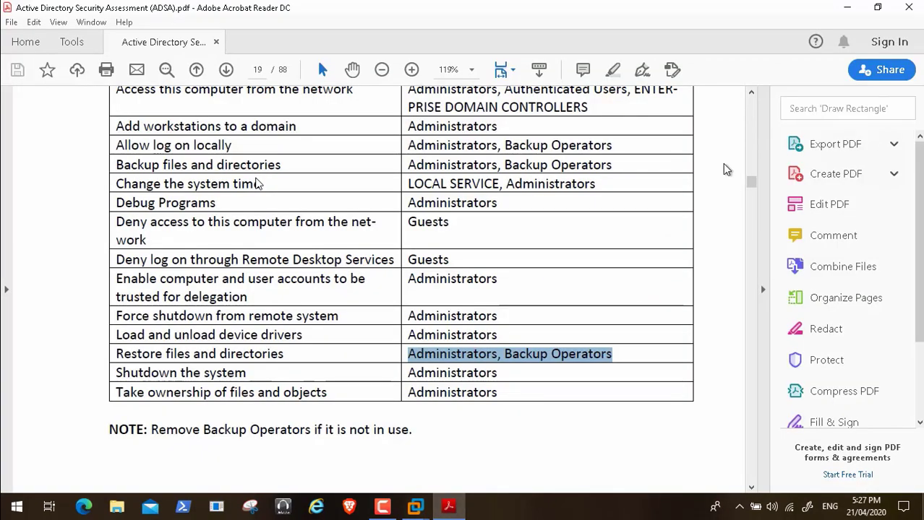
pyautogui.click(840, 9)
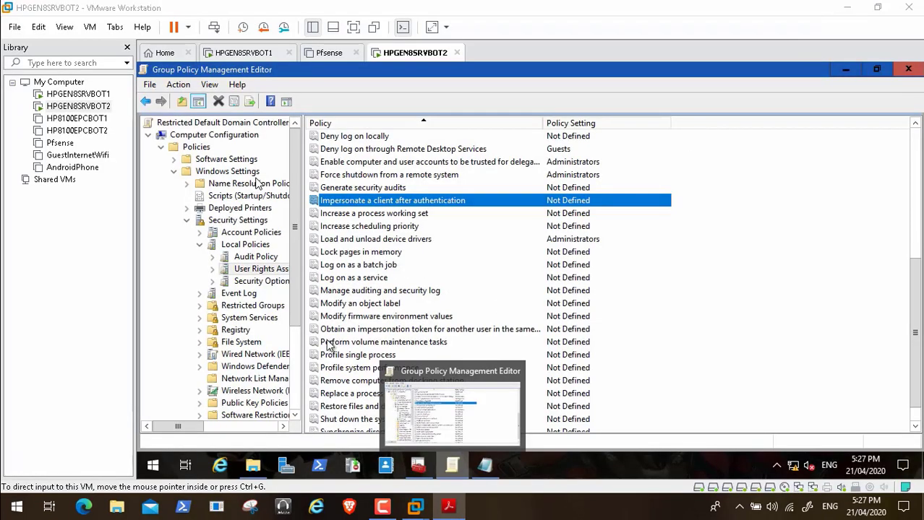
pyautogui.doubleClick(343, 407)
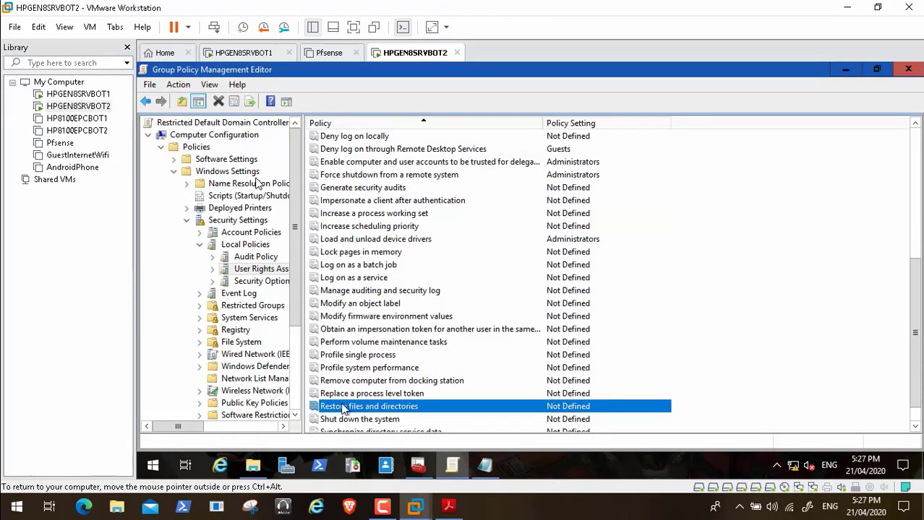
pyautogui.click(410, 167)
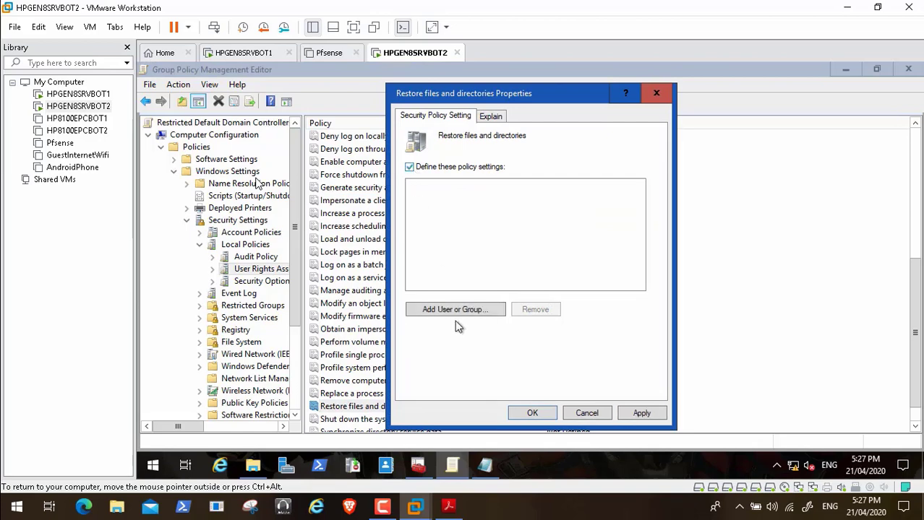
# Enter the copied Administrators and Backup Operators groups for the restore policy, separate them with a semicolon and check the names
pyautogui.click(478, 311)
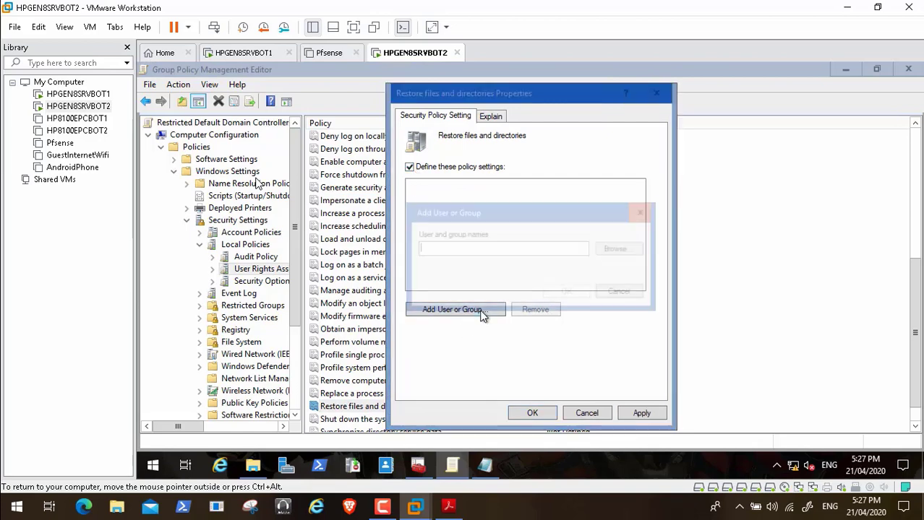
pyautogui.click(619, 249)
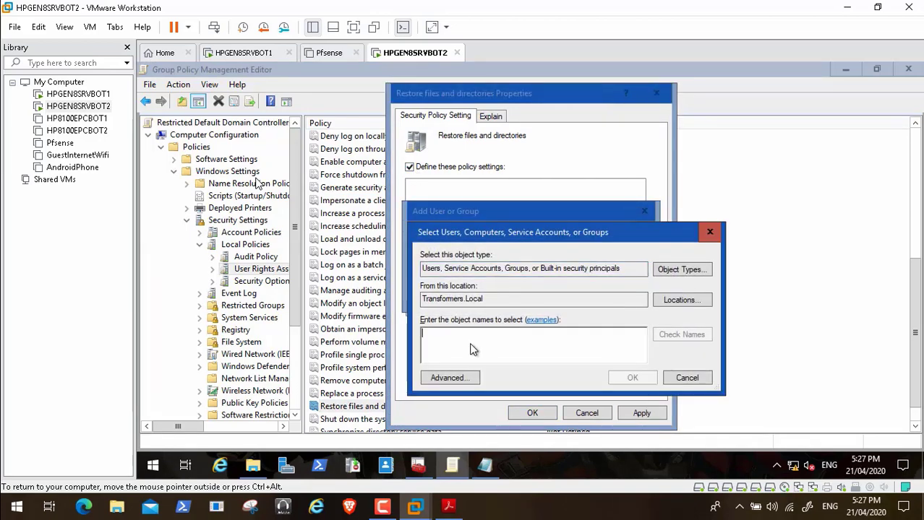
pyautogui.hotkey('ctrl', 'v')
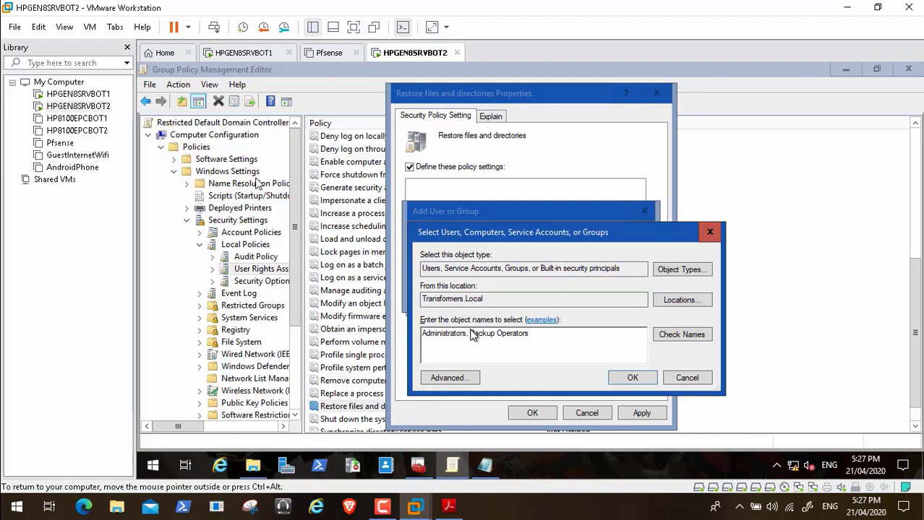
pyautogui.click(471, 331)
pyautogui.press('BackSpace')
pyautogui.press('BackSpace')
pyautogui.write(';')
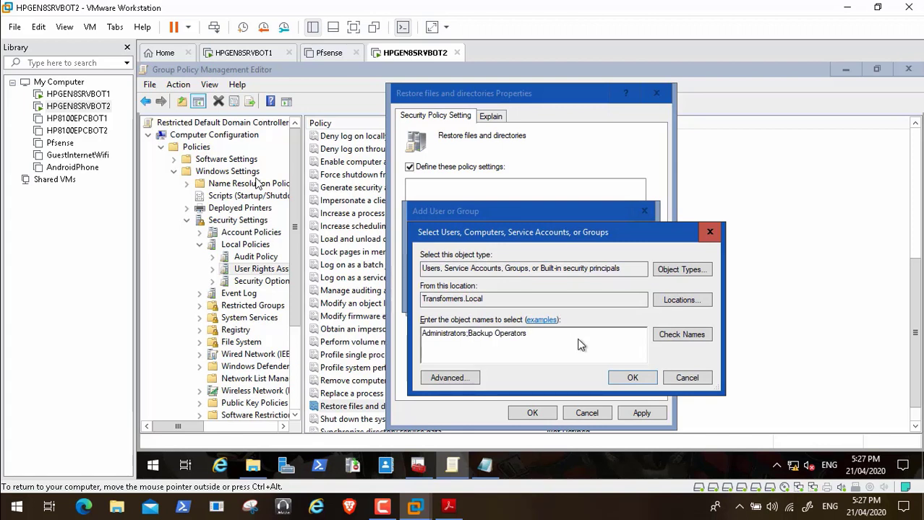
pyautogui.click(685, 337)
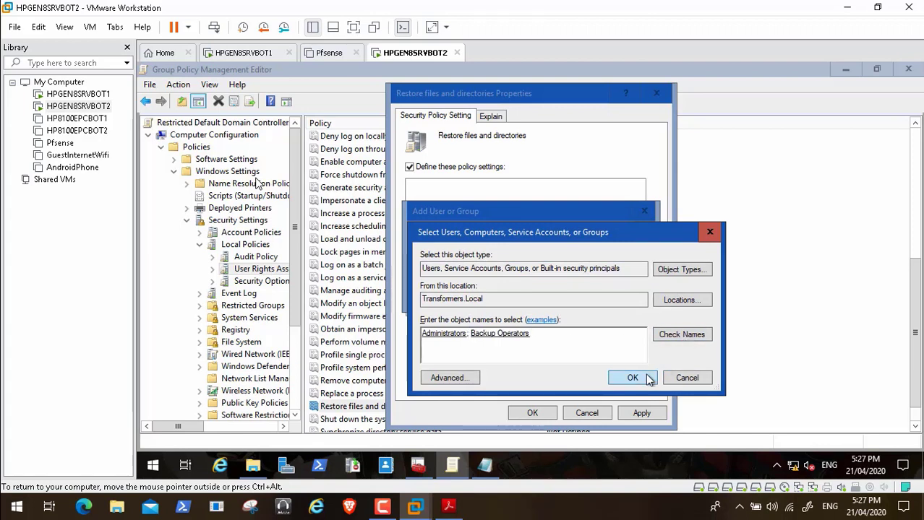
# Accept both groups and apply the "Restore files and directories" policy, closing its properties
pyautogui.click(648, 379)
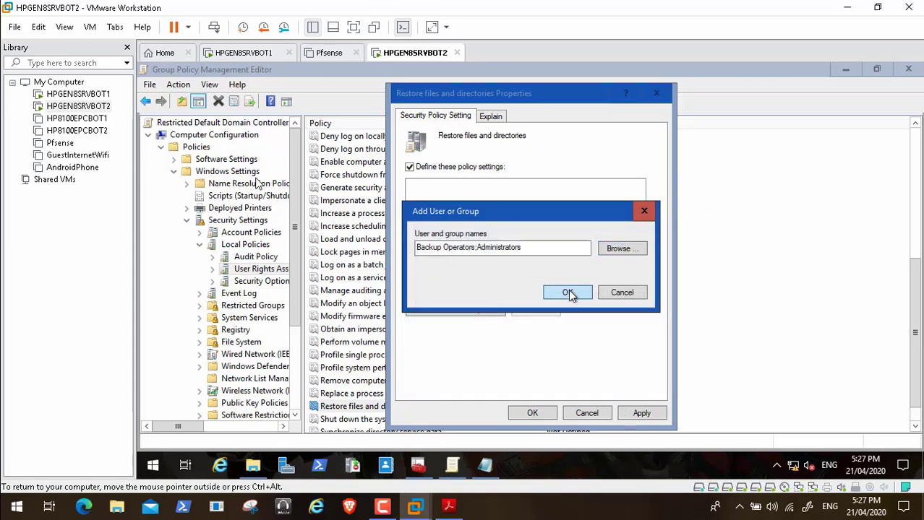
pyautogui.click(568, 293)
pyautogui.click(642, 414)
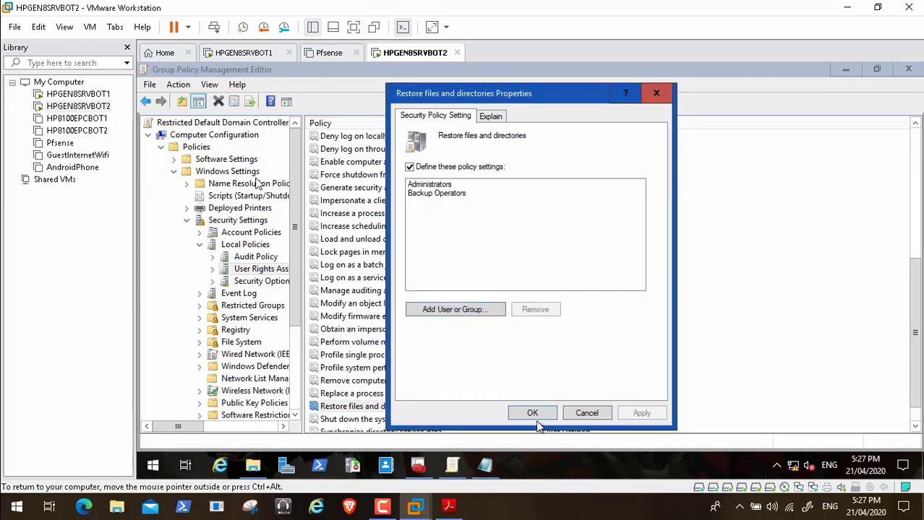
pyautogui.click(531, 414)
# Copy the "Administrators" entry for "Shutdown the system" from the PDF in Acrobat Reader and return to HPGEN8SRVBOT2 in VMware Workstation
pyautogui.click(448, 506)
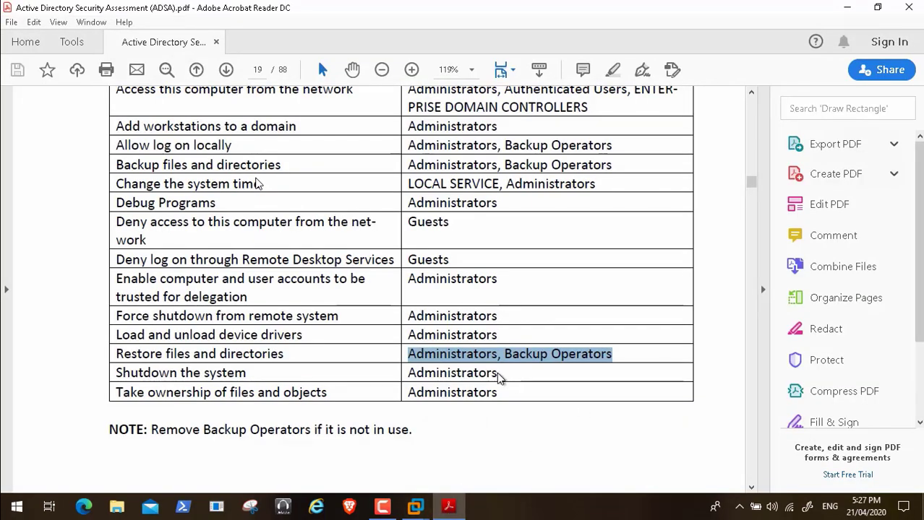
pyautogui.moveTo(497, 375); pyautogui.dragTo(411, 377)
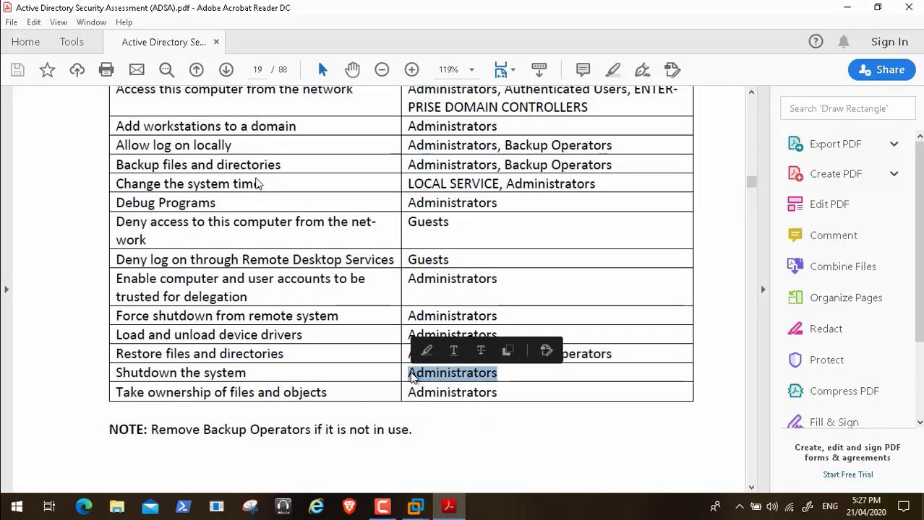
pyautogui.click(419, 507)
pyautogui.click(591, 431)
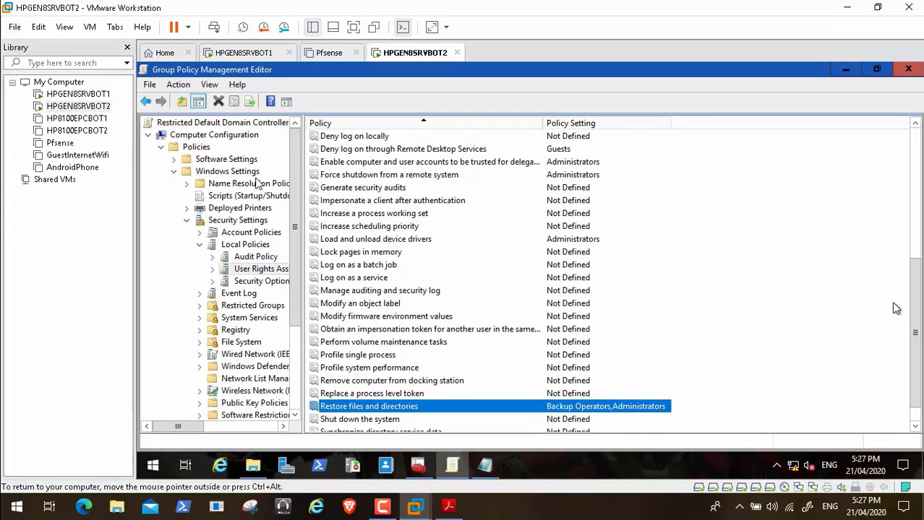
# Define the "Shut down the system" policy with the Administrators group and confirm it
pyautogui.scroll(-2, 893, 303)
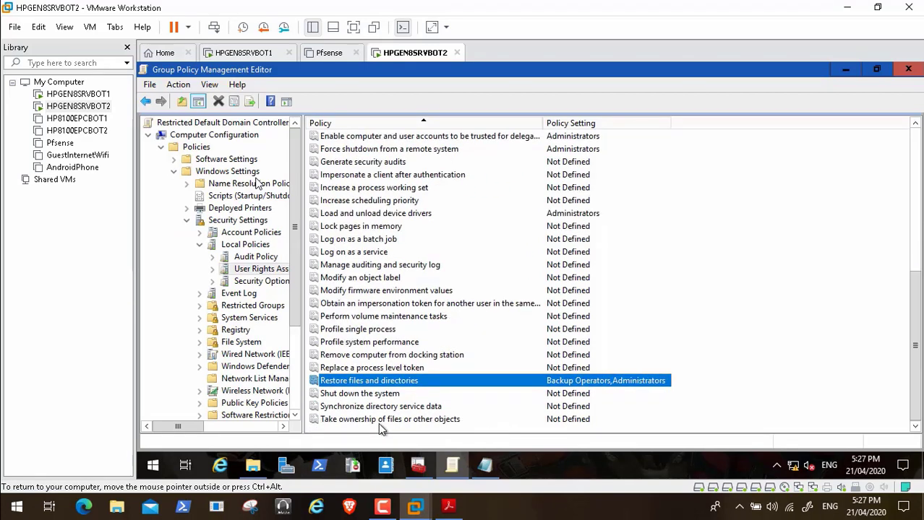
pyautogui.doubleClick(373, 394)
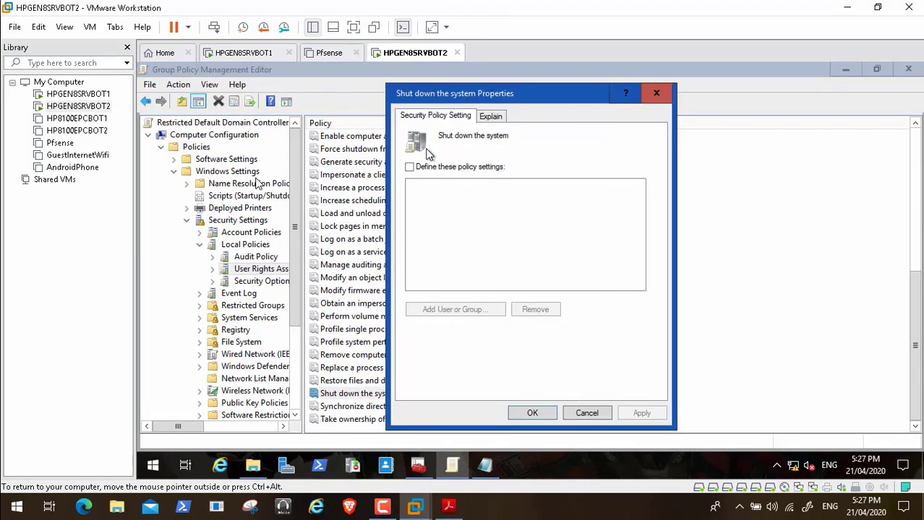
pyautogui.click(410, 167)
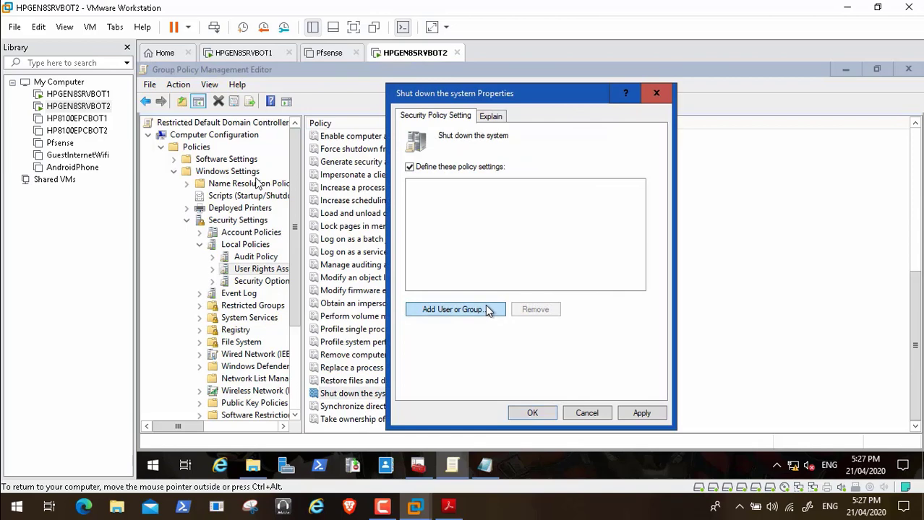
pyautogui.click(487, 309)
pyautogui.click(626, 248)
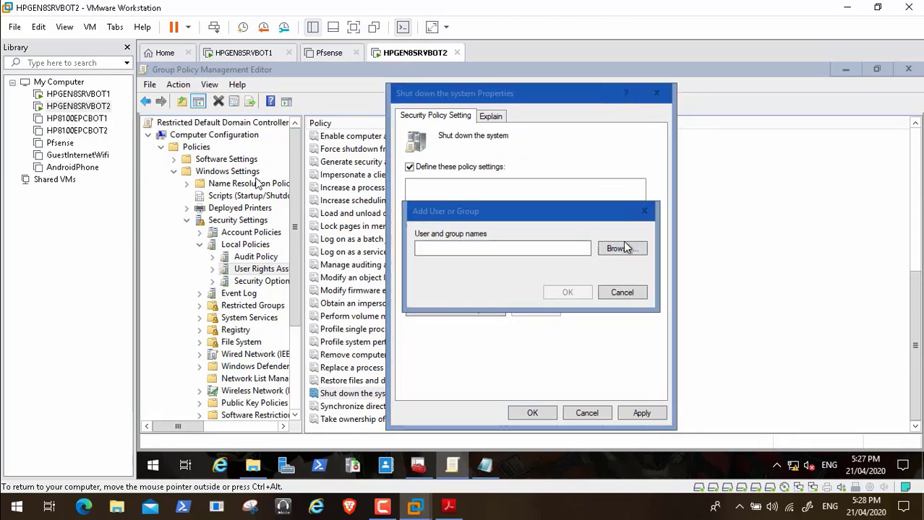
pyautogui.write('Administrators')
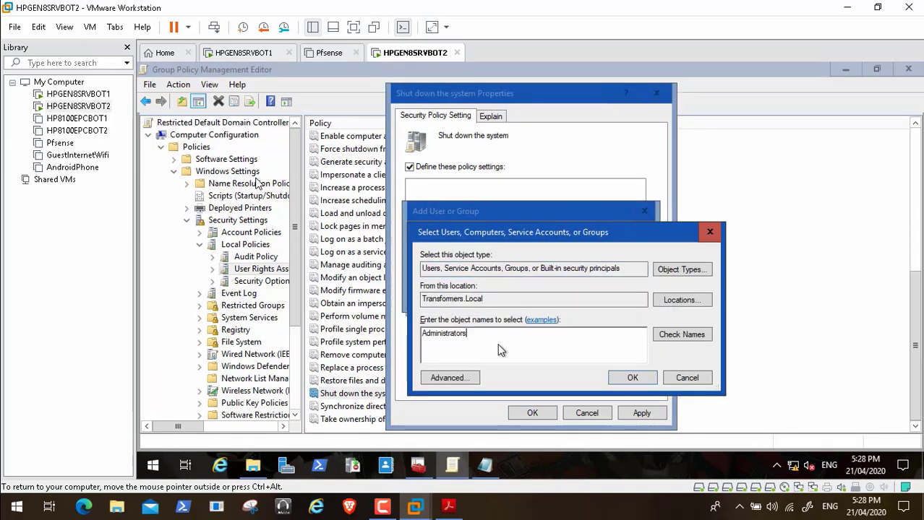
pyautogui.click(633, 377)
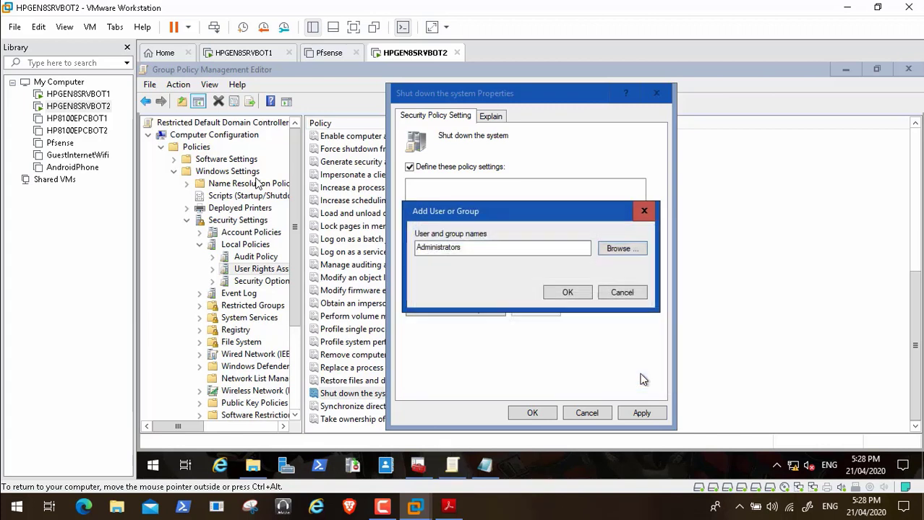
pyautogui.click(568, 293)
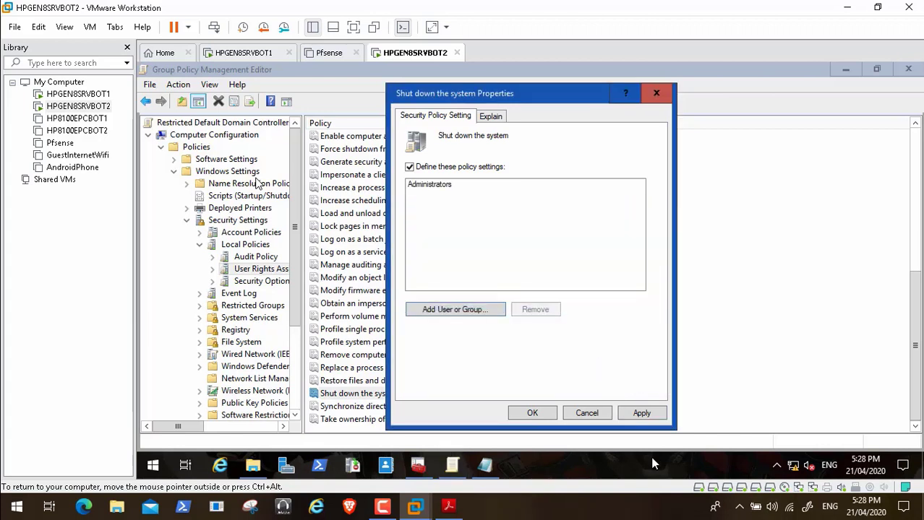
pyautogui.click(532, 412)
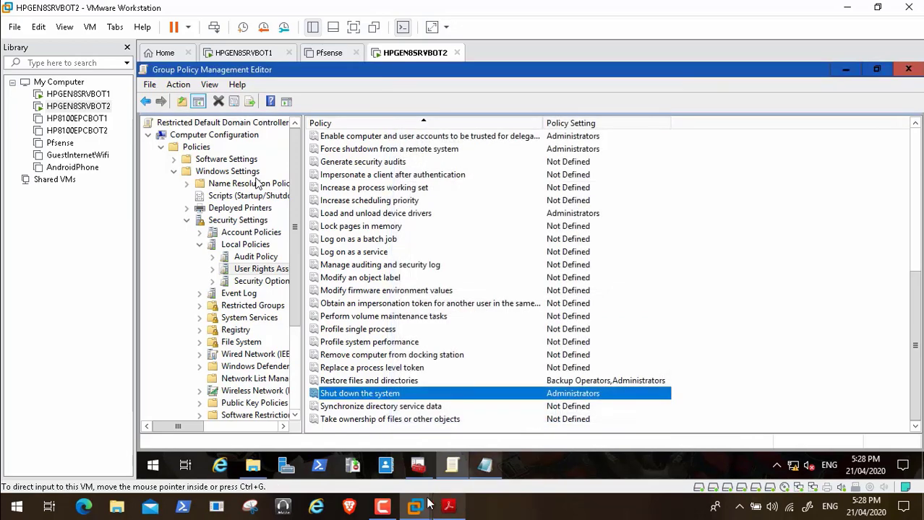
# Switch to Acrobat Reader and return to the PDF's user rights table for the "Take ownership of files and objects" entry
pyautogui.click(383, 507)
pyautogui.click(860, 446)
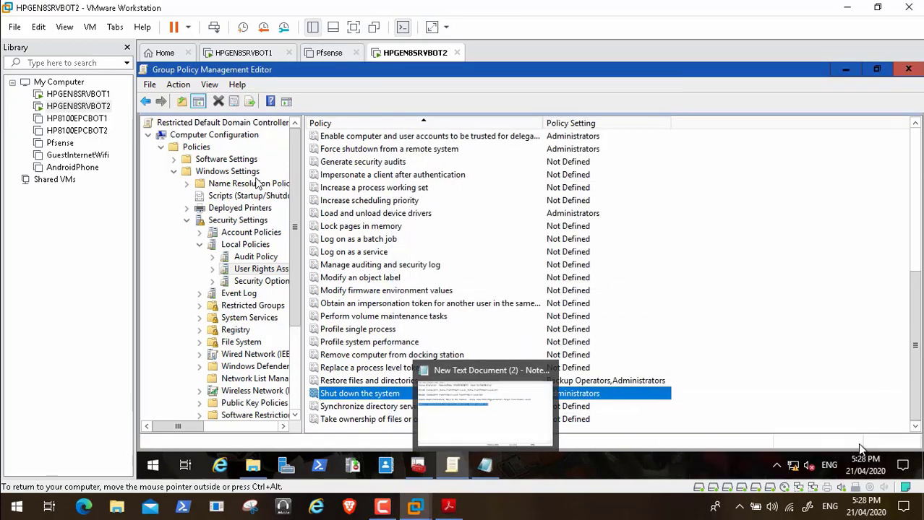
pyautogui.click(449, 507)
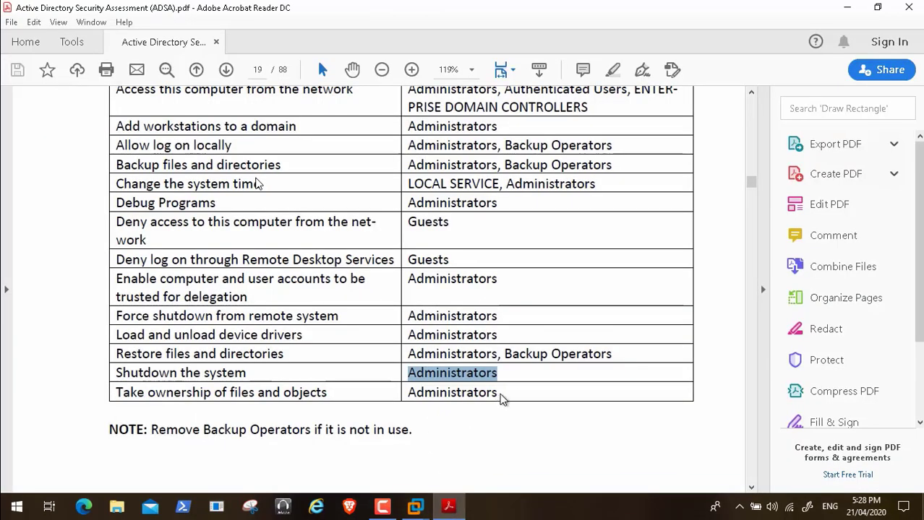
# Check the take-ownership row in the PDF, switch to the HPGEN8SRVBOT2 VM and define the "Take ownership of files or other objects" policy
pyautogui.moveTo(502, 399); pyautogui.dragTo(409, 394)
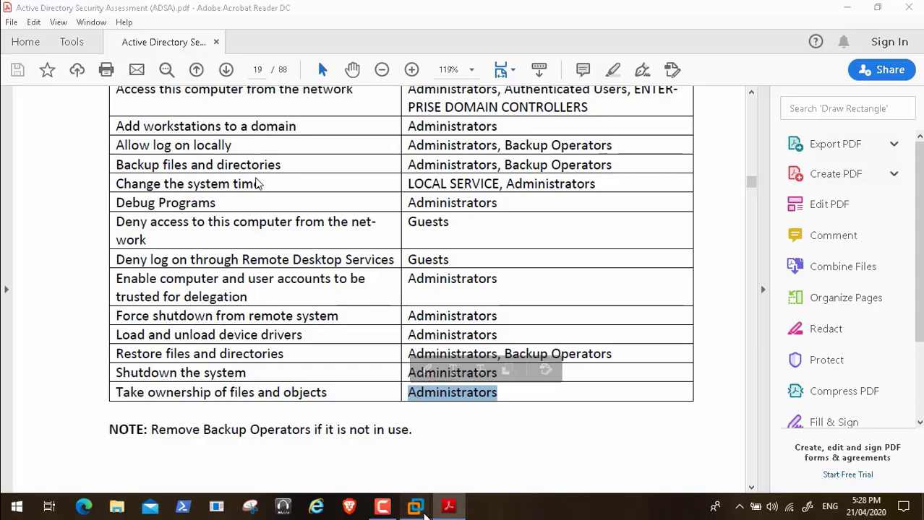
pyautogui.moveTo(415, 508)
pyautogui.click(636, 418)
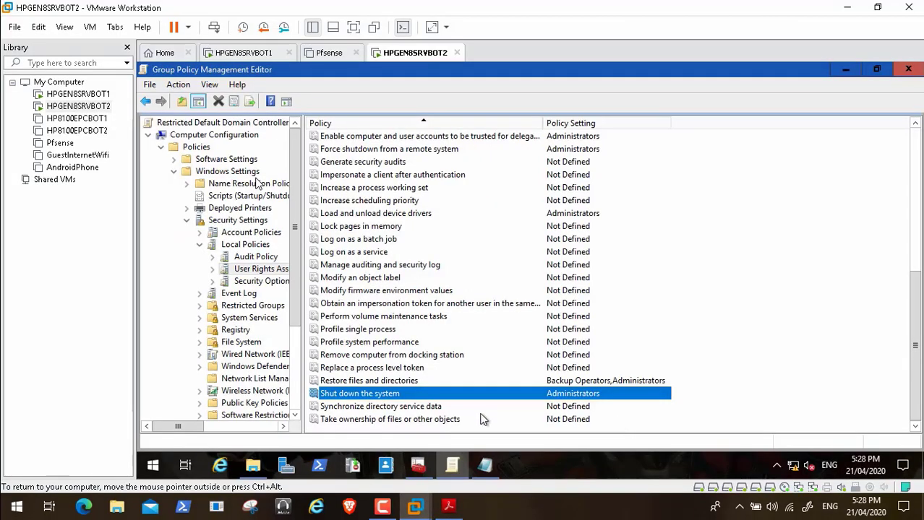
pyautogui.doubleClick(431, 421)
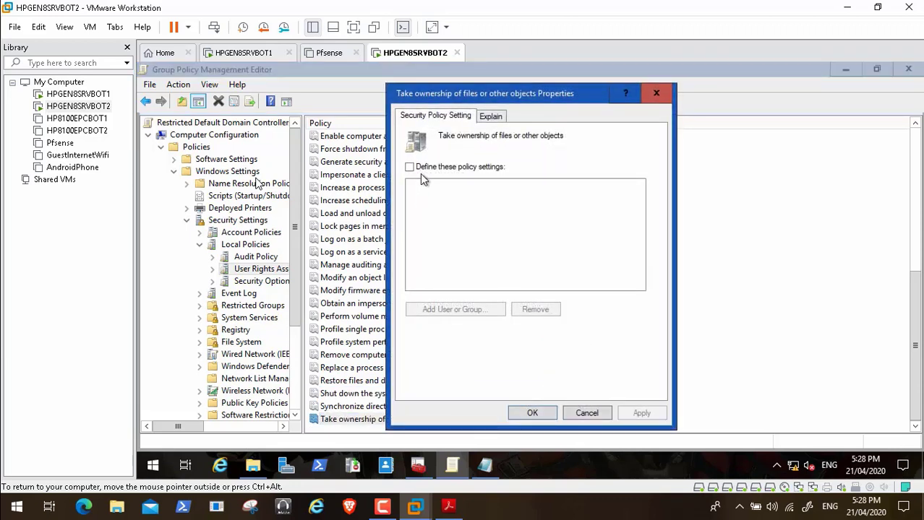
pyautogui.click(410, 167)
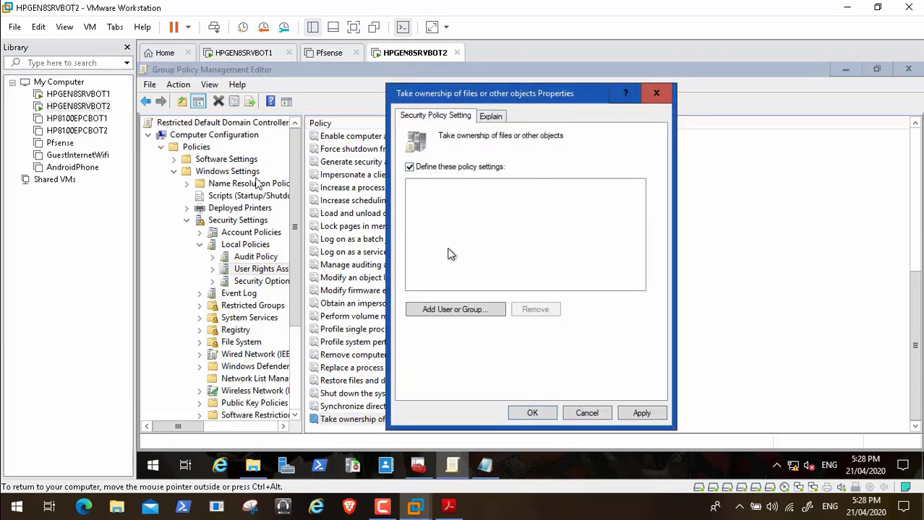
# Add the Administrators group to the "Take ownership of files or other objects" policy and apply the setting
pyautogui.click(470, 309)
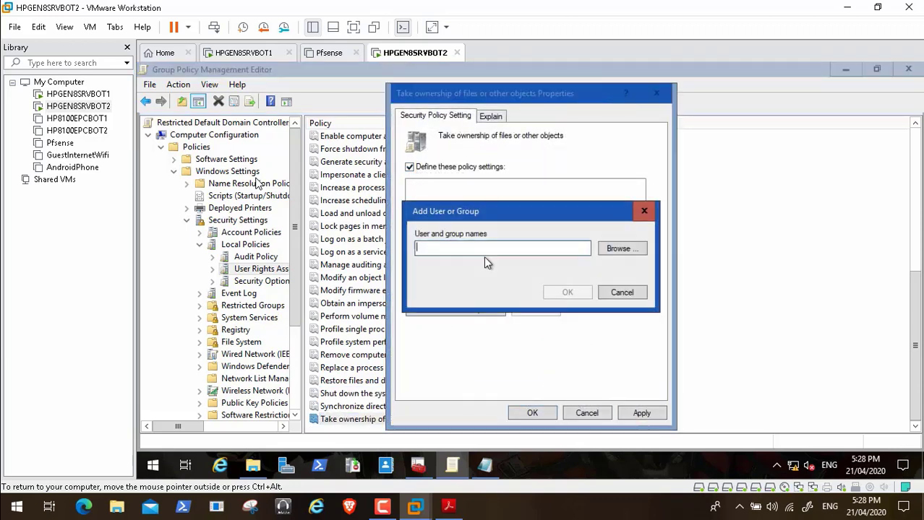
pyautogui.click(613, 254)
pyautogui.write('Administrators')
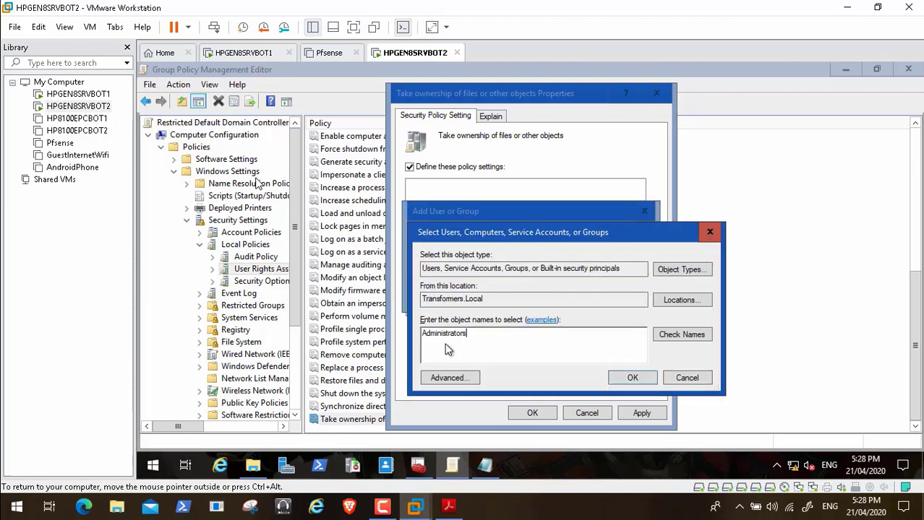
pyautogui.click(661, 337)
pyautogui.click(633, 378)
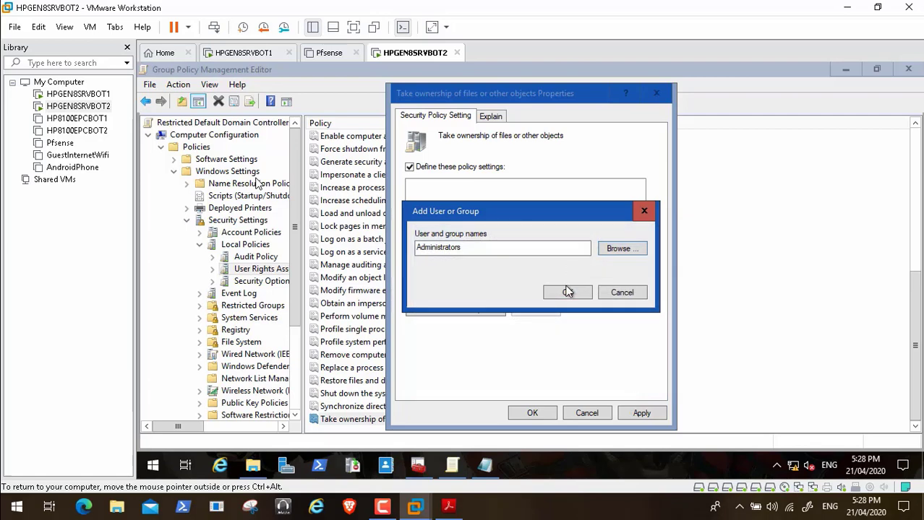
pyautogui.click(568, 292)
pyautogui.click(643, 415)
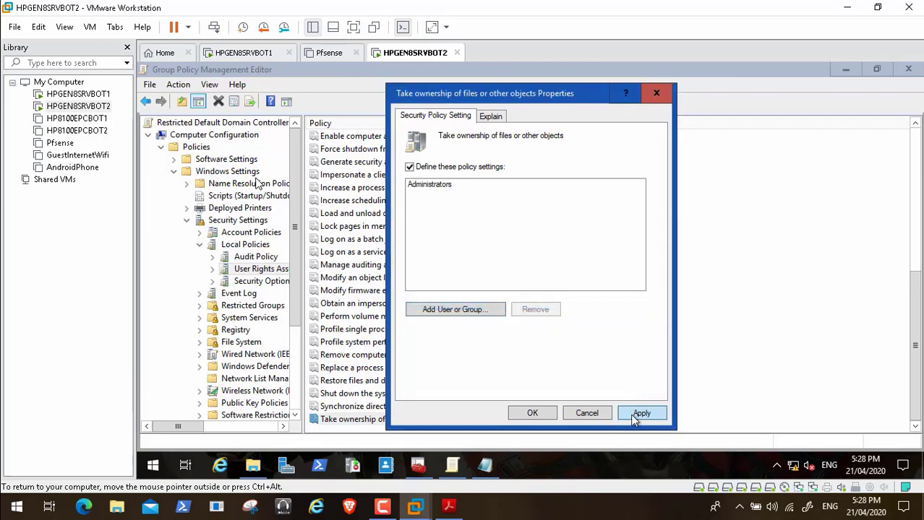
pyautogui.click(532, 414)
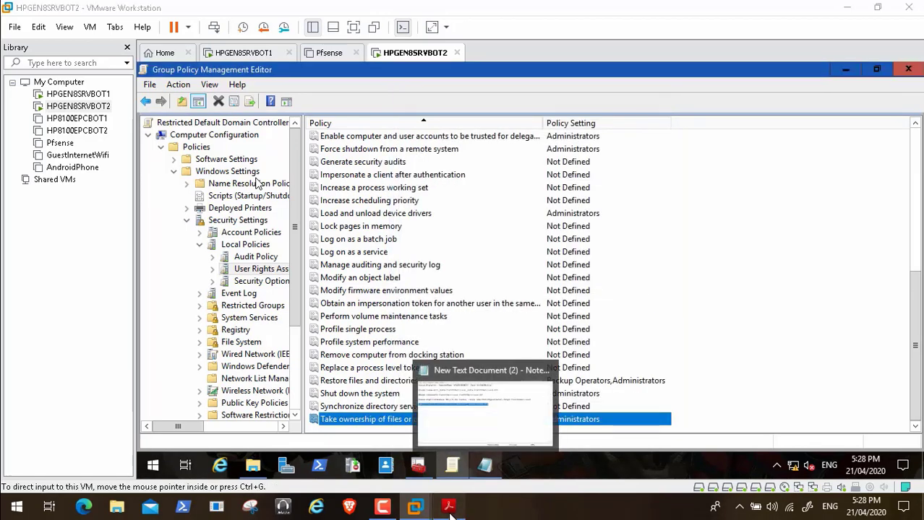
# Consult the Security Options table in the Acrobat Reader PDF, then show the Security Options policies in the HPGEN8SRVBOT2 VM
pyautogui.click(448, 506)
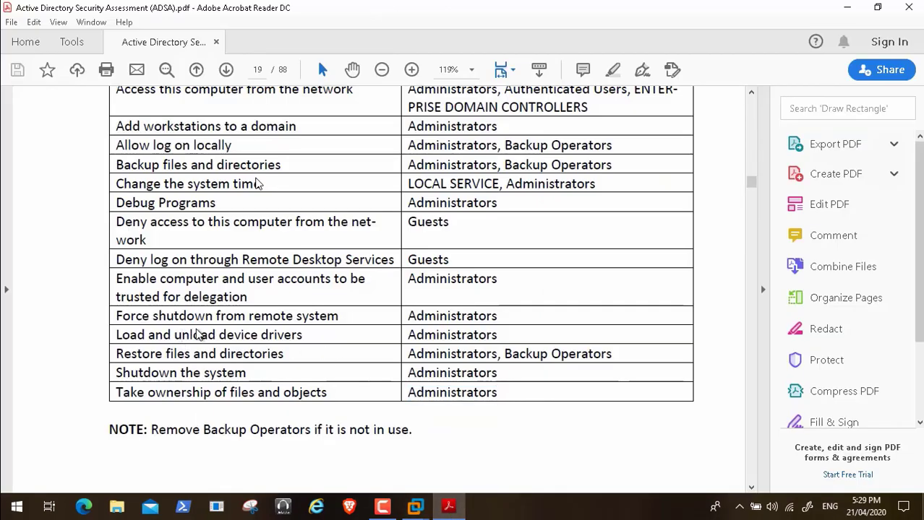
pyautogui.click(31, 492)
pyautogui.scroll(-5, 295, 264)
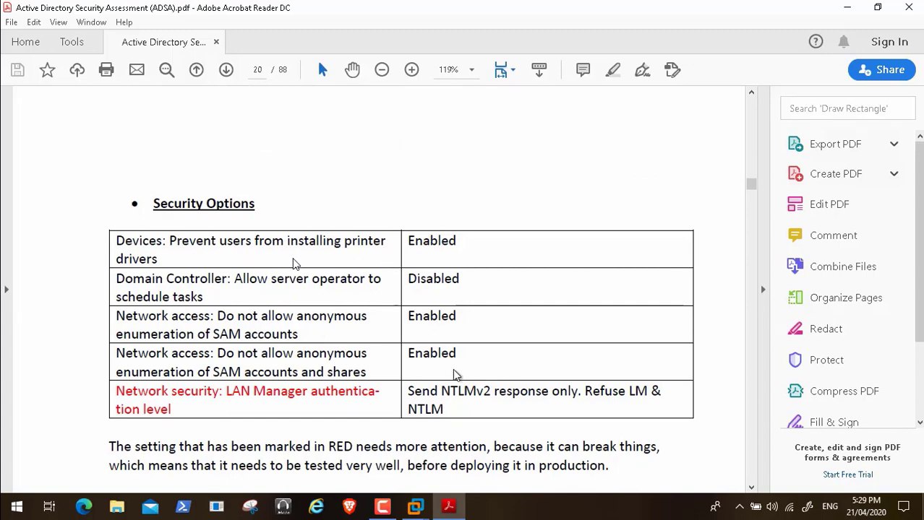
pyautogui.moveTo(416, 510)
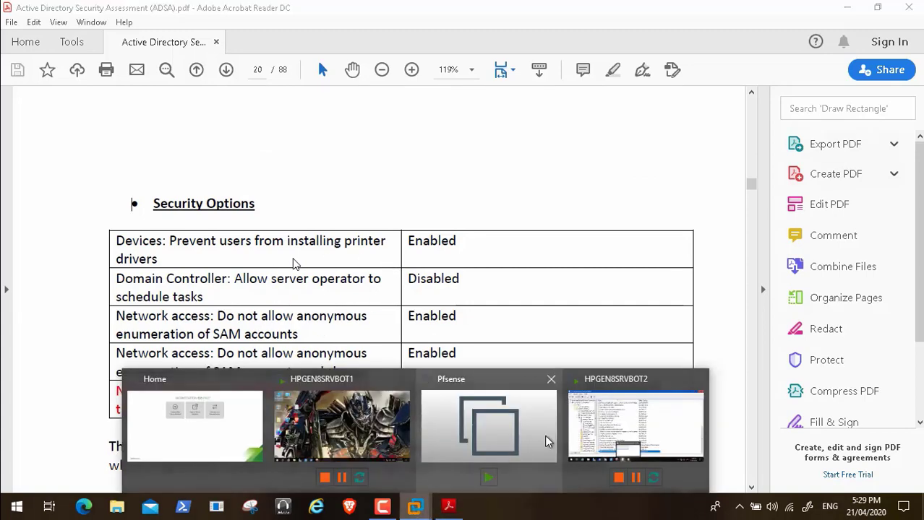
pyautogui.click(614, 426)
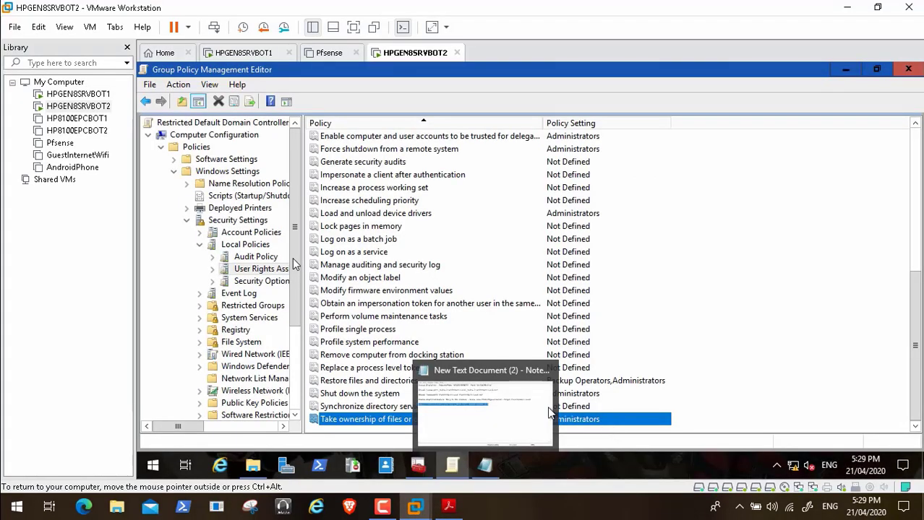
pyautogui.click(255, 285)
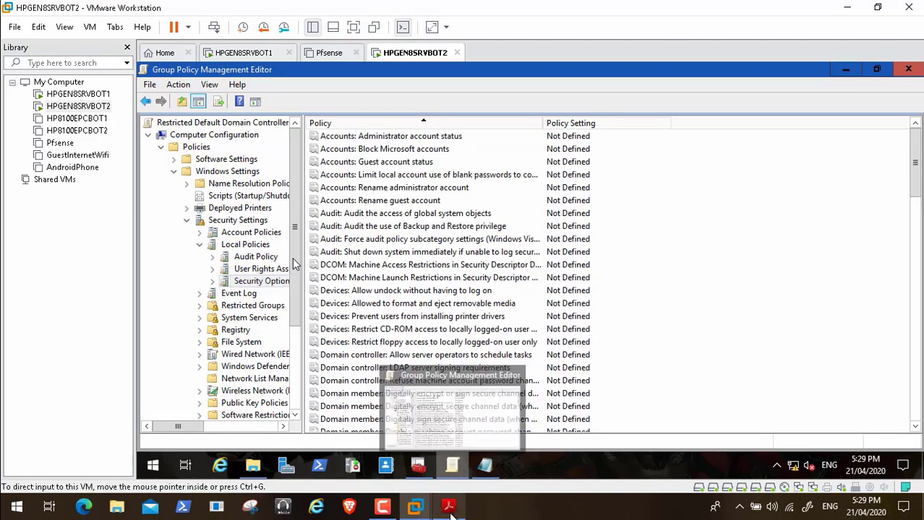
# Check the PDF, return to the HPGEN8SRVBOT2 VM and set "Devices: Prevent users from installing printer drivers" to Enabled
pyautogui.click(448, 508)
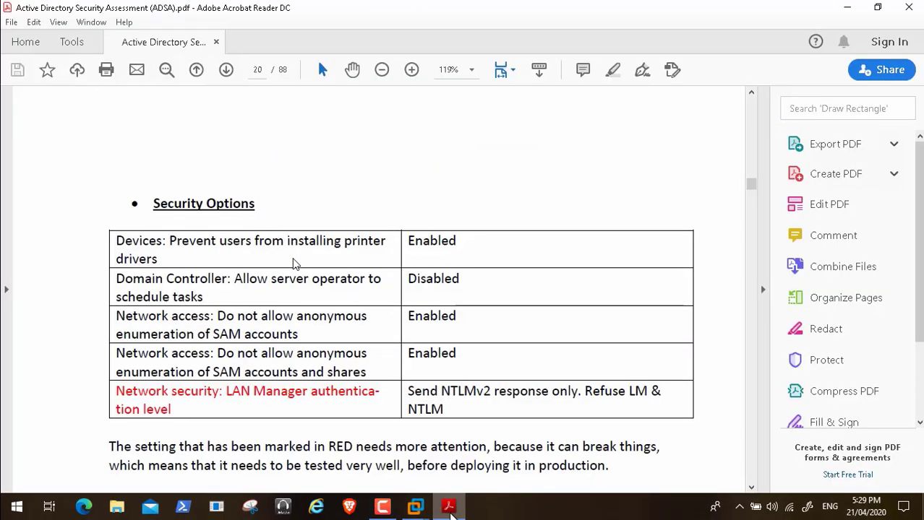
pyautogui.moveTo(415, 508)
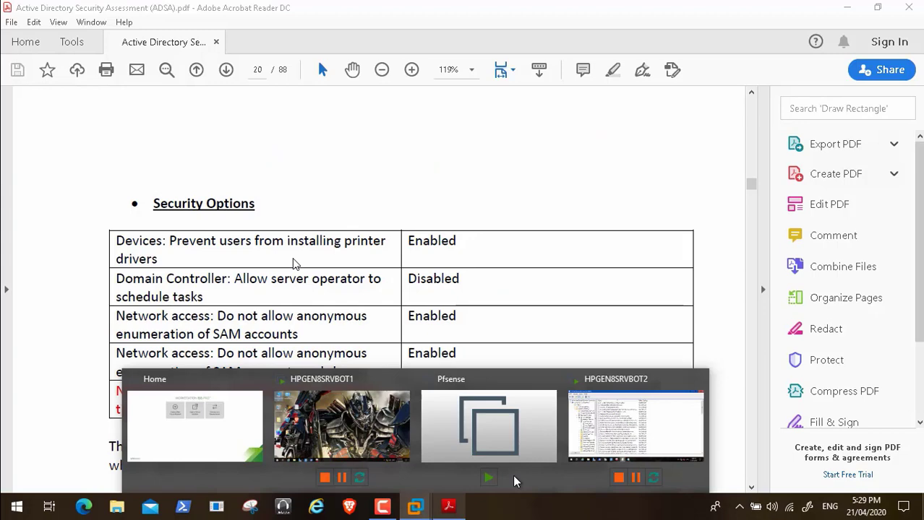
pyautogui.click(604, 441)
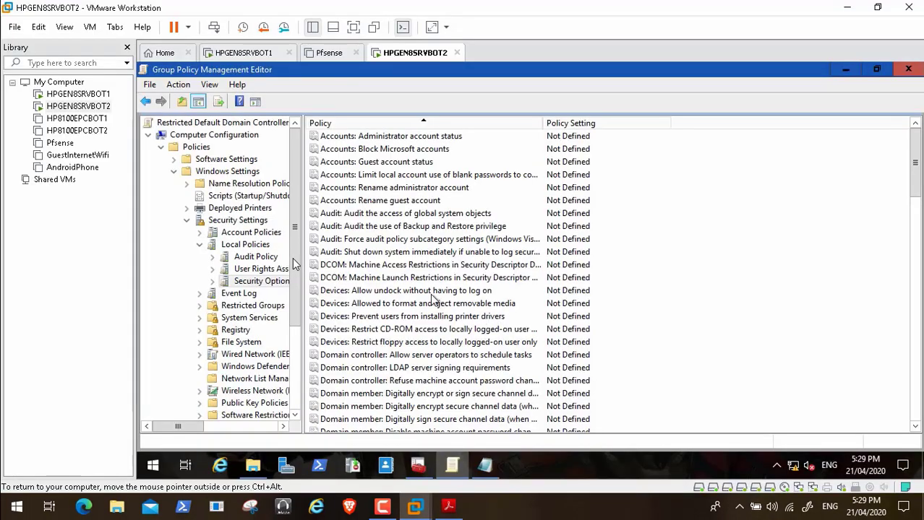
pyautogui.doubleClick(434, 316)
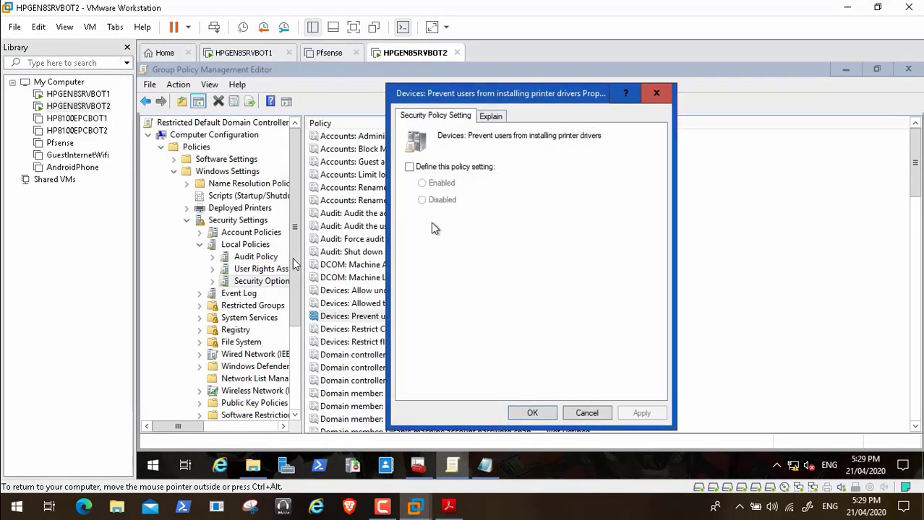
pyautogui.click(409, 167)
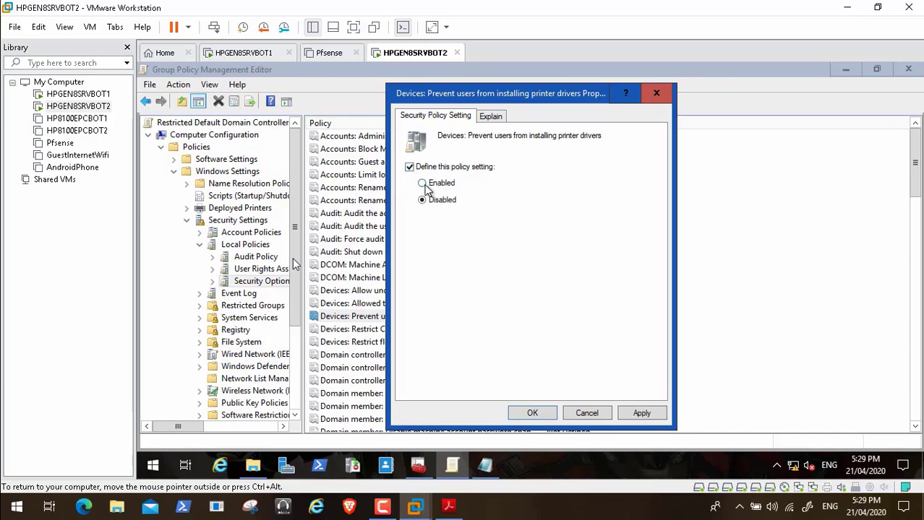
pyautogui.click(642, 415)
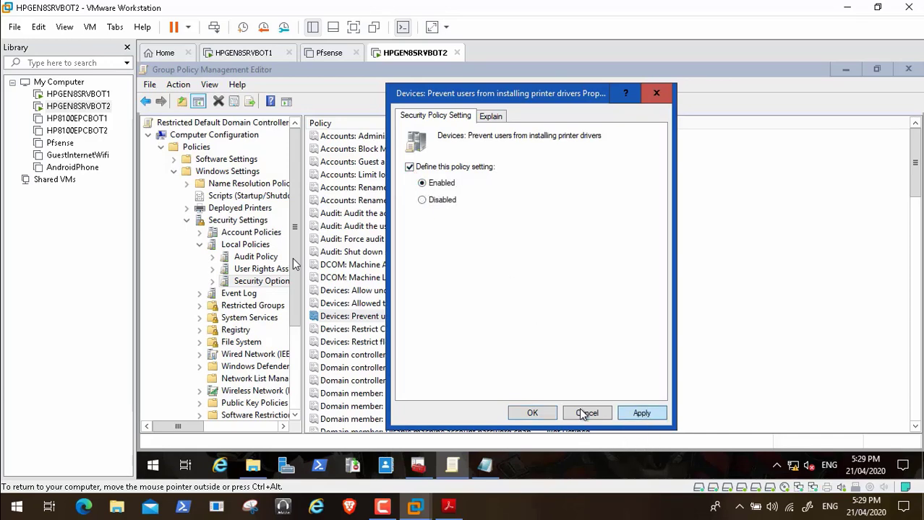
pyautogui.click(532, 414)
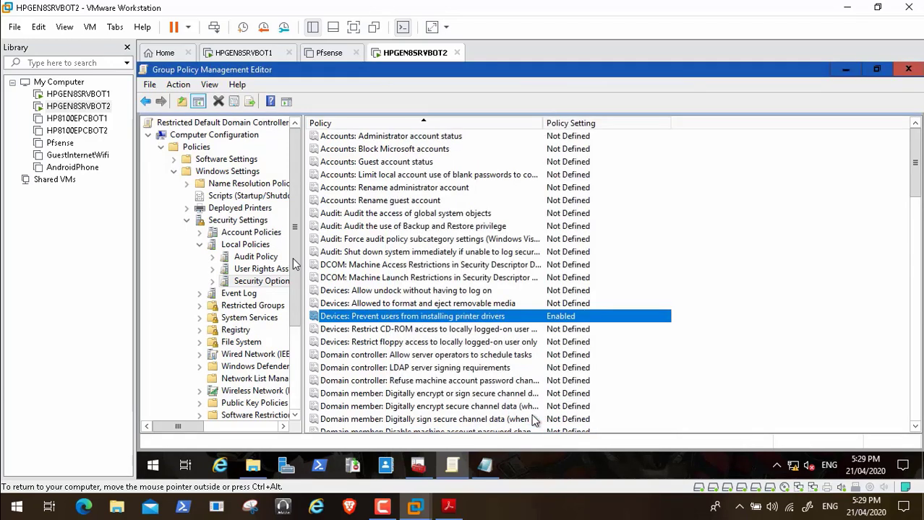
# Check the PDF, return to the HPGEN8SRVBOT2 VM and set "Domain controller: Allow server operators to schedule tasks" to Disabled
pyautogui.click(447, 509)
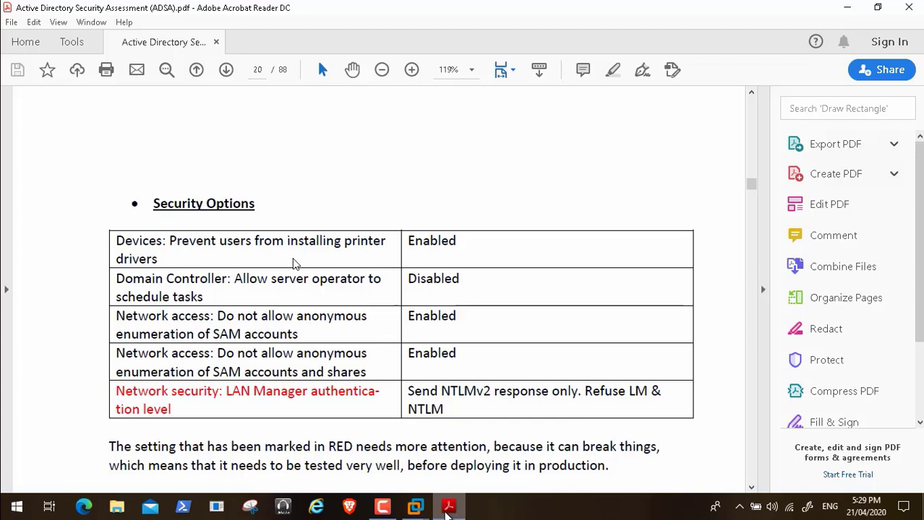
pyautogui.moveTo(416, 508)
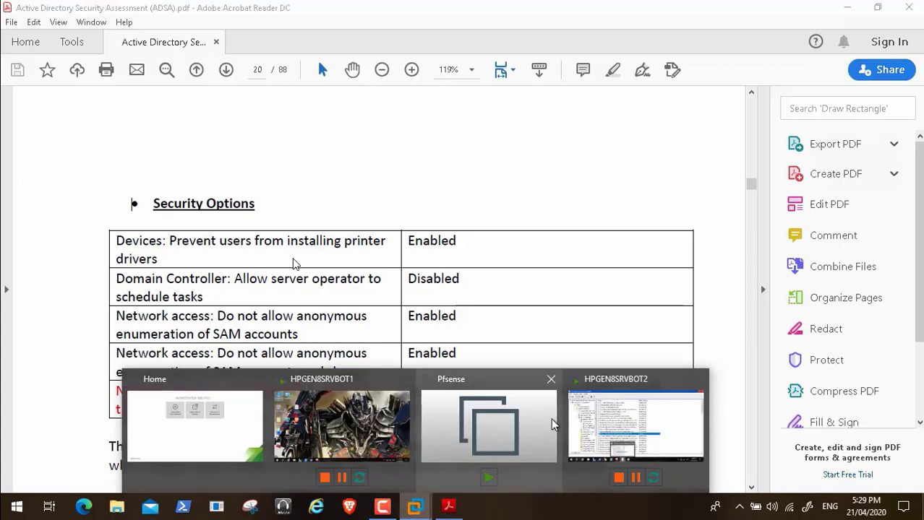
pyautogui.click(602, 424)
pyautogui.click(390, 305)
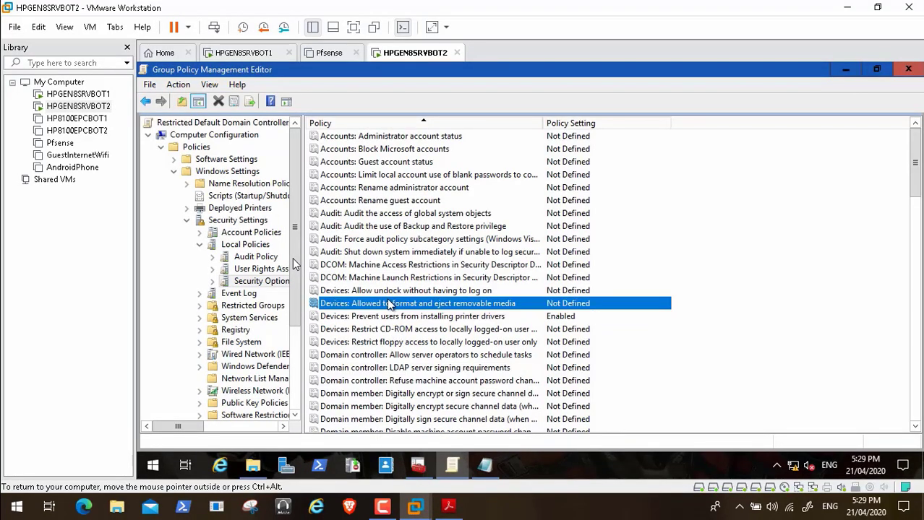
pyautogui.click(433, 355)
pyautogui.doubleClick(466, 355)
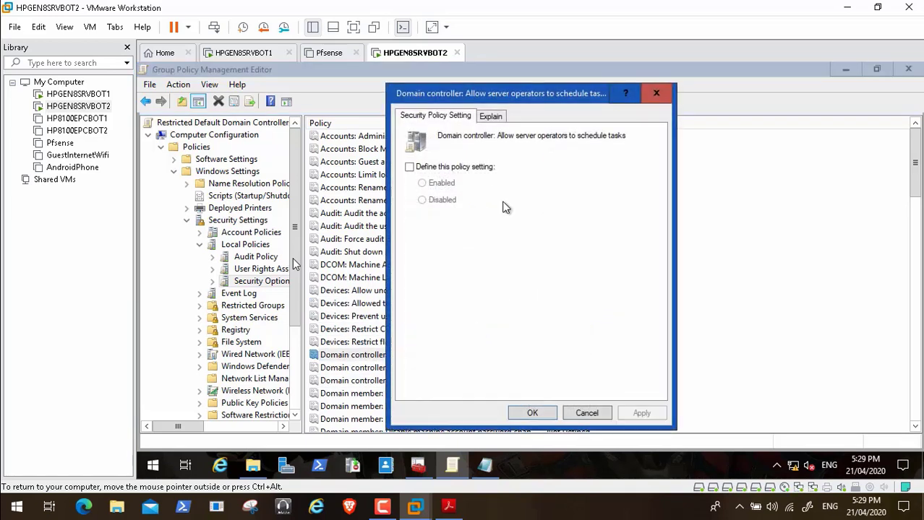
pyautogui.click(409, 166)
pyautogui.click(422, 200)
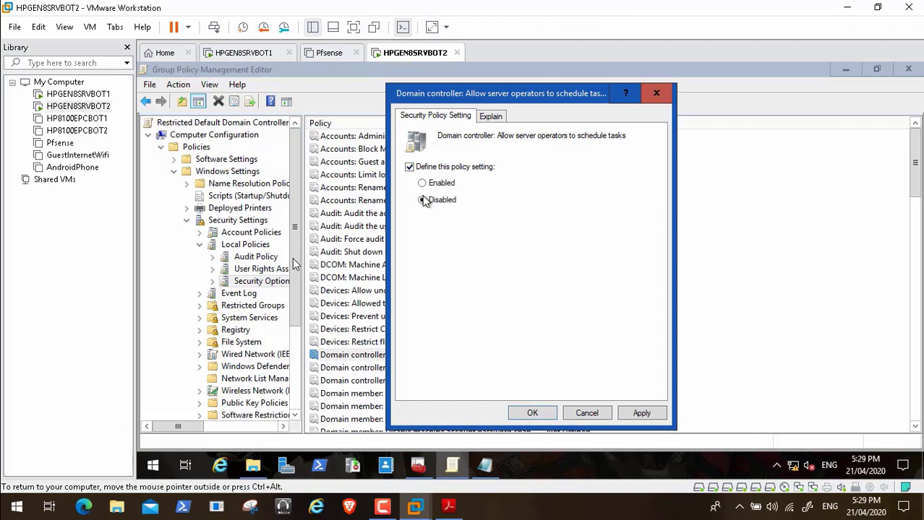
pyautogui.click(643, 413)
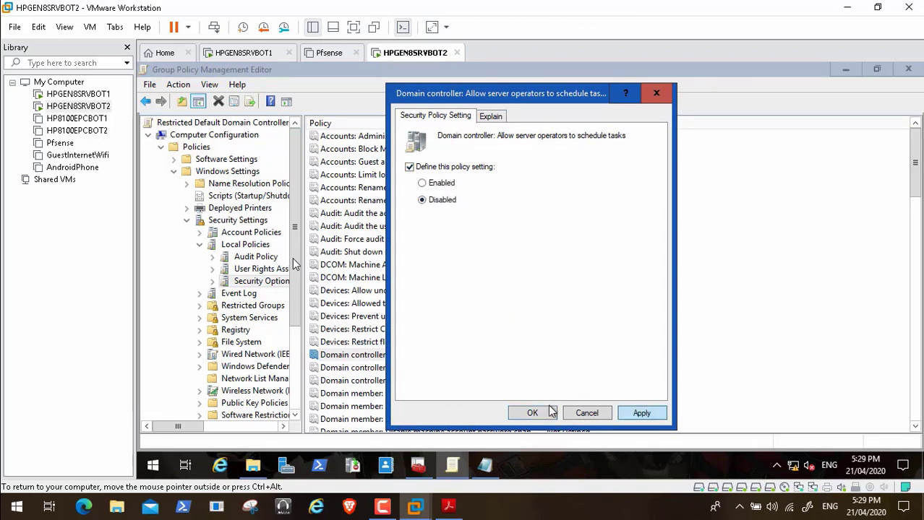
pyautogui.click(535, 413)
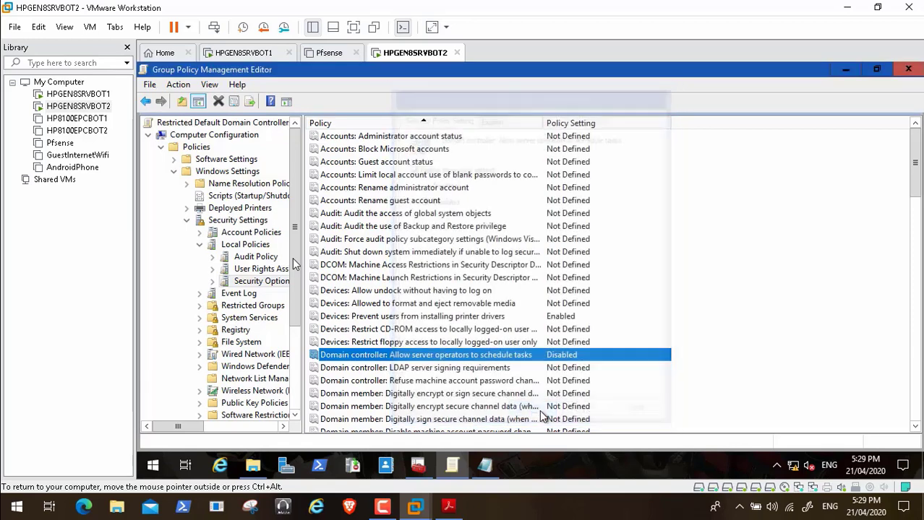
# Check the PDF's next setting and jump to the Network access policies in the HPGEN8SRVBOT2 VM's Security Options list
pyautogui.click(448, 508)
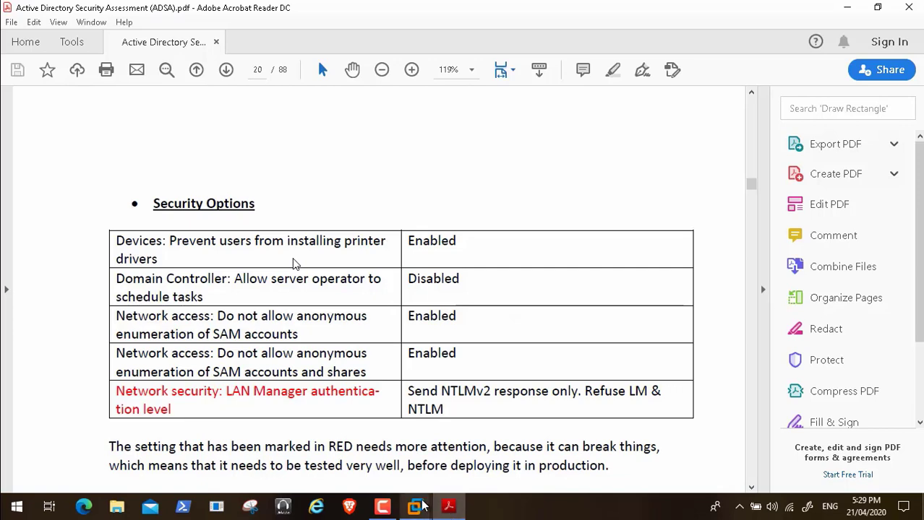
pyautogui.moveTo(418, 508)
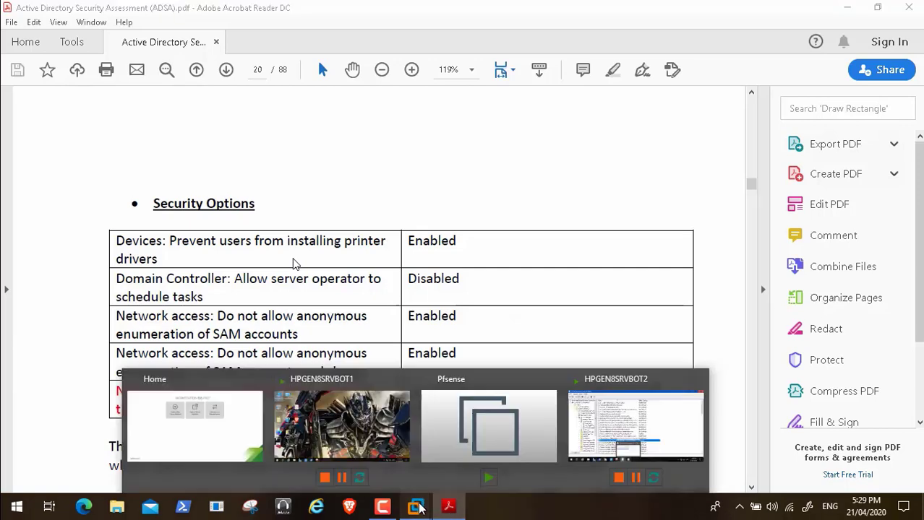
pyautogui.click(596, 423)
pyautogui.click(341, 346)
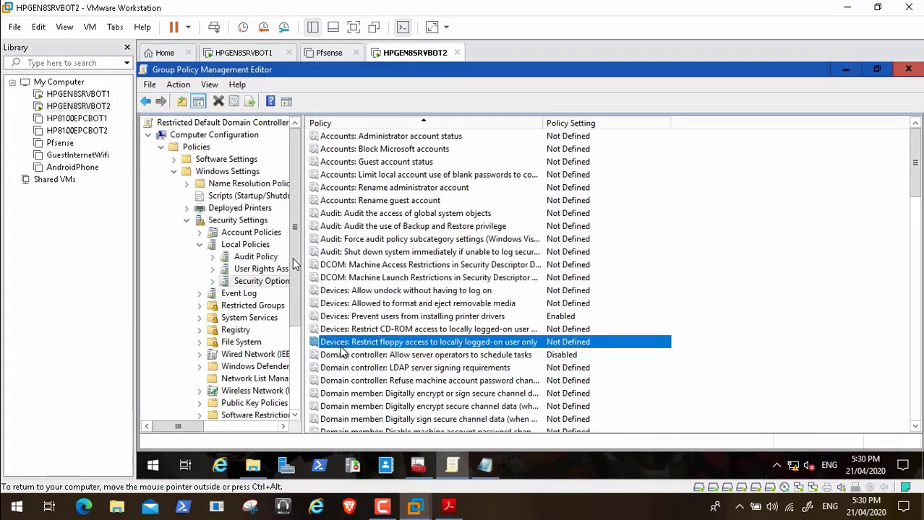
pyautogui.press('n')
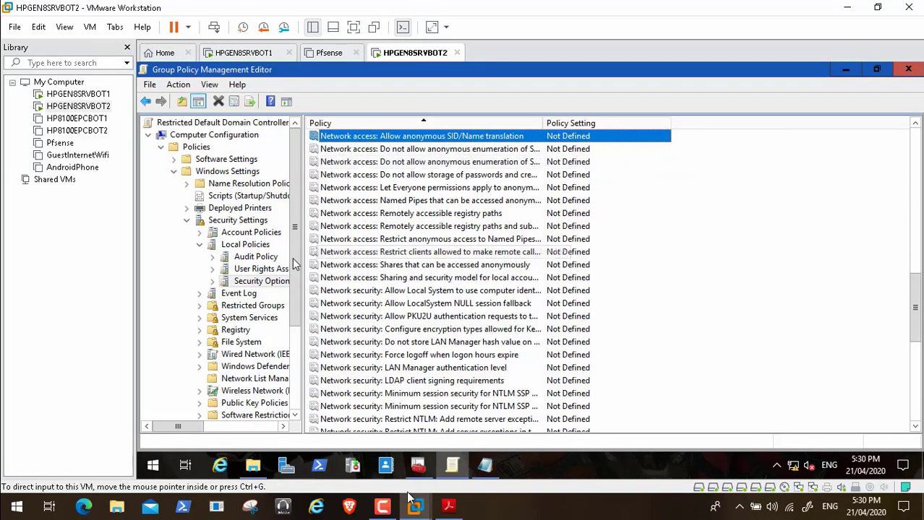
# Recheck the Network access entries in the PDF and widen the Policy column in the HPGEN8SRVBOT2 VM to show longer policy names
pyautogui.click(448, 507)
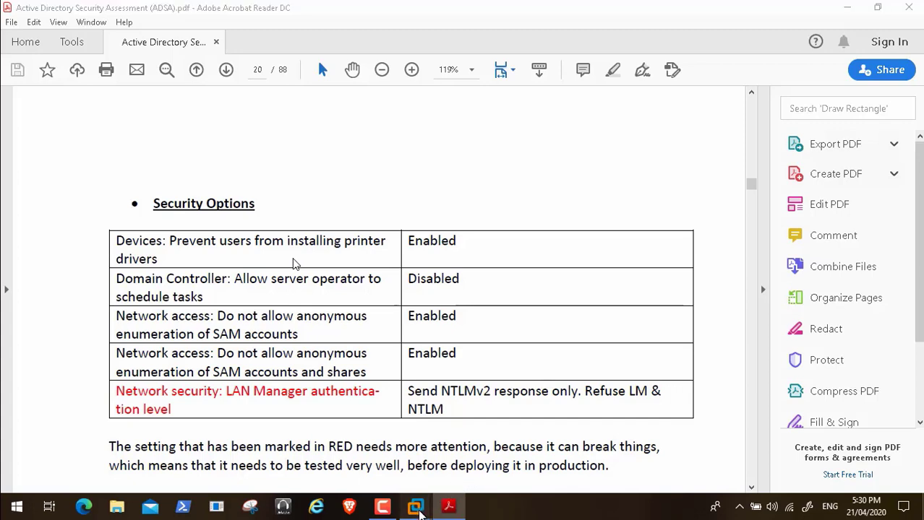
pyautogui.moveTo(417, 507)
pyautogui.click(603, 415)
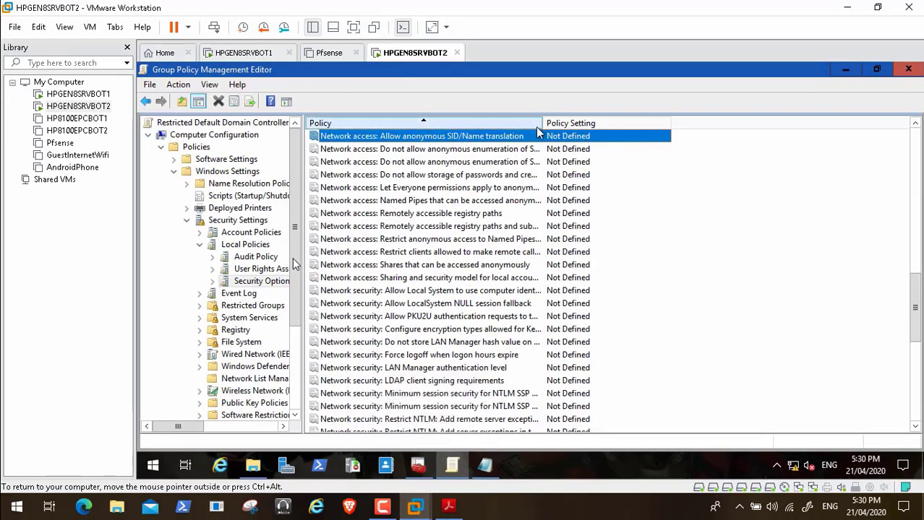
pyautogui.moveTo(544, 128); pyautogui.dragTo(656, 124)
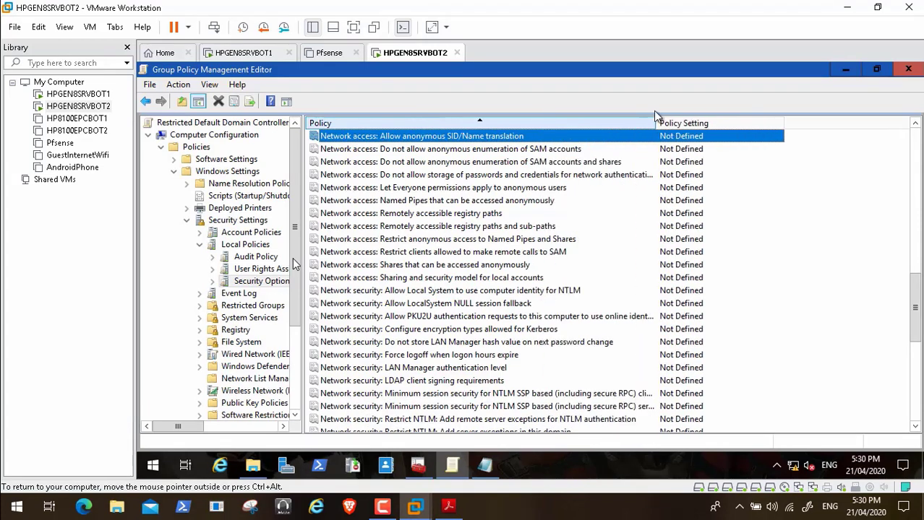
# Check the PDF, return to the HPGEN8SRVBOT2 VM and set "Network access: Do not allow anonymous enumeration of SAM accounts" to Enabled
pyautogui.click(536, 150)
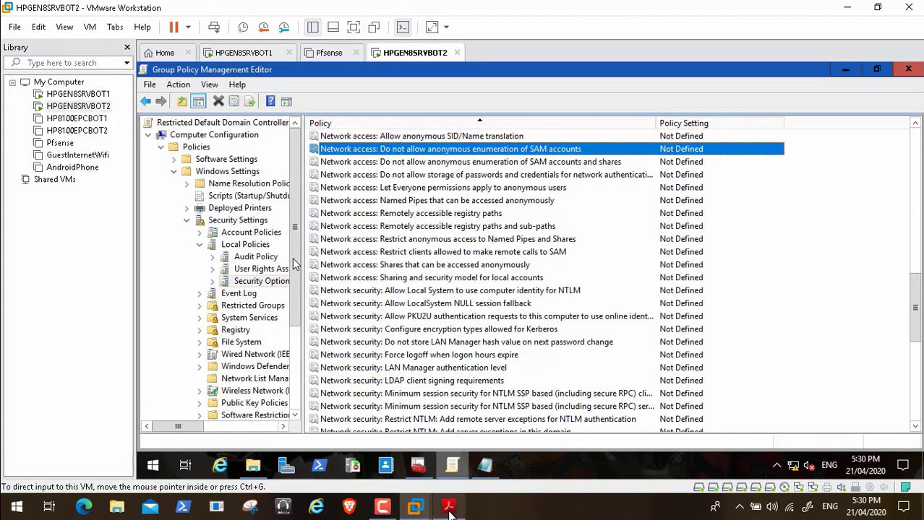
pyautogui.click(448, 508)
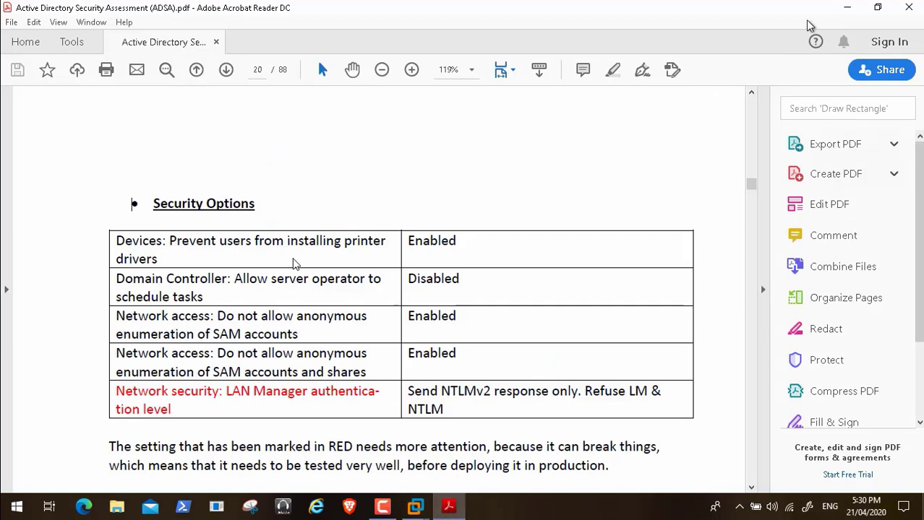
pyautogui.click(845, 10)
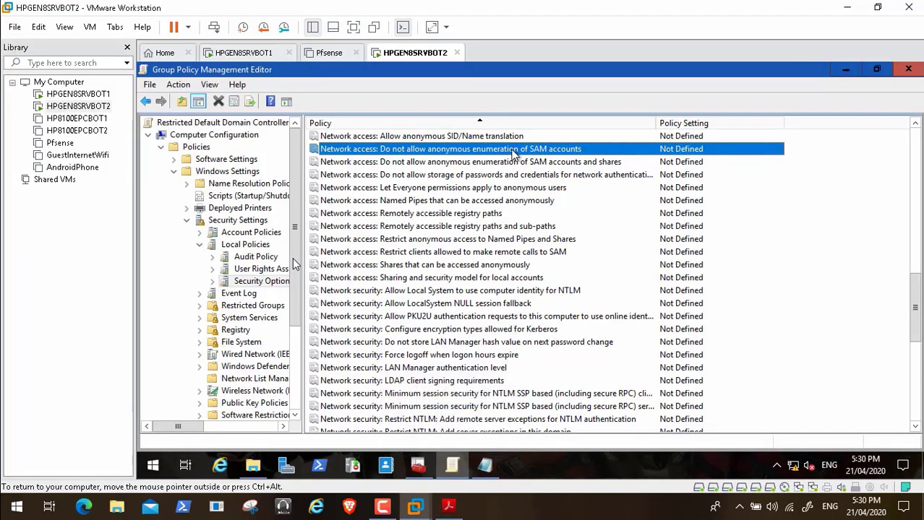
pyautogui.doubleClick(508, 152)
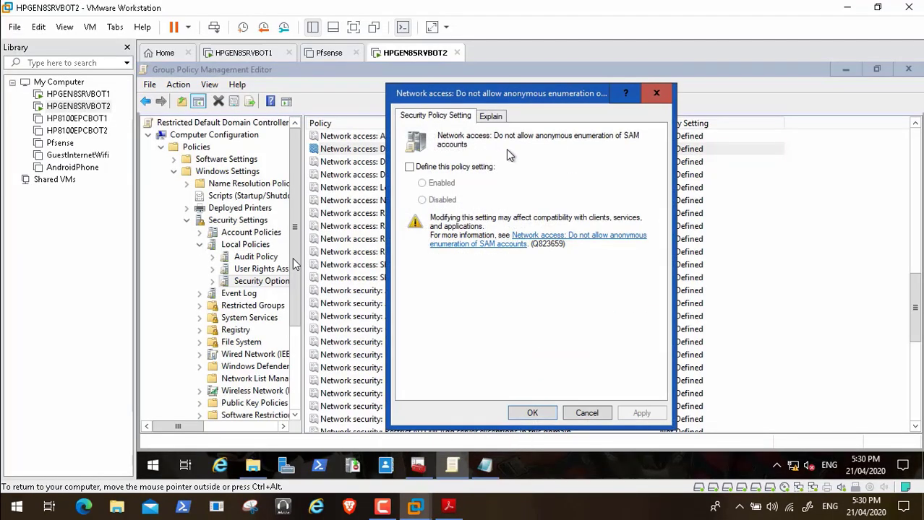
pyautogui.click(409, 167)
pyautogui.click(642, 412)
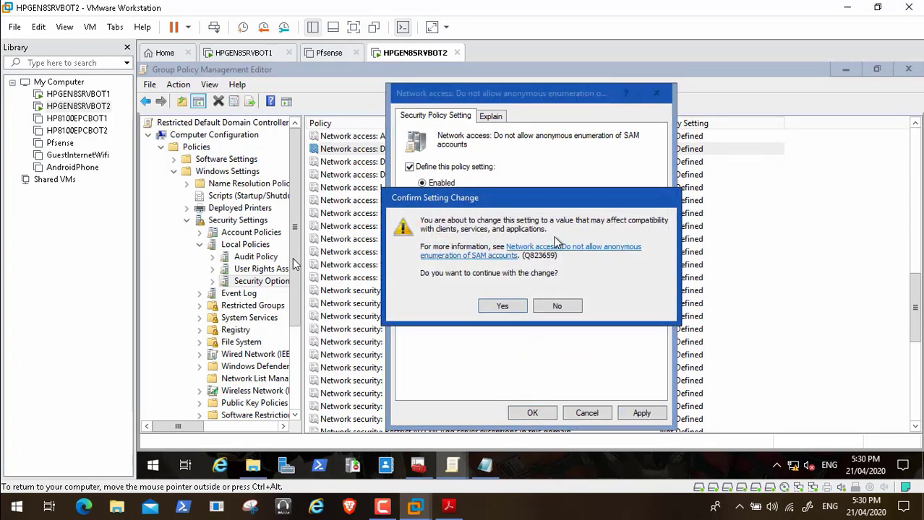
pyautogui.click(502, 306)
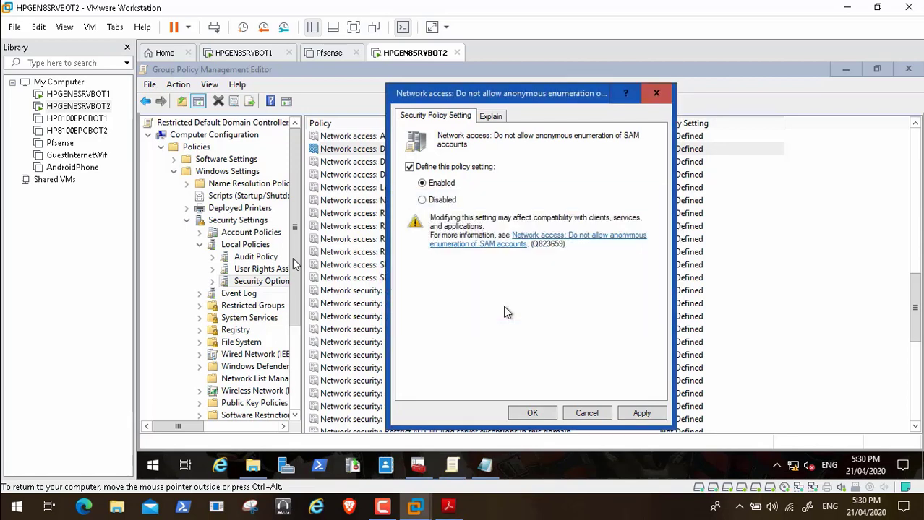
pyautogui.click(533, 413)
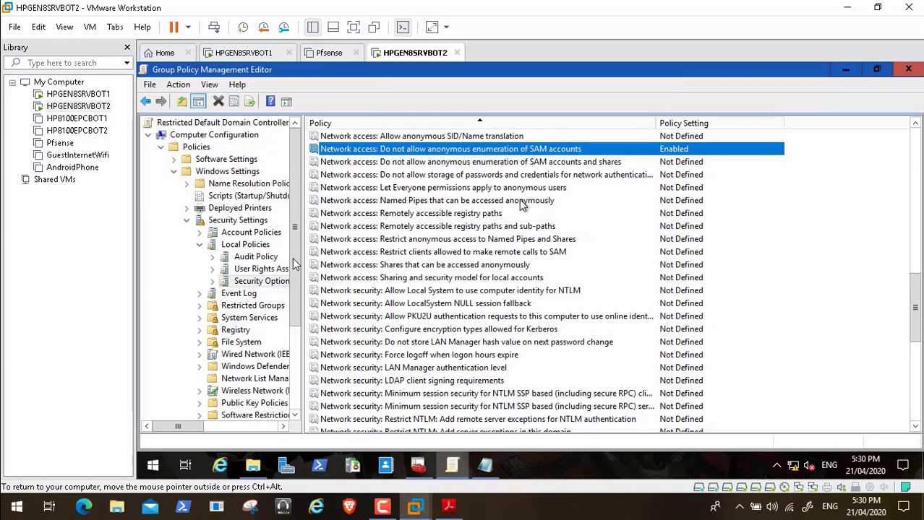
# Set "Network access: Do not allow anonymous enumeration of SAM accounts and shares" to Enabled, checking the required value in the PDF
pyautogui.click(496, 163)
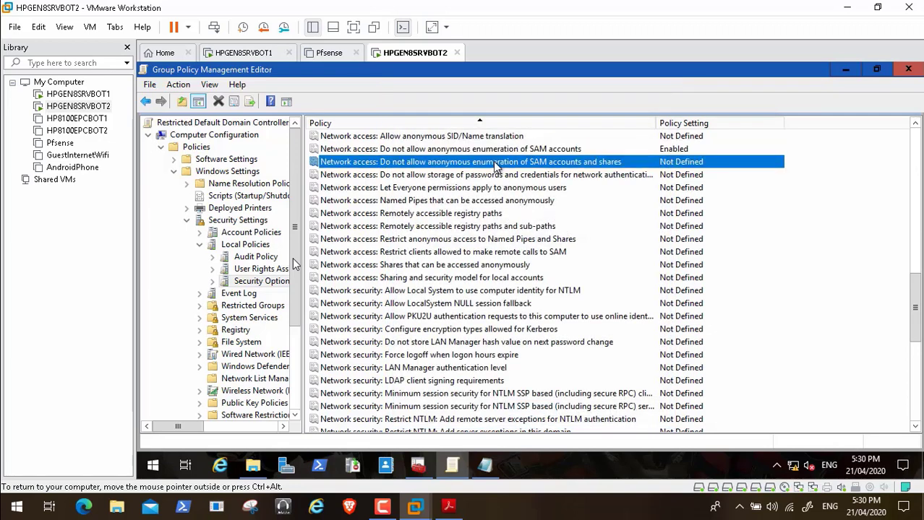
pyautogui.doubleClick(495, 163)
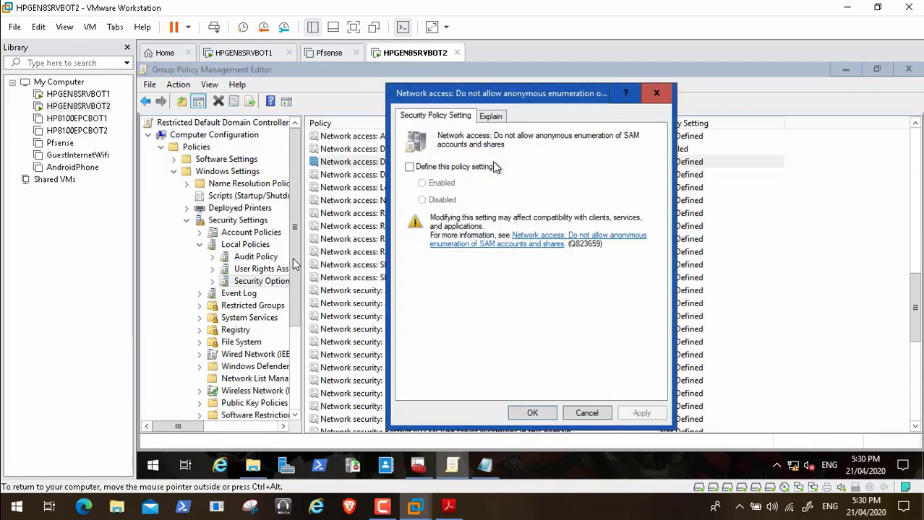
pyautogui.click(409, 167)
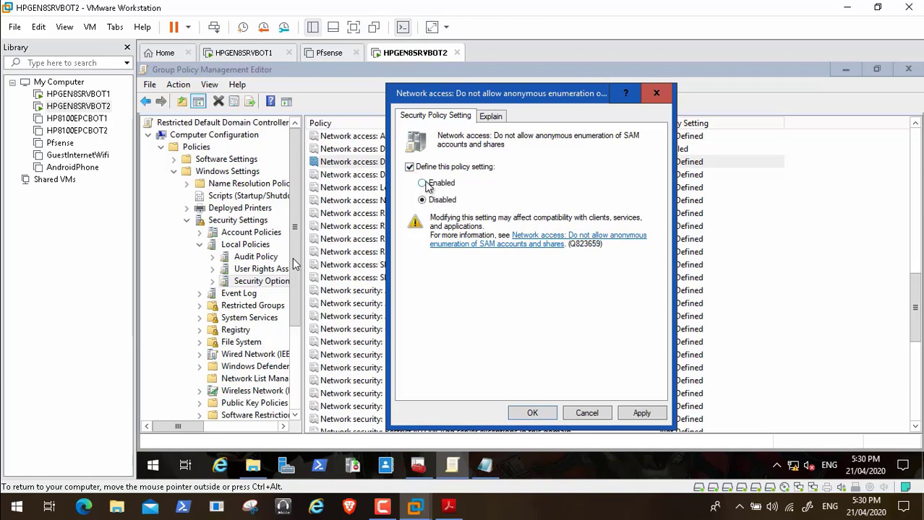
pyautogui.click(448, 506)
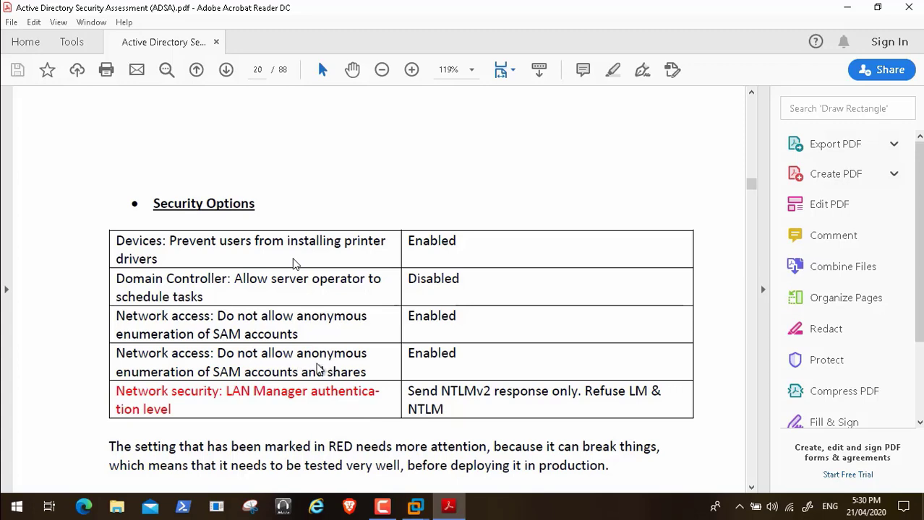
pyautogui.click(846, 8)
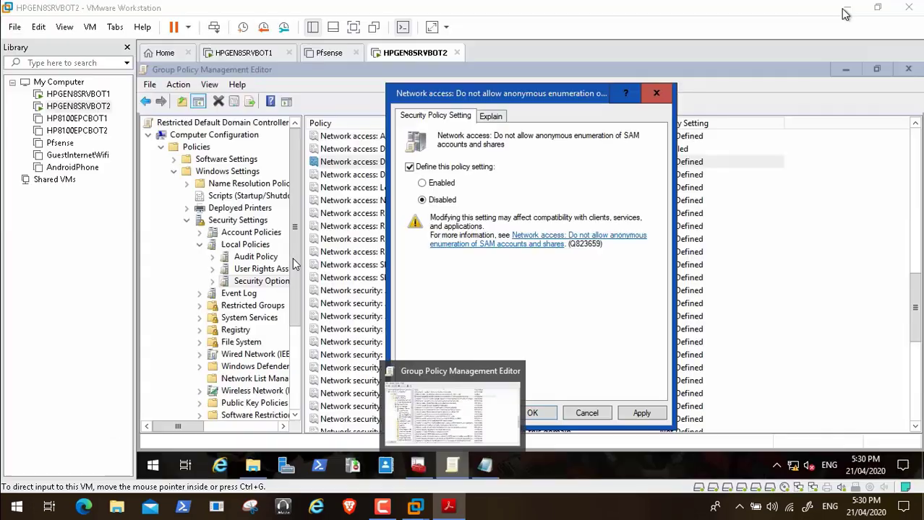
pyautogui.click(423, 182)
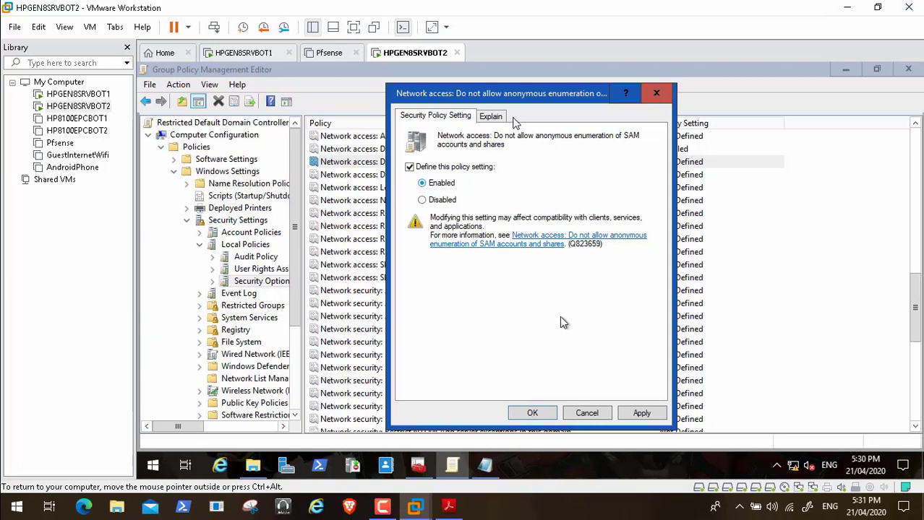
pyautogui.click(641, 413)
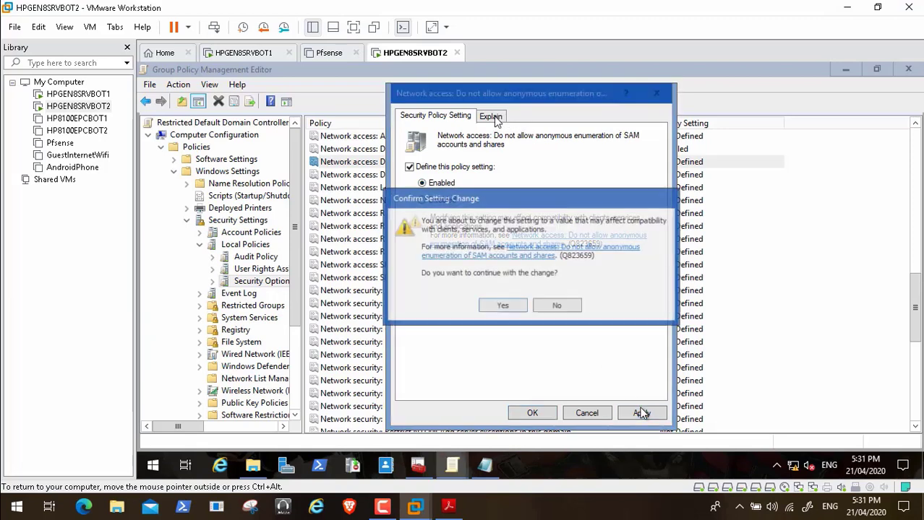
pyautogui.click(509, 304)
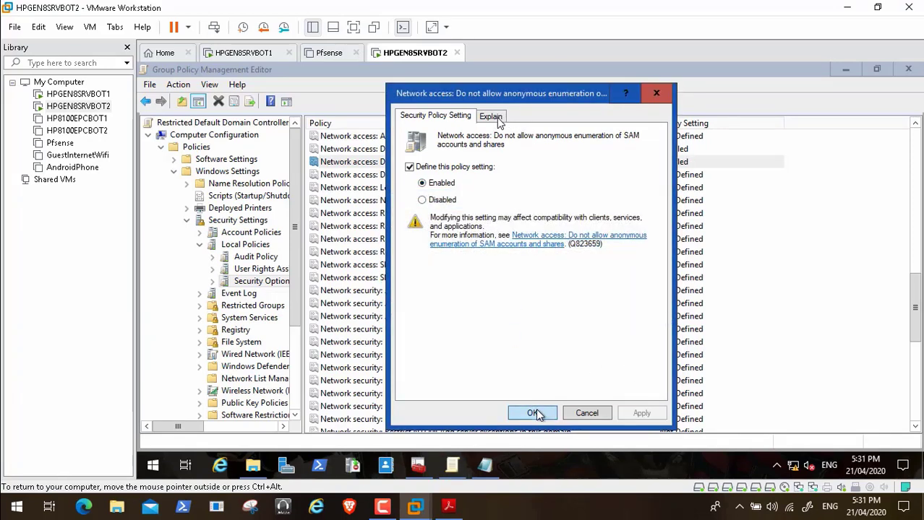
pyautogui.click(533, 413)
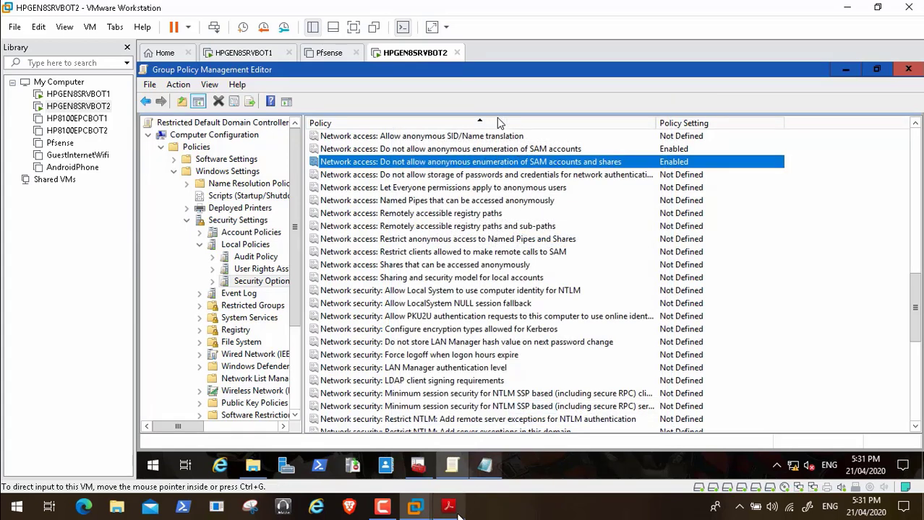
# Review the PDF's LAN Manager authentication and NTLM audit settings, continuing to section 2.3 on auditing Domain Controller backups
pyautogui.click(451, 508)
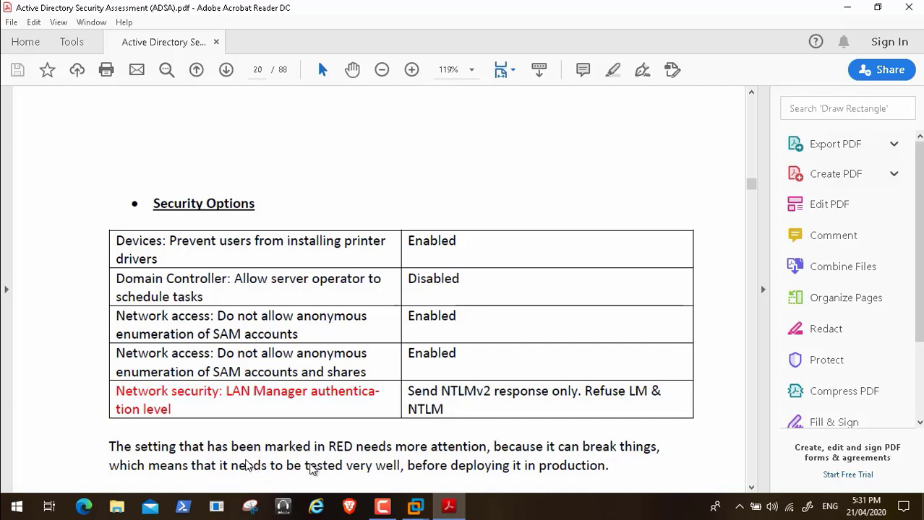
pyautogui.click(752, 489)
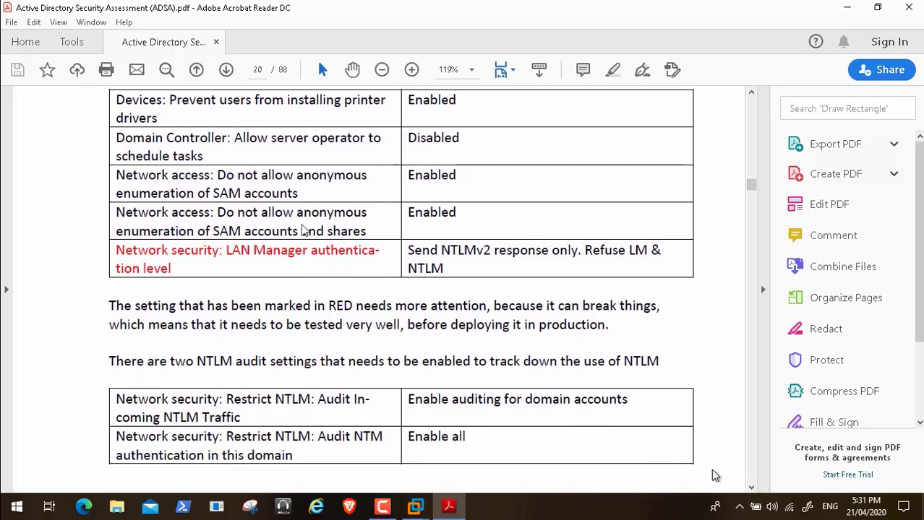
pyautogui.click(751, 490)
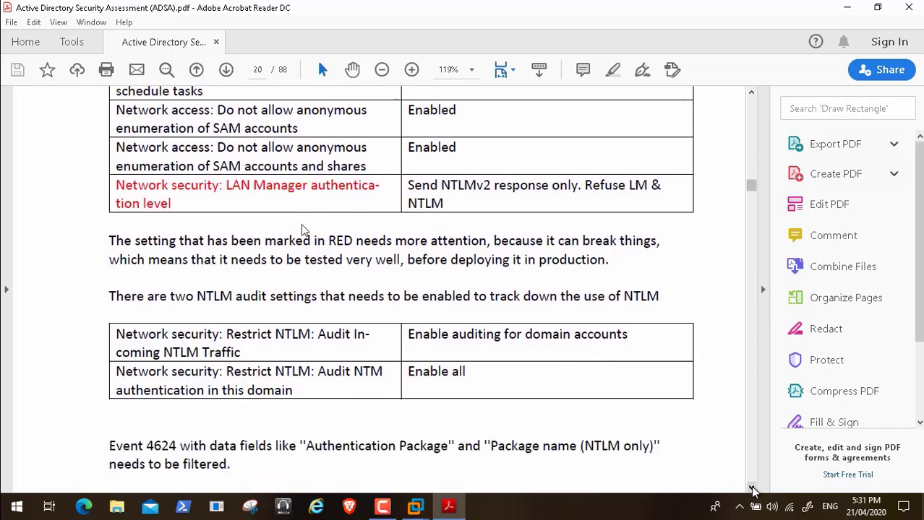
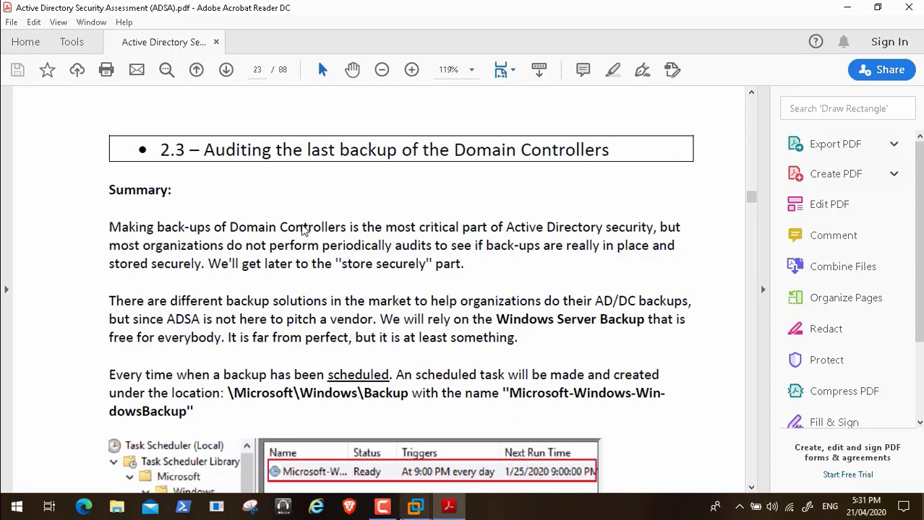
# Return to the HPGEN8SRVBOT2 VM, close the policy editor, and save and close the New Text Document (2) note
pyautogui.moveTo(428, 514)
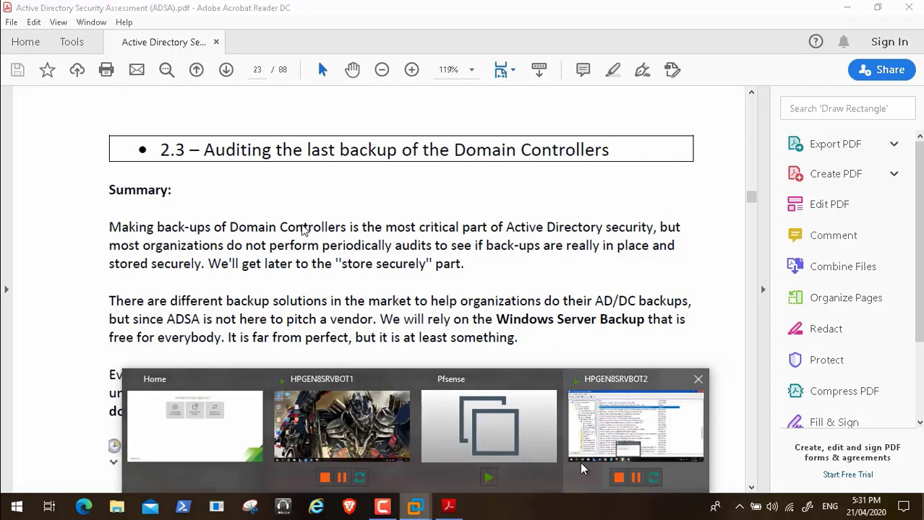
pyautogui.click(627, 420)
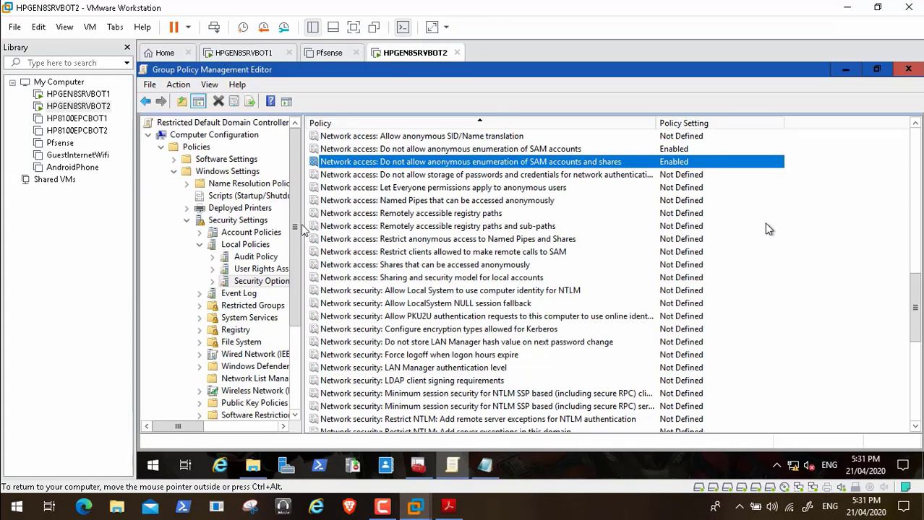
pyautogui.click(908, 71)
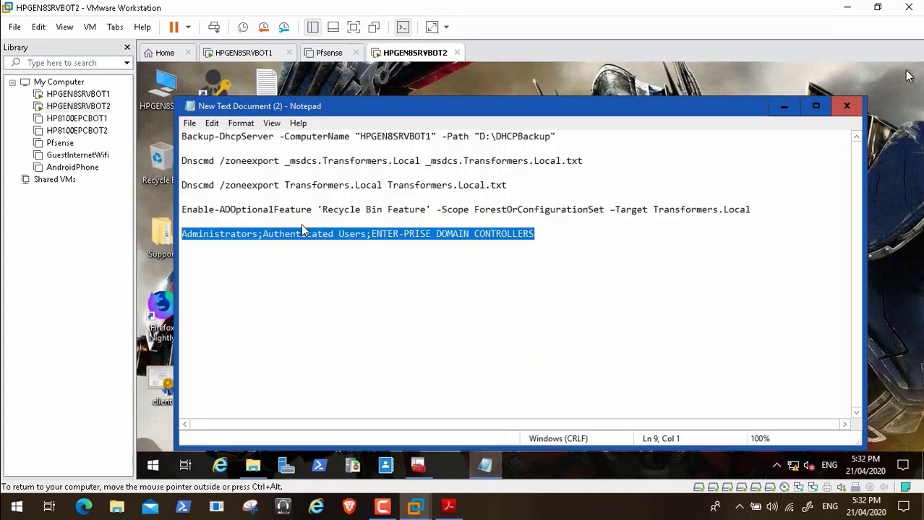
pyautogui.click(847, 107)
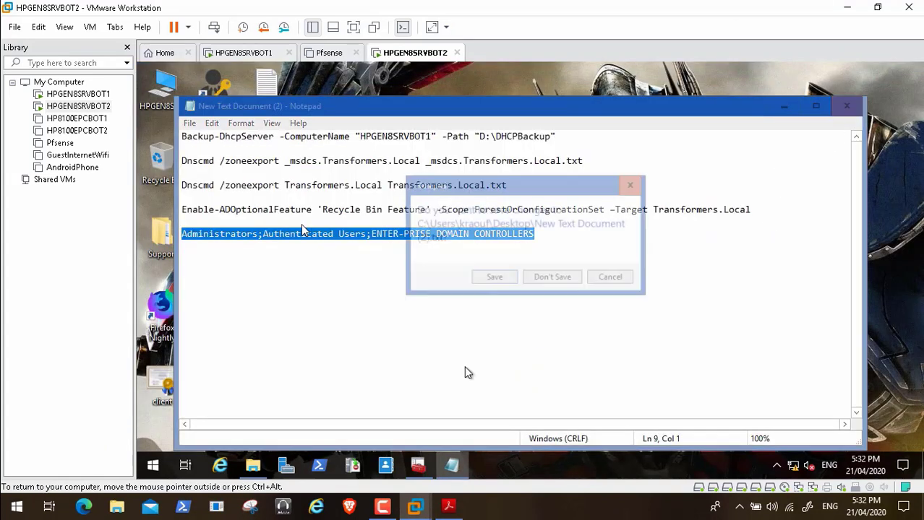
pyautogui.click(490, 279)
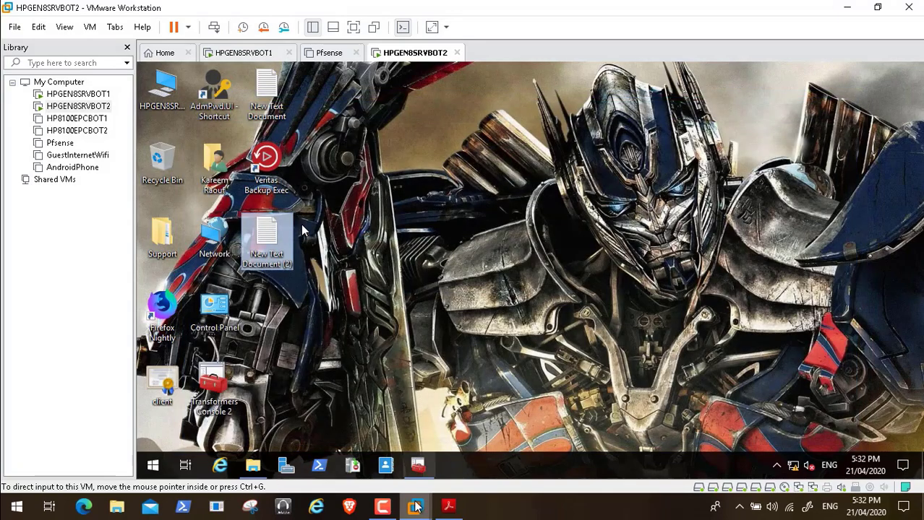
# Open the Default Domain Controllers Policy for editing from the Group Policy Objects in Transformers Console 2
pyautogui.click(418, 467)
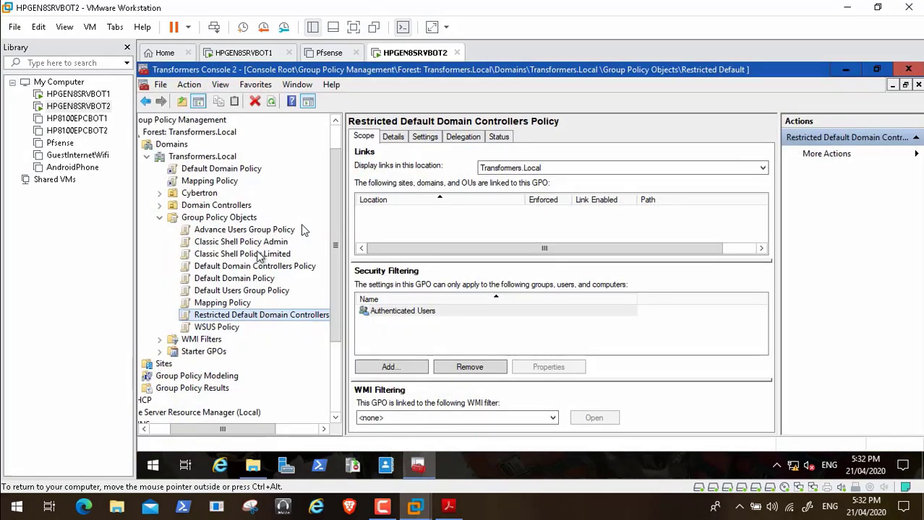
pyautogui.click(264, 269)
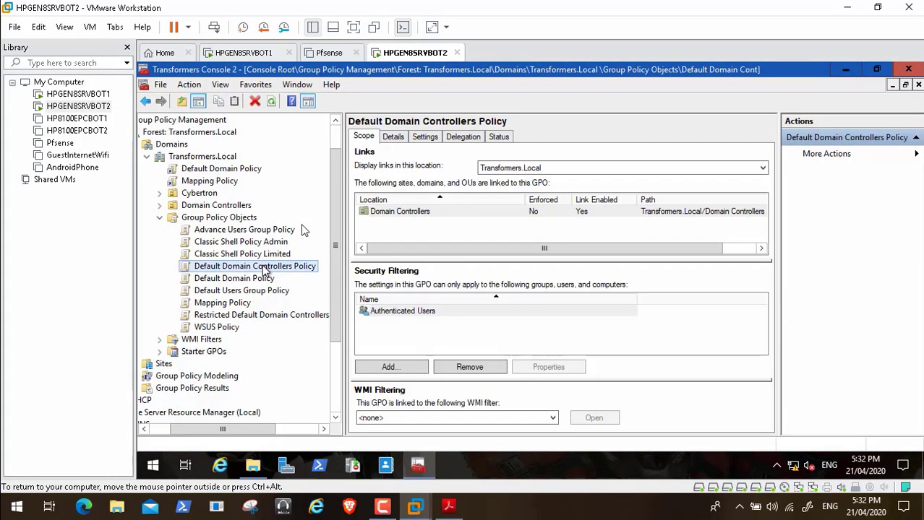
pyautogui.rightClick(264, 268)
pyautogui.click(297, 234)
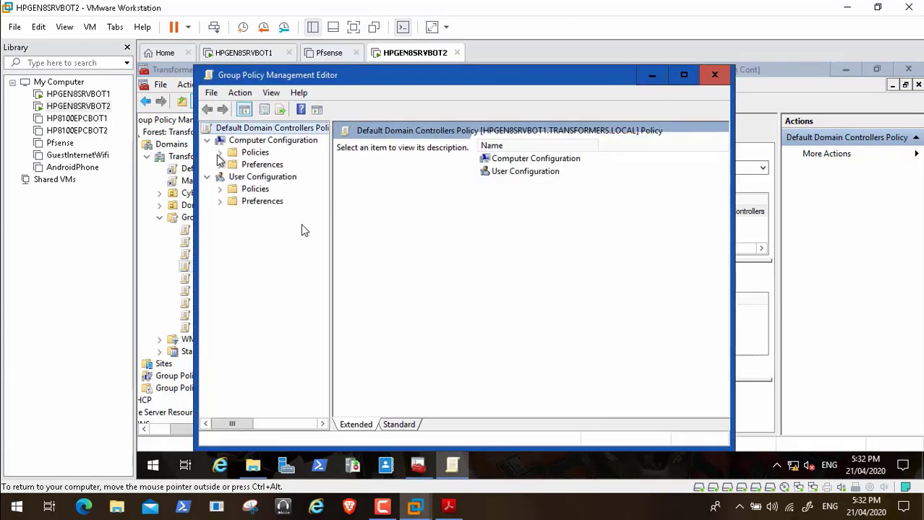
# Show the computer's User Rights Assignment policies under Security Settings > Local Policies in a maximized editor with a wider tree
pyautogui.click(219, 152)
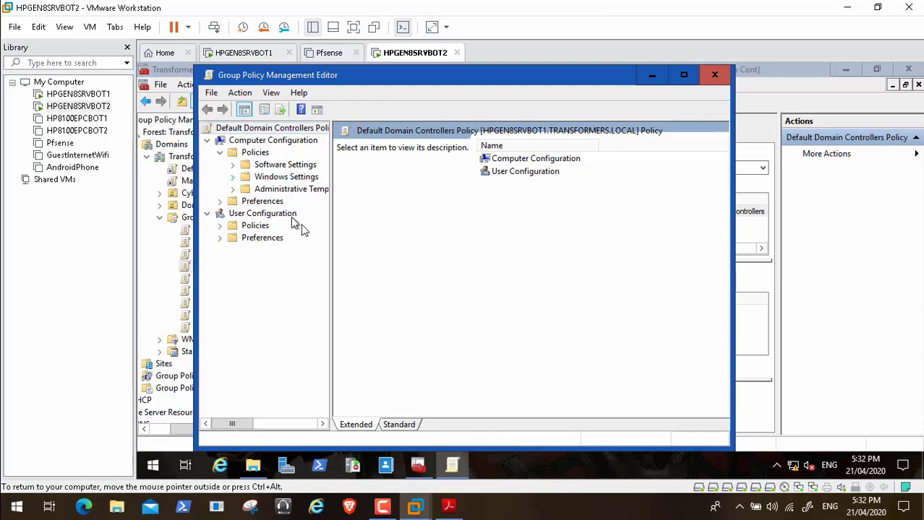
pyautogui.click(234, 177)
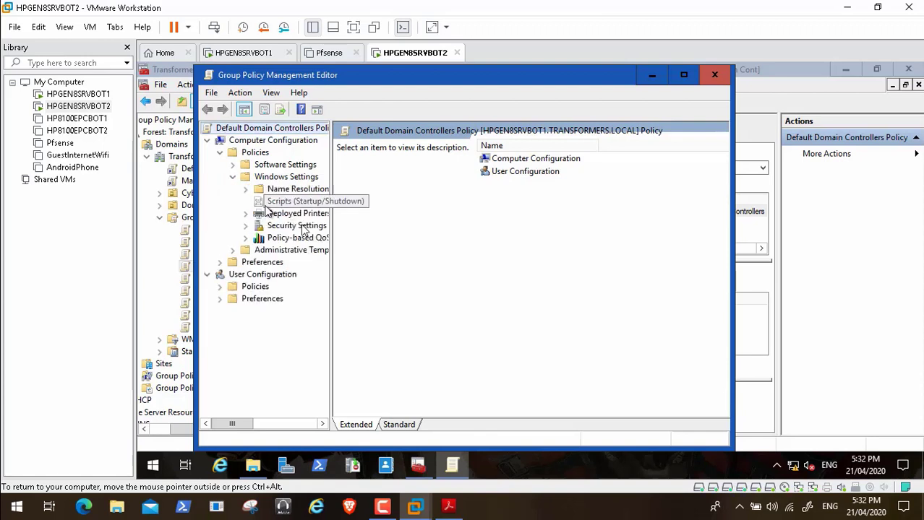
pyautogui.click(246, 226)
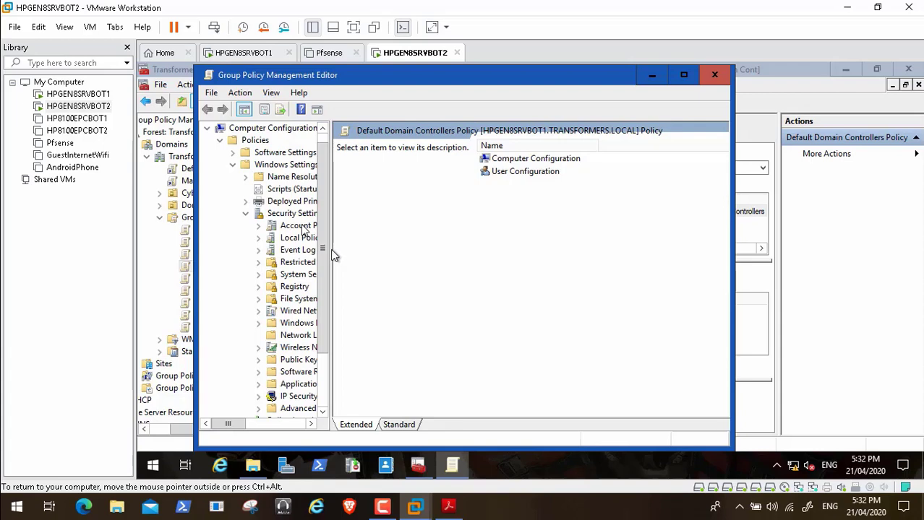
pyautogui.moveTo(331, 252); pyautogui.dragTo(406, 248)
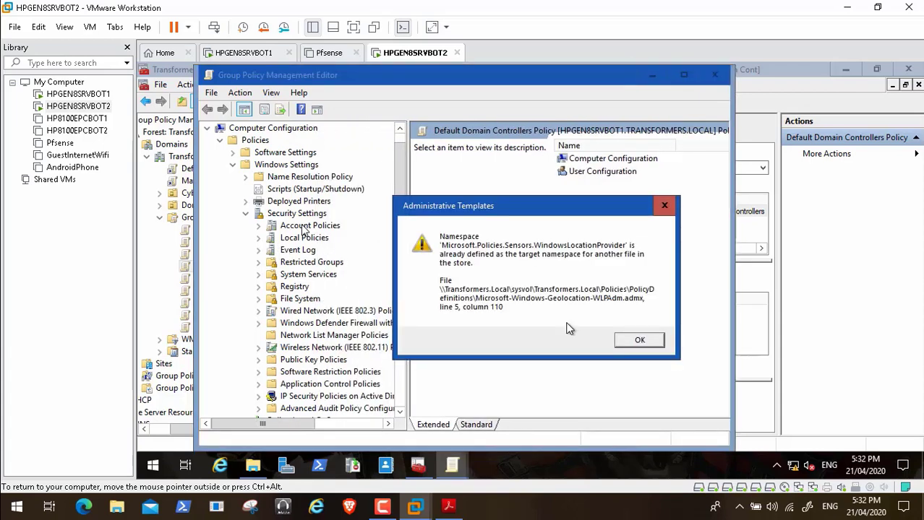
pyautogui.click(639, 340)
pyautogui.click(260, 238)
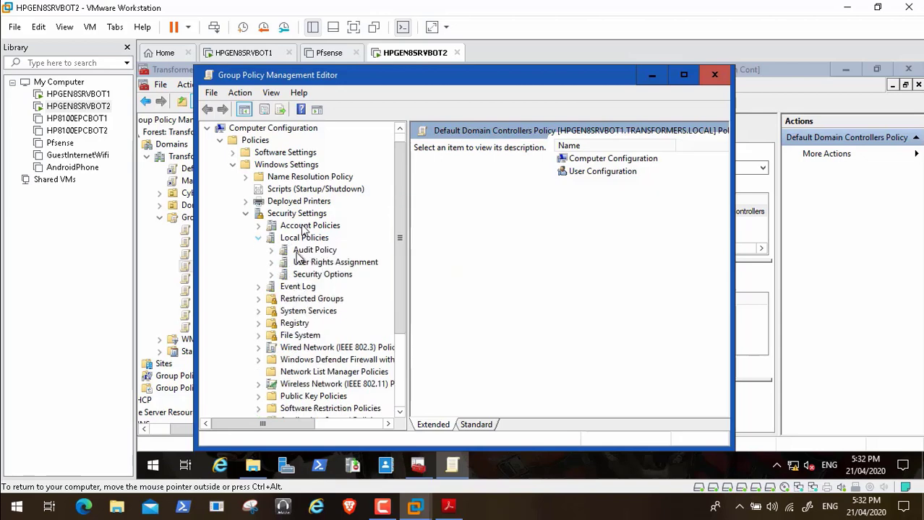
pyautogui.click(334, 262)
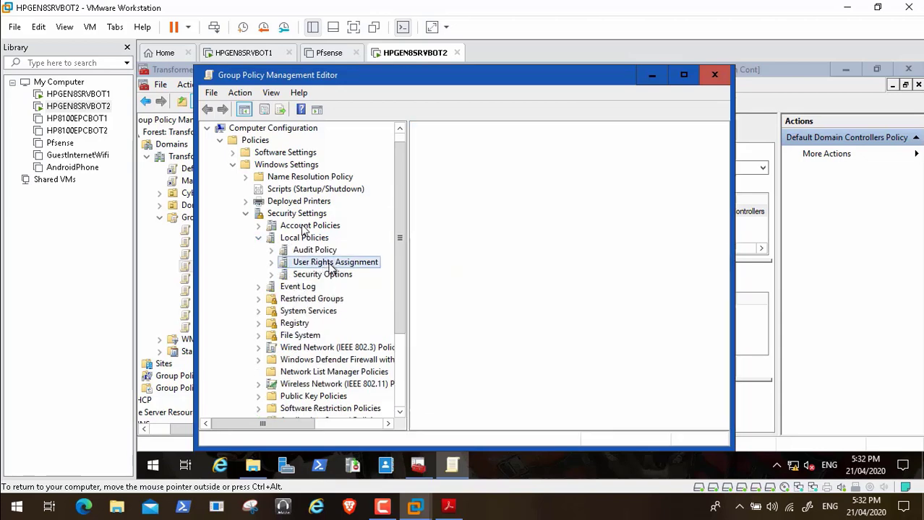
pyautogui.click(683, 75)
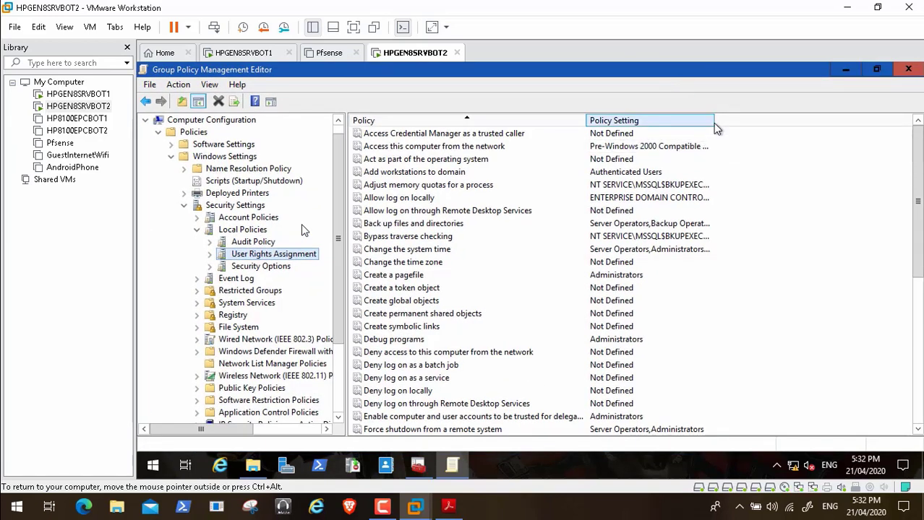
# Widen the Policy Setting column and review the user rights from Add workstations to domain through Load and unload device drivers
pyautogui.moveTo(715, 127); pyautogui.dragTo(895, 125)
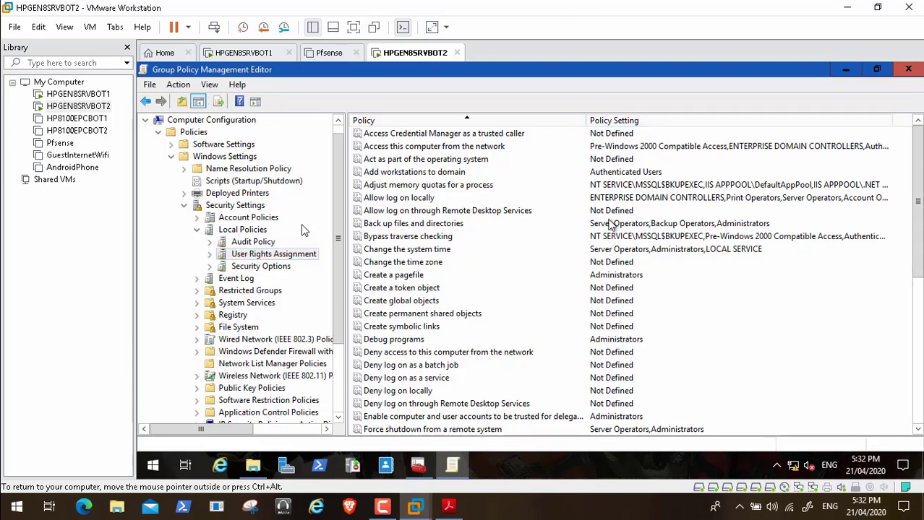
pyautogui.click(462, 173)
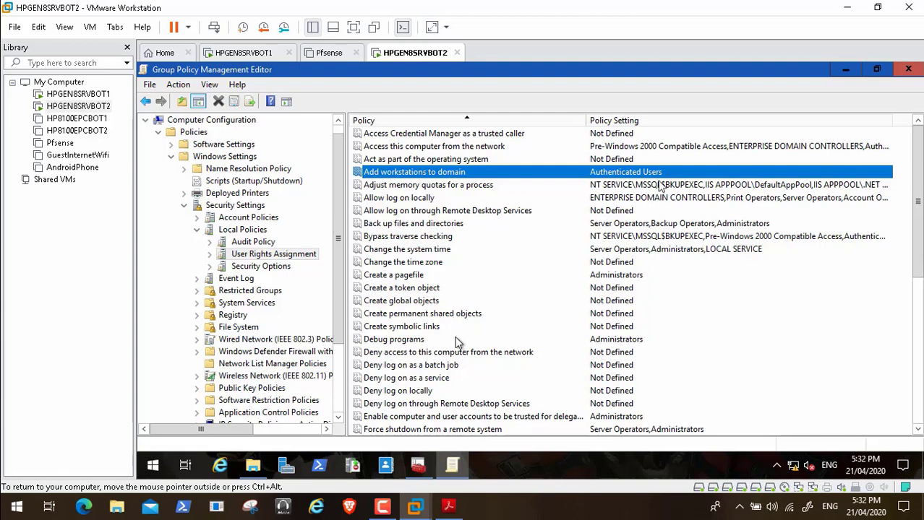
pyautogui.click(472, 353)
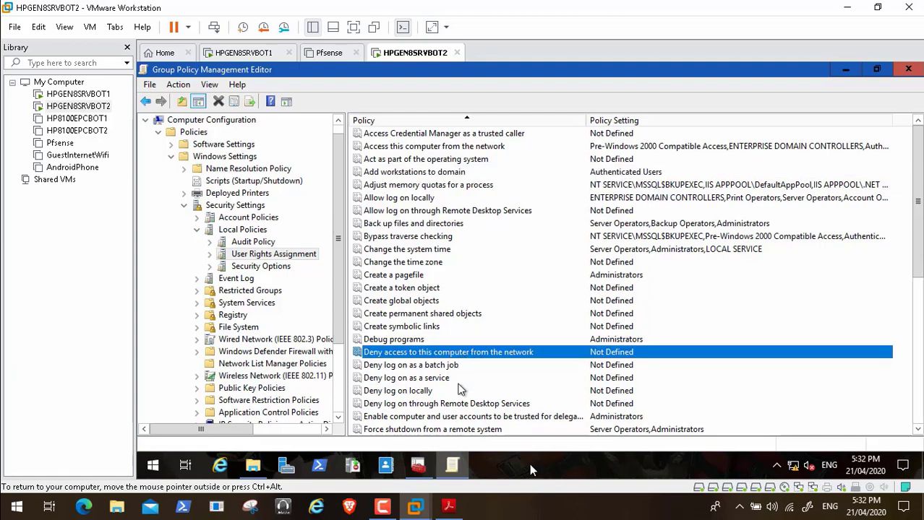
pyautogui.click(427, 393)
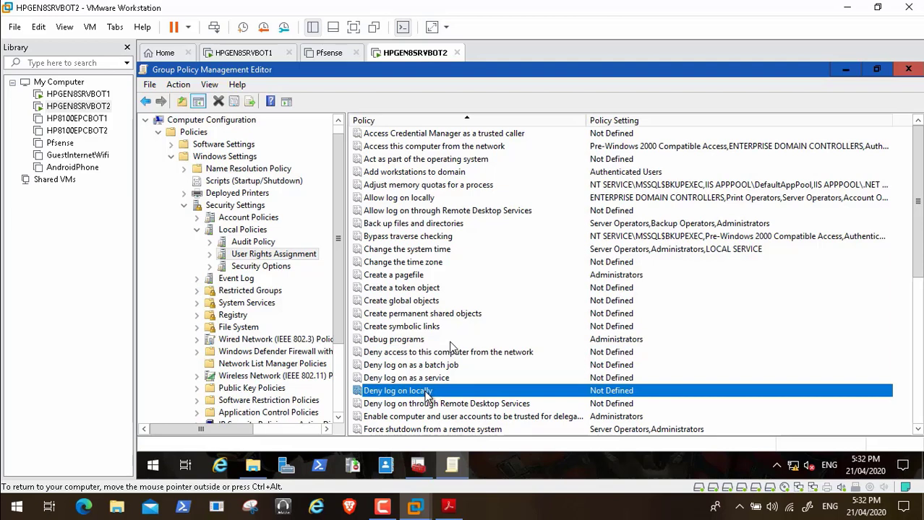
pyautogui.click(508, 417)
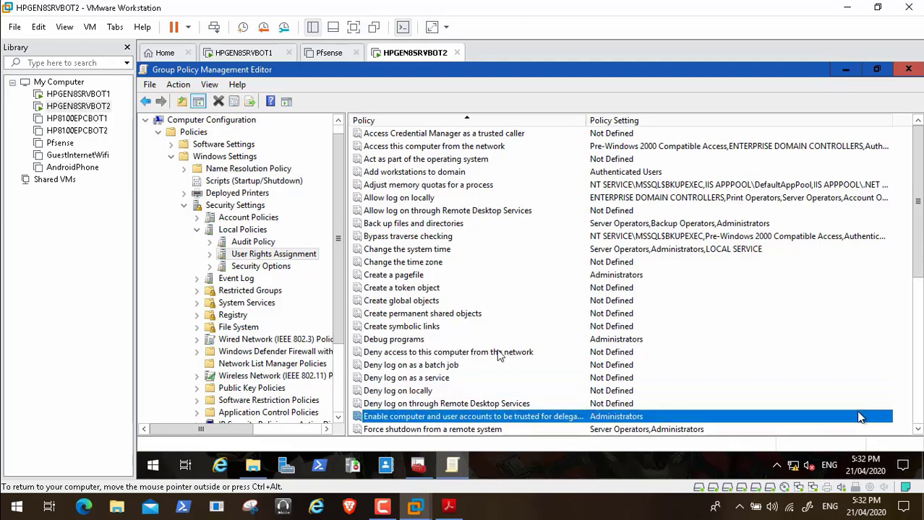
pyautogui.click(918, 430)
pyautogui.click(918, 430)
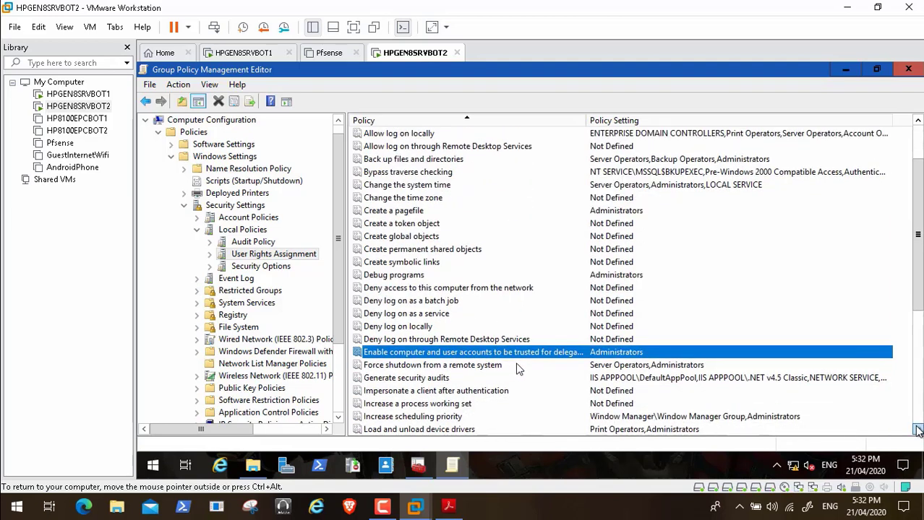
pyautogui.click(918, 430)
pyautogui.click(918, 430)
pyautogui.click(918, 430)
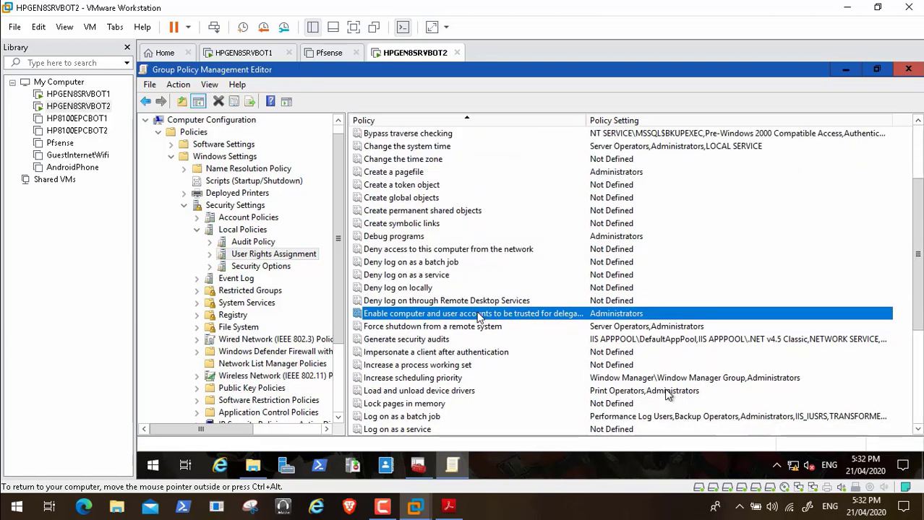
pyautogui.click(666, 395)
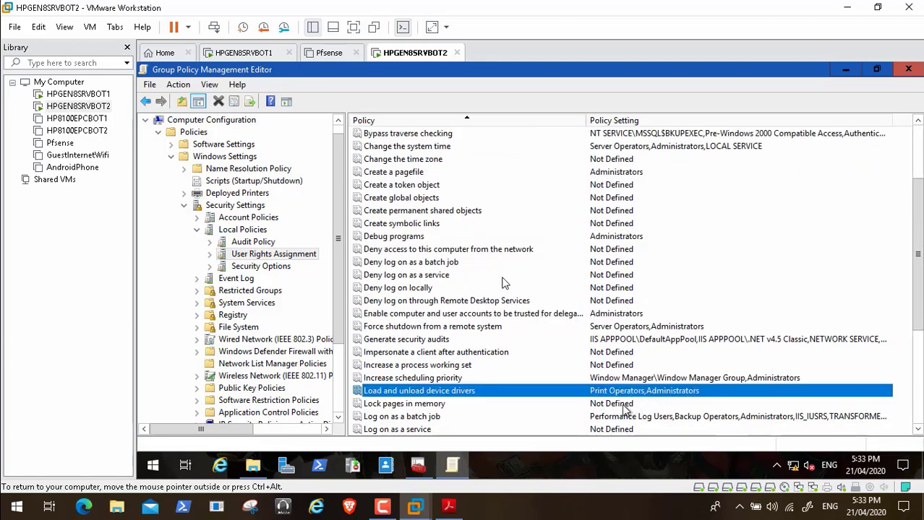
# Examine the middle of the user rights list, including Debug programs, the deny access and logon rights, and trusted-for-delegation
pyautogui.click(918, 430)
pyautogui.click(918, 430)
pyautogui.click(918, 430)
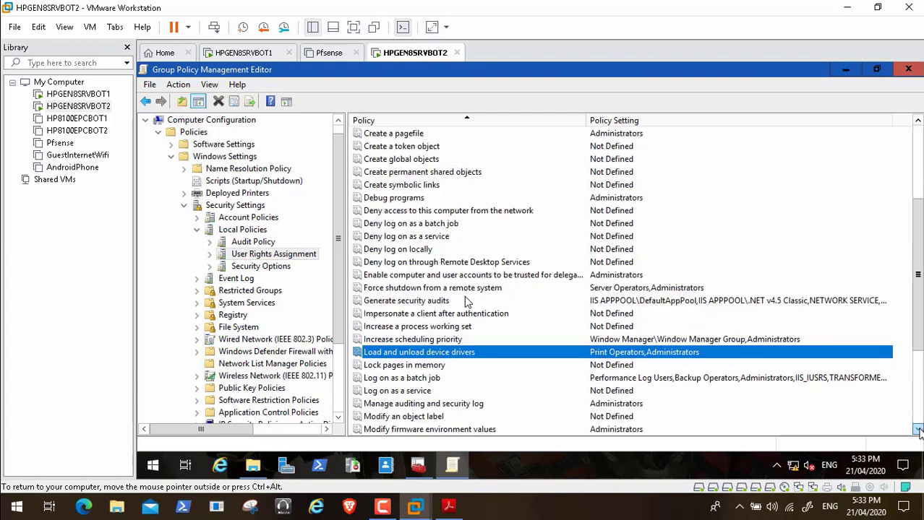
pyautogui.click(918, 430)
pyautogui.click(918, 430)
pyautogui.click(918, 430)
pyautogui.click(918, 430)
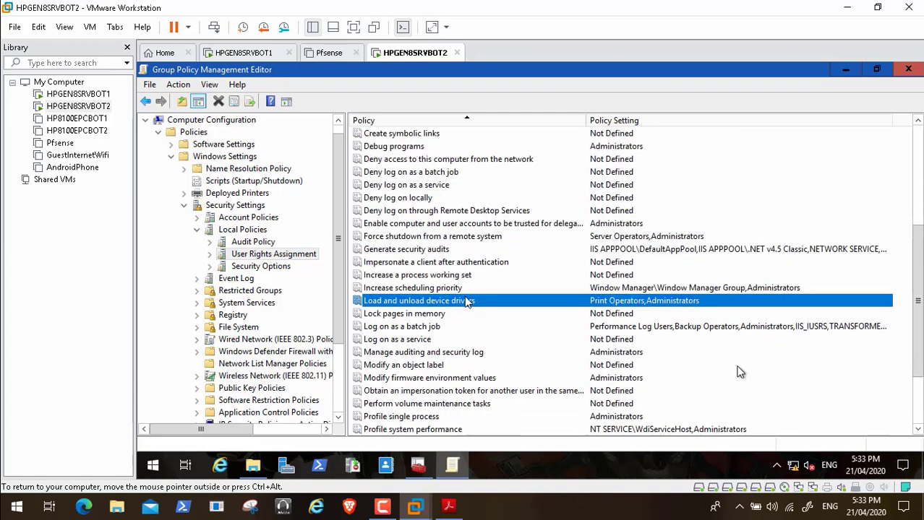
pyautogui.click(578, 223)
pyautogui.click(592, 214)
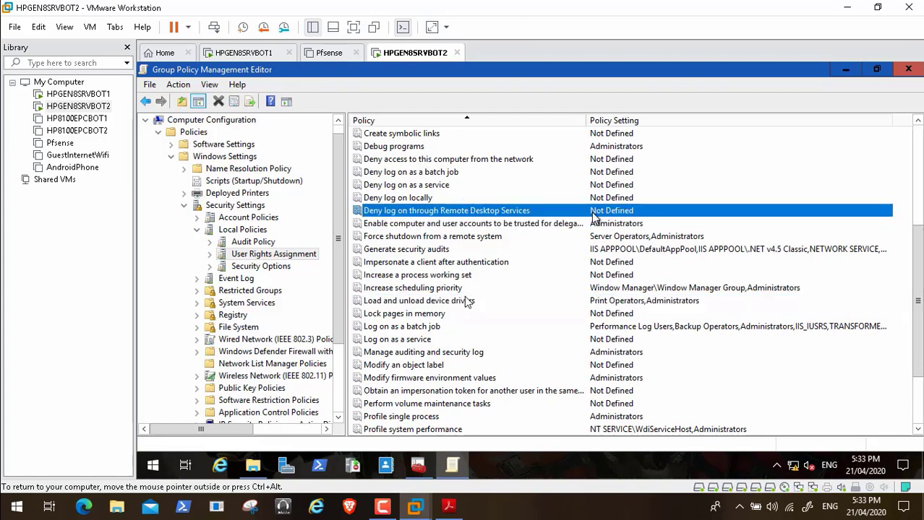
pyautogui.click(526, 160)
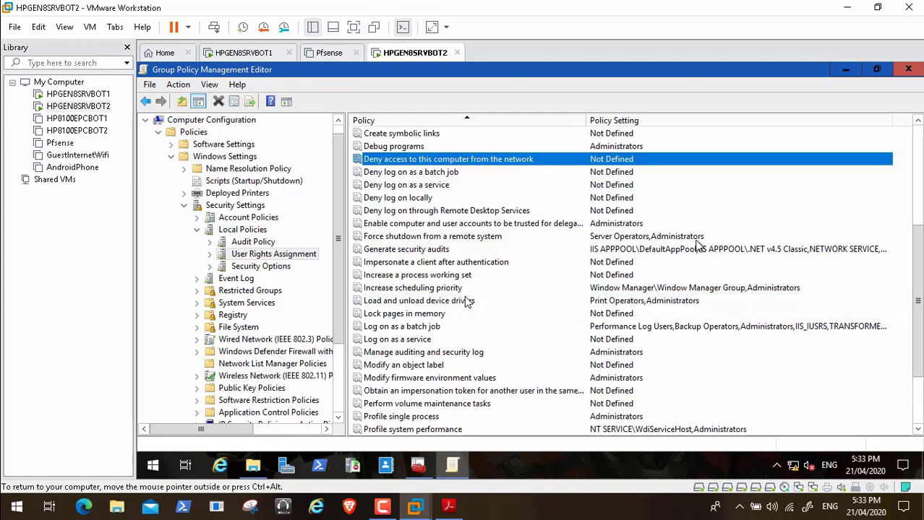
pyautogui.click(611, 146)
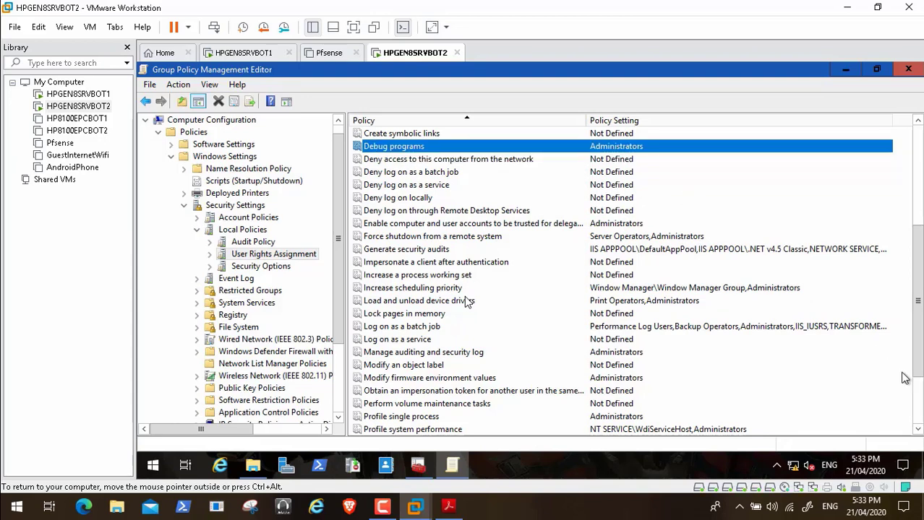
# Review the last user rights, including Take ownership, Shut down the system and Restore files and directories, and close the policy editor
pyautogui.click(918, 413)
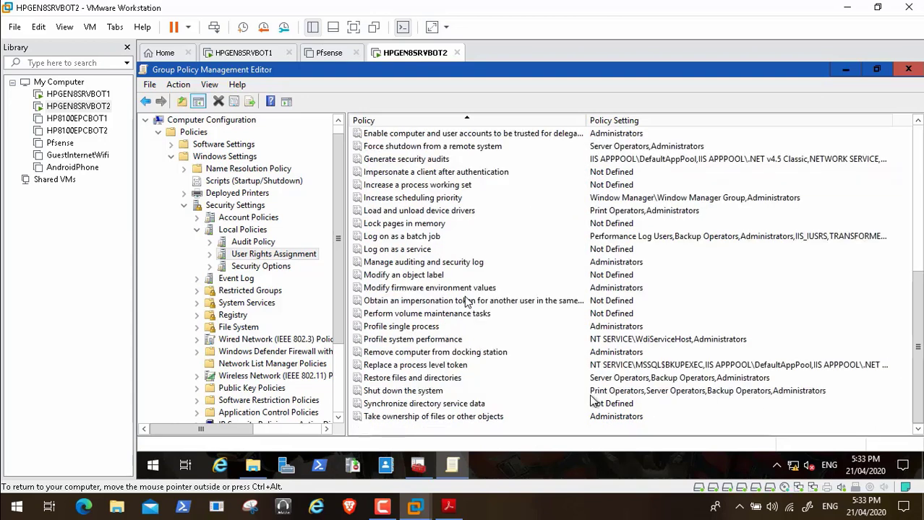
pyautogui.click(442, 420)
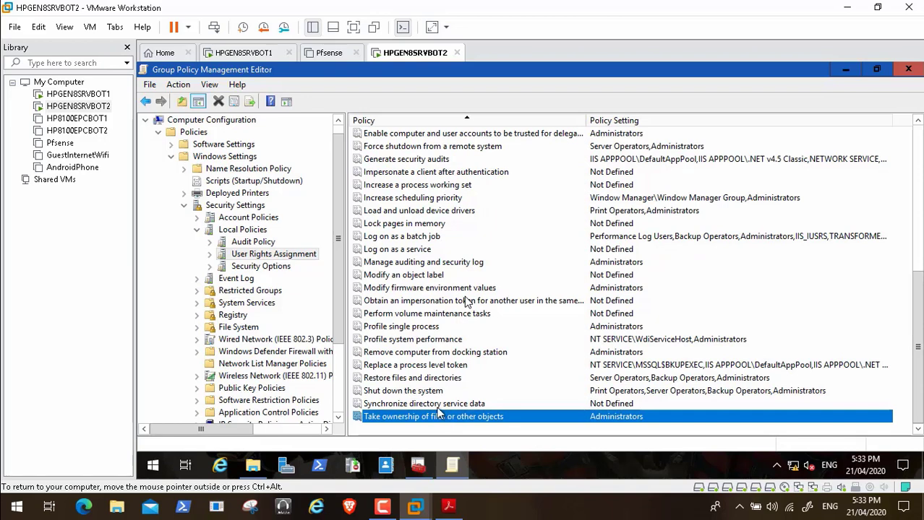
pyautogui.click(434, 393)
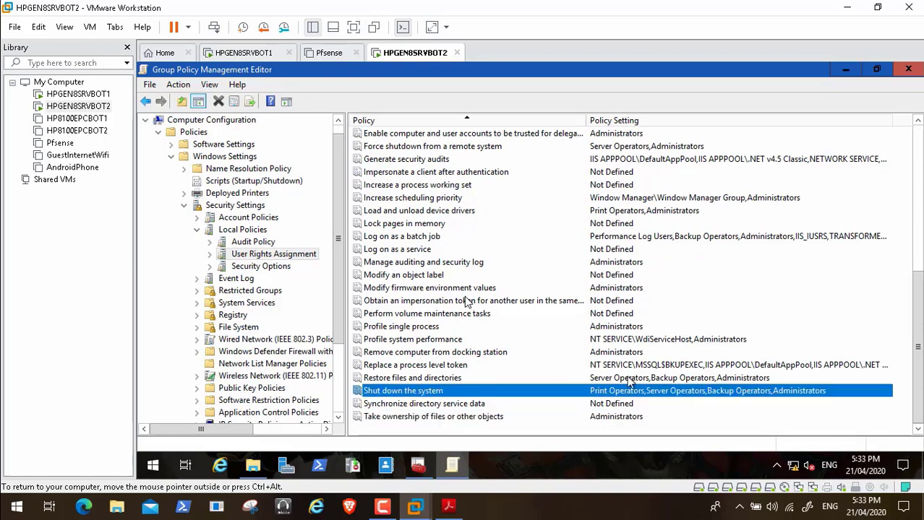
pyautogui.click(478, 381)
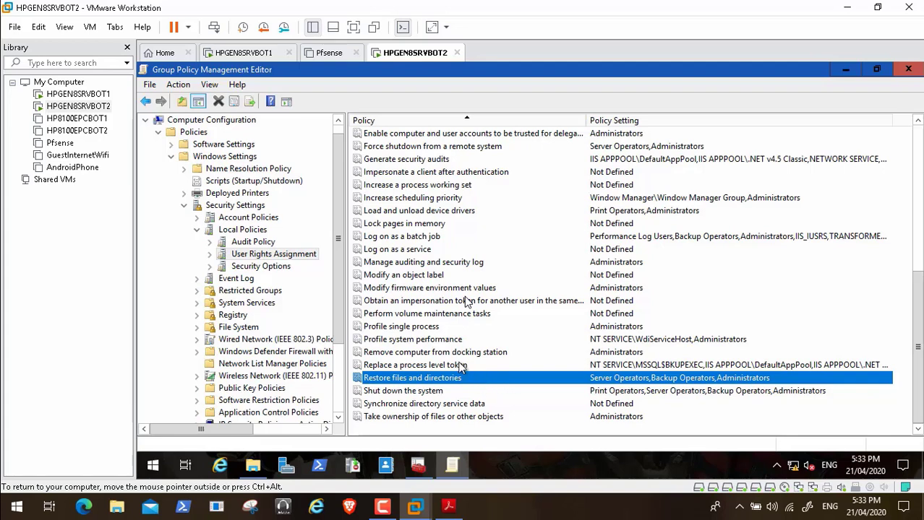
pyautogui.click(907, 69)
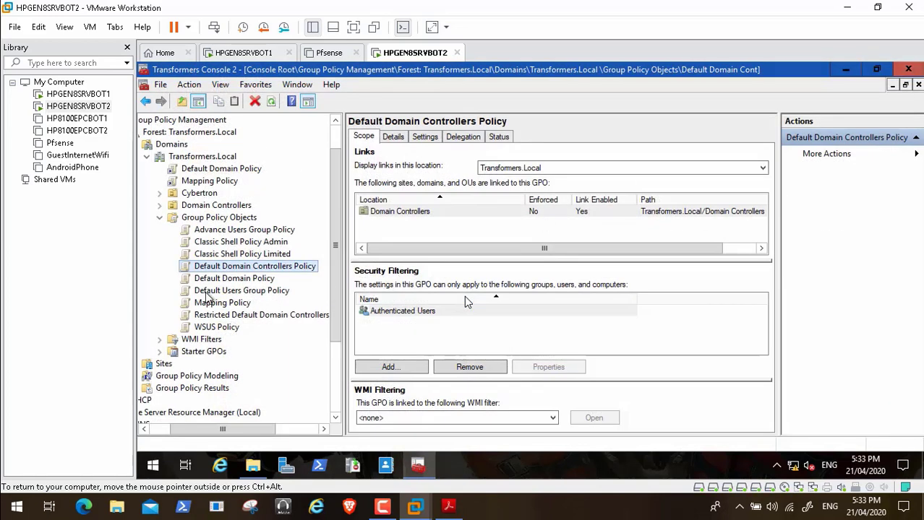
# Check the GPO status options of the Restricted Default Domain Controllers Policy and collapse the Group Policy Objects container
pyautogui.click(259, 317)
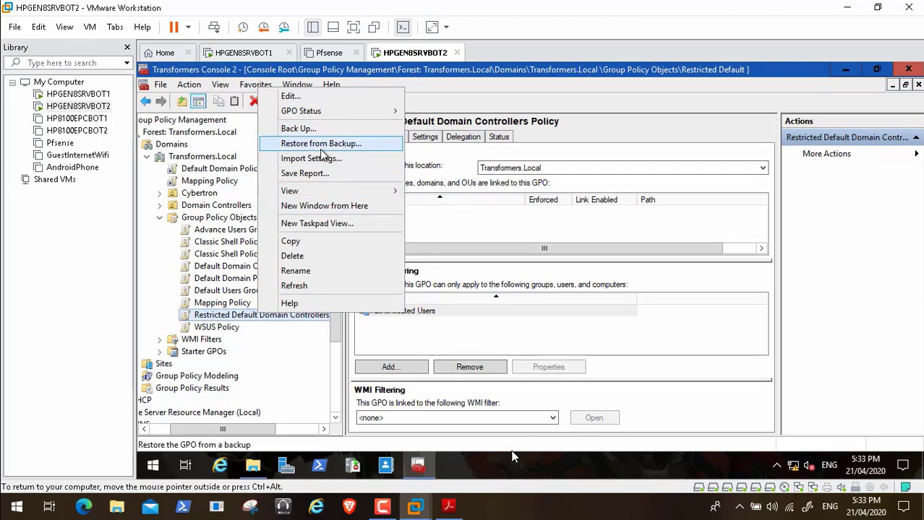
pyautogui.moveTo(318, 116)
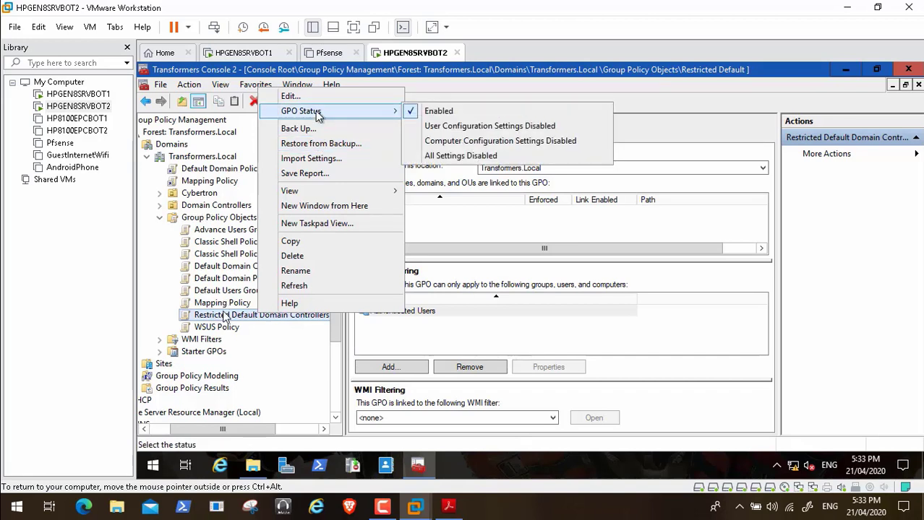
pyautogui.click(161, 218)
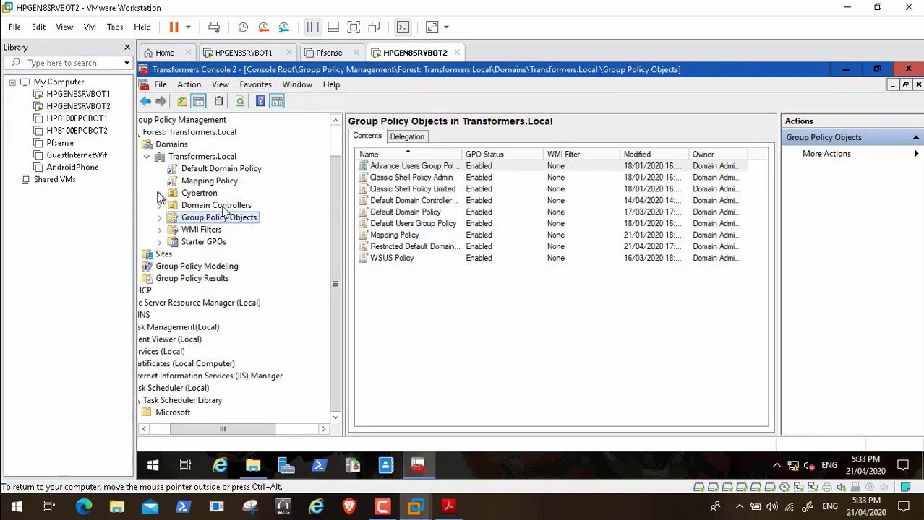
# Examine the policies linked to Cybertron's Admins, AI Users, Compbot, Robots, Security Groups and Srvbot organizational units
pyautogui.click(160, 194)
pyautogui.click(172, 206)
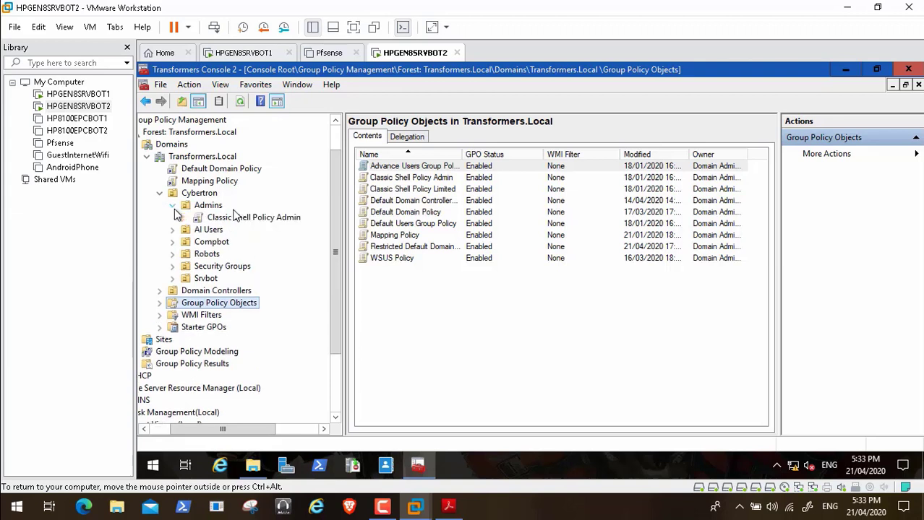
pyautogui.click(172, 230)
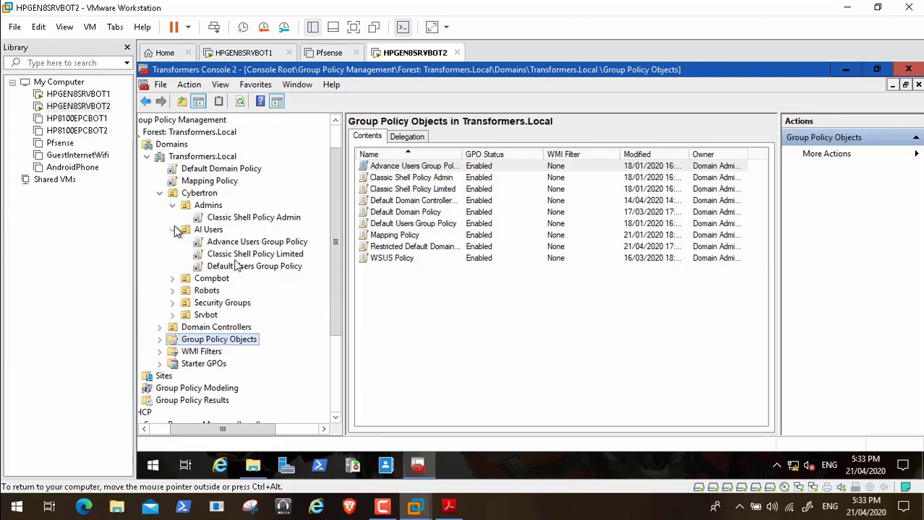
pyautogui.click(172, 279)
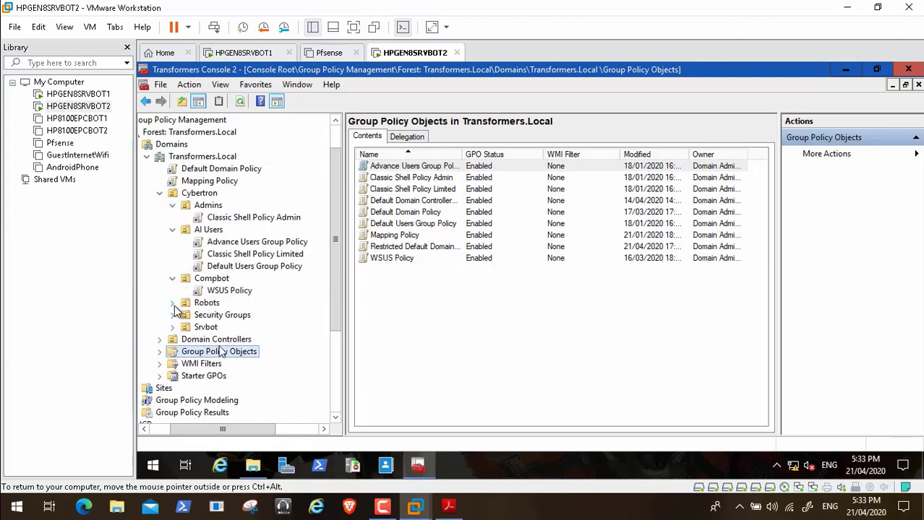
pyautogui.click(174, 304)
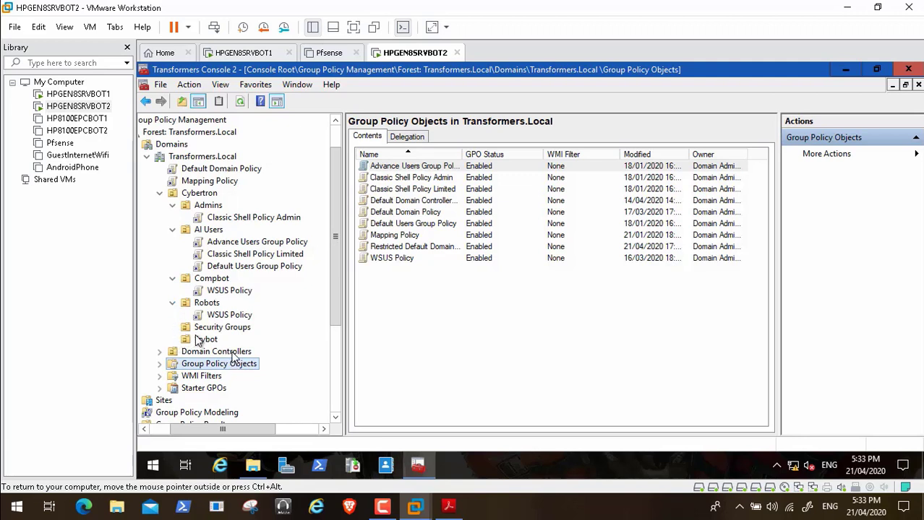
pyautogui.click(222, 329)
pyautogui.click(212, 342)
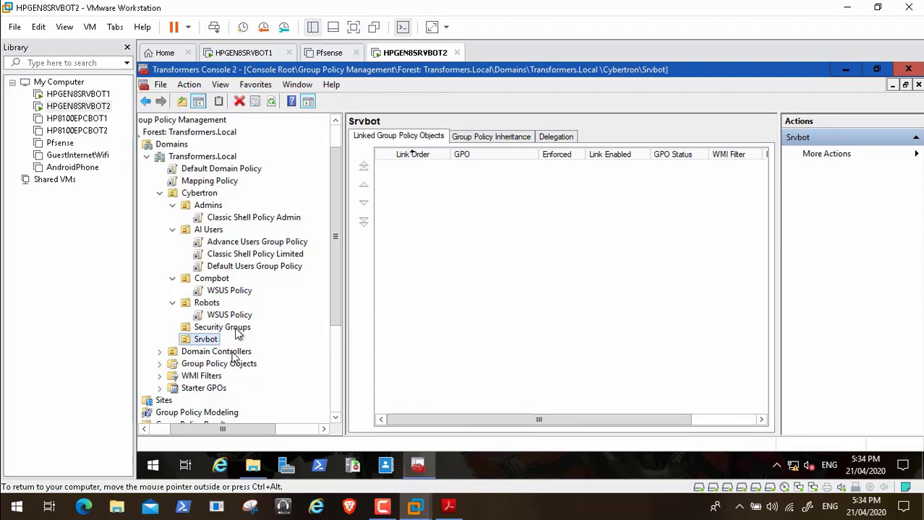
pyautogui.click(225, 330)
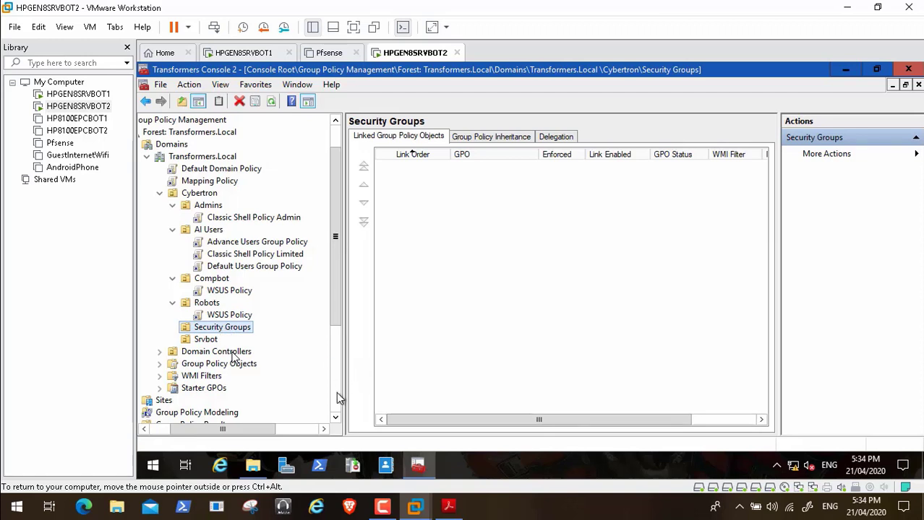
# Open the Restricted Default Domain Controllers Policy under Group Policy Objects and check its available WMI filters
pyautogui.scroll(-4, 338, 397)
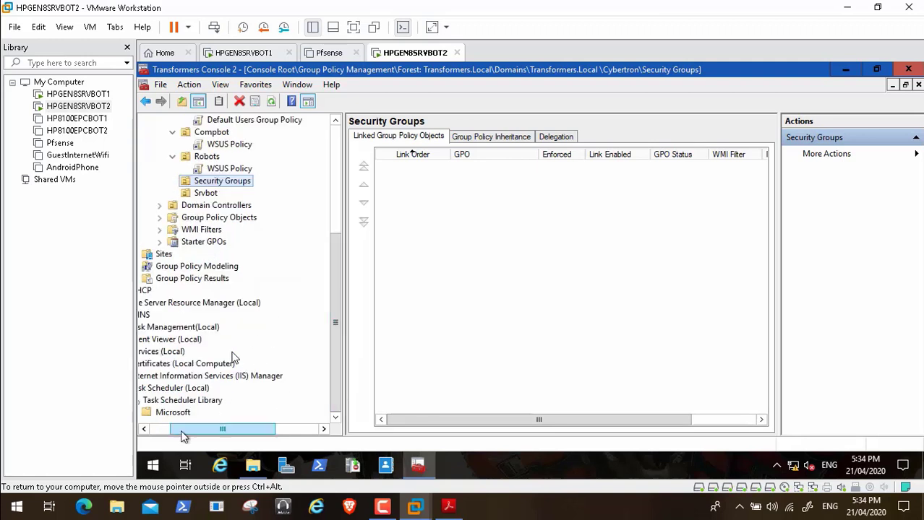
pyautogui.moveTo(174, 432); pyautogui.dragTo(153, 431)
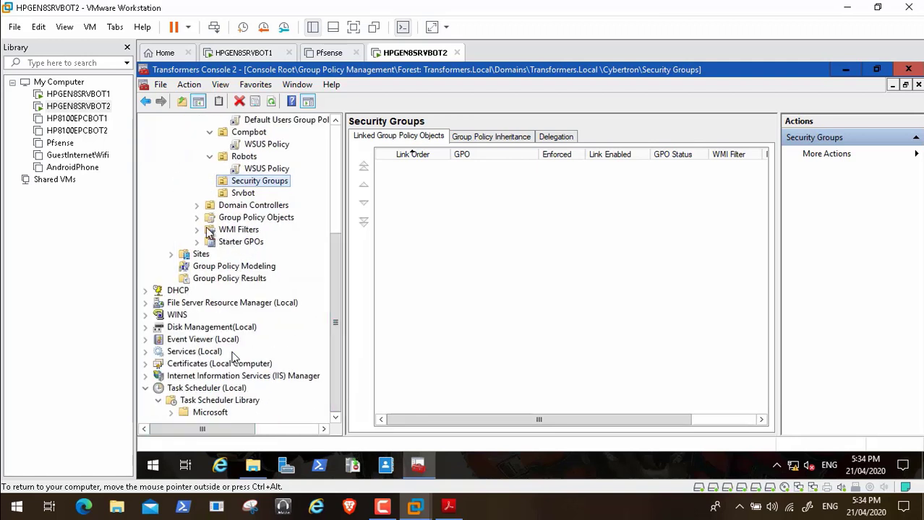
pyautogui.click(196, 218)
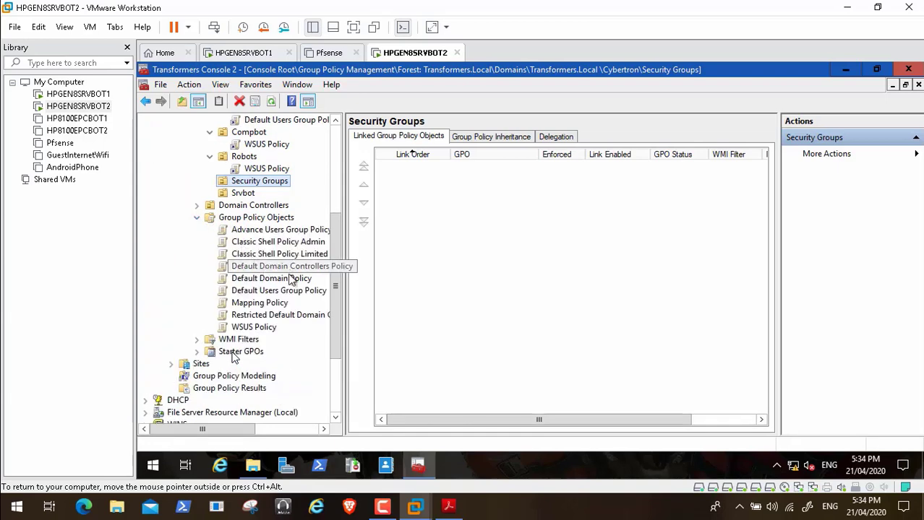
pyautogui.click(292, 315)
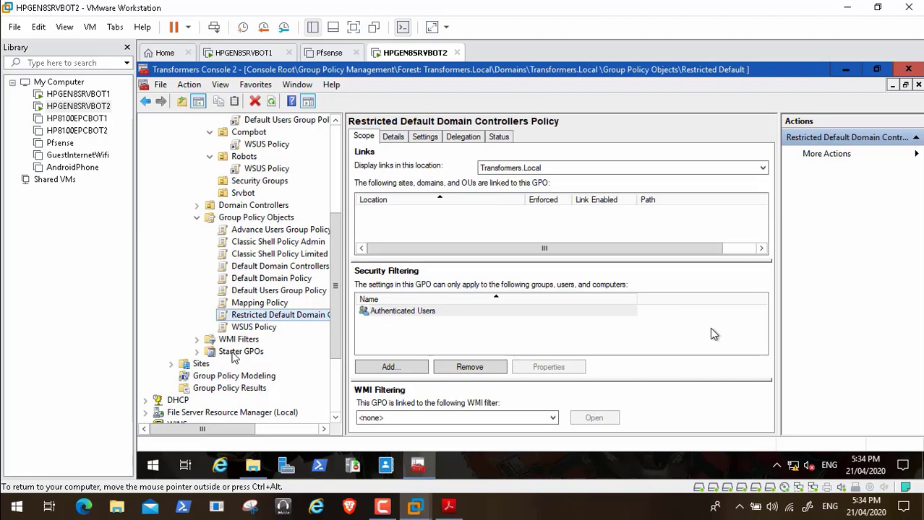
pyautogui.click(389, 419)
pyautogui.click(514, 419)
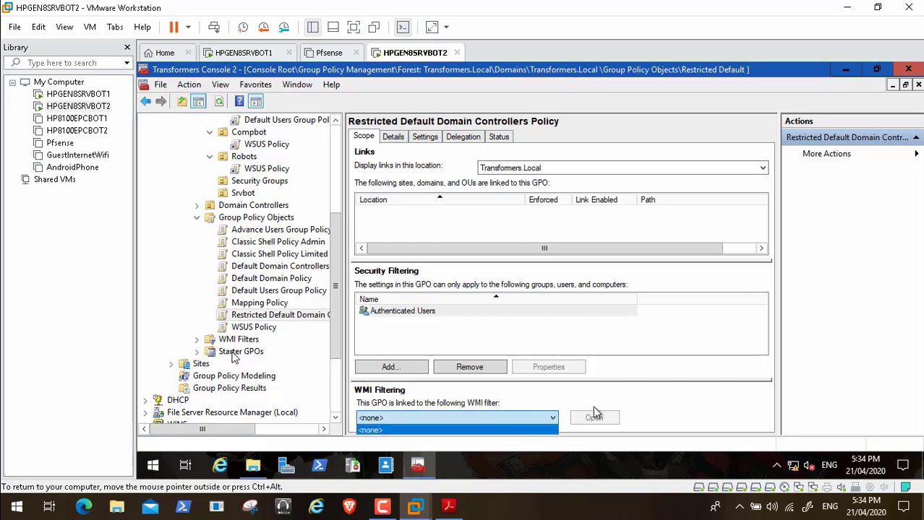
pyautogui.click(634, 397)
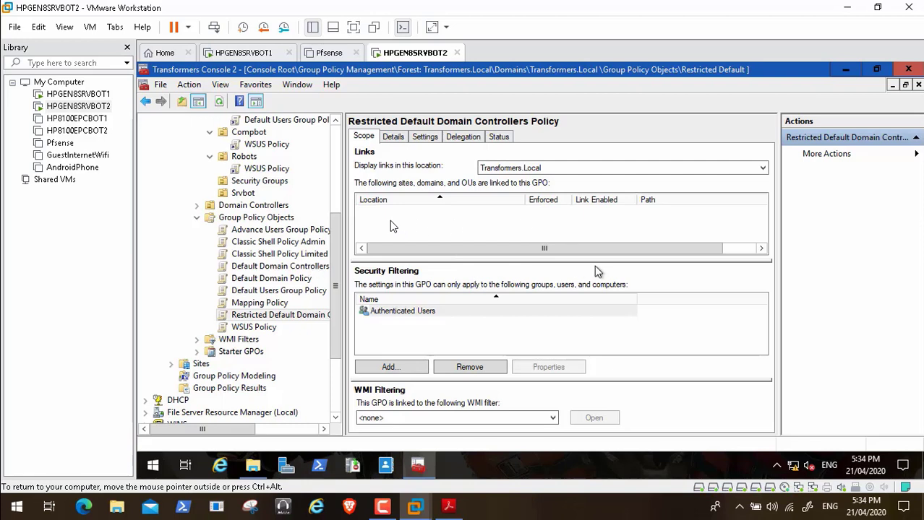
pyautogui.click(846, 69)
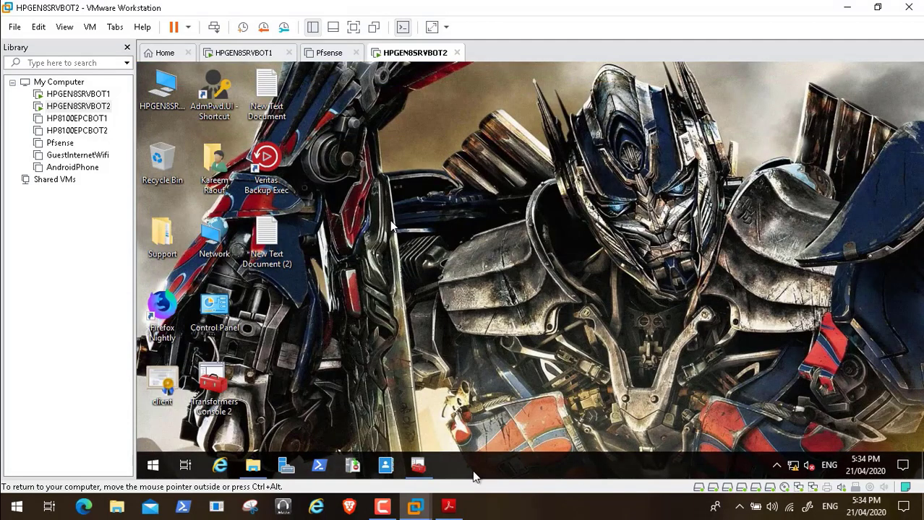
pyautogui.click(418, 466)
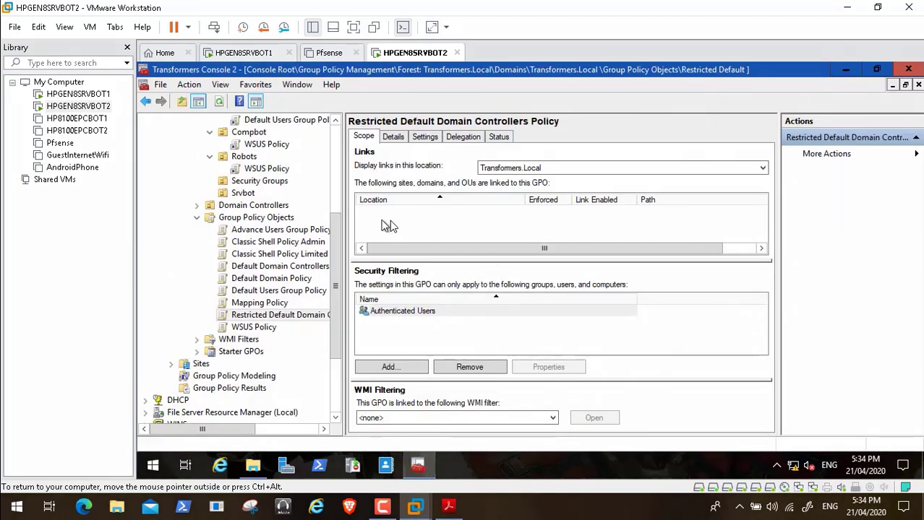
# Check which policy is linked to the Domain Controllers organizational unit and minimize the management console
pyautogui.click(197, 217)
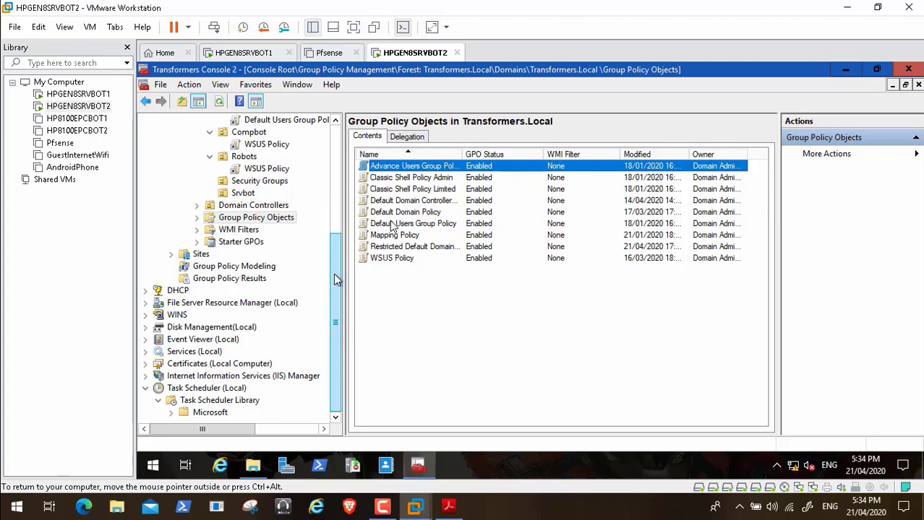
pyautogui.moveTo(338, 331); pyautogui.dragTo(337, 257)
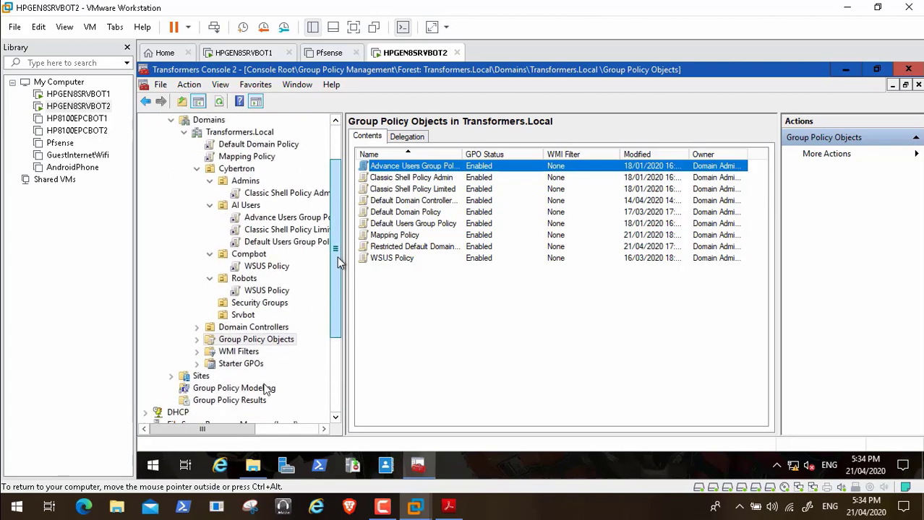
pyautogui.click(196, 327)
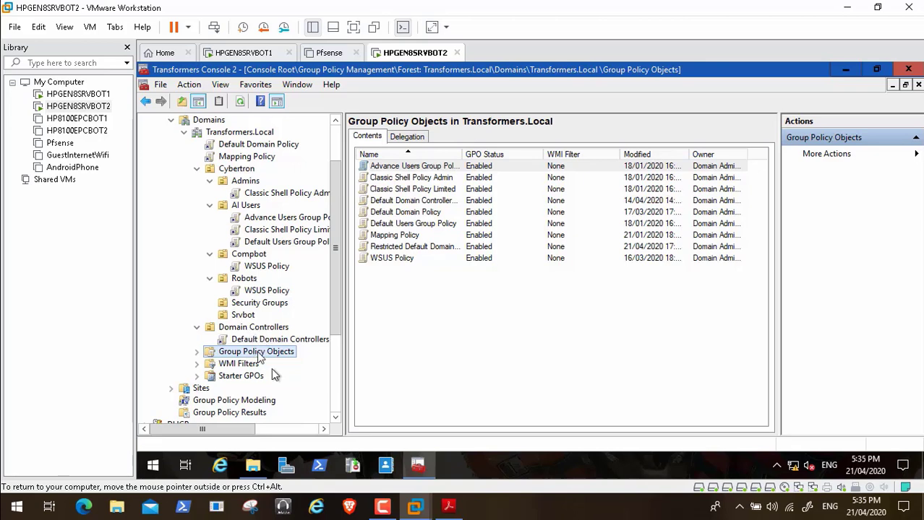
pyautogui.click(845, 69)
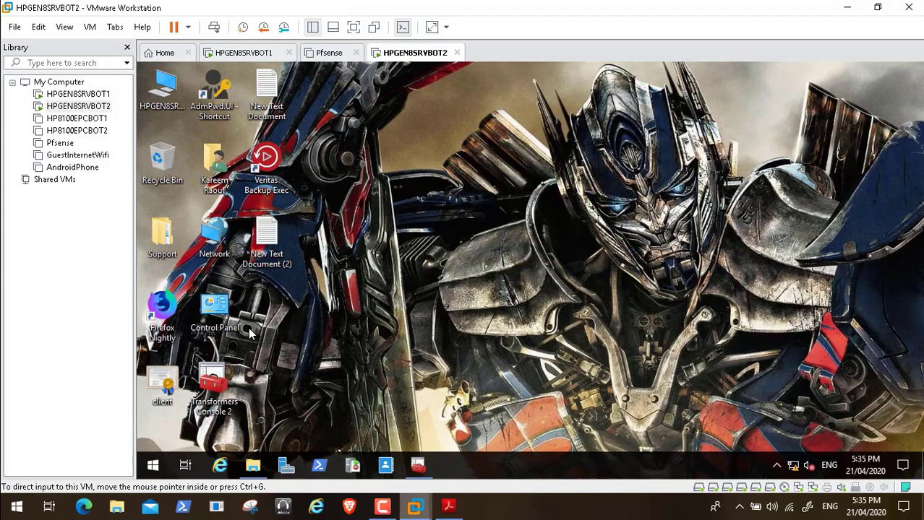
# Switch to the Active Directory Security Assessment PDF in Acrobat Reader and read sections 2.3 and 2.4 on backing up and restoring domain controllers
pyautogui.click(448, 507)
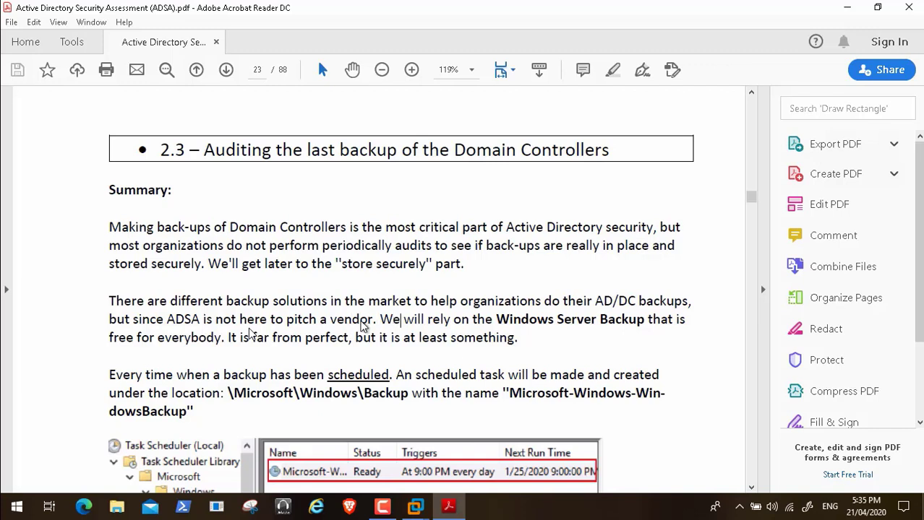
pyautogui.click(750, 489)
pyautogui.scroll(-6, 750, 490)
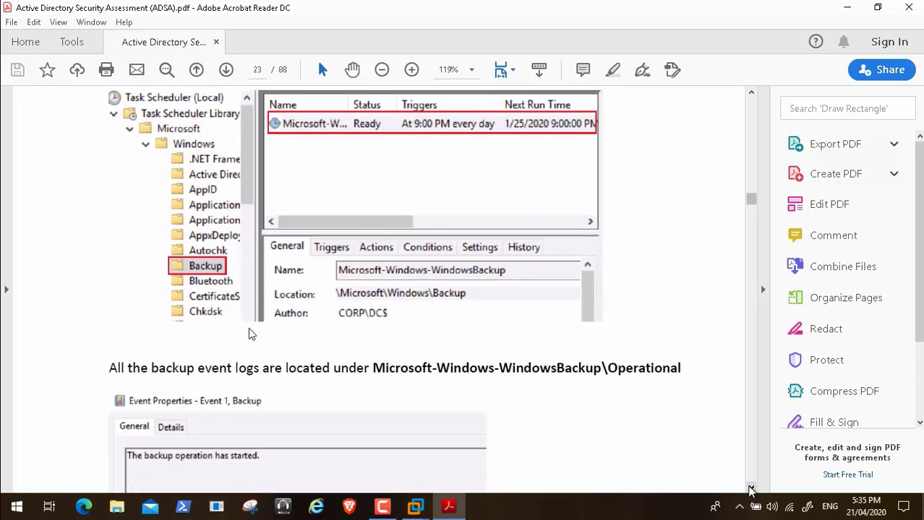
pyautogui.scroll(-7, 750, 489)
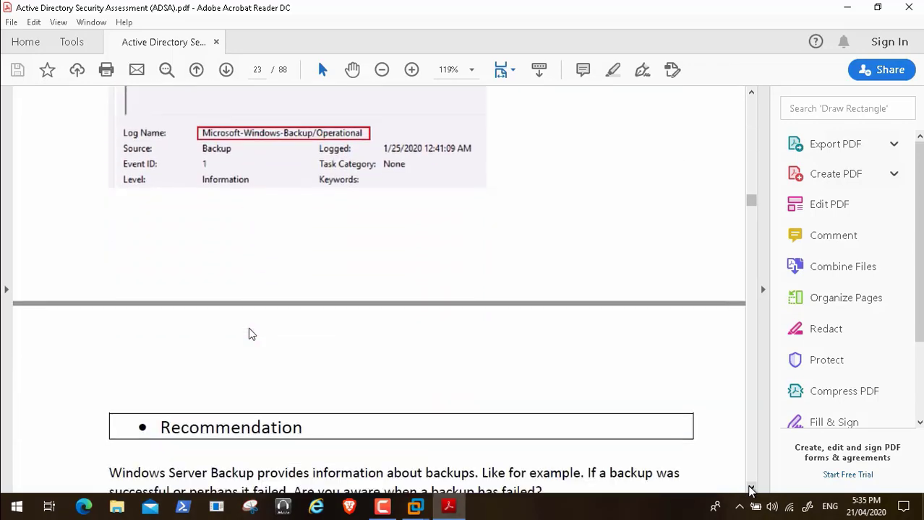
pyautogui.scroll(-10, 750, 489)
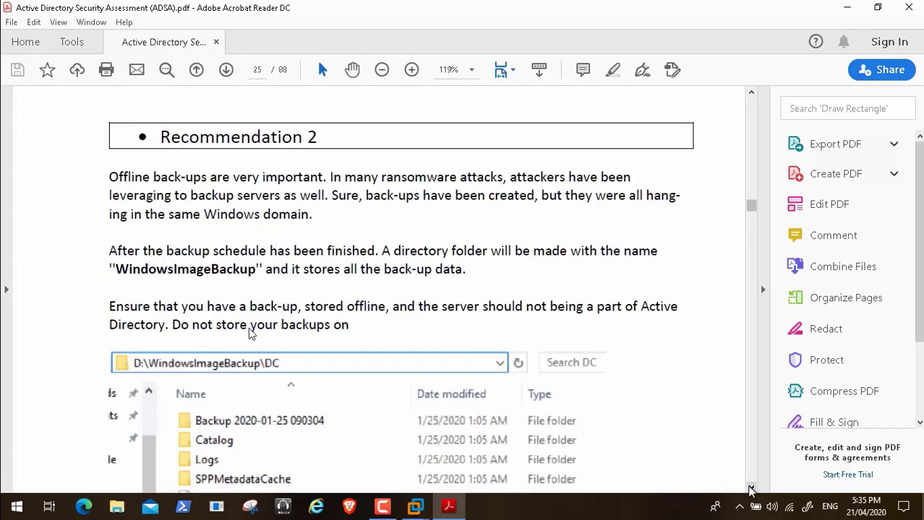
pyautogui.scroll(-3, 750, 489)
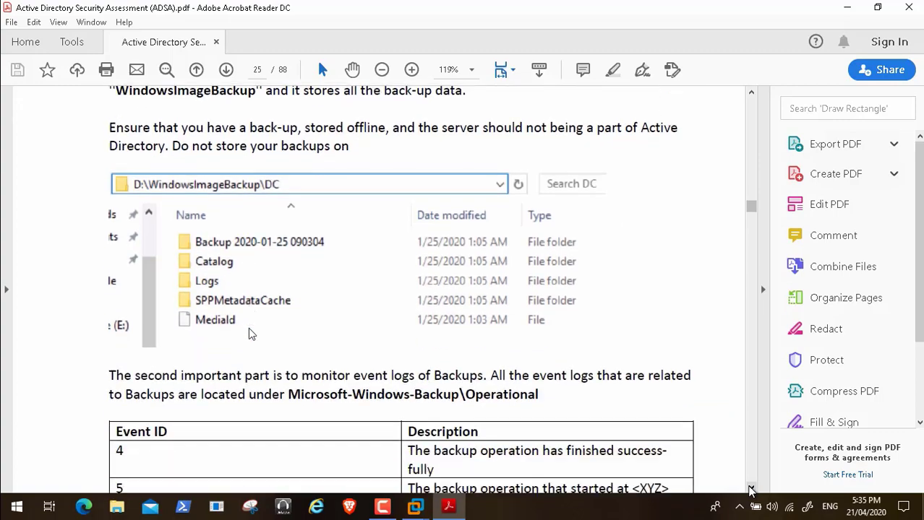
pyautogui.scroll(-9, 750, 489)
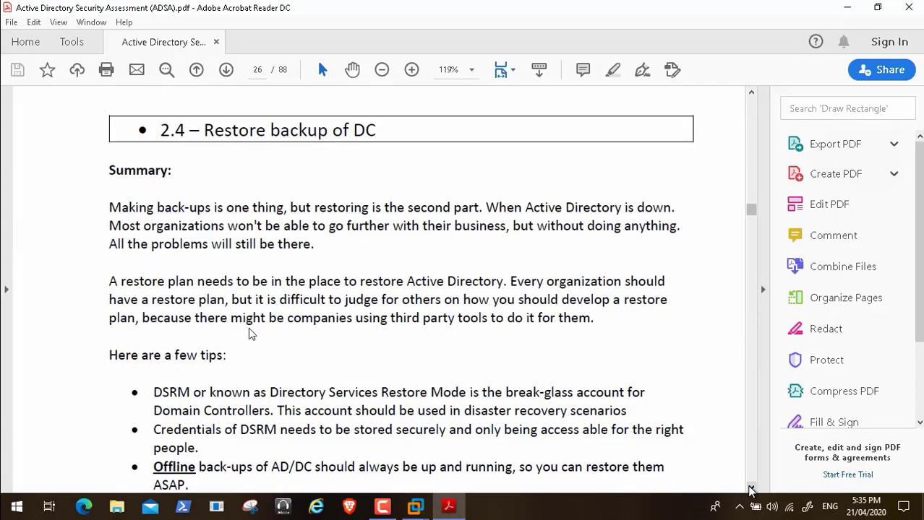
pyautogui.scroll(-10, 751, 489)
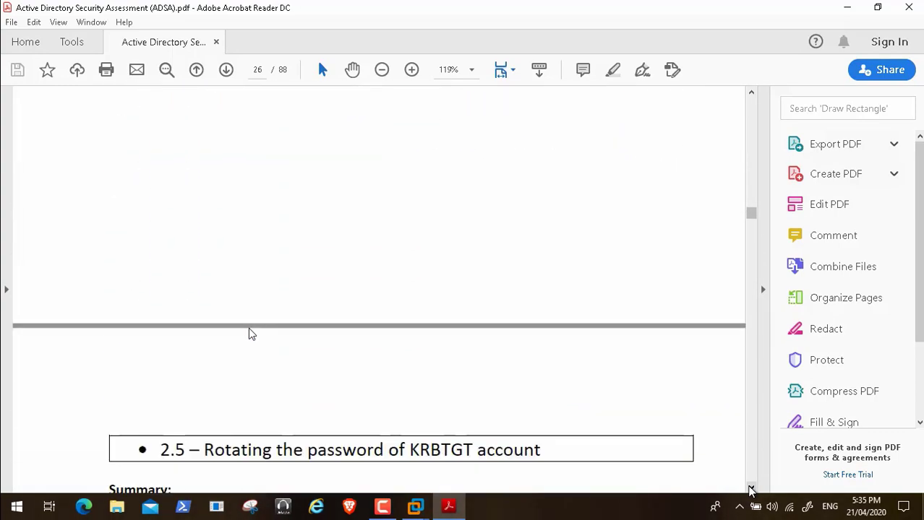
# Read the summary of section 2.5 on rotating the KRBTGT account password, including the Reset Password illustration
pyautogui.scroll(-5, 751, 489)
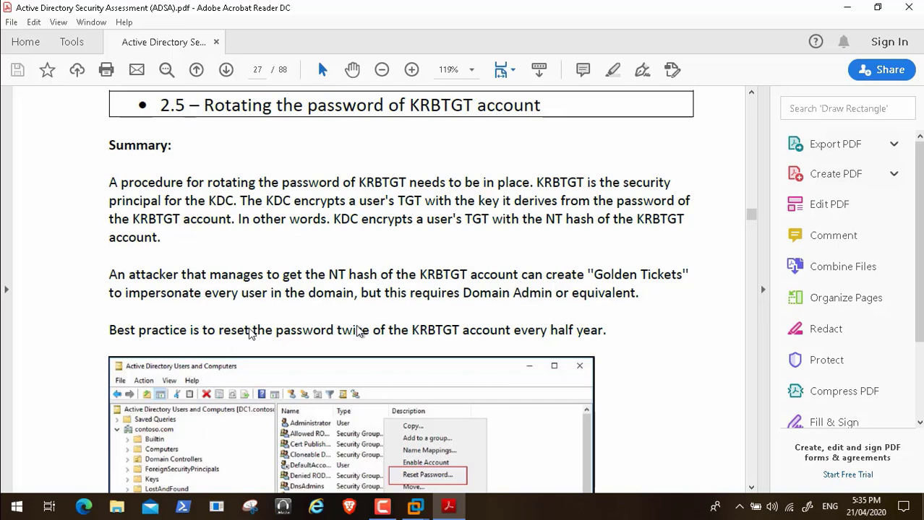
pyautogui.click(752, 488)
pyautogui.click(752, 489)
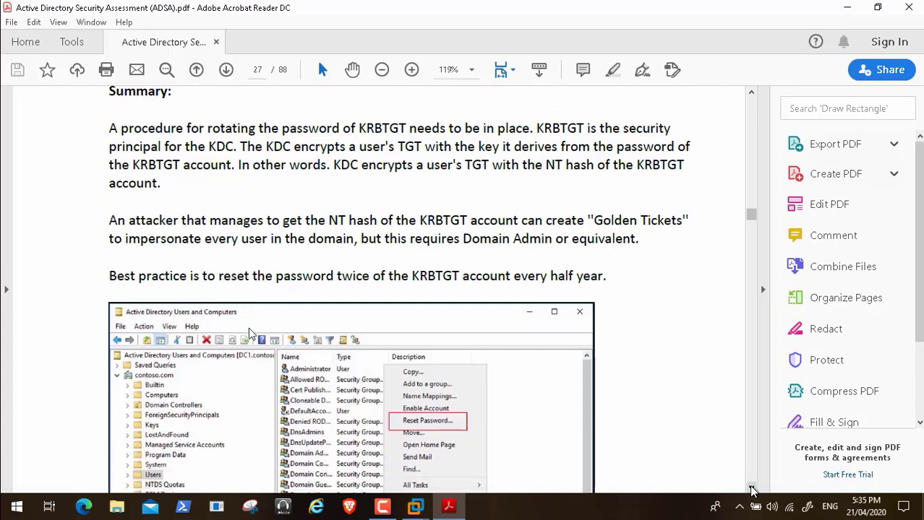
pyautogui.click(751, 489)
pyautogui.click(751, 488)
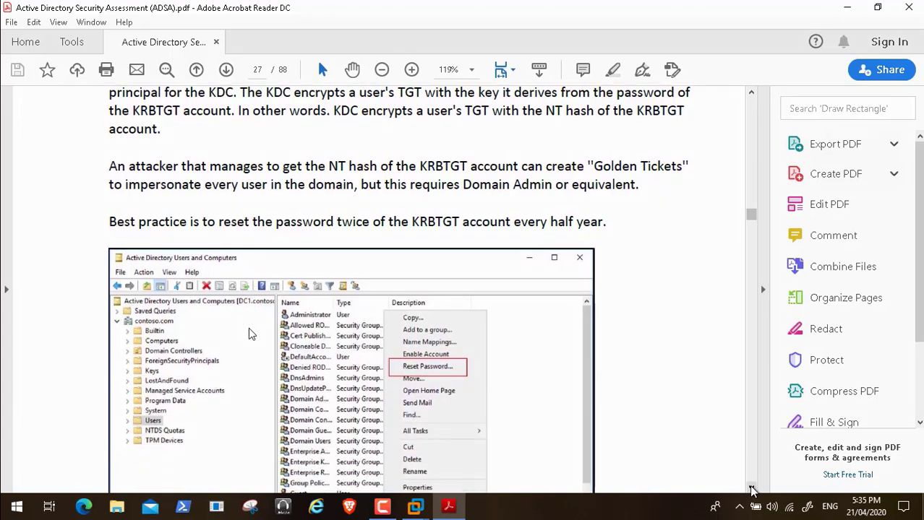
pyautogui.click(751, 488)
pyautogui.click(752, 488)
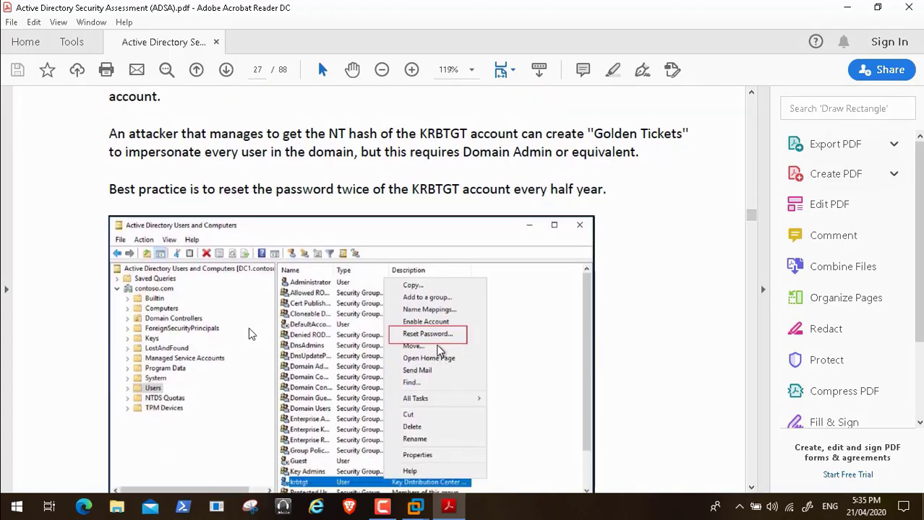
pyautogui.click(751, 489)
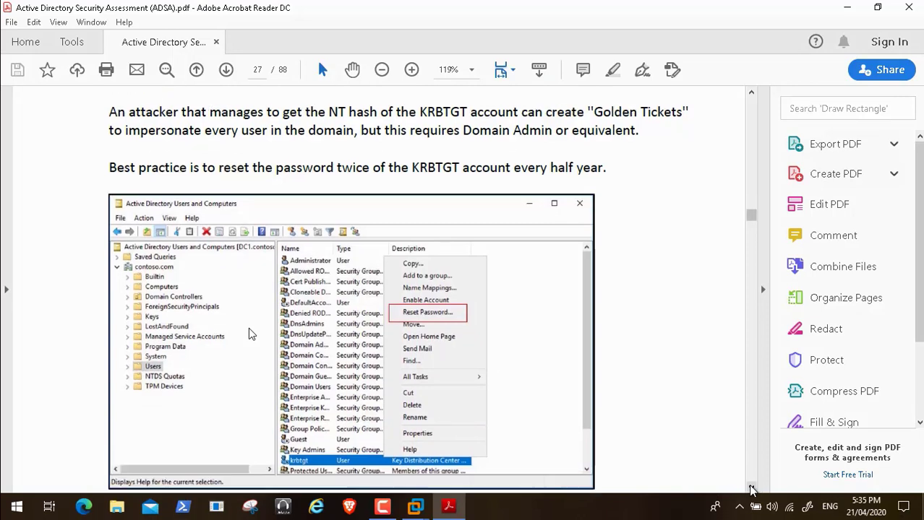
pyautogui.click(751, 489)
pyautogui.click(752, 489)
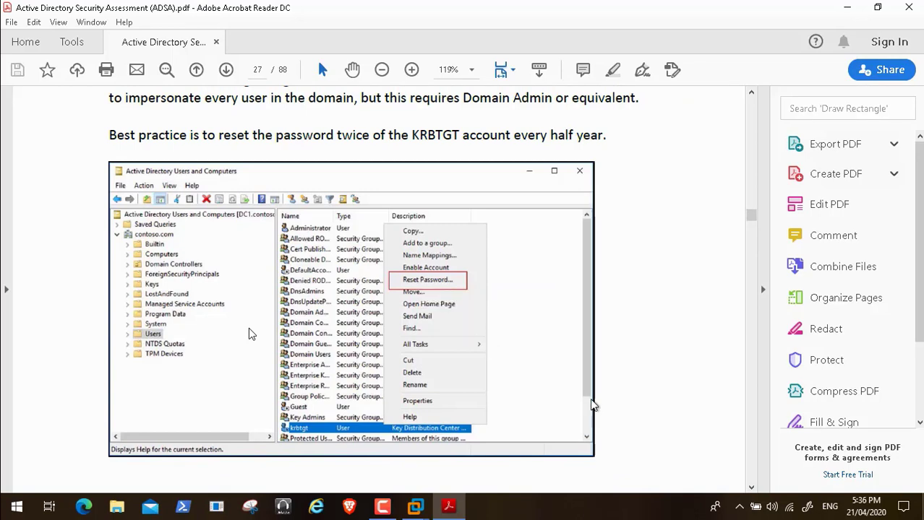
pyautogui.click(752, 488)
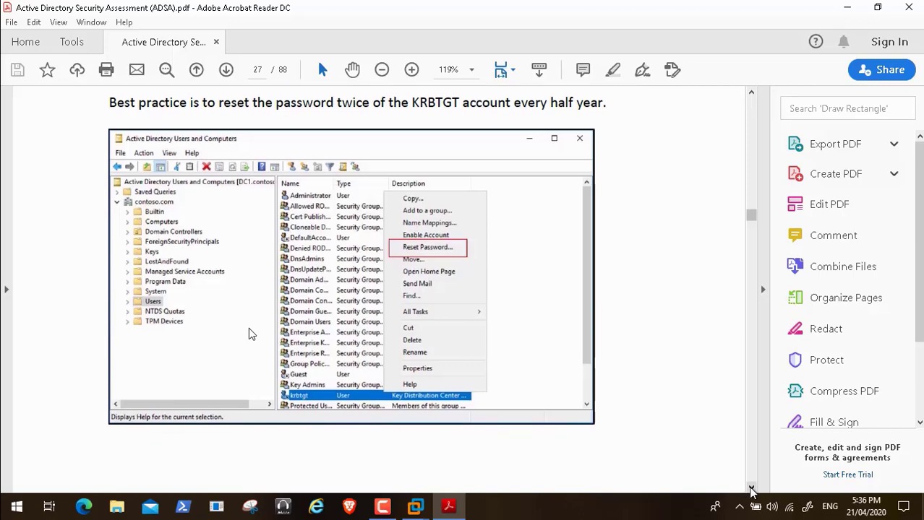
# Read the KRBTGT recommendation about checking the password's last set date, spacing the two resets and validating replication with the script
pyautogui.click(751, 489)
pyautogui.click(752, 490)
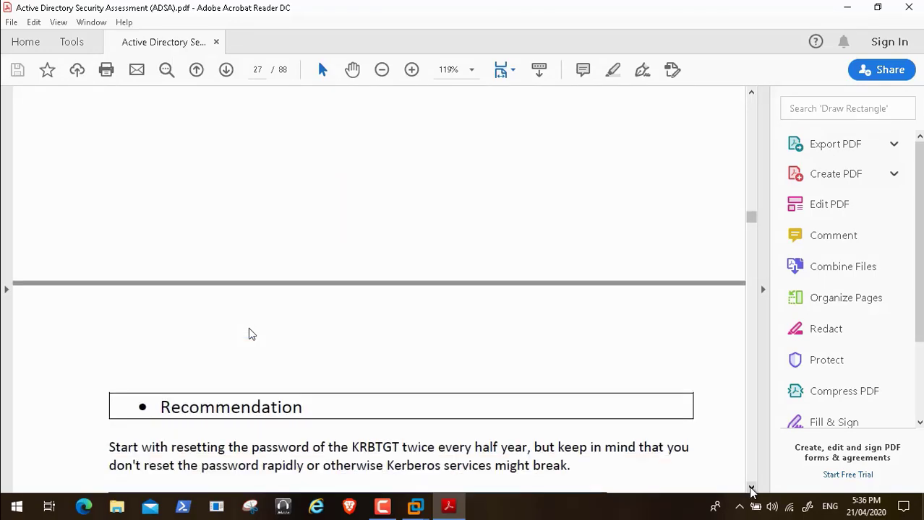
pyautogui.click(752, 489)
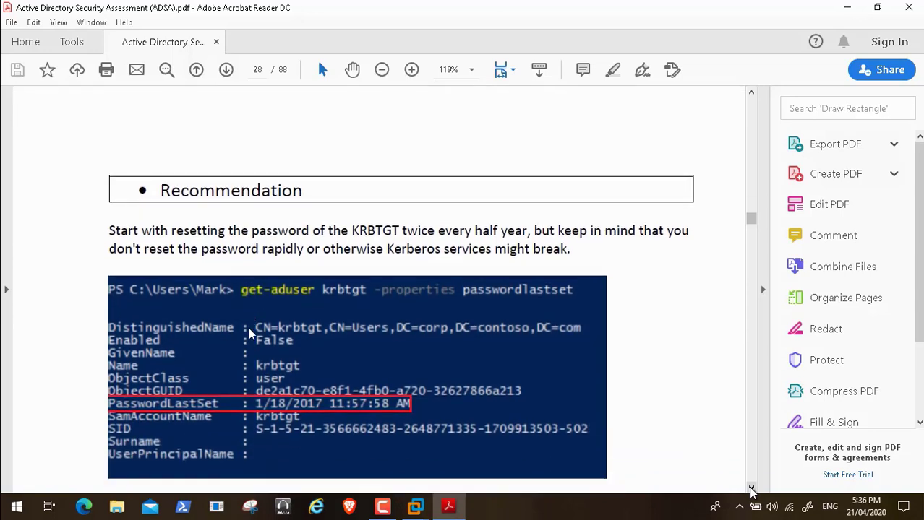
pyautogui.click(752, 489)
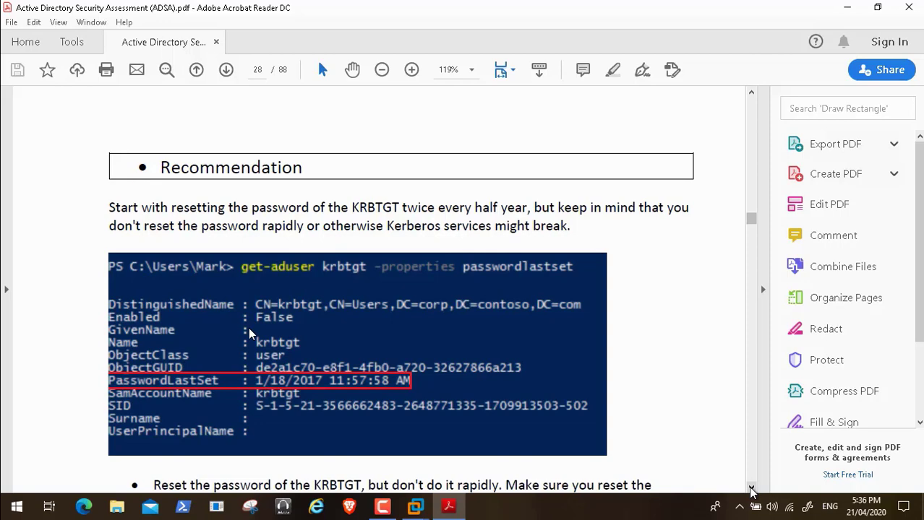
pyautogui.click(752, 490)
pyautogui.click(751, 489)
pyautogui.click(752, 489)
pyautogui.click(752, 489)
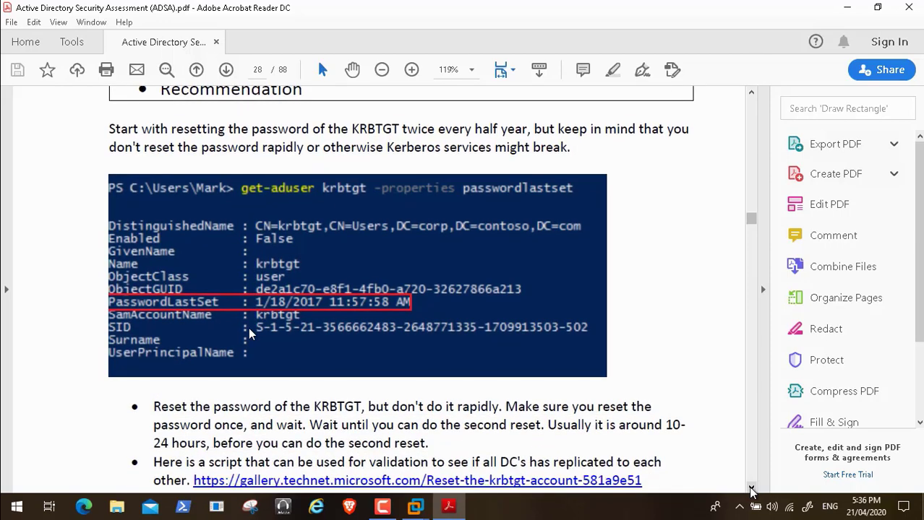
pyautogui.click(751, 489)
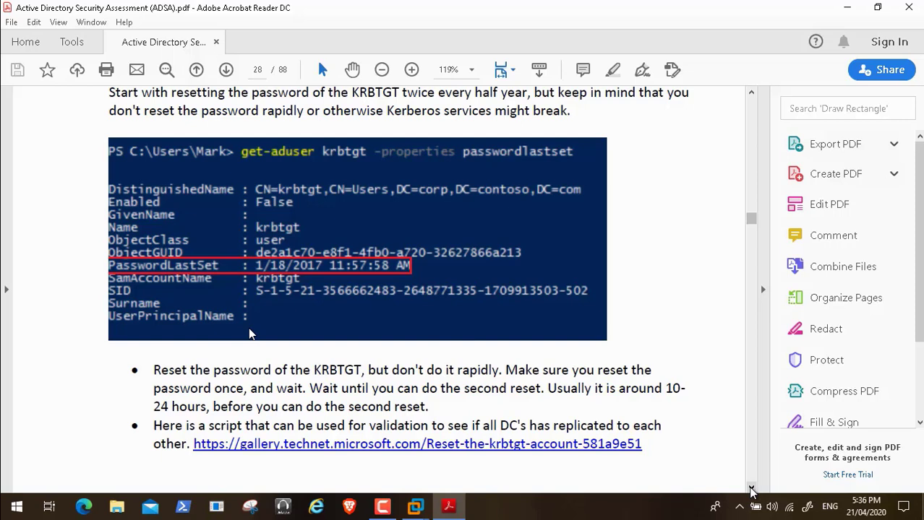
pyautogui.scroll(-5, 249, 334)
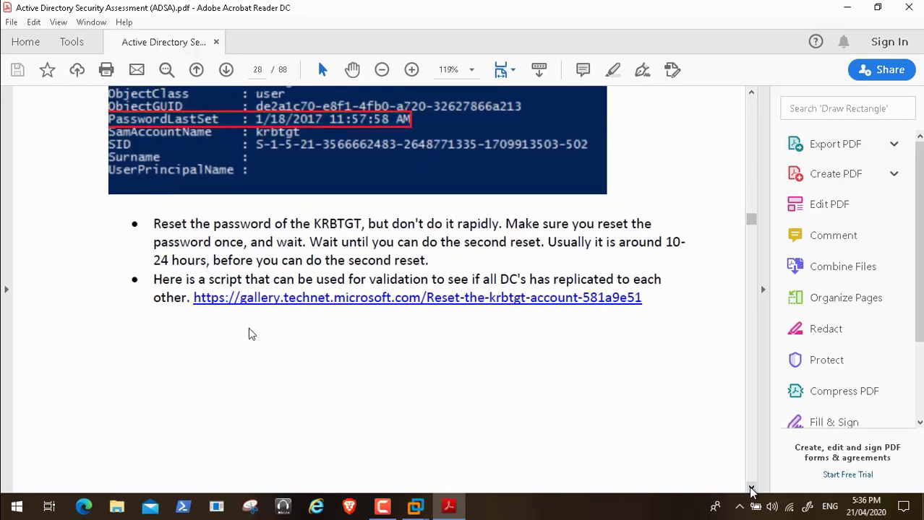
# Skim section 2.6 on rotating the DSRM account password through to the start of section 2.7 on auditing rules
pyautogui.scroll(-2, 248, 334)
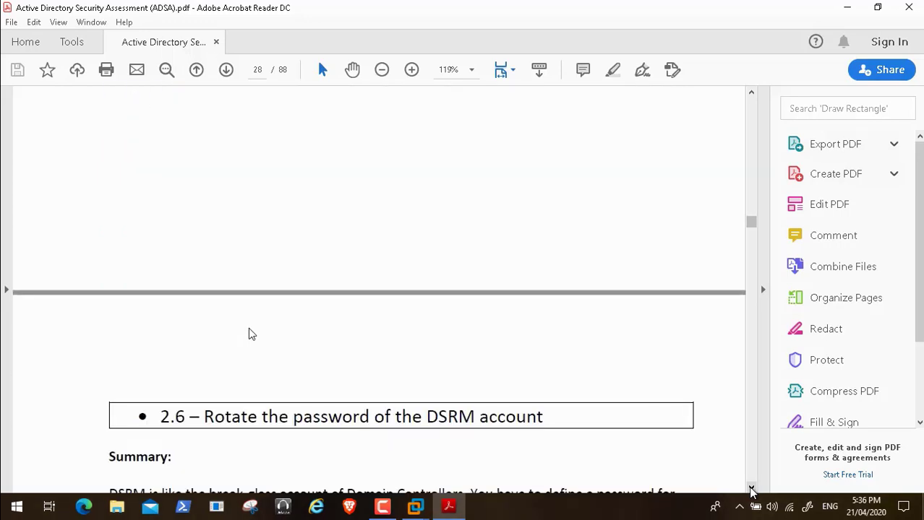
pyautogui.scroll(-5, 248, 333)
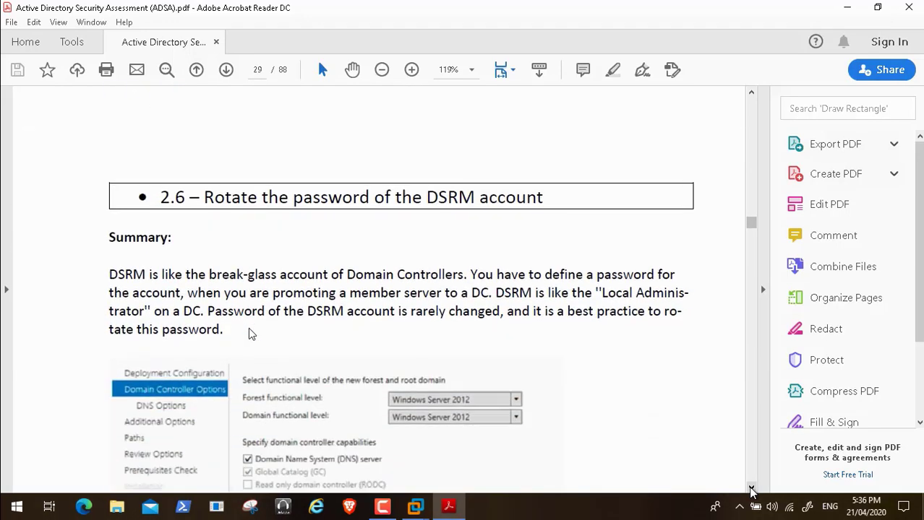
pyautogui.scroll(-1, 249, 334)
pyautogui.scroll(-15, 249, 334)
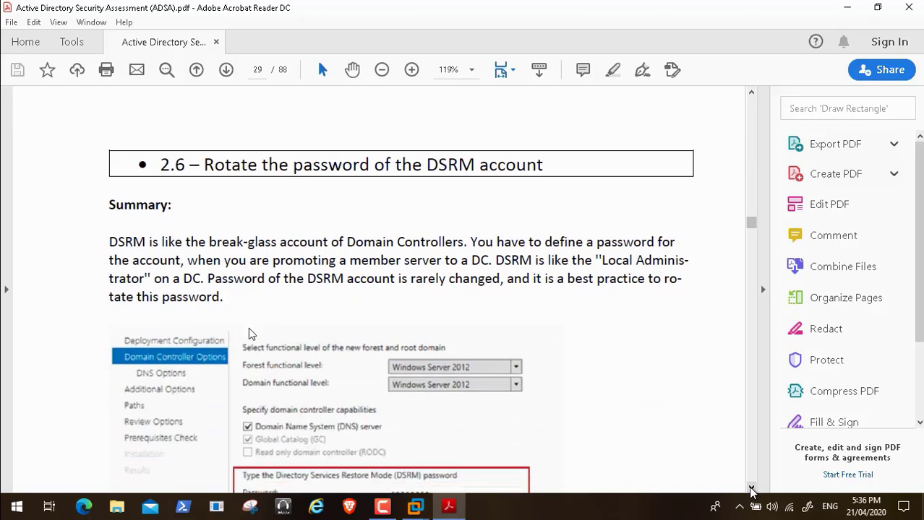
pyautogui.scroll(-12, 248, 334)
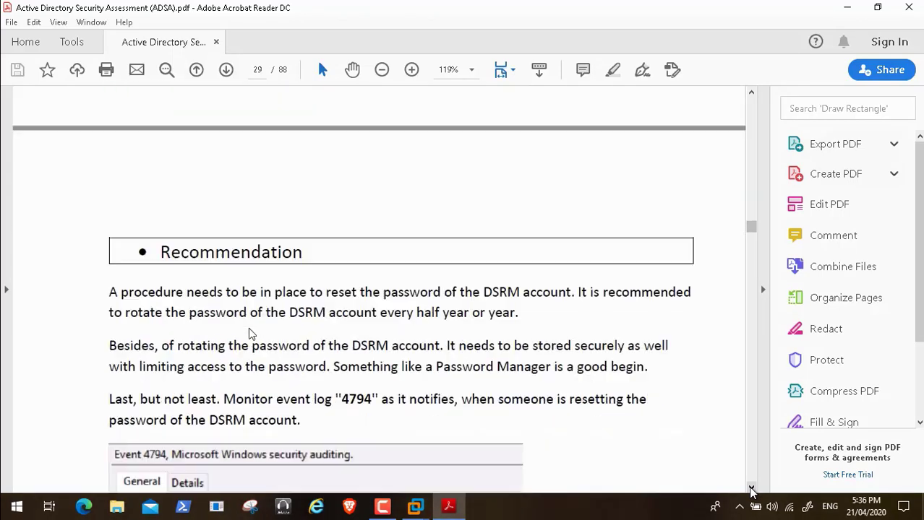
pyautogui.scroll(-20, 249, 334)
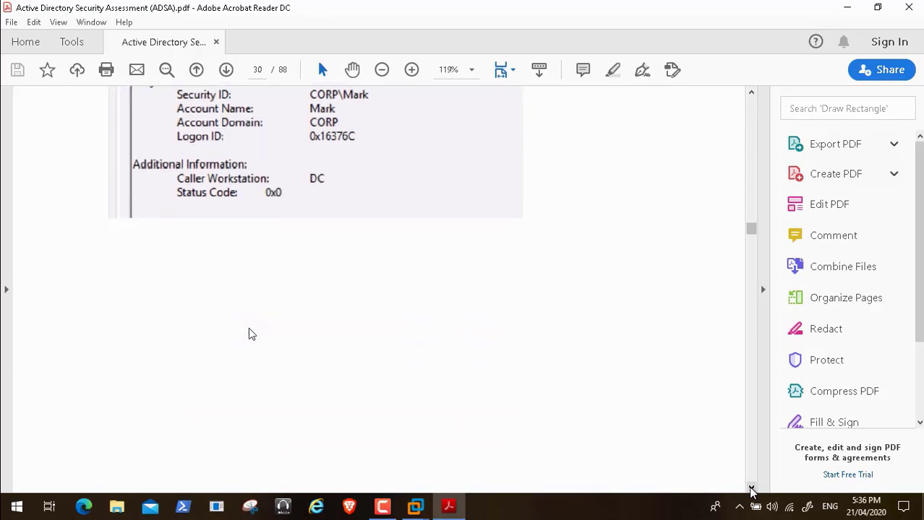
pyautogui.scroll(-4, 751, 491)
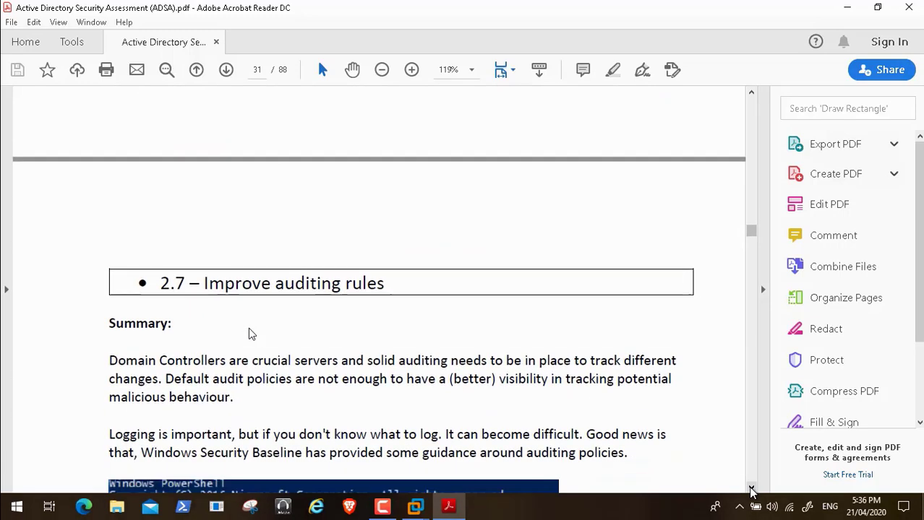
# Return to the DSRM recommendation in section 2.6 and select the event ID 4794 in its monitoring advice
pyautogui.click(750, 97)
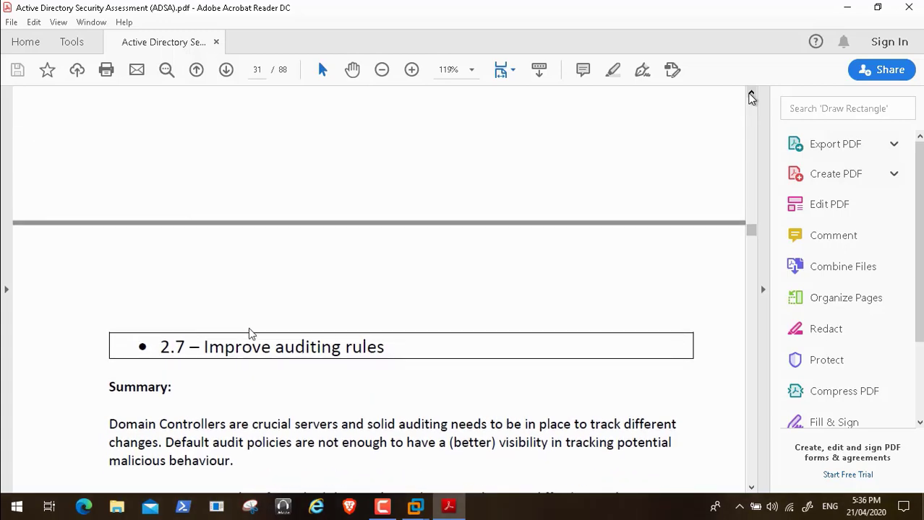
pyautogui.scroll(10, 752, 98)
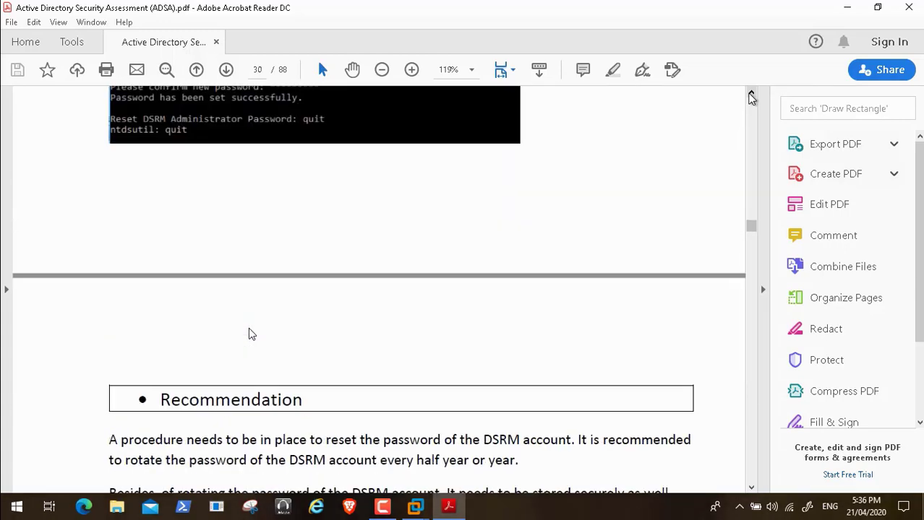
pyautogui.click(752, 489)
pyautogui.scroll(-5, 751, 491)
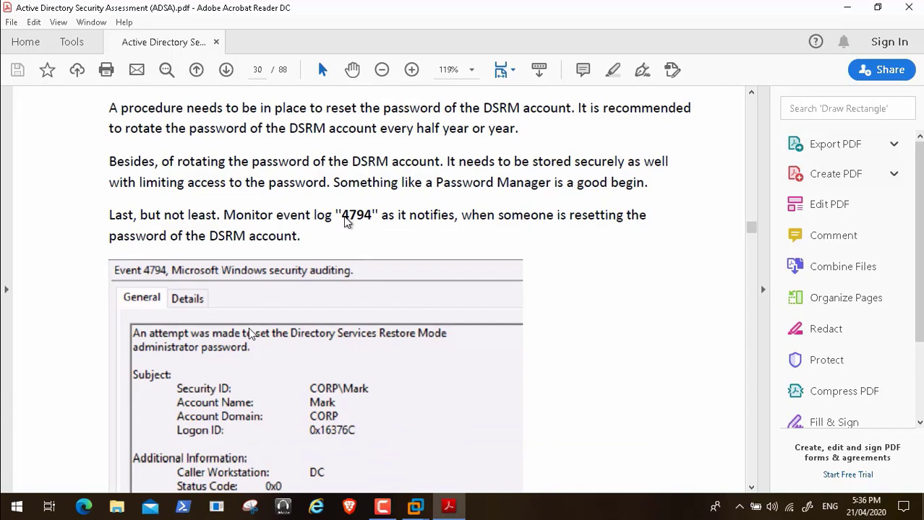
pyautogui.moveTo(341, 215); pyautogui.dragTo(371, 215)
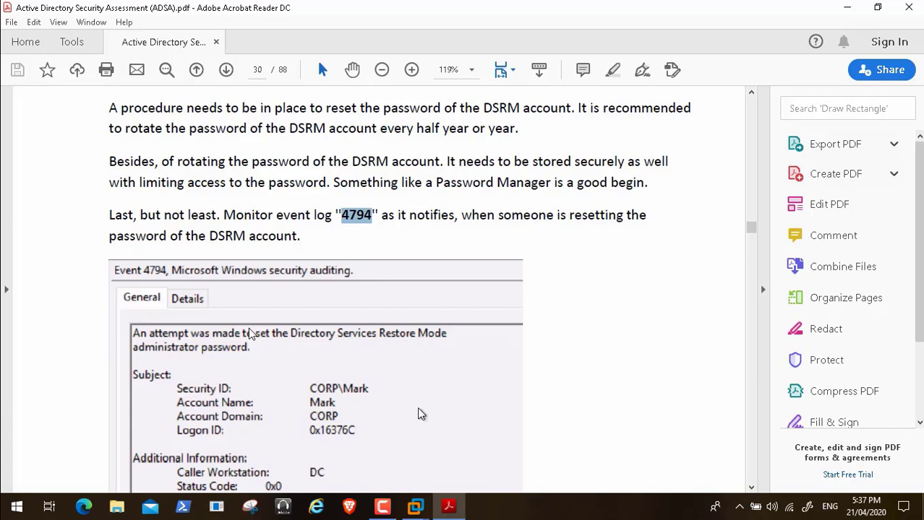
pyautogui.moveTo(414, 510)
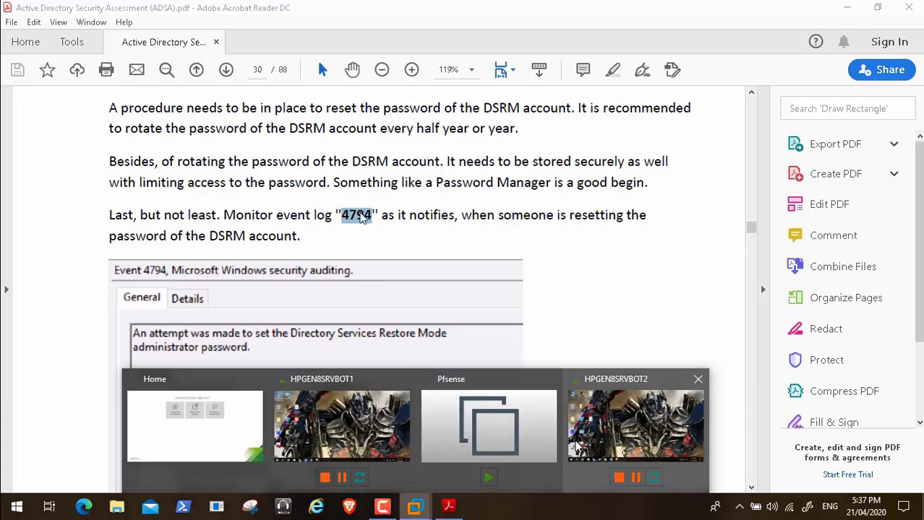
# Switch to the HPGEN8SRVBOT2 virtual machine and, in Transformers Console 2, collapse the Transformers.Local domain and expand Event Viewer
pyautogui.click(629, 434)
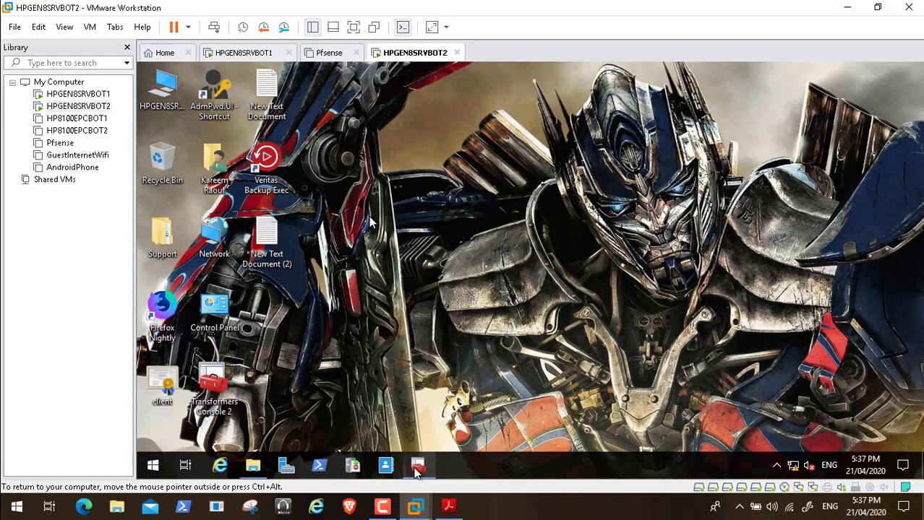
pyautogui.click(417, 466)
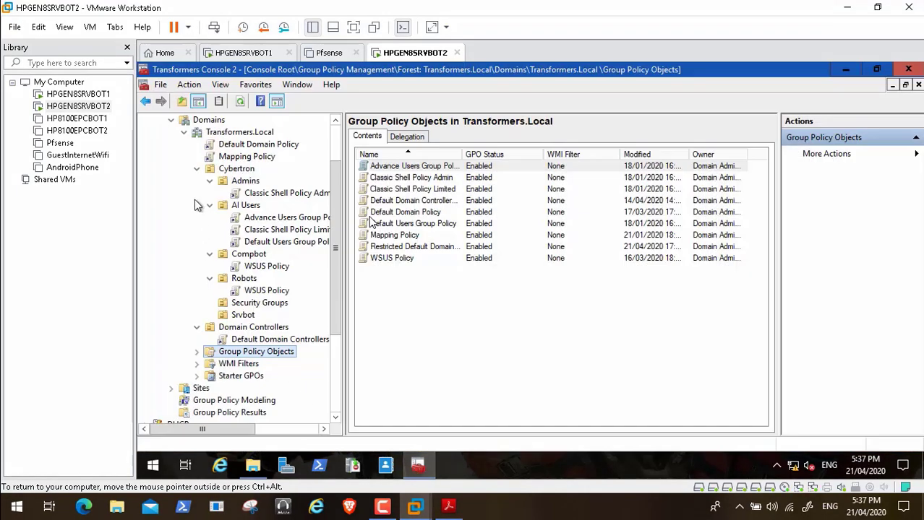
pyautogui.click(196, 170)
pyautogui.click(185, 145)
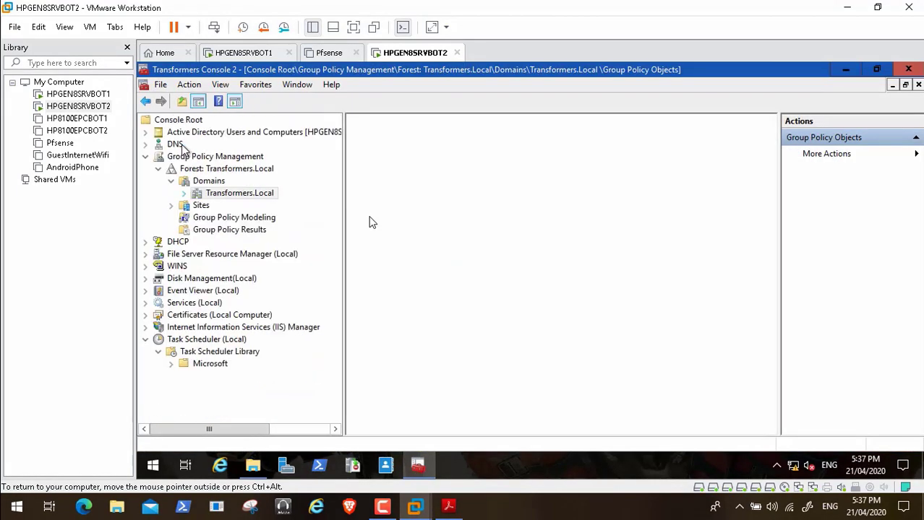
pyautogui.click(145, 290)
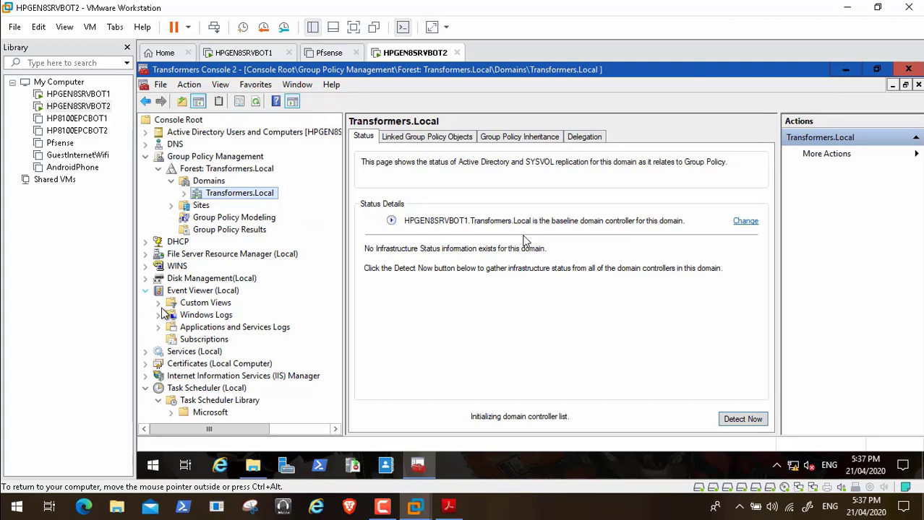
# Resume the paused video and skip ahead past the custom event log view to the PDF's domain controller auditing summary
pyautogui.moveTo(72, 477)
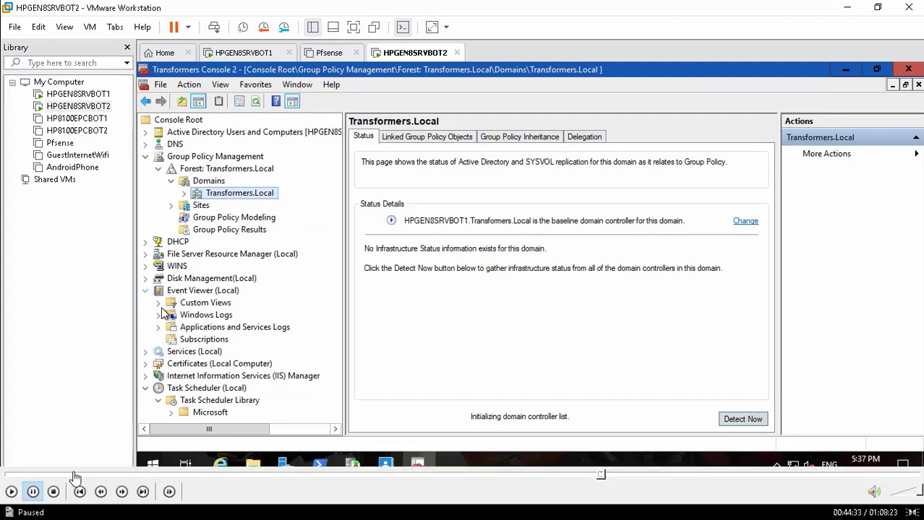
pyautogui.click(12, 492)
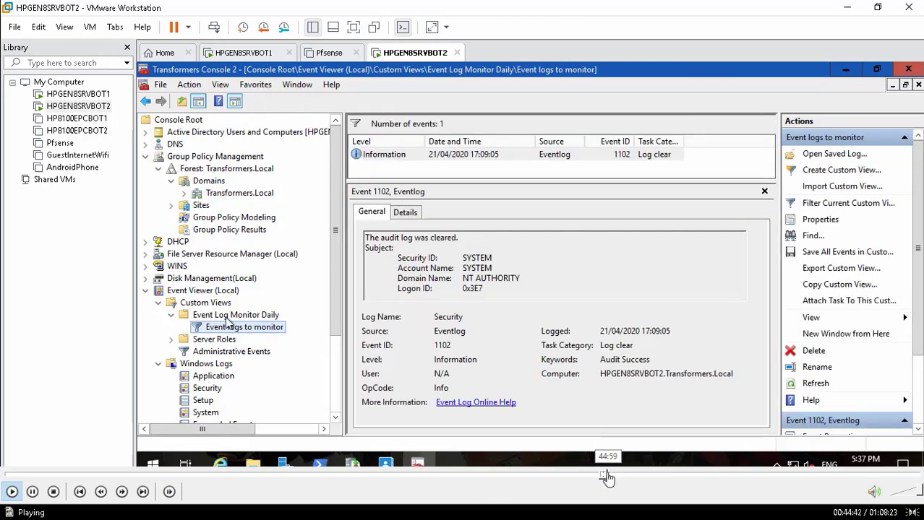
pyautogui.click(605, 474)
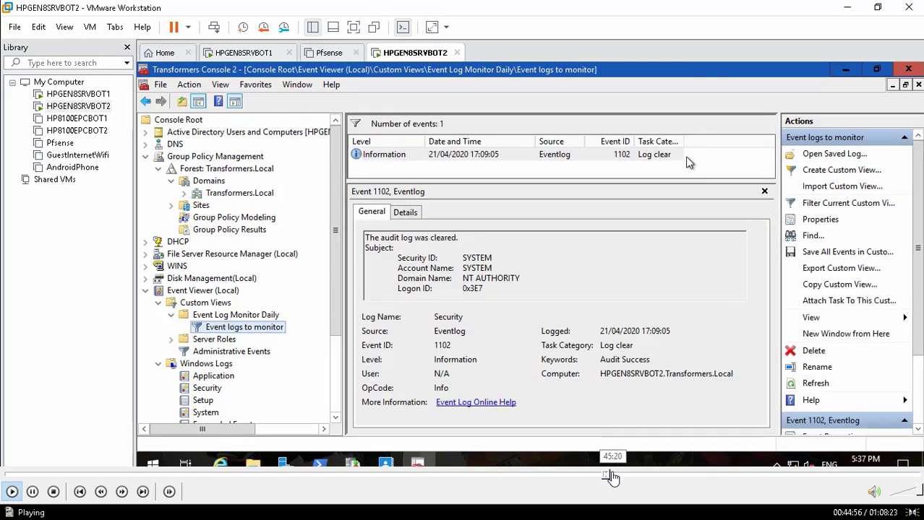
pyautogui.click(611, 477)
pyautogui.click(617, 478)
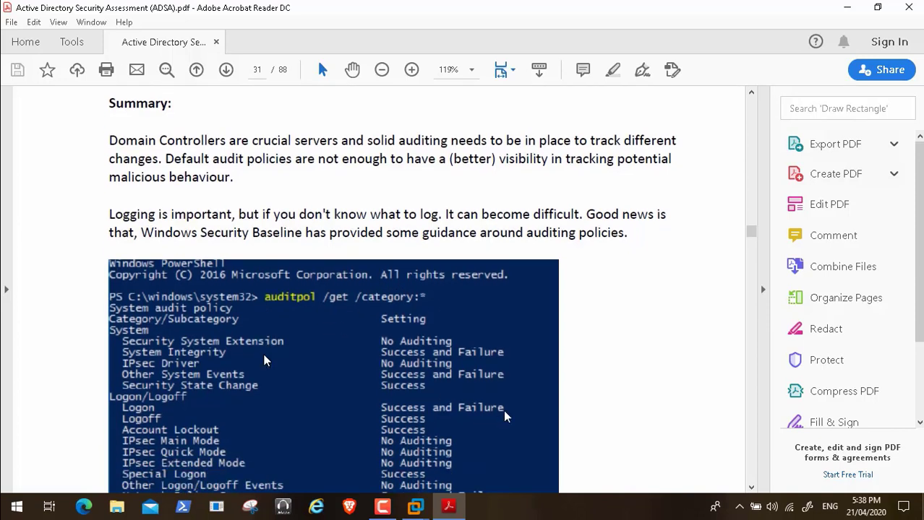
# Skip the video forward through the advanced audit policy recommendation and the Audit Policy settings to about 49:15
pyautogui.moveTo(619, 474)
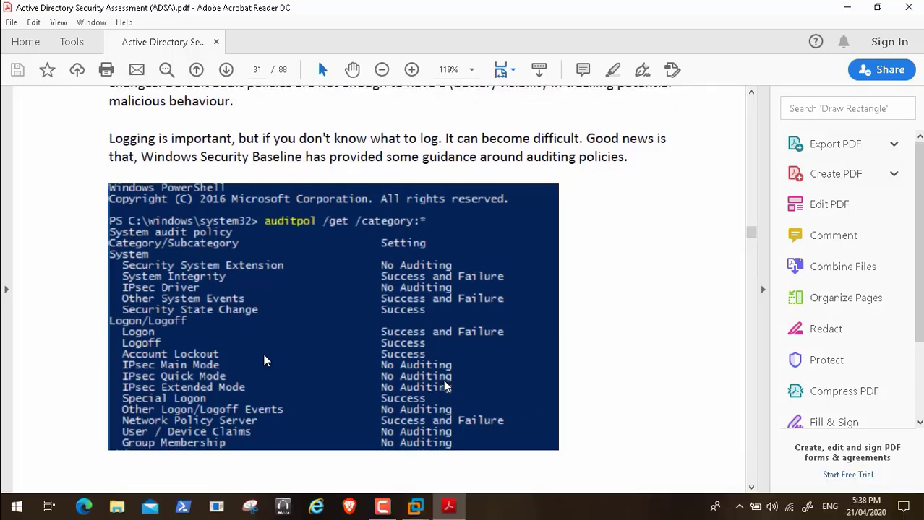
pyautogui.moveTo(600, 510)
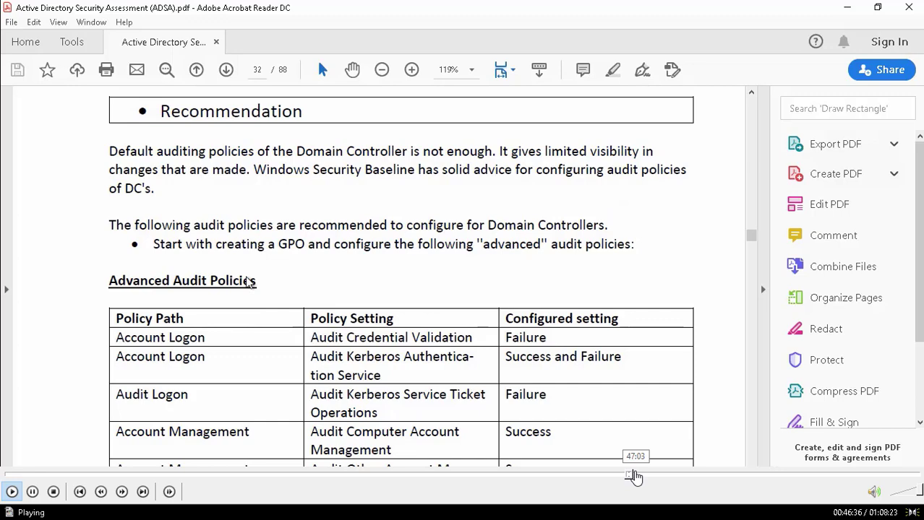
pyautogui.click(634, 475)
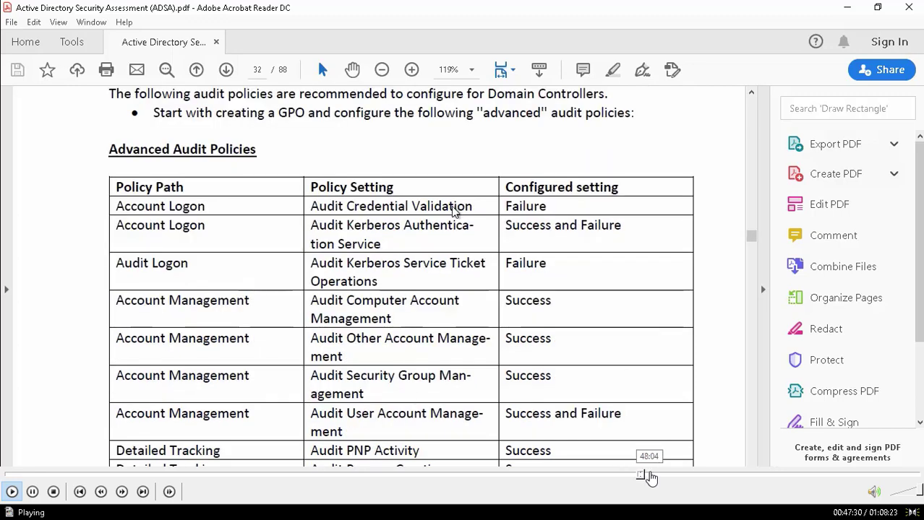
pyautogui.click(652, 474)
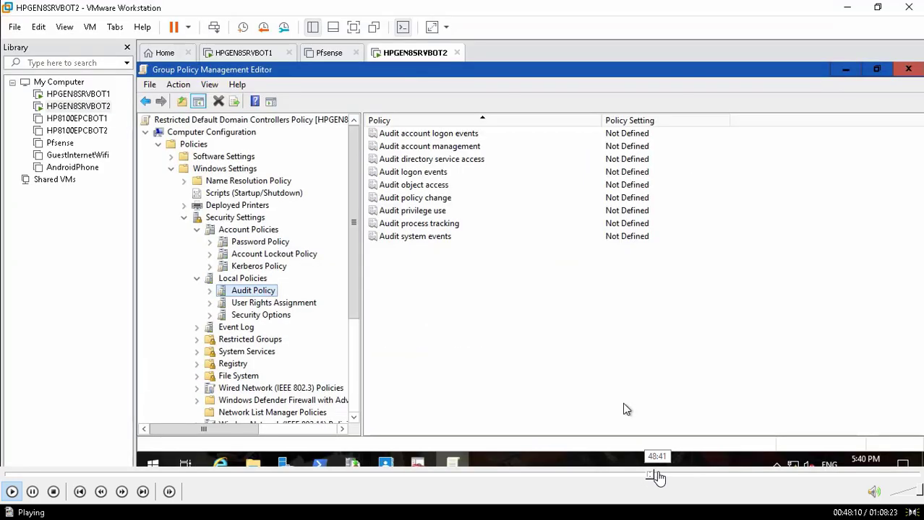
pyautogui.click(660, 477)
pyautogui.click(666, 478)
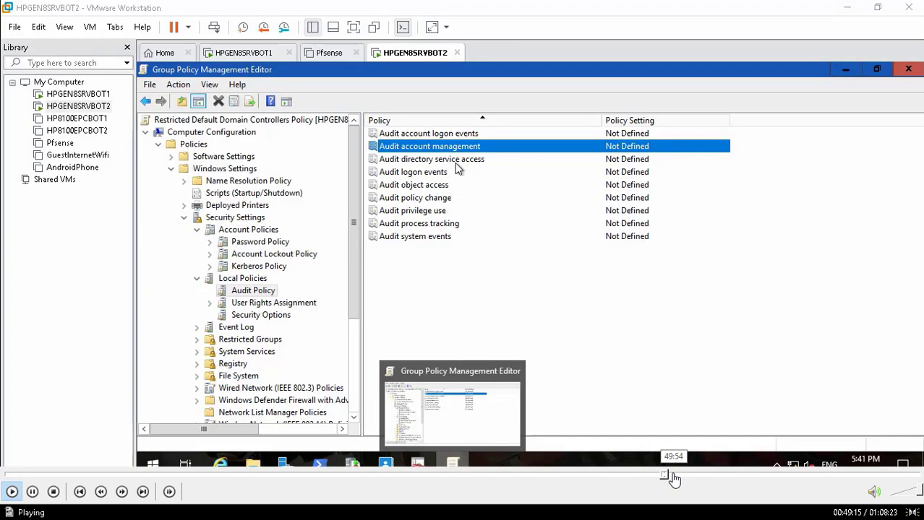
# Skip the video past the Group Policy editing and the AD ACL Scans section, settling at about 52:08
pyautogui.click(673, 479)
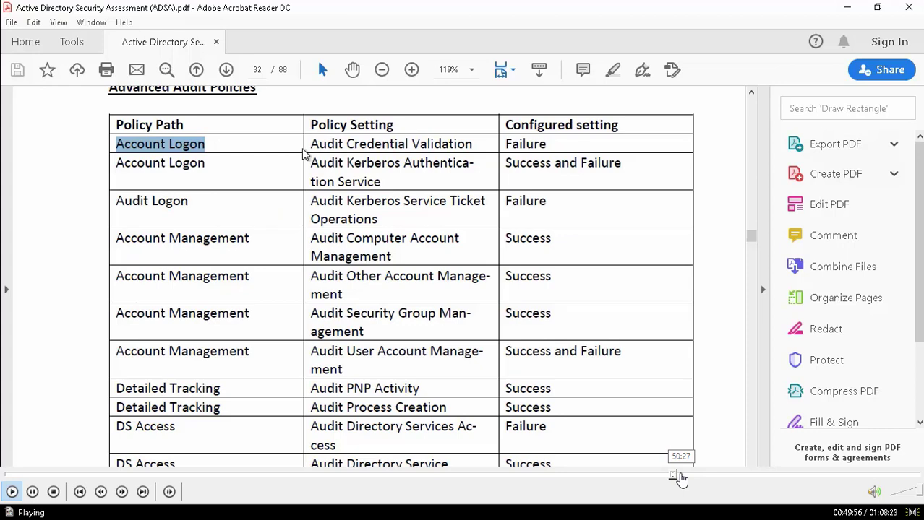
pyautogui.click(680, 479)
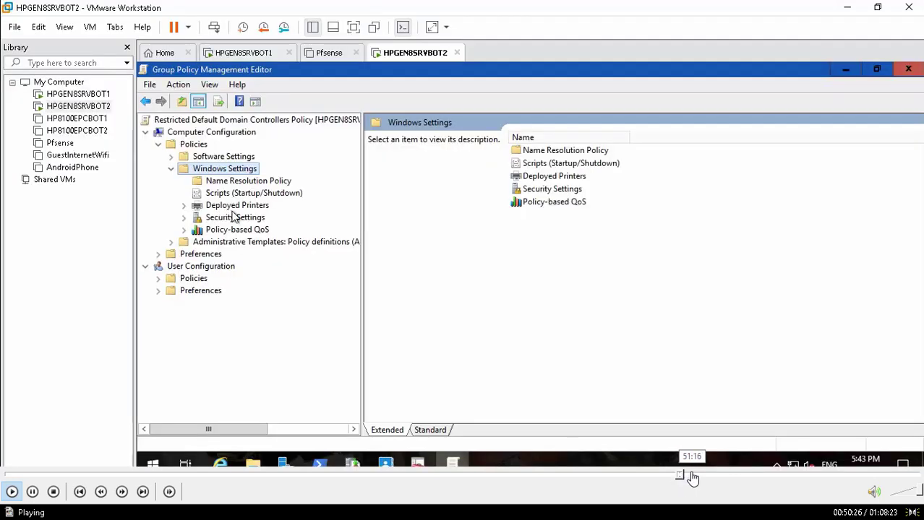
pyautogui.click(689, 477)
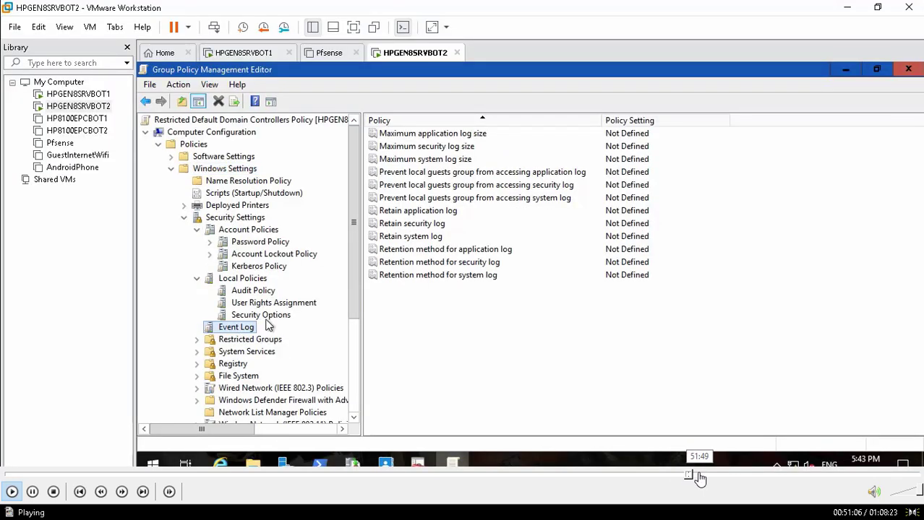
pyautogui.click(699, 477)
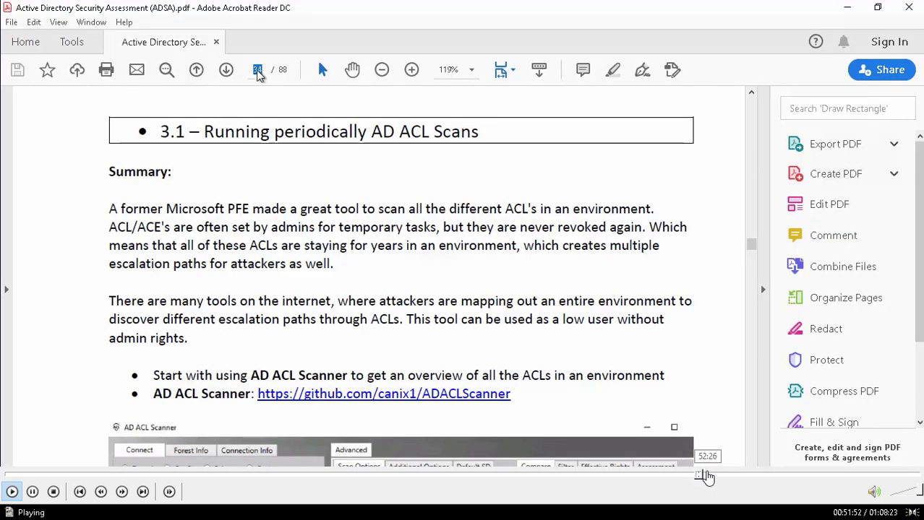
pyautogui.click(707, 477)
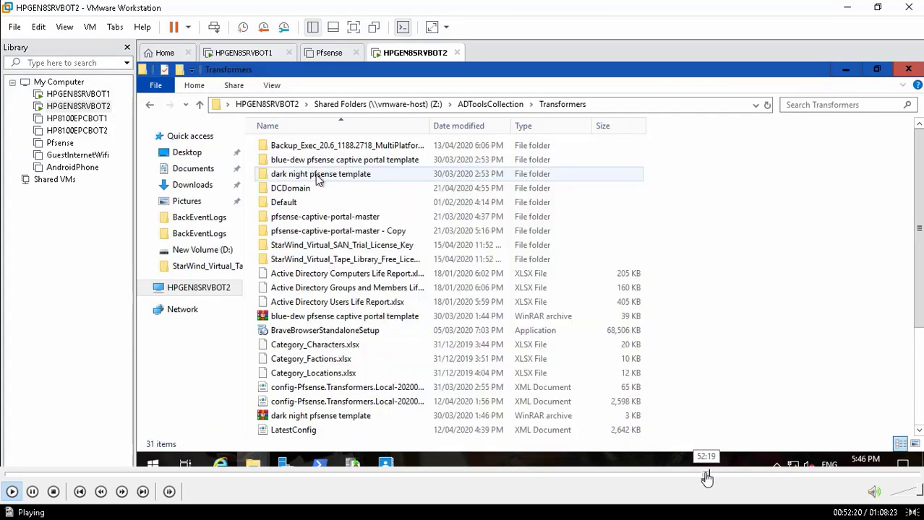
pyautogui.click(699, 477)
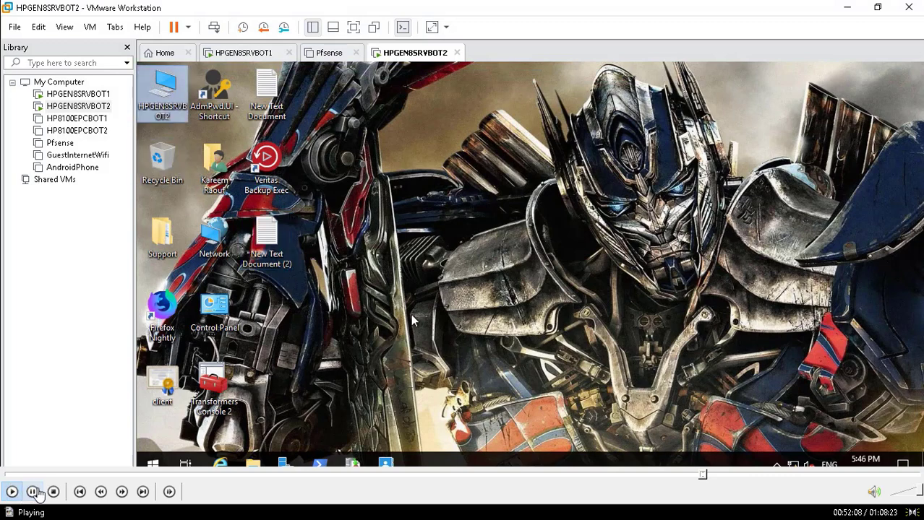
# Pause the video at 52:13, leave full screen and minimize the player window
pyautogui.click(33, 492)
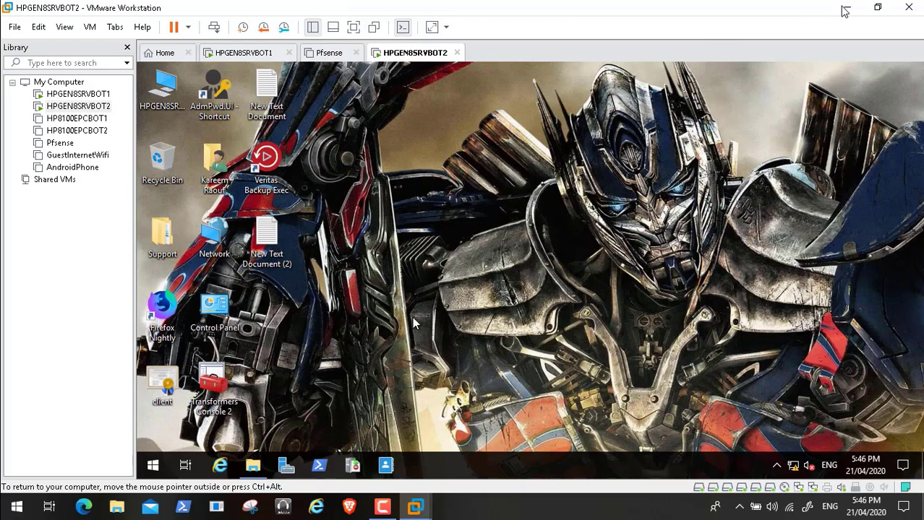
pyautogui.press('space')
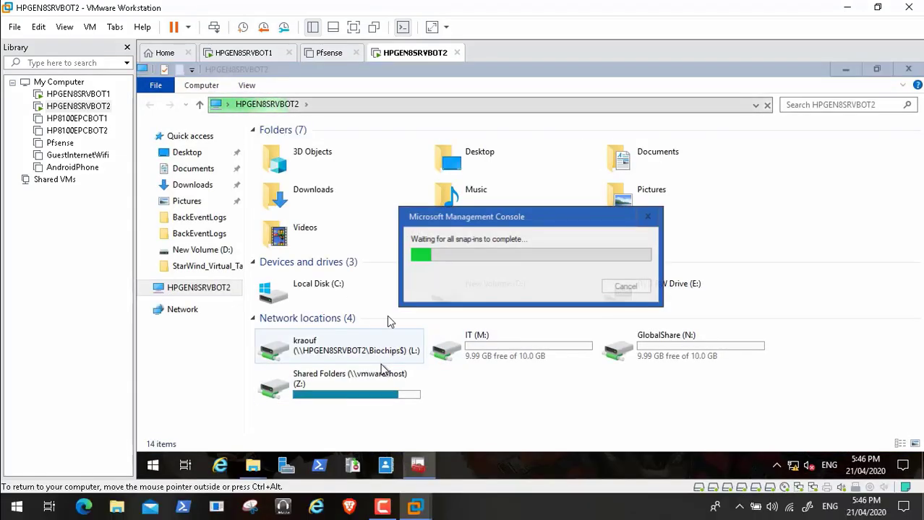
pyautogui.doubleClick(350, 287)
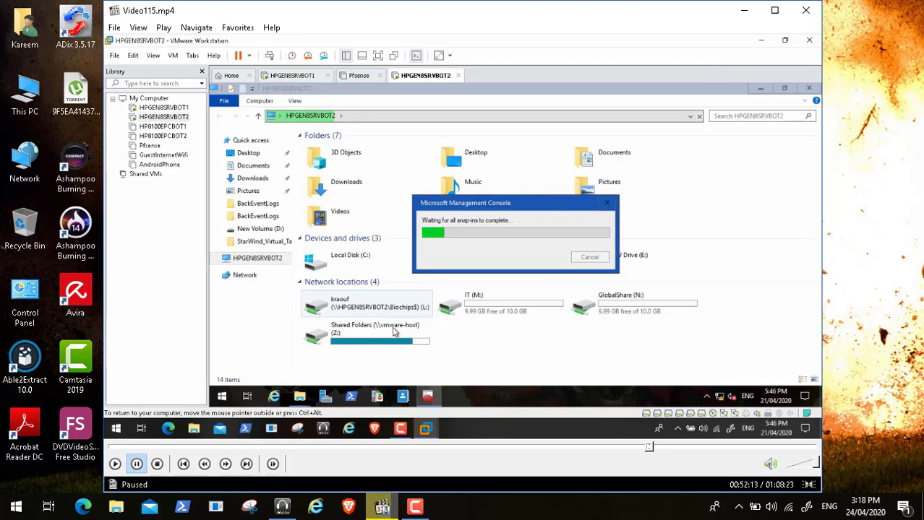
pyautogui.click(745, 14)
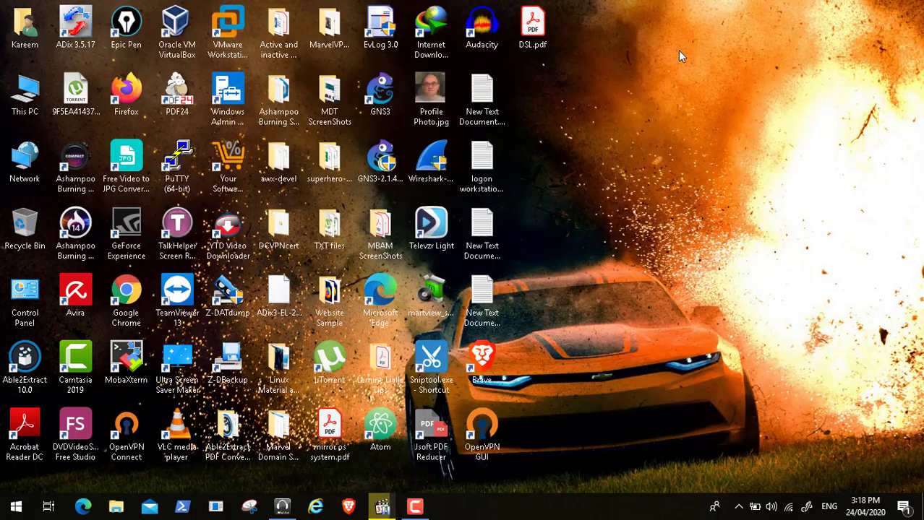
# Switch to the Brave browser and search Google for "hp tape drive"
pyautogui.click(349, 507)
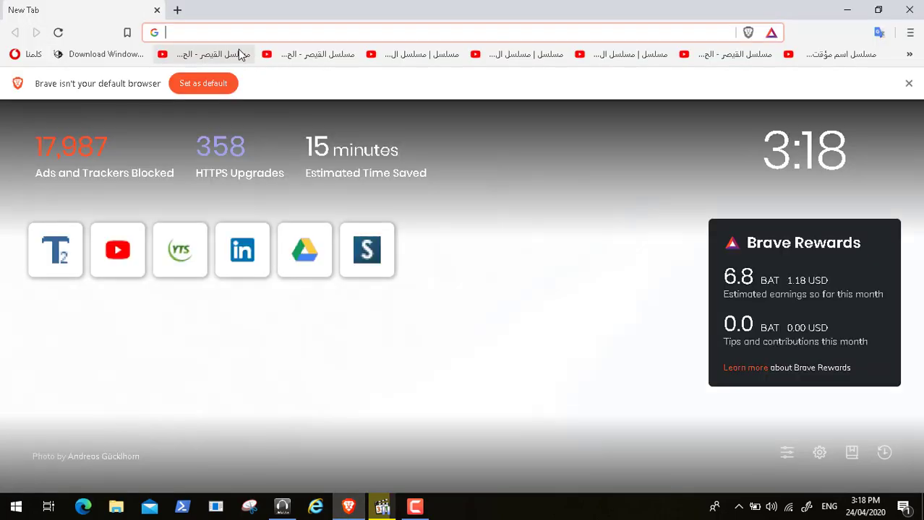
pyautogui.write('hp t')
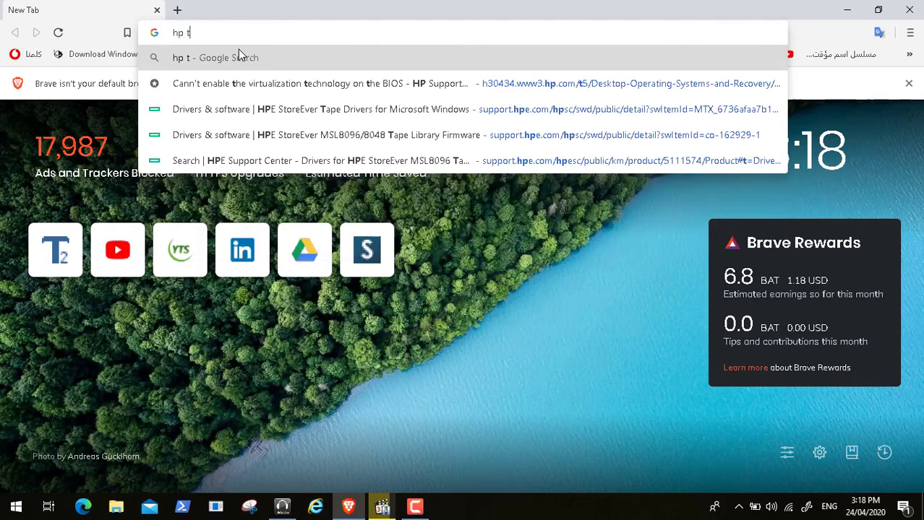
pyautogui.write('ape d')
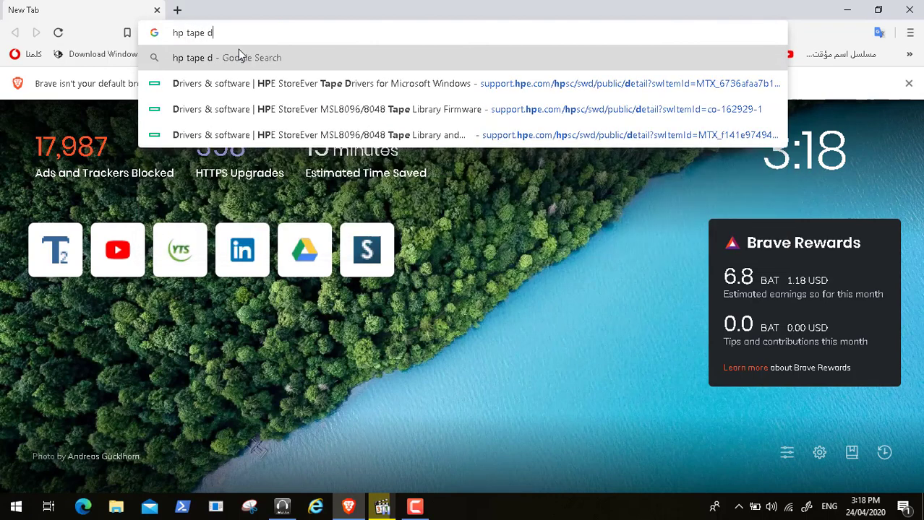
pyautogui.write('rive')
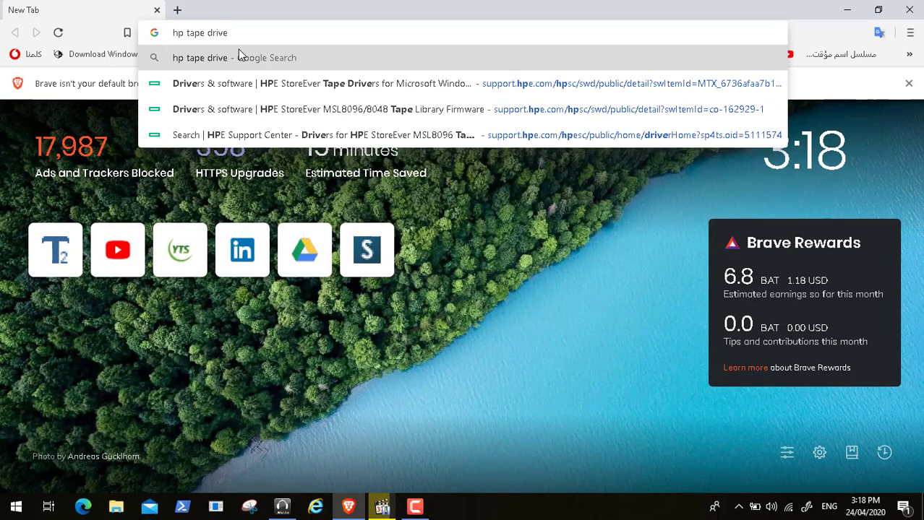
pyautogui.press('Return')
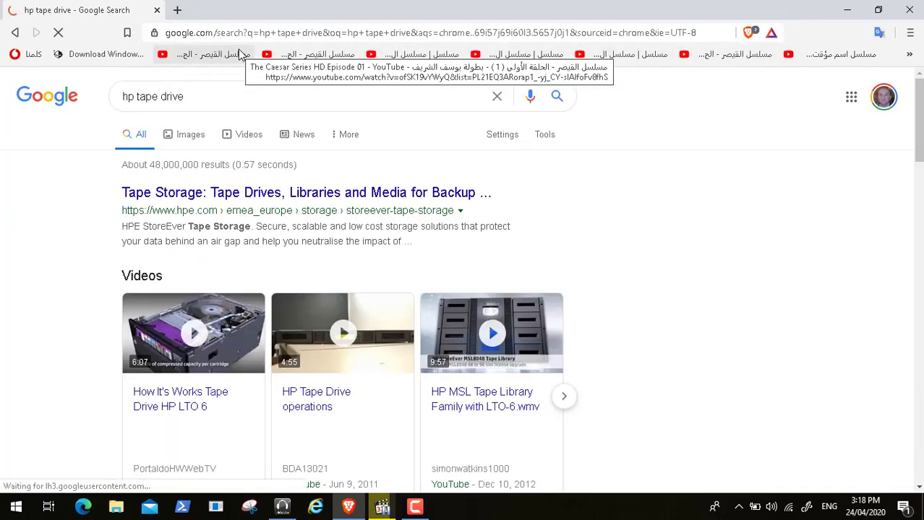
# Show the image results, preview the HP LTO4 SAS HH tape drive and the data cartridge pictures, and close the preview
pyautogui.click(189, 146)
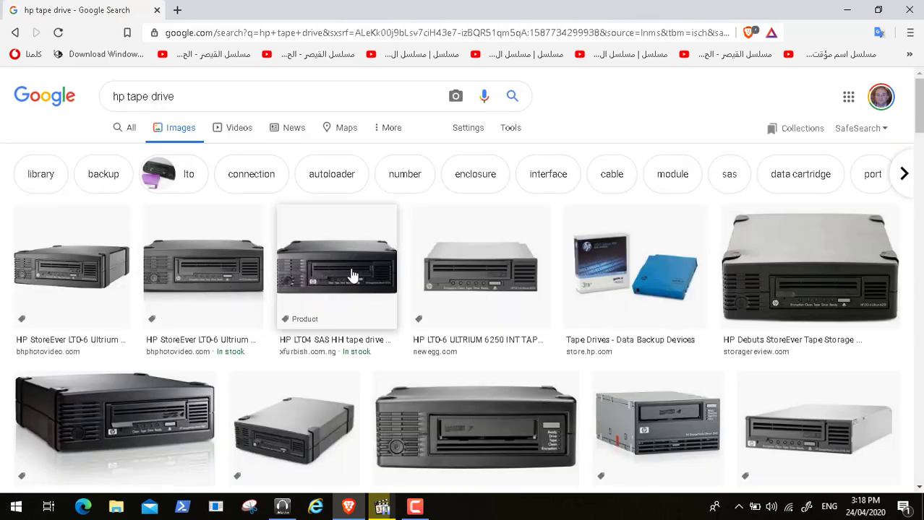
pyautogui.click(356, 278)
pyautogui.click(670, 294)
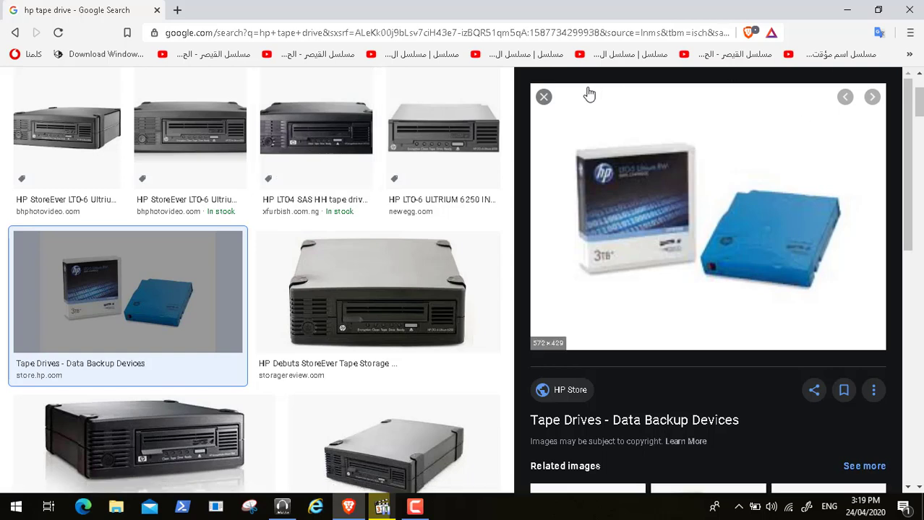
pyautogui.click(545, 98)
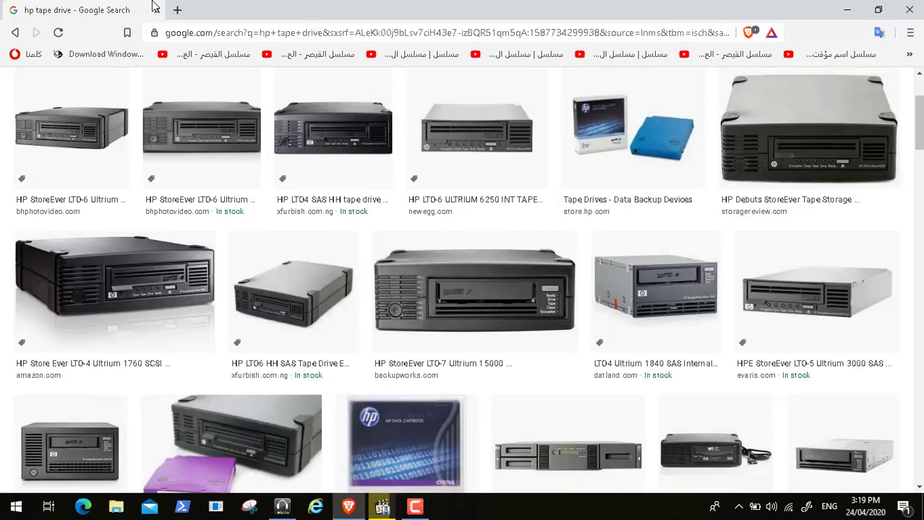
# Close the HP tape drive results, search Google for "starwinds VTL" and open the StarWind Virtual Tape Library (VTL) OEM page
pyautogui.click(177, 11)
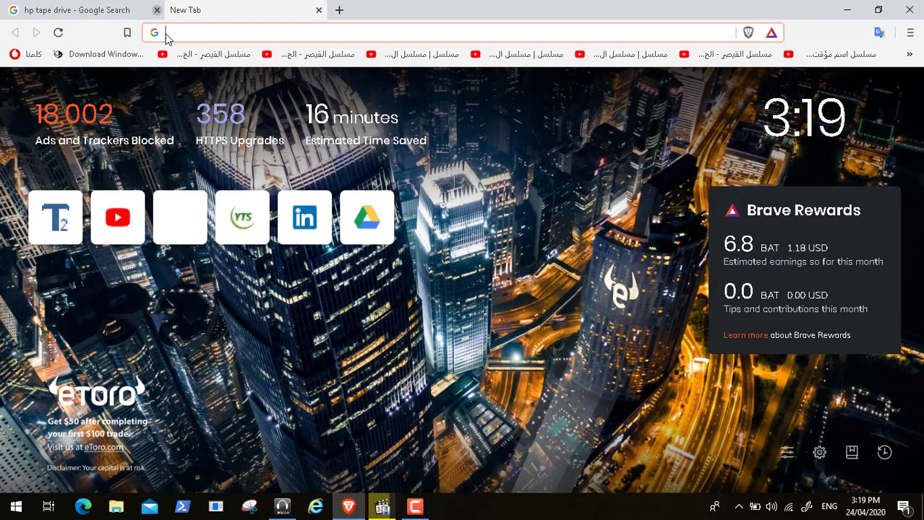
pyautogui.click(157, 11)
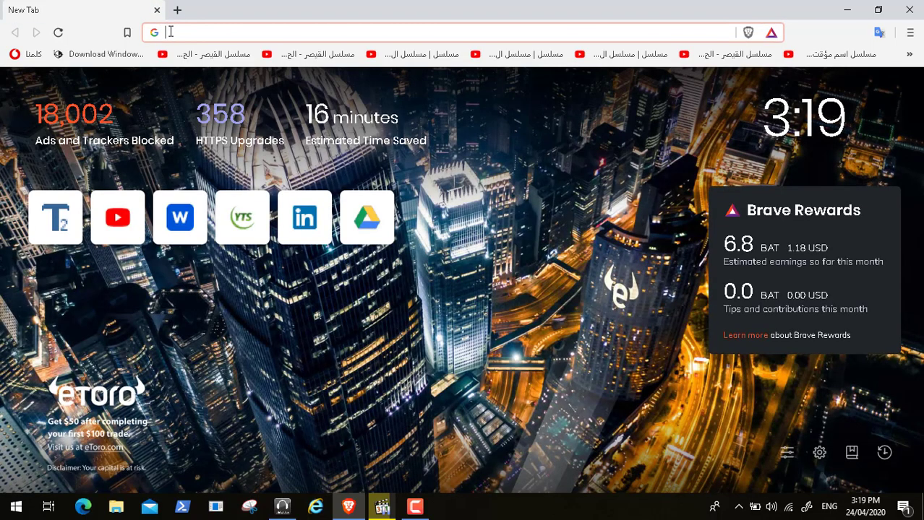
pyautogui.write('starw')
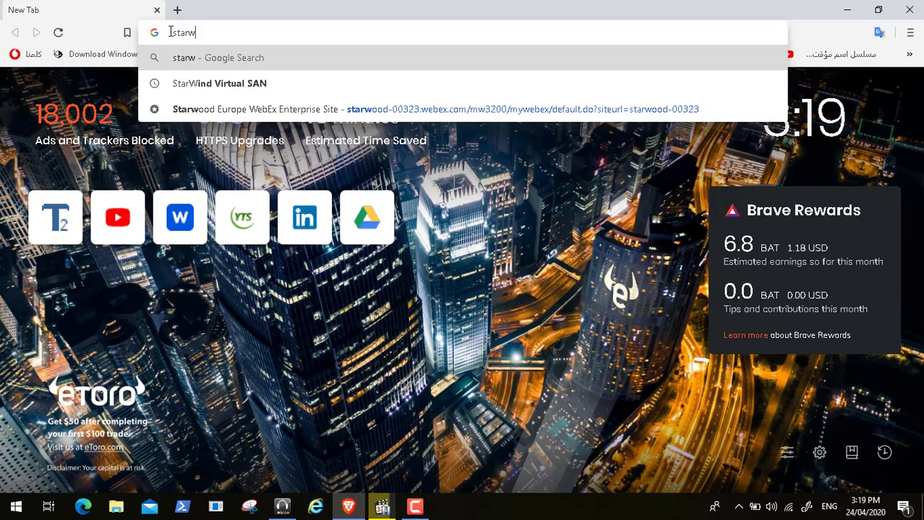
pyautogui.write('inds')
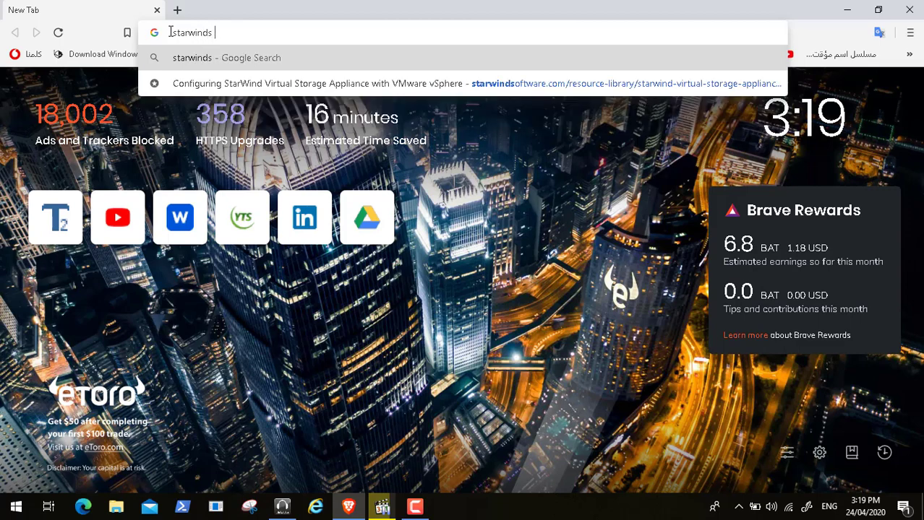
pyautogui.write(' VT')
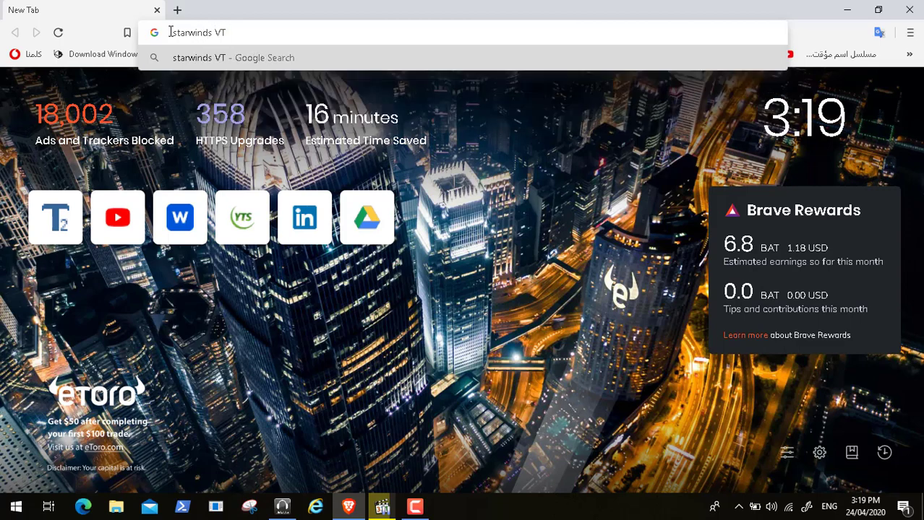
pyautogui.write('L')
pyautogui.press('Return')
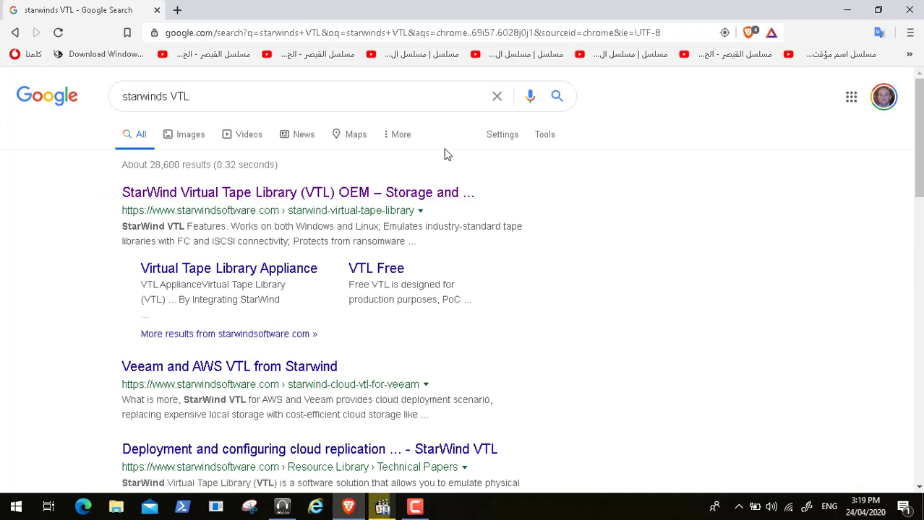
pyautogui.click(315, 194)
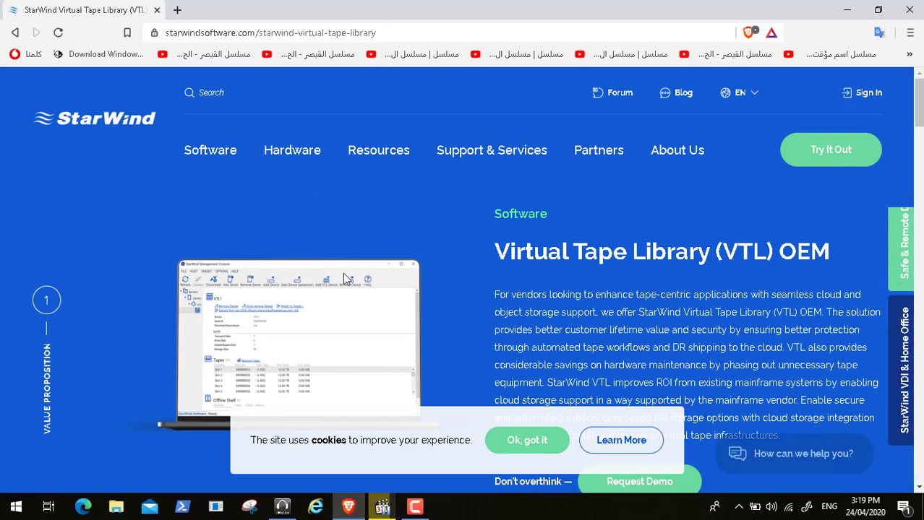
# Search Google for "tape drive" alongside the StarWind page and show the image results
pyautogui.click(177, 13)
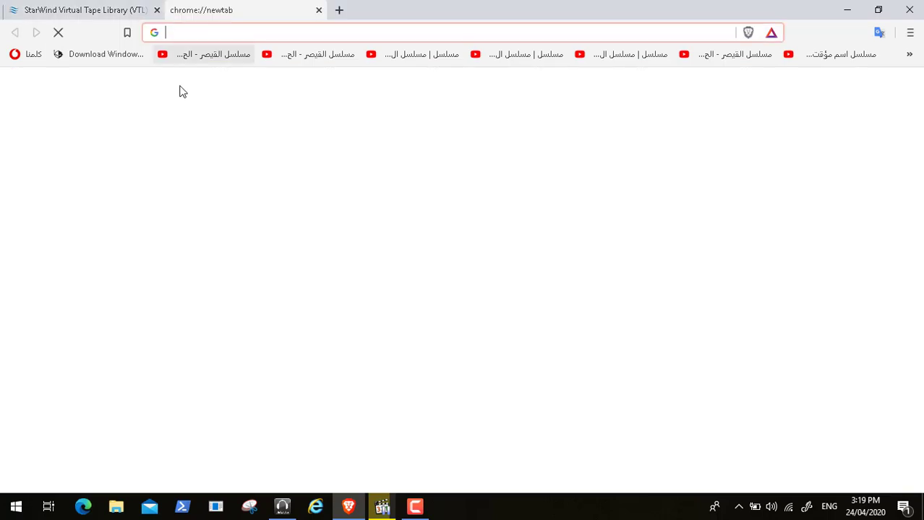
pyautogui.write('tape')
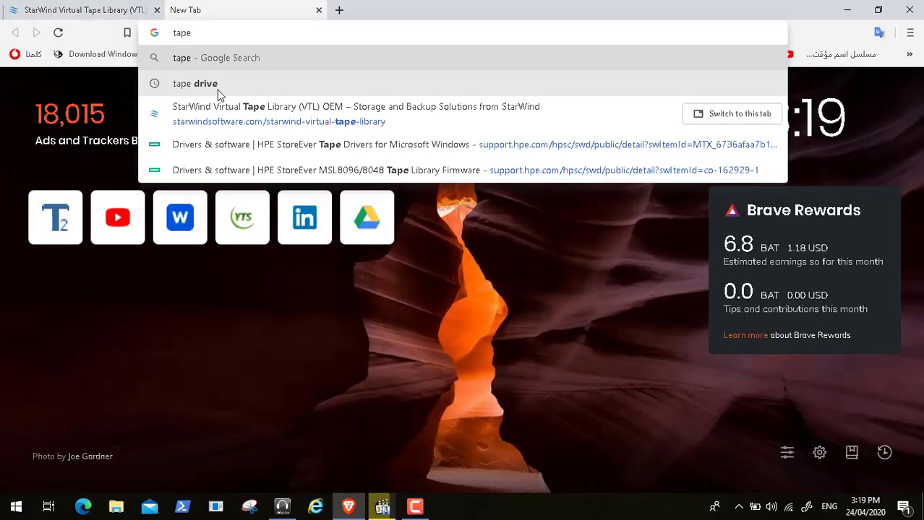
pyautogui.click(217, 87)
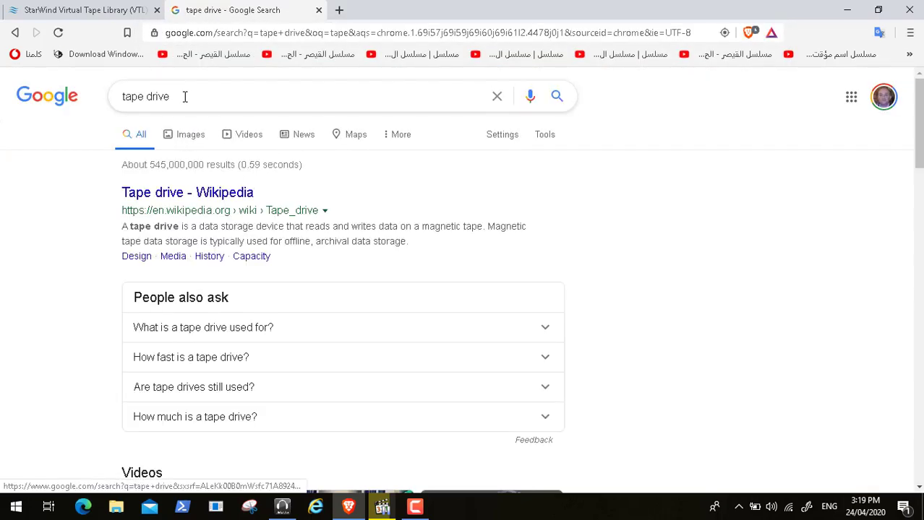
pyautogui.click(191, 145)
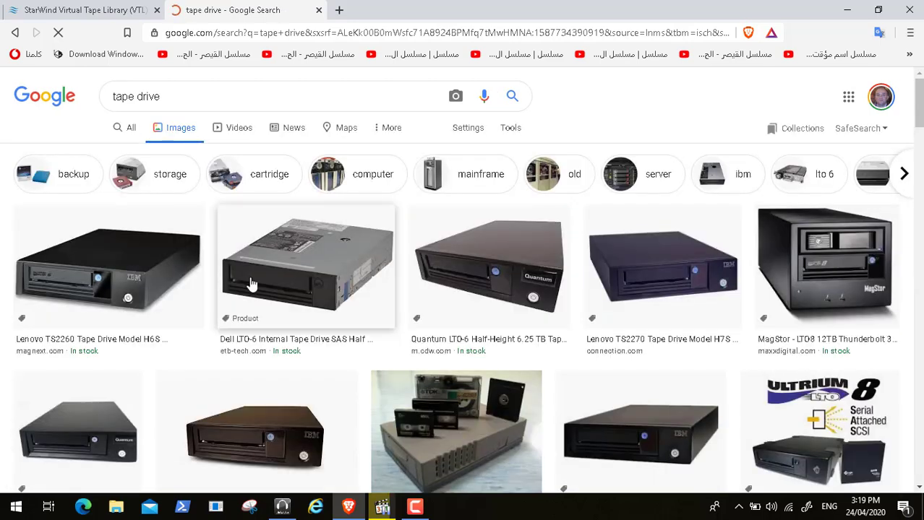
# Compare the StarWind VTL page with the tape drive images, close the images and accept the StarWind site's cookies
pyautogui.click(74, 8)
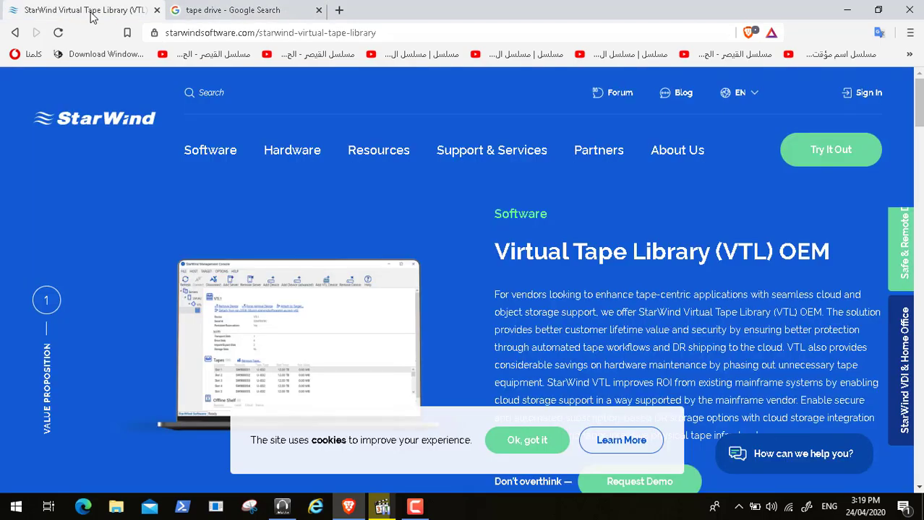
pyautogui.click(225, 9)
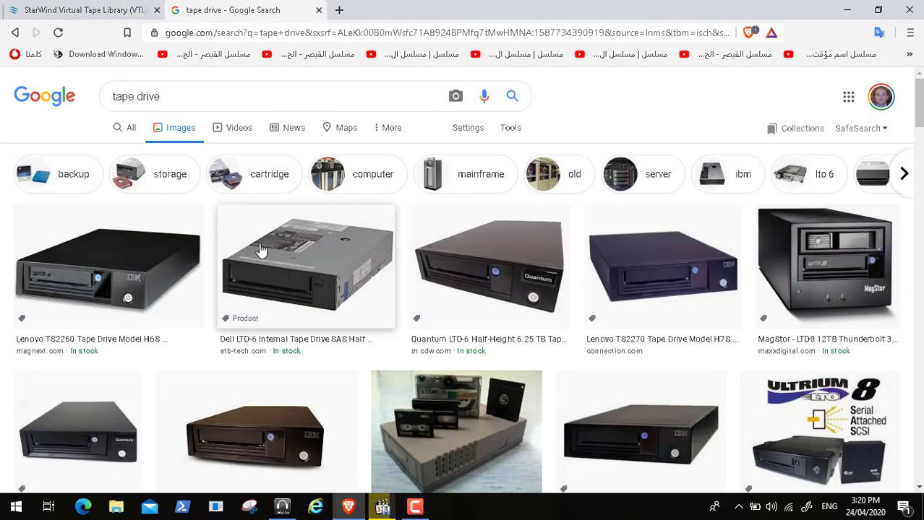
pyautogui.click(109, 13)
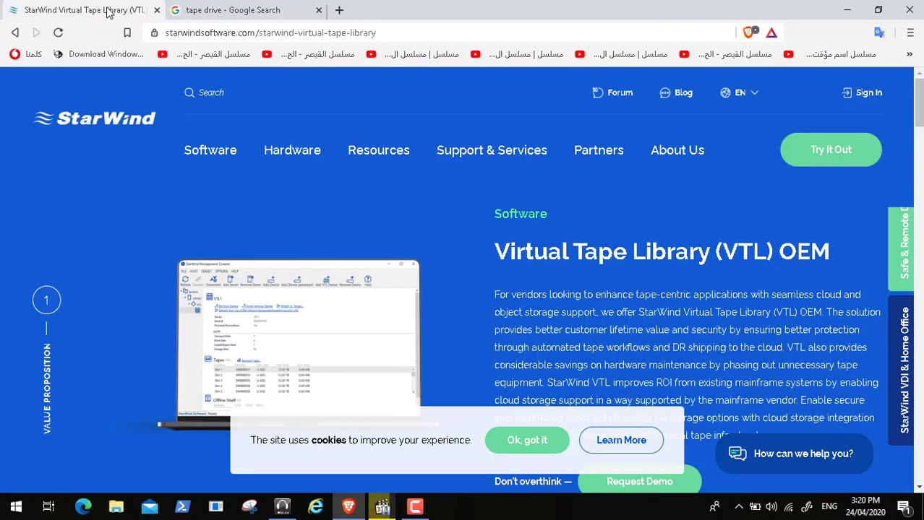
pyautogui.click(207, 10)
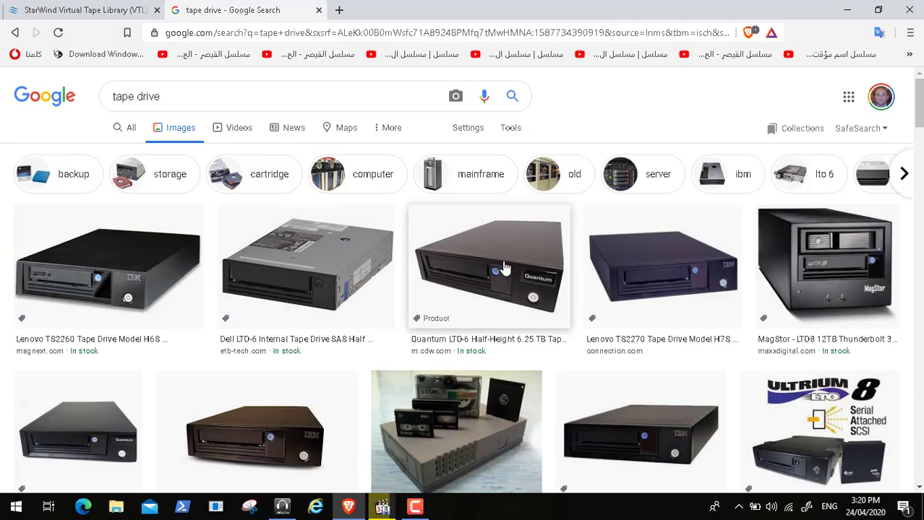
pyautogui.click(318, 11)
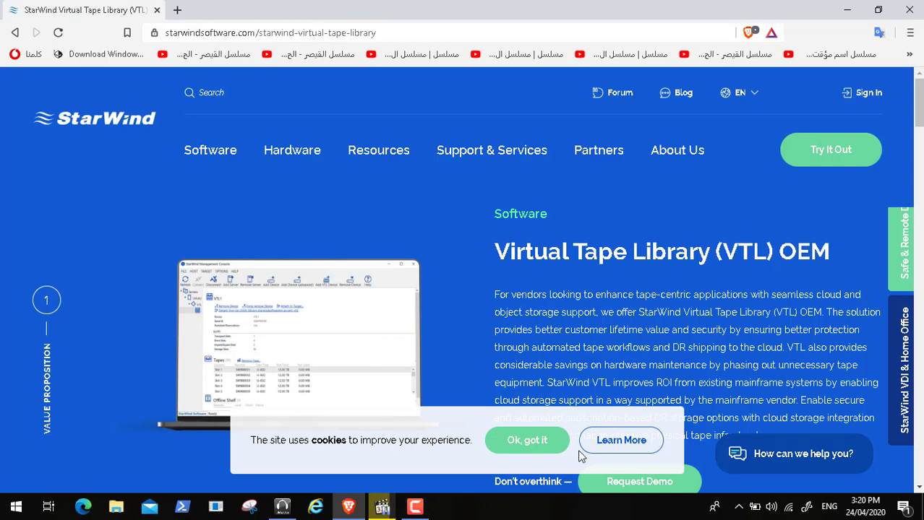
pyautogui.click(548, 446)
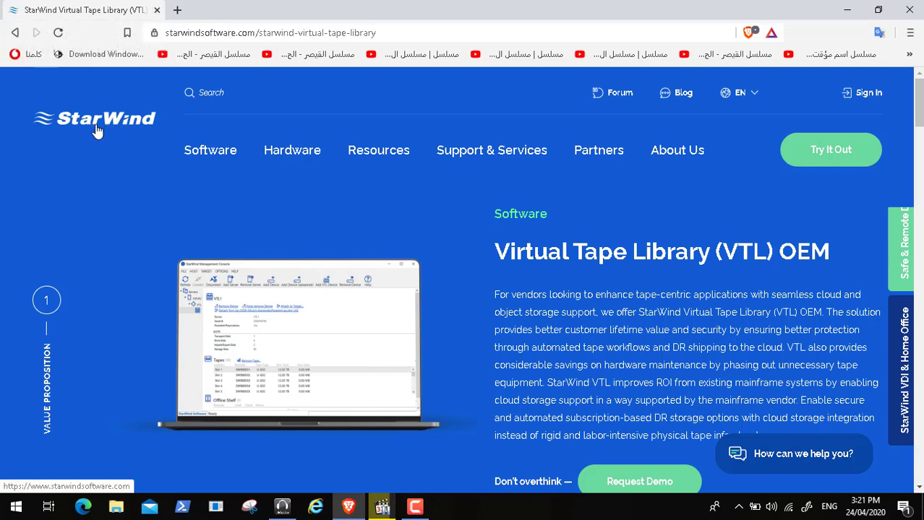
# Close the browser and resume the paused Video115.mp4 in full screen
pyautogui.click(158, 10)
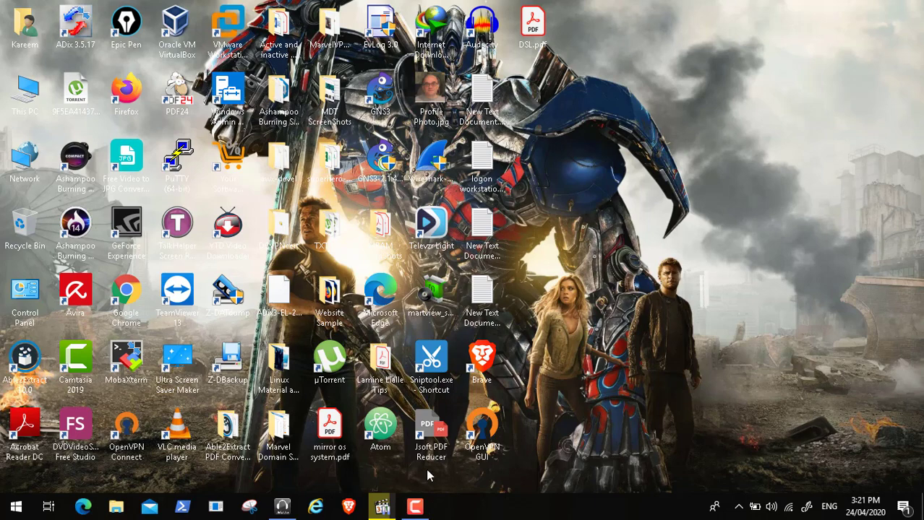
pyautogui.click(382, 507)
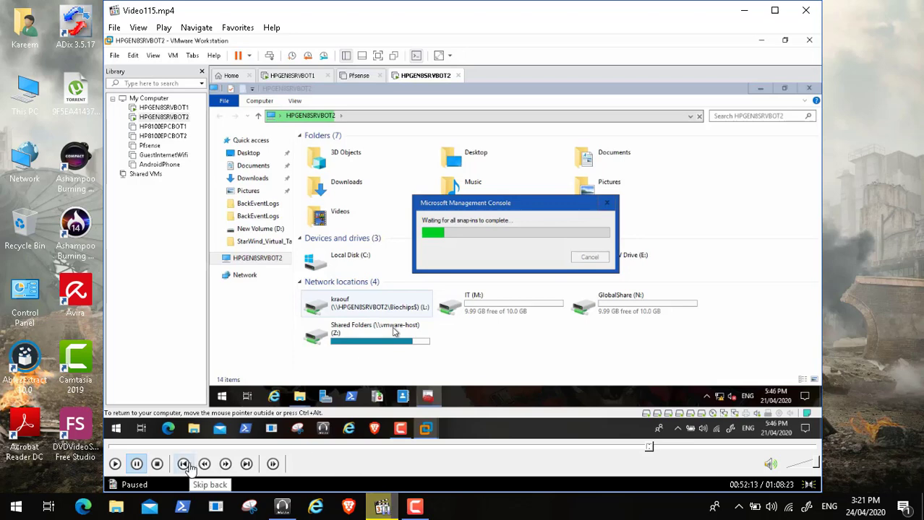
pyautogui.click(115, 469)
pyautogui.doubleClick(318, 218)
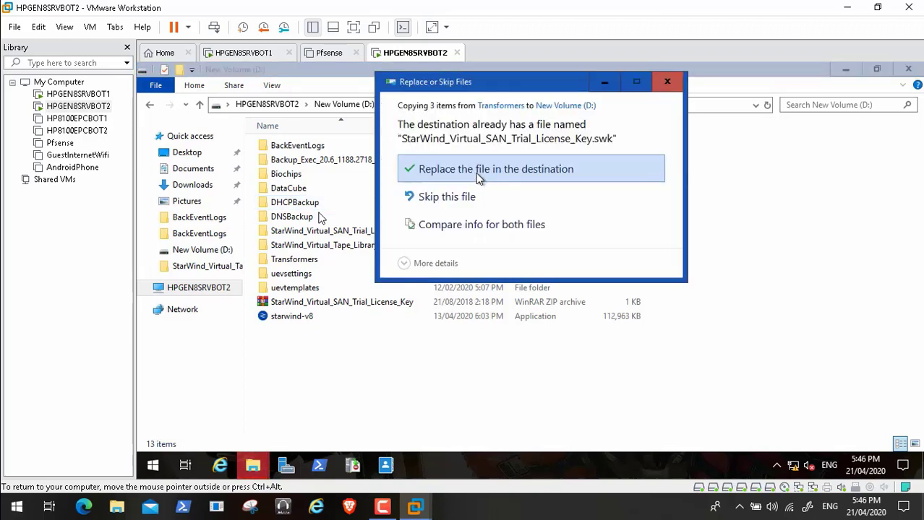
# Replace the duplicate license key file on New Volume (D:) and permanently delete the StarWind_Virtual_SAN_Trial_License_Key ZIP archive and starwind-v8 from its root
pyautogui.click(477, 169)
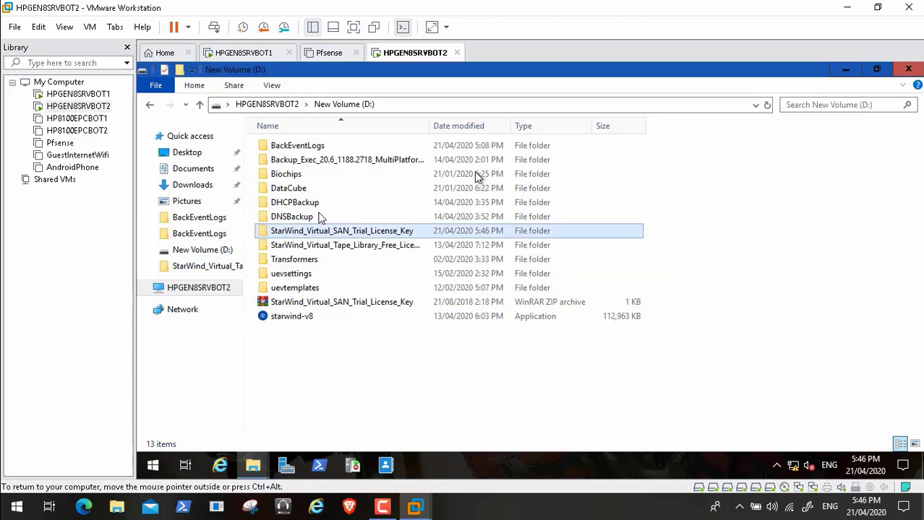
pyautogui.click(304, 316)
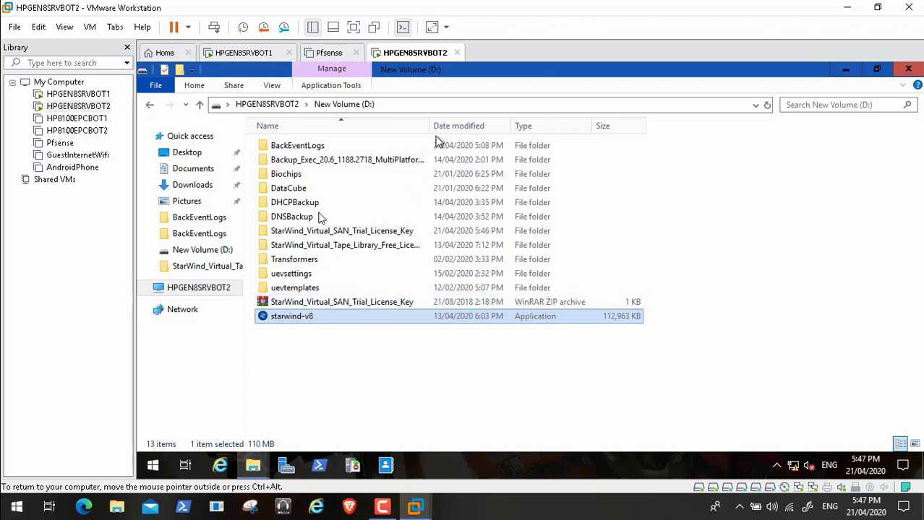
pyautogui.moveTo(430, 130); pyautogui.dragTo(487, 125)
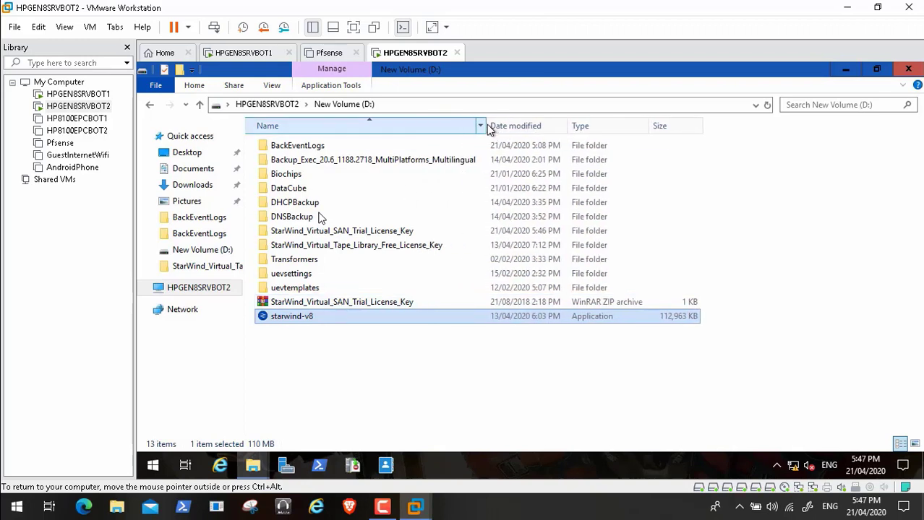
pyautogui.keyDown('ctrl'); pyautogui.click(378, 301); pyautogui.keyUp('ctrl')
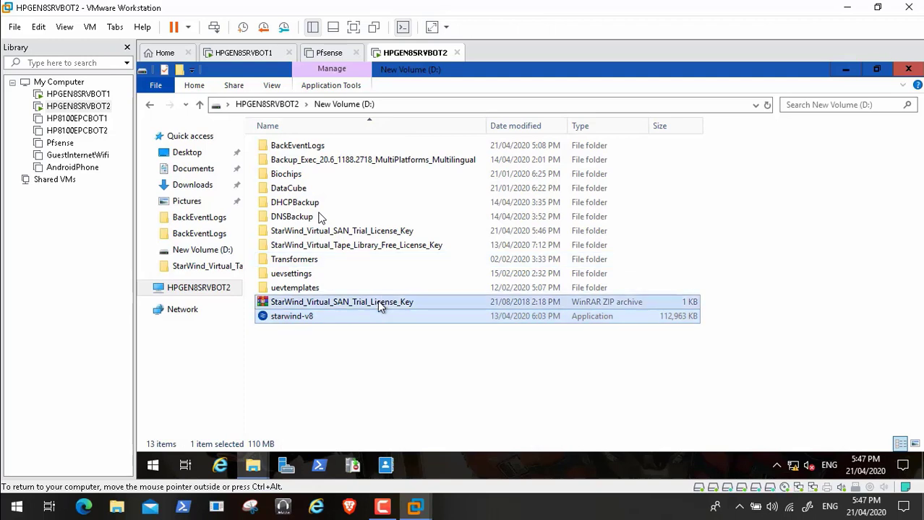
pyautogui.hotkey('shift', 'Delete')
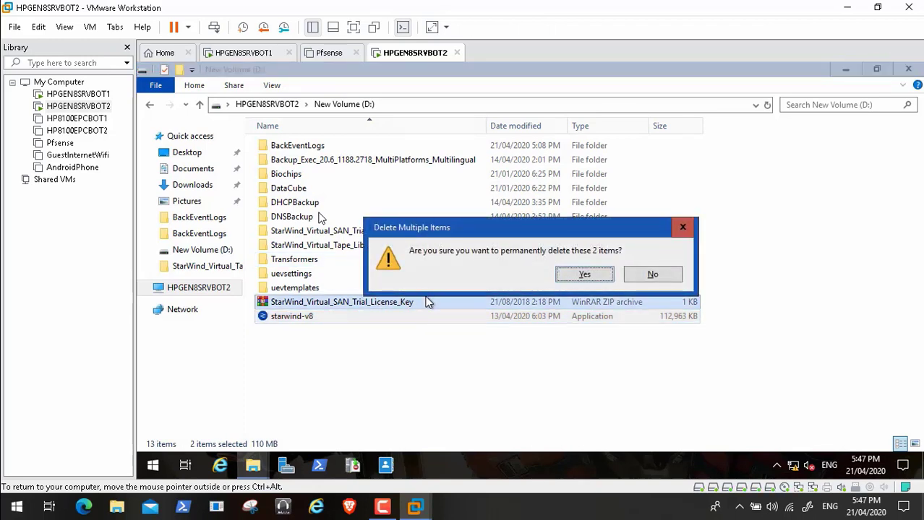
pyautogui.click(582, 275)
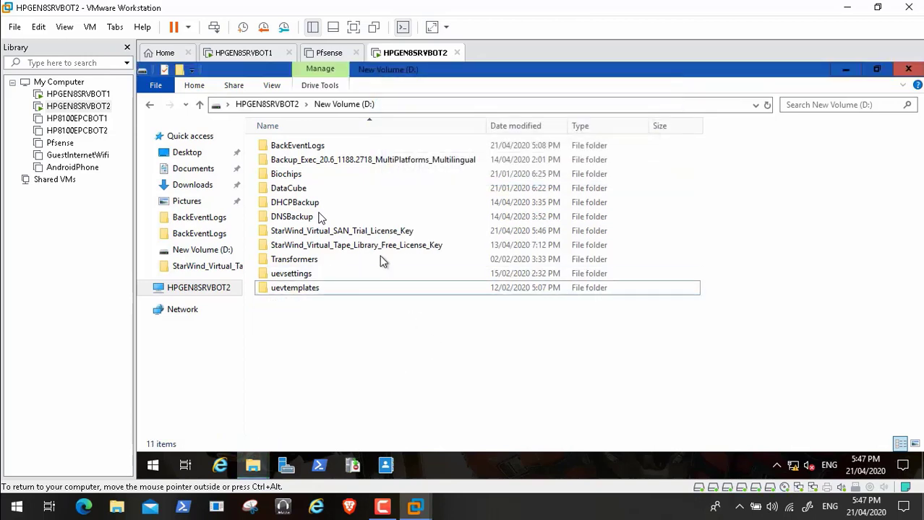
# Run the starwind-v8 installer from the StarWind_Virtual_SAN_Trial_License_Key folder on New Volume (D:)
pyautogui.click(381, 233)
pyautogui.doubleClick(381, 233)
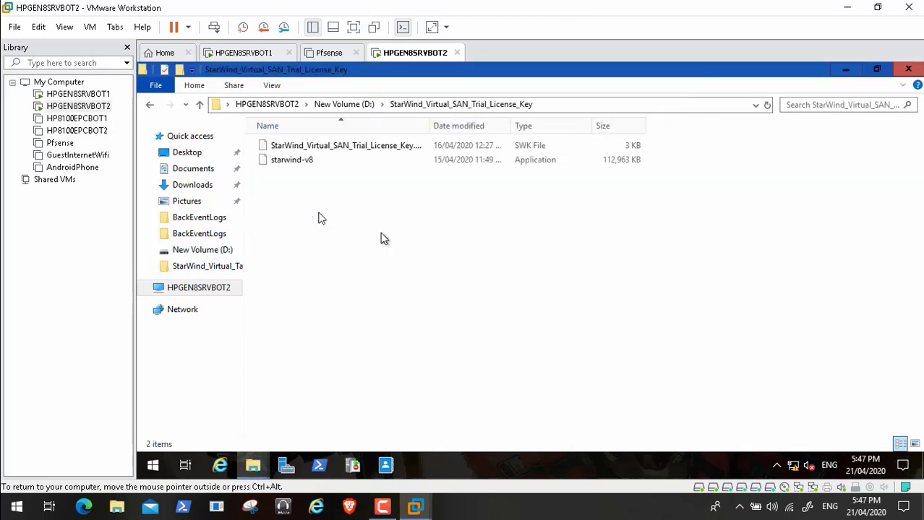
pyautogui.click(306, 162)
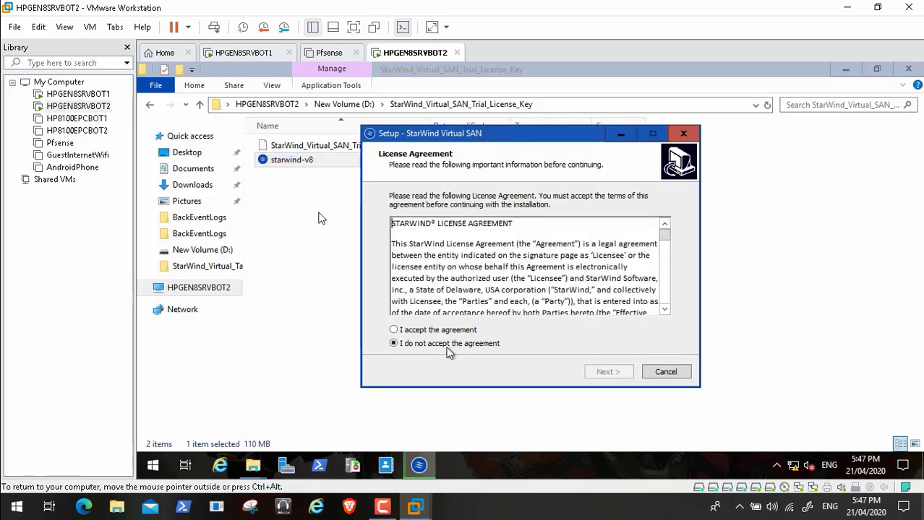
# Accept the StarWind Virtual SAN license agreement and keep the default destination folder, Full component set and Start Menu folder
pyautogui.click(420, 331)
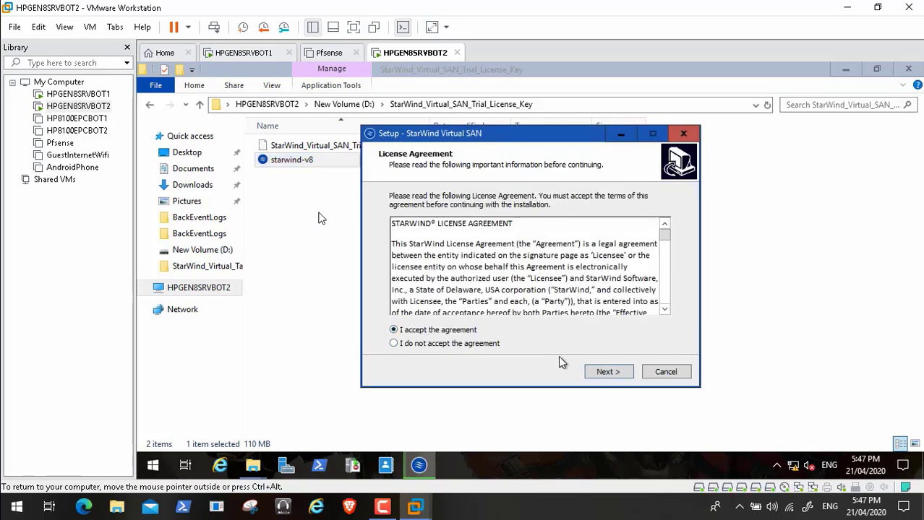
pyautogui.click(612, 375)
pyautogui.click(611, 373)
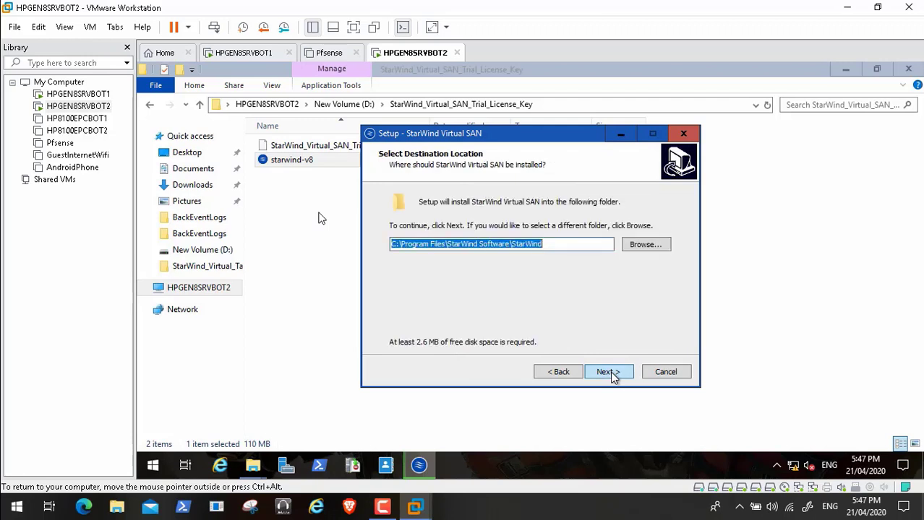
pyautogui.click(612, 375)
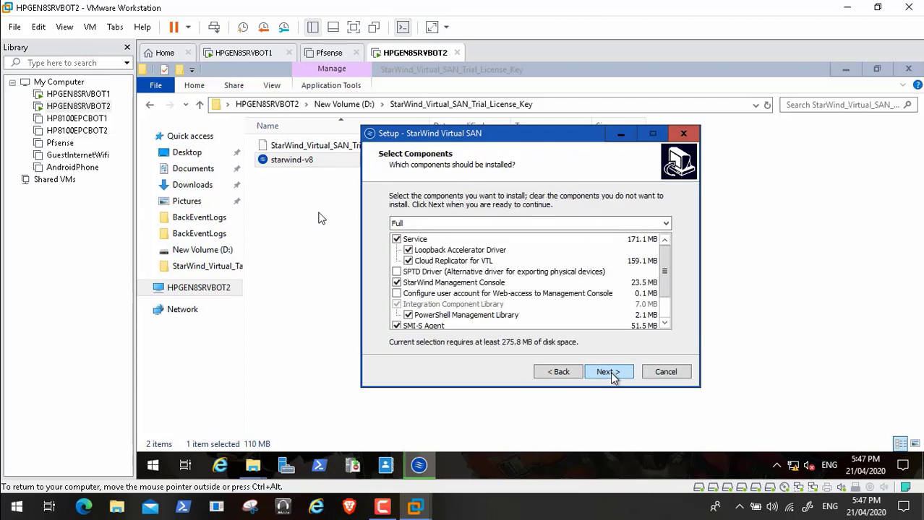
pyautogui.click(611, 375)
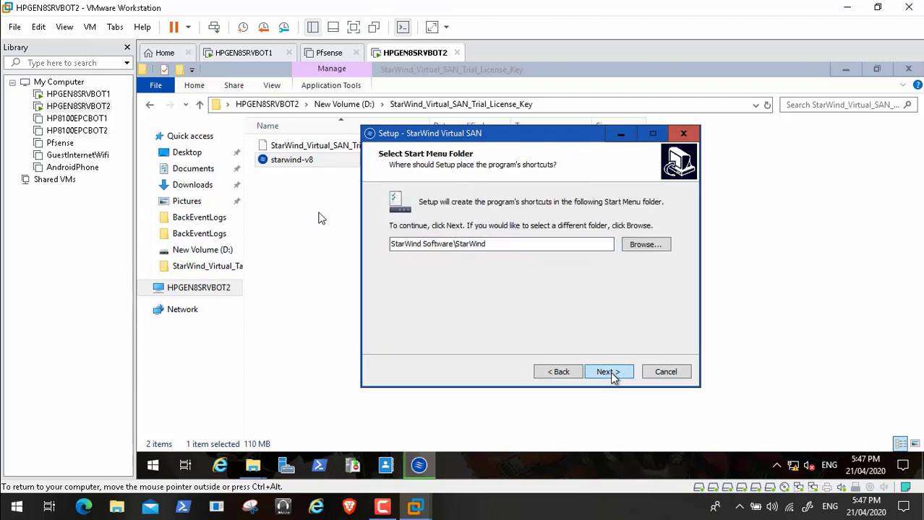
pyautogui.click(611, 375)
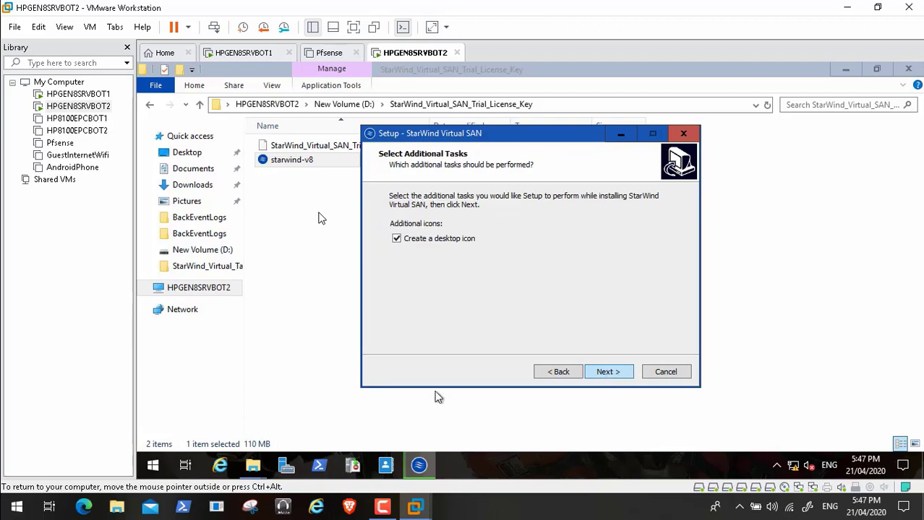
# Exit the StarWind Virtual SAN setup and open the Run dialog on HPGEN8SRVBOT2
pyautogui.click(153, 466)
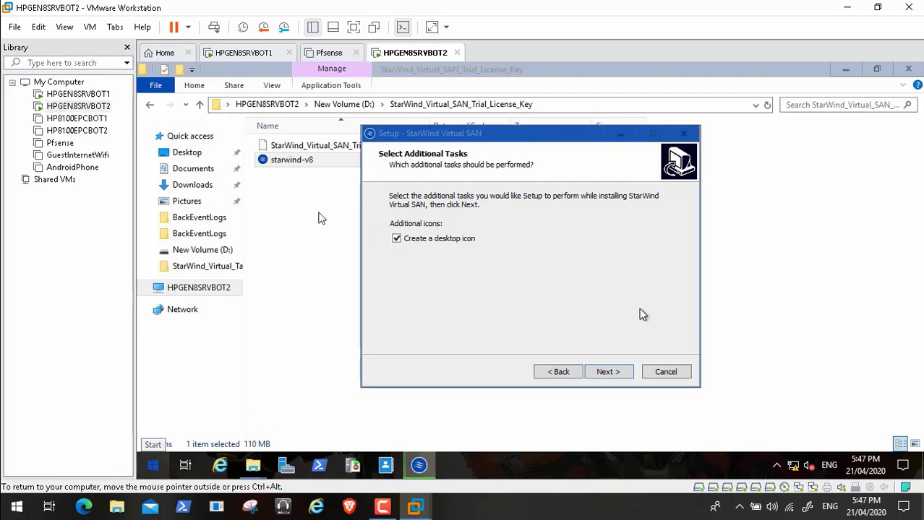
pyautogui.click(666, 372)
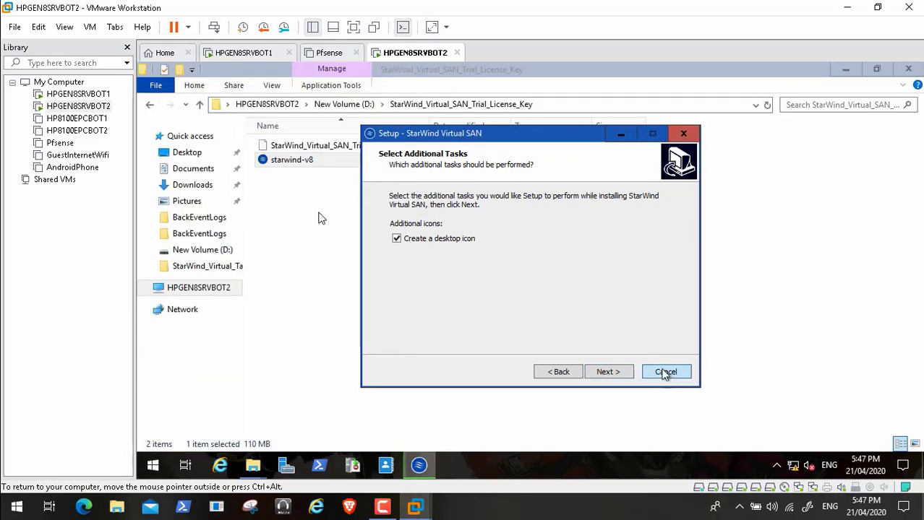
pyautogui.click(666, 371)
pyautogui.click(576, 328)
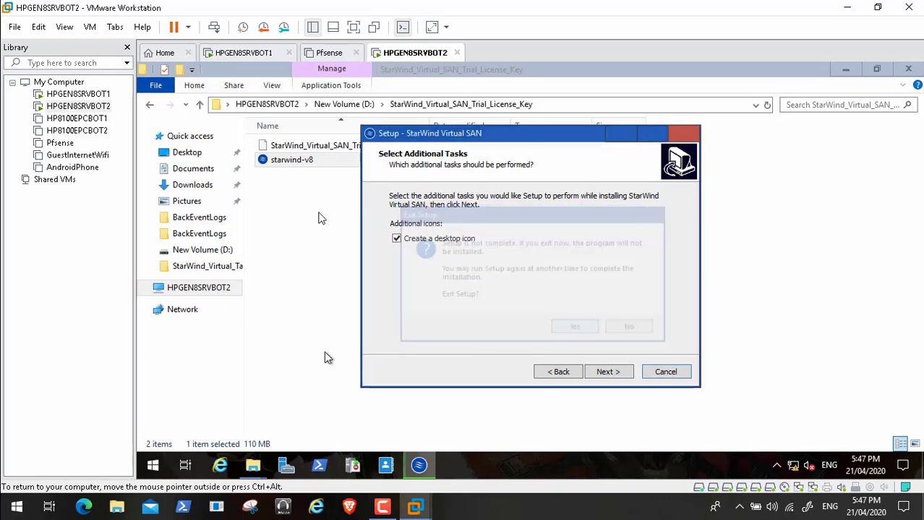
pyautogui.click(153, 466)
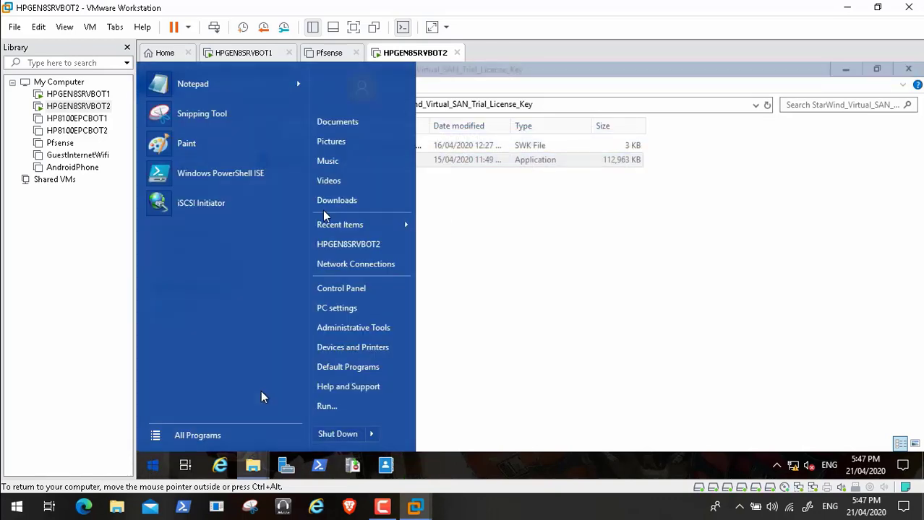
pyautogui.click(356, 405)
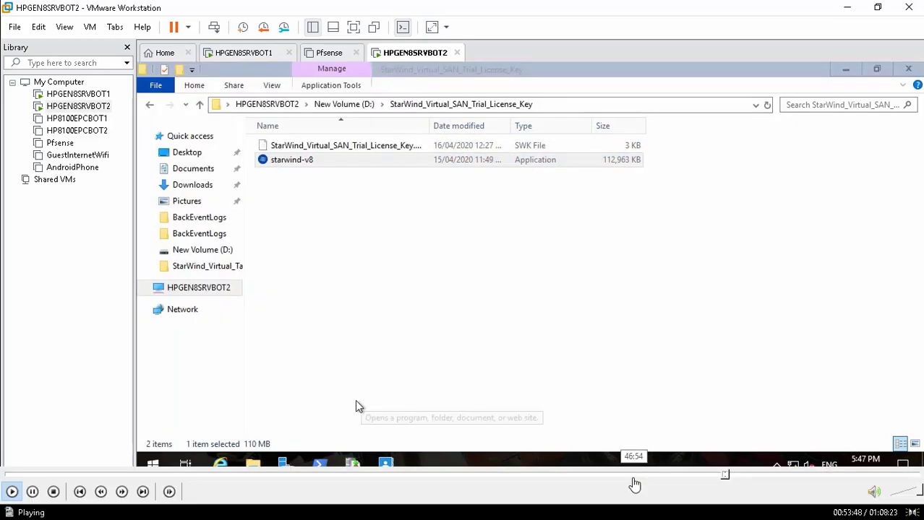
# Skip the recorded video forward past the Registry Editor part to the setup's License key page
pyautogui.click(730, 478)
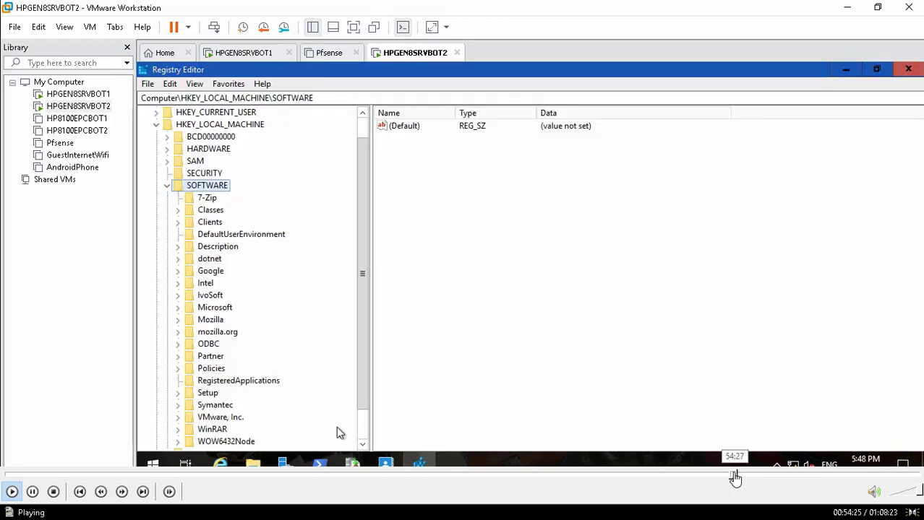
pyautogui.click(736, 478)
pyautogui.click(738, 478)
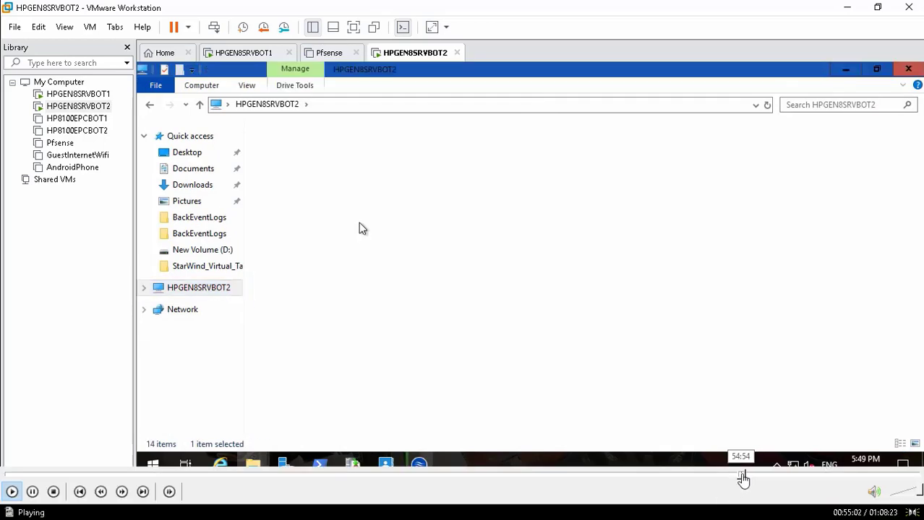
pyautogui.click(747, 477)
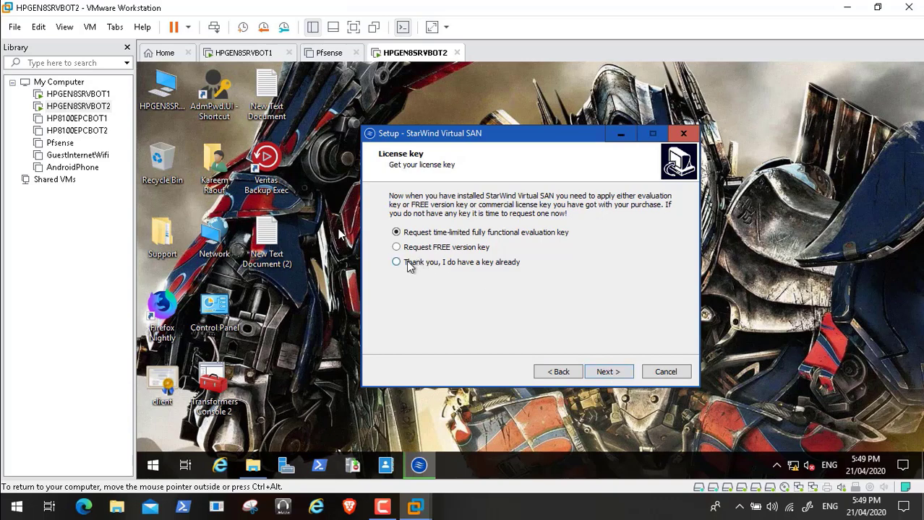
# Indicate that a key is already available and browse New Volume (D:) for the StarWind_Virtual_SAN_Trial_License_Key folder
pyautogui.click(608, 373)
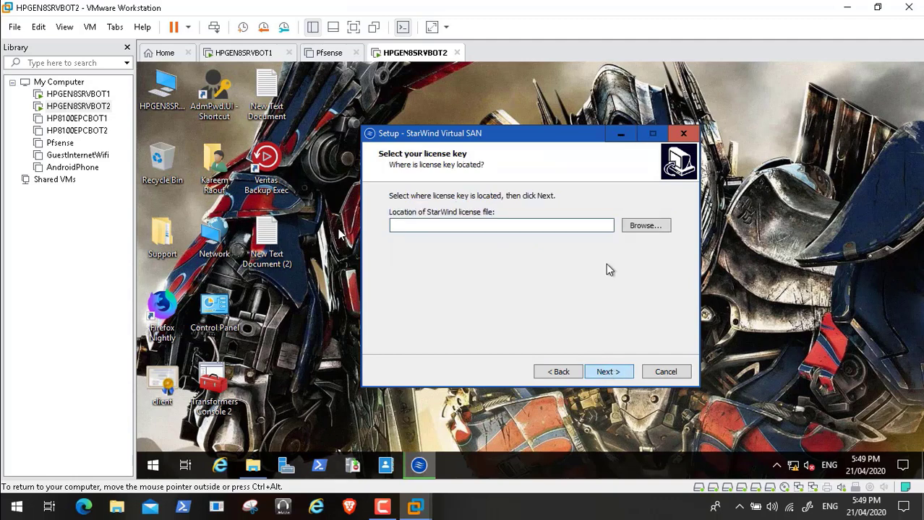
pyautogui.click(638, 230)
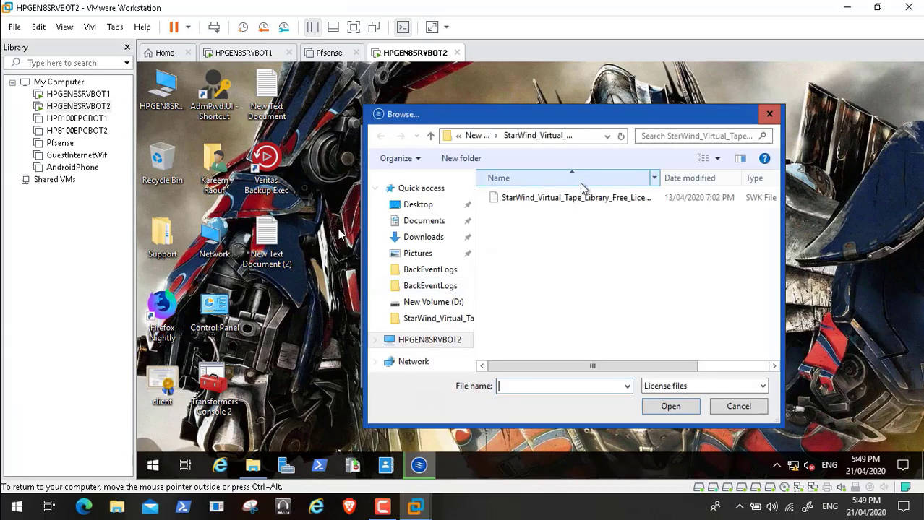
pyautogui.click(429, 340)
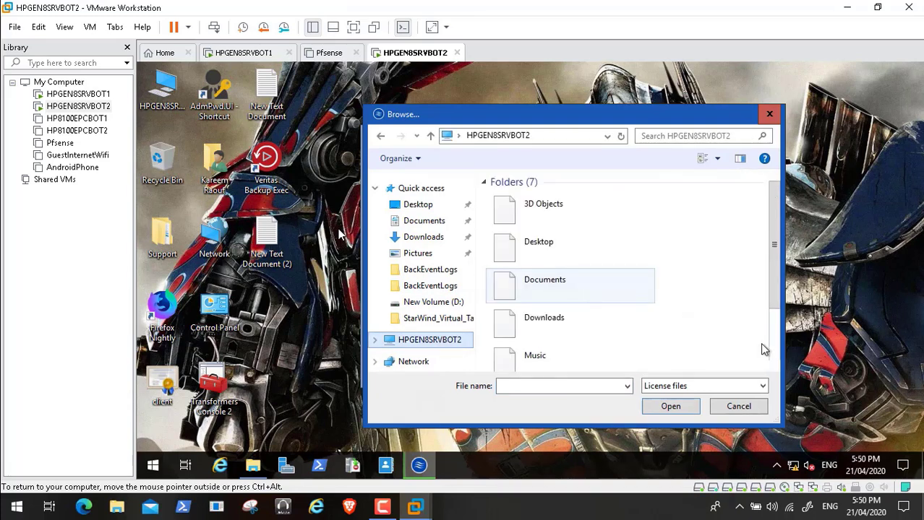
pyautogui.scroll(-3, 777, 349)
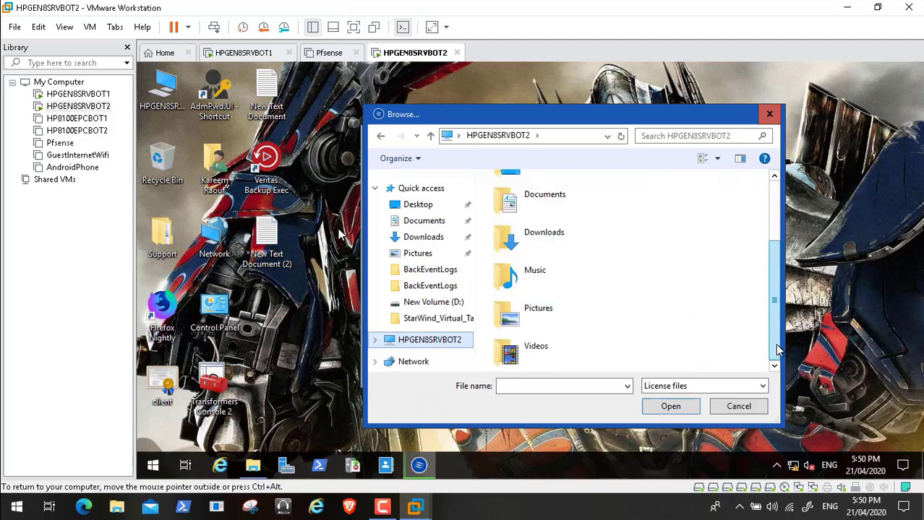
pyautogui.doubleClick(604, 349)
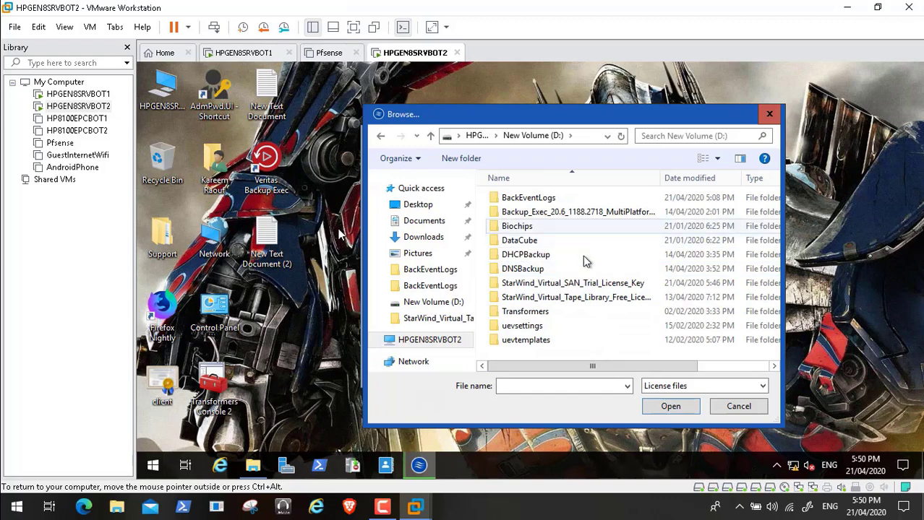
pyautogui.doubleClick(598, 284)
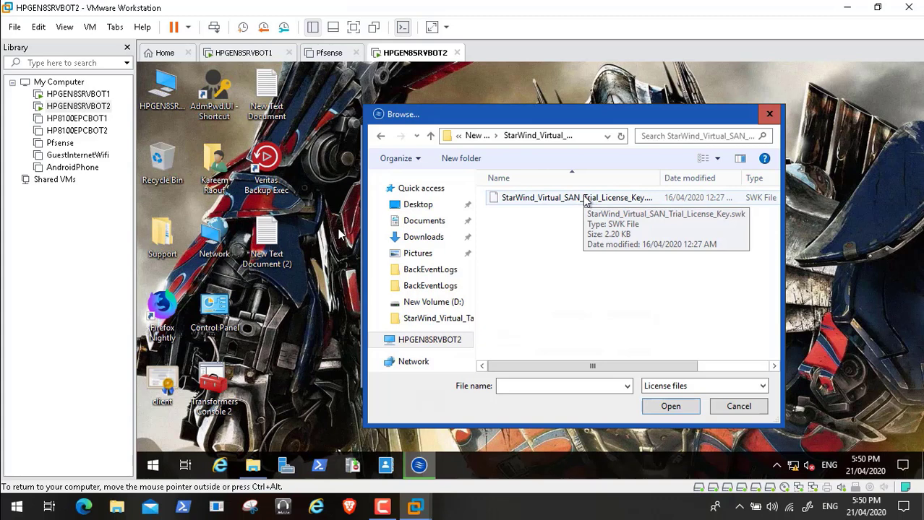
pyautogui.click(474, 137)
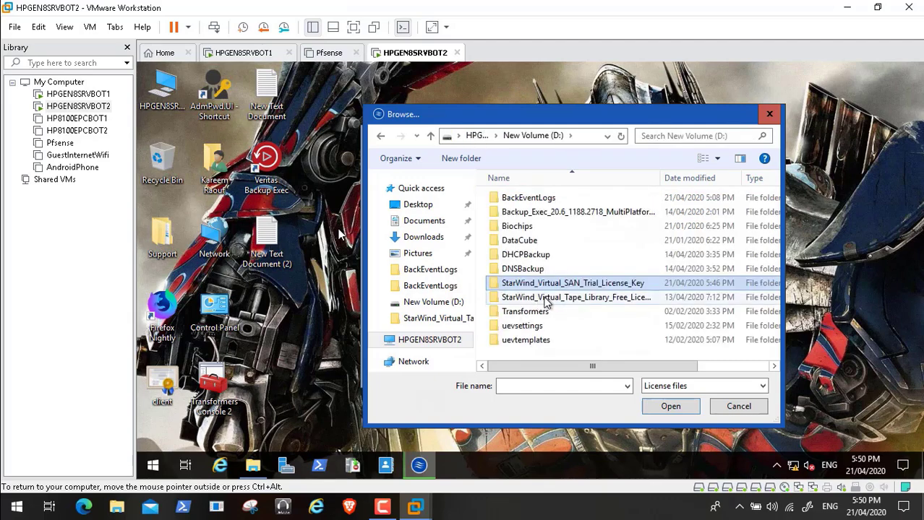
# Open the ADToolsCollection folder in Shared Folders (Z:) on HPGEN8SRVBOT2
pyautogui.click(164, 87)
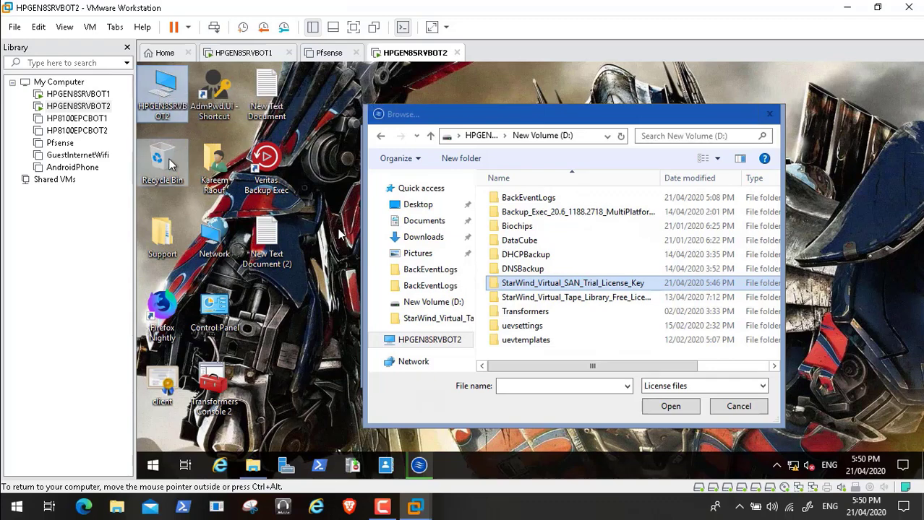
pyautogui.doubleClick(165, 96)
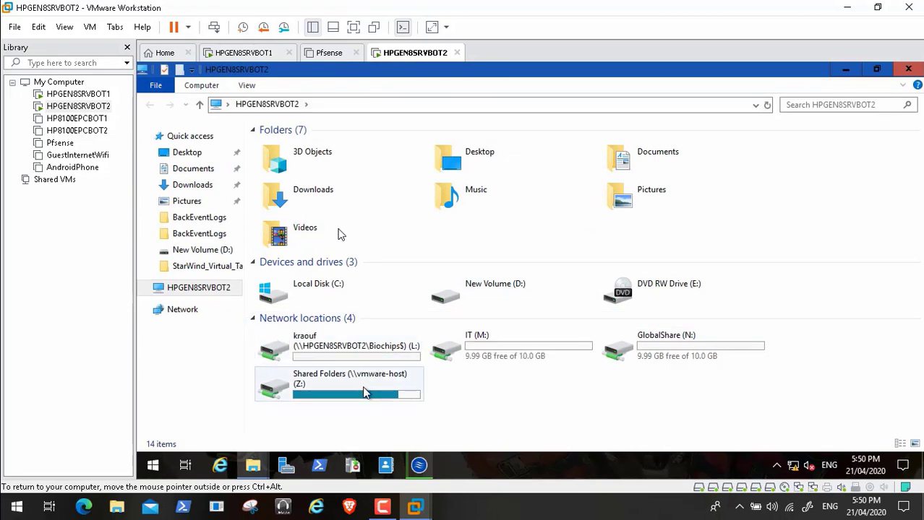
pyautogui.doubleClick(365, 393)
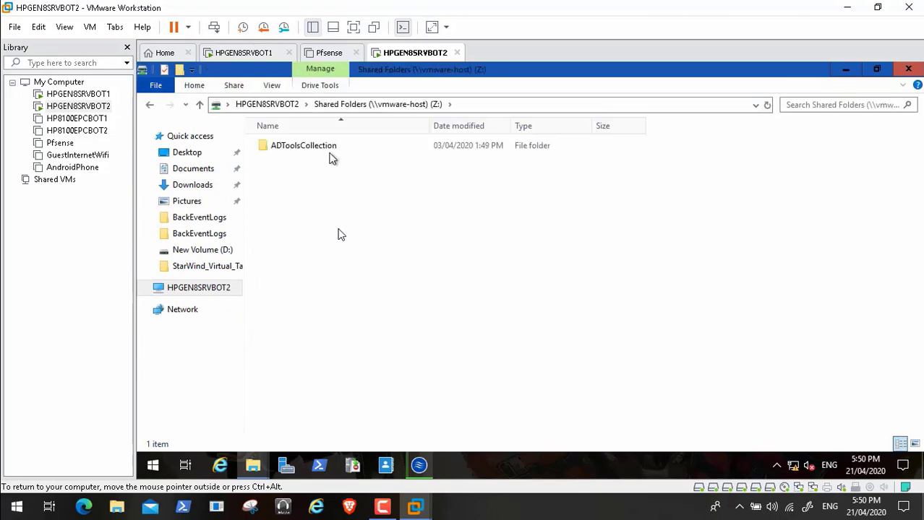
pyautogui.doubleClick(330, 152)
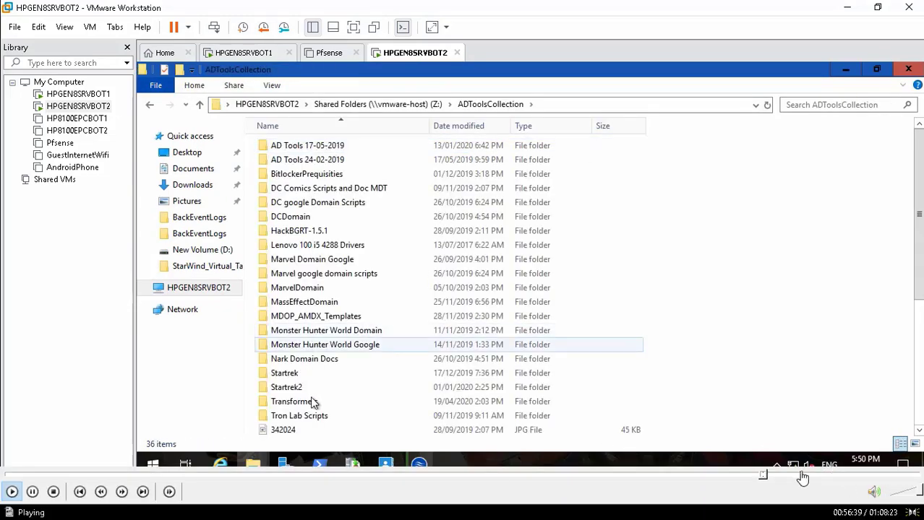
# Move the video playback past the shared-folder browsing to the selection of the license file in setup
pyautogui.click(768, 475)
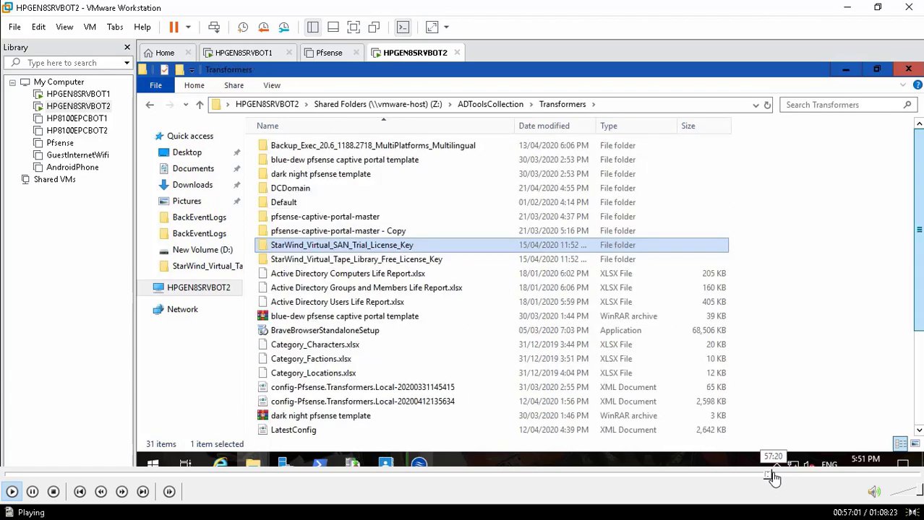
pyautogui.click(773, 475)
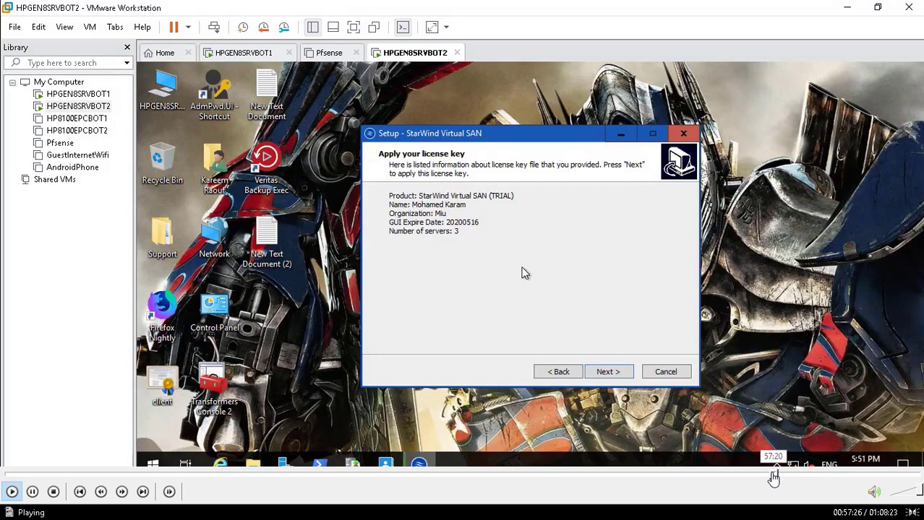
pyautogui.click(773, 475)
pyautogui.click(769, 475)
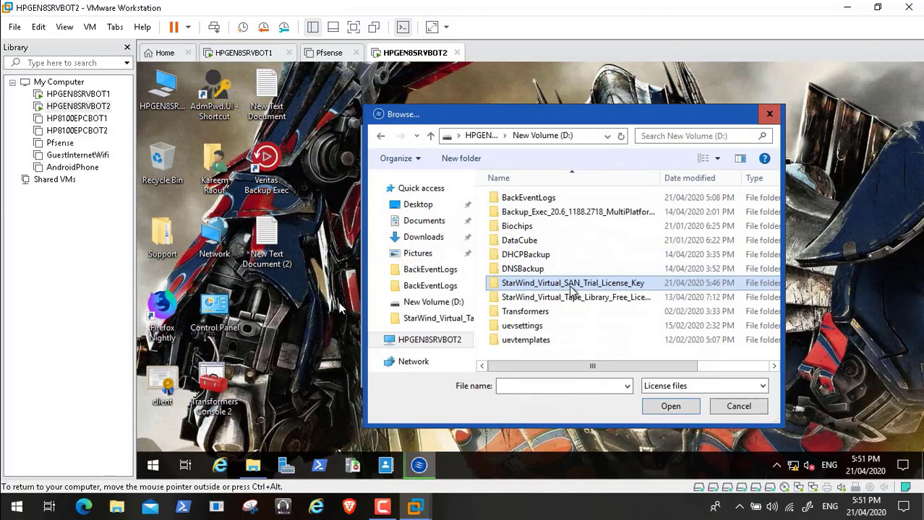
# Load StarWind_Virtual_SAN_Trial_License_Key.swk from New Volume (D:) as the setup's license file
pyautogui.click(572, 196)
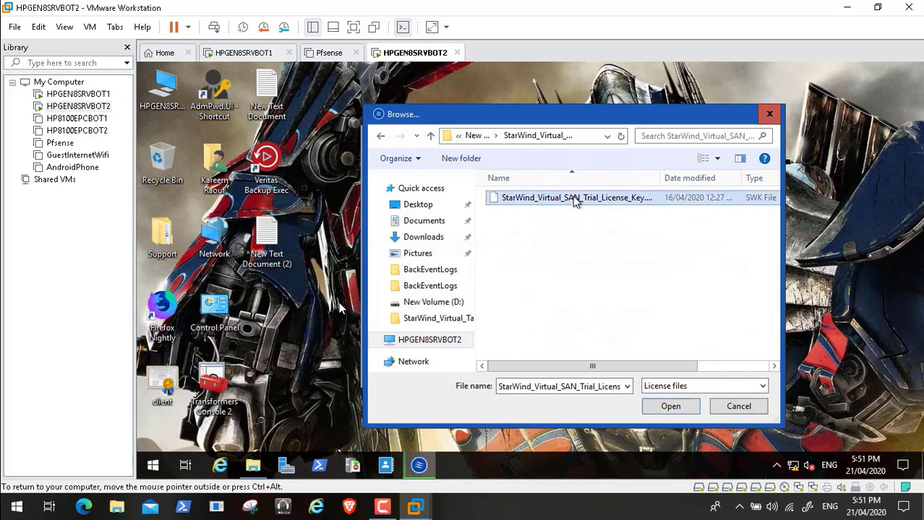
pyautogui.click(670, 407)
pyautogui.click(670, 407)
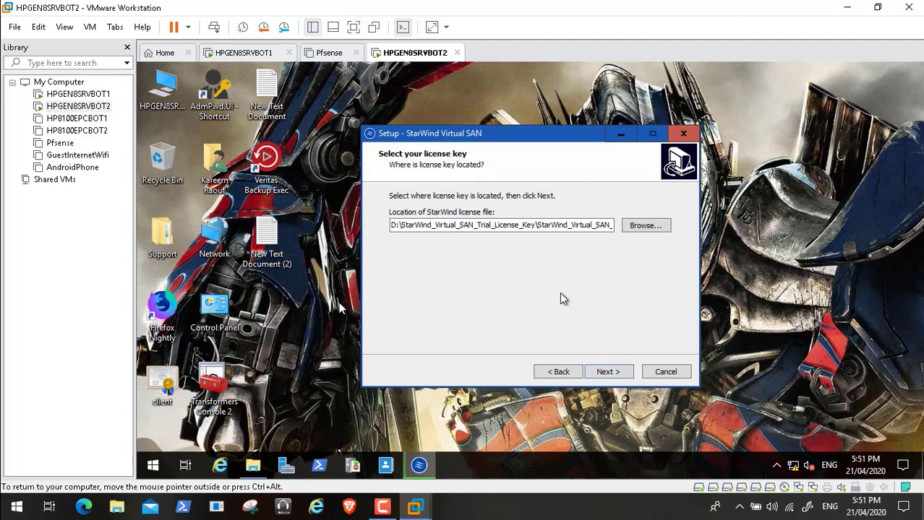
pyautogui.press('Return')
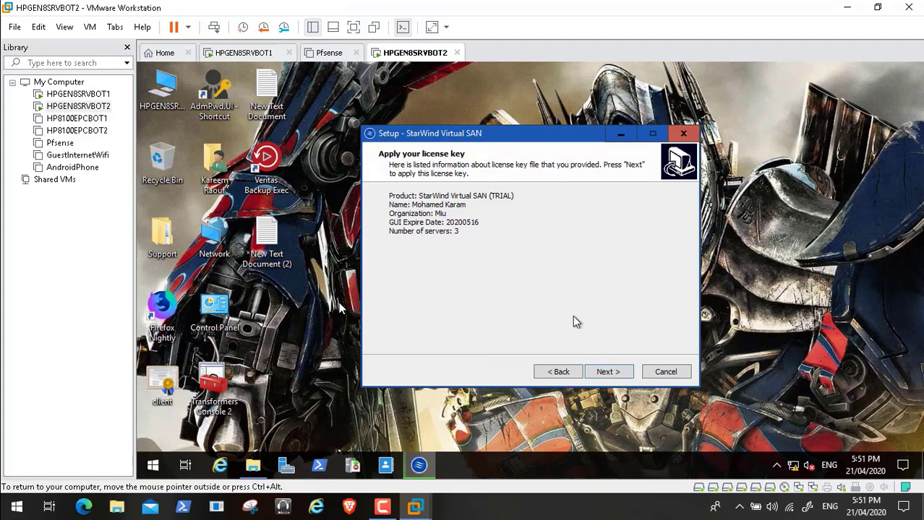
# Apply the loaded trial license and start the StarWind Virtual SAN installation after reviewing its summary
pyautogui.press('Return')
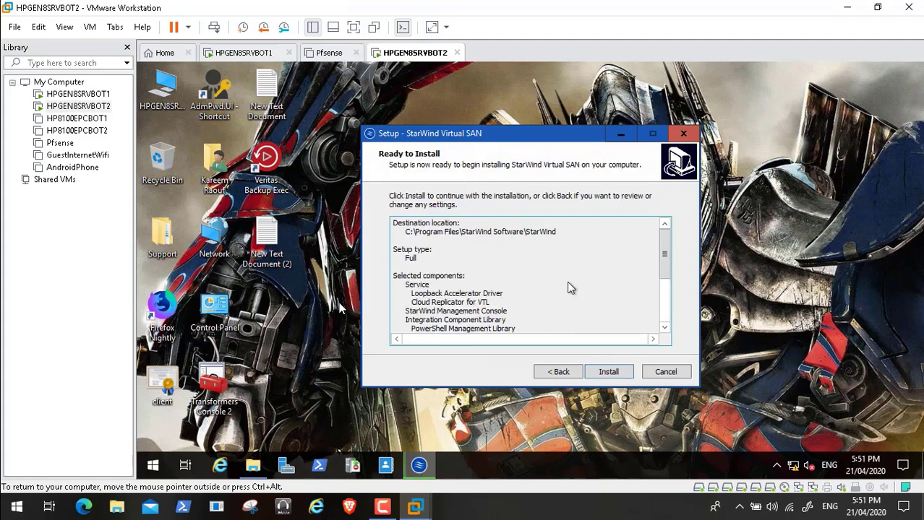
pyautogui.click(665, 318)
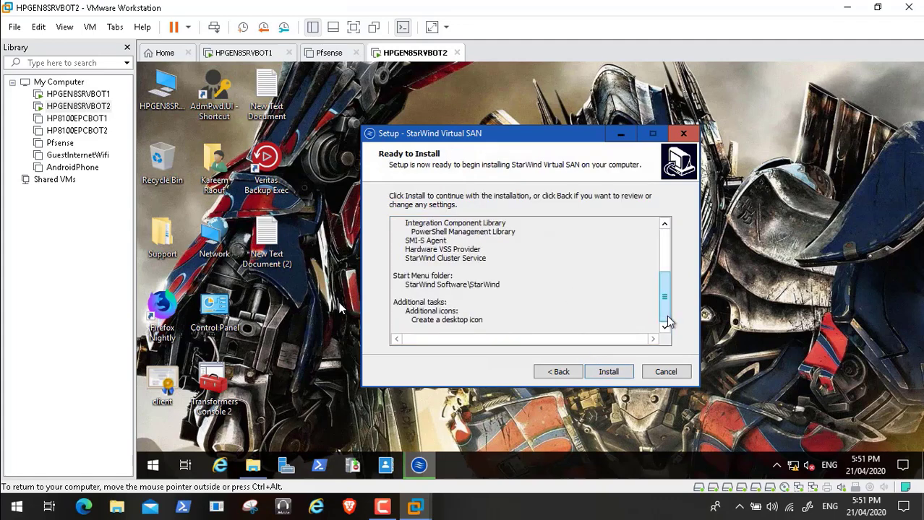
pyautogui.click(615, 373)
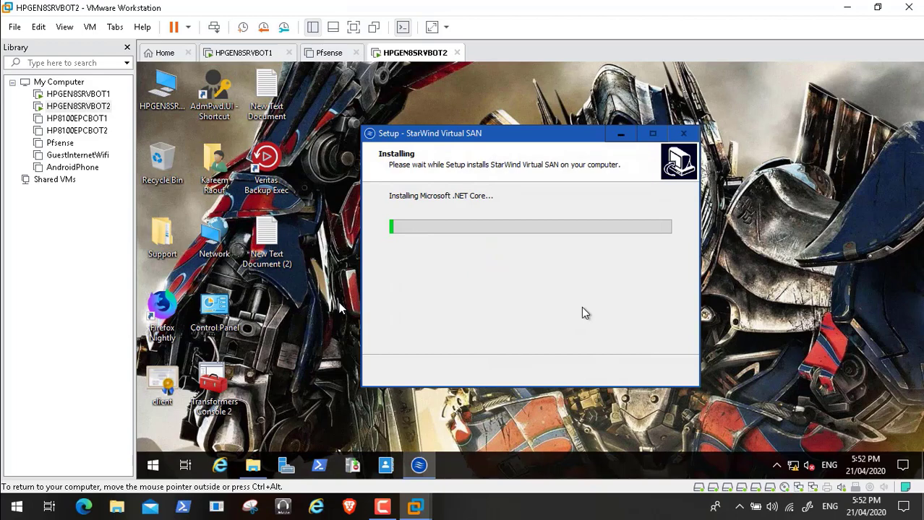
# Switch to the host computer and open the folder Data (D:) > ADToolsCollection > Transformers > DCDomain
pyautogui.click(846, 7)
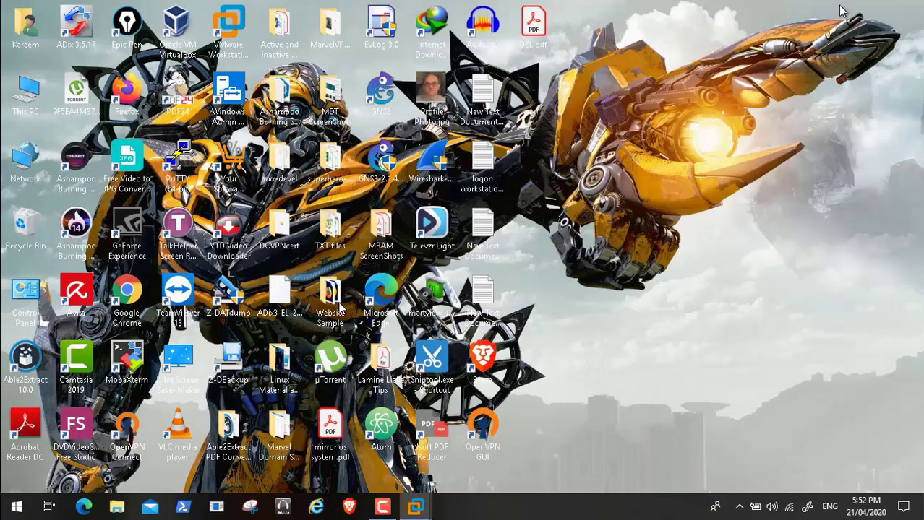
pyautogui.click(26, 89)
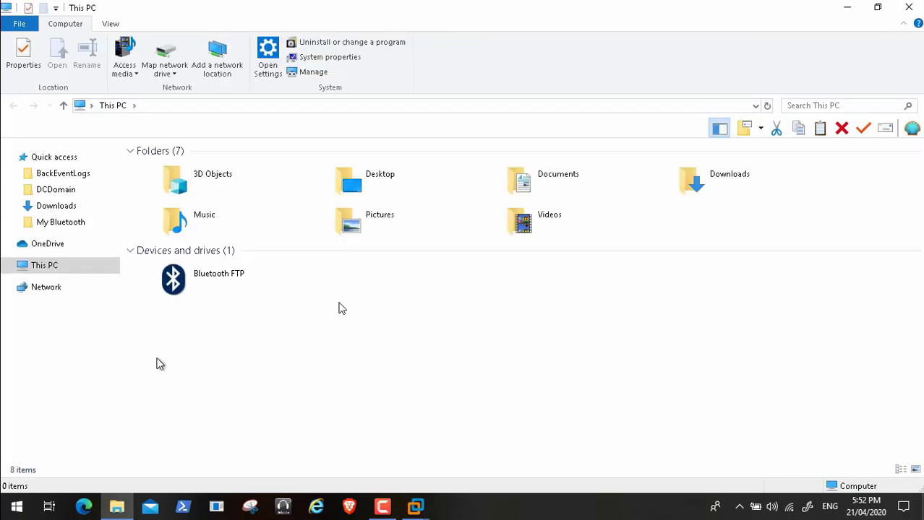
pyautogui.click(551, 282)
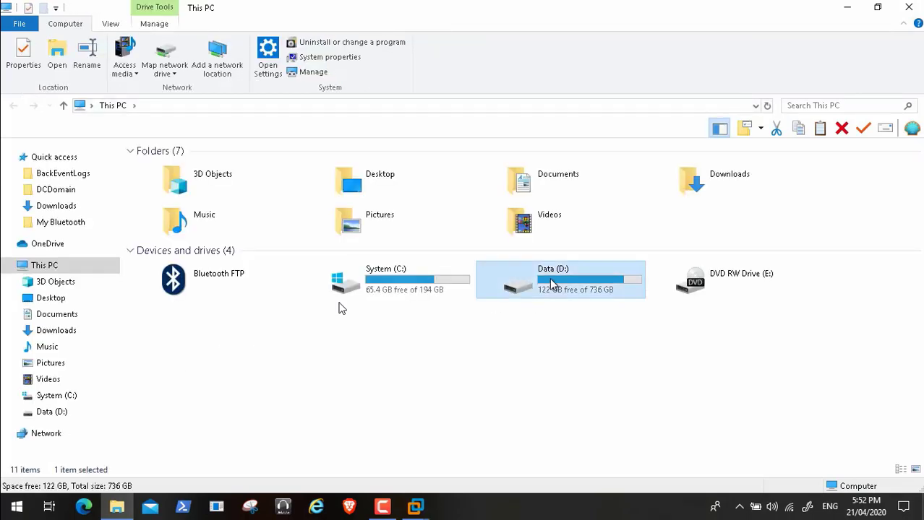
pyautogui.doubleClick(550, 281)
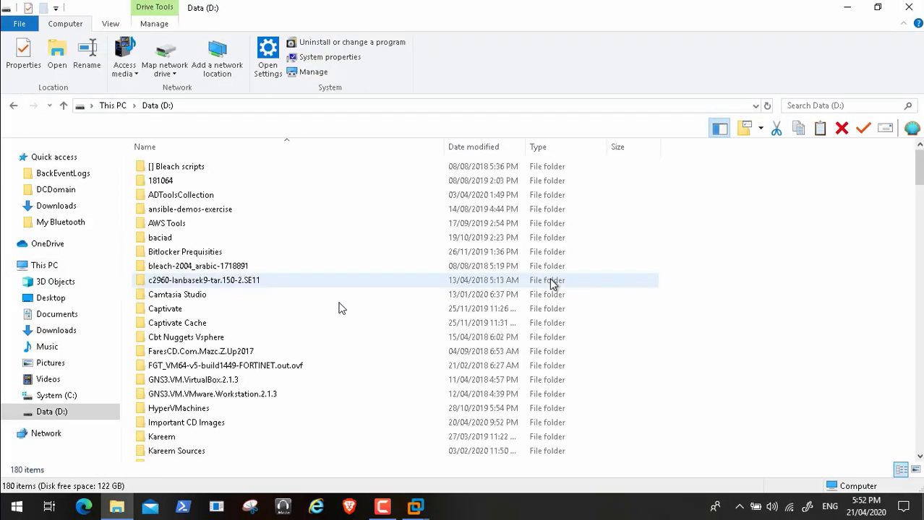
pyautogui.doubleClick(207, 195)
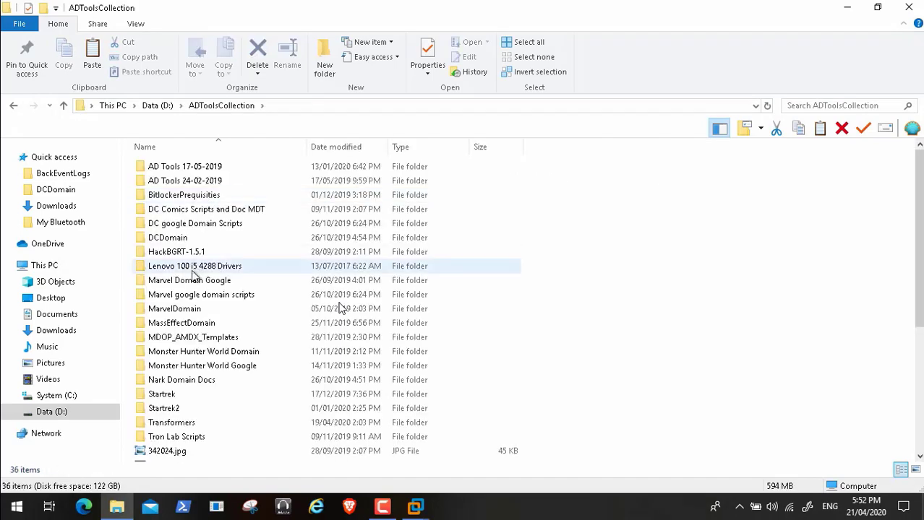
pyautogui.doubleClick(195, 421)
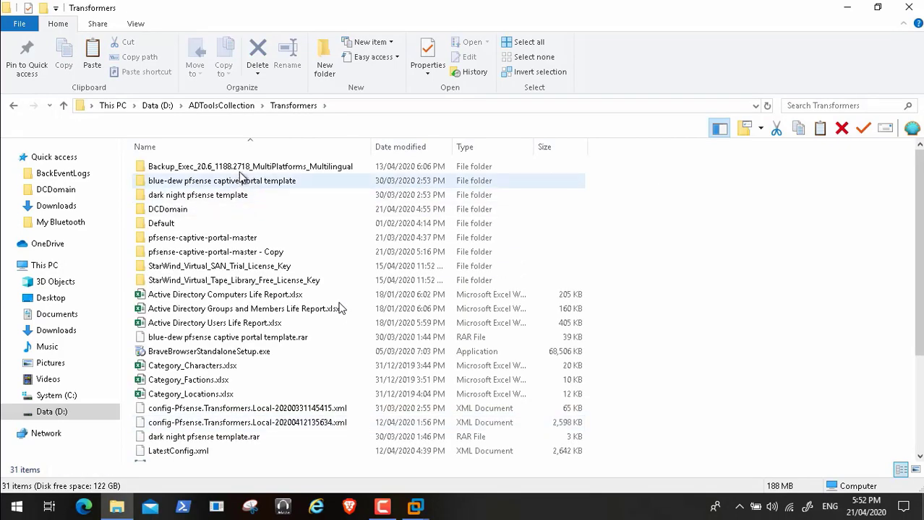
pyautogui.doubleClick(202, 210)
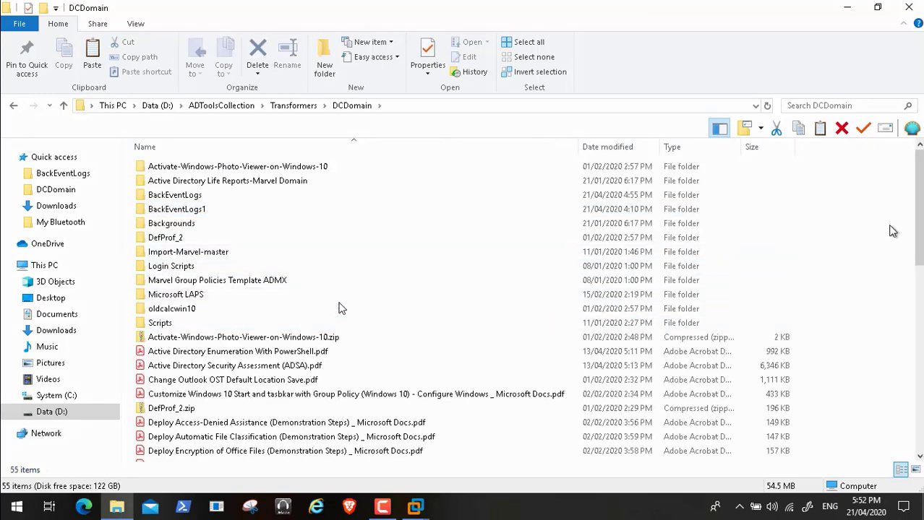
# Open Virtual_Tape_Library_VTL_Symantec_Backup_Exec.pdf from the DCDomain folder and close the folder window
pyautogui.moveTo(916, 206); pyautogui.dragTo(917, 309)
pyautogui.scroll(-5, 341, 309)
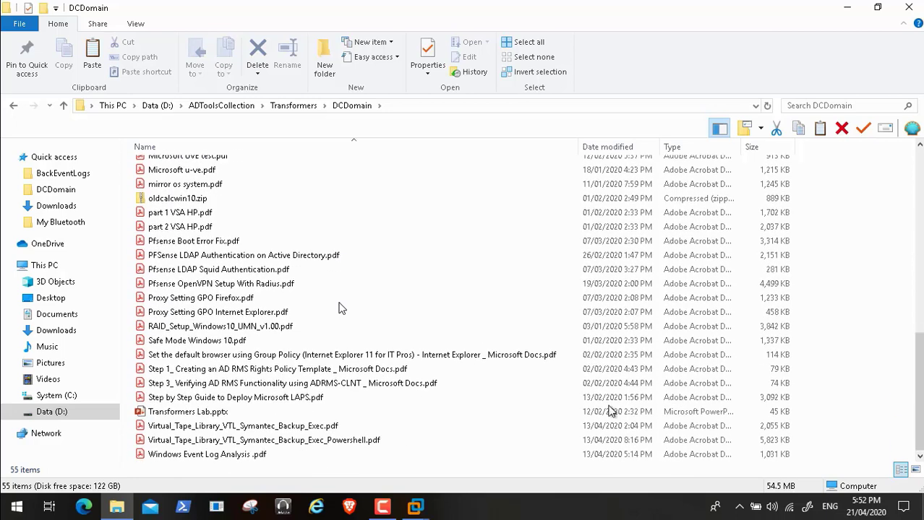
pyautogui.click(318, 427)
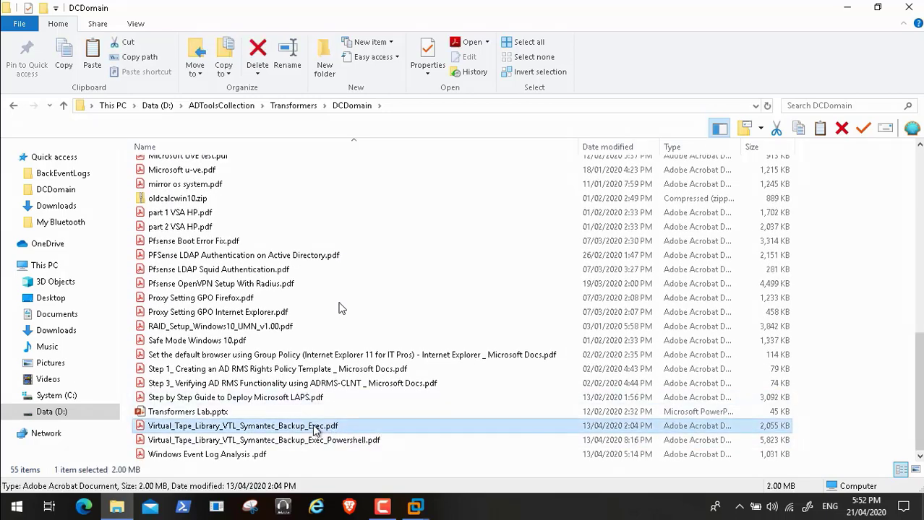
pyautogui.click(905, 9)
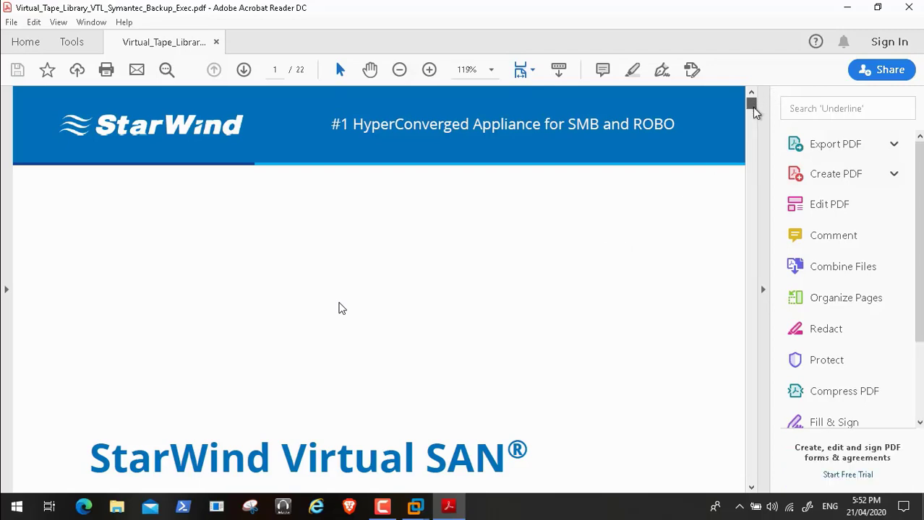
# Skim the StarWind guide up to the Creating Virtual Tape Library section on page 6
pyautogui.moveTo(751, 106); pyautogui.dragTo(751, 133)
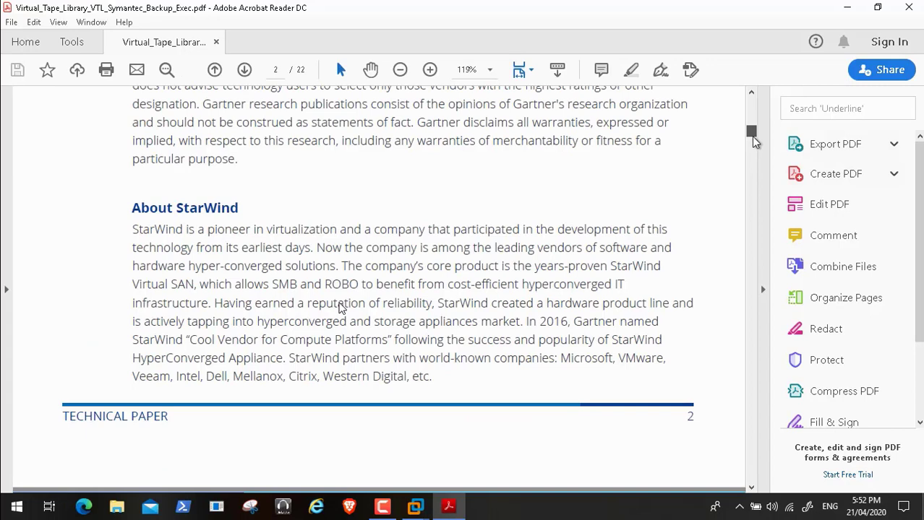
pyautogui.click(753, 144)
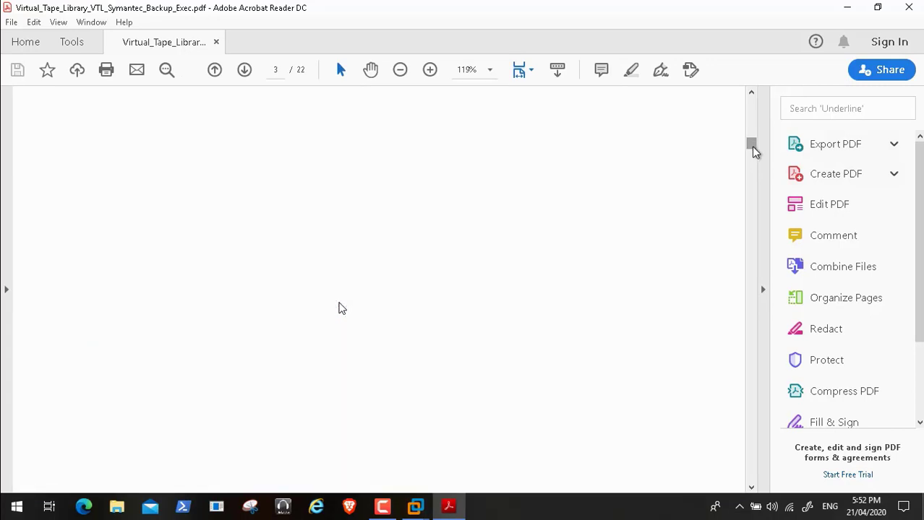
pyautogui.moveTo(752, 149); pyautogui.dragTo(761, 198)
pyautogui.scroll(2, 760, 198)
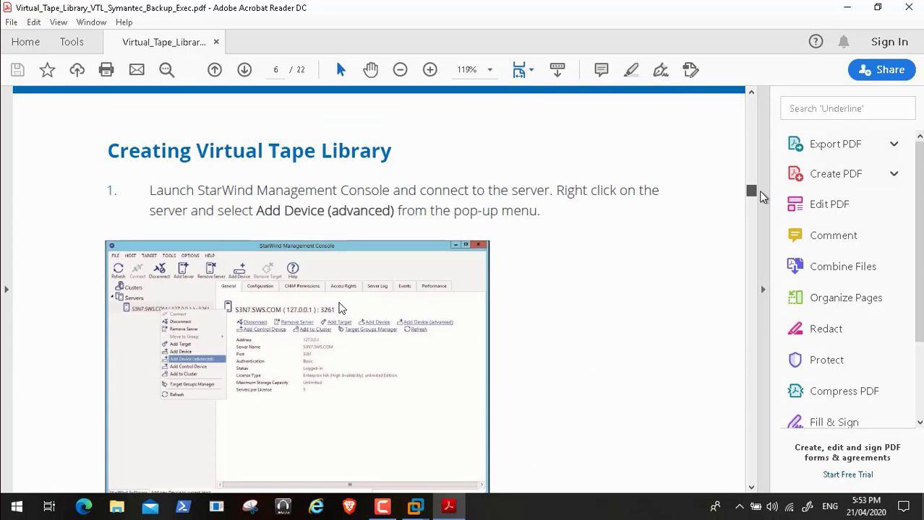
pyautogui.scroll(-2, 760, 197)
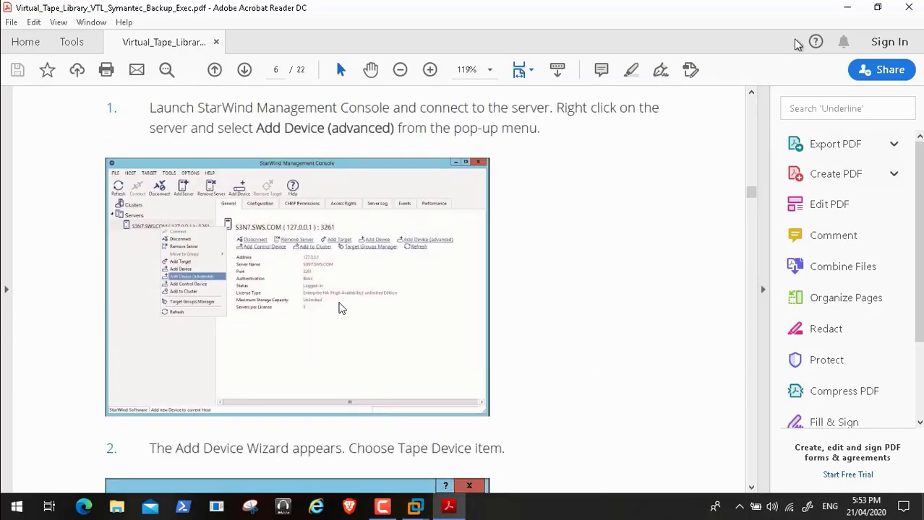
# Minimize the guide and return to HPGEN8SRVBOT2 in VMware Workstation to follow the StarWind installation
pyautogui.click(850, 7)
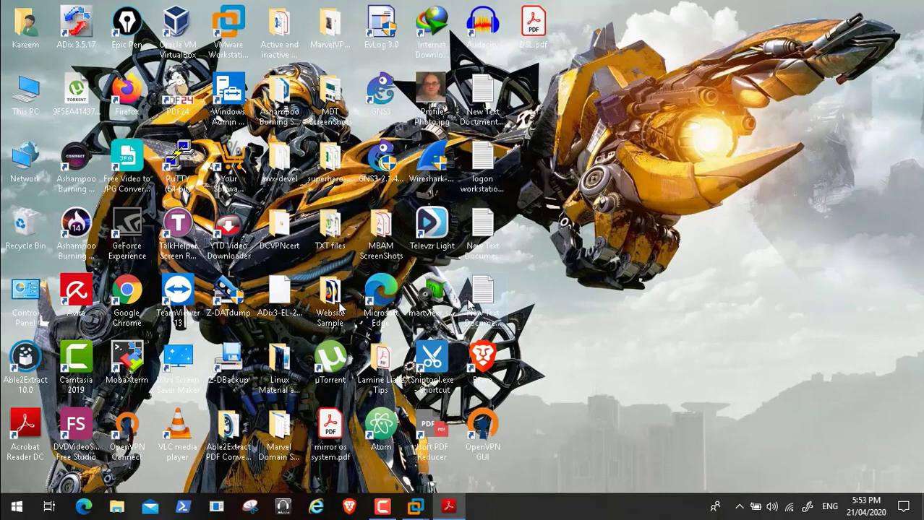
pyautogui.moveTo(416, 509)
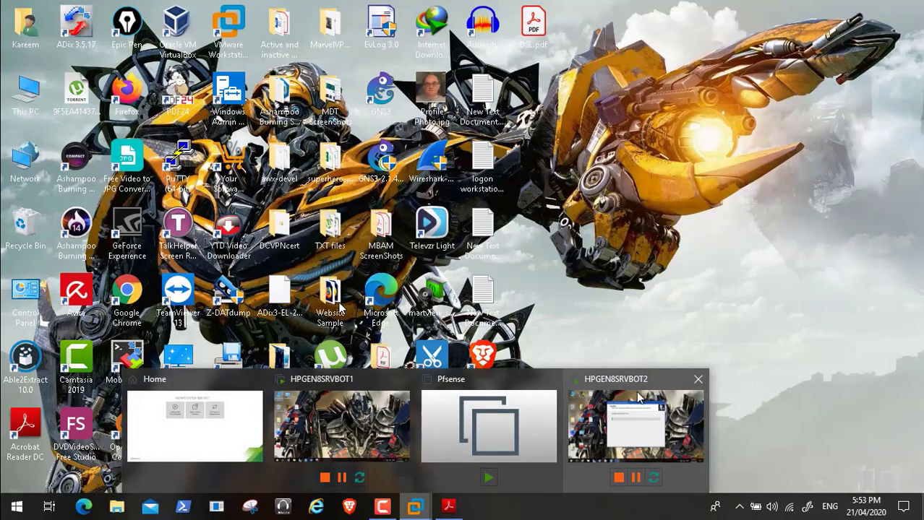
pyautogui.click(636, 426)
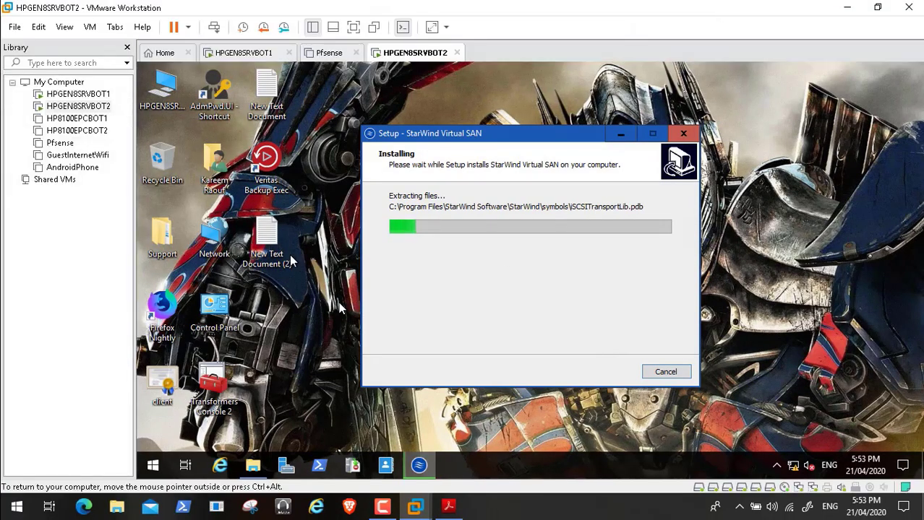
pyautogui.click(383, 510)
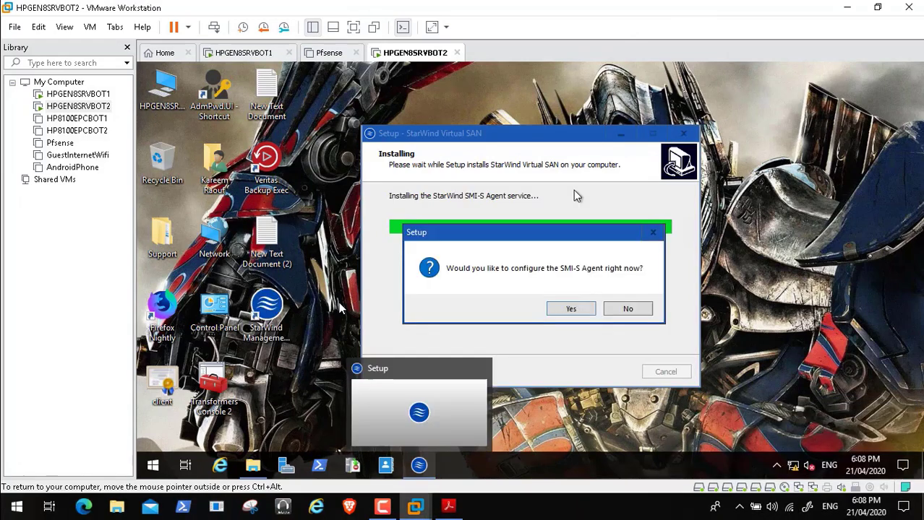
# Accept the default SMI-S Agent configuration and finish the StarWind setup without launching StarWind Management Console
pyautogui.click(570, 309)
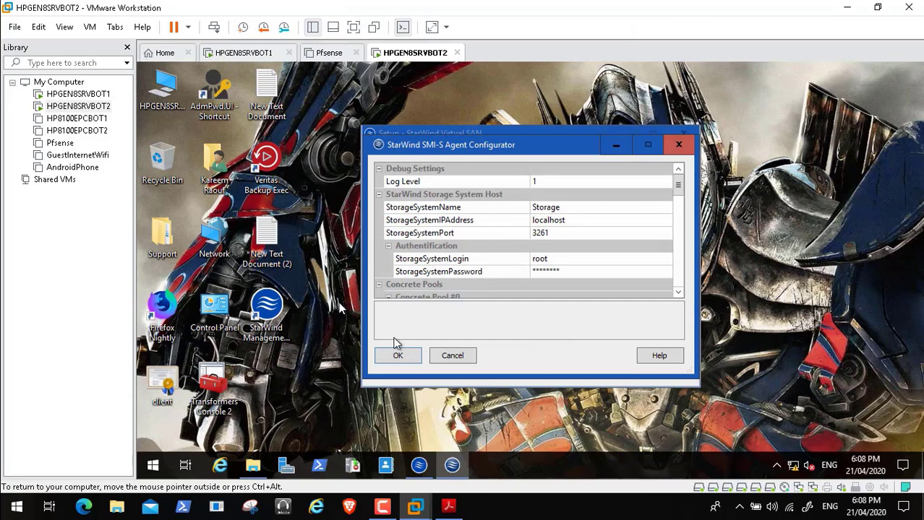
pyautogui.click(391, 355)
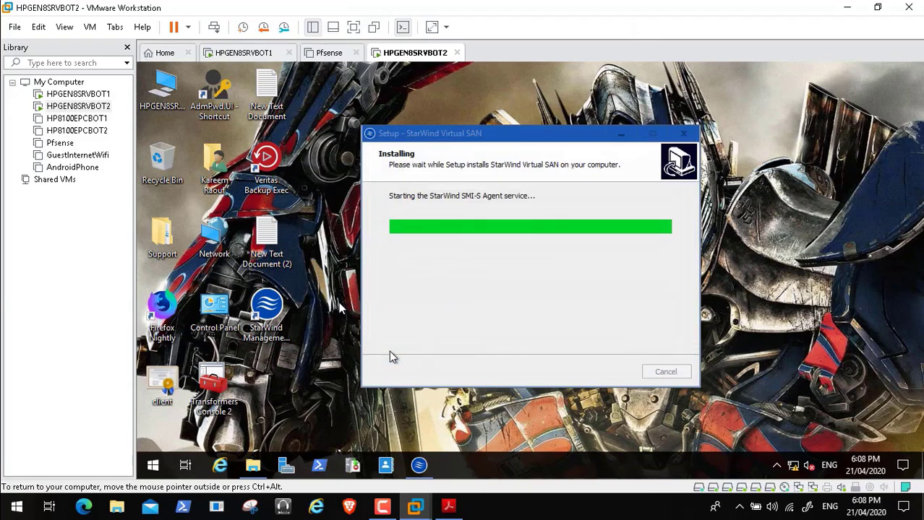
pyautogui.click(382, 506)
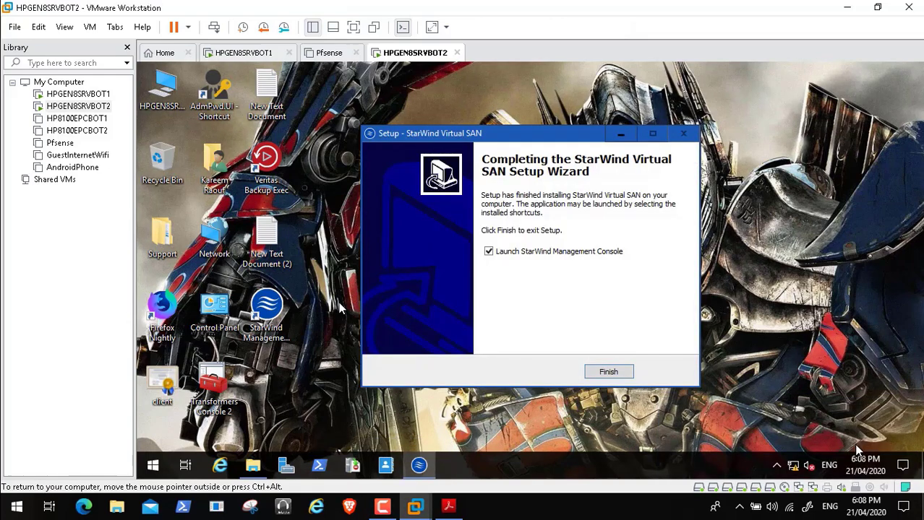
pyautogui.click(489, 252)
pyautogui.click(606, 372)
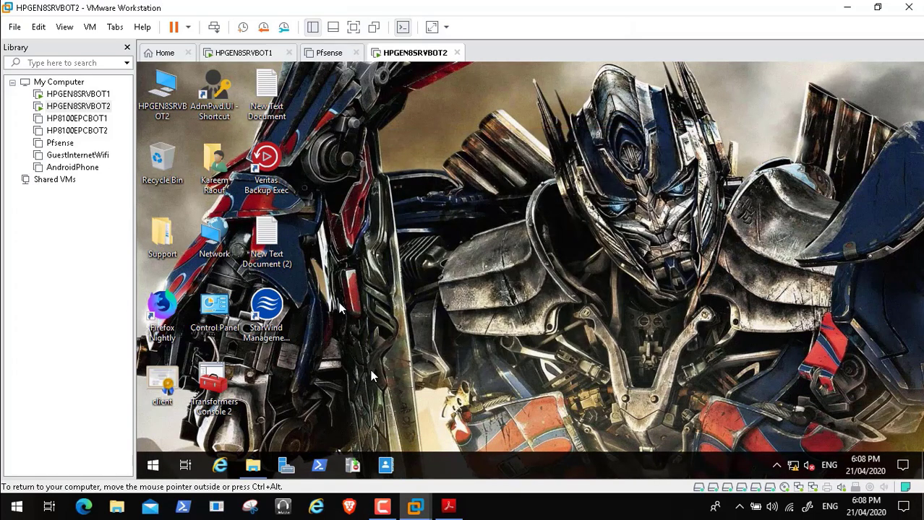
# Shut down the HPGEN8SRVBOT2 virtual machine from within its Windows session
pyautogui.click(152, 469)
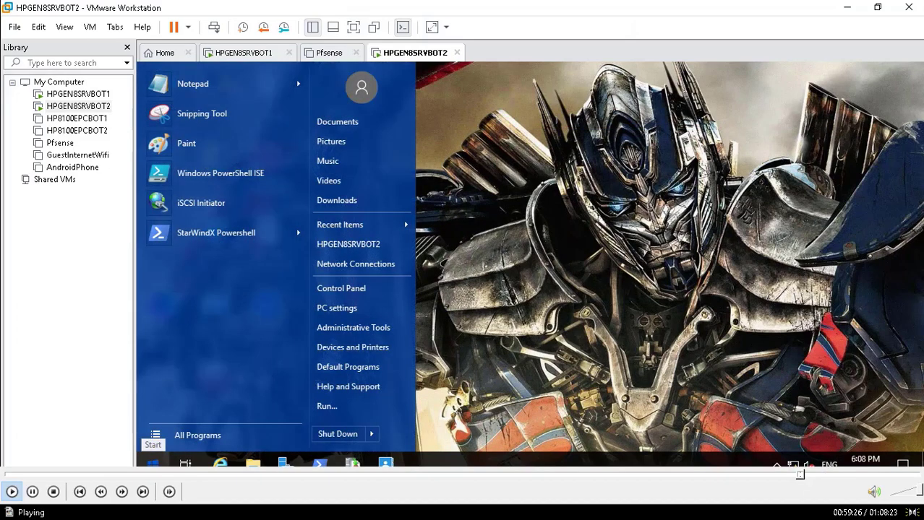
pyautogui.click(346, 438)
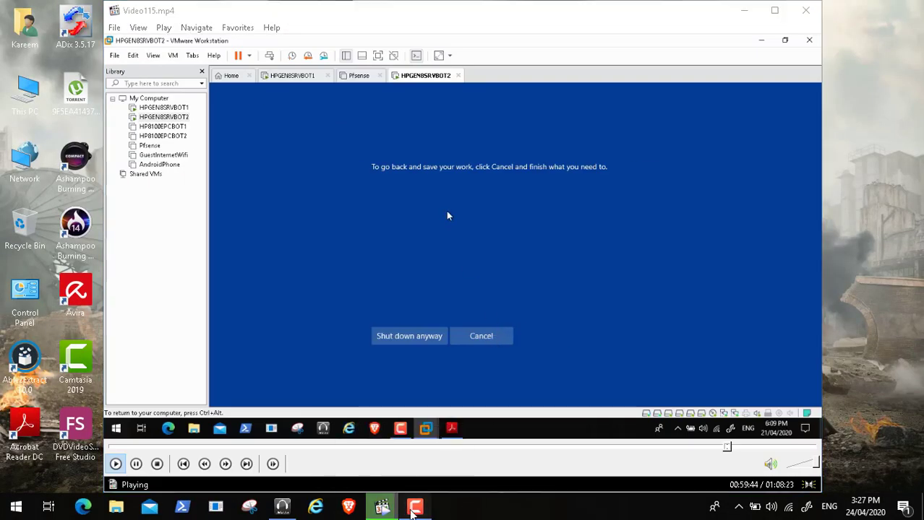
pyautogui.click(415, 507)
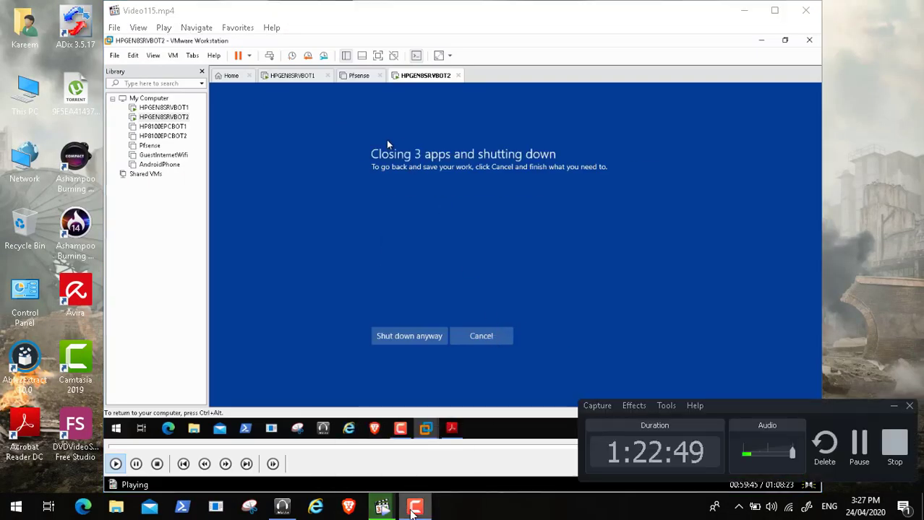
pyautogui.click(893, 406)
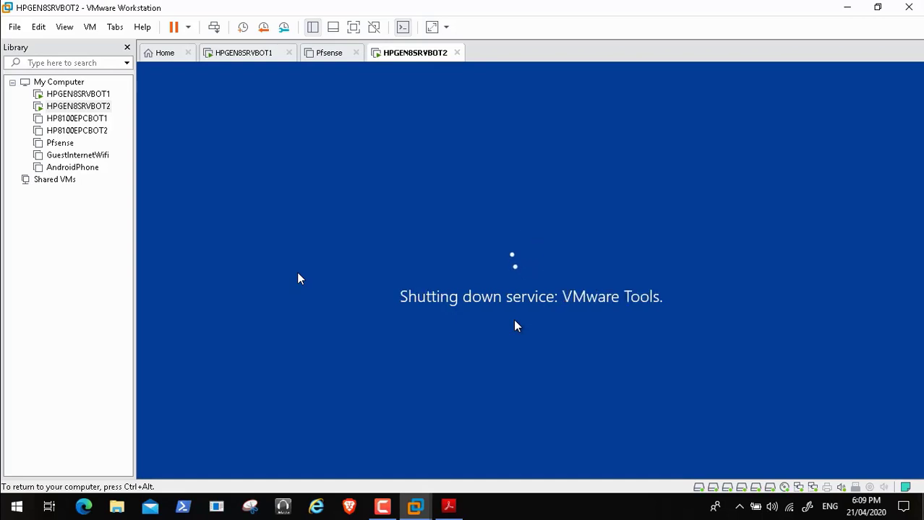
# Move the video playback past the shutdown to HPGEN8SRVBOT2's powered-off overview page, just before its virtual machine settings are edited
pyautogui.moveTo(806, 476)
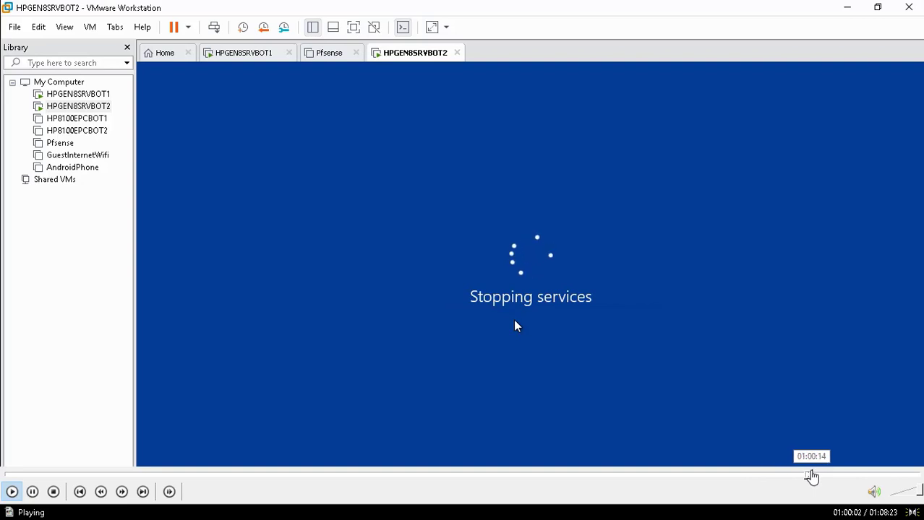
pyautogui.click(811, 476)
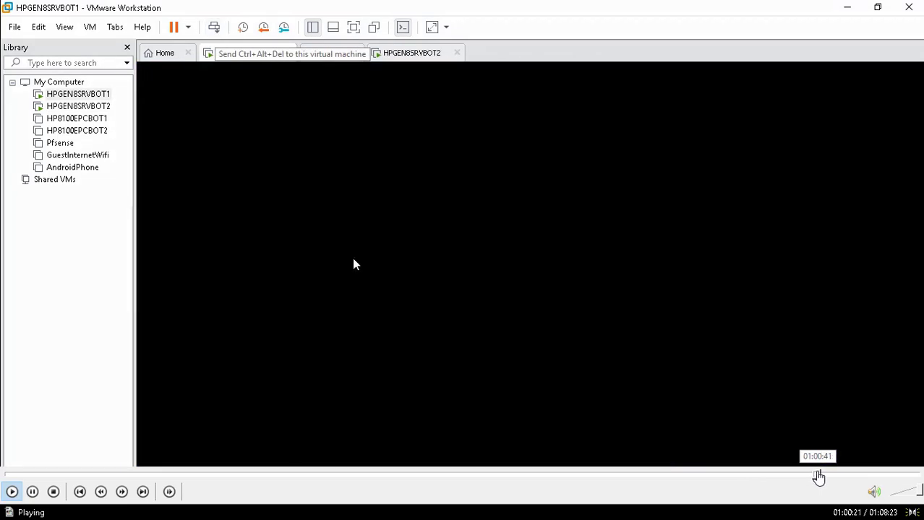
pyautogui.click(815, 475)
pyautogui.click(824, 476)
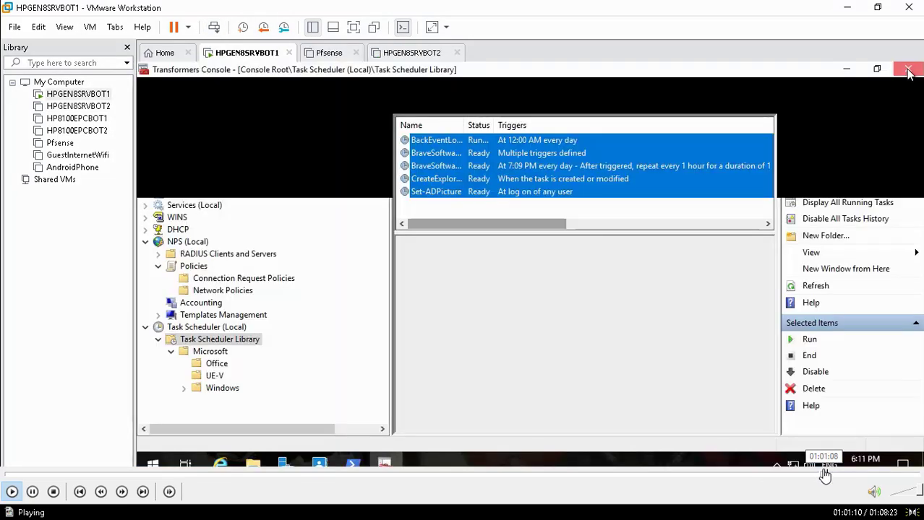
pyautogui.click(829, 476)
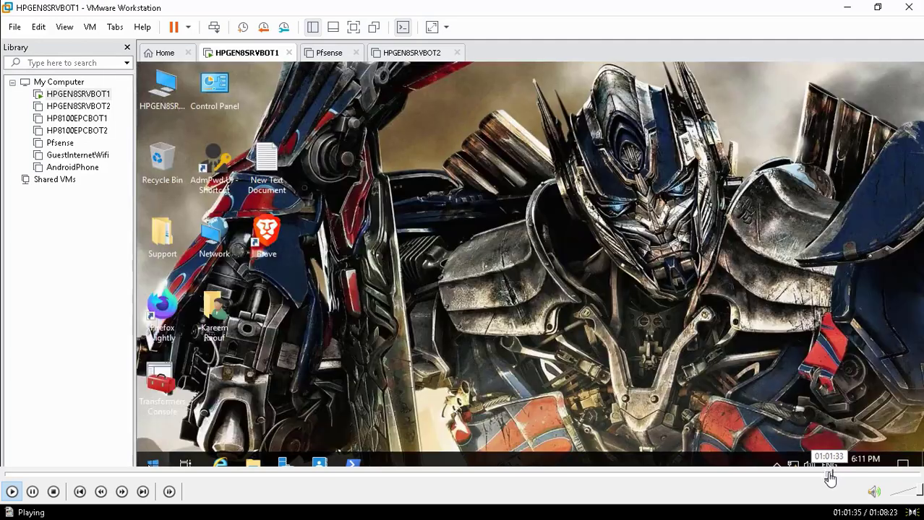
pyautogui.click(831, 476)
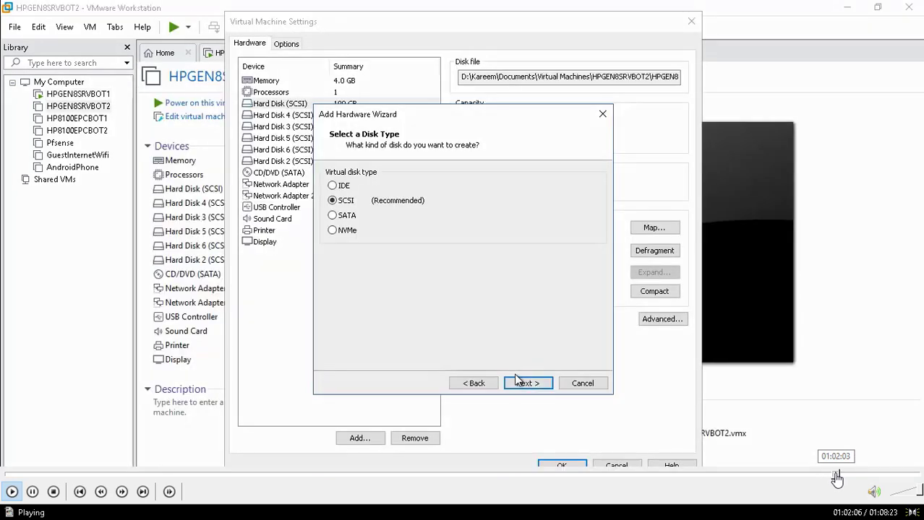
pyautogui.click(829, 475)
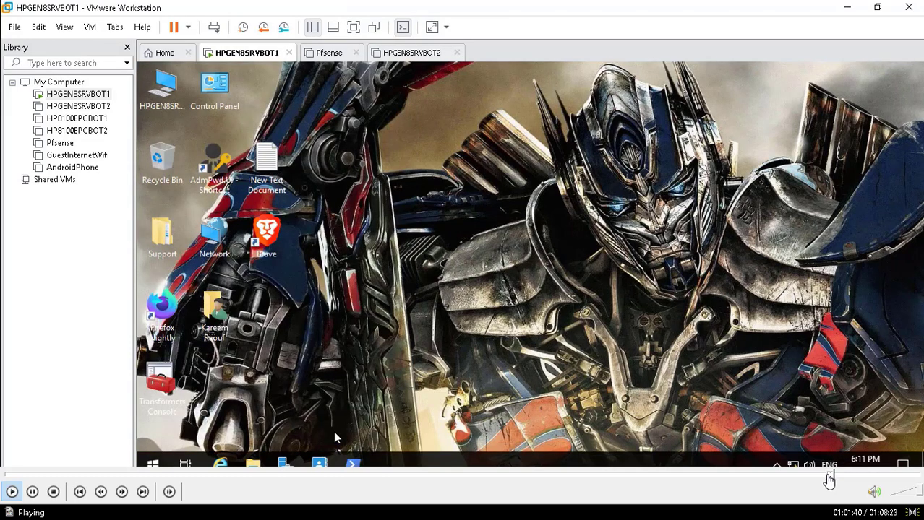
pyautogui.click(835, 475)
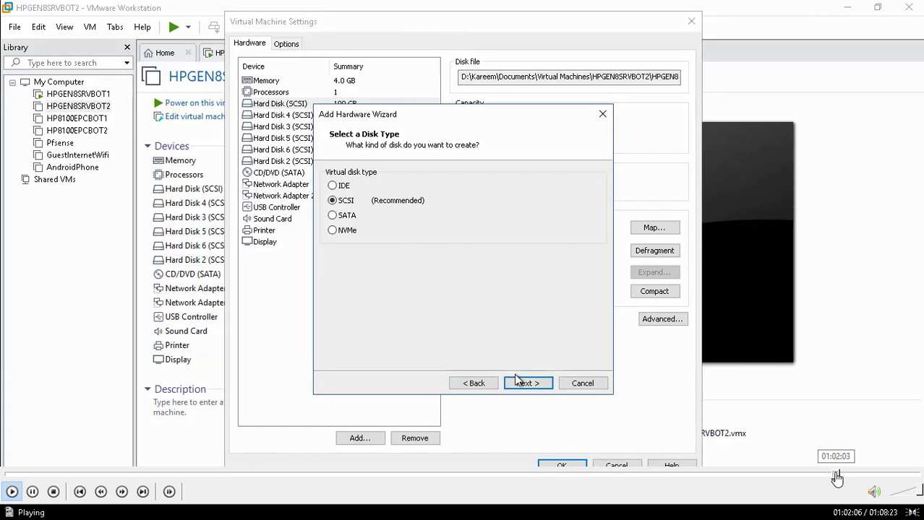
pyautogui.click(834, 475)
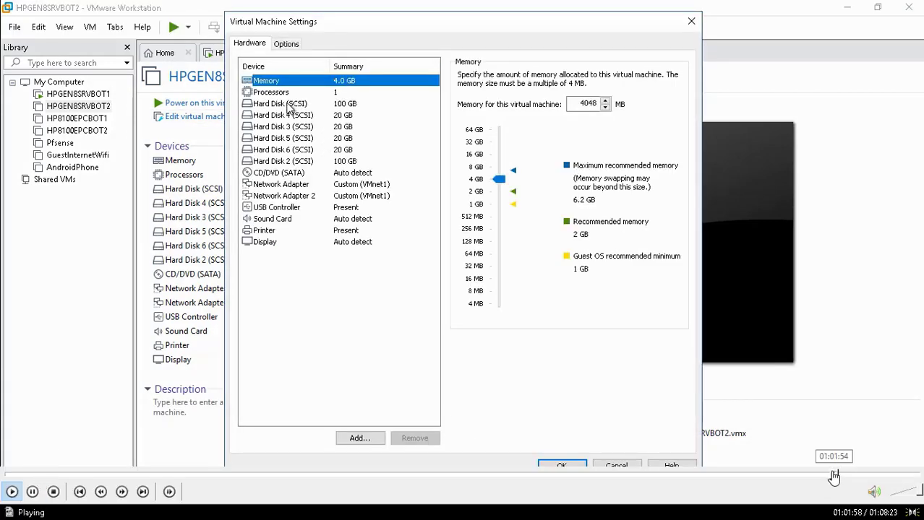
pyautogui.click(833, 476)
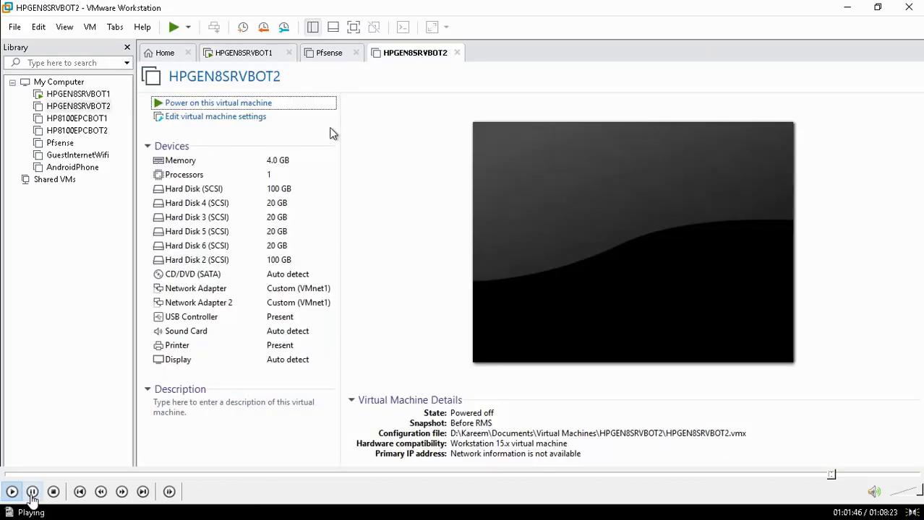
# Begin adding a hard disk to HPGEN8SRVBOT2: SCSI, new virtual disk, 100 GB maximum size, stored as a single file
pyautogui.click(32, 492)
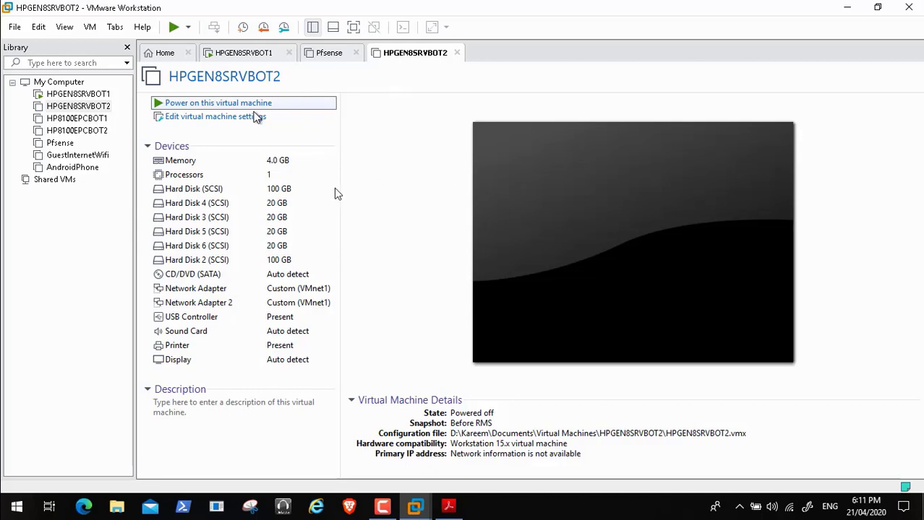
pyautogui.moveTo(29, 511)
pyautogui.click(11, 495)
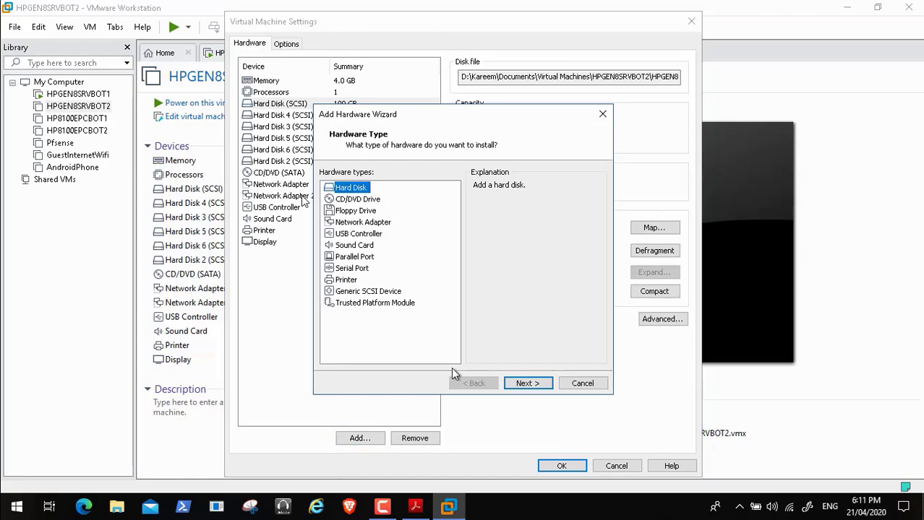
pyautogui.click(527, 384)
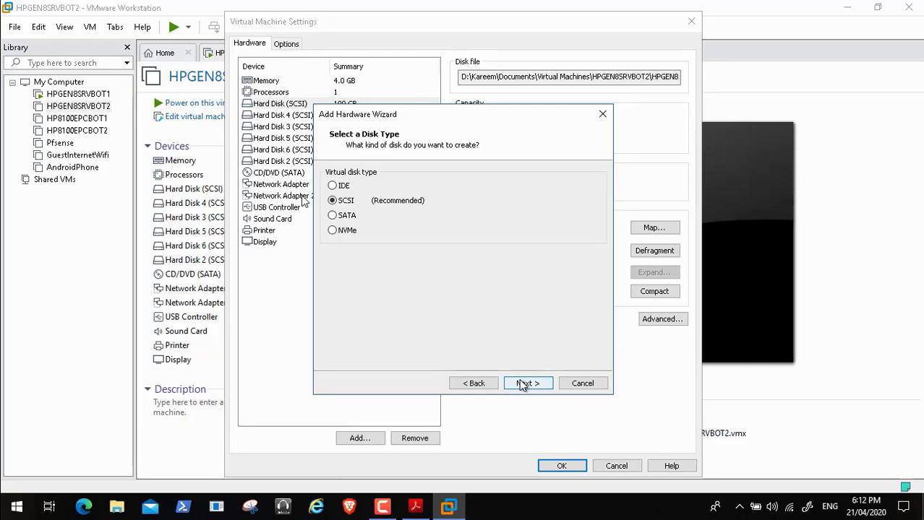
pyautogui.click(525, 385)
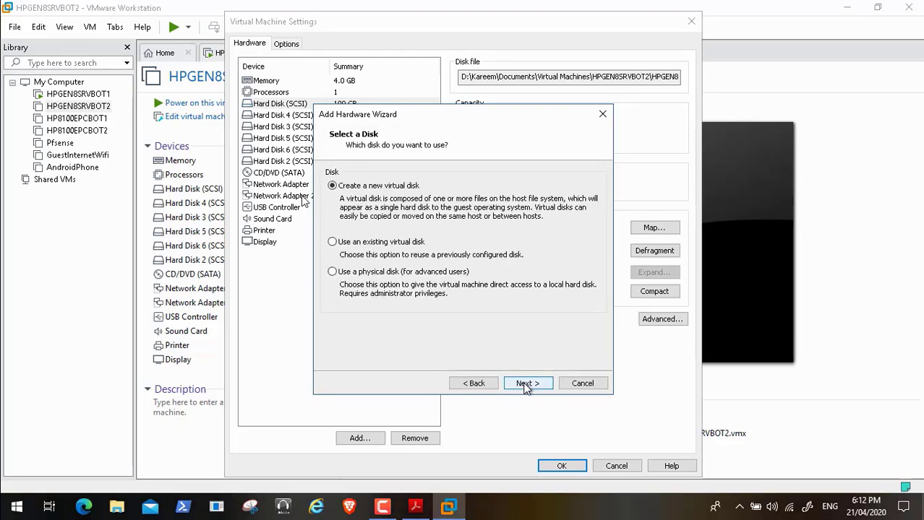
pyautogui.click(528, 383)
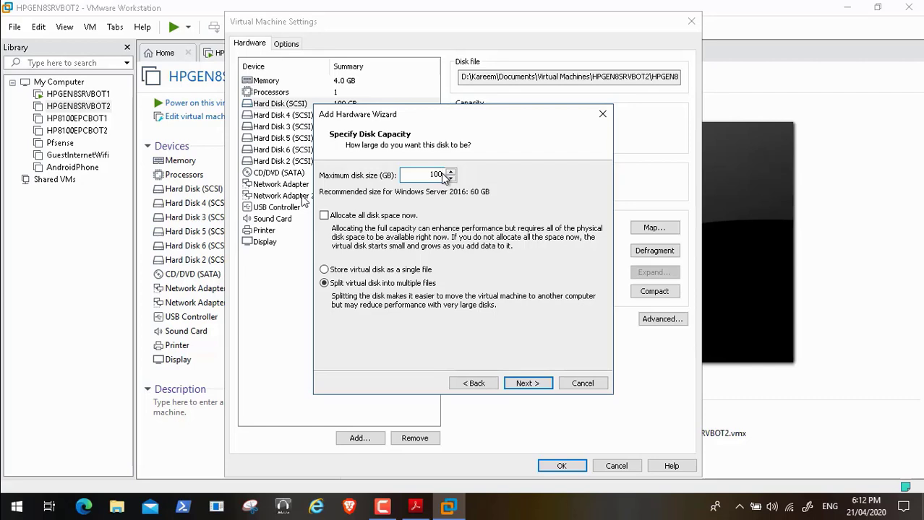
pyautogui.click(334, 270)
pyautogui.click(528, 384)
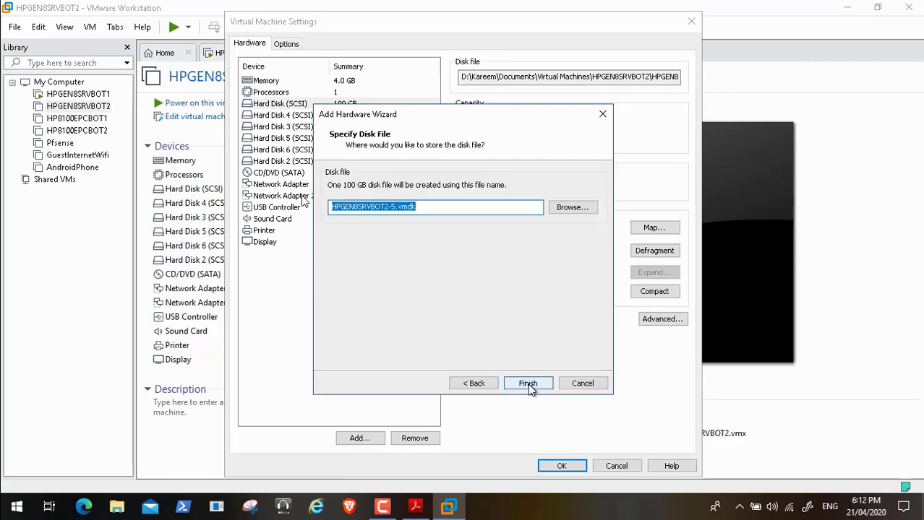
# Store HPGEN8SRVBOT2-5.vmdk in the HPGEN8SRVBOT2 virtual machine folder on drive D, finish adding the disk and save the virtual machine settings
pyautogui.click(570, 209)
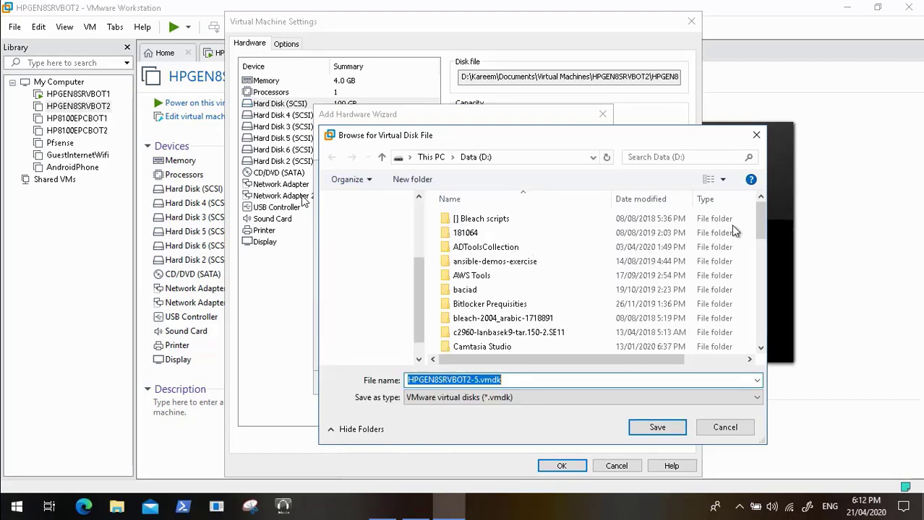
pyautogui.moveTo(761, 231); pyautogui.dragTo(767, 283)
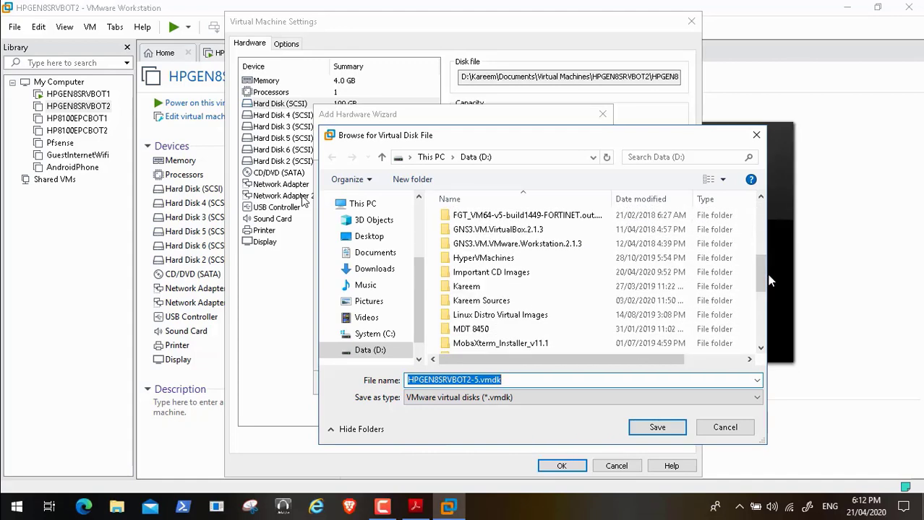
pyautogui.doubleClick(496, 289)
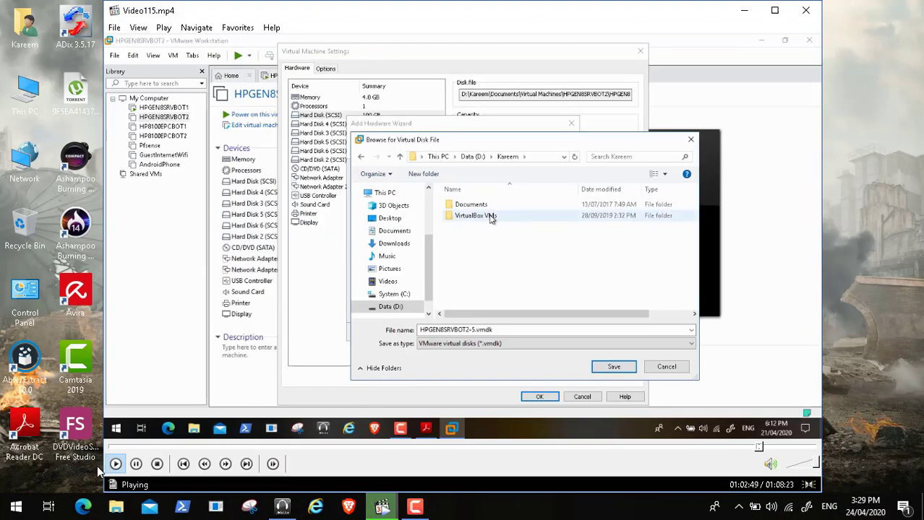
pyautogui.click(136, 464)
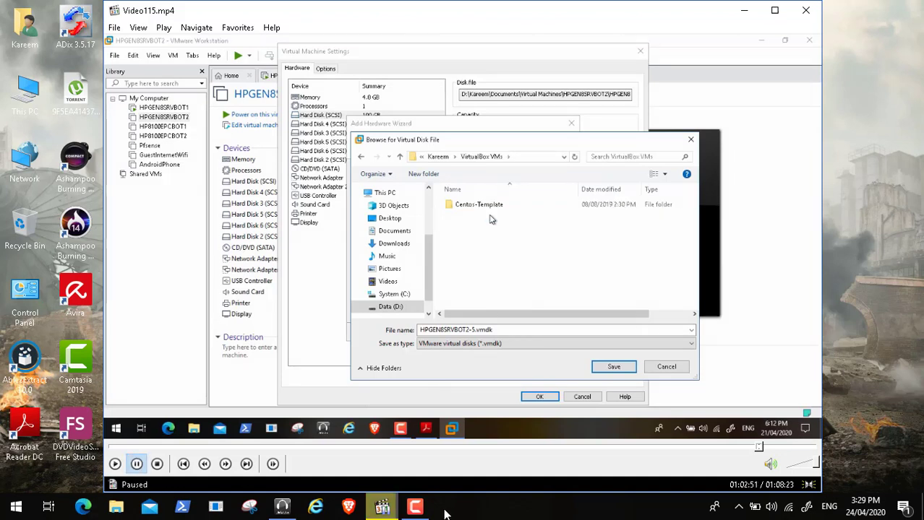
pyautogui.click(415, 508)
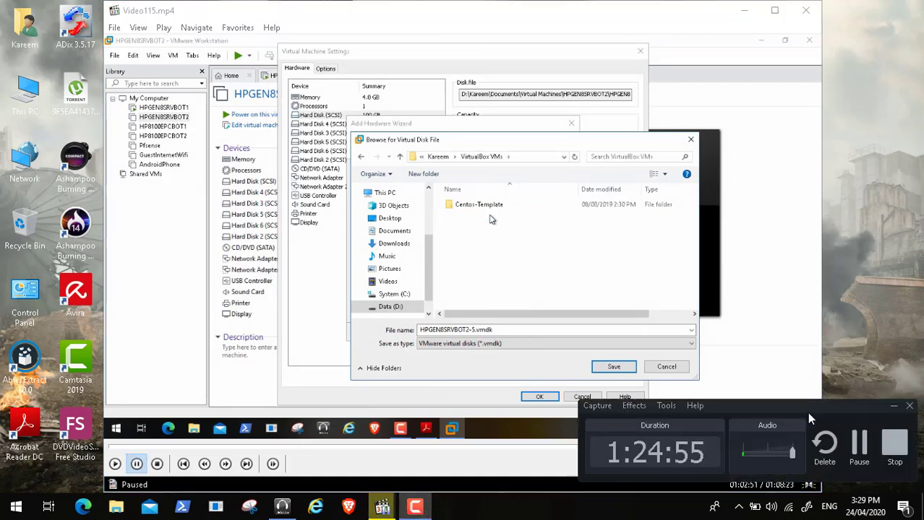
pyautogui.click(866, 454)
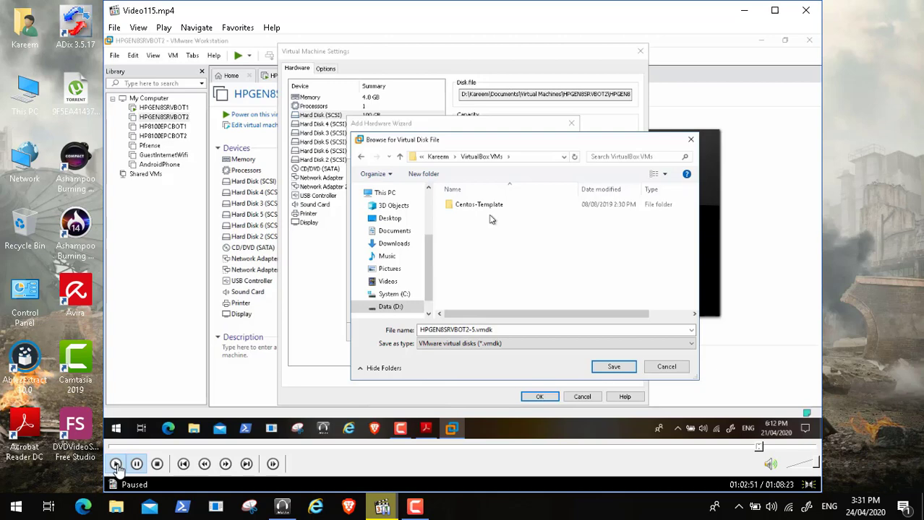
pyautogui.click(115, 467)
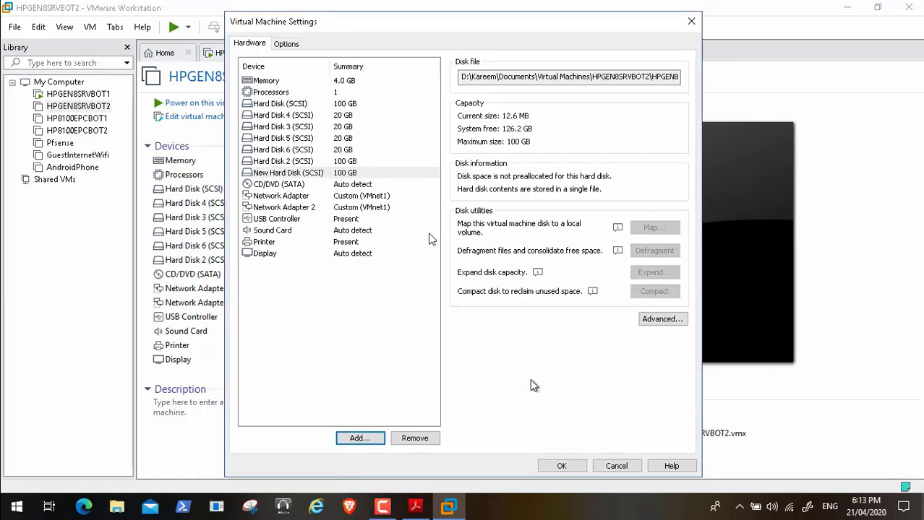
pyautogui.click(574, 469)
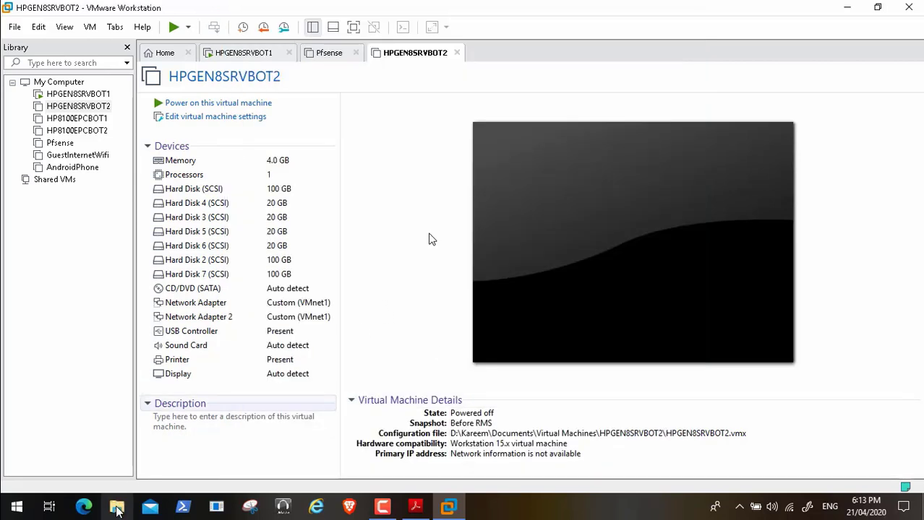
# Check the free space on the host's C and D drives in File Explorer, refresh This PC, and close the window
pyautogui.click(117, 507)
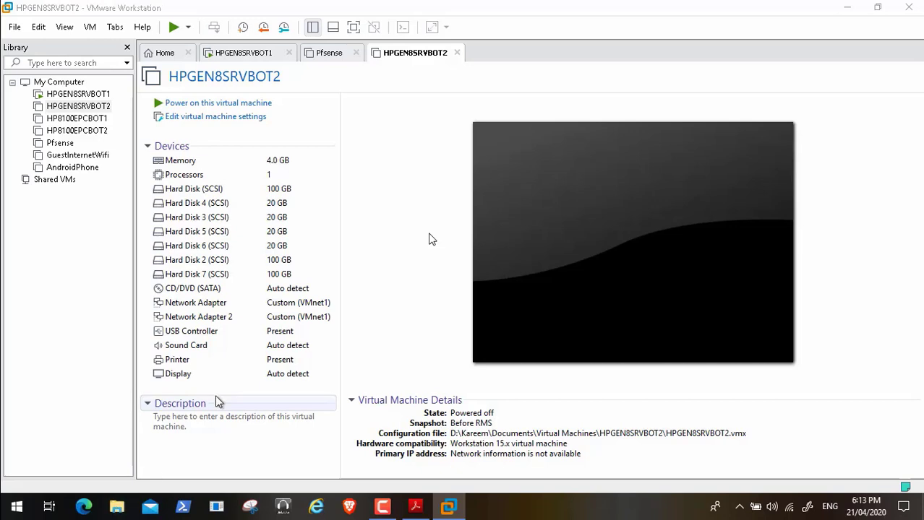
pyautogui.click(253, 55)
pyautogui.click(411, 55)
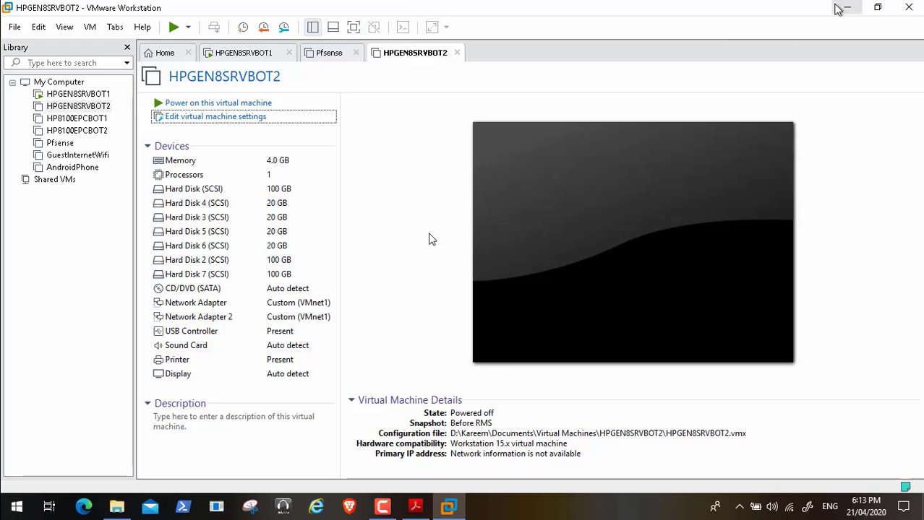
pyautogui.click(117, 507)
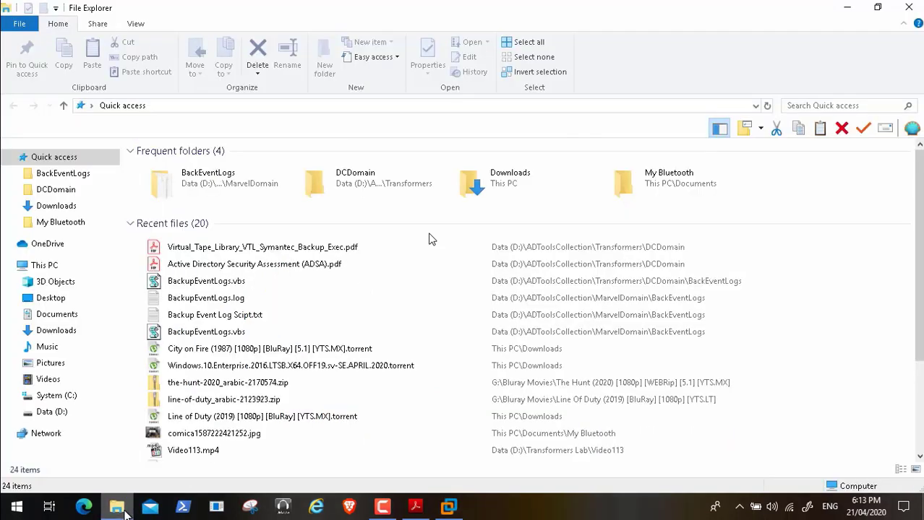
pyautogui.click(48, 267)
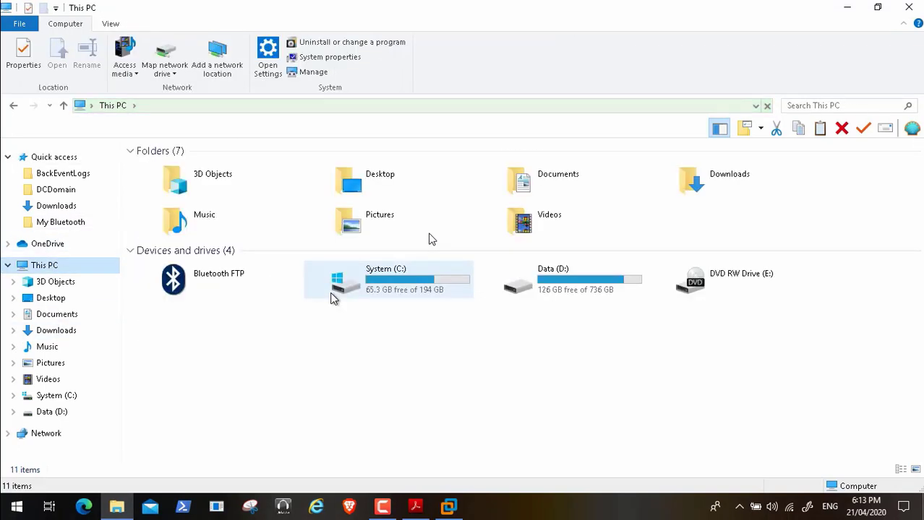
pyautogui.rightClick(571, 339)
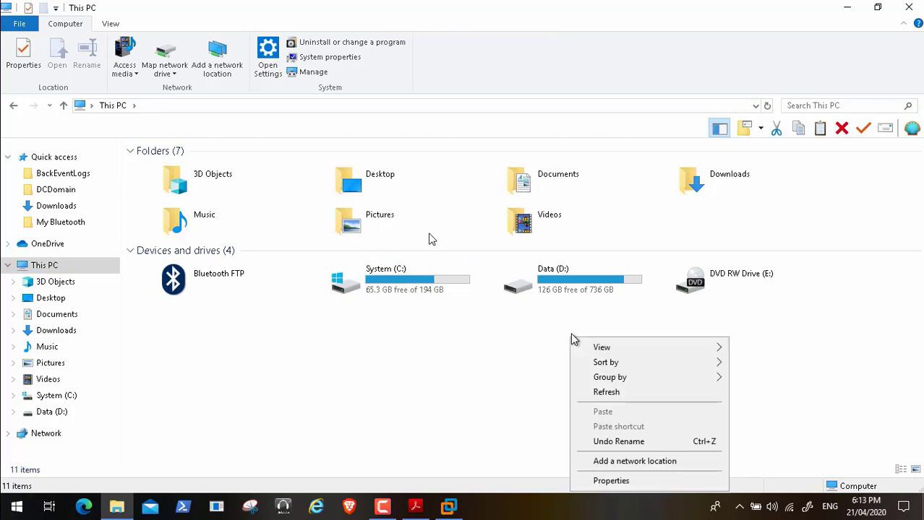
pyautogui.click(614, 394)
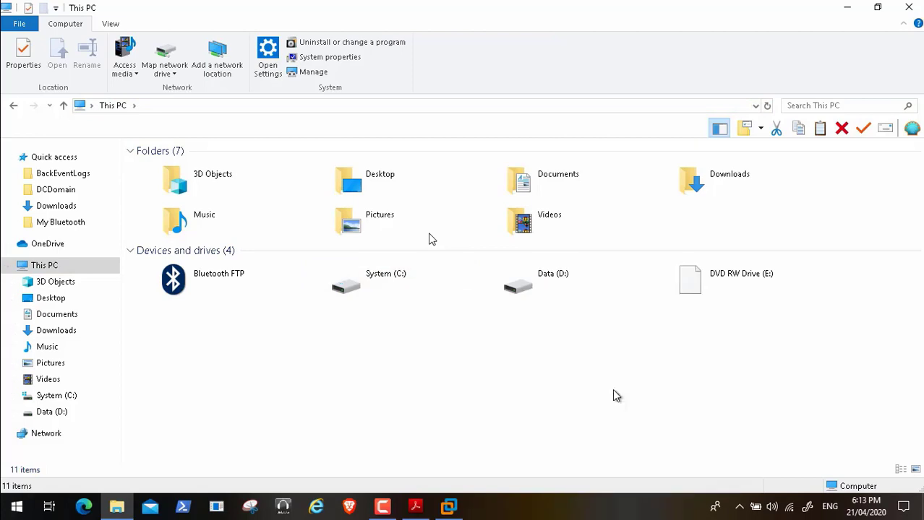
pyautogui.click(909, 7)
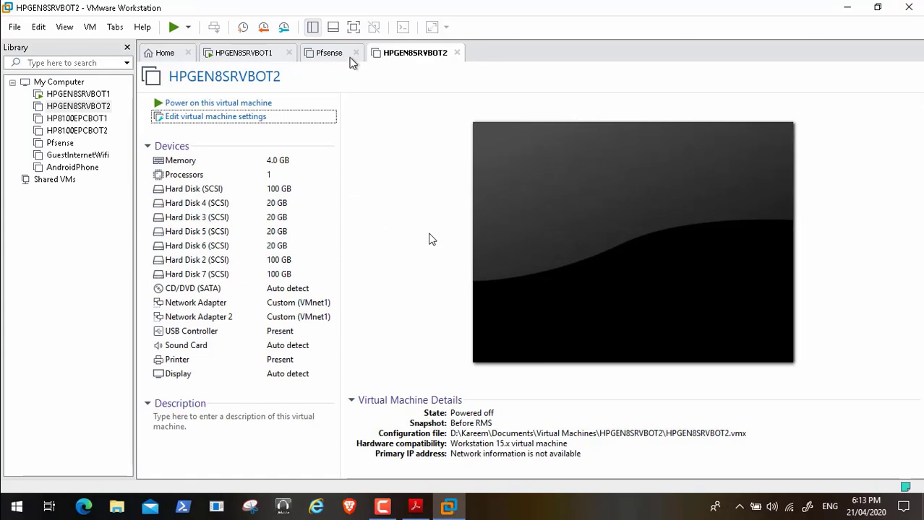
# Check HPGEN8SRVBOT1's shutdown progress, return to HPGEN8SRVBOT2, and close VMware Workstation
pyautogui.click(260, 54)
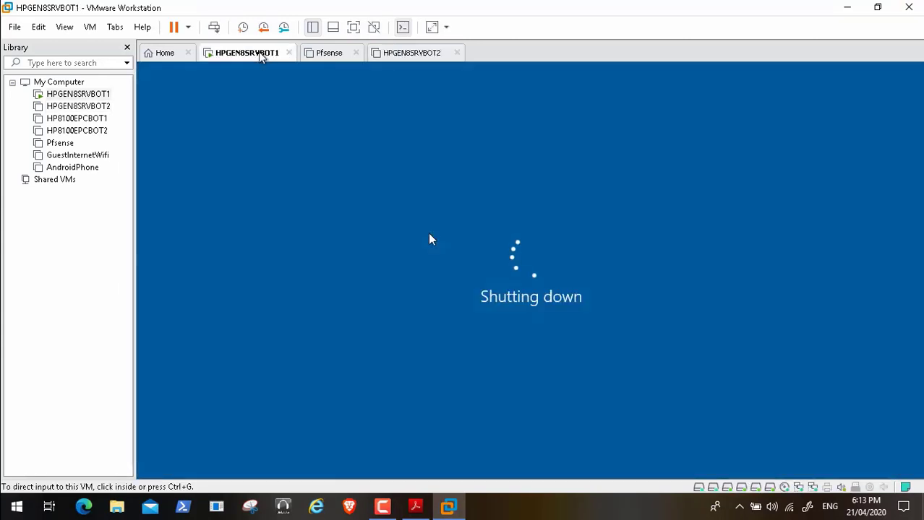
pyautogui.click(416, 57)
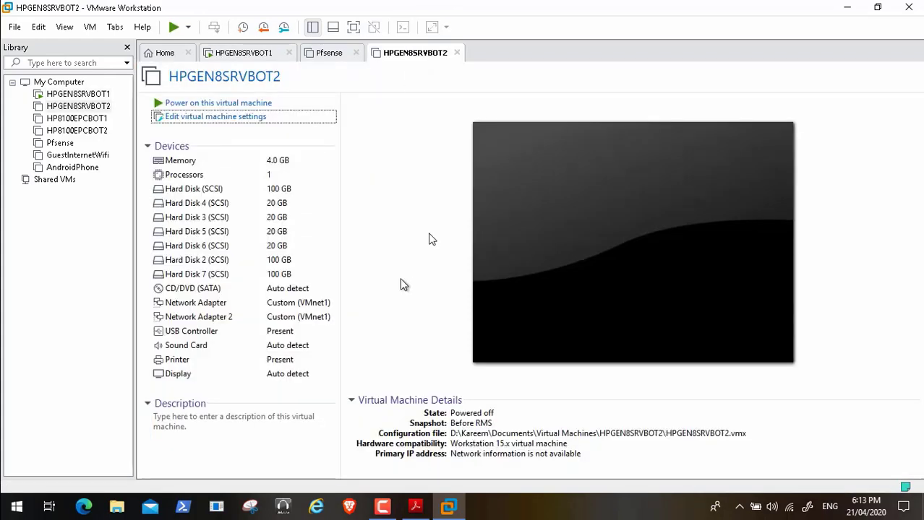
pyautogui.click(383, 507)
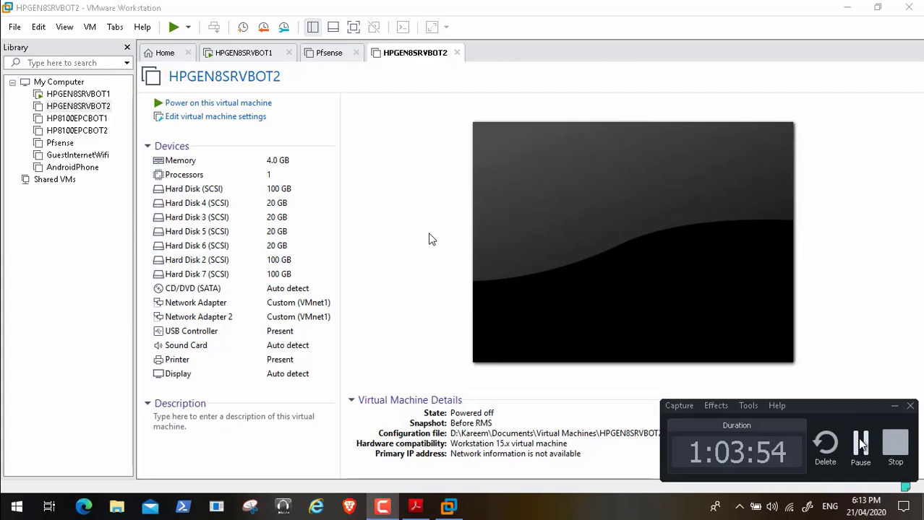
pyautogui.click(871, 111)
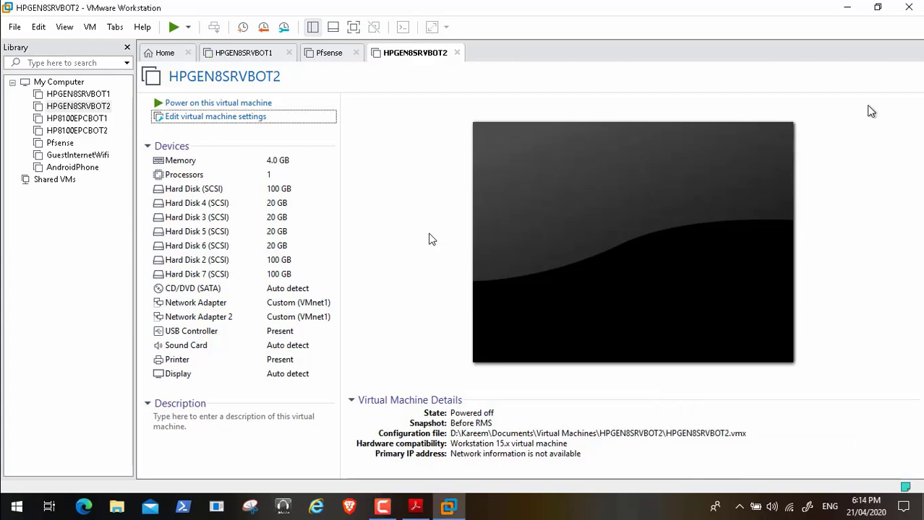
pyautogui.click(909, 8)
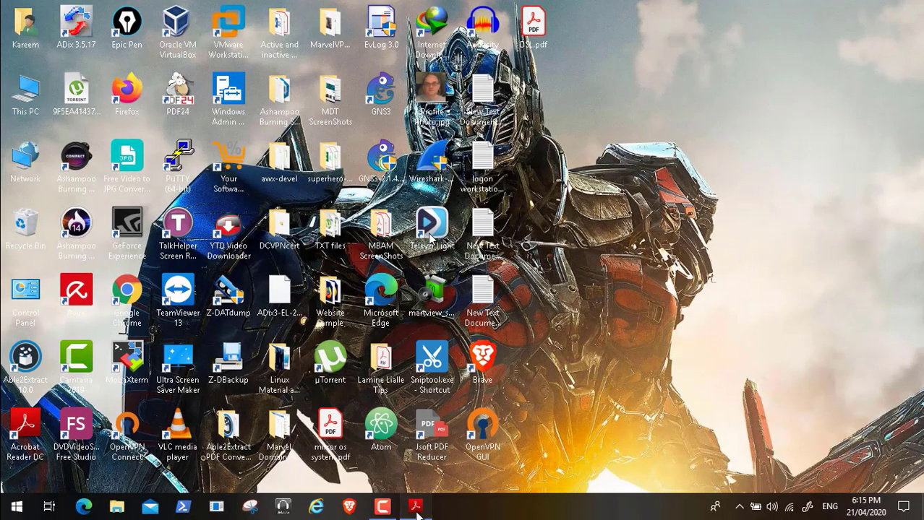
# Switch to the Virtual Tape Library PDF in Acrobat Reader and review the Add Device Wizard instructions from step 1 through step 8
pyautogui.click(415, 507)
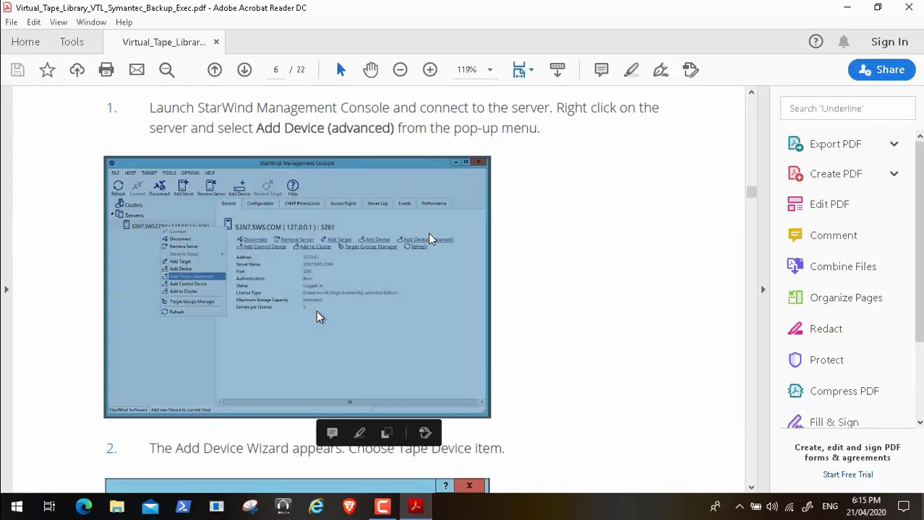
pyautogui.scroll(-5, 428, 235)
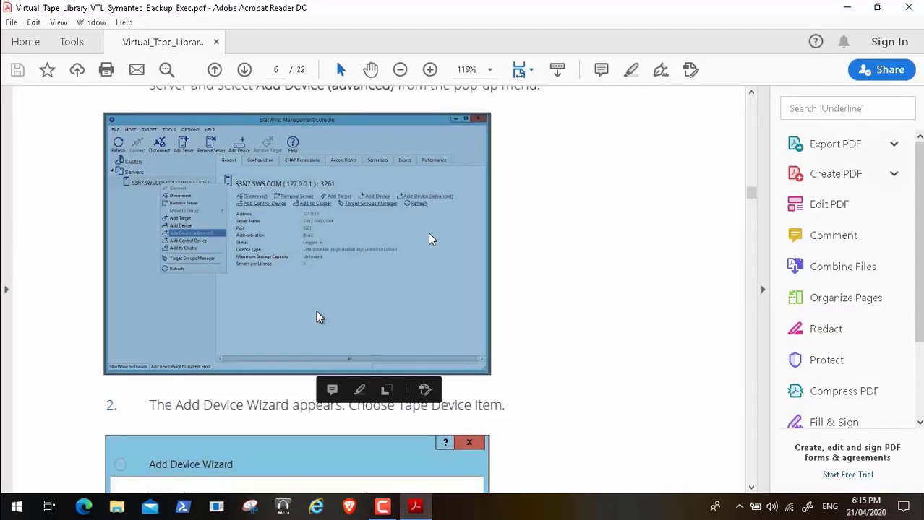
pyautogui.scroll(-10, 429, 239)
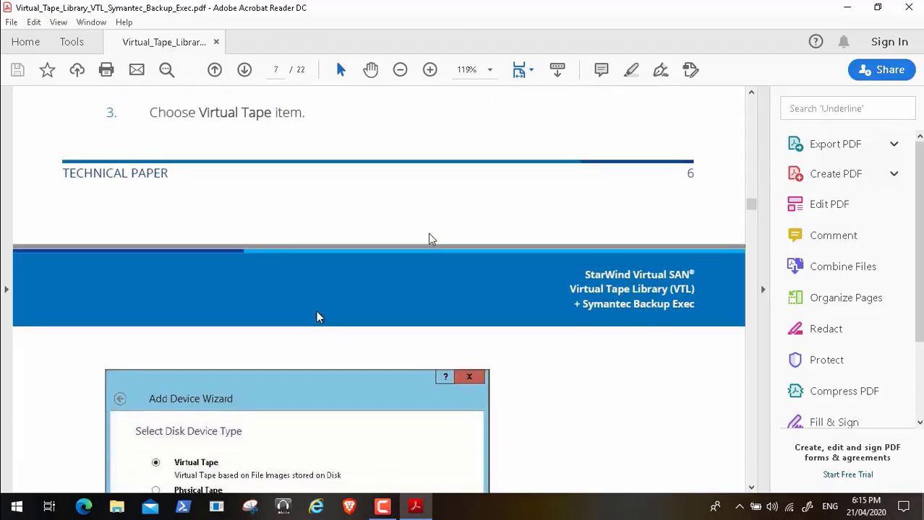
pyautogui.scroll(-10, 429, 239)
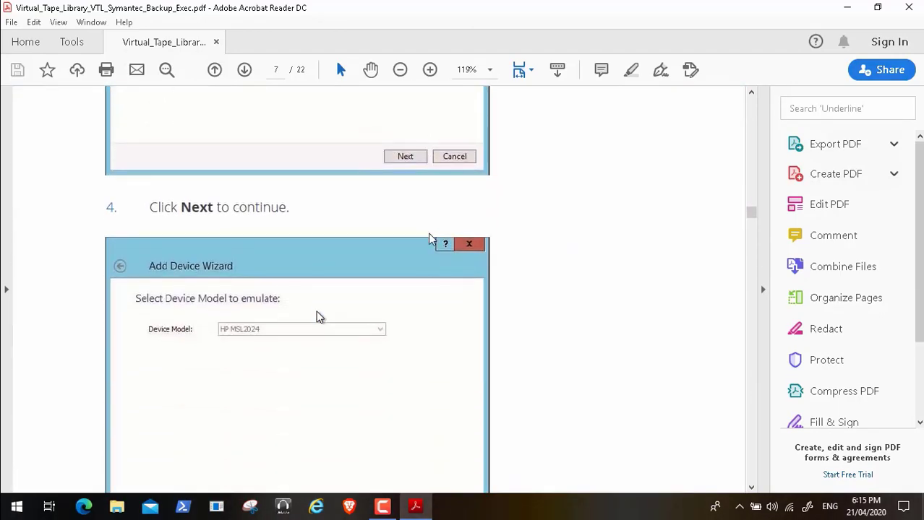
pyautogui.scroll(-3, 428, 239)
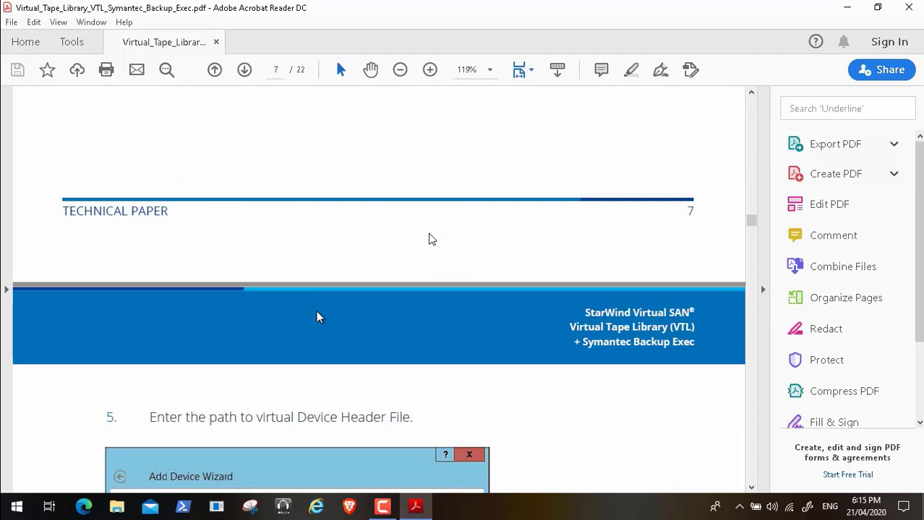
pyautogui.scroll(-5, 429, 240)
pyautogui.scroll(-10, 429, 239)
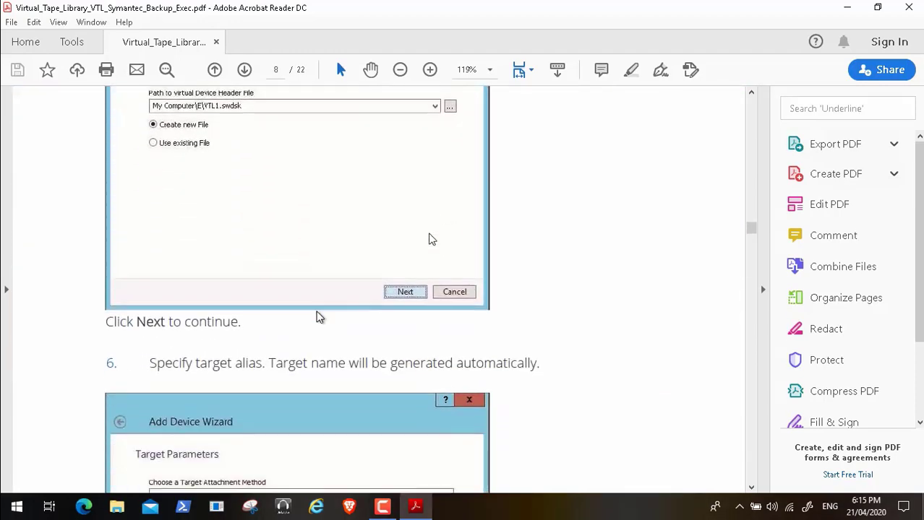
pyautogui.scroll(-10, 428, 239)
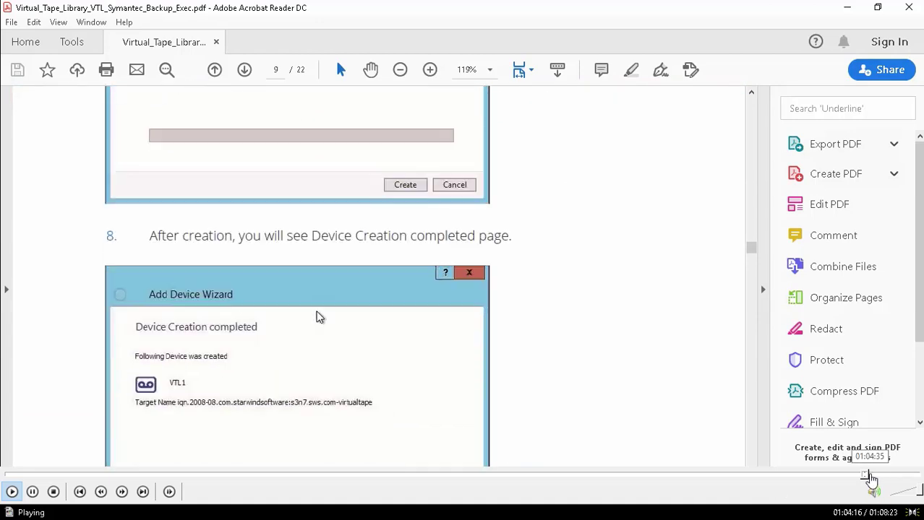
# Skip Video115.mp4 ahead through the HP MSL2024 tape driver search to its end, and close the video player
pyautogui.click(872, 476)
pyautogui.click(881, 478)
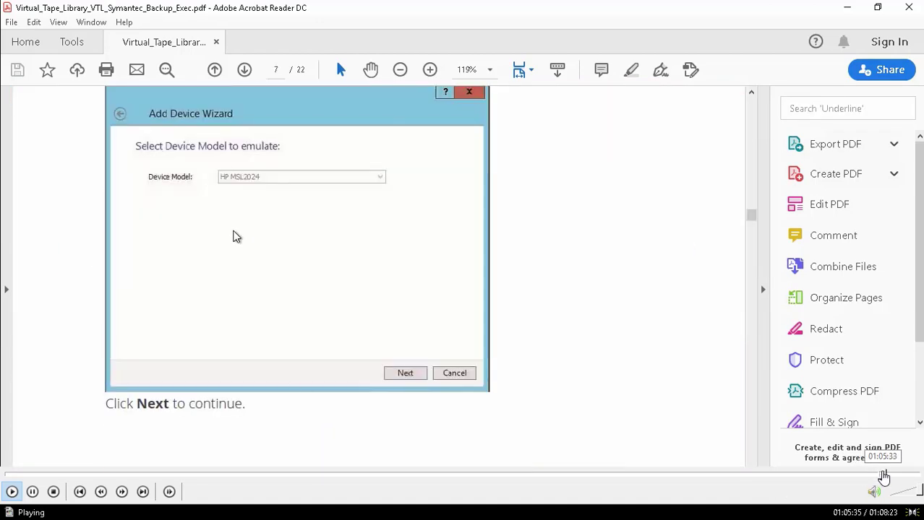
pyautogui.click(891, 477)
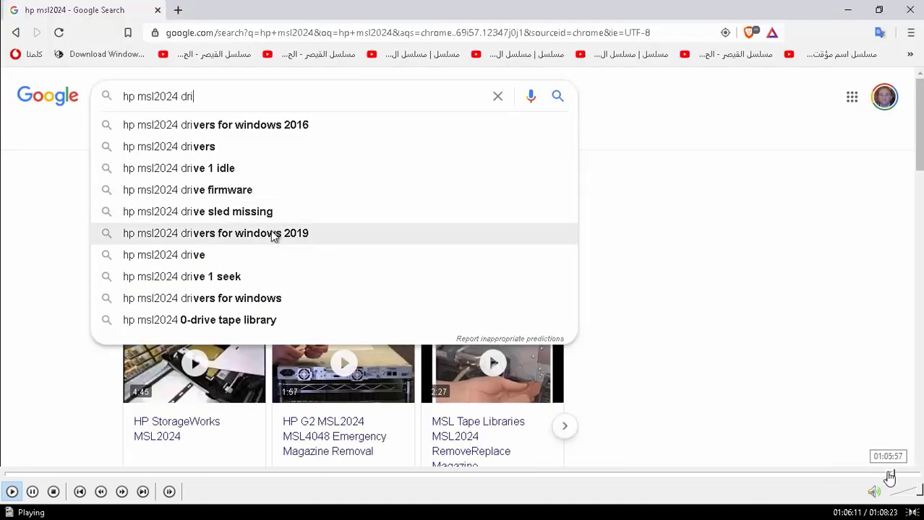
pyautogui.click(889, 478)
pyautogui.click(900, 477)
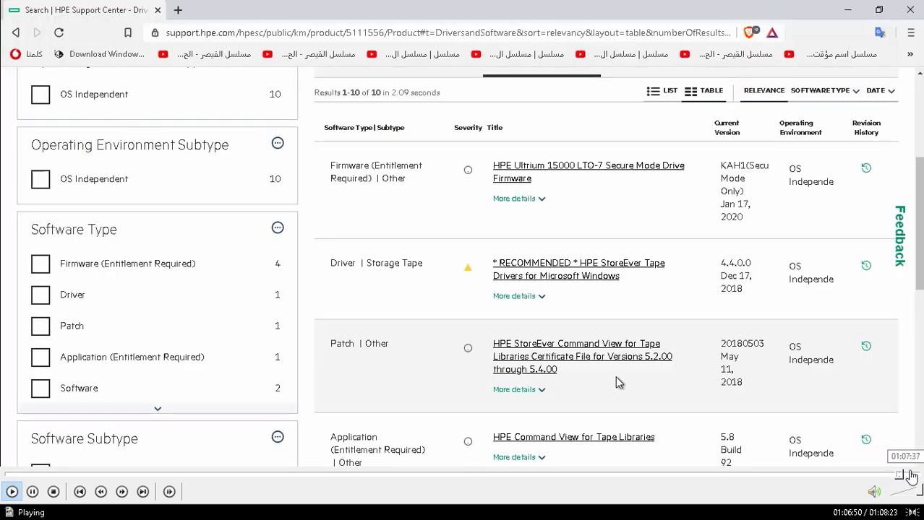
pyautogui.click(908, 477)
pyautogui.click(918, 477)
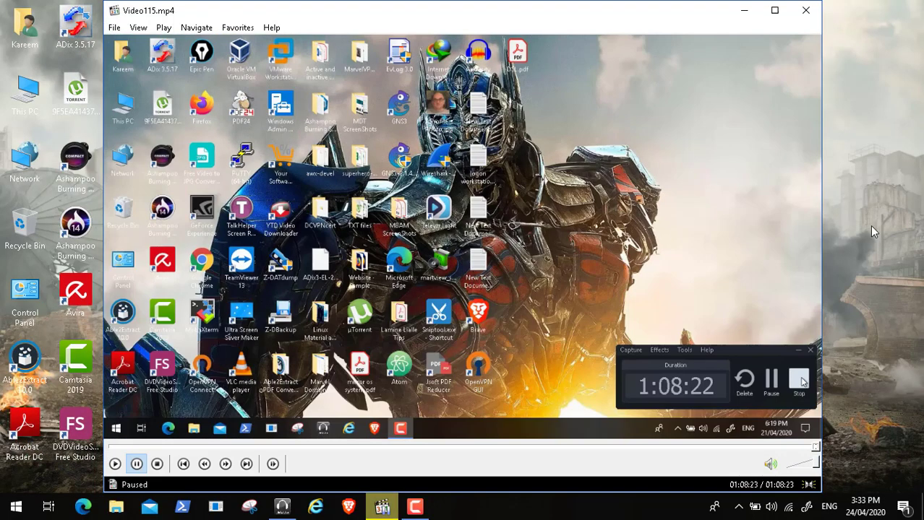
pyautogui.click(804, 11)
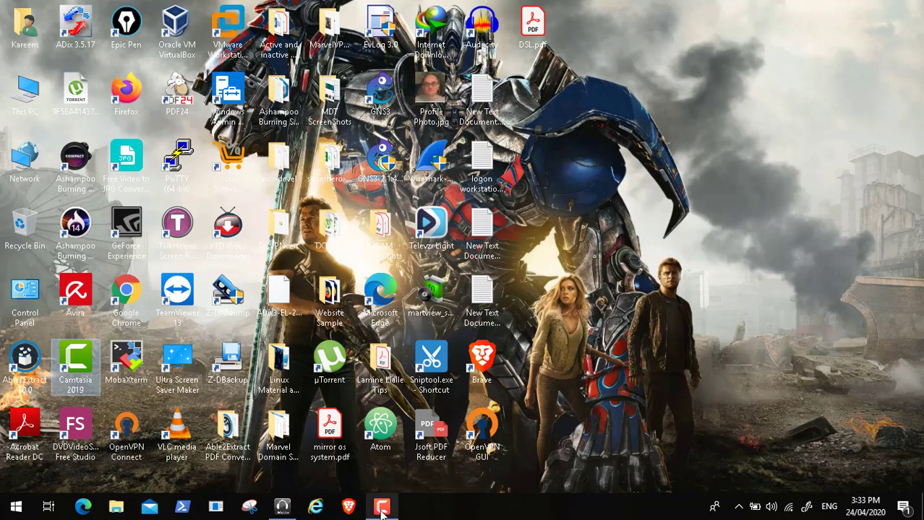